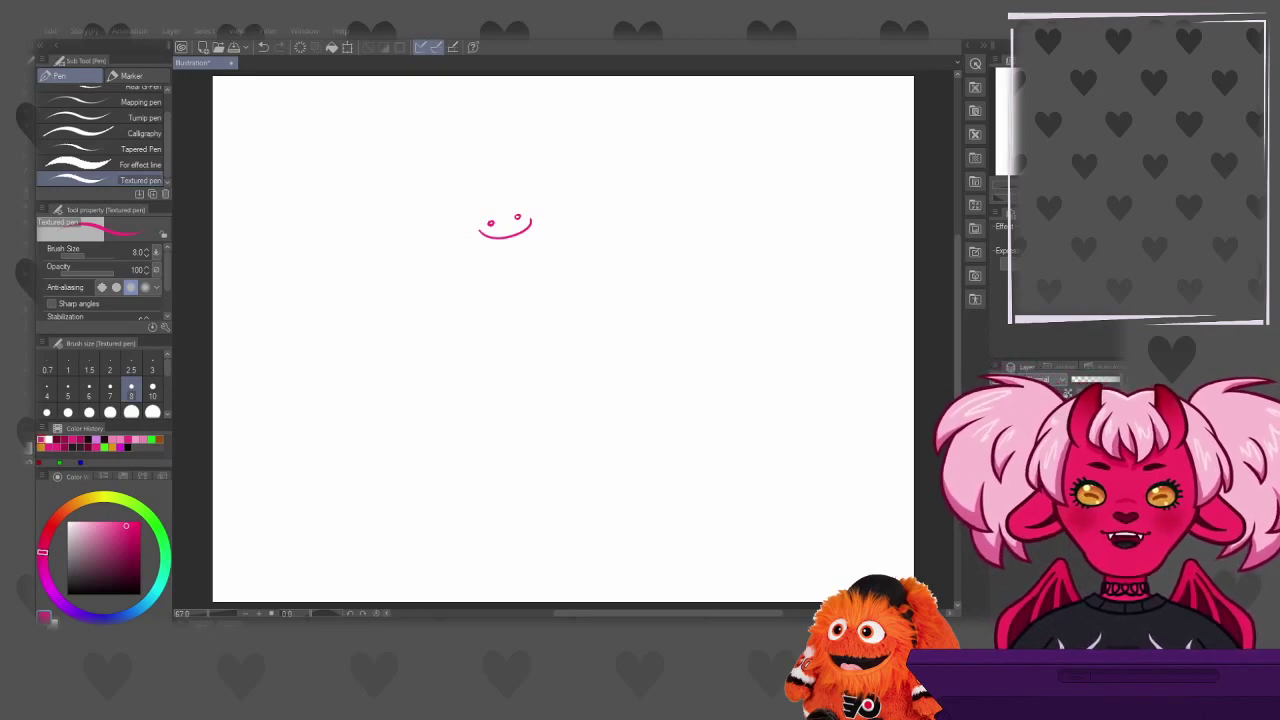
{"action": "mouse_move", "coordinate": [686, 238]}
{"action": "left_mouse_down"}
{"action": "mouse_move", "coordinate": [672, 252]}
{"action": "mouse_move", "coordinate": [722, 272]}
{"action": "left_mouse_up"}
{"action": "key", "text": "ctrl+z"}
{"action": "key", "text": "ctrl+z"}
{"action": "mouse_move", "coordinate": [700, 206]}
{"action": "left_mouse_down"}
{"action": "mouse_move", "coordinate": [711, 200]}
{"action": "mouse_move", "coordinate": [652, 232]}
{"action": "left_mouse_up"}
{"action": "key", "text": "ctrl+z"}
{"action": "left_click_drag", "start_coordinate": [741, 202], "coordinate": [738, 204]}
{"action": "mouse_move", "coordinate": [629, 242]}
{"action": "left_mouse_down"}
{"action": "mouse_move", "coordinate": [761, 244]}
{"action": "mouse_move", "coordinate": [772, 210]}
{"action": "left_mouse_up"}
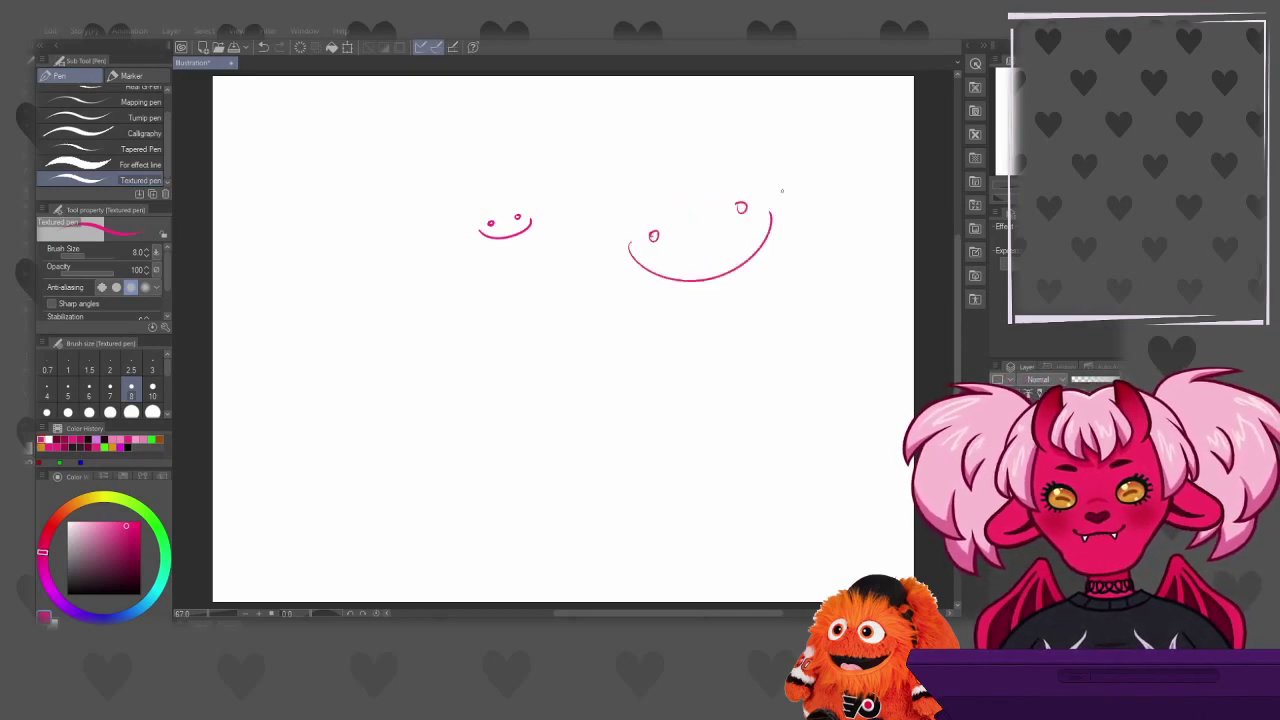
{"action": "left_click_drag", "start_coordinate": [346, 378], "coordinate": [407, 358]}
{"action": "key", "text": "ctrl+z"}
{"action": "key", "text": "ctrl+z"}
{"action": "key", "text": "ctrl+z"}
{"action": "key", "text": "ctrl+z"}
{"action": "key", "text": "ctrl+z"}
{"action": "key", "text": "ctrl+z"}
{"action": "key", "text": "ctrl+z"}
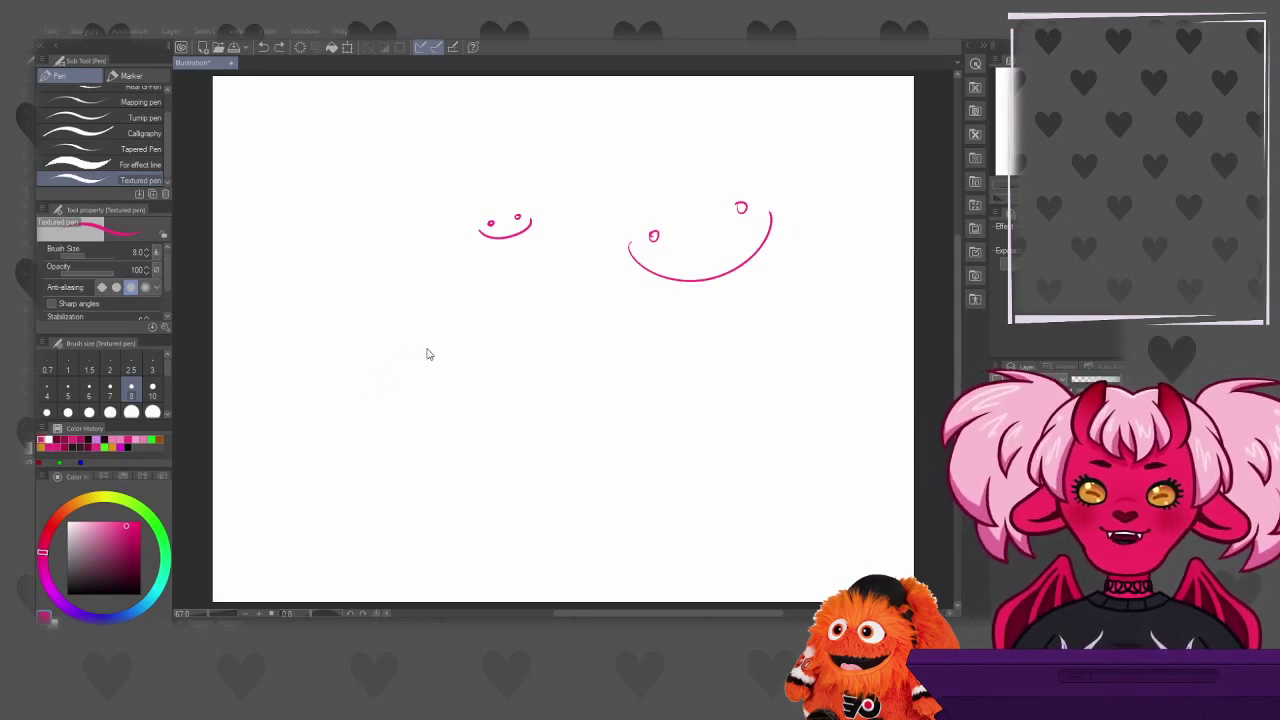
{"action": "key", "text": "ctrl+z"}
Add a new layer and sketch a near-black head circle with a curved centre guideline and a jaw line beneath it
{"action": "key", "text": "ctrl+shift+n"}
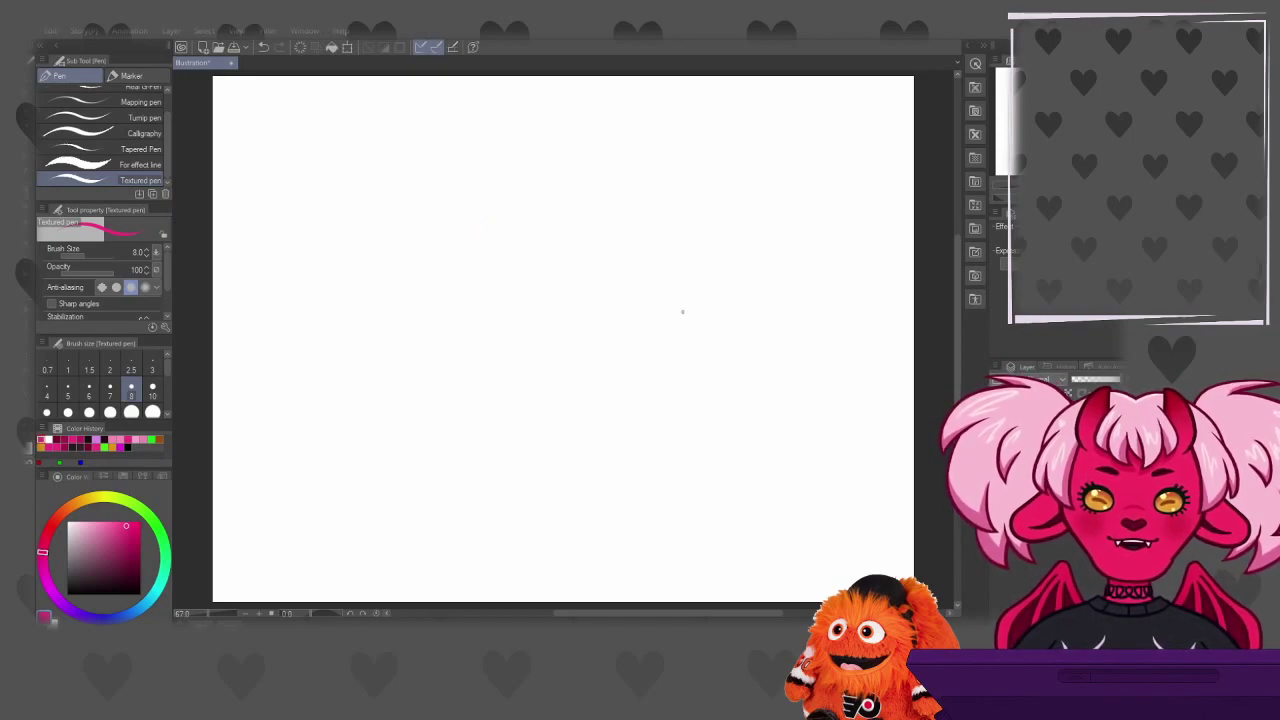
{"action": "left_click", "coordinate": [90, 438]}
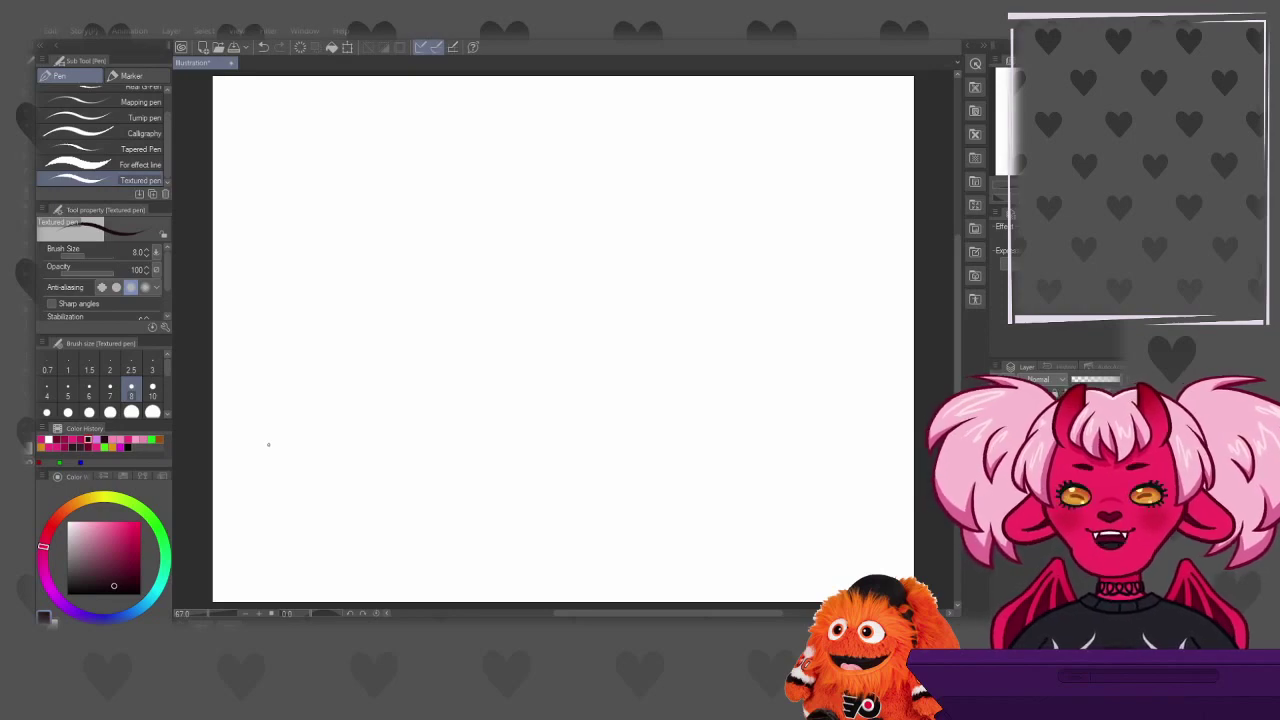
{"action": "mouse_move", "coordinate": [606, 200]}
{"action": "left_mouse_down"}
{"action": "mouse_move", "coordinate": [622, 196]}
{"action": "mouse_move", "coordinate": [630, 264]}
{"action": "left_mouse_up"}
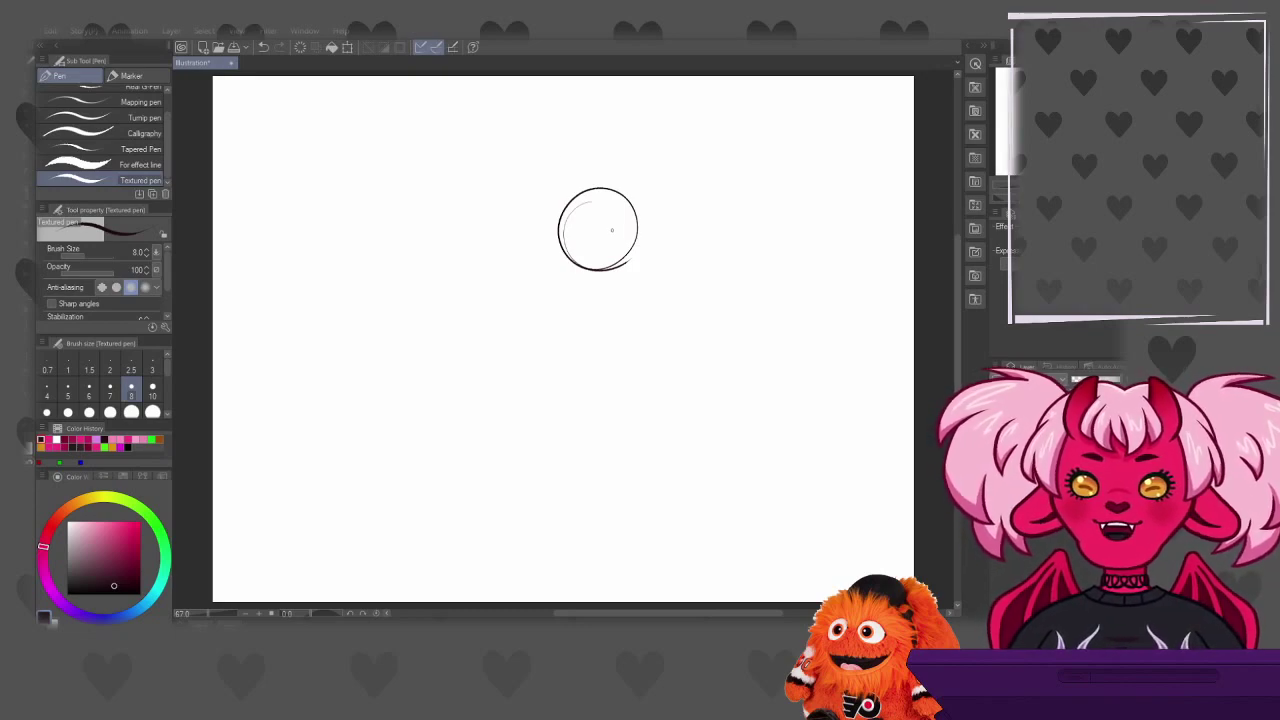
{"action": "mouse_move", "coordinate": [597, 198]}
{"action": "left_mouse_down"}
{"action": "mouse_move", "coordinate": [602, 254]}
{"action": "mouse_move", "coordinate": [636, 278]}
{"action": "mouse_move", "coordinate": [617, 294]}
{"action": "mouse_move", "coordinate": [636, 276]}
{"action": "mouse_move", "coordinate": [622, 295]}
{"action": "mouse_move", "coordinate": [608, 259]}
{"action": "mouse_move", "coordinate": [632, 266]}
{"action": "mouse_move", "coordinate": [622, 255]}
{"action": "left_mouse_up"}
{"action": "key", "text": "ctrl+z"}
{"action": "key", "text": "ctrl+z"}
{"action": "key", "text": "ctrl+z"}
{"action": "key", "text": "ctrl+z"}
{"action": "key", "text": "ctrl+z"}
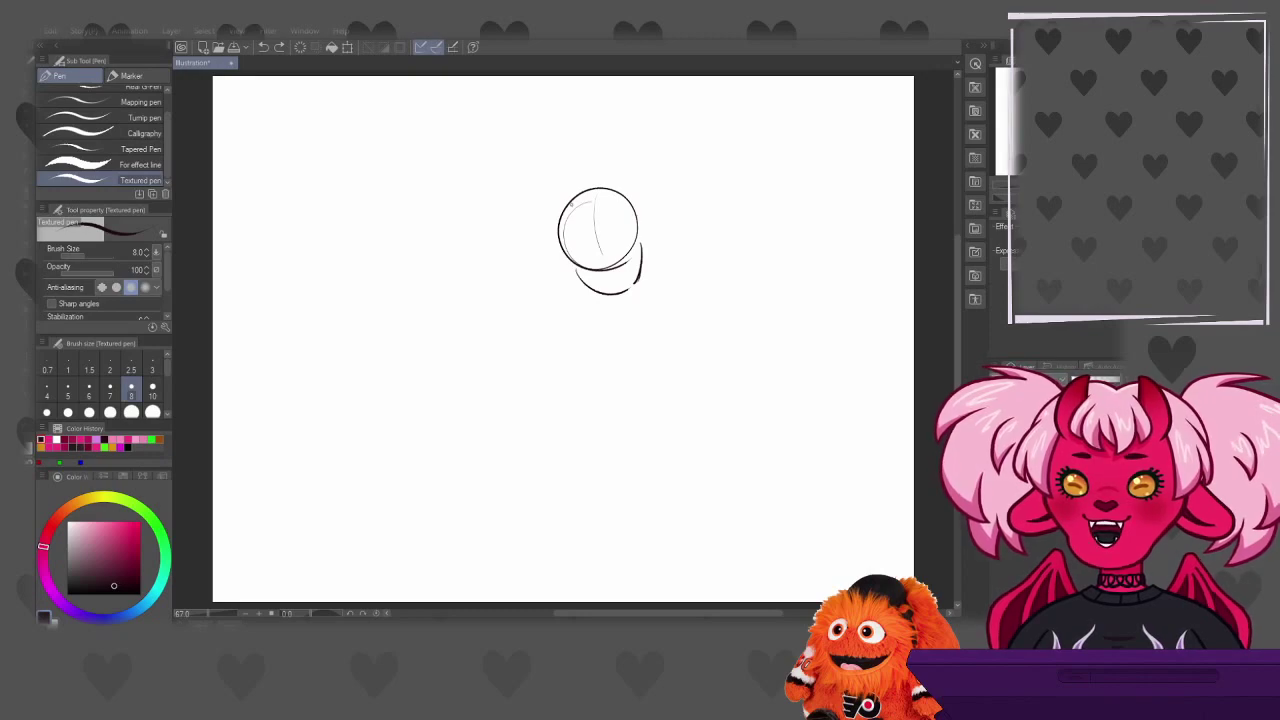
Sketch the muzzle outline over the lower part of the head and an arched eye shape on each side of it
{"action": "left_click_drag", "start_coordinate": [588, 272], "coordinate": [632, 256]}
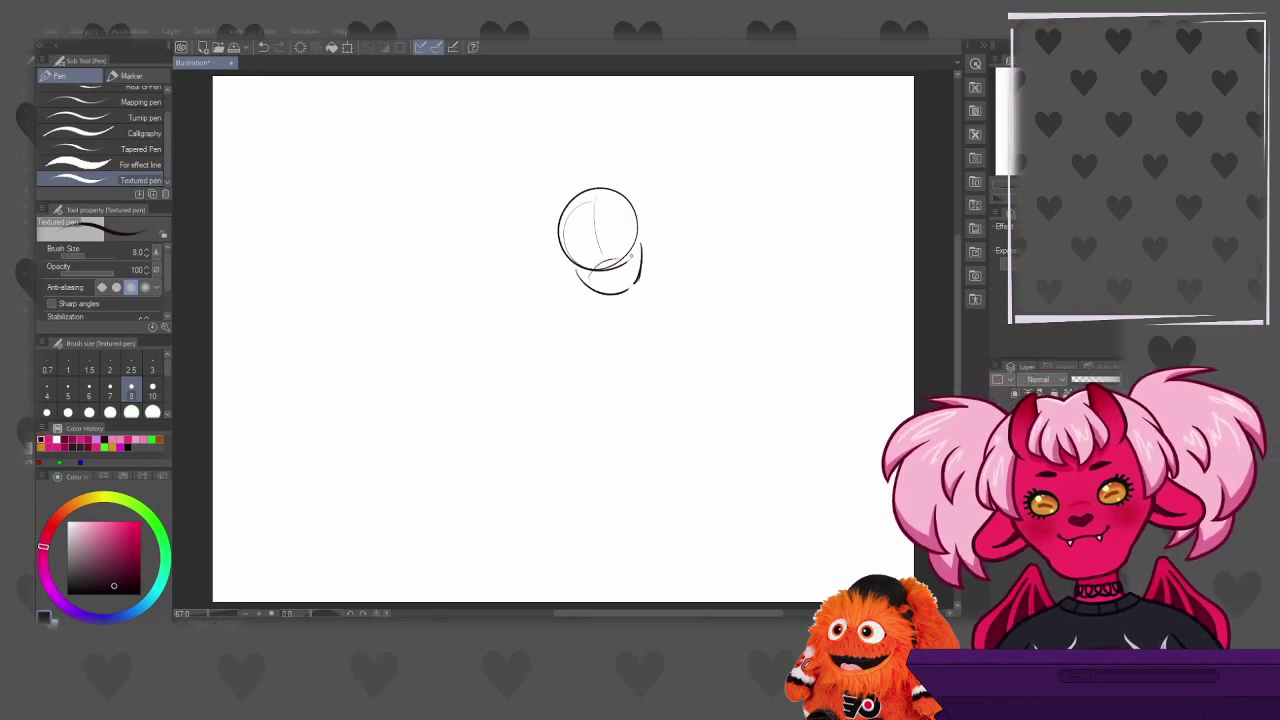
{"action": "mouse_move", "coordinate": [595, 294]}
{"action": "left_mouse_down"}
{"action": "mouse_move", "coordinate": [637, 292]}
{"action": "mouse_move", "coordinate": [628, 243]}
{"action": "mouse_move", "coordinate": [592, 266]}
{"action": "mouse_move", "coordinate": [594, 255]}
{"action": "left_mouse_up"}
{"action": "key", "text": "ctrl+z"}
{"action": "key", "text": "ctrl+z"}
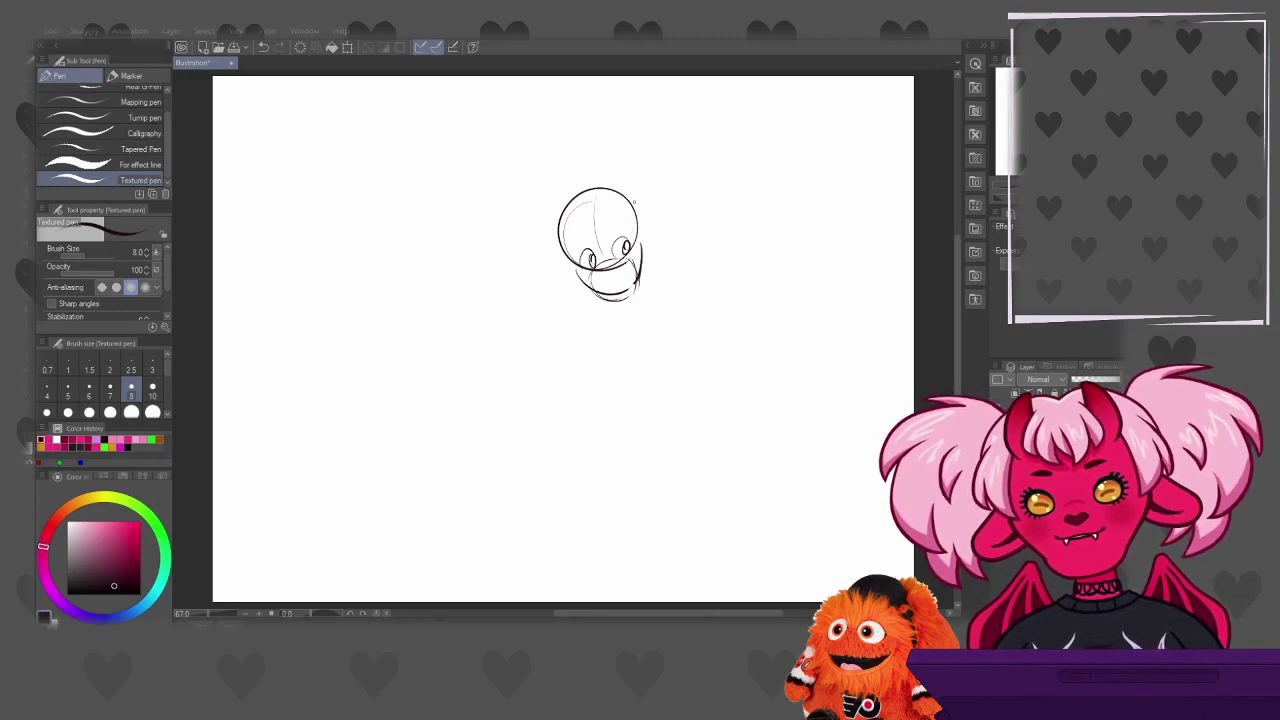
{"action": "key", "text": "ctrl+z"}
{"action": "key", "text": "ctrl+z"}
{"action": "key", "text": "ctrl+y"}
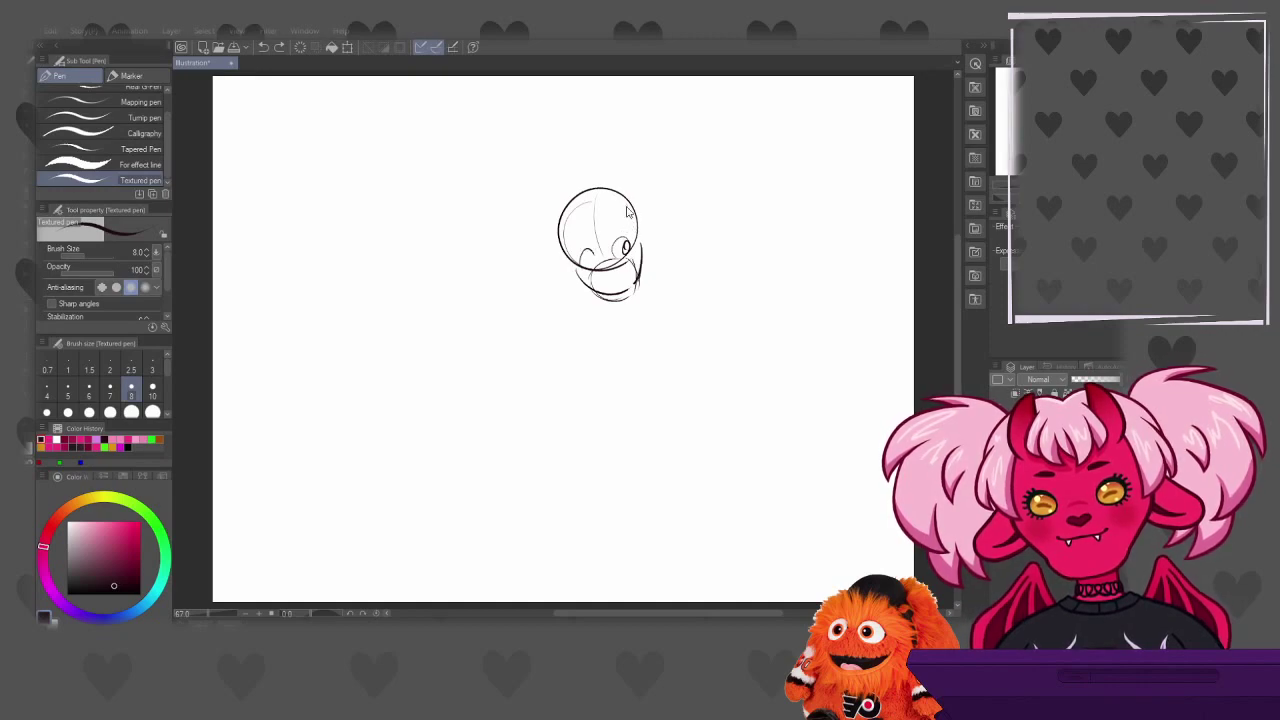
{"action": "key", "text": "ctrl+y"}
{"action": "mouse_move", "coordinate": [594, 254]}
{"action": "left_mouse_down"}
{"action": "mouse_move", "coordinate": [590, 264]}
{"action": "mouse_move", "coordinate": [595, 252]}
{"action": "left_mouse_up"}
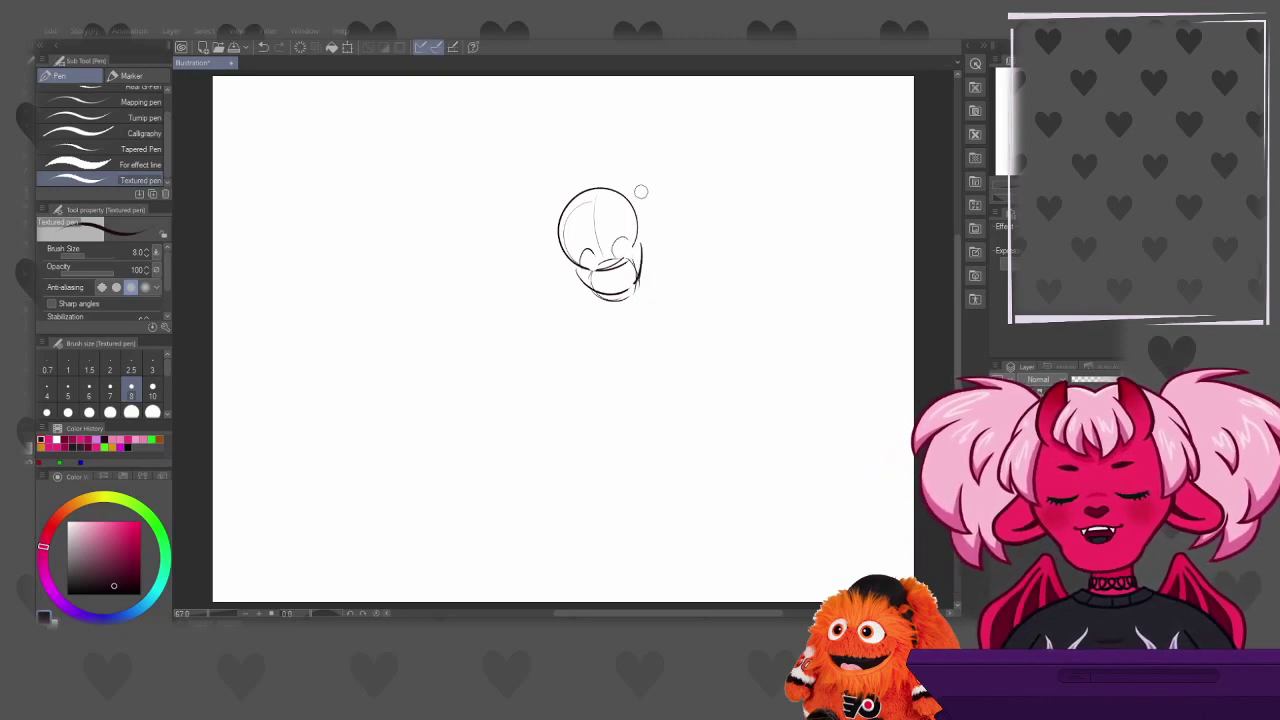
Draw short dark closed-eye strokes beneath both eye arches, redoing them until they match the tilt of the face
{"action": "key", "text": "ctrl+z"}
{"action": "mouse_move", "coordinate": [620, 251]}
{"action": "left_mouse_down"}
{"action": "mouse_move", "coordinate": [631, 251]}
{"action": "mouse_move", "coordinate": [598, 267]}
{"action": "left_mouse_up"}
{"action": "key", "text": "ctrl+z"}
{"action": "key", "text": "ctrl+z"}
{"action": "key", "text": "ctrl+z"}
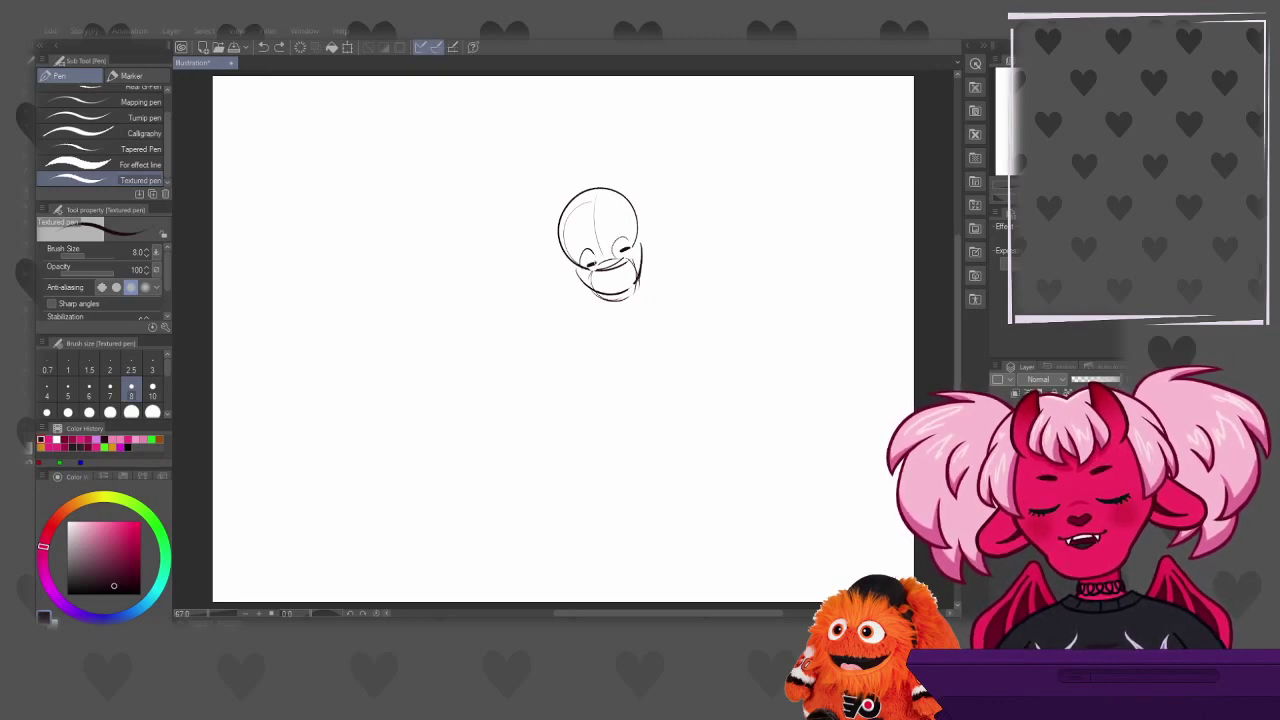
{"action": "key", "text": "ctrl+z"}
{"action": "key", "text": "ctrl+z"}
{"action": "key", "text": "ctrl+z"}
{"action": "left_click_drag", "start_coordinate": [585, 260], "coordinate": [598, 266]}
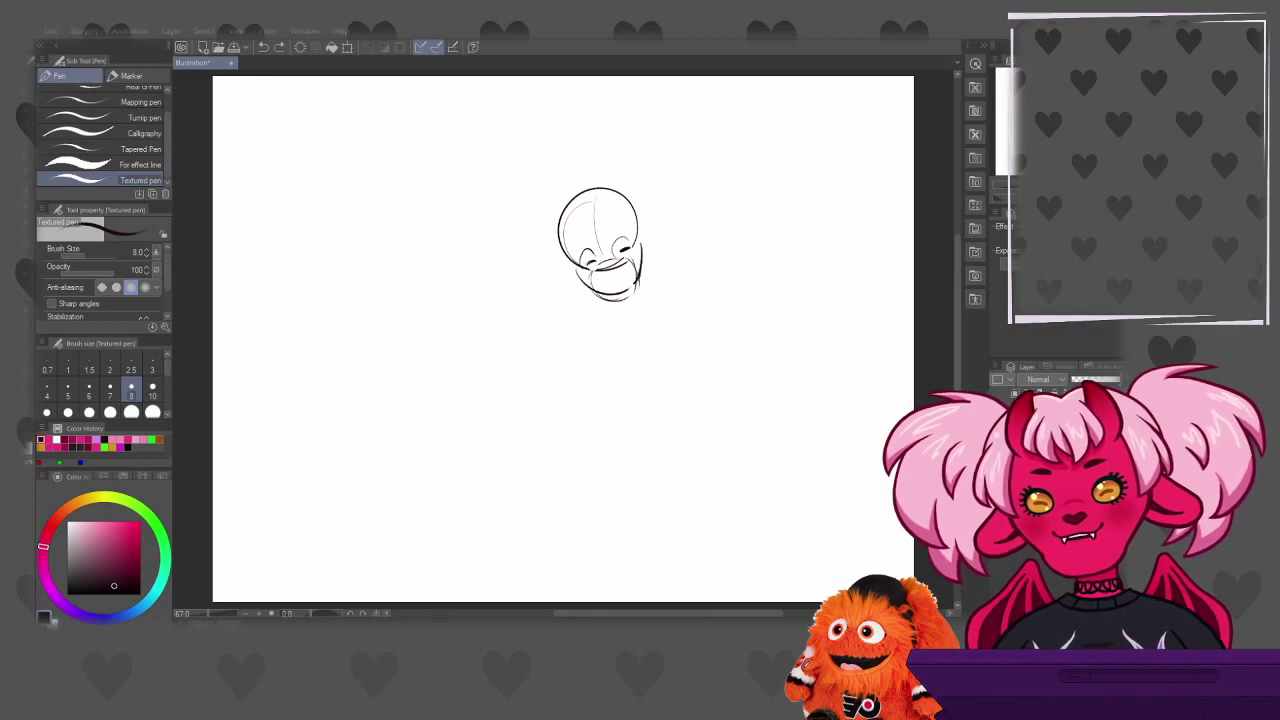
{"action": "key", "text": "ctrl+z"}
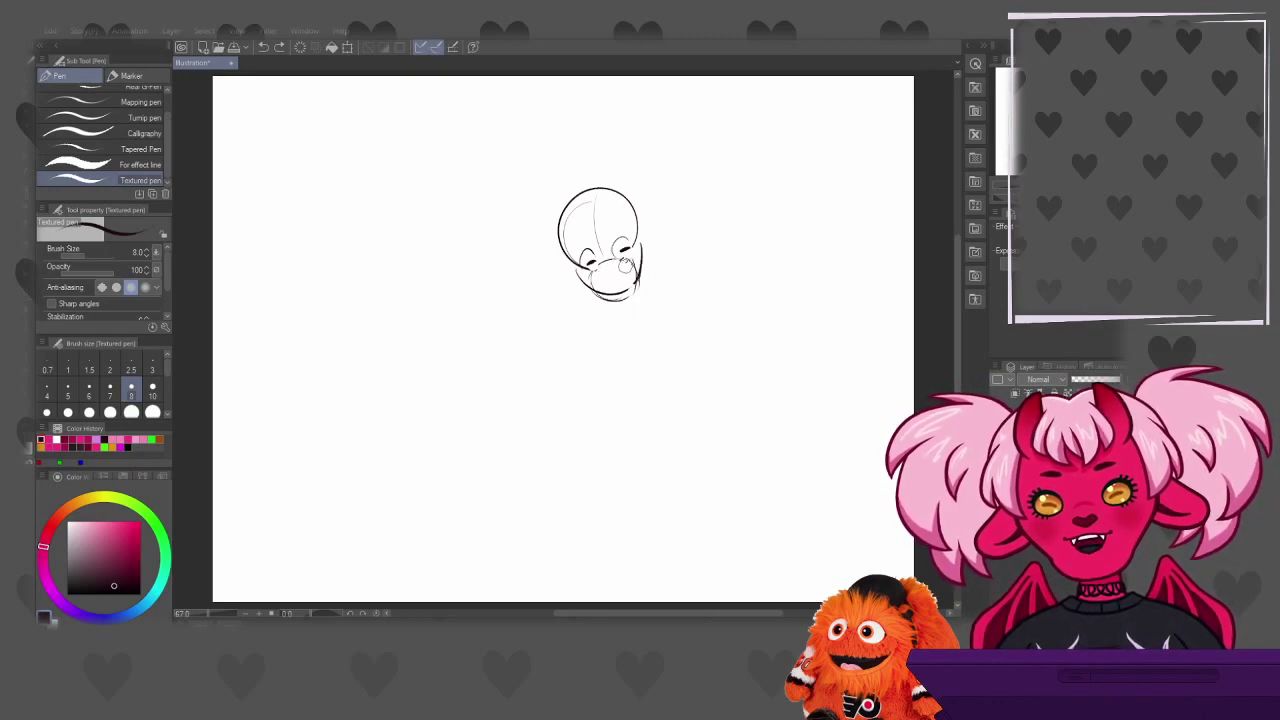
{"action": "left_click_drag", "start_coordinate": [622, 251], "coordinate": [631, 248]}
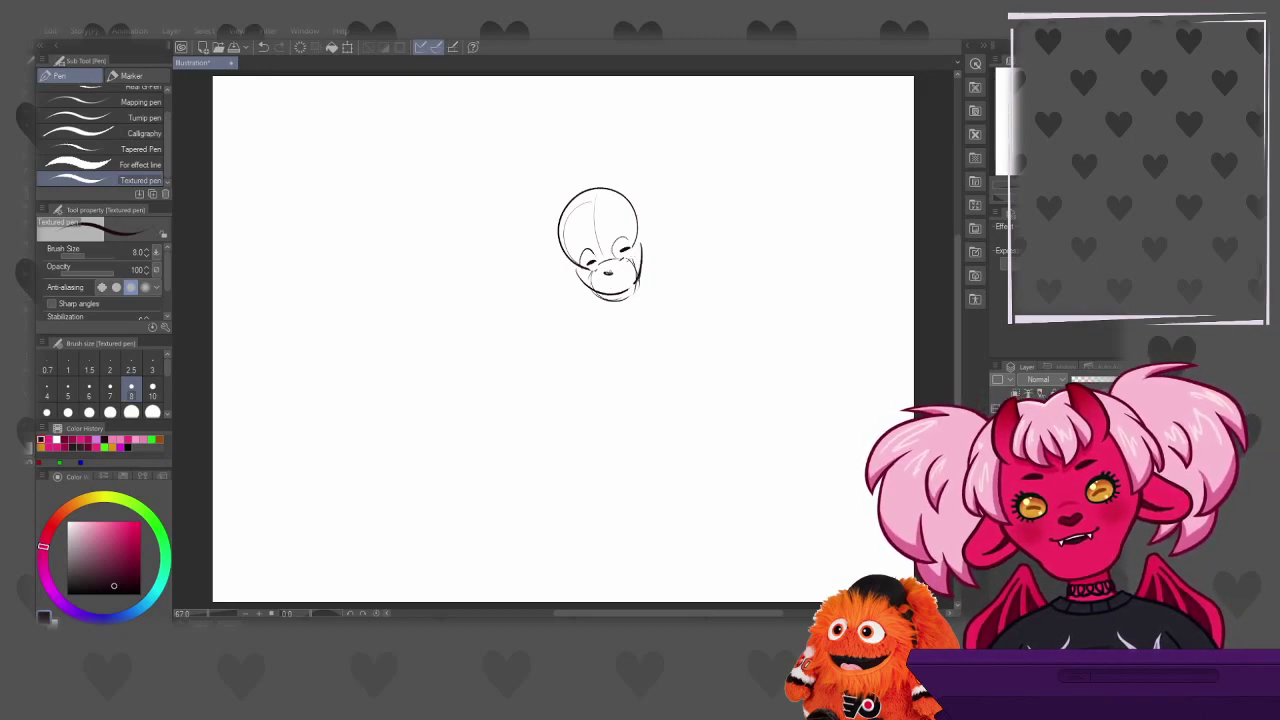
Draw a small dark nose in the upper middle of the muzzle and refine the chin line
{"action": "key", "text": "ctrl+z"}
{"action": "left_click_drag", "start_coordinate": [606, 271], "coordinate": [616, 270]}
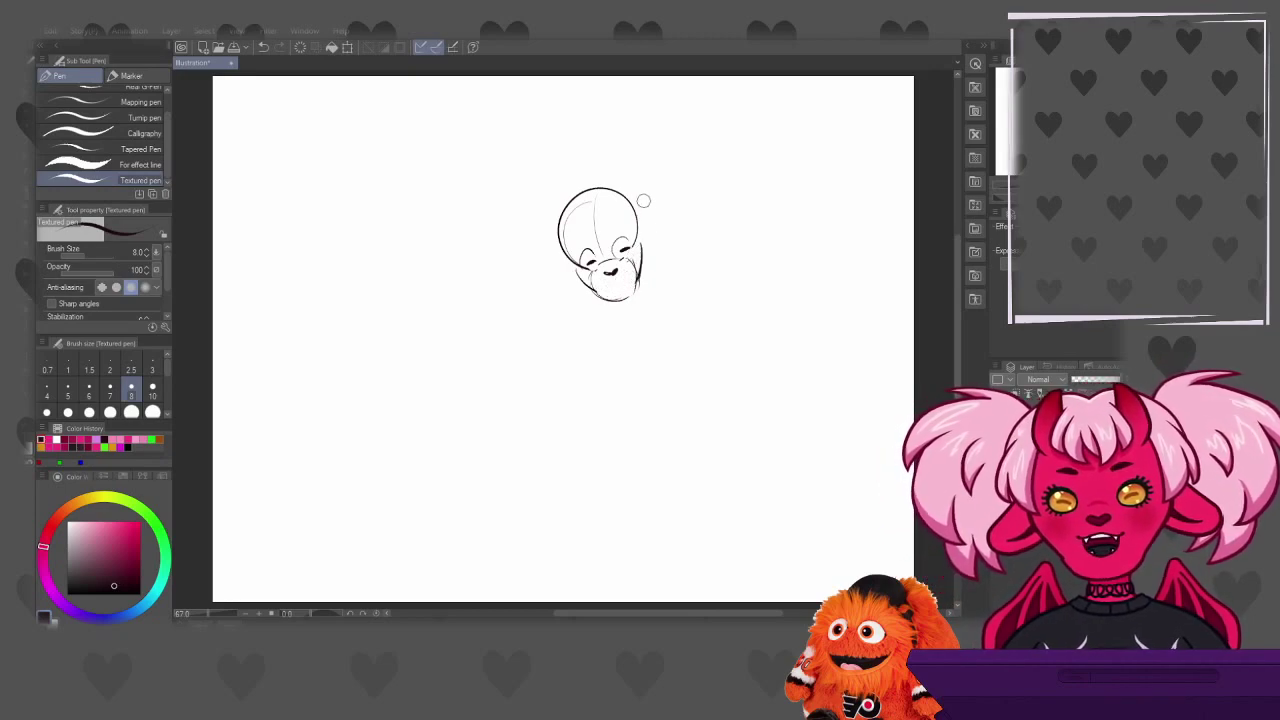
{"action": "left_click_drag", "start_coordinate": [637, 289], "coordinate": [620, 299]}
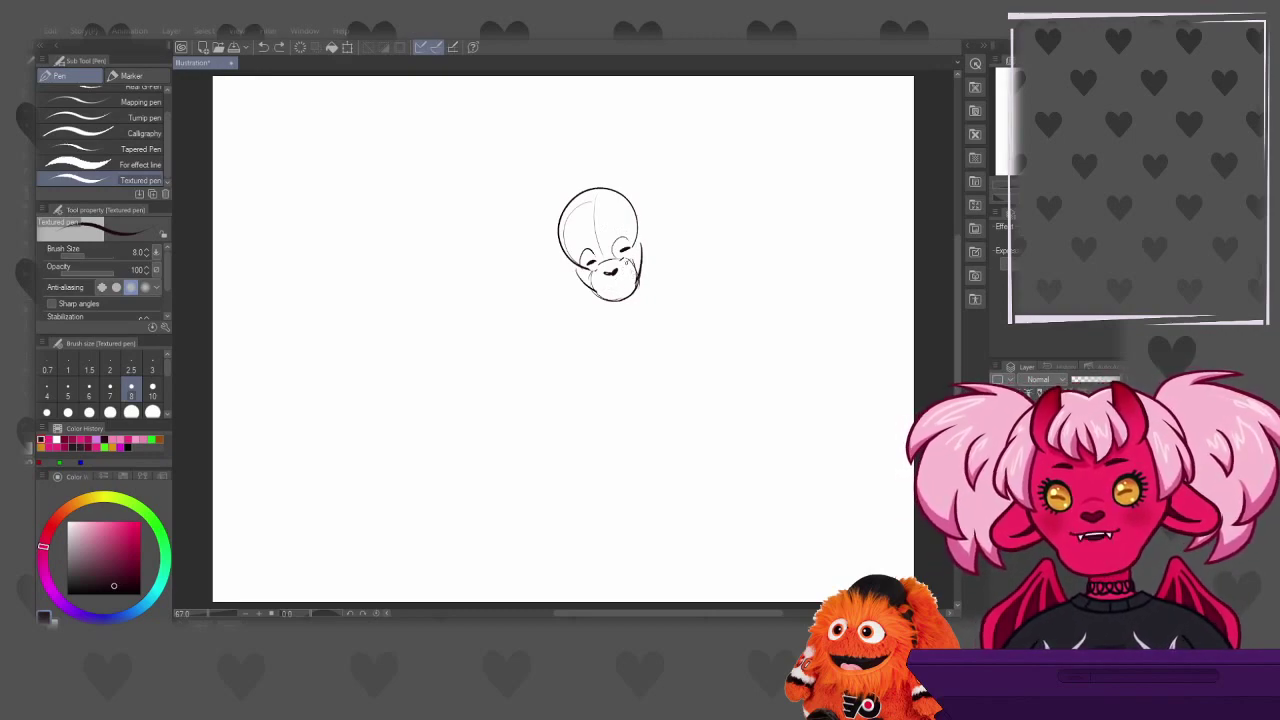
Draw a smiling mouth below the nose with a small tongue sticking out
{"action": "left_click_drag", "start_coordinate": [603, 283], "coordinate": [623, 278]}
{"action": "key", "text": "ctrl+z"}
{"action": "key", "text": "ctrl+z"}
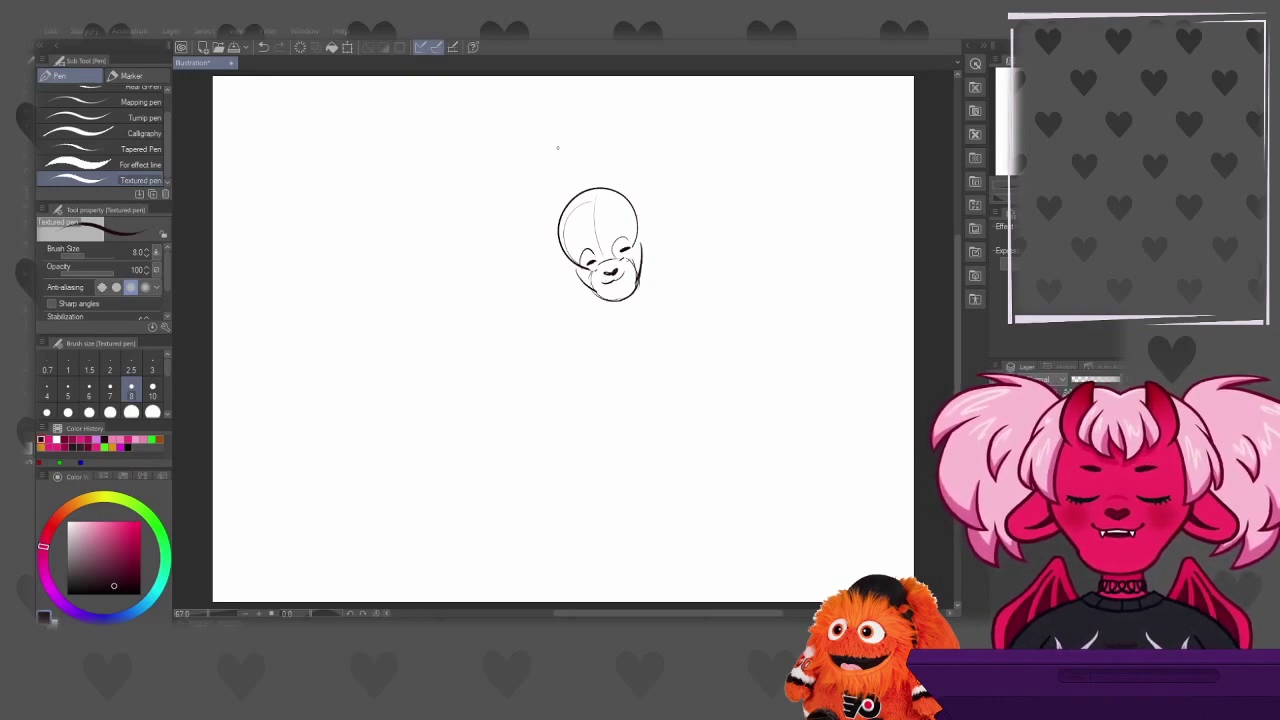
{"action": "left_click_drag", "start_coordinate": [611, 290], "coordinate": [625, 283]}
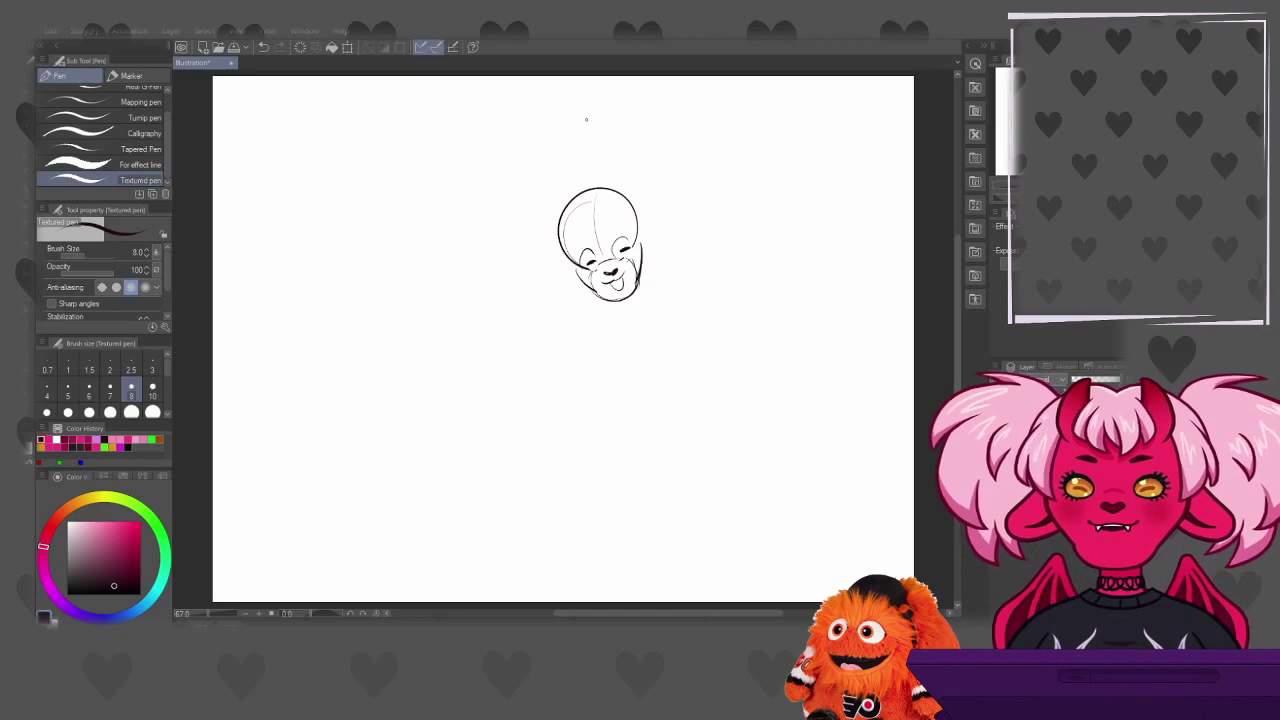
Sketch jagged bangs across the forehead and rounded hair locks down both sides of the head
{"action": "mouse_move", "coordinate": [583, 194]}
{"action": "left_mouse_down"}
{"action": "mouse_move", "coordinate": [570, 231]}
{"action": "mouse_move", "coordinate": [605, 241]}
{"action": "mouse_move", "coordinate": [607, 230]}
{"action": "left_mouse_up"}
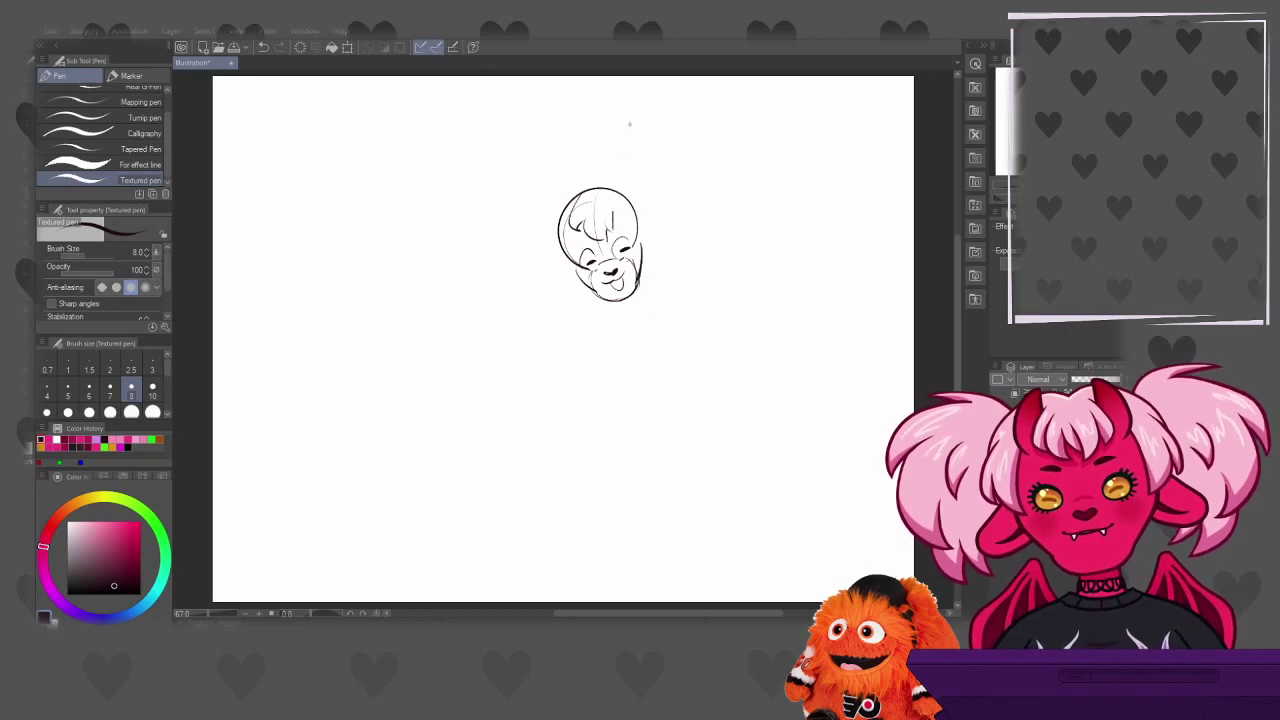
{"action": "mouse_move", "coordinate": [556, 212]}
{"action": "left_mouse_down"}
{"action": "mouse_move", "coordinate": [540, 255]}
{"action": "mouse_move", "coordinate": [572, 281]}
{"action": "left_mouse_up"}
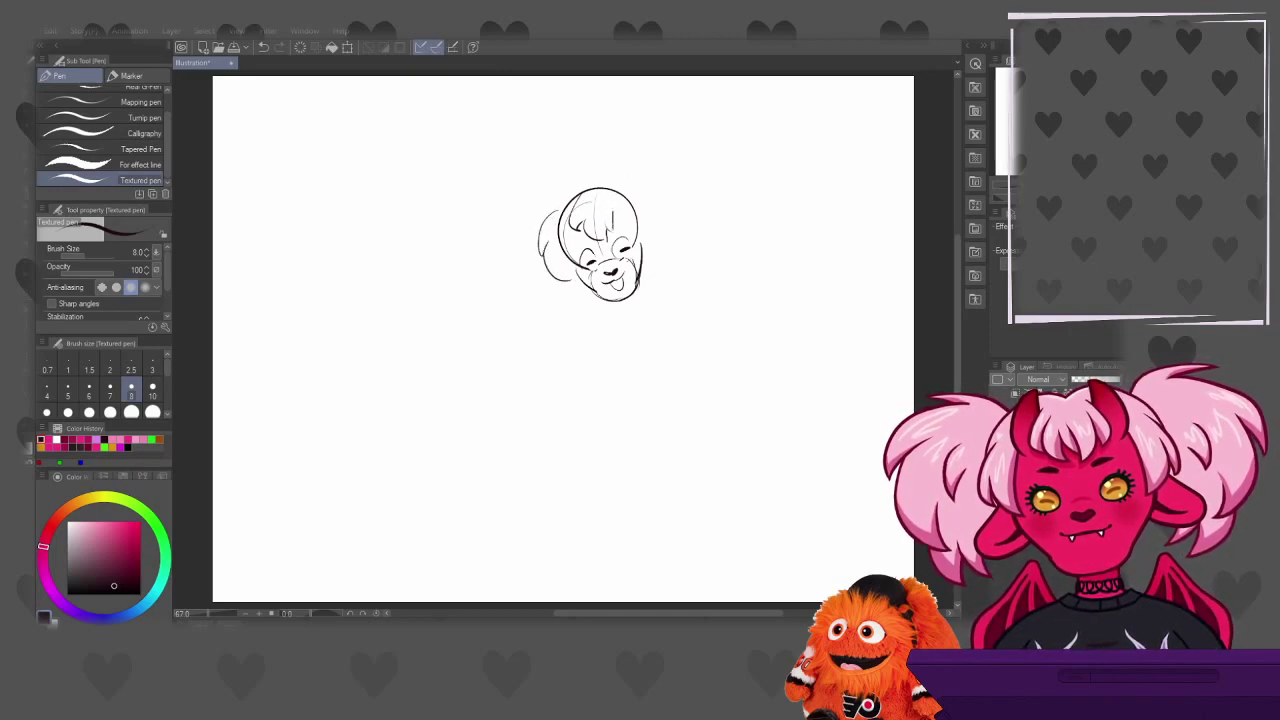
{"action": "mouse_move", "coordinate": [626, 212]}
{"action": "left_mouse_down"}
{"action": "mouse_move", "coordinate": [640, 258]}
{"action": "mouse_move", "coordinate": [652, 246]}
{"action": "left_mouse_up"}
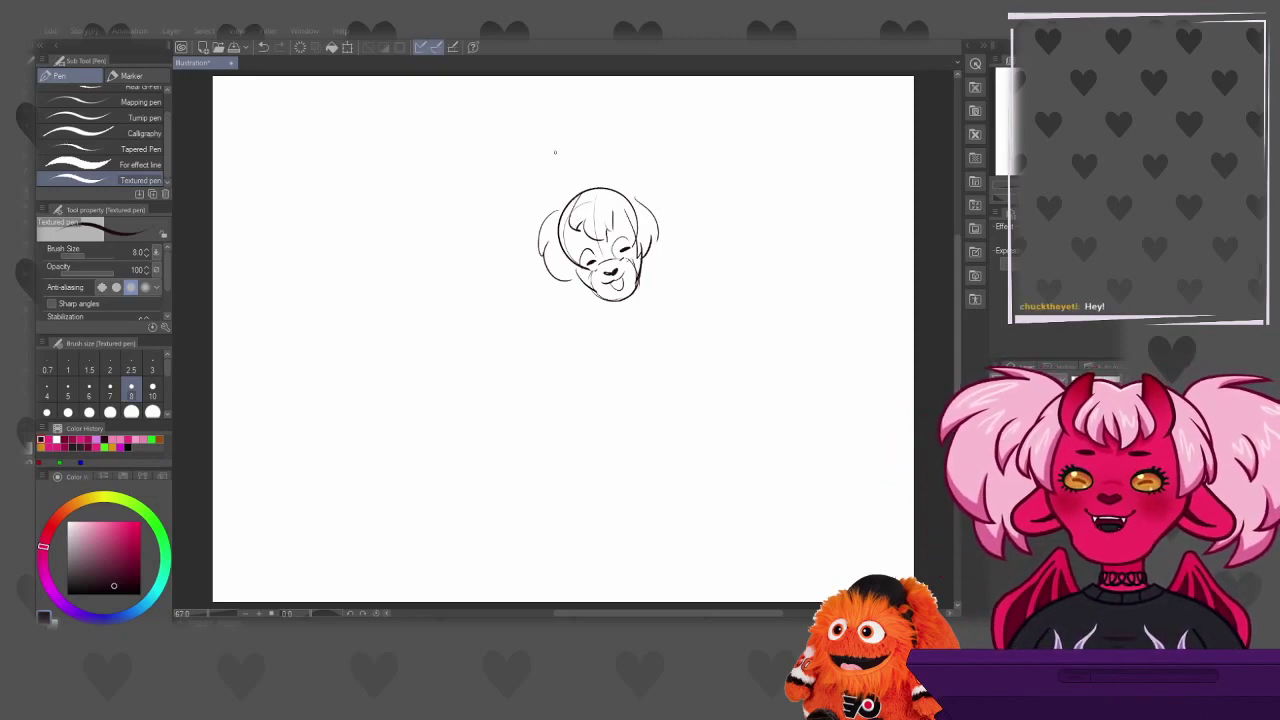
{"action": "left_click_drag", "start_coordinate": [561, 253], "coordinate": [571, 283]}
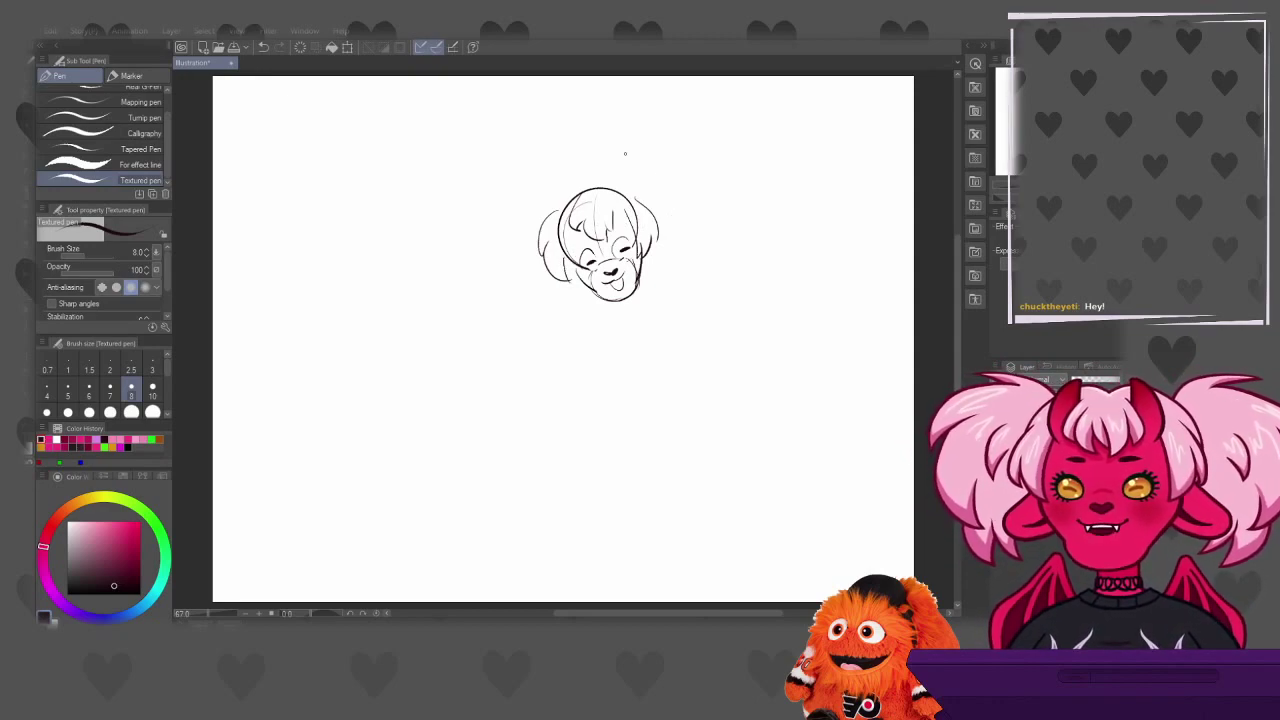
Draw two small curved, pointed horns rising from the top of the head
{"action": "mouse_move", "coordinate": [560, 184]}
{"action": "left_mouse_down"}
{"action": "mouse_move", "coordinate": [552, 228]}
{"action": "mouse_move", "coordinate": [615, 175]}
{"action": "mouse_move", "coordinate": [630, 203]}
{"action": "mouse_move", "coordinate": [606, 172]}
{"action": "mouse_move", "coordinate": [628, 209]}
{"action": "mouse_move", "coordinate": [610, 170]}
{"action": "mouse_move", "coordinate": [630, 210]}
{"action": "left_mouse_up"}
{"action": "key", "text": "ctrl+z"}
{"action": "key", "text": "ctrl+z"}
{"action": "key", "text": "ctrl+z"}
{"action": "key", "text": "ctrl+z"}
{"action": "key", "text": "ctrl+z"}
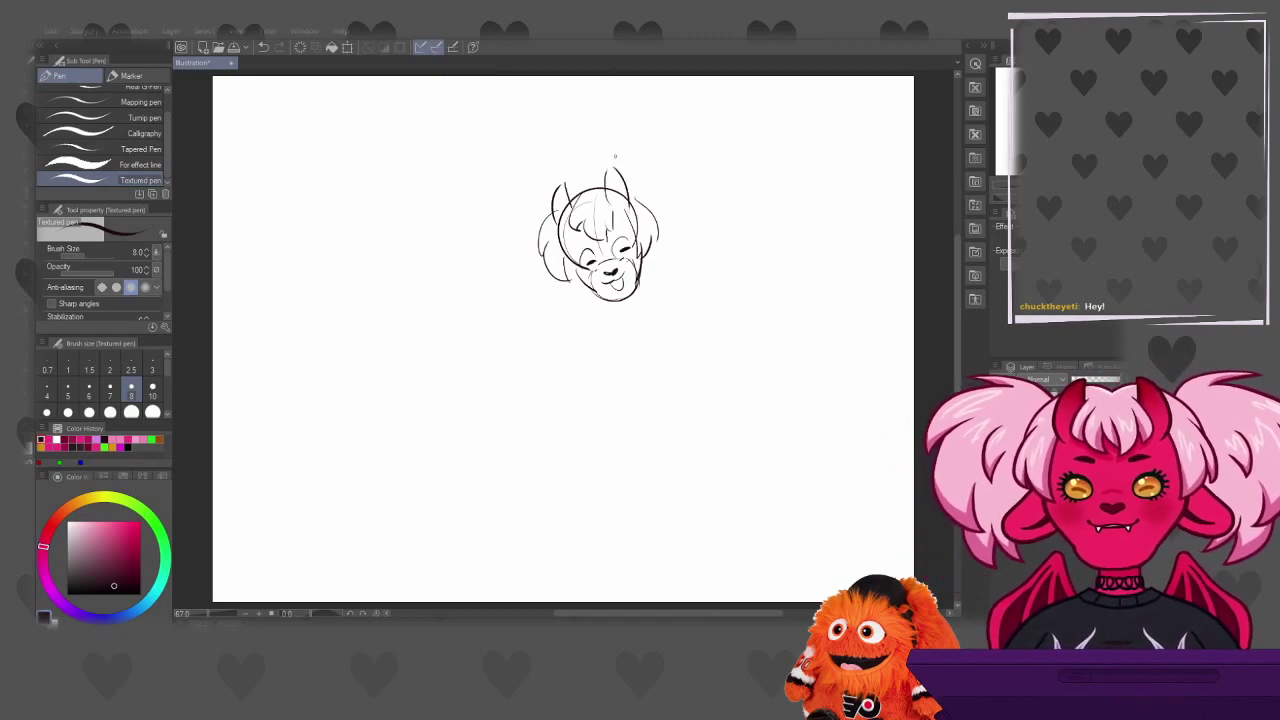
{"action": "left_click_drag", "start_coordinate": [630, 205], "coordinate": [636, 236]}
{"action": "key", "text": "ctrl+z"}
{"action": "key", "text": "ctrl+z"}
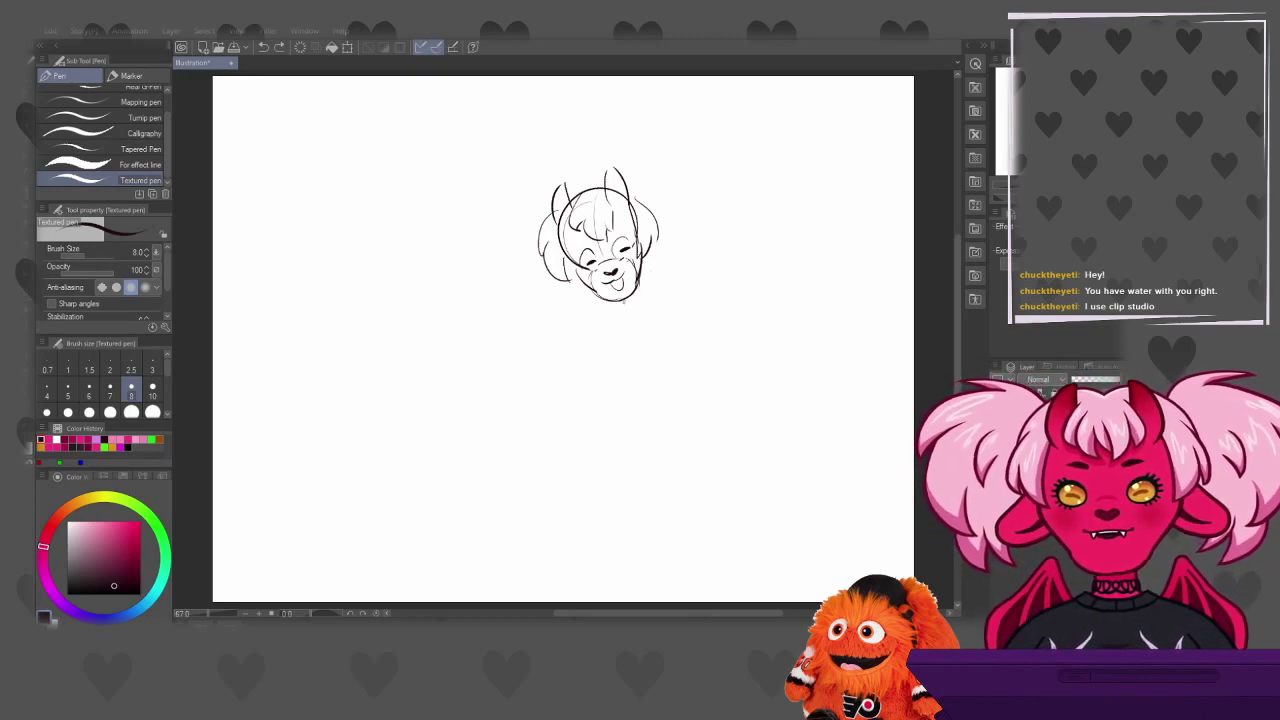
Sketch a long curved line of action below the head, with a shoulder oval and a larger outer circle on each side
{"action": "left_click_drag", "start_coordinate": [628, 308], "coordinate": [550, 542]}
{"action": "left_click_drag", "start_coordinate": [562, 304], "coordinate": [552, 345]}
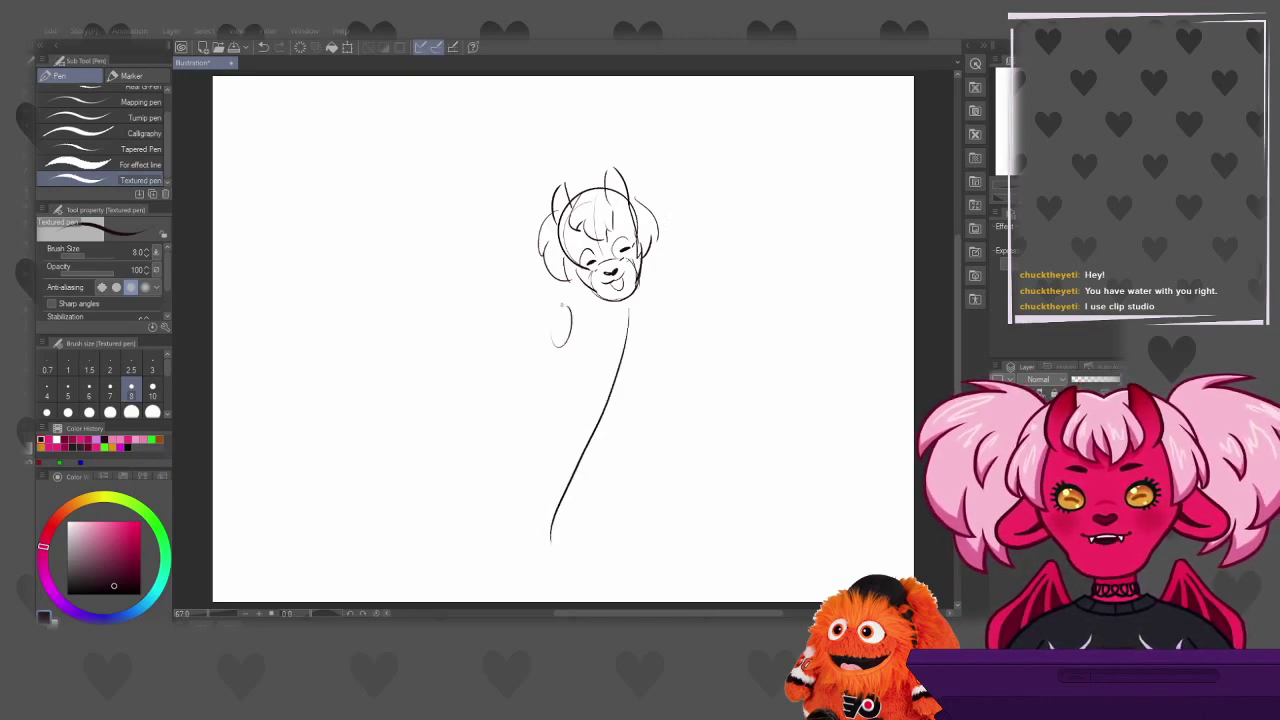
{"action": "left_click_drag", "start_coordinate": [666, 310], "coordinate": [675, 330]}
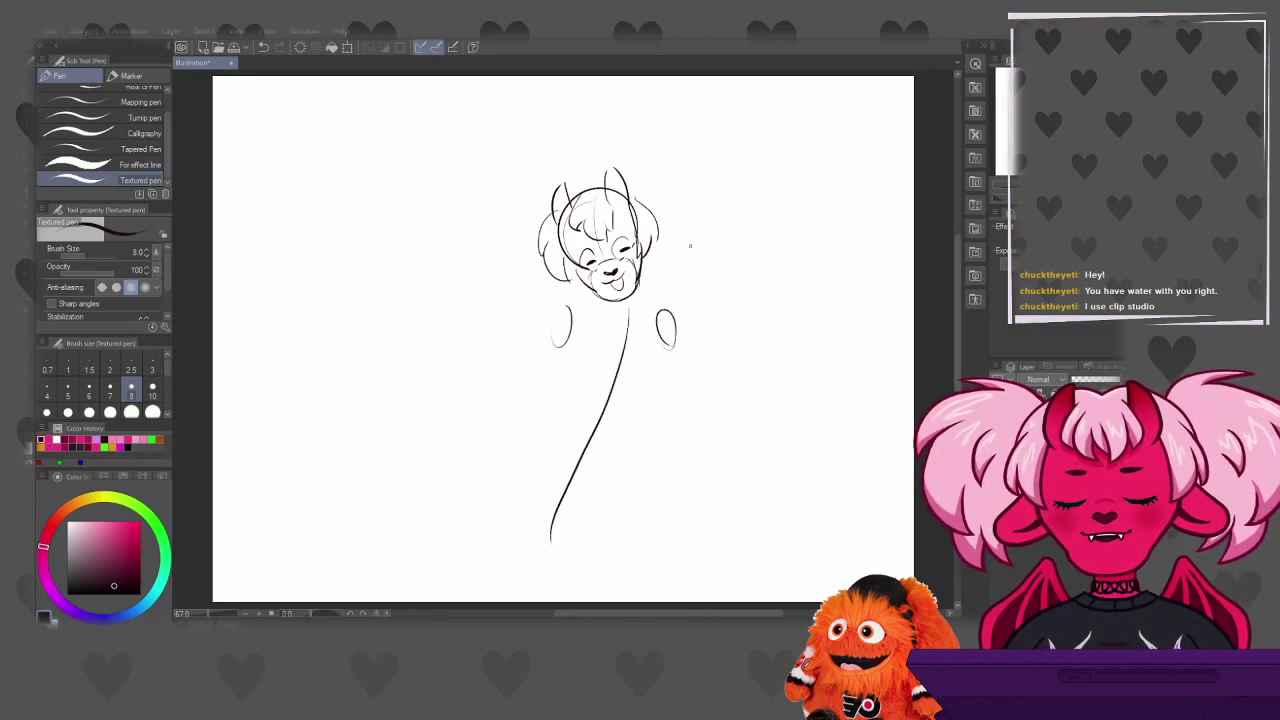
{"action": "left_click_drag", "start_coordinate": [708, 281], "coordinate": [729, 325]}
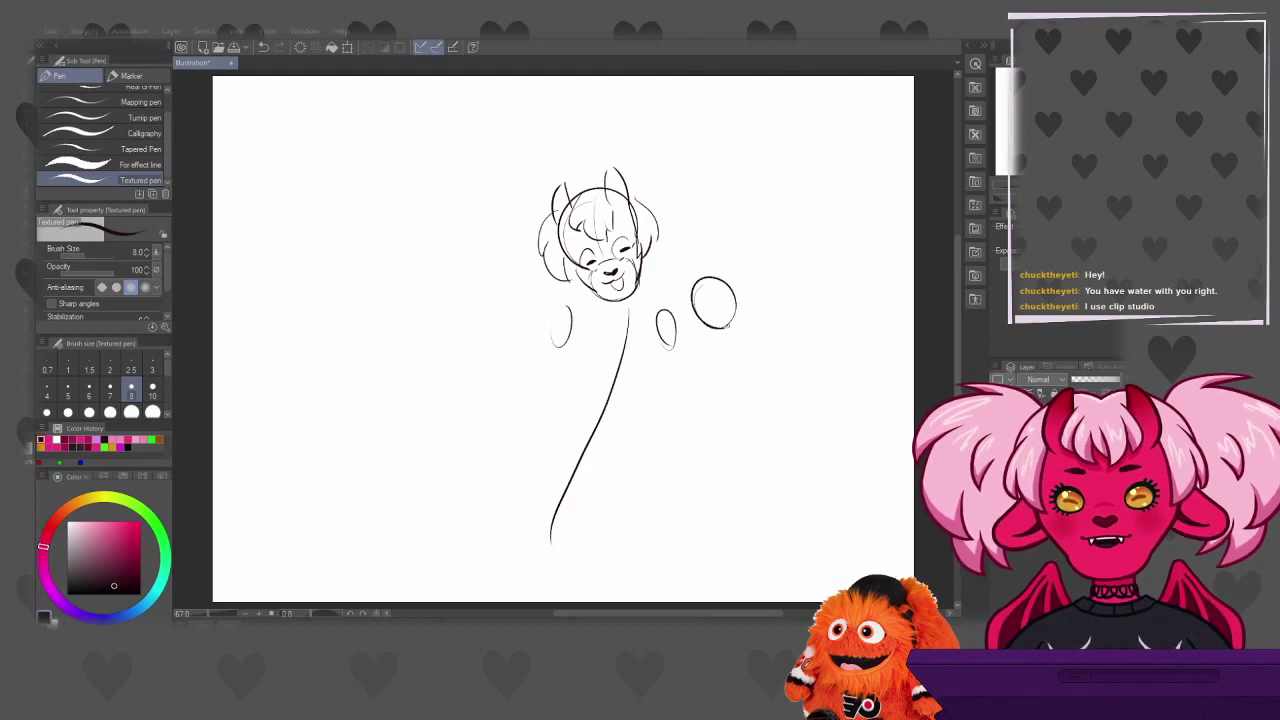
{"action": "left_click_drag", "start_coordinate": [523, 317], "coordinate": [545, 314]}
{"action": "key", "text": "ctrl+z"}
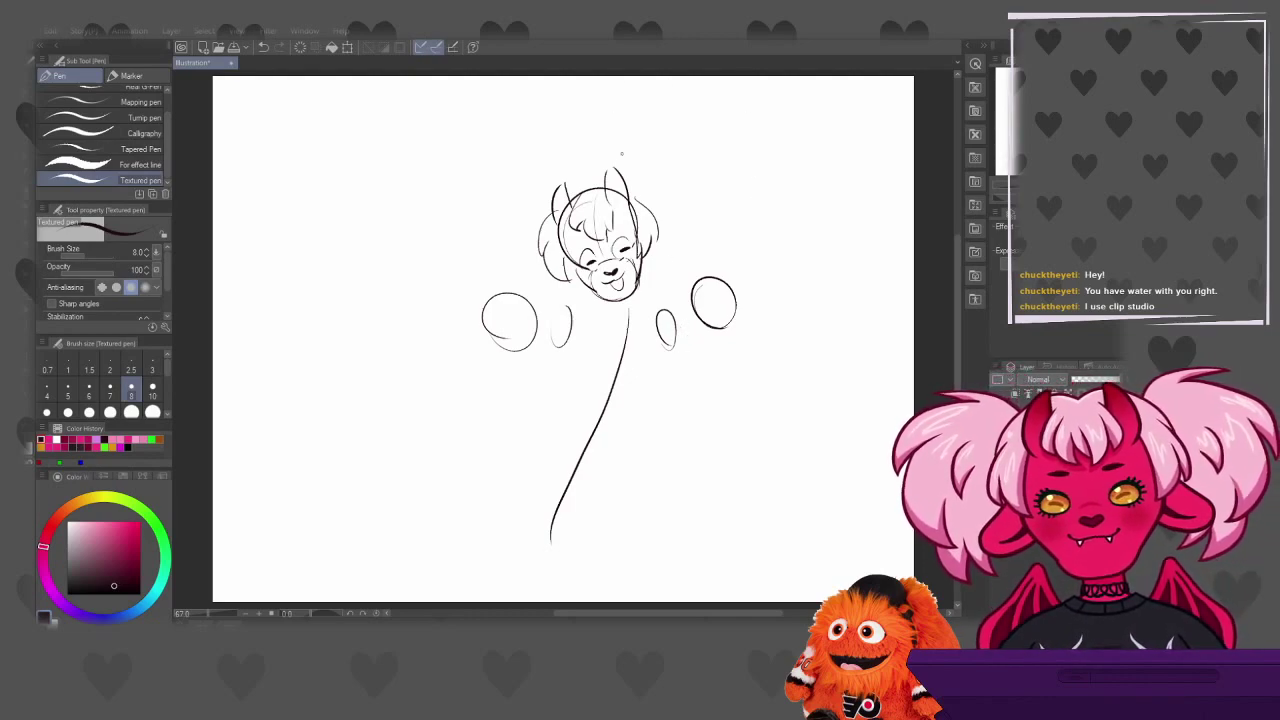
Draw a drooping ear poking out from the side hair on each side of the head
{"action": "mouse_move", "coordinate": [661, 246]}
{"action": "left_mouse_down"}
{"action": "mouse_move", "coordinate": [678, 255]}
{"action": "mouse_move", "coordinate": [659, 268]}
{"action": "mouse_move", "coordinate": [672, 248]}
{"action": "mouse_move", "coordinate": [656, 256]}
{"action": "left_mouse_up"}
{"action": "key", "text": "ctrl+z"}
{"action": "key", "text": "ctrl+z"}
{"action": "key", "text": "ctrl+z"}
{"action": "mouse_move", "coordinate": [556, 268]}
{"action": "left_mouse_down"}
{"action": "mouse_move", "coordinate": [542, 274]}
{"action": "mouse_move", "coordinate": [566, 286]}
{"action": "left_mouse_up"}
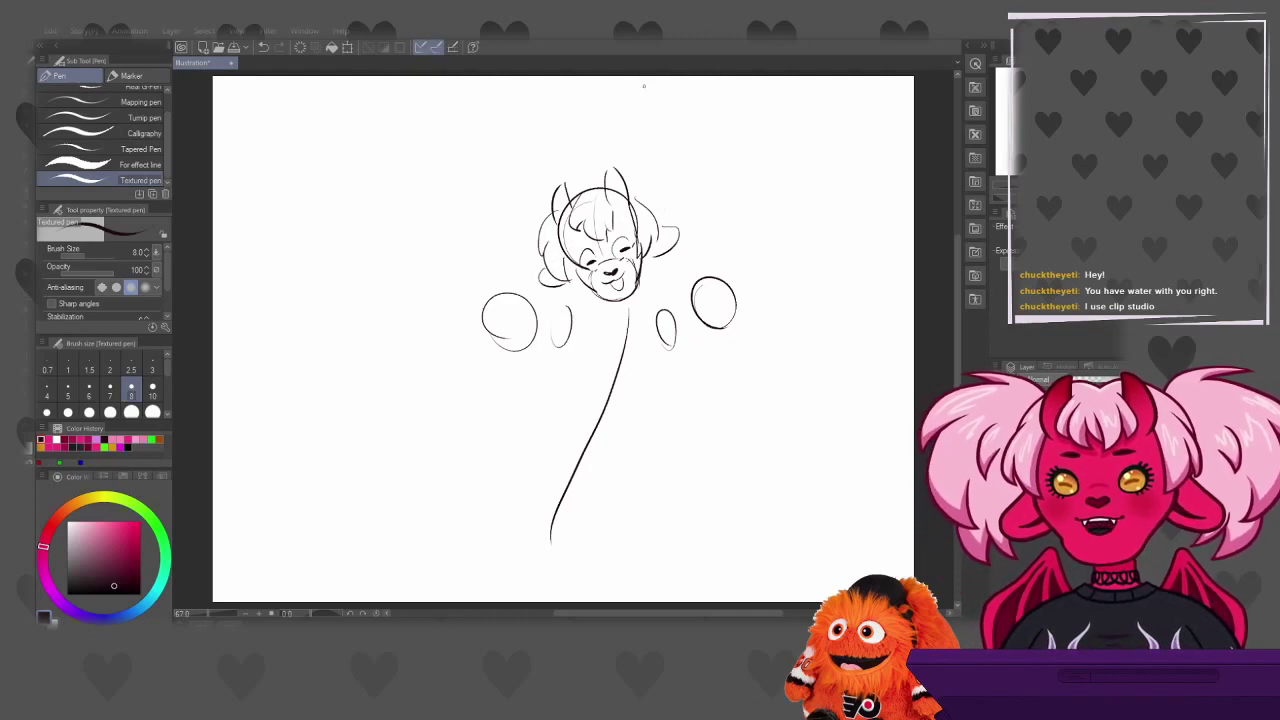
Sketch two large fluffy pigtails with pointed tips sweeping outward from the top of the head
{"action": "mouse_move", "coordinate": [622, 142]}
{"action": "left_mouse_down"}
{"action": "mouse_move", "coordinate": [657, 114]}
{"action": "mouse_move", "coordinate": [744, 134]}
{"action": "mouse_move", "coordinate": [746, 204]}
{"action": "left_mouse_up"}
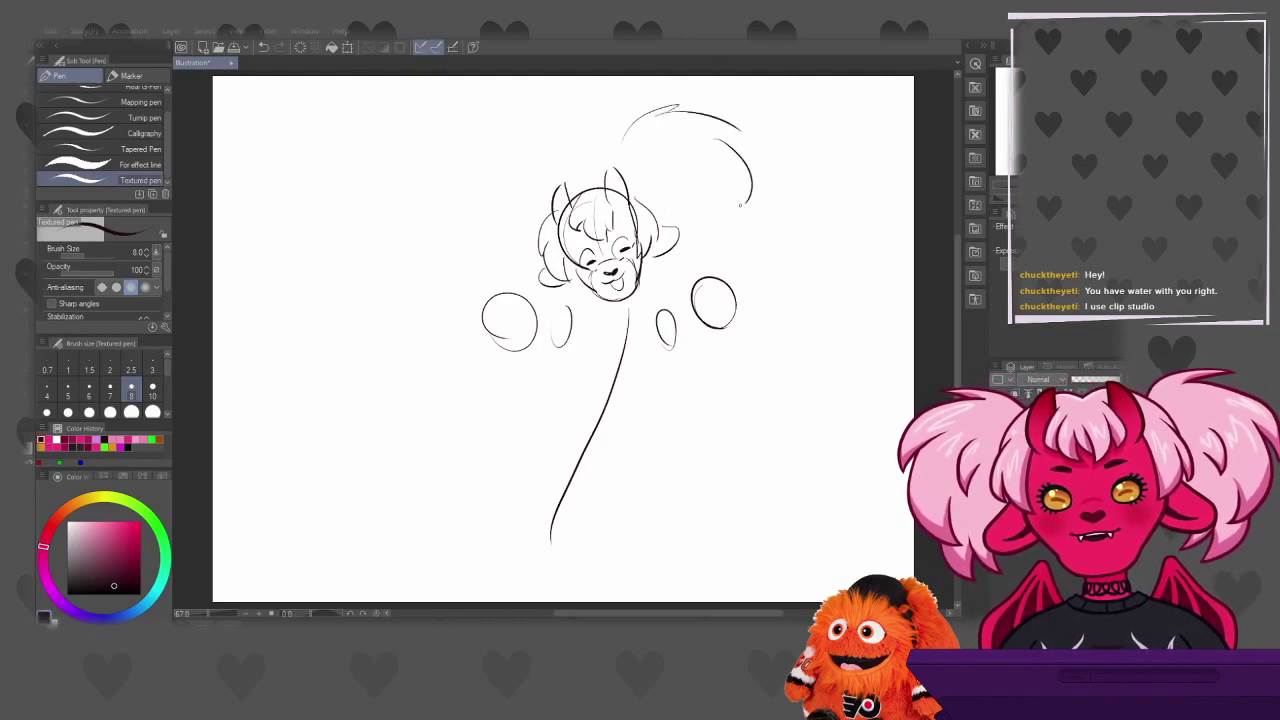
{"action": "key", "text": "ctrl+z"}
{"action": "key", "text": "ctrl+z"}
{"action": "mouse_move", "coordinate": [614, 160]}
{"action": "left_mouse_down"}
{"action": "mouse_move", "coordinate": [707, 132]}
{"action": "mouse_move", "coordinate": [726, 158]}
{"action": "mouse_move", "coordinate": [695, 168]}
{"action": "mouse_move", "coordinate": [685, 240]}
{"action": "left_mouse_up"}
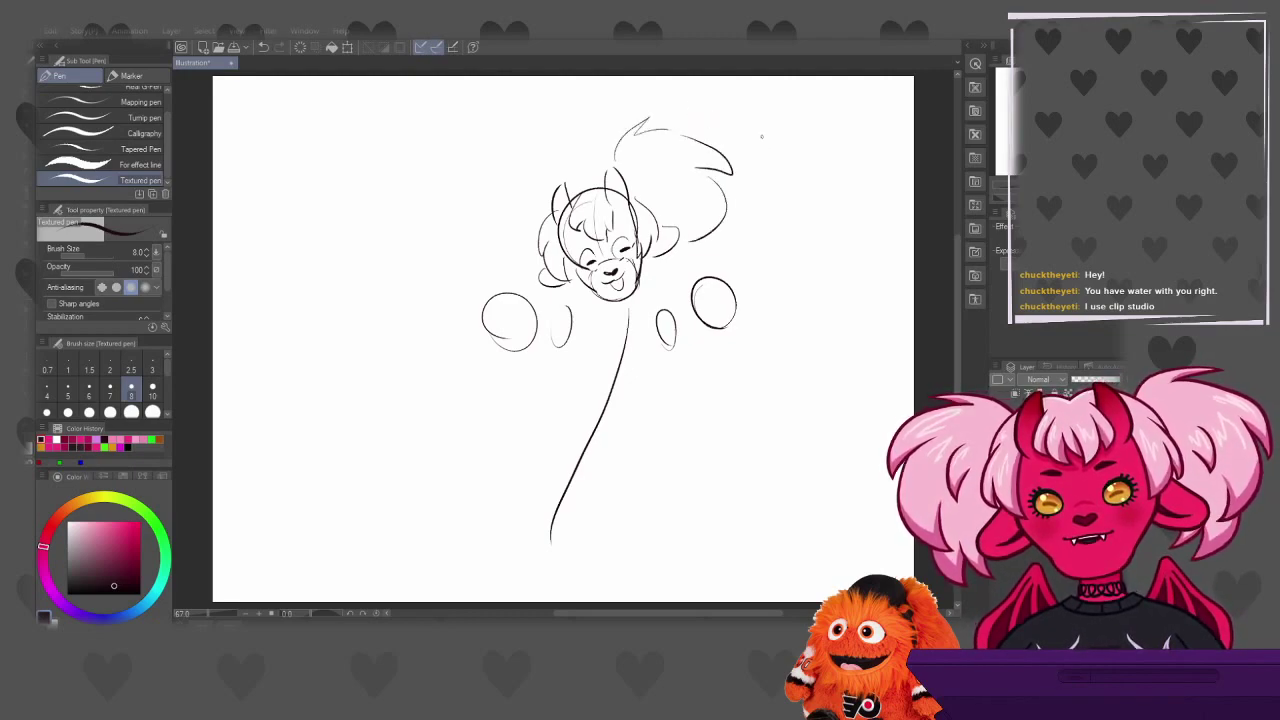
{"action": "mouse_move", "coordinate": [564, 160]}
{"action": "left_mouse_down"}
{"action": "mouse_move", "coordinate": [525, 159]}
{"action": "mouse_move", "coordinate": [486, 211]}
{"action": "mouse_move", "coordinate": [528, 256]}
{"action": "left_mouse_up"}
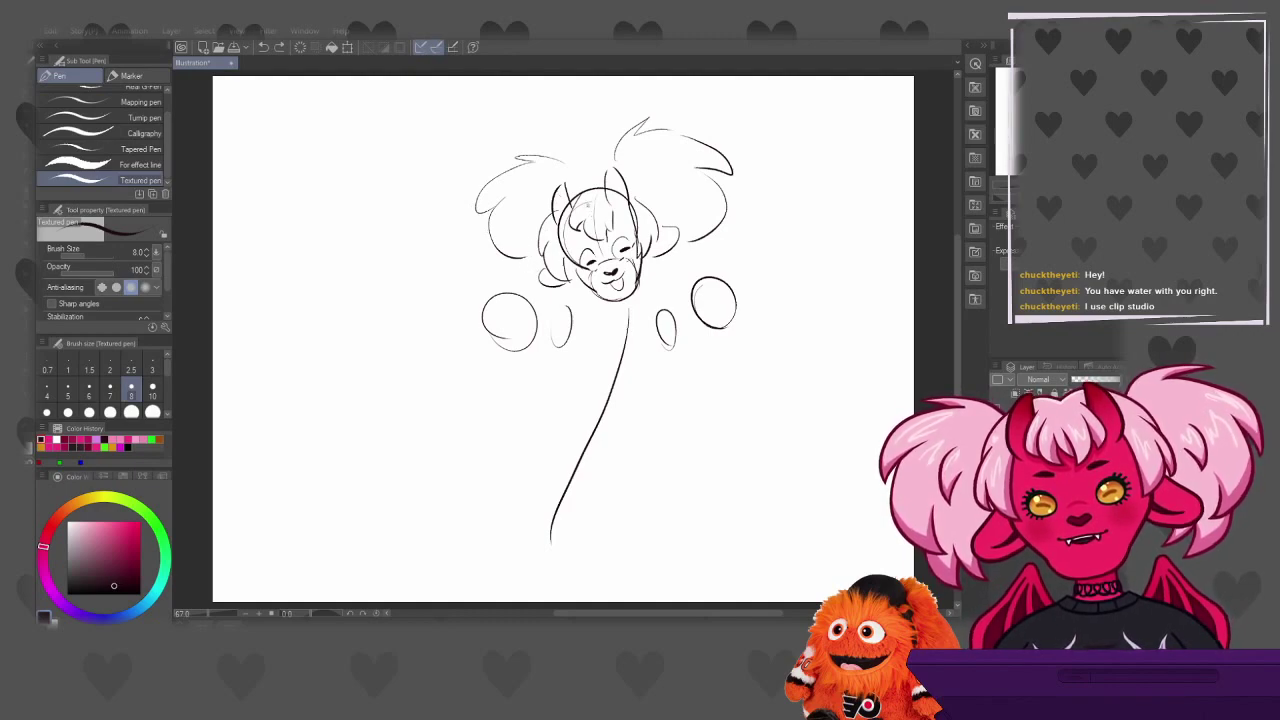
{"action": "left_click_drag", "start_coordinate": [702, 168], "coordinate": [712, 214]}
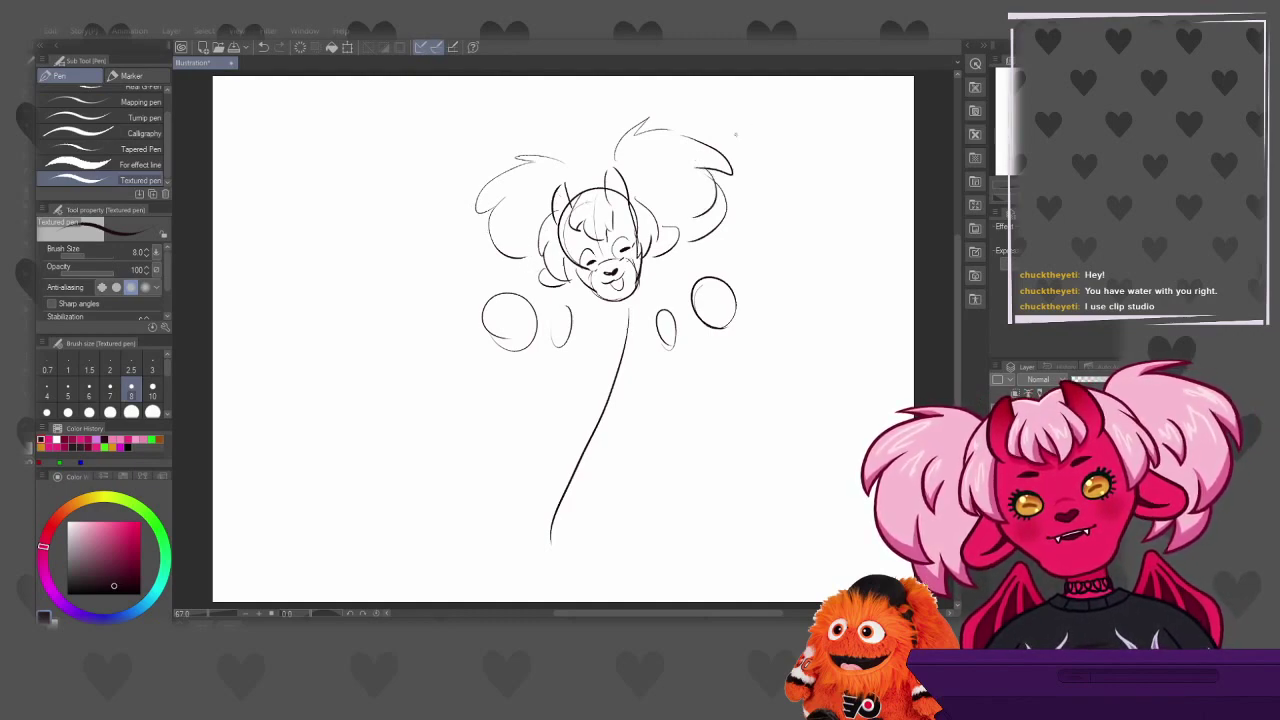
{"action": "mouse_move", "coordinate": [727, 187]}
{"action": "left_mouse_down"}
{"action": "mouse_move", "coordinate": [717, 227]}
{"action": "mouse_move", "coordinate": [671, 240]}
{"action": "left_mouse_up"}
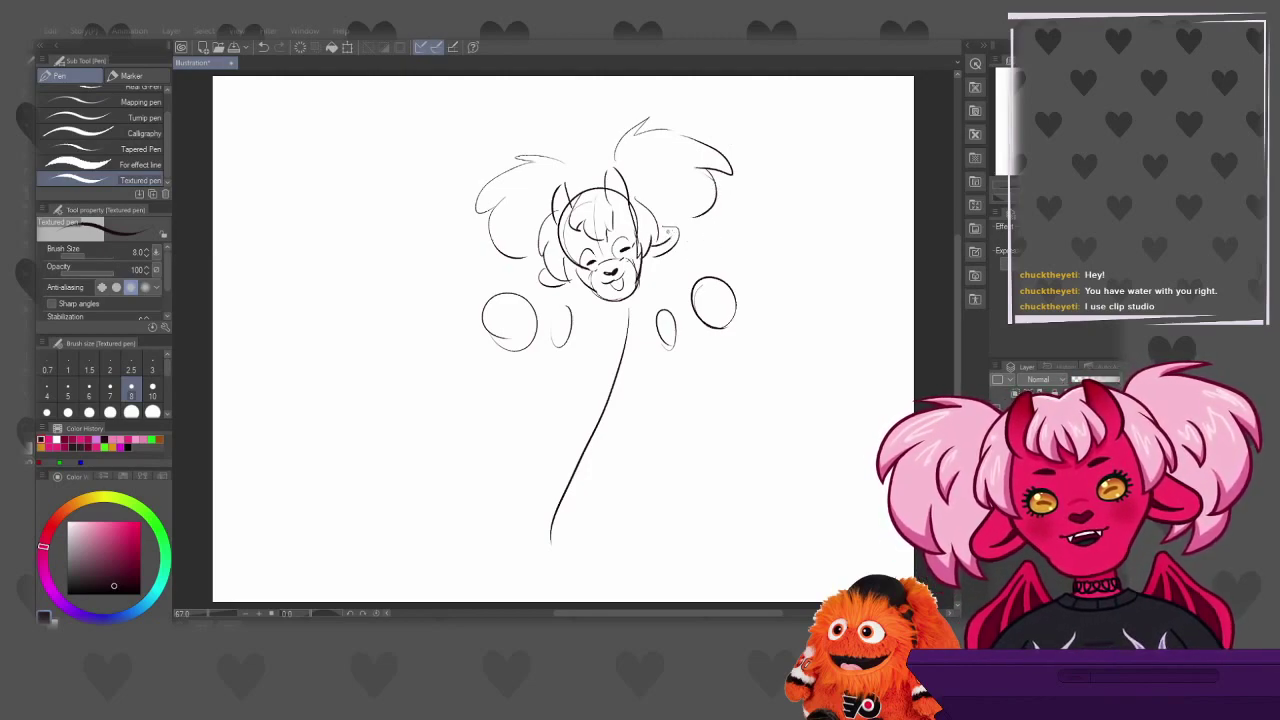
{"action": "key", "text": "ctrl+z"}
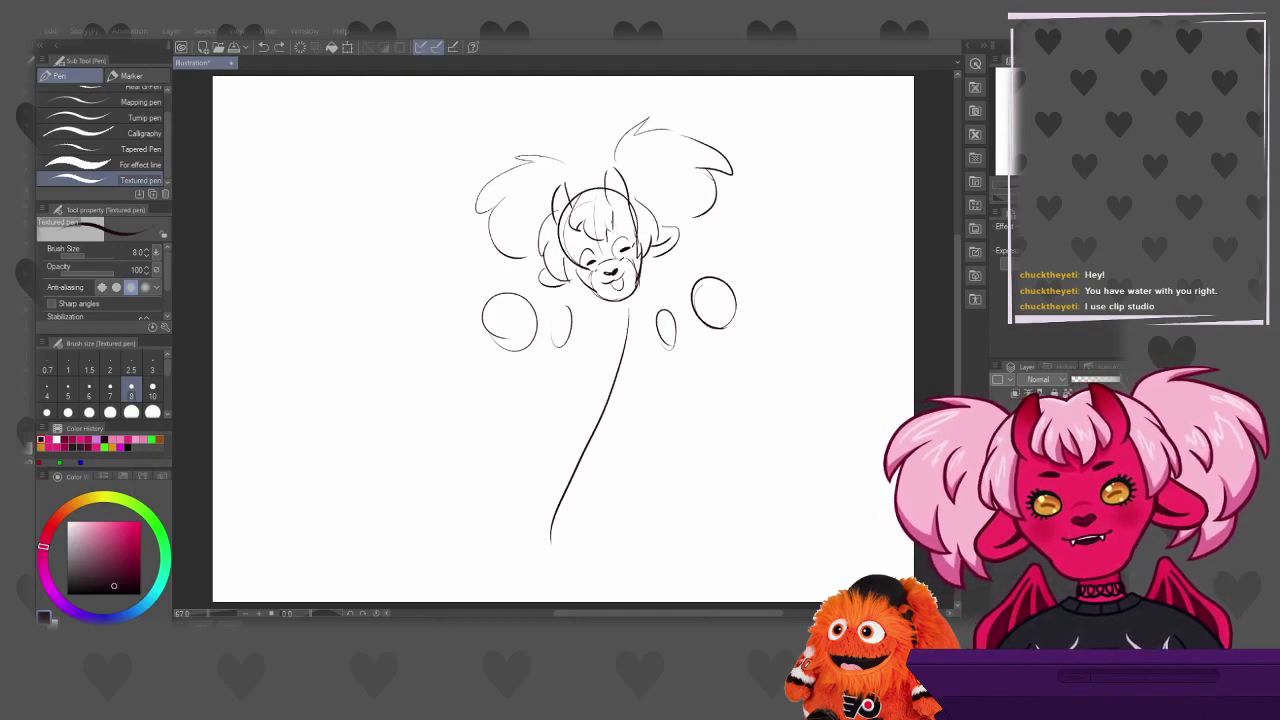
Add eyelashes to both closed eyes, plus eyebrows and short cheek marks on the face
{"action": "left_click_drag", "start_coordinate": [626, 238], "coordinate": [633, 235]}
{"action": "left_click_drag", "start_coordinate": [629, 246], "coordinate": [584, 259]}
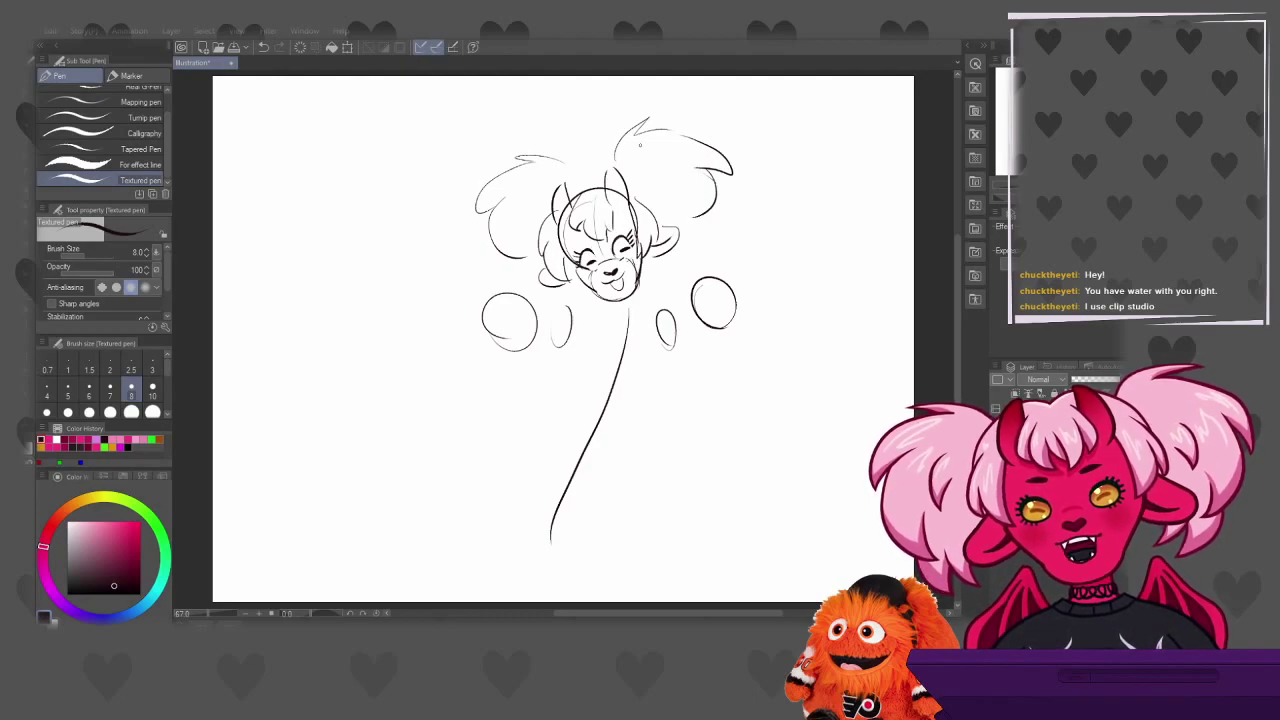
{"action": "mouse_move", "coordinate": [579, 269]}
{"action": "left_mouse_down"}
{"action": "mouse_move", "coordinate": [587, 279]}
{"action": "mouse_move", "coordinate": [634, 261]}
{"action": "mouse_move", "coordinate": [591, 239]}
{"action": "mouse_move", "coordinate": [605, 239]}
{"action": "left_mouse_up"}
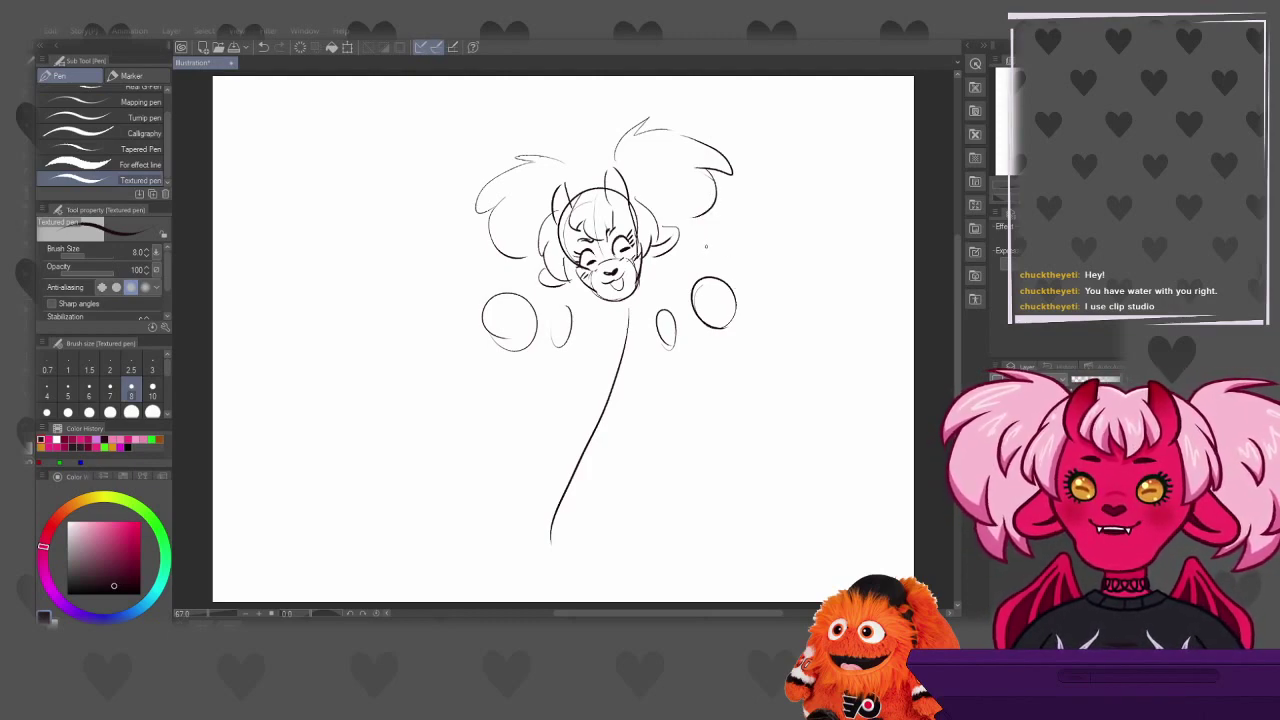
Sketch the chest with a curved side contour under the right shoulder oval and a curved line across its underside
{"action": "mouse_move", "coordinate": [678, 357]}
{"action": "left_mouse_down"}
{"action": "mouse_move", "coordinate": [651, 407]}
{"action": "mouse_move", "coordinate": [640, 399]}
{"action": "left_mouse_up"}
{"action": "key", "text": "ctrl+z"}
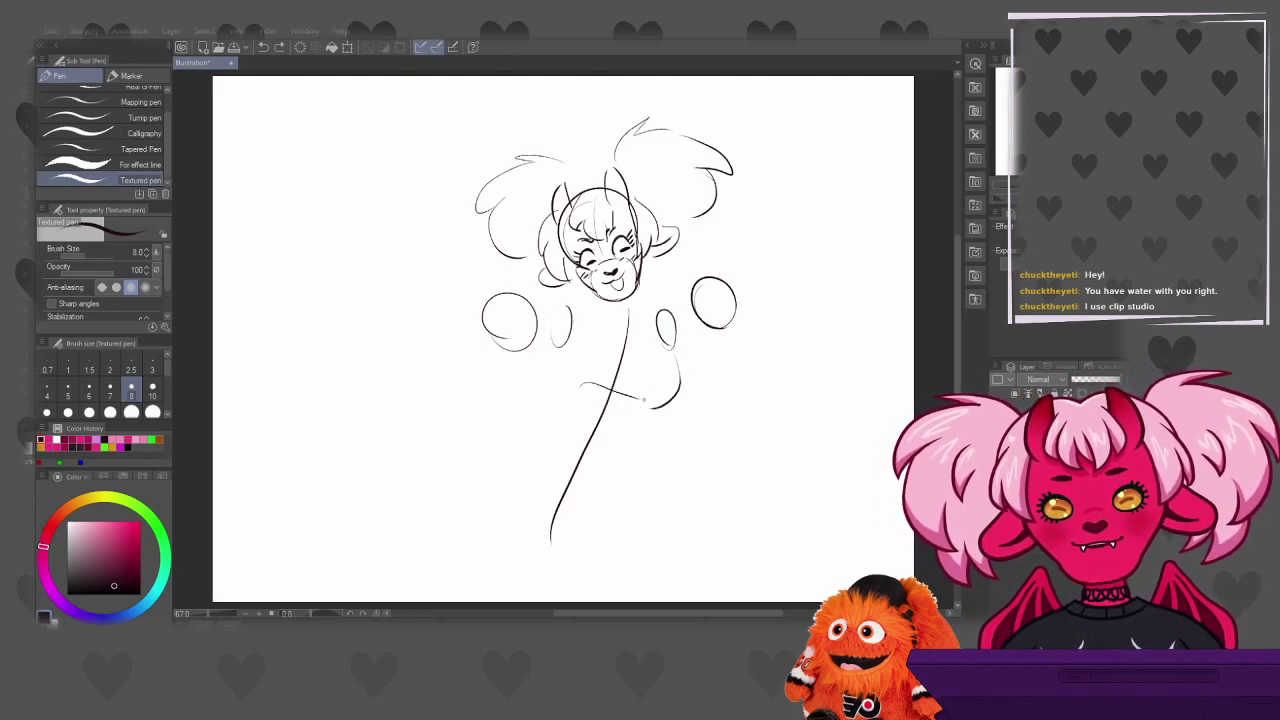
{"action": "key", "text": "ctrl+z"}
{"action": "left_click_drag", "start_coordinate": [598, 383], "coordinate": [655, 402]}
{"action": "key", "text": "ctrl+z"}
{"action": "left_click_drag", "start_coordinate": [576, 388], "coordinate": [640, 401]}
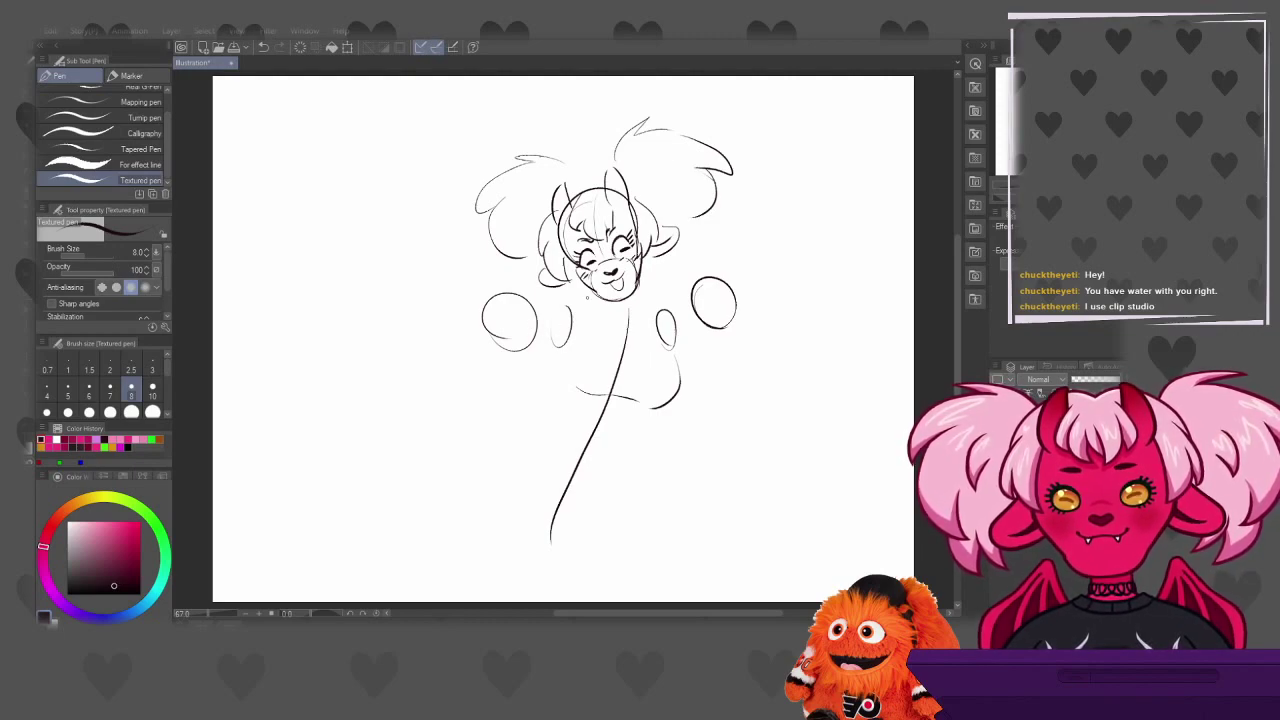
Erase the large circle beside the left shoulder and try out lines for a bent arm
{"action": "key", "text": "ctrl+z"}
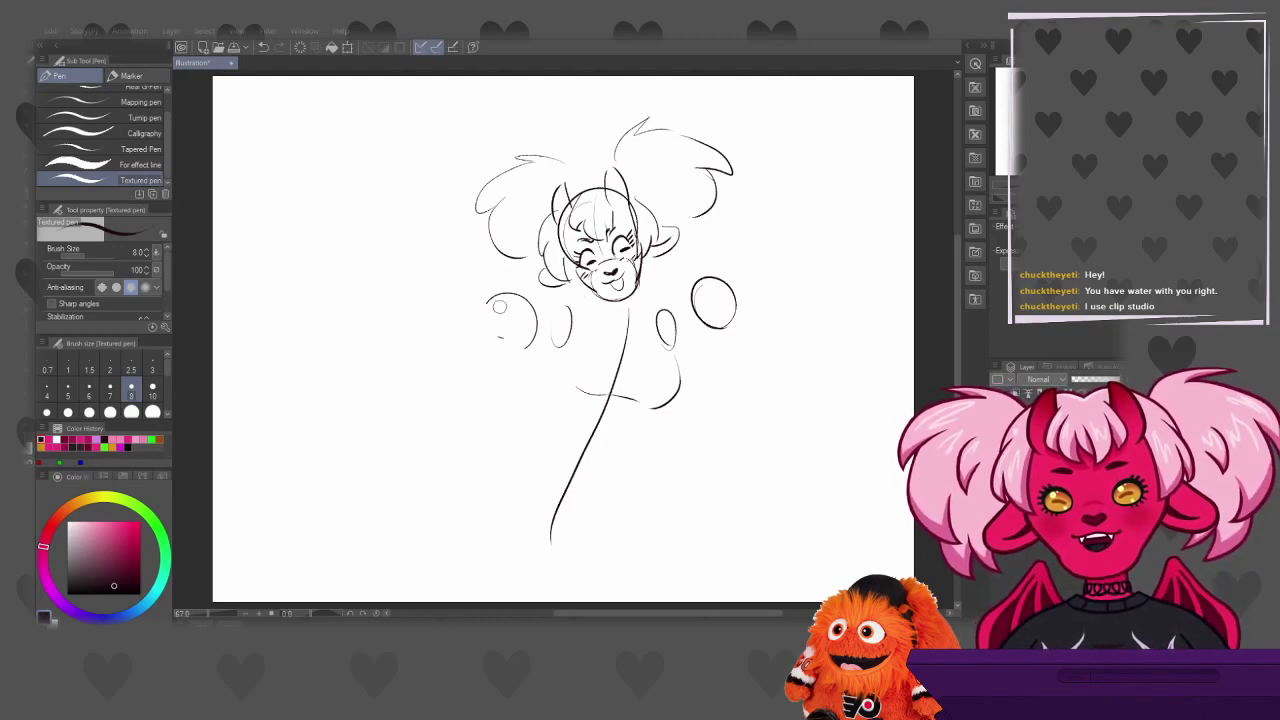
{"action": "mouse_move", "coordinate": [486, 301]}
{"action": "left_mouse_down"}
{"action": "mouse_move", "coordinate": [517, 306]}
{"action": "mouse_move", "coordinate": [457, 393]}
{"action": "left_mouse_up"}
{"action": "key", "text": "ctrl+z"}
{"action": "key", "text": "ctrl+z"}
{"action": "mouse_move", "coordinate": [545, 314]}
{"action": "left_mouse_down"}
{"action": "mouse_move", "coordinate": [441, 361]}
{"action": "mouse_move", "coordinate": [470, 357]}
{"action": "mouse_move", "coordinate": [472, 408]}
{"action": "mouse_move", "coordinate": [505, 427]}
{"action": "left_mouse_up"}
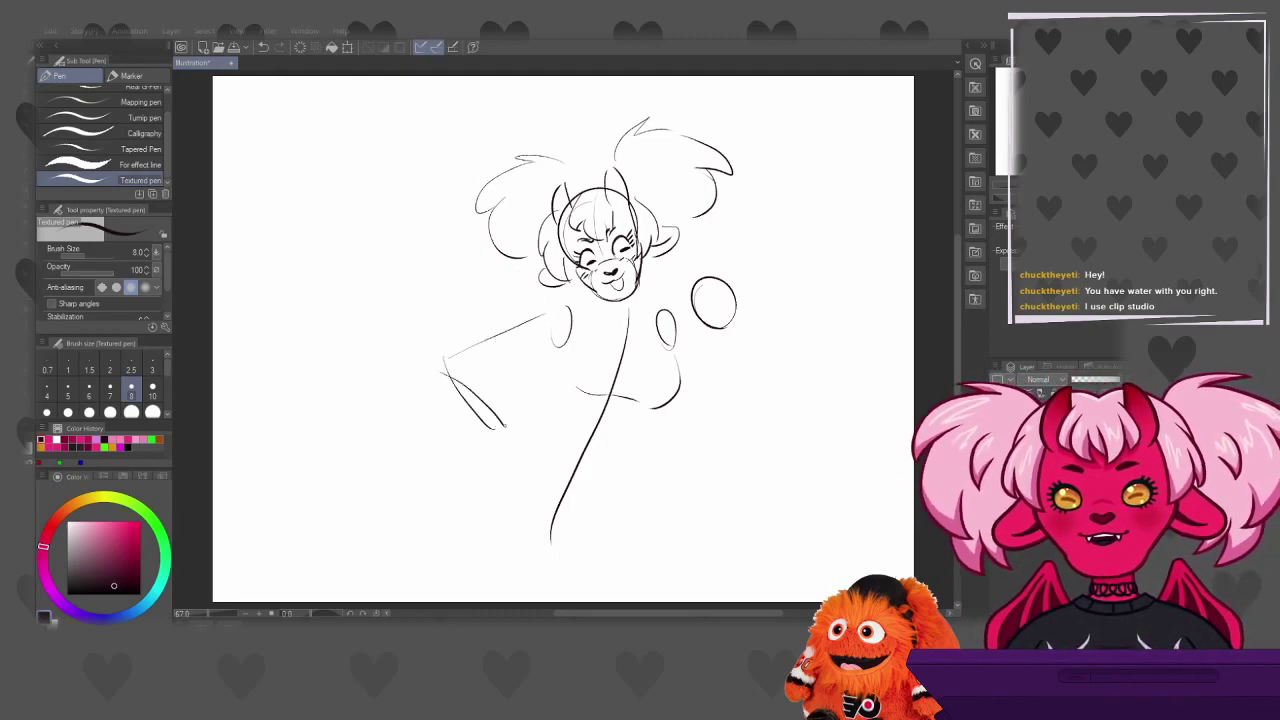
{"action": "key", "text": "ctrl+z"}
{"action": "key", "text": "ctrl+z"}
{"action": "mouse_move", "coordinate": [545, 312]}
{"action": "left_mouse_down"}
{"action": "mouse_move", "coordinate": [430, 341]}
{"action": "mouse_move", "coordinate": [520, 410]}
{"action": "left_mouse_up"}
{"action": "key", "text": "ctrl+z"}
{"action": "key", "text": "ctrl+z"}
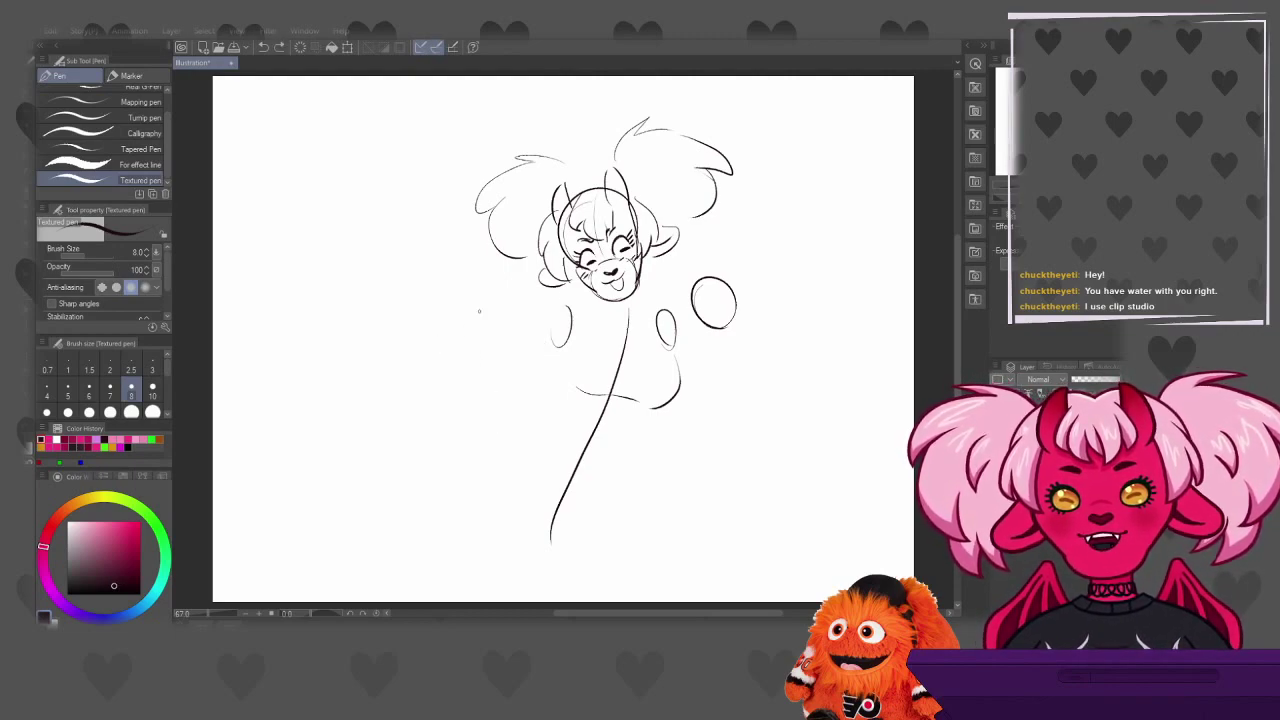
Sketch the left arm bending out from the shoulder to the elbow and back to a hand on the hip
{"action": "mouse_move", "coordinate": [548, 311]}
{"action": "left_mouse_down"}
{"action": "mouse_move", "coordinate": [450, 344]}
{"action": "mouse_move", "coordinate": [513, 416]}
{"action": "left_mouse_up"}
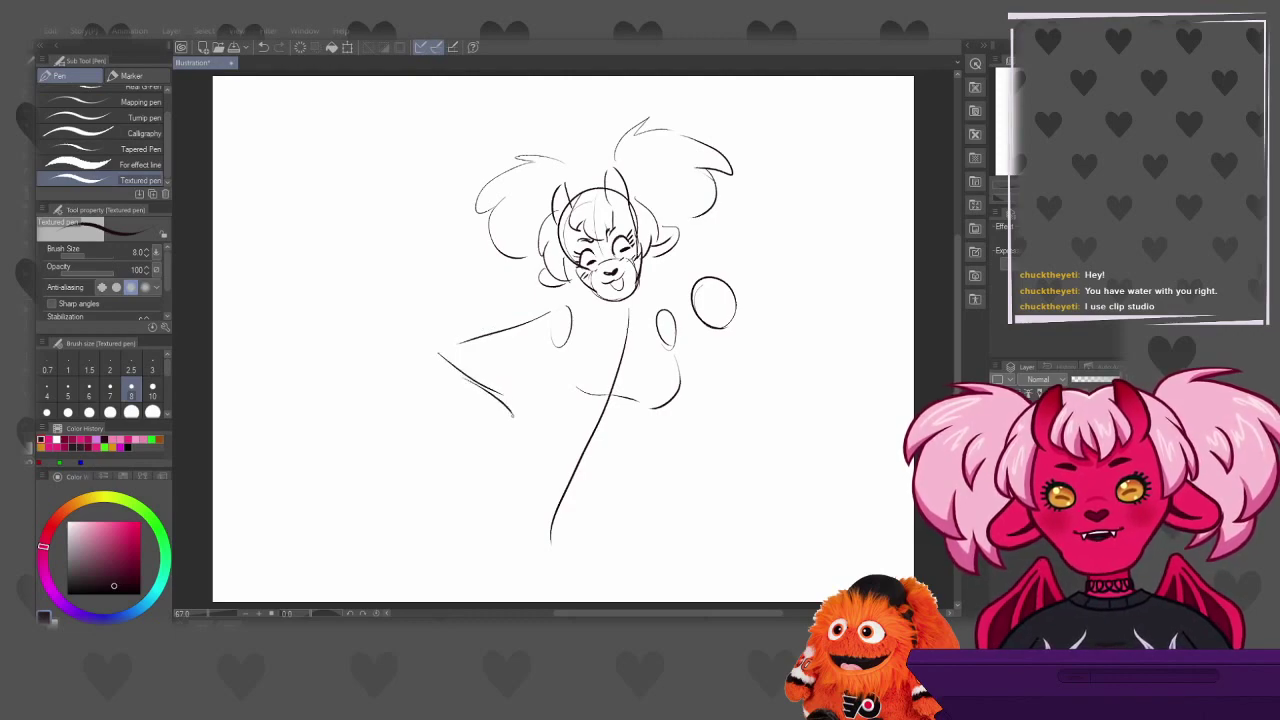
{"action": "key", "text": "ctrl+z"}
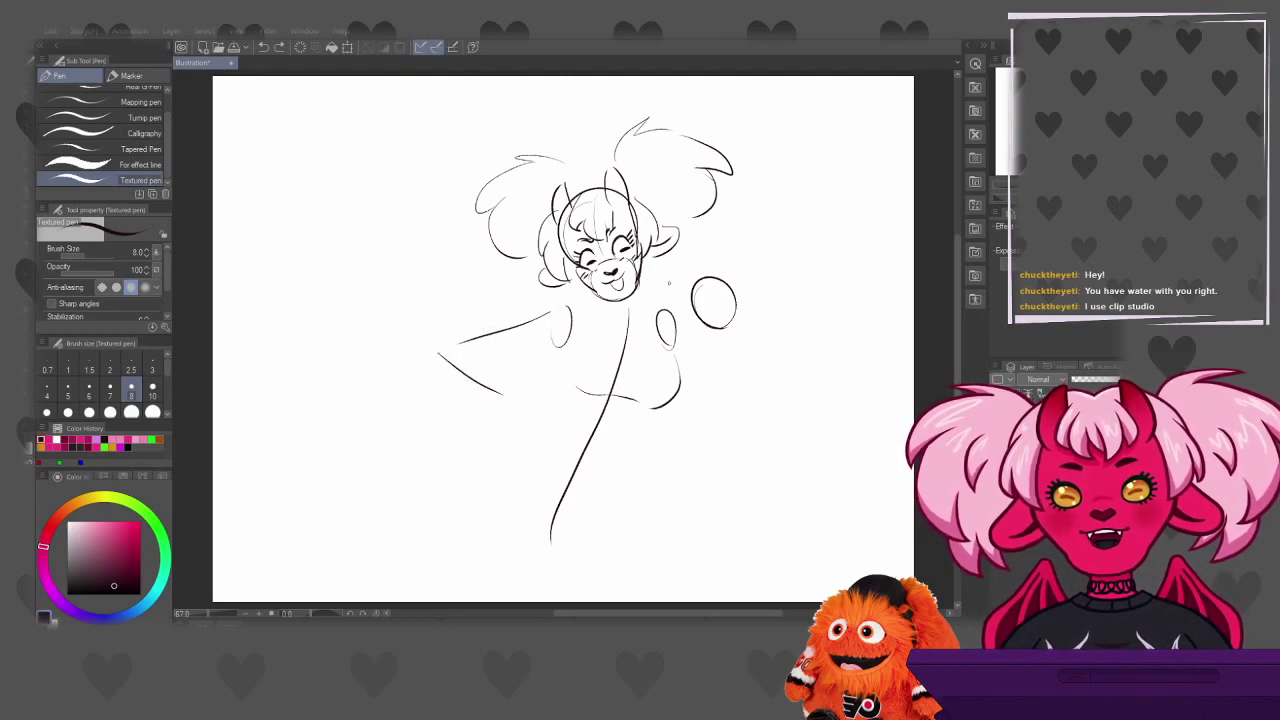
{"action": "mouse_move", "coordinate": [428, 366]}
{"action": "left_mouse_down"}
{"action": "mouse_move", "coordinate": [493, 435]}
{"action": "mouse_move", "coordinate": [532, 428]}
{"action": "mouse_move", "coordinate": [540, 442]}
{"action": "left_mouse_up"}
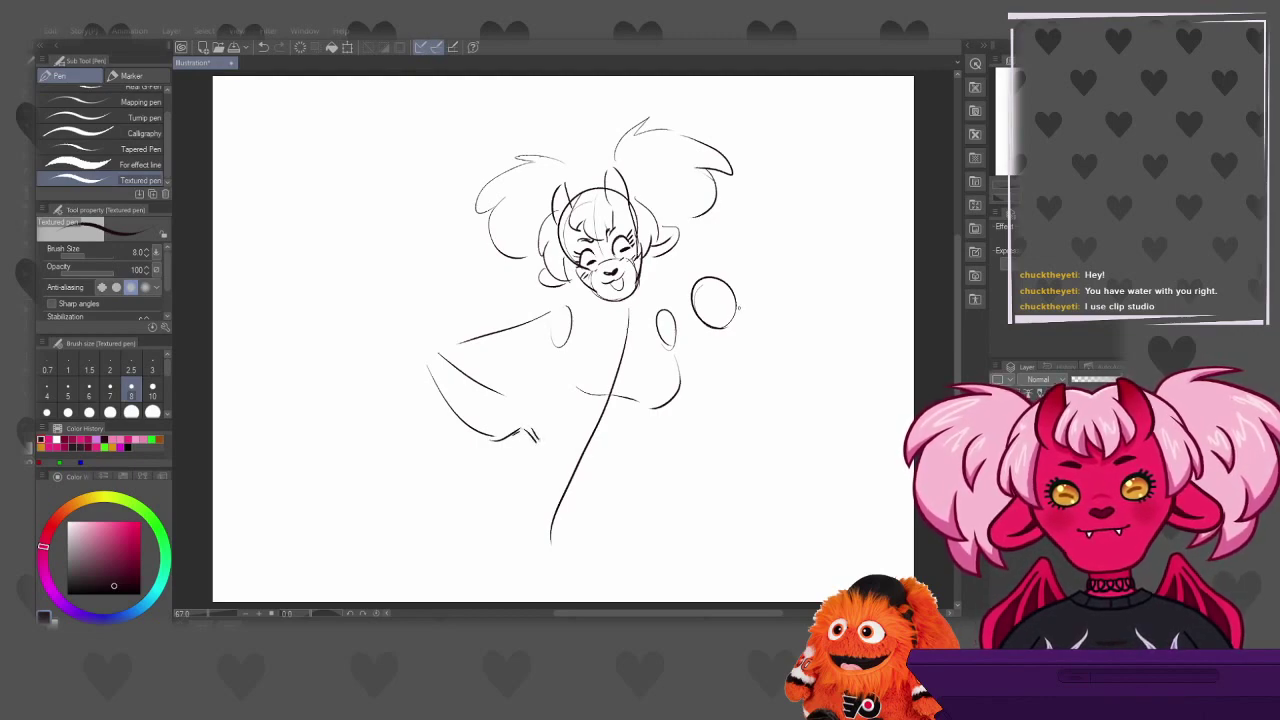
Draw the waist contour stepping in under the chest and a short torso side line below the left shoulder oval
{"action": "mouse_move", "coordinate": [661, 408]}
{"action": "left_mouse_down"}
{"action": "mouse_move", "coordinate": [634, 437]}
{"action": "mouse_move", "coordinate": [640, 425]}
{"action": "mouse_move", "coordinate": [637, 454]}
{"action": "left_mouse_up"}
{"action": "key", "text": "ctrl+z"}
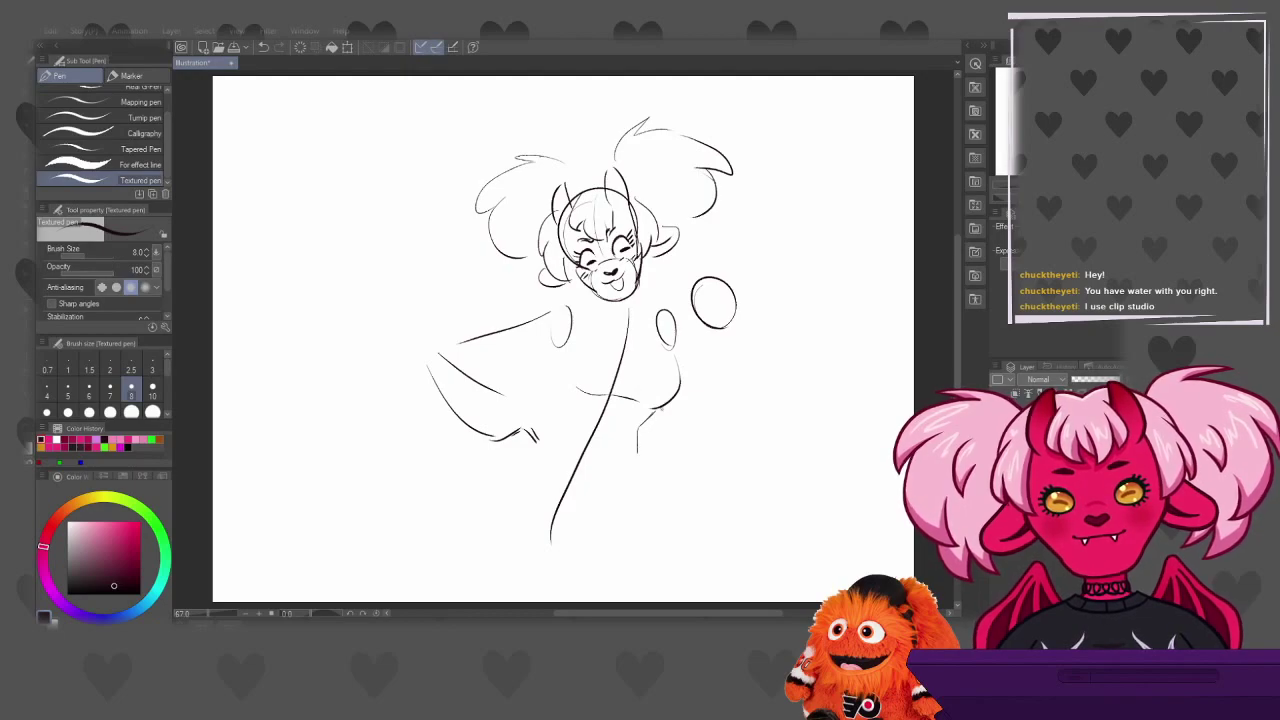
{"action": "left_click_drag", "start_coordinate": [557, 350], "coordinate": [548, 398]}
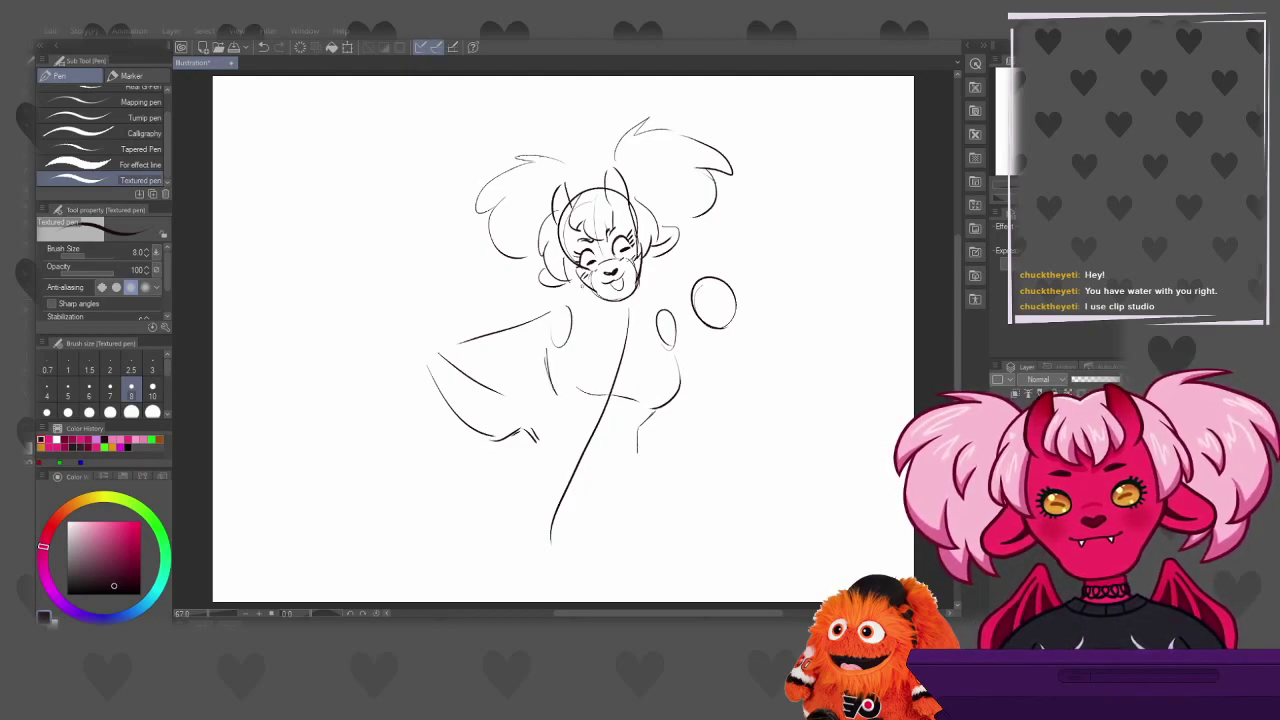
{"action": "key", "text": "ctrl+z"}
{"action": "left_click_drag", "start_coordinate": [557, 352], "coordinate": [549, 388]}
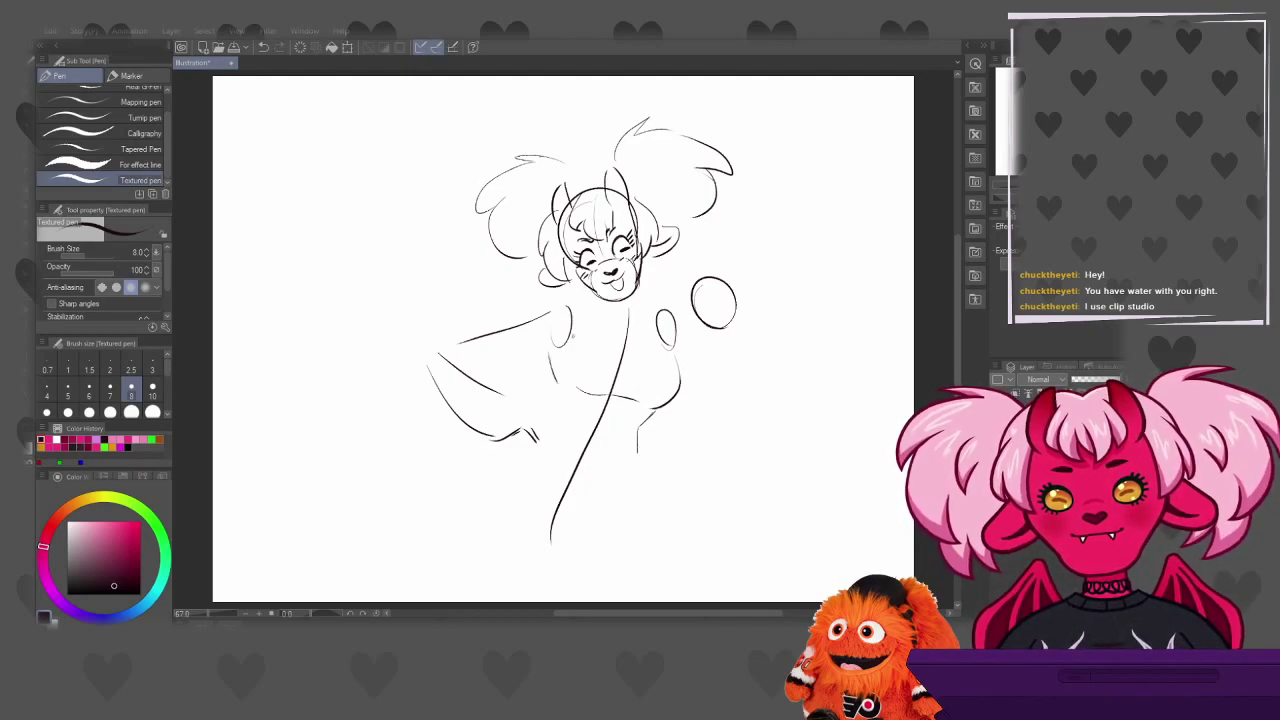
Build a peace-sign hand on the right circle with two raised fingers, folded fingers and palm lines
{"action": "left_click_drag", "start_coordinate": [756, 294], "coordinate": [746, 328]}
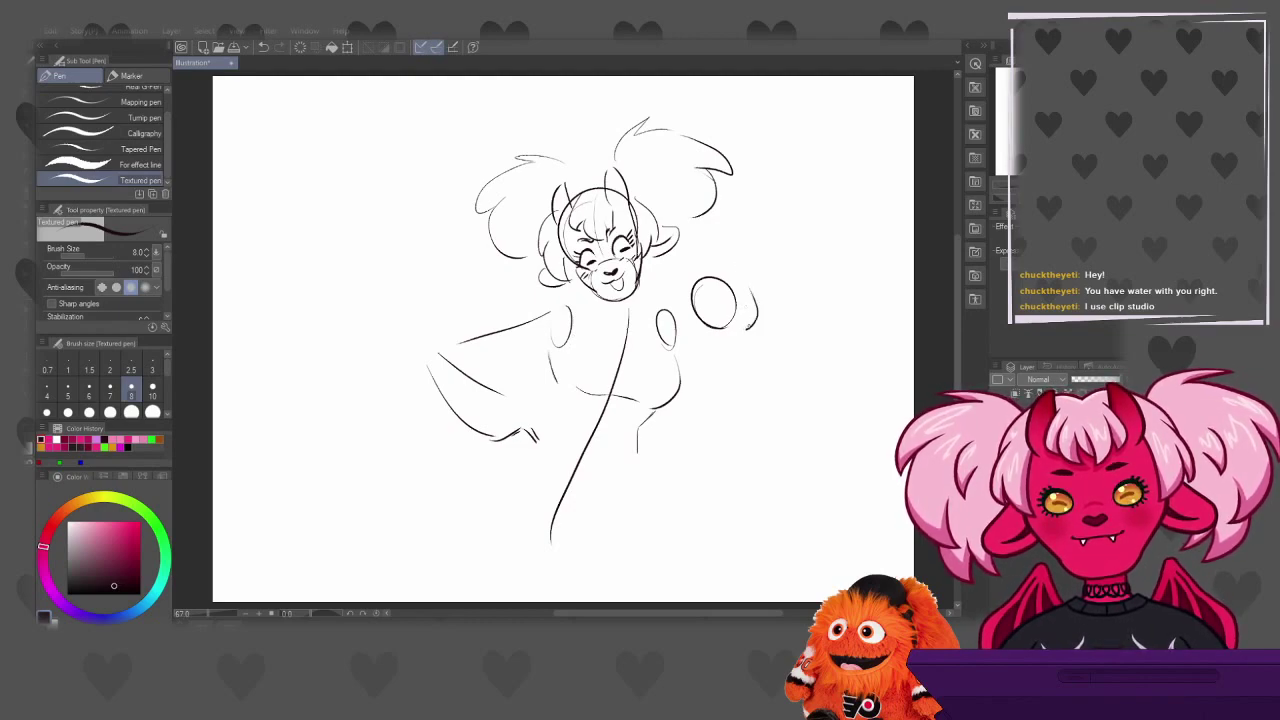
{"action": "mouse_move", "coordinate": [699, 256]}
{"action": "left_mouse_down"}
{"action": "mouse_move", "coordinate": [695, 278]}
{"action": "mouse_move", "coordinate": [724, 230]}
{"action": "mouse_move", "coordinate": [727, 301]}
{"action": "mouse_move", "coordinate": [751, 281]}
{"action": "mouse_move", "coordinate": [754, 292]}
{"action": "left_mouse_up"}
{"action": "key", "text": "ctrl+z"}
{"action": "key", "text": "ctrl+z"}
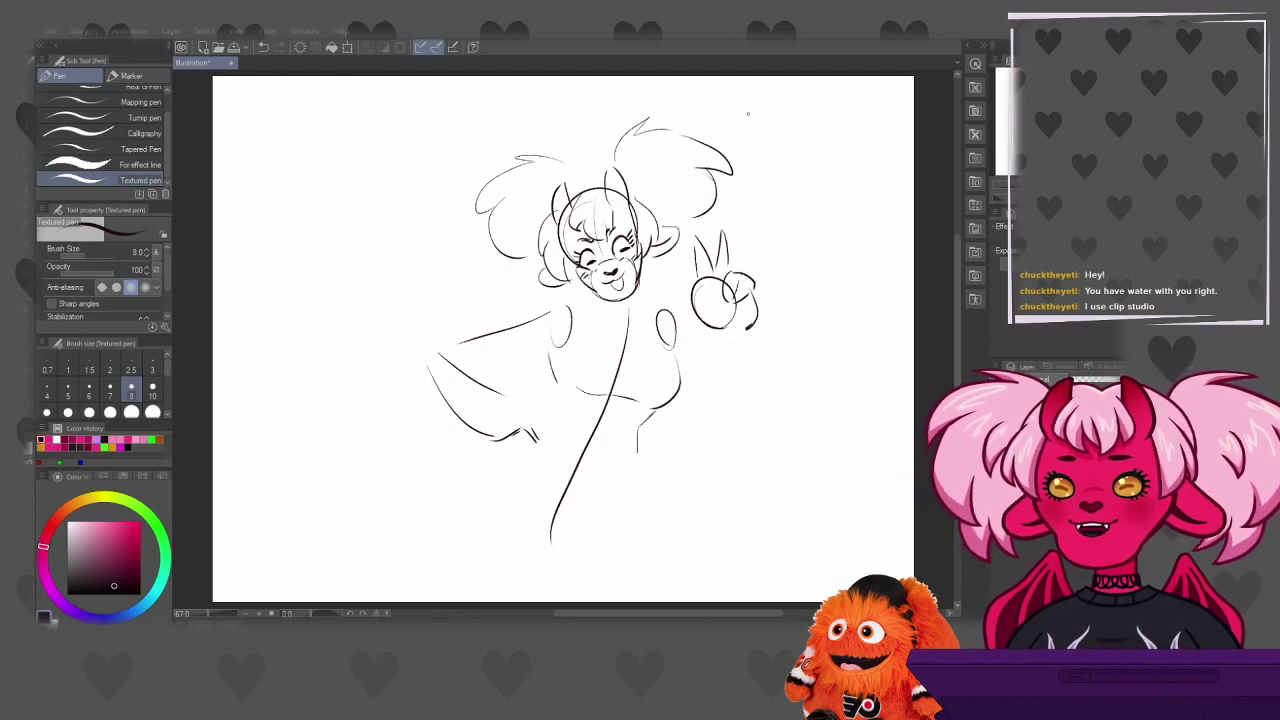
{"action": "left_click_drag", "start_coordinate": [696, 290], "coordinate": [710, 306]}
{"action": "left_click_drag", "start_coordinate": [706, 294], "coordinate": [712, 320]}
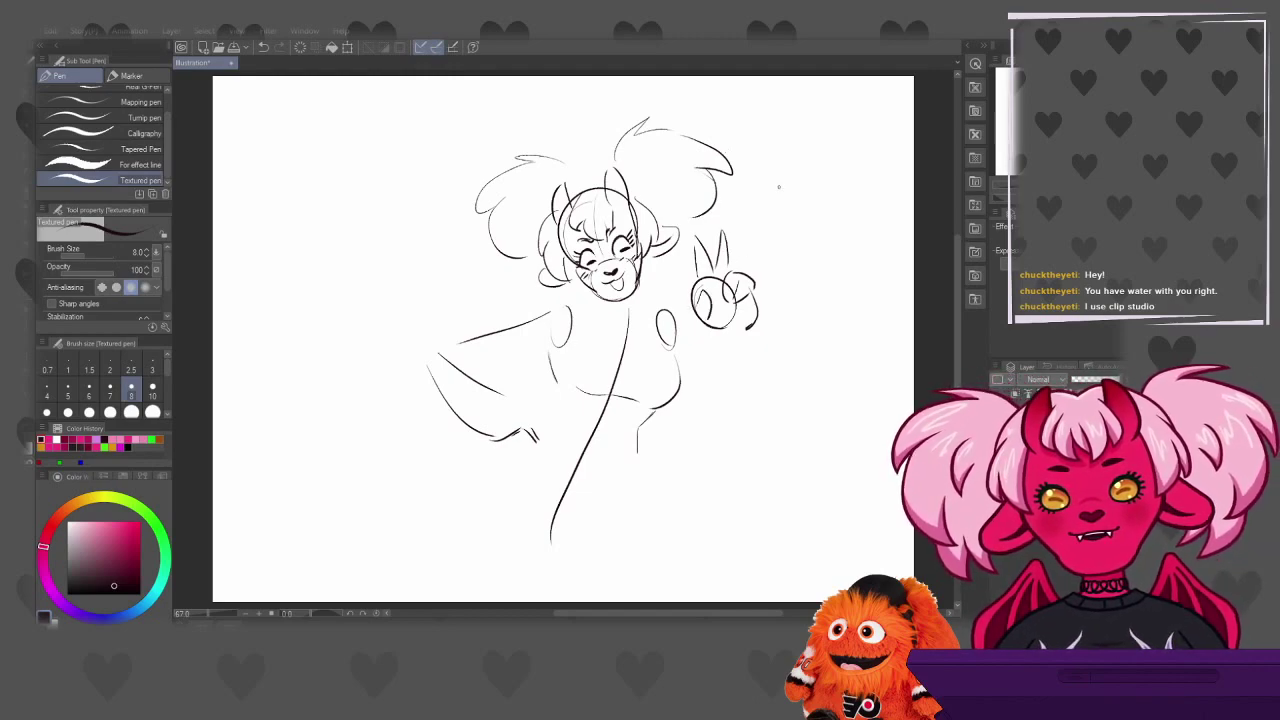
Add a second outer line along the bent forearm and draw a curved top hem just below the chest
{"action": "left_click_drag", "start_coordinate": [424, 356], "coordinate": [490, 450]}
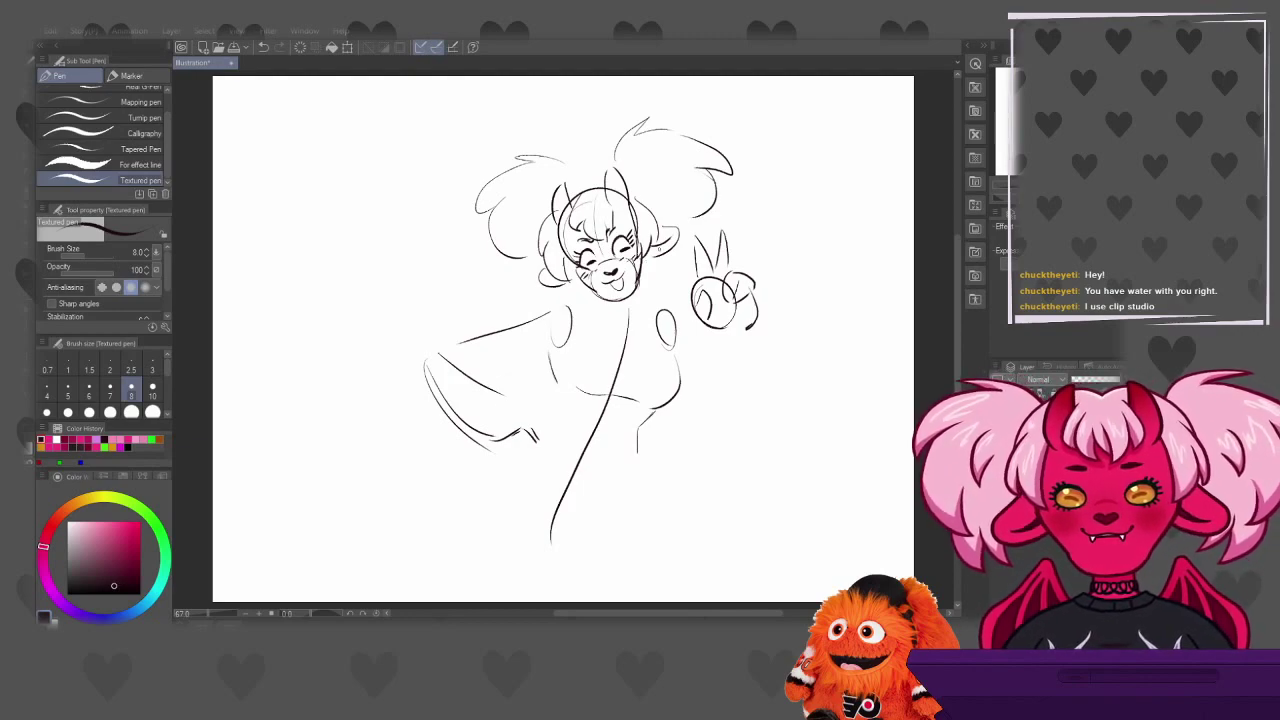
{"action": "left_click_drag", "start_coordinate": [550, 414], "coordinate": [640, 438]}
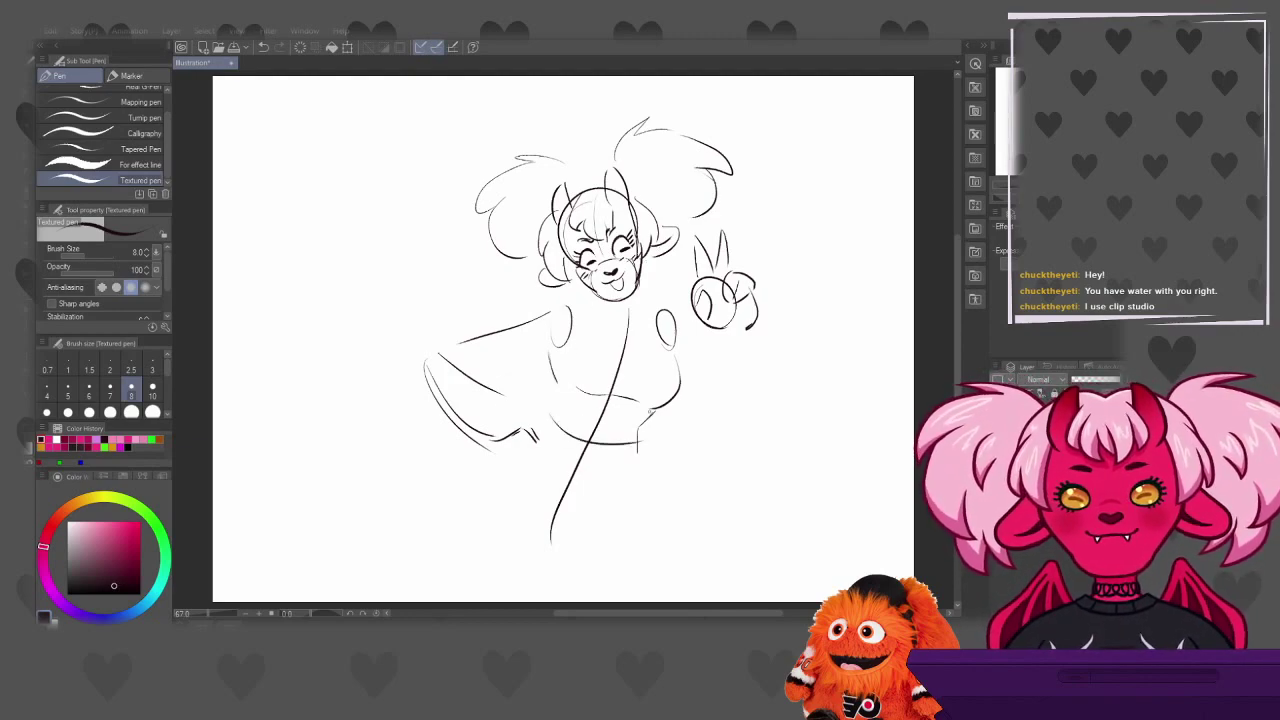
{"action": "key", "text": "ctrl+z"}
{"action": "mouse_move", "coordinate": [552, 386]}
{"action": "left_mouse_down"}
{"action": "mouse_move", "coordinate": [661, 412]}
{"action": "mouse_move", "coordinate": [665, 375]}
{"action": "mouse_move", "coordinate": [667, 406]}
{"action": "left_mouse_up"}
{"action": "key", "text": "ctrl+z"}
{"action": "key", "text": "ctrl+z"}
{"action": "mouse_move", "coordinate": [560, 397]}
{"action": "left_mouse_down"}
{"action": "mouse_move", "coordinate": [659, 421]}
{"action": "mouse_move", "coordinate": [665, 405]}
{"action": "left_mouse_up"}
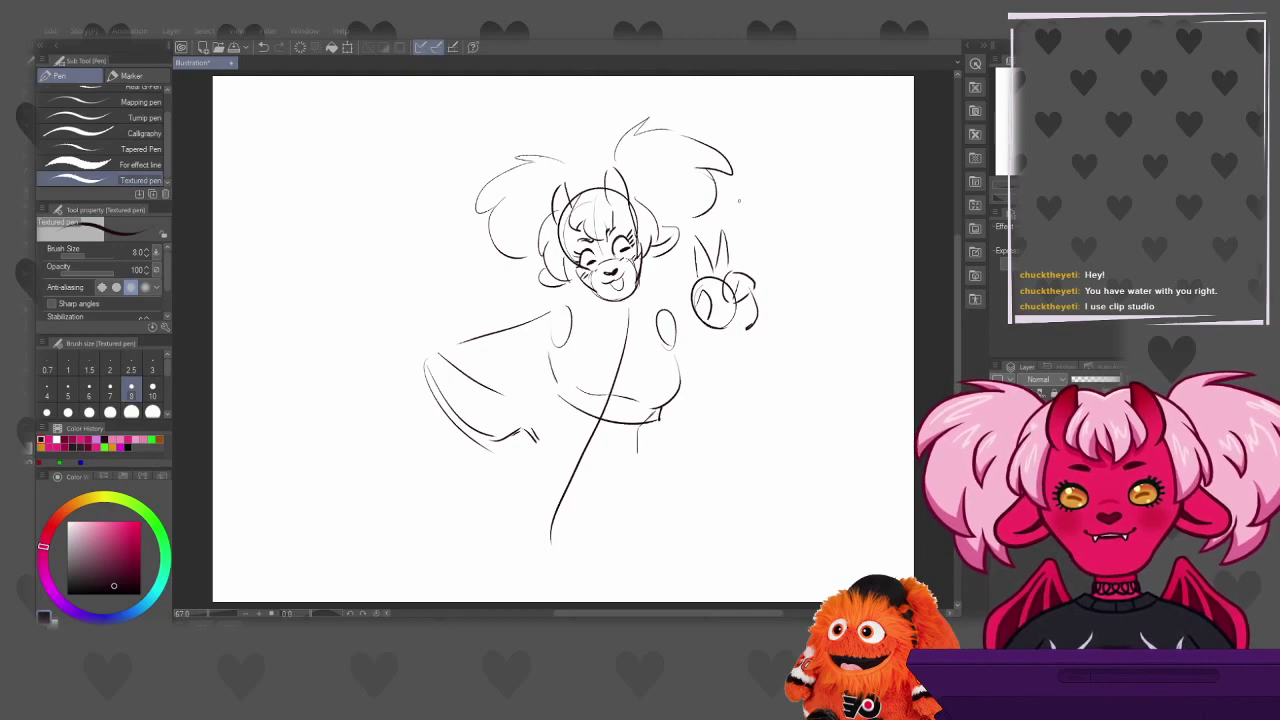
Draw a curved sleeve edge across the upper part of the bent arm
{"action": "mouse_move", "coordinate": [514, 320]}
{"action": "left_mouse_down"}
{"action": "mouse_move", "coordinate": [492, 361]}
{"action": "mouse_move", "coordinate": [517, 335]}
{"action": "mouse_move", "coordinate": [521, 362]}
{"action": "left_mouse_up"}
{"action": "key", "text": "ctrl+z"}
{"action": "key", "text": "ctrl+z"}
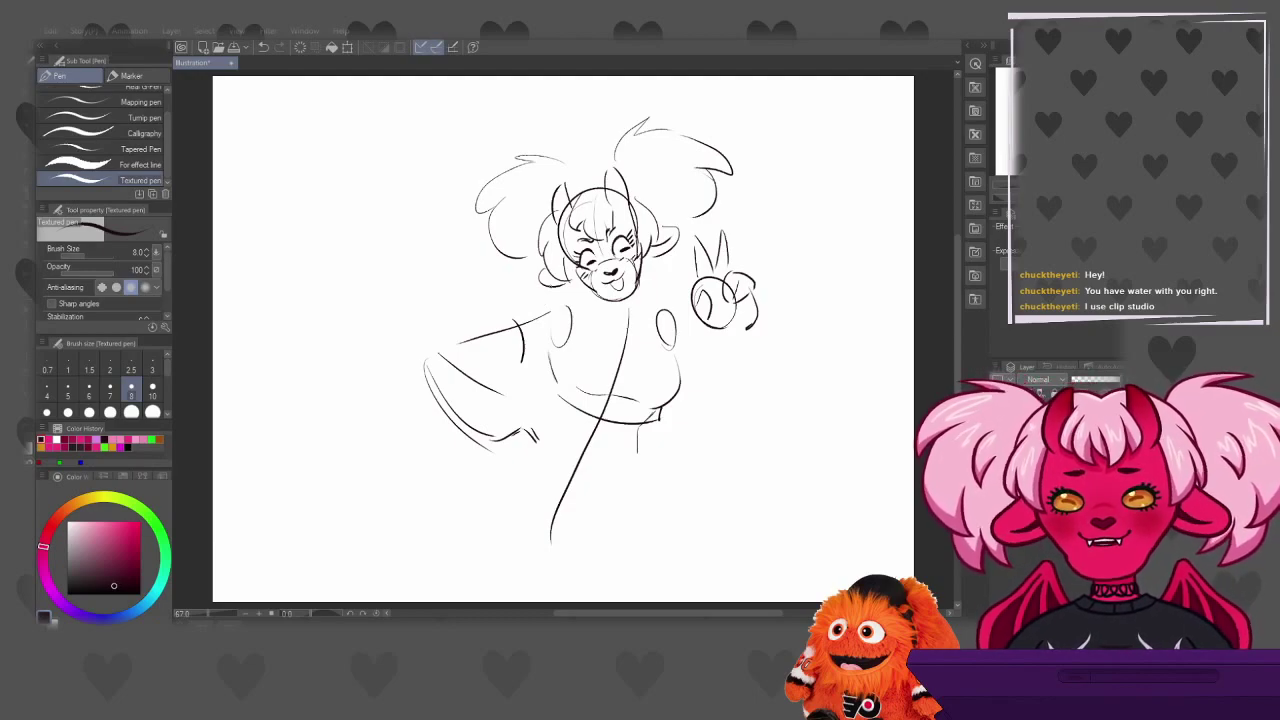
{"action": "key", "text": "ctrl+z"}
{"action": "left_click_drag", "start_coordinate": [490, 330], "coordinate": [530, 366]}
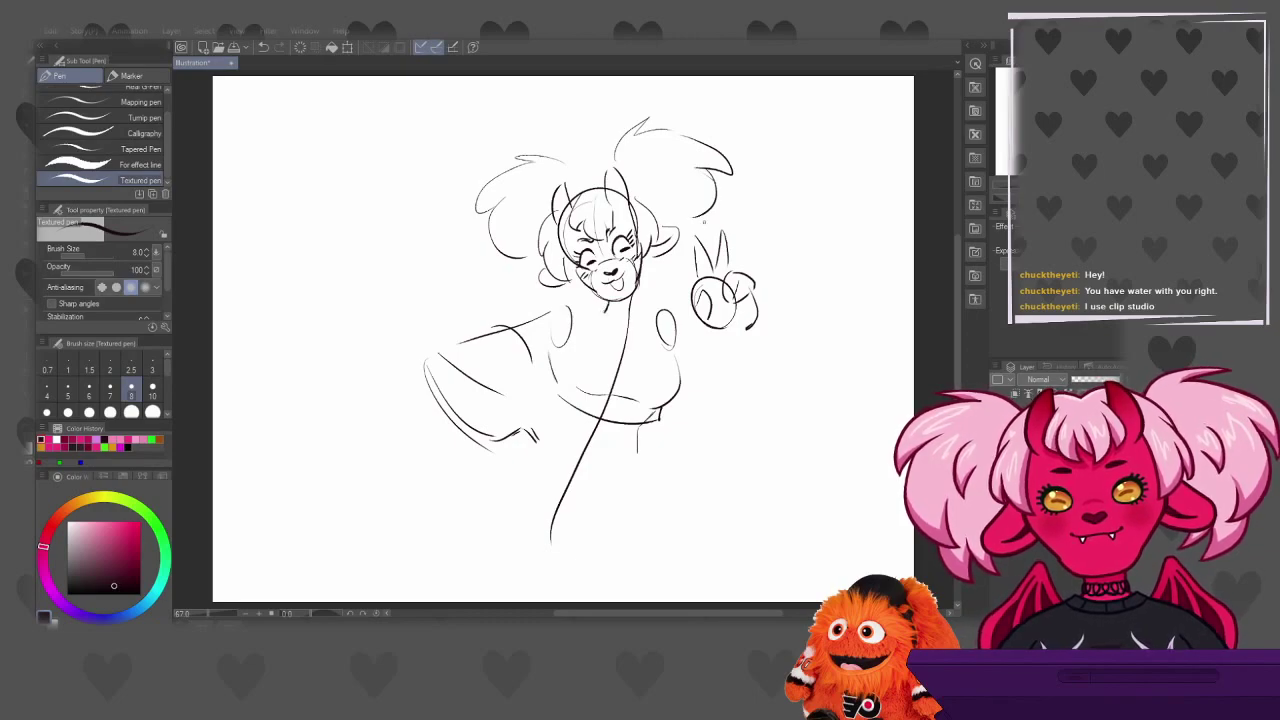
Sketch the neck below the chin and a rounded collar neckline between the shoulders
{"action": "mouse_move", "coordinate": [602, 316]}
{"action": "left_mouse_down"}
{"action": "mouse_move", "coordinate": [632, 320]}
{"action": "mouse_move", "coordinate": [640, 340]}
{"action": "mouse_move", "coordinate": [617, 332]}
{"action": "mouse_move", "coordinate": [634, 336]}
{"action": "left_mouse_up"}
{"action": "key", "text": "ctrl+z"}
{"action": "key", "text": "ctrl+z"}
{"action": "key", "text": "ctrl+z"}
{"action": "key", "text": "ctrl+z"}
{"action": "key", "text": "ctrl+z"}
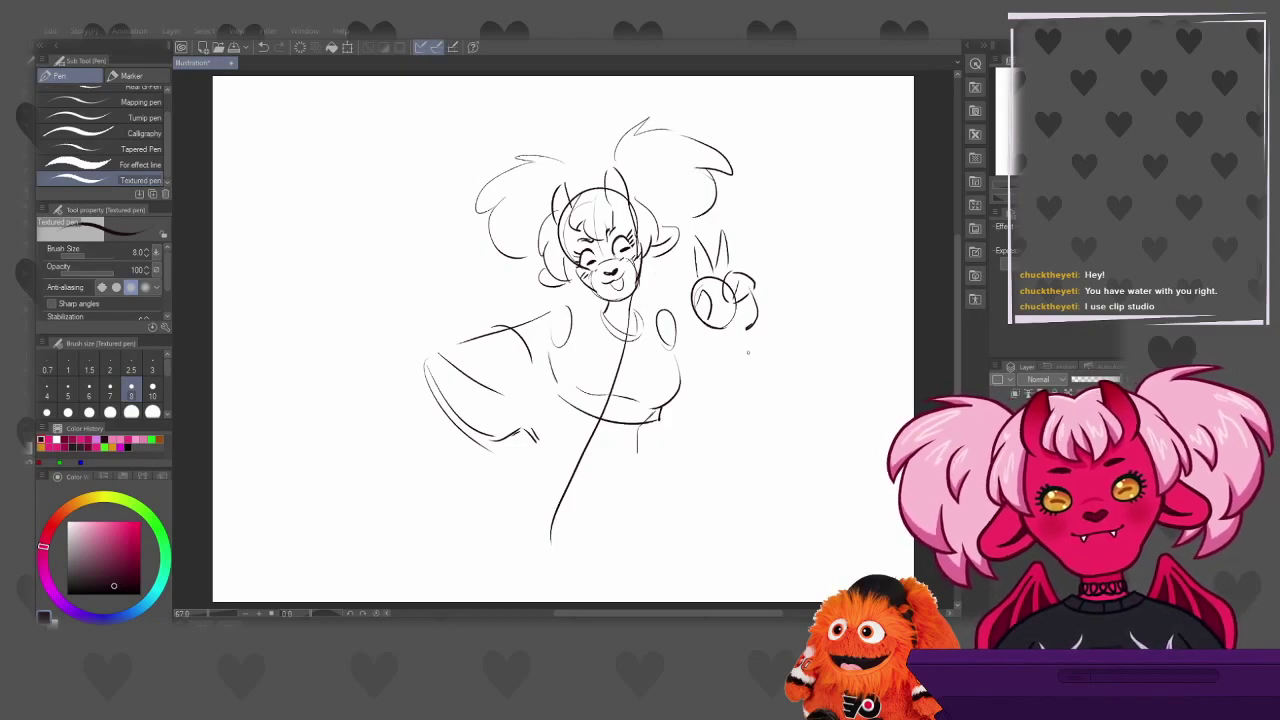
Draw the raised right arm with a long outer forearm line and the upper-arm underside meeting near the elbow
{"action": "left_click_drag", "start_coordinate": [748, 337], "coordinate": [735, 443]}
{"action": "left_click_drag", "start_coordinate": [681, 406], "coordinate": [722, 452]}
{"action": "left_click_drag", "start_coordinate": [688, 416], "coordinate": [720, 448]}
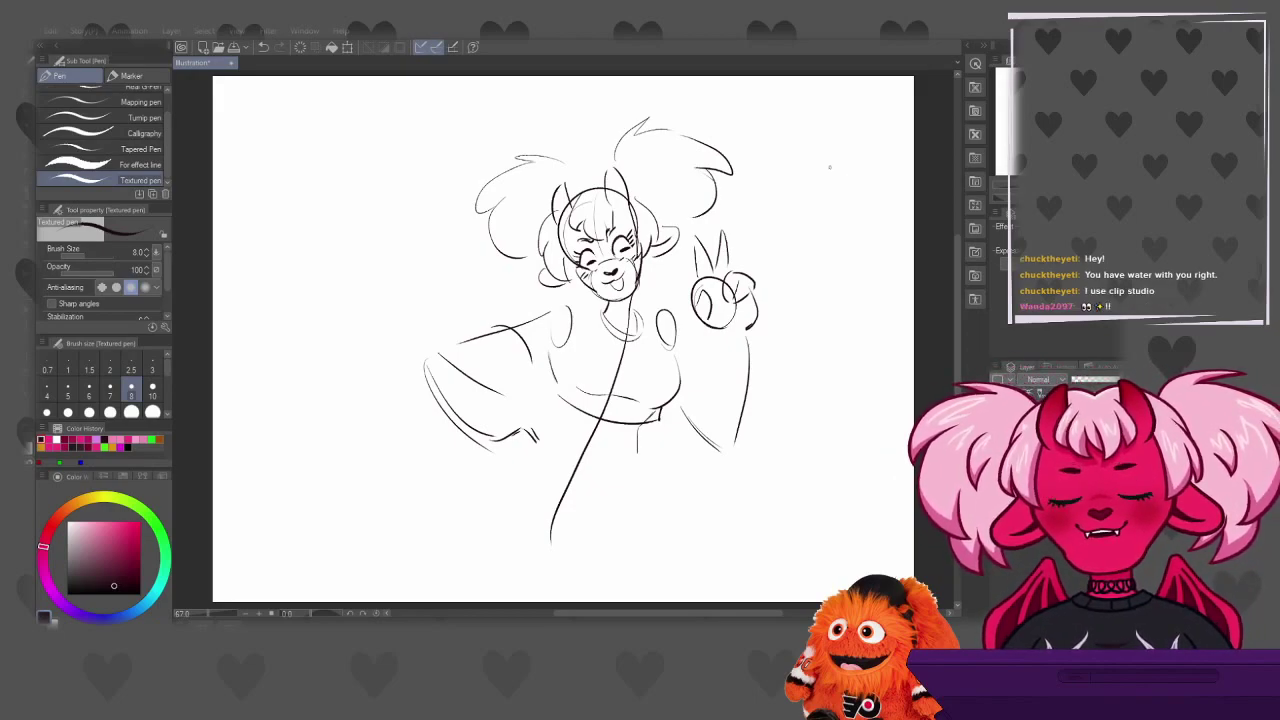
Sketch a waistband from two curved lines across the waist, closed by a short edge on the right side
{"action": "left_click_drag", "start_coordinate": [556, 428], "coordinate": [634, 427]}
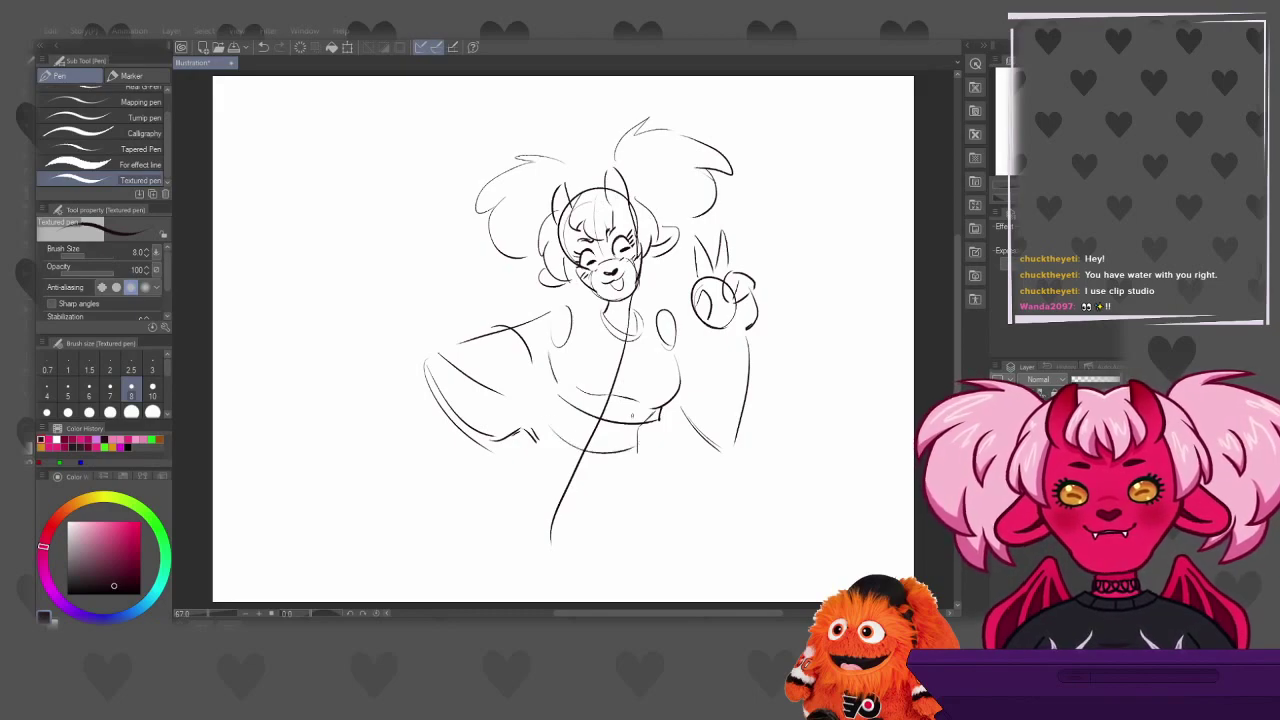
{"action": "key", "text": "ctrl+z"}
{"action": "mouse_move", "coordinate": [547, 425]}
{"action": "left_mouse_down"}
{"action": "mouse_move", "coordinate": [610, 462]}
{"action": "mouse_move", "coordinate": [634, 455]}
{"action": "left_mouse_up"}
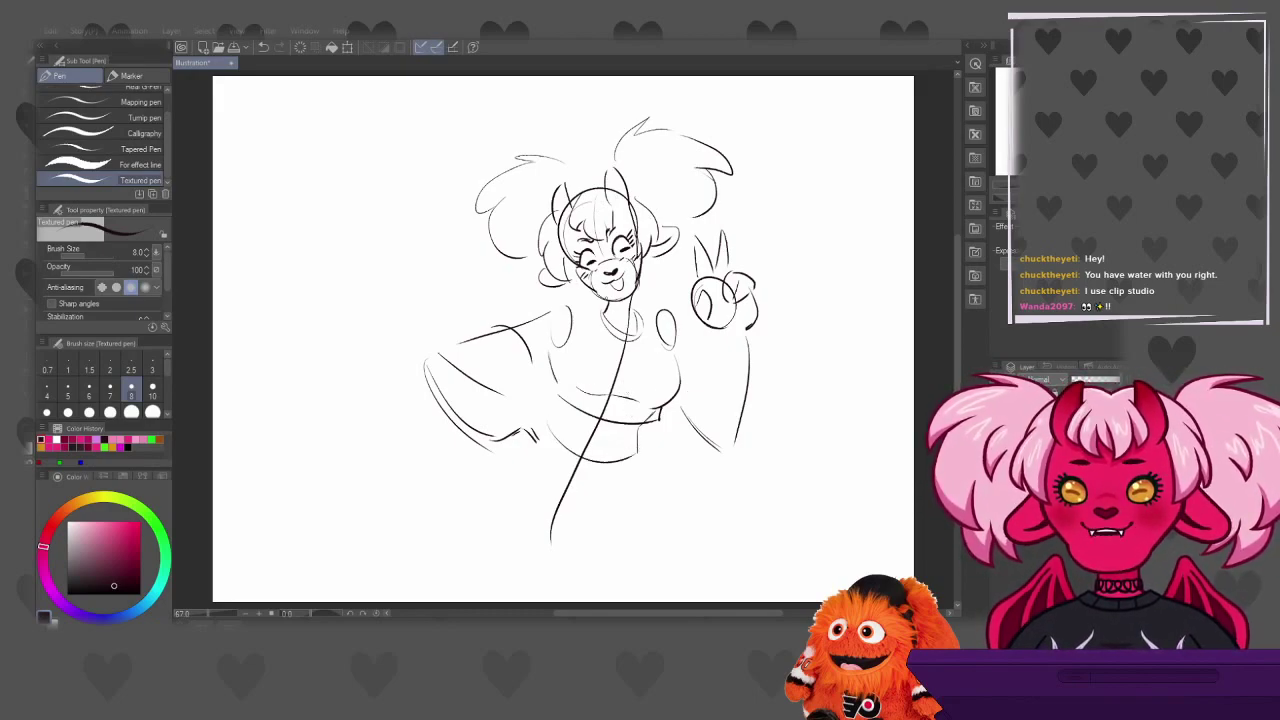
{"action": "mouse_move", "coordinate": [548, 418]}
{"action": "left_mouse_down"}
{"action": "mouse_move", "coordinate": [640, 440]}
{"action": "mouse_move", "coordinate": [641, 455]}
{"action": "mouse_move", "coordinate": [652, 450]}
{"action": "mouse_move", "coordinate": [640, 460]}
{"action": "mouse_move", "coordinate": [643, 450]}
{"action": "left_mouse_up"}
{"action": "key", "text": "ctrl+z"}
{"action": "key", "text": "ctrl+z"}
{"action": "key", "text": "ctrl+z"}
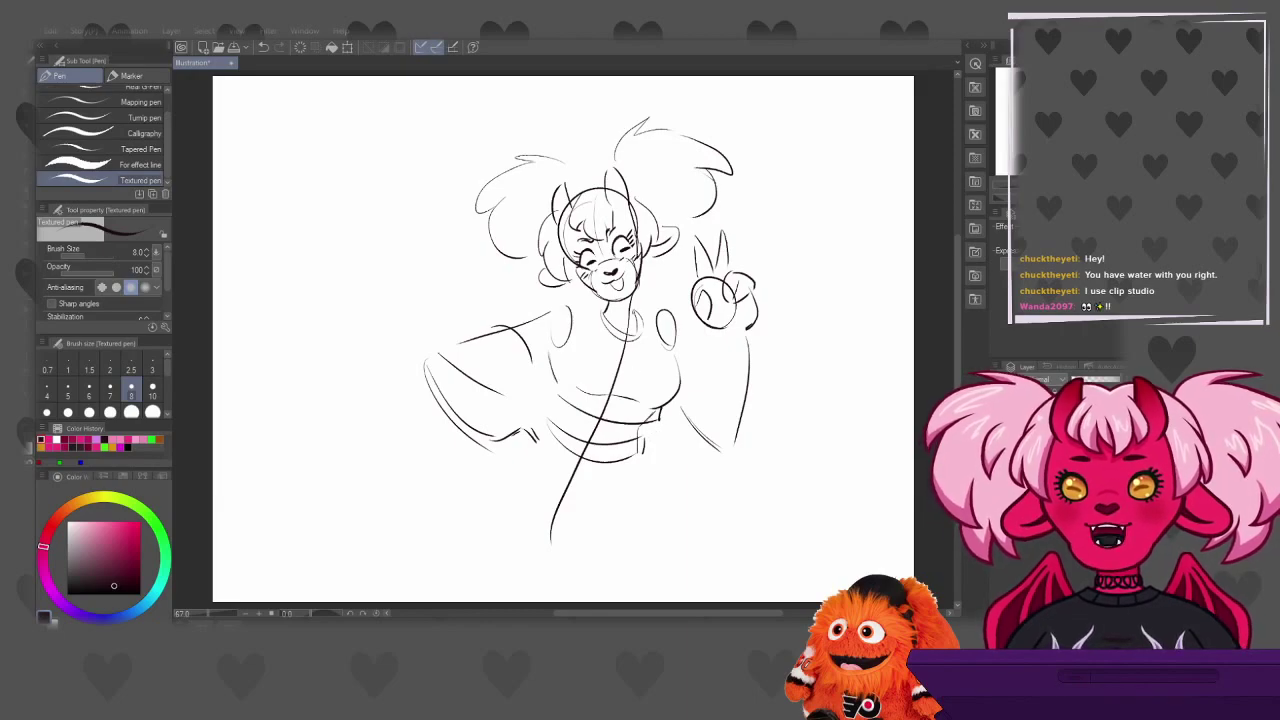
{"action": "left_click_drag", "start_coordinate": [562, 444], "coordinate": [638, 455]}
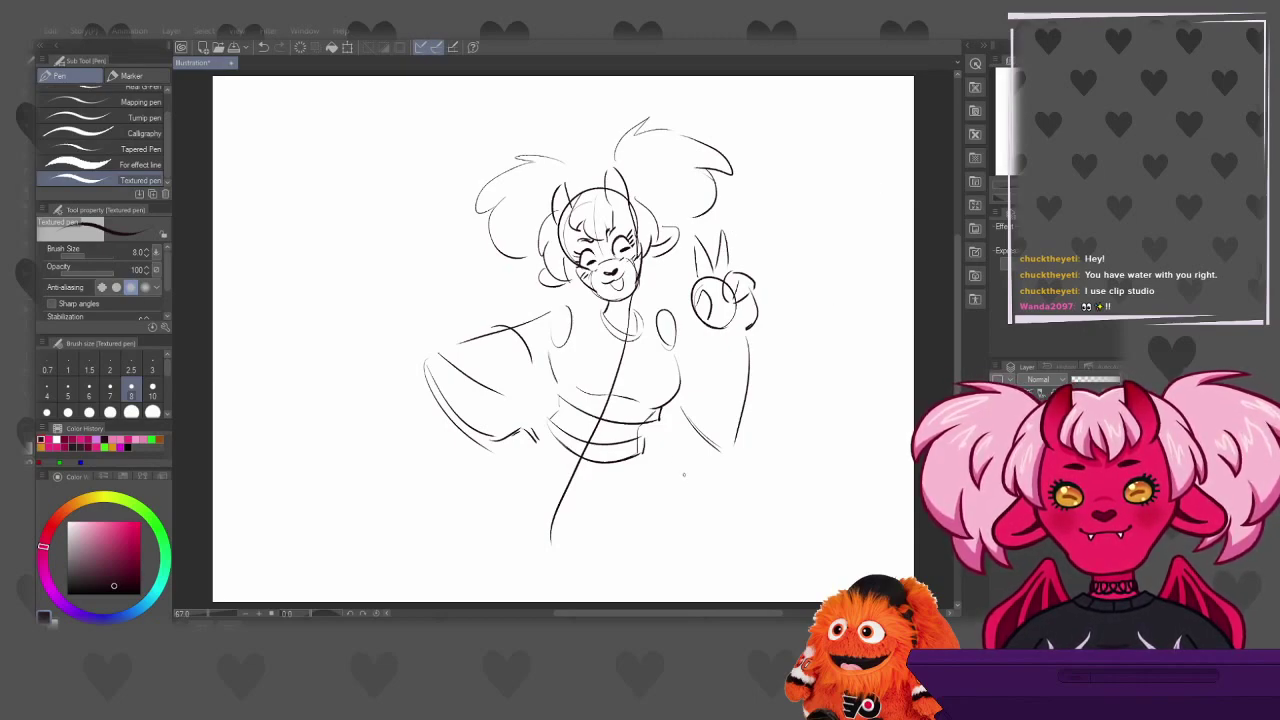
{"action": "left_click_drag", "start_coordinate": [648, 463], "coordinate": [704, 503]}
{"action": "key", "text": "ctrl+z"}
{"action": "left_click_drag", "start_coordinate": [642, 462], "coordinate": [683, 518]}
{"action": "key", "text": "ctrl+z"}
{"action": "left_click_drag", "start_coordinate": [646, 453], "coordinate": [697, 499]}
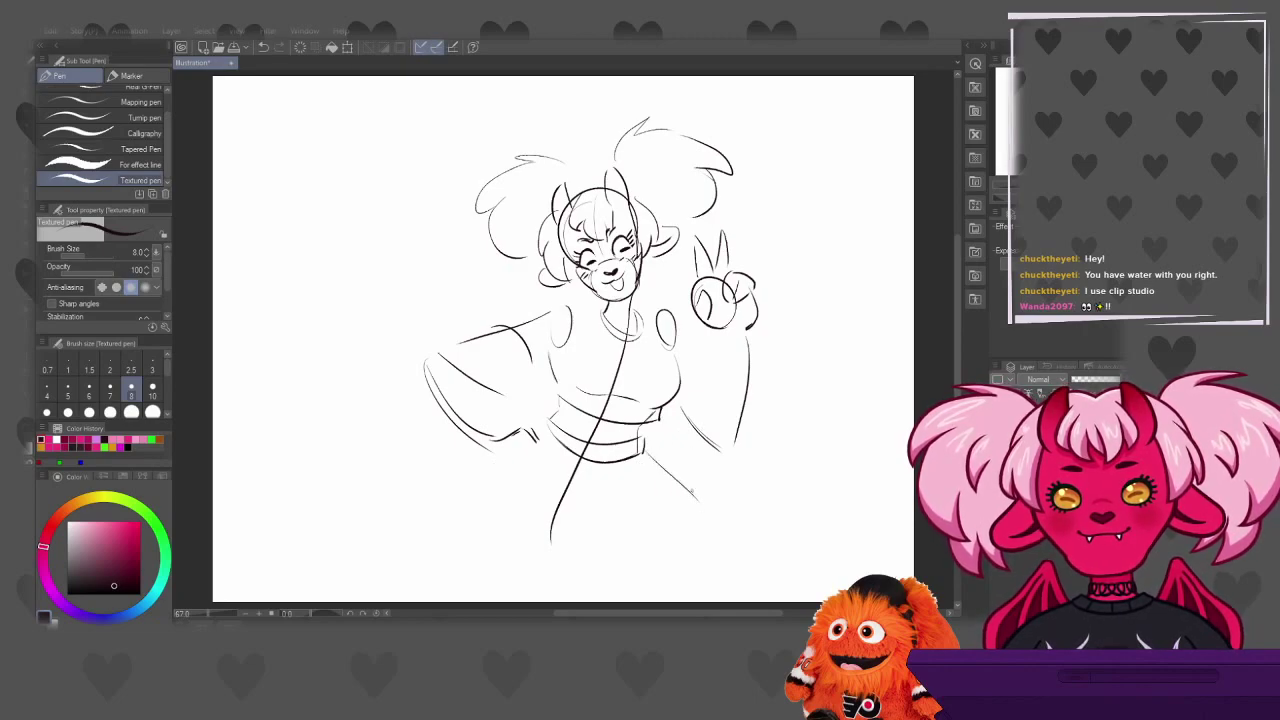
{"action": "key", "text": "ctrl+z"}
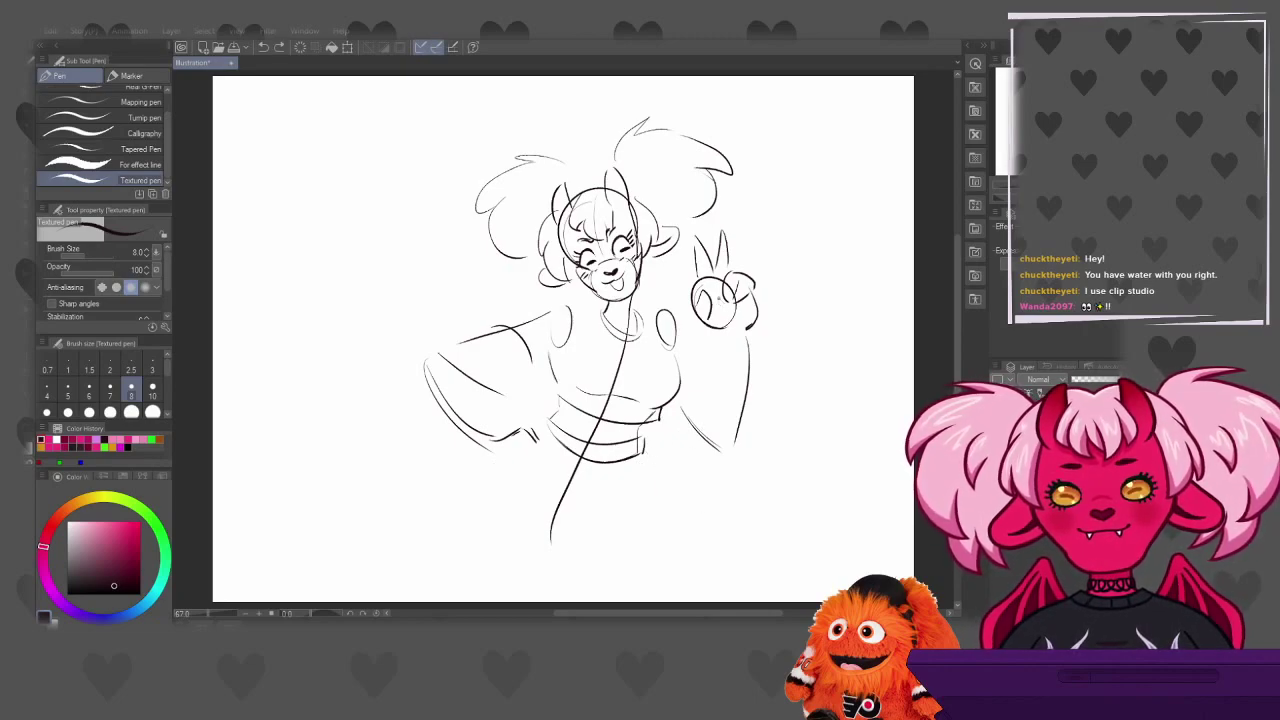
Sketch a flared skirt below the waistband with spreading side contours and fold lines
{"action": "left_click_drag", "start_coordinate": [538, 442], "coordinate": [490, 524]}
{"action": "left_click_drag", "start_coordinate": [562, 464], "coordinate": [532, 544]}
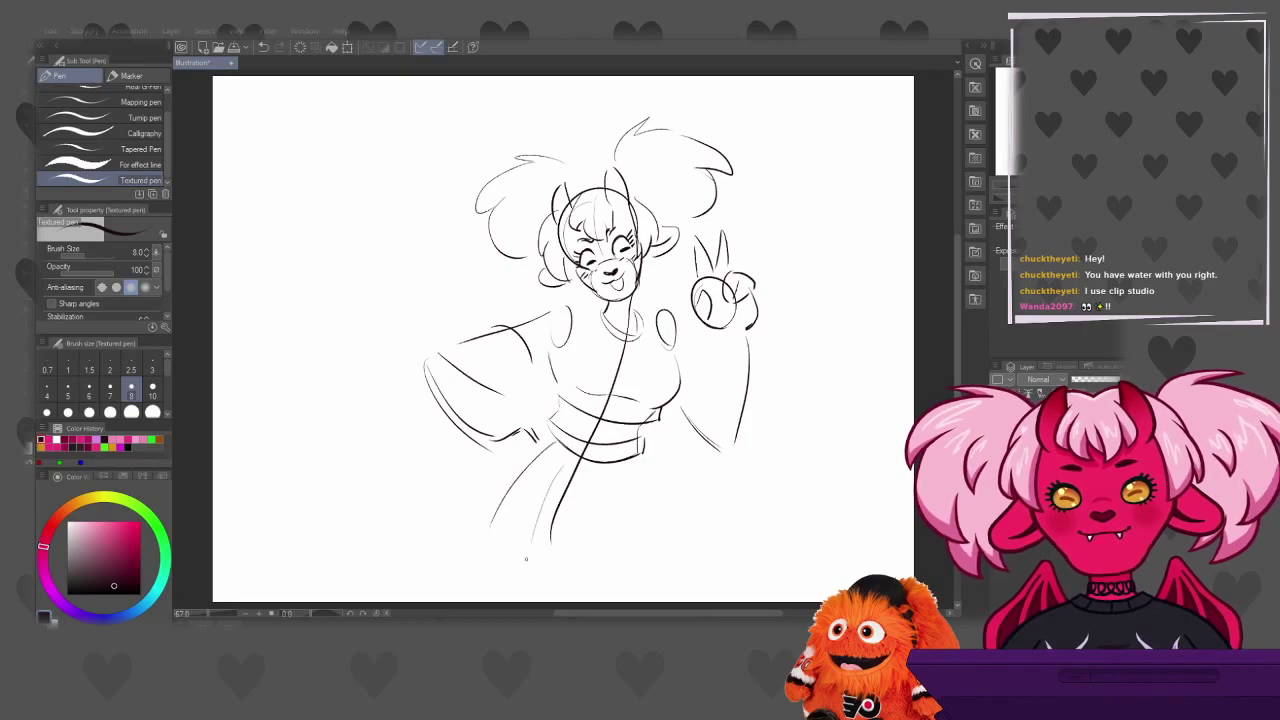
{"action": "left_click_drag", "start_coordinate": [607, 504], "coordinate": [606, 526]}
{"action": "mouse_move", "coordinate": [626, 462]}
{"action": "left_mouse_down"}
{"action": "mouse_move", "coordinate": [660, 512]}
{"action": "mouse_move", "coordinate": [688, 500]}
{"action": "left_mouse_up"}
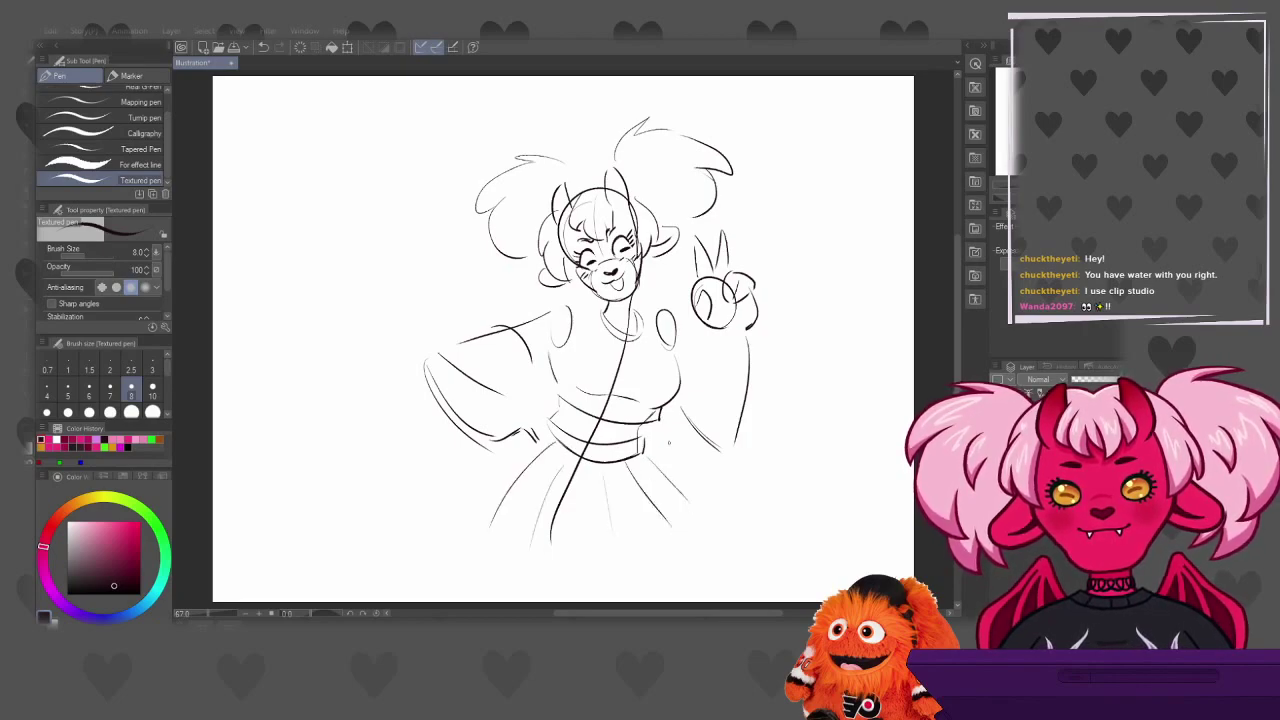
Erase the line of action from the skirt, waistband and chest
{"action": "mouse_move", "coordinate": [568, 495]}
{"action": "left_mouse_down"}
{"action": "mouse_move", "coordinate": [551, 539]}
{"action": "mouse_move", "coordinate": [570, 465]}
{"action": "mouse_move", "coordinate": [584, 472]}
{"action": "mouse_move", "coordinate": [601, 433]}
{"action": "mouse_move", "coordinate": [582, 461]}
{"action": "left_mouse_up"}
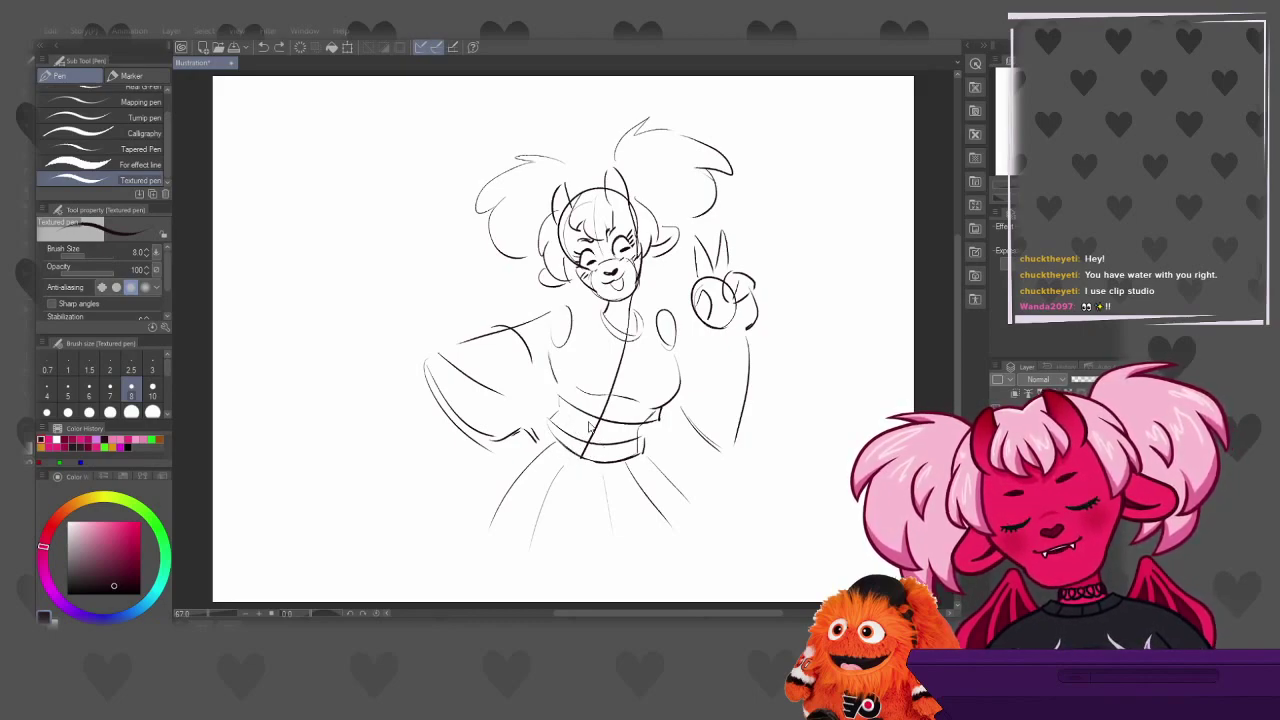
{"action": "mouse_move", "coordinate": [618, 351]}
{"action": "left_mouse_down"}
{"action": "mouse_move", "coordinate": [631, 350]}
{"action": "mouse_move", "coordinate": [604, 403]}
{"action": "left_mouse_up"}
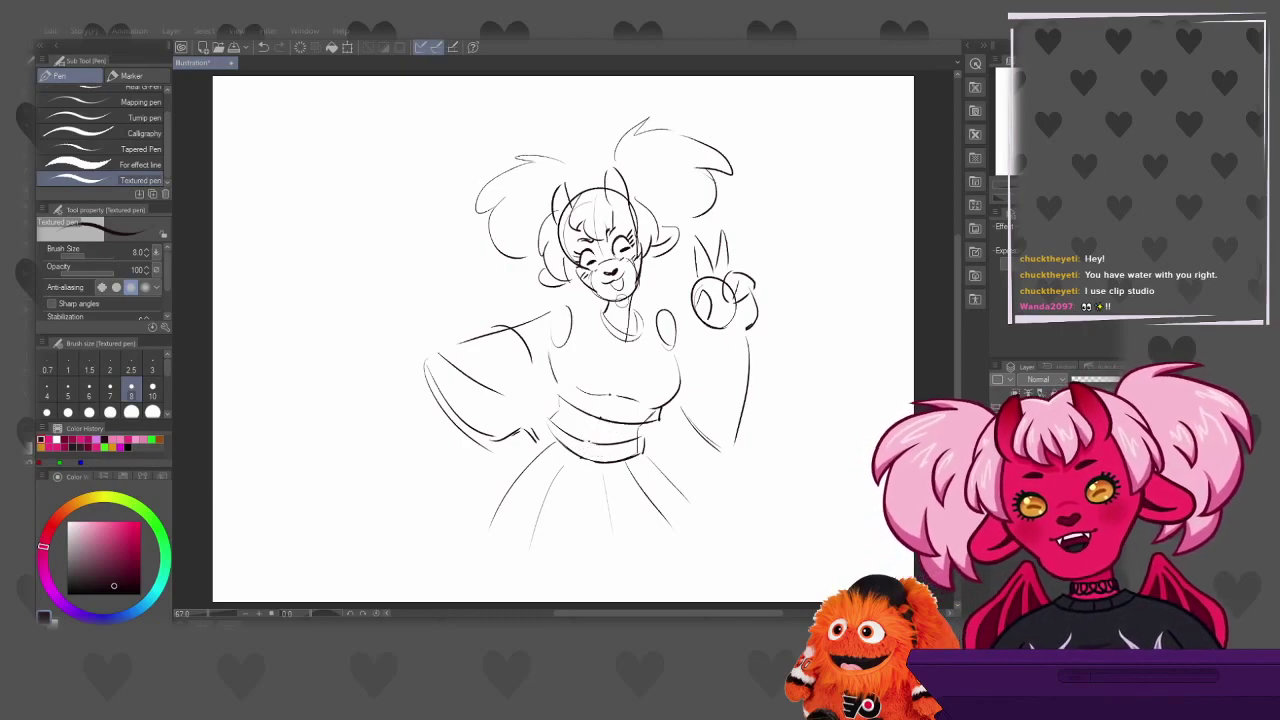
Refine the waistband's curved edges, extend its left end, and add a small pointed flap on the right hip
{"action": "left_click_drag", "start_coordinate": [562, 397], "coordinate": [636, 426]}
{"action": "key", "text": "ctrl+z"}
{"action": "left_click_drag", "start_coordinate": [562, 393], "coordinate": [631, 411]}
{"action": "key", "text": "ctrl+z"}
{"action": "left_click_drag", "start_coordinate": [559, 394], "coordinate": [627, 421]}
{"action": "key", "text": "ctrl+z"}
{"action": "left_click_drag", "start_coordinate": [558, 394], "coordinate": [642, 422]}
{"action": "key", "text": "ctrl+z"}
{"action": "key", "text": "ctrl+z"}
{"action": "left_click_drag", "start_coordinate": [557, 393], "coordinate": [642, 423]}
{"action": "mouse_move", "coordinate": [552, 422]}
{"action": "left_mouse_down"}
{"action": "mouse_move", "coordinate": [598, 443]}
{"action": "mouse_move", "coordinate": [543, 419]}
{"action": "mouse_move", "coordinate": [575, 455]}
{"action": "mouse_move", "coordinate": [674, 460]}
{"action": "mouse_move", "coordinate": [683, 491]}
{"action": "mouse_move", "coordinate": [679, 463]}
{"action": "mouse_move", "coordinate": [685, 475]}
{"action": "left_mouse_up"}
{"action": "key", "text": "ctrl+z"}
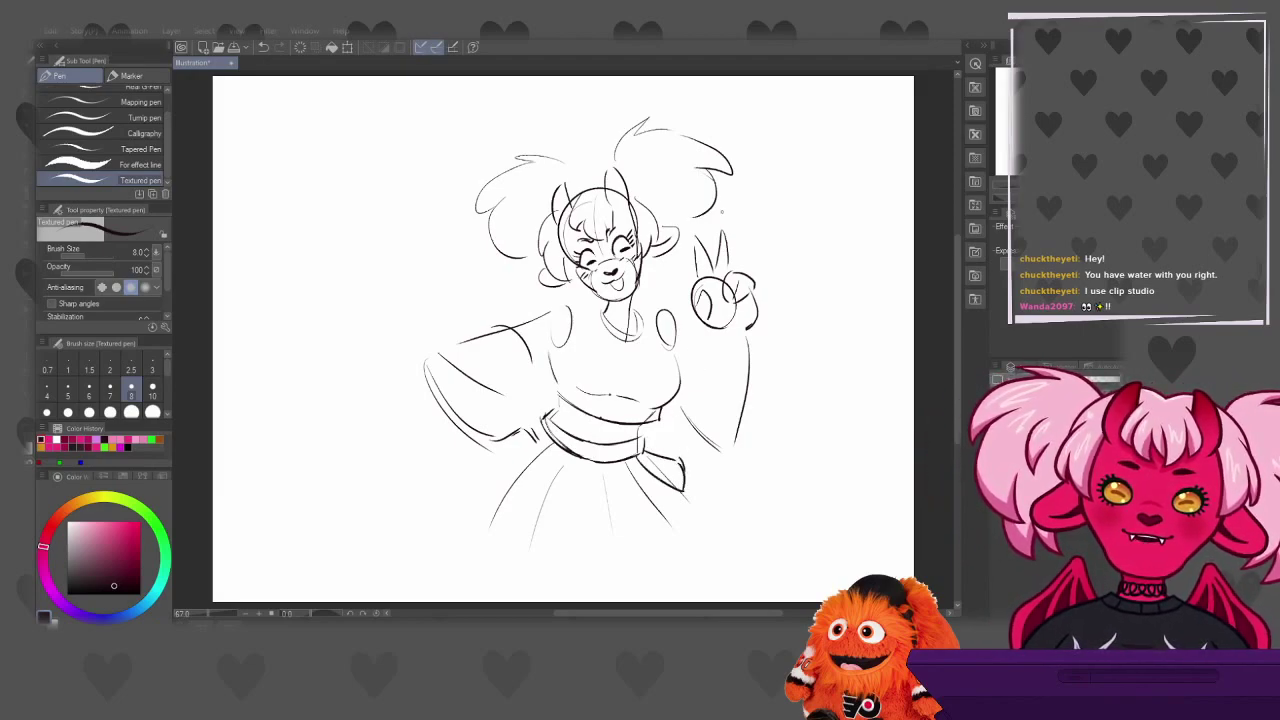
{"action": "left_click_drag", "start_coordinate": [597, 442], "coordinate": [605, 432]}
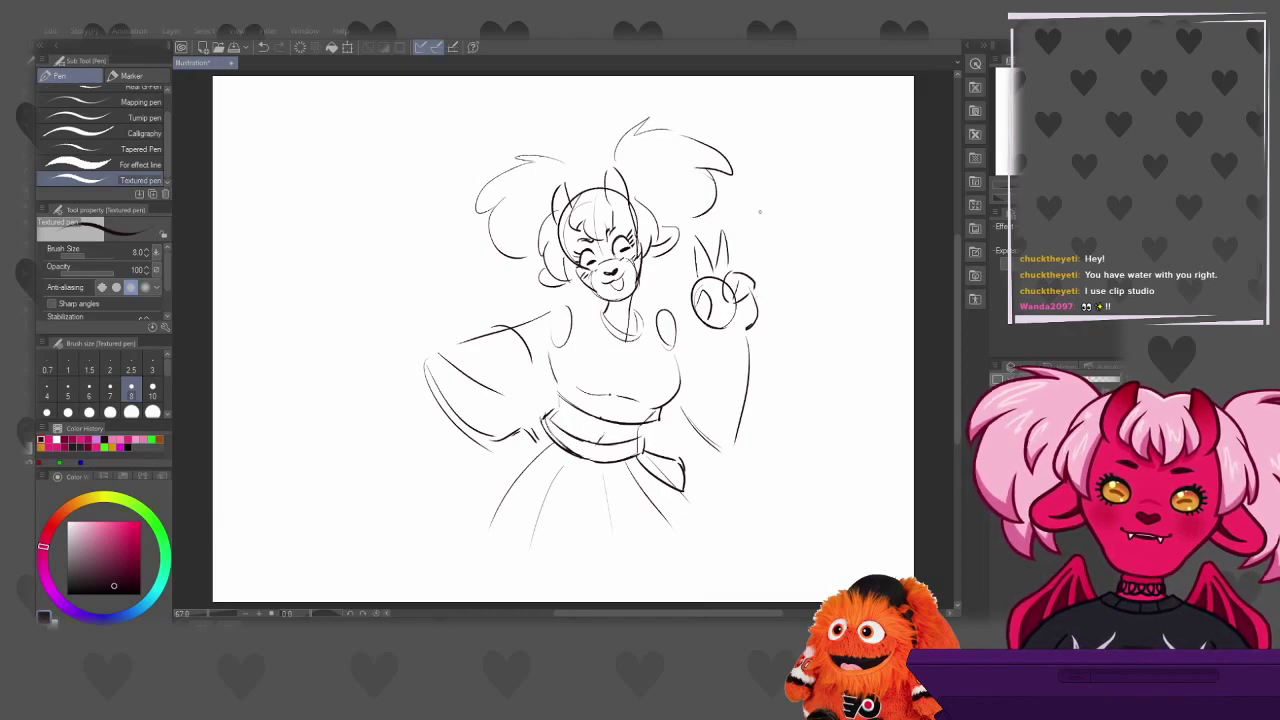
Redraw the upper-arm contours on both sides of the torso and extend the left shoulder line toward the neck
{"action": "left_click_drag", "start_coordinate": [528, 388], "coordinate": [560, 348]}
{"action": "left_click_drag", "start_coordinate": [538, 380], "coordinate": [560, 352]}
{"action": "left_click_drag", "start_coordinate": [672, 324], "coordinate": [709, 385]}
{"action": "key", "text": "ctrl+z"}
{"action": "mouse_move", "coordinate": [488, 326]}
{"action": "left_mouse_down"}
{"action": "mouse_move", "coordinate": [568, 303]}
{"action": "mouse_move", "coordinate": [670, 302]}
{"action": "left_mouse_up"}
{"action": "key", "text": "ctrl+z"}
{"action": "key", "text": "ctrl+z"}
{"action": "key", "text": "ctrl+z"}
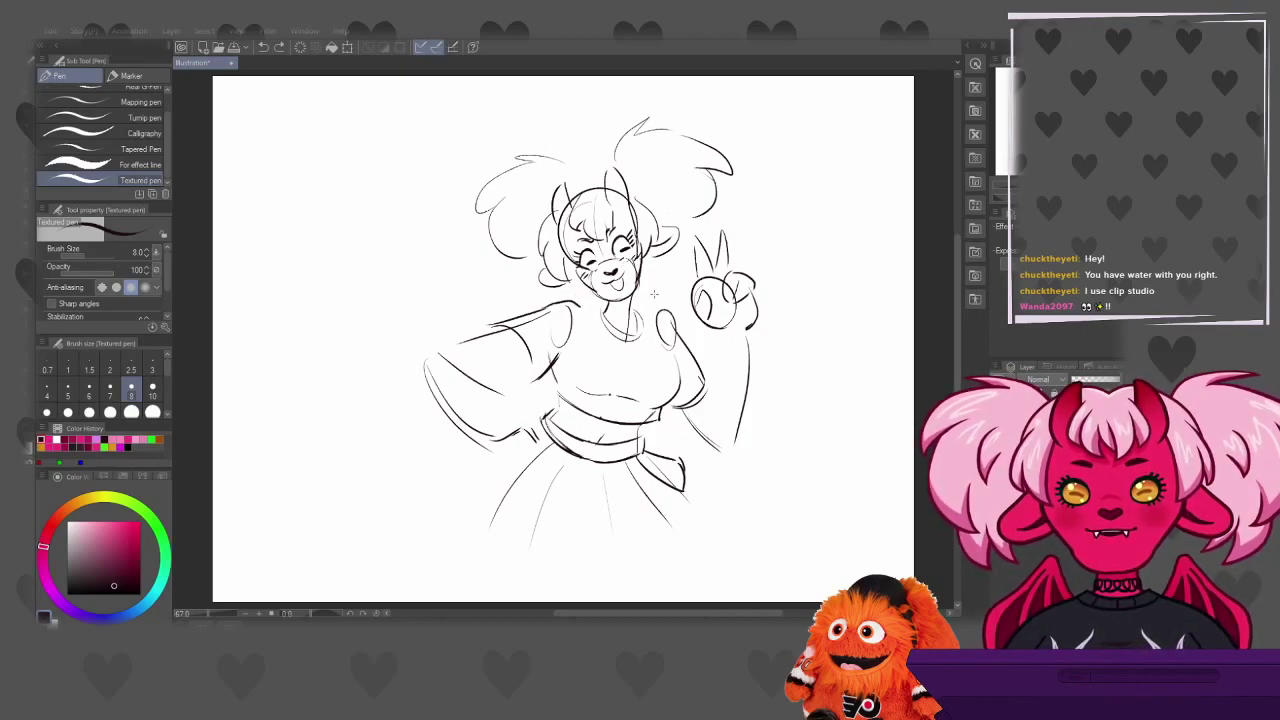
{"action": "mouse_move", "coordinate": [585, 304]}
{"action": "left_mouse_down"}
{"action": "mouse_move", "coordinate": [654, 311]}
{"action": "mouse_move", "coordinate": [675, 330]}
{"action": "left_mouse_up"}
{"action": "left_click_drag", "start_coordinate": [564, 306], "coordinate": [576, 301]}
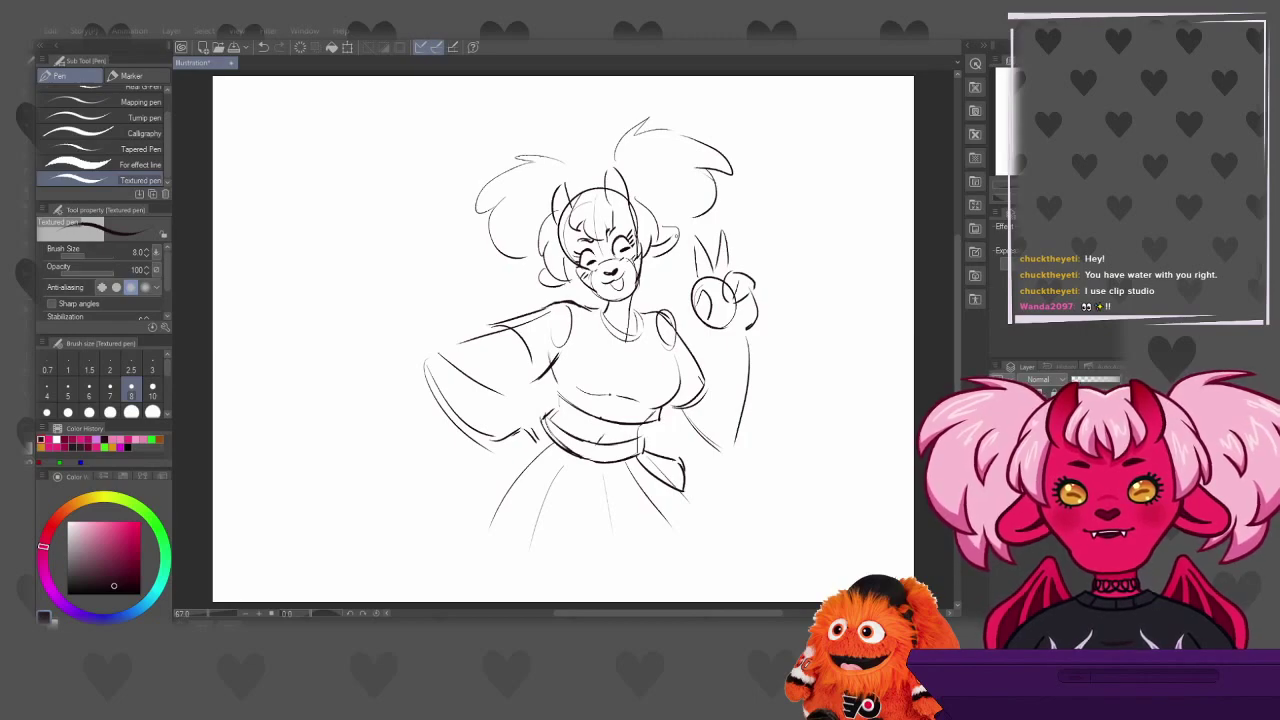
Rework the curved contour along the right side of the chest below the armhole
{"action": "left_click_drag", "start_coordinate": [668, 340], "coordinate": [676, 399]}
{"action": "key", "text": "ctrl+z"}
{"action": "left_click_drag", "start_coordinate": [668, 340], "coordinate": [672, 402]}
{"action": "key", "text": "ctrl+z"}
{"action": "left_click_drag", "start_coordinate": [676, 336], "coordinate": [672, 400]}
{"action": "key", "text": "ctrl+z"}
{"action": "left_click_drag", "start_coordinate": [680, 340], "coordinate": [676, 394]}
{"action": "key", "text": "ctrl+z"}
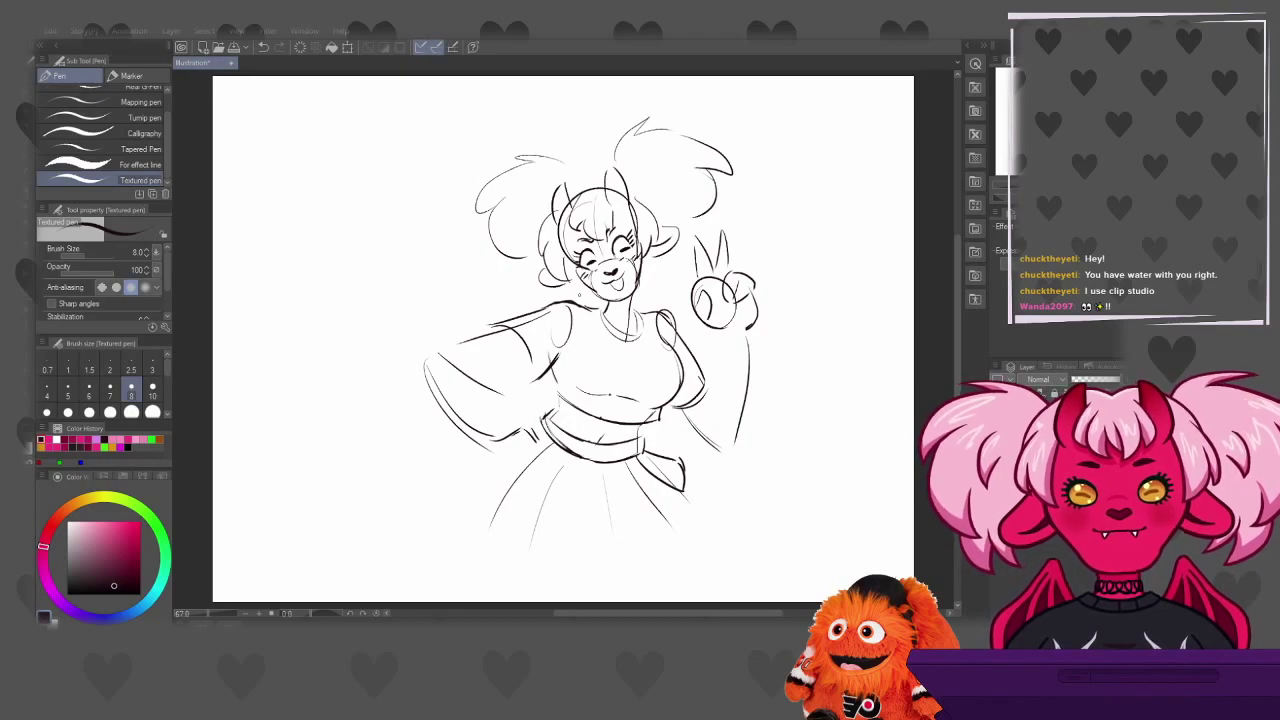
Erase the peace-sign fingers and rebuild the raised hand as a simple circle
{"action": "mouse_move", "coordinate": [712, 266]}
{"action": "left_mouse_down"}
{"action": "mouse_move", "coordinate": [702, 236]}
{"action": "mouse_move", "coordinate": [716, 276]}
{"action": "mouse_move", "coordinate": [721, 240]}
{"action": "mouse_move", "coordinate": [729, 297]}
{"action": "mouse_move", "coordinate": [734, 266]}
{"action": "mouse_move", "coordinate": [744, 272]}
{"action": "left_mouse_up"}
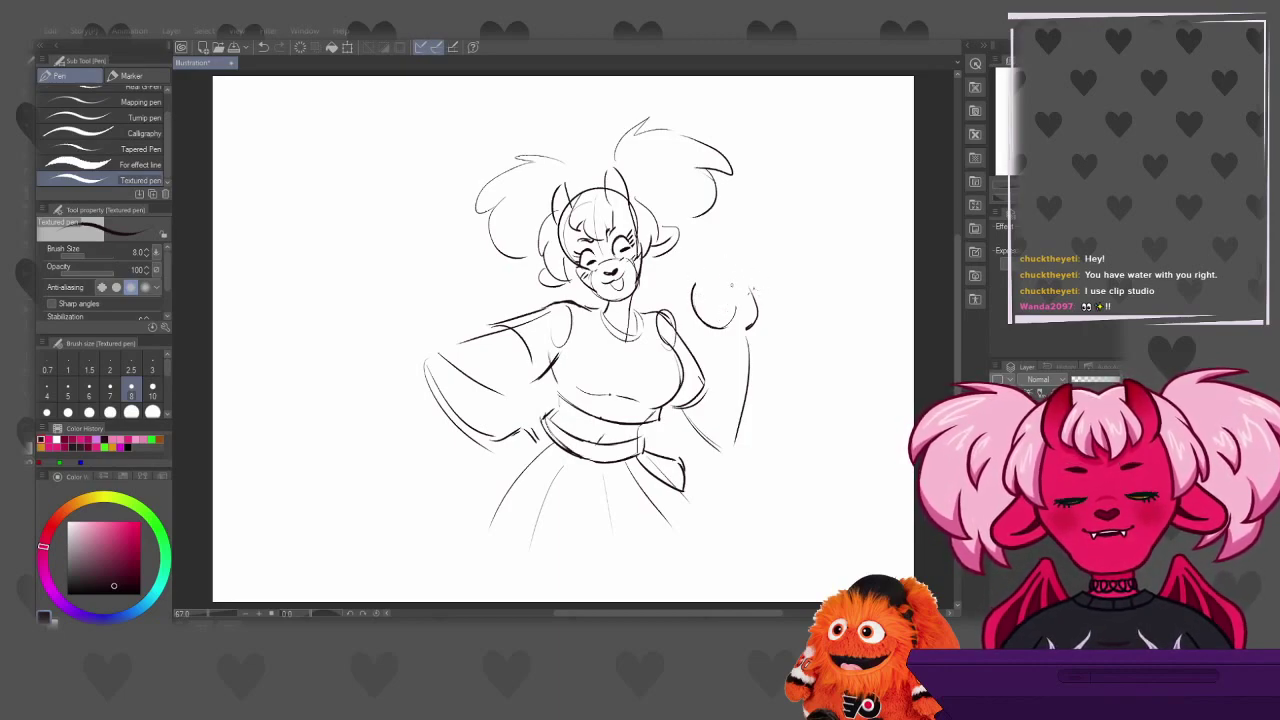
{"action": "mouse_move", "coordinate": [676, 281]}
{"action": "left_mouse_down"}
{"action": "mouse_move", "coordinate": [699, 292]}
{"action": "mouse_move", "coordinate": [726, 278]}
{"action": "mouse_move", "coordinate": [722, 294]}
{"action": "mouse_move", "coordinate": [752, 285]}
{"action": "mouse_move", "coordinate": [720, 320]}
{"action": "left_mouse_up"}
{"action": "key", "text": "ctrl+z"}
{"action": "key", "text": "ctrl+z"}
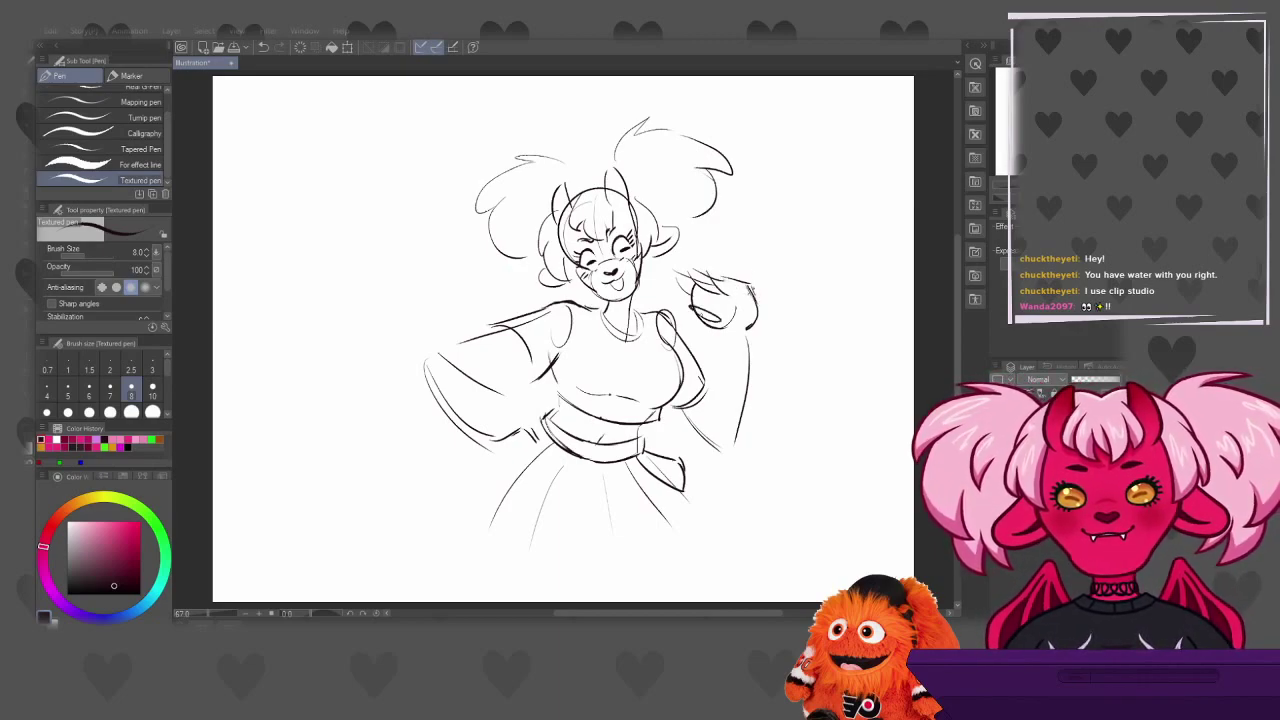
{"action": "key", "text": "ctrl+z"}
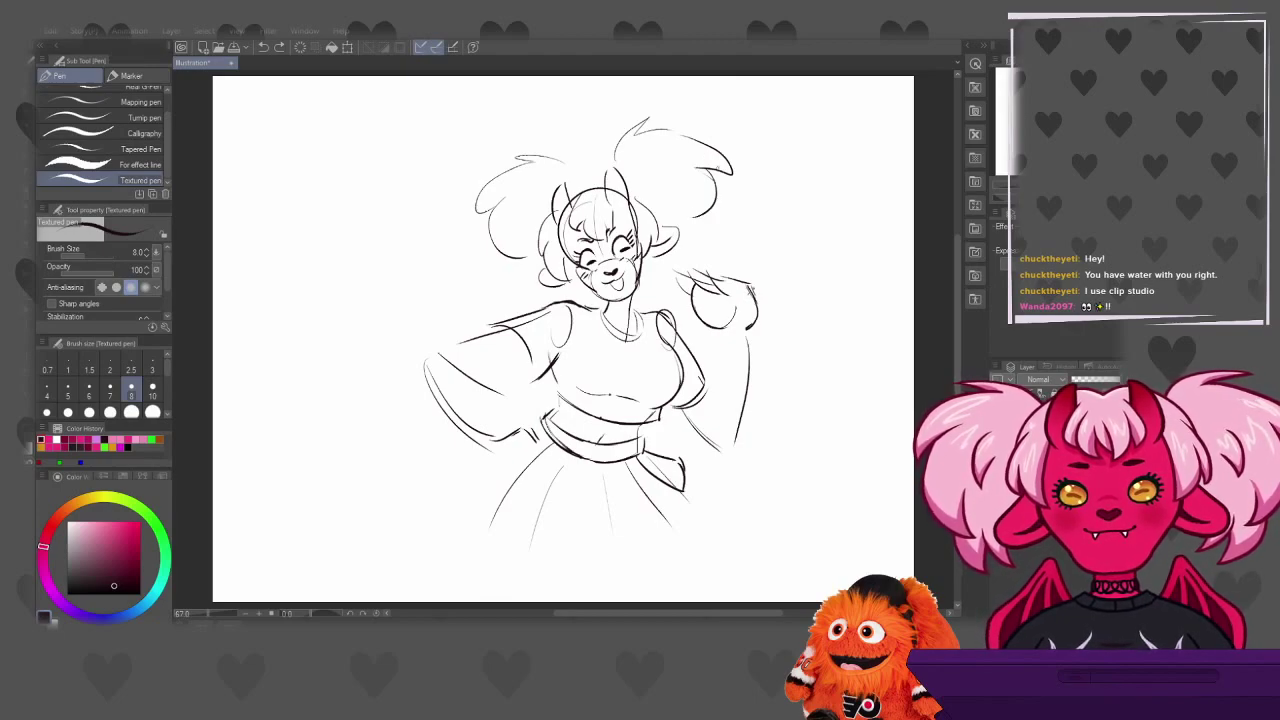
{"action": "mouse_move", "coordinate": [678, 268]}
{"action": "left_mouse_down"}
{"action": "mouse_move", "coordinate": [700, 287]}
{"action": "mouse_move", "coordinate": [698, 273]}
{"action": "mouse_move", "coordinate": [724, 275]}
{"action": "mouse_move", "coordinate": [750, 325]}
{"action": "mouse_move", "coordinate": [760, 314]}
{"action": "mouse_move", "coordinate": [742, 328]}
{"action": "left_mouse_up"}
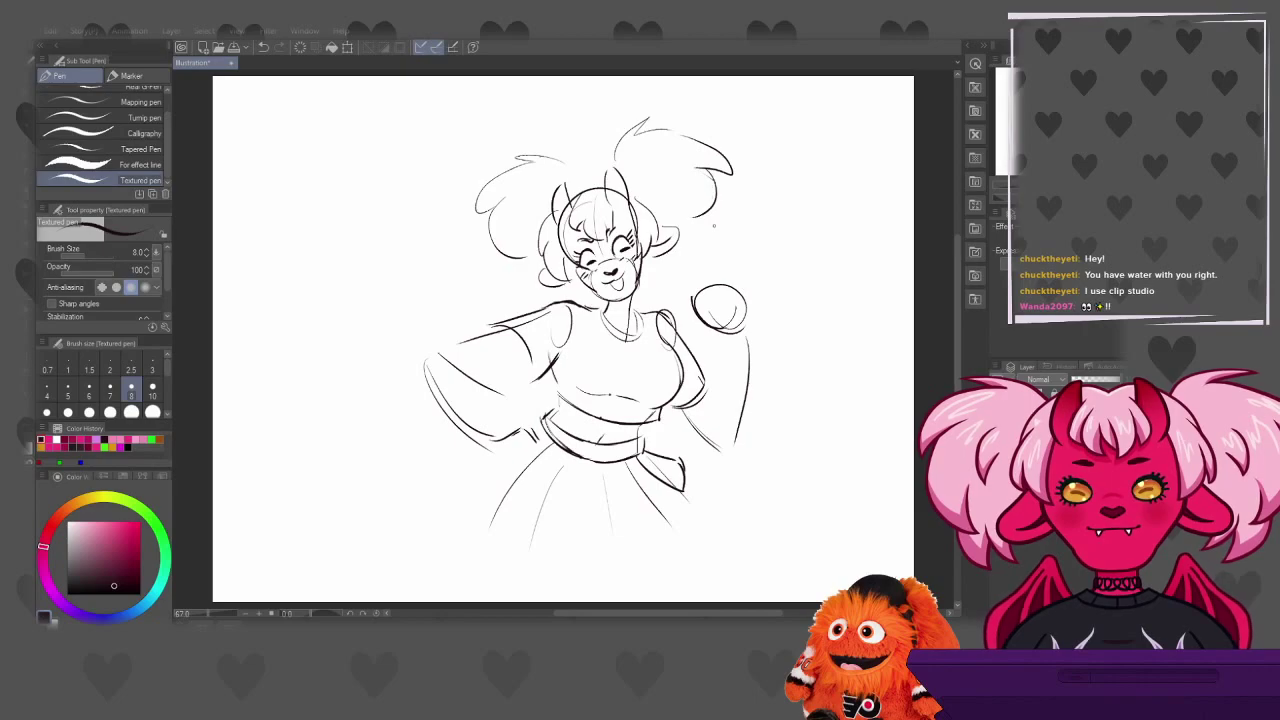
Sketch an angular fist outline around the circle and add inner and outer contour lines to the raised forearm
{"action": "mouse_move", "coordinate": [699, 279]}
{"action": "left_mouse_down"}
{"action": "mouse_move", "coordinate": [687, 291]}
{"action": "mouse_move", "coordinate": [702, 327]}
{"action": "mouse_move", "coordinate": [718, 331]}
{"action": "mouse_move", "coordinate": [705, 317]}
{"action": "mouse_move", "coordinate": [733, 309]}
{"action": "mouse_move", "coordinate": [745, 278]}
{"action": "mouse_move", "coordinate": [759, 306]}
{"action": "left_mouse_up"}
{"action": "key", "text": "ctrl+z"}
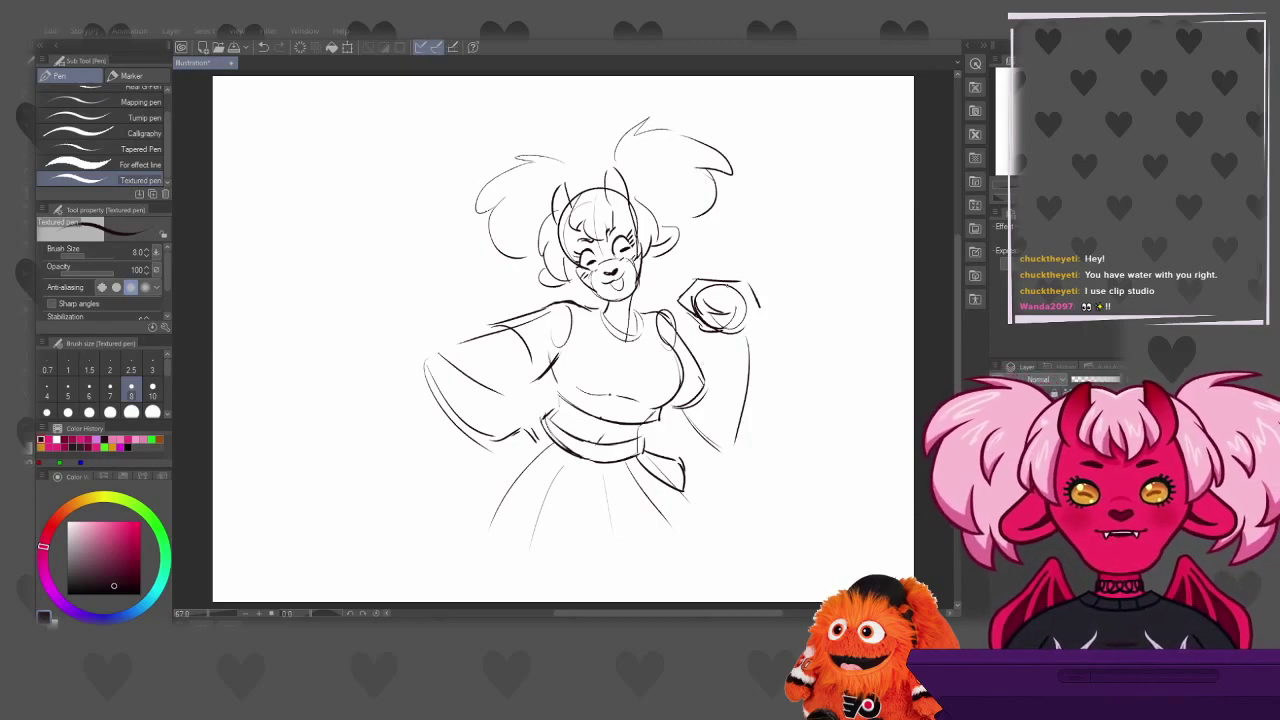
{"action": "left_click_drag", "start_coordinate": [716, 336], "coordinate": [719, 392]}
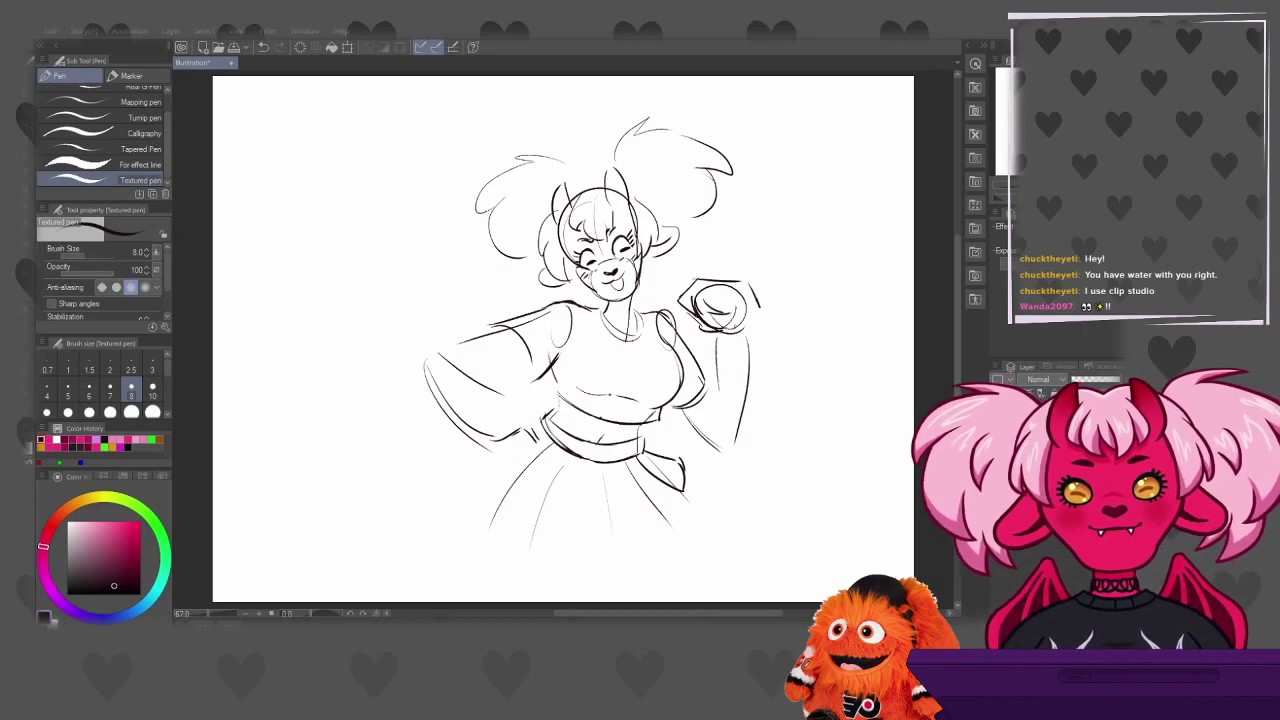
{"action": "left_click_drag", "start_coordinate": [766, 308], "coordinate": [750, 455]}
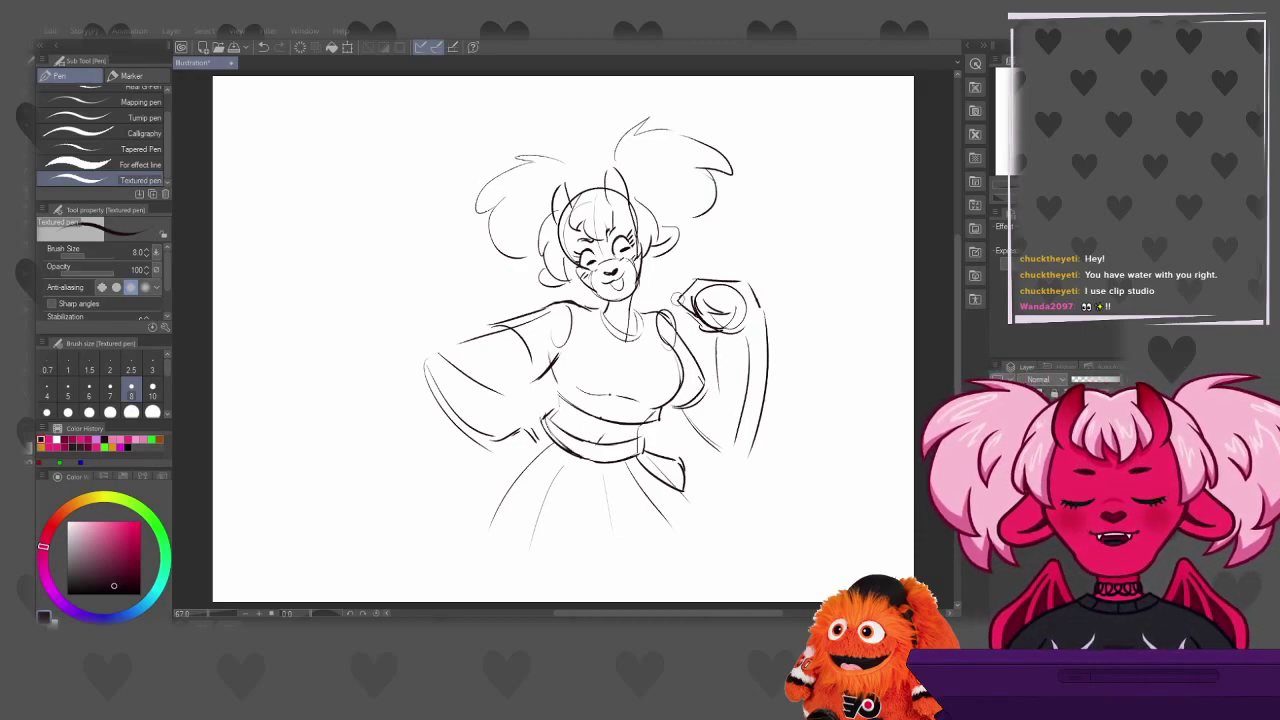
Sketch the inner edge of the hip arm's forearm from elbow to wrist and the short underside of its upper arm
{"action": "left_click_drag", "start_coordinate": [475, 364], "coordinate": [517, 405]}
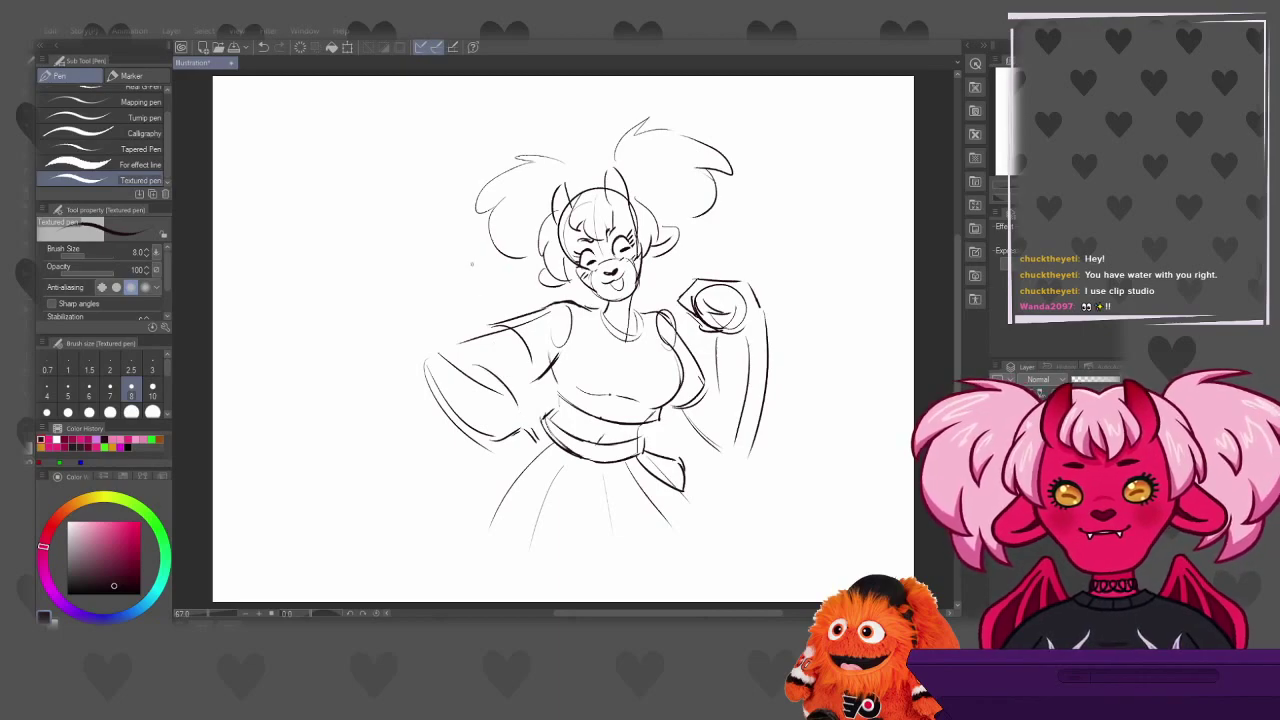
{"action": "key", "text": "ctrl+z"}
{"action": "left_click_drag", "start_coordinate": [485, 356], "coordinate": [527, 419]}
{"action": "key", "text": "ctrl+z"}
{"action": "left_click_drag", "start_coordinate": [482, 356], "coordinate": [525, 419]}
{"action": "key", "text": "ctrl+z"}
{"action": "left_click_drag", "start_coordinate": [465, 358], "coordinate": [533, 420]}
{"action": "key", "text": "ctrl+z"}
{"action": "left_click_drag", "start_coordinate": [466, 360], "coordinate": [534, 416]}
{"action": "left_click_drag", "start_coordinate": [494, 376], "coordinate": [528, 358]}
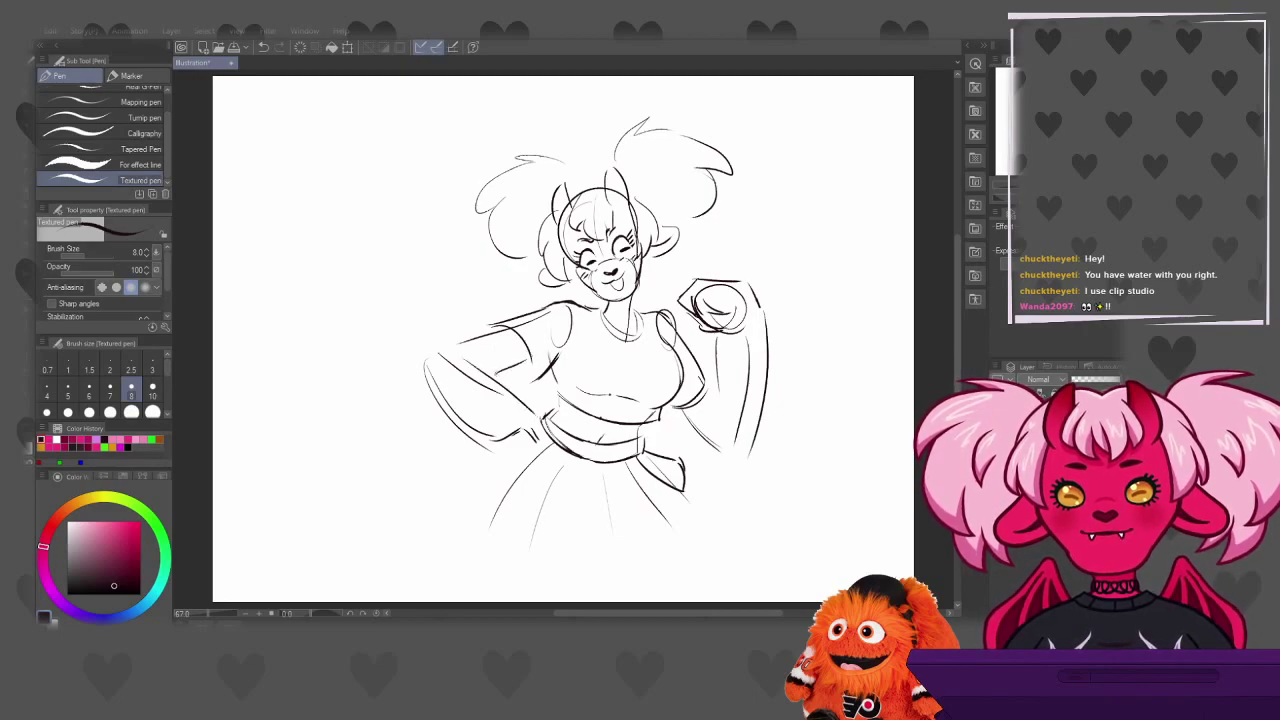
Strengthen the hip arm's outer edge around the elbow and sketch the wrist and fingers resting on the waist
{"action": "left_click_drag", "start_coordinate": [436, 342], "coordinate": [490, 438]}
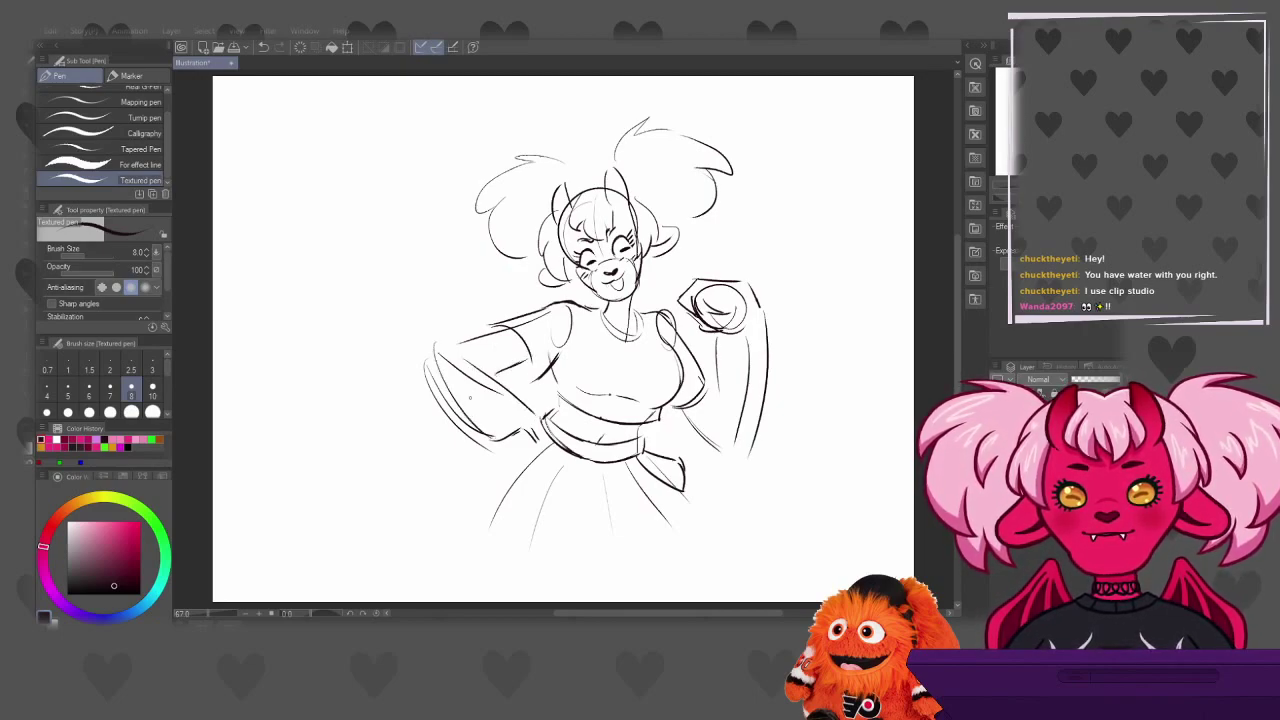
{"action": "key", "text": "ctrl+z"}
{"action": "mouse_move", "coordinate": [424, 358]}
{"action": "left_mouse_down"}
{"action": "mouse_move", "coordinate": [490, 446]}
{"action": "mouse_move", "coordinate": [478, 432]}
{"action": "mouse_move", "coordinate": [520, 324]}
{"action": "left_mouse_up"}
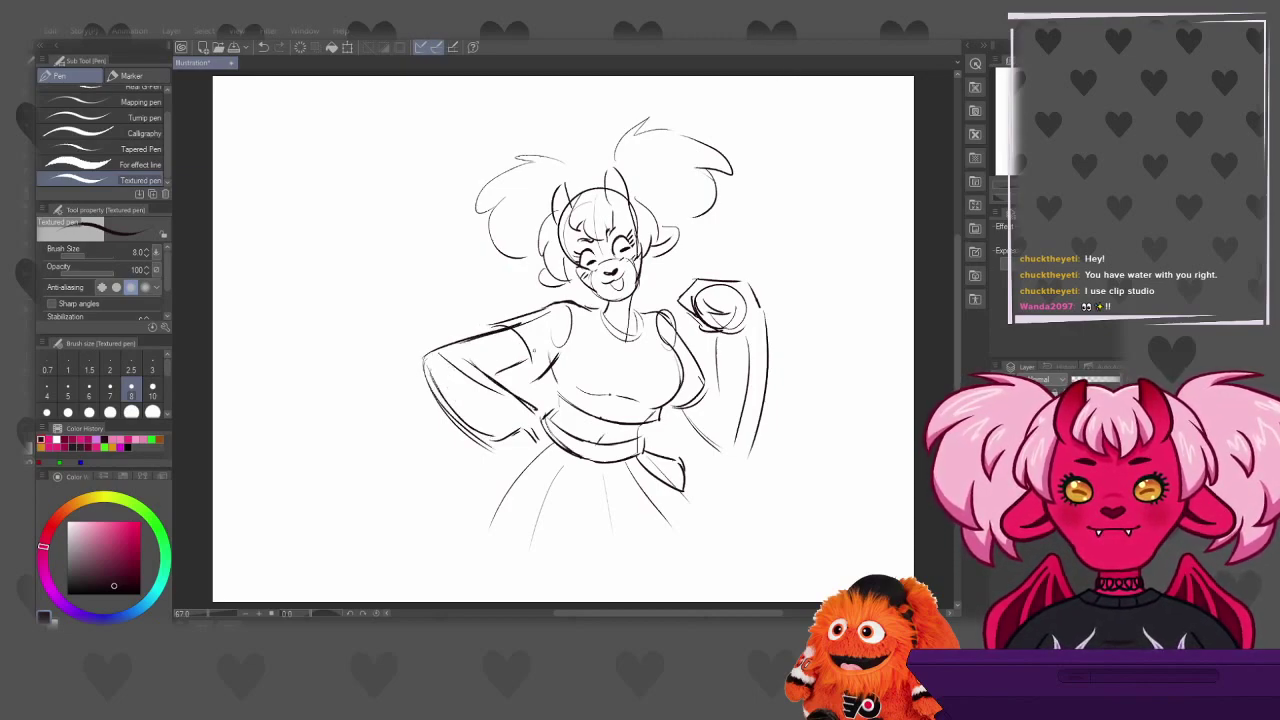
{"action": "mouse_move", "coordinate": [515, 418]}
{"action": "left_mouse_down"}
{"action": "mouse_move", "coordinate": [548, 432]}
{"action": "mouse_move", "coordinate": [532, 446]}
{"action": "mouse_move", "coordinate": [562, 414]}
{"action": "mouse_move", "coordinate": [550, 423]}
{"action": "left_mouse_up"}
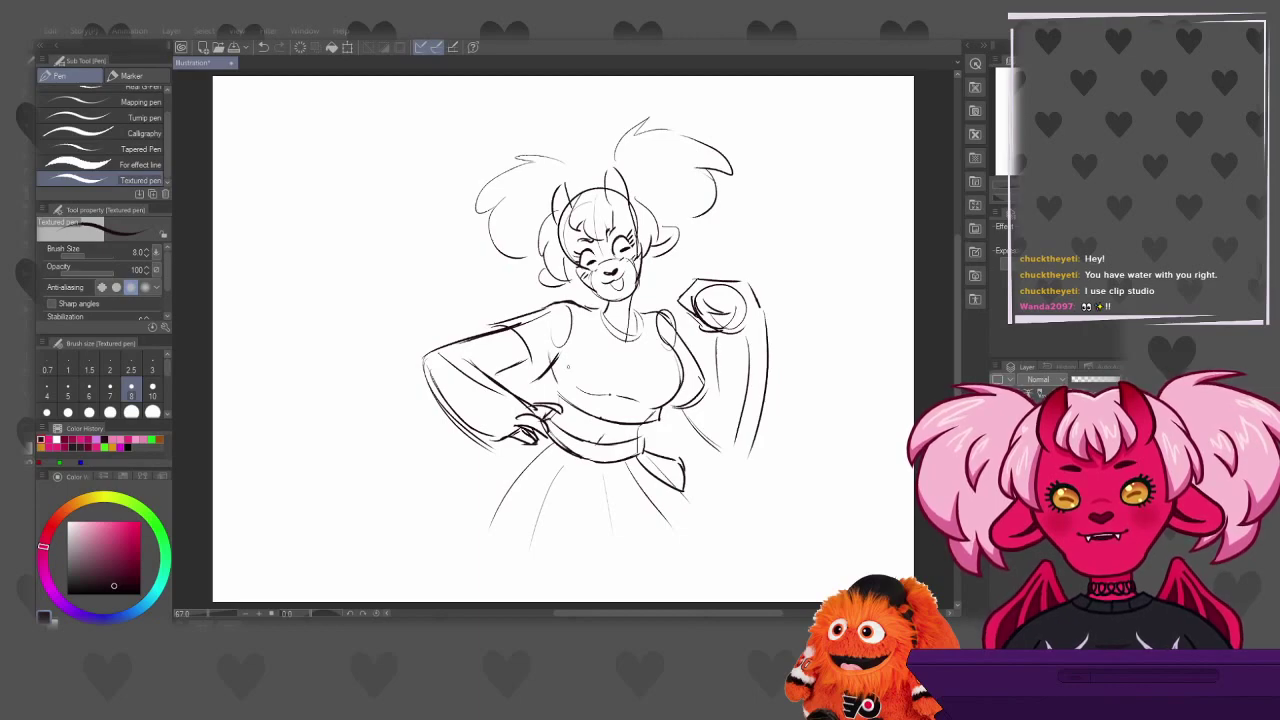
{"action": "left_click_drag", "start_coordinate": [466, 431], "coordinate": [514, 445]}
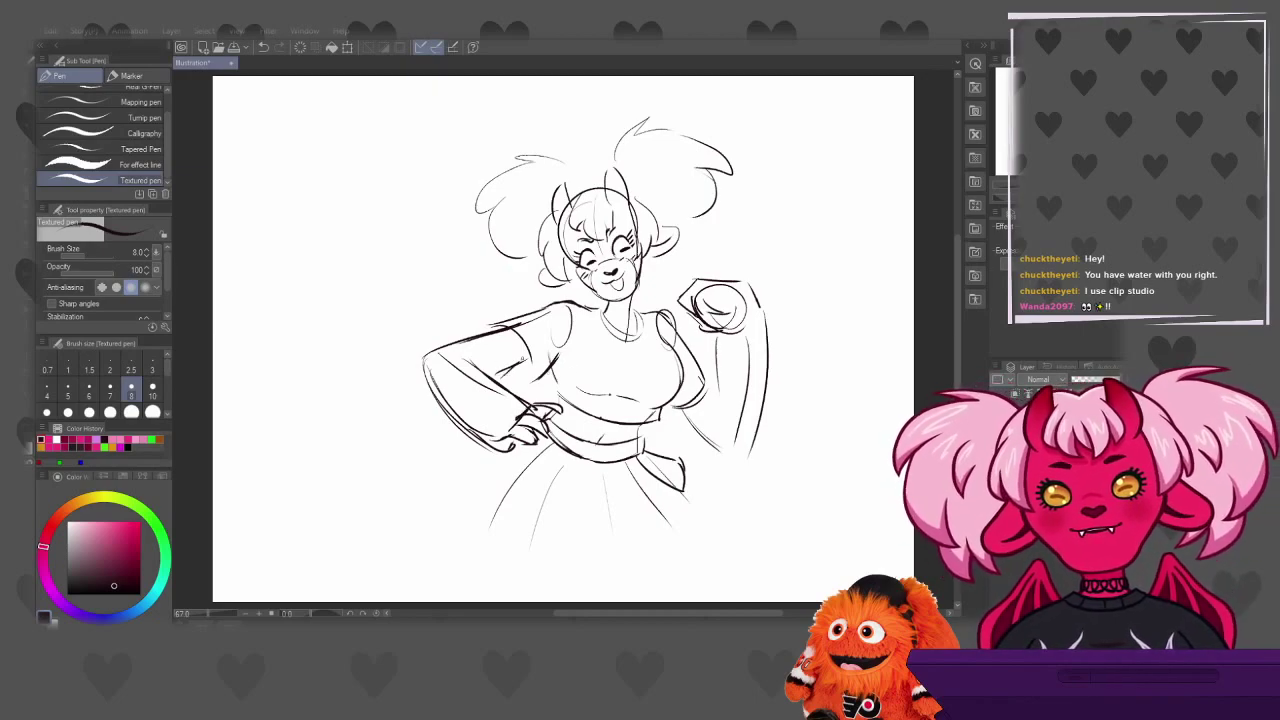
{"action": "left_click_drag", "start_coordinate": [529, 356], "coordinate": [501, 381]}
{"action": "mouse_move", "coordinate": [513, 331]}
{"action": "left_mouse_down"}
{"action": "mouse_move", "coordinate": [444, 345]}
{"action": "mouse_move", "coordinate": [416, 391]}
{"action": "left_mouse_up"}
{"action": "key", "text": "ctrl+z"}
{"action": "key", "text": "ctrl+z"}
{"action": "key", "text": "ctrl+z"}
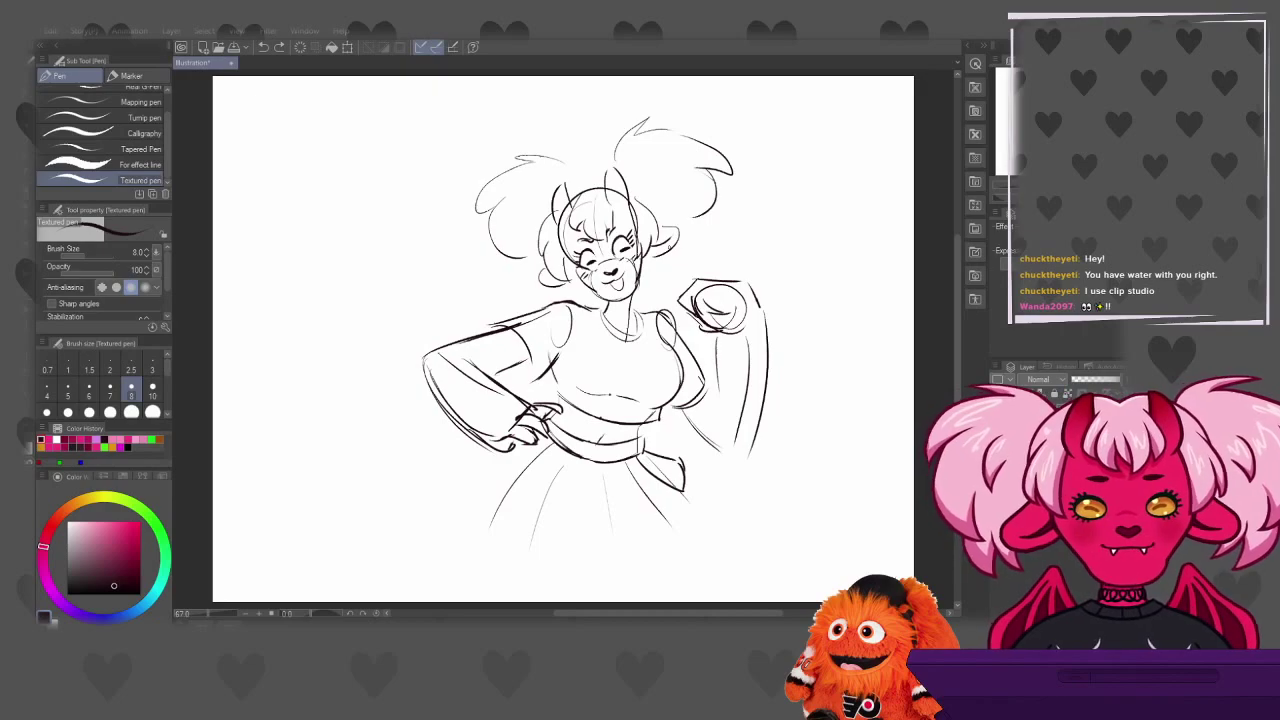
Darken the raised forearm's inner edge and draw the upper arm's underside out to the elbow corner
{"action": "left_click_drag", "start_coordinate": [712, 332], "coordinate": [716, 395]}
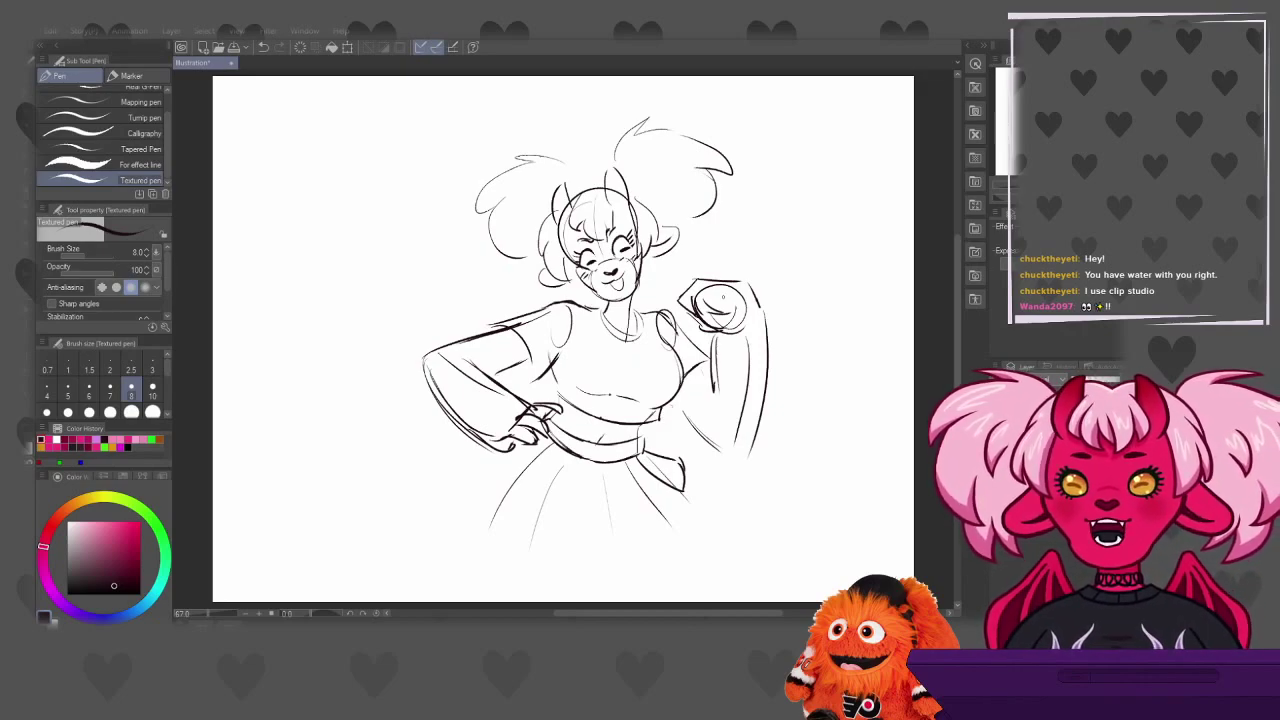
{"action": "left_click_drag", "start_coordinate": [678, 392], "coordinate": [746, 432]}
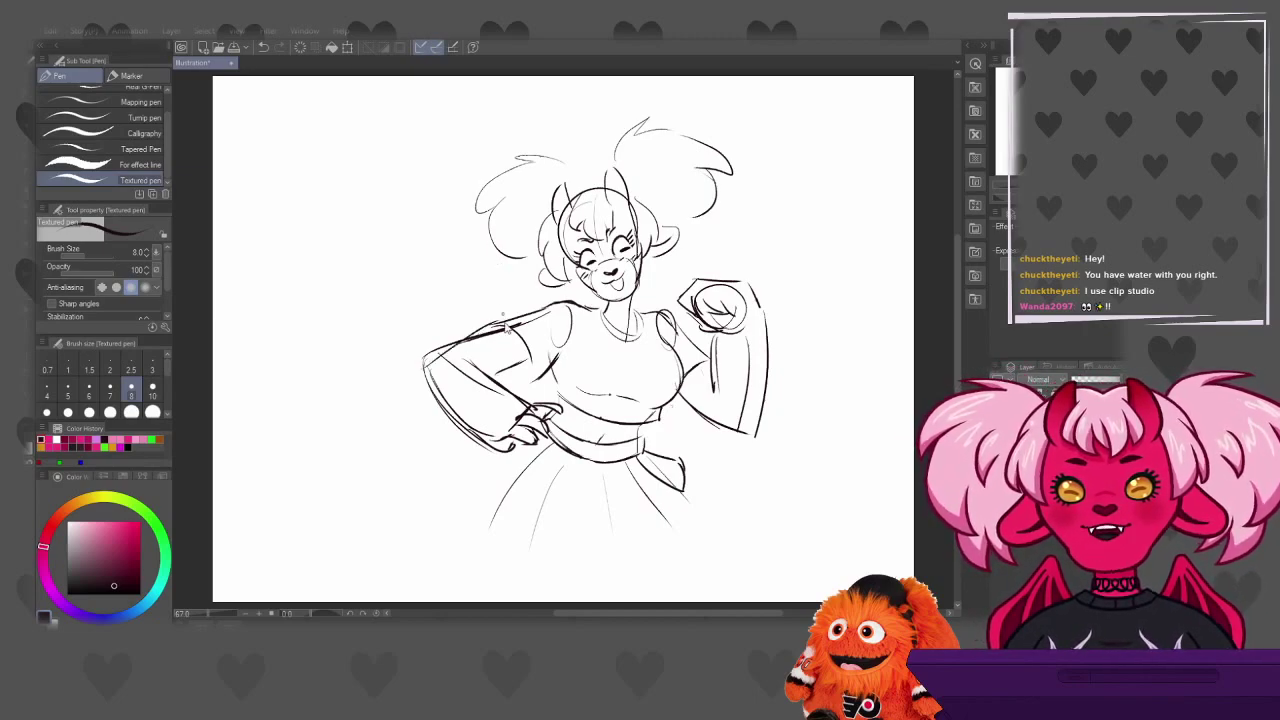
{"action": "left_click_drag", "start_coordinate": [457, 350], "coordinate": [499, 333]}
{"action": "key", "text": "ctrl+z"}
{"action": "key", "text": "ctrl+z"}
{"action": "key", "text": "ctrl+y"}
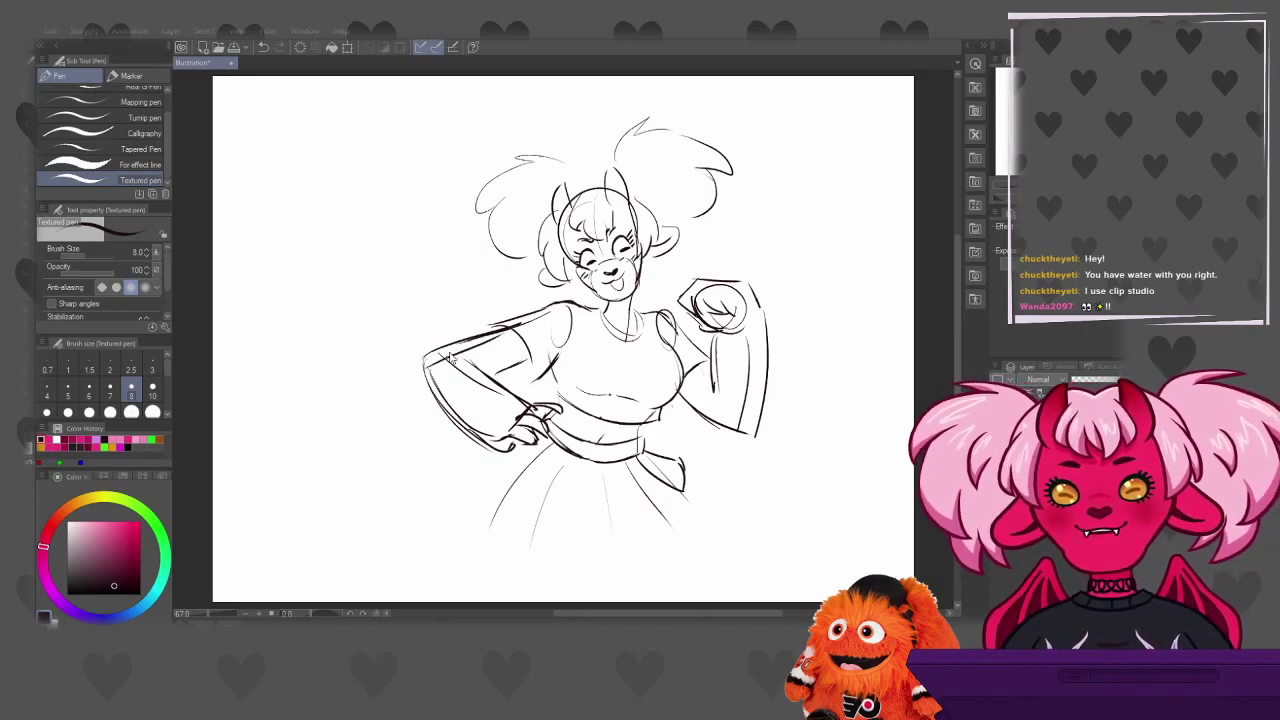
{"action": "key", "text": "ctrl+z"}
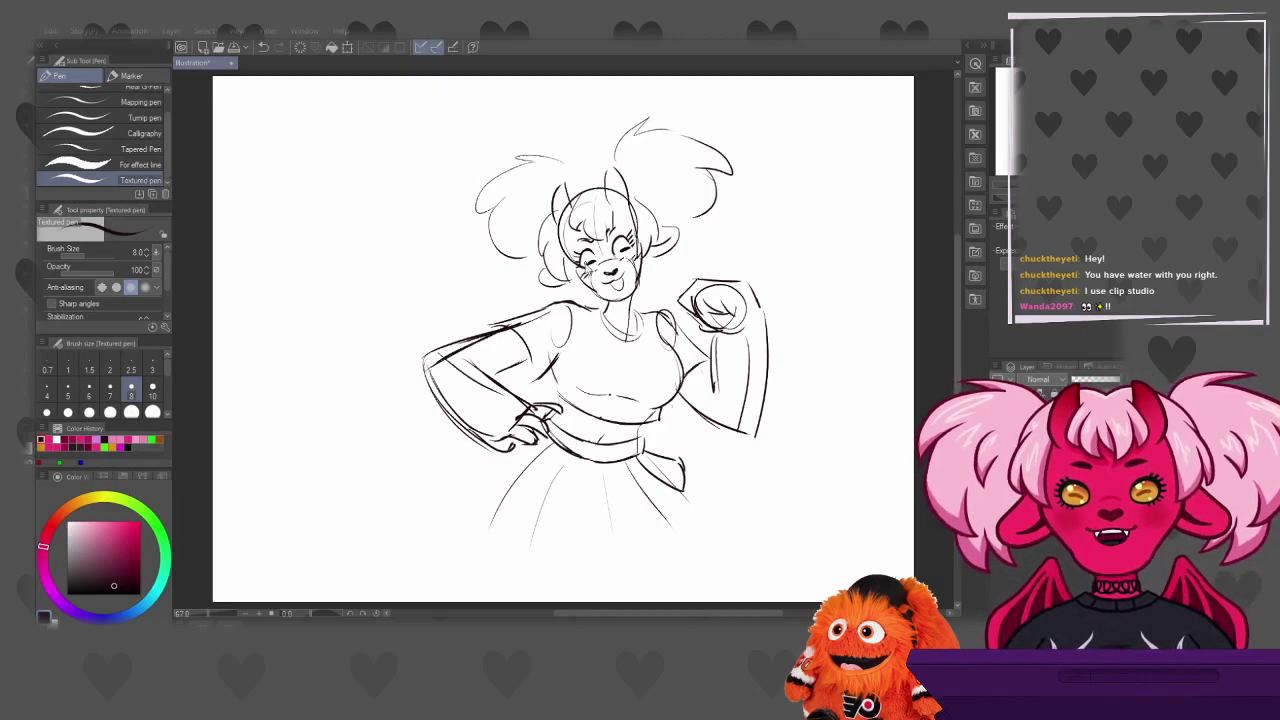
{"action": "key", "text": "ctrl+z"}
{"action": "key", "text": "ctrl+z"}
Slim the hip arm's forearm by redrawing its outer contour further in, erasing the old edge and reworking the inner edge
{"action": "mouse_move", "coordinate": [435, 357]}
{"action": "left_mouse_down"}
{"action": "mouse_move", "coordinate": [512, 458]}
{"action": "mouse_move", "coordinate": [457, 407]}
{"action": "mouse_move", "coordinate": [479, 435]}
{"action": "left_mouse_up"}
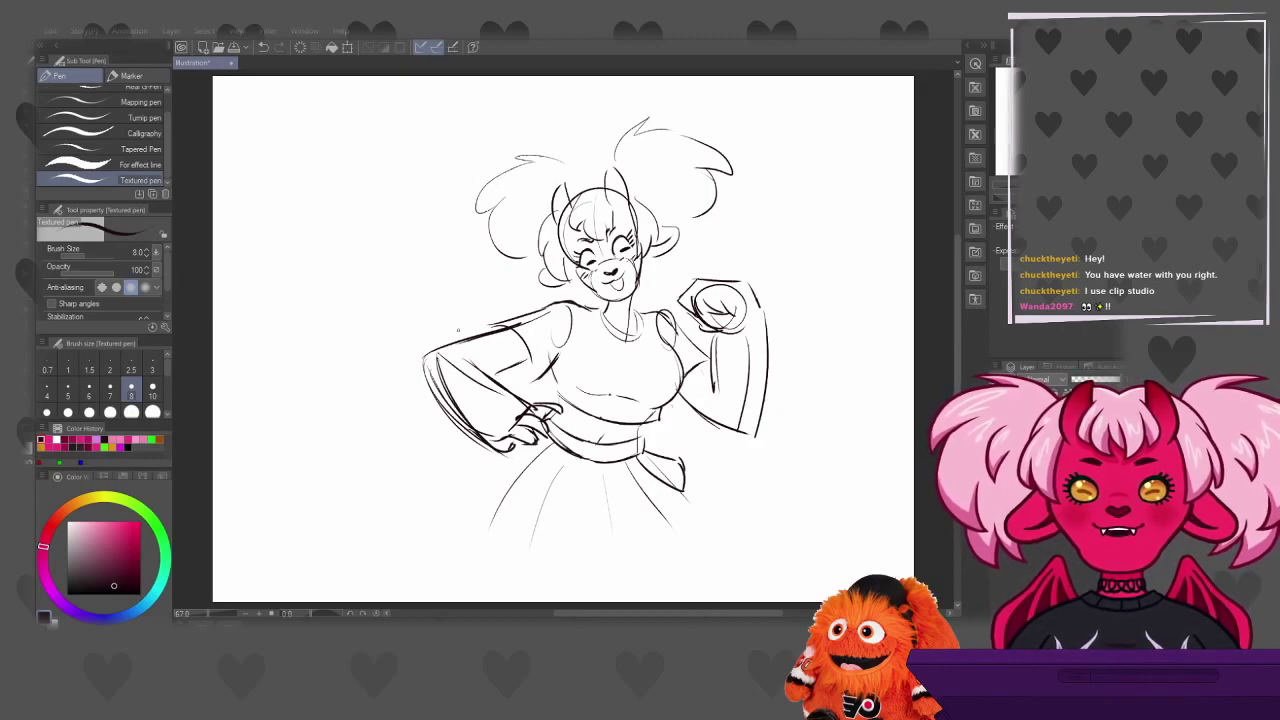
{"action": "left_click_drag", "start_coordinate": [436, 368], "coordinate": [480, 445]}
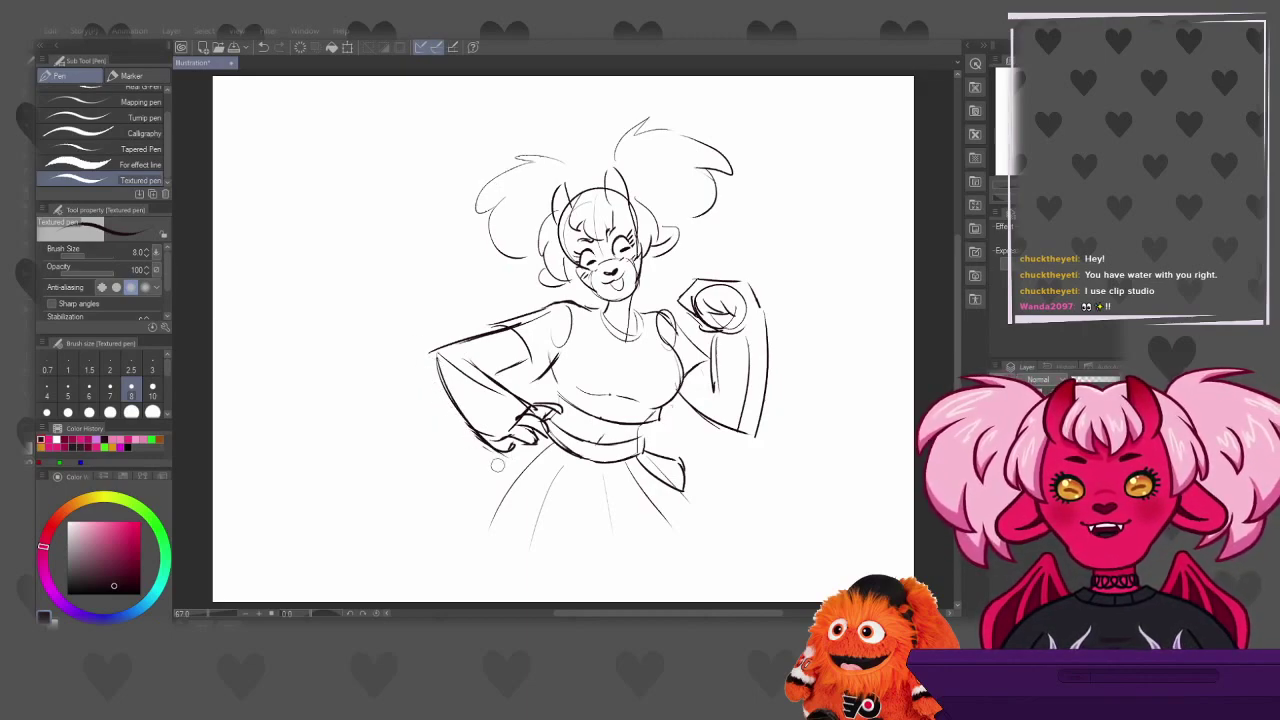
{"action": "left_click_drag", "start_coordinate": [488, 362], "coordinate": [532, 408]}
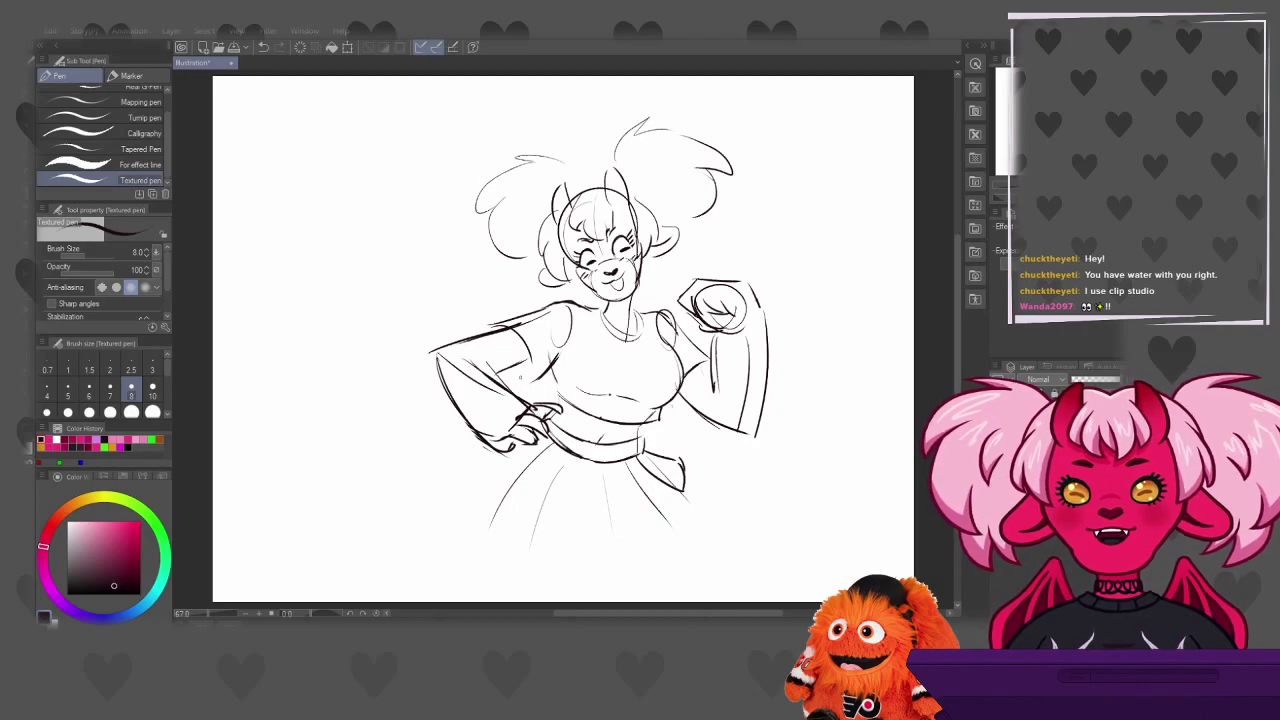
{"action": "key", "text": "ctrl+z"}
{"action": "left_click_drag", "start_coordinate": [482, 364], "coordinate": [528, 400]}
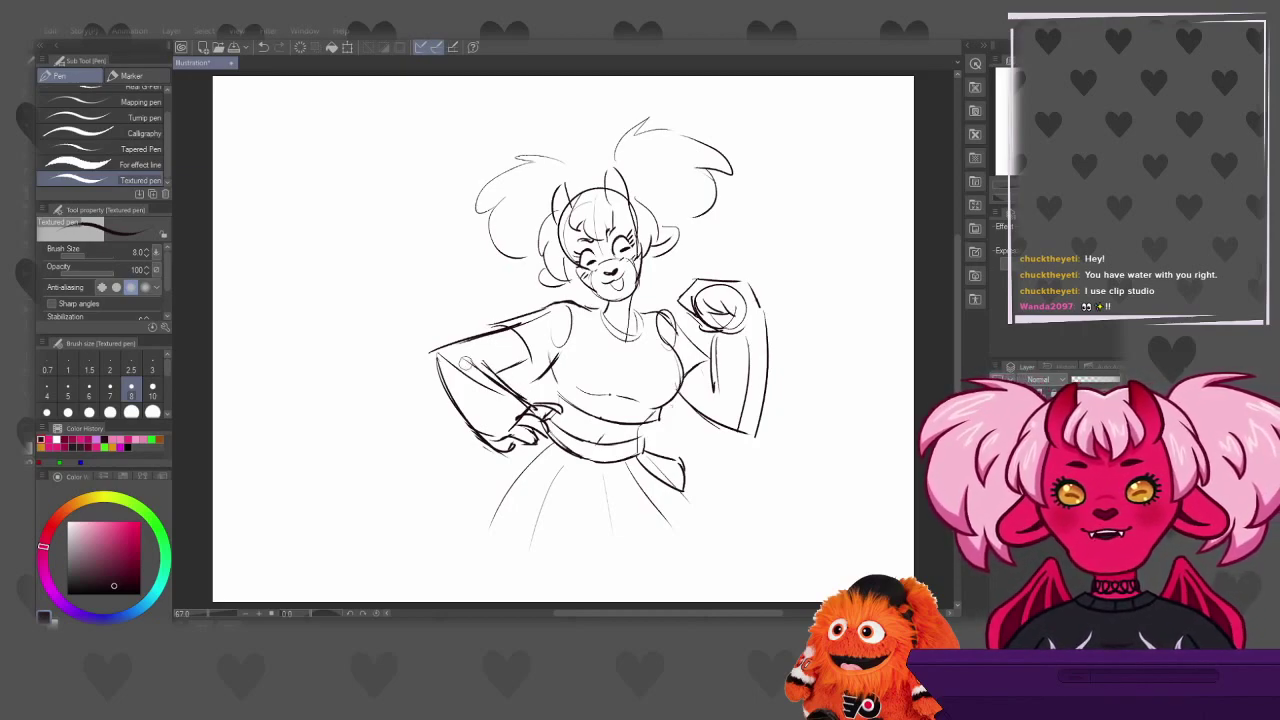
{"action": "left_click_drag", "start_coordinate": [482, 362], "coordinate": [522, 400]}
{"action": "key", "text": "ctrl+z"}
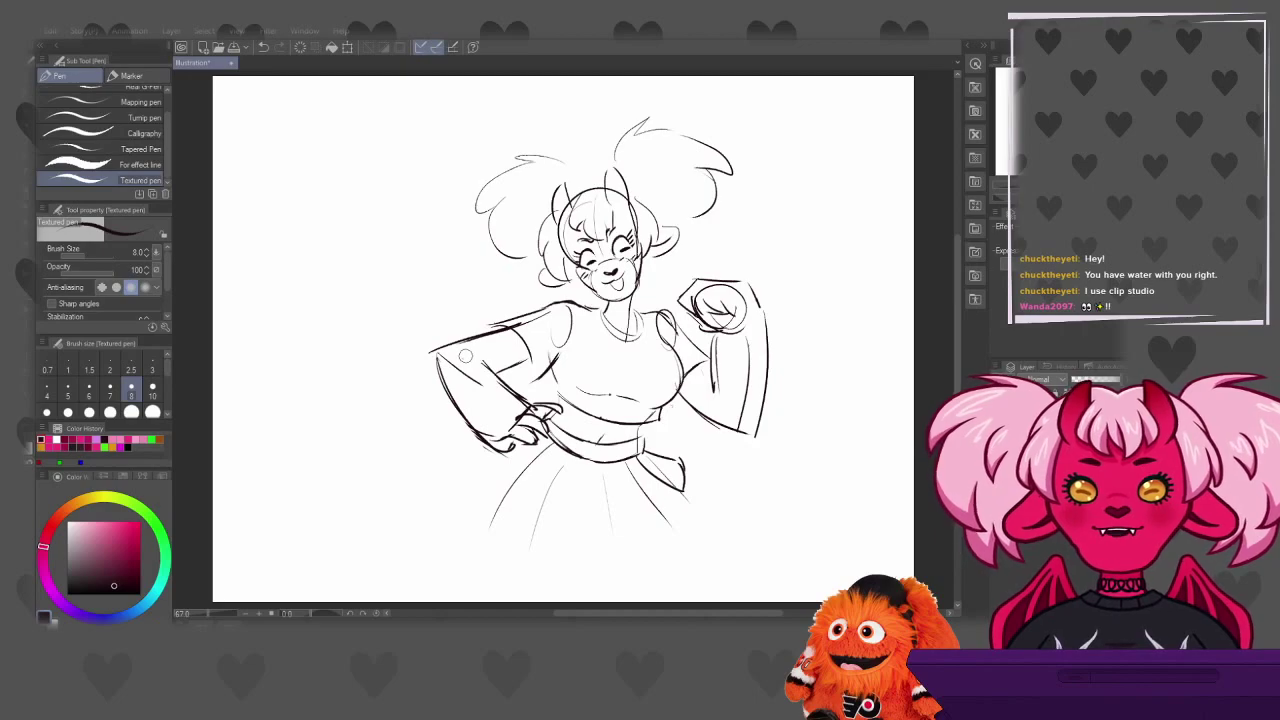
Widen the skirt with a new left side contour and close it with a wavy hem along the lower edge
{"action": "left_click_drag", "start_coordinate": [451, 503], "coordinate": [493, 452]}
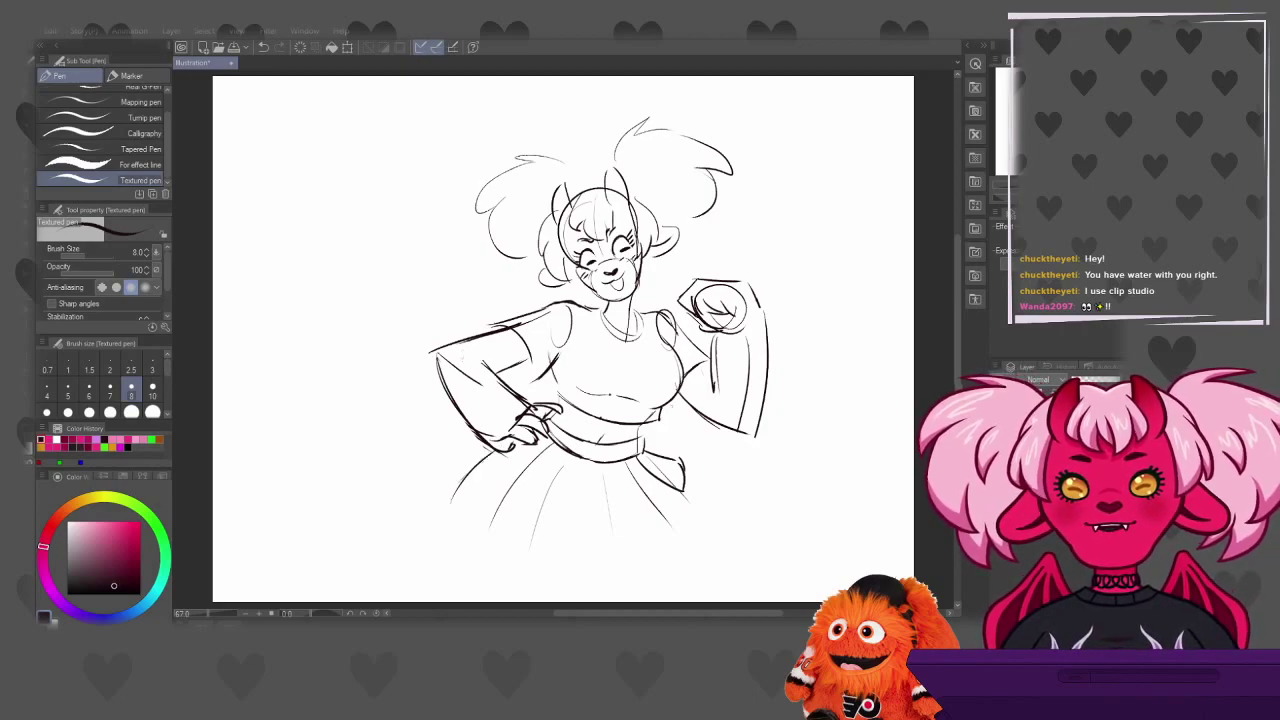
{"action": "left_click_drag", "start_coordinate": [452, 503], "coordinate": [524, 565]}
{"action": "key", "text": "ctrl+z"}
{"action": "key", "text": "ctrl+z"}
{"action": "mouse_move", "coordinate": [453, 503]}
{"action": "left_mouse_down"}
{"action": "mouse_move", "coordinate": [522, 564]}
{"action": "mouse_move", "coordinate": [680, 537]}
{"action": "mouse_move", "coordinate": [708, 506]}
{"action": "left_mouse_up"}
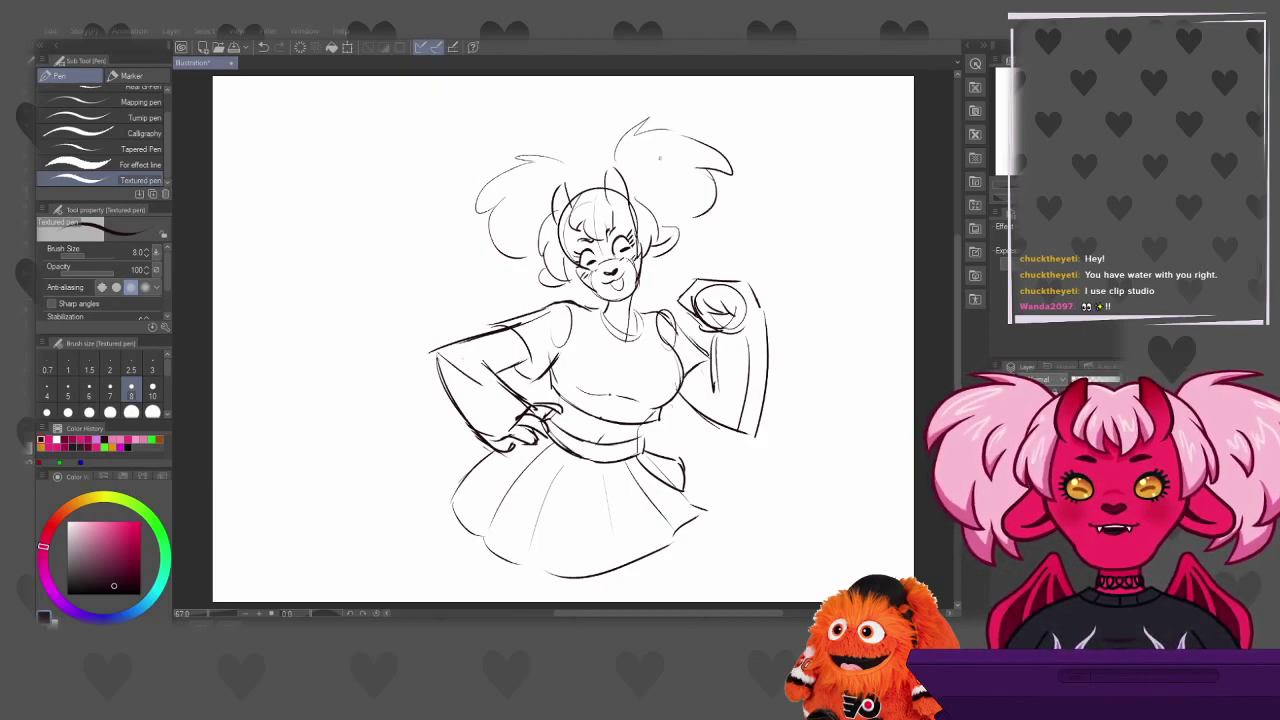
Define the sleeve cuff on the hip arm and redraw the raised forearm's outer edge as one clean contour down to the elbow
{"action": "left_click_drag", "start_coordinate": [512, 369], "coordinate": [538, 380]}
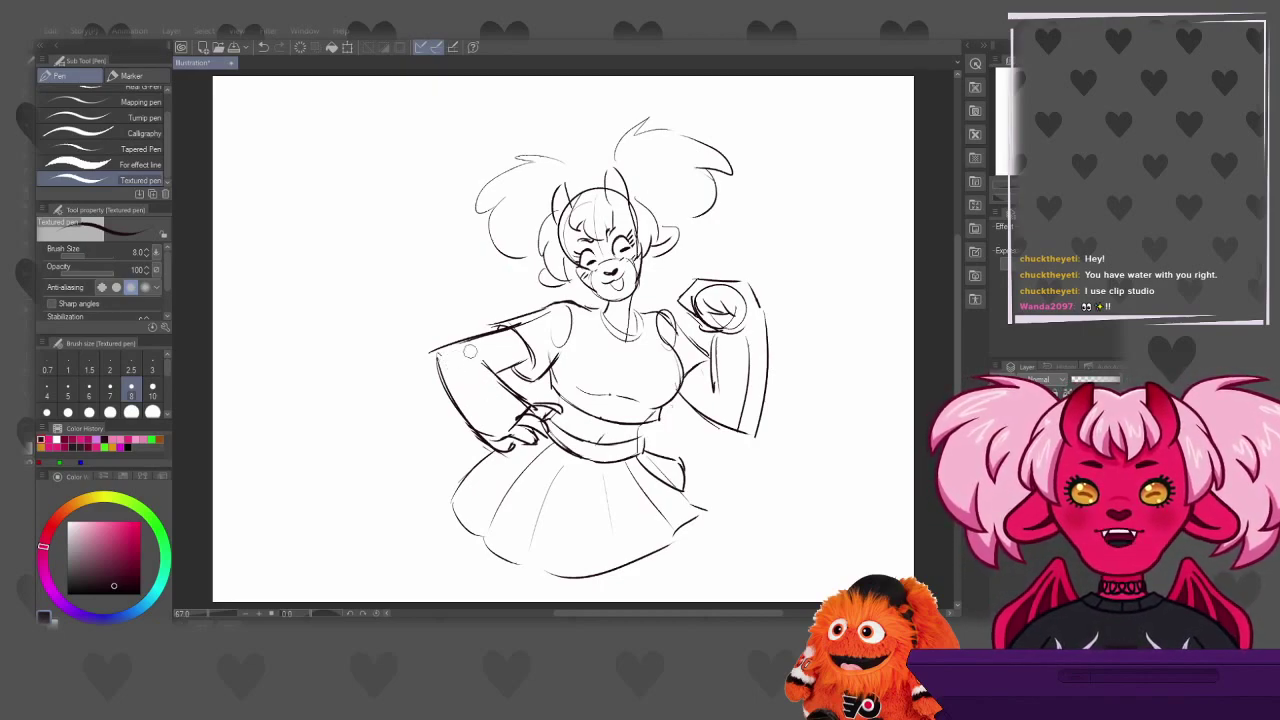
{"action": "left_click_drag", "start_coordinate": [761, 310], "coordinate": [749, 431]}
{"action": "key", "text": "ctrl+z"}
{"action": "left_click_drag", "start_coordinate": [761, 336], "coordinate": [756, 419]}
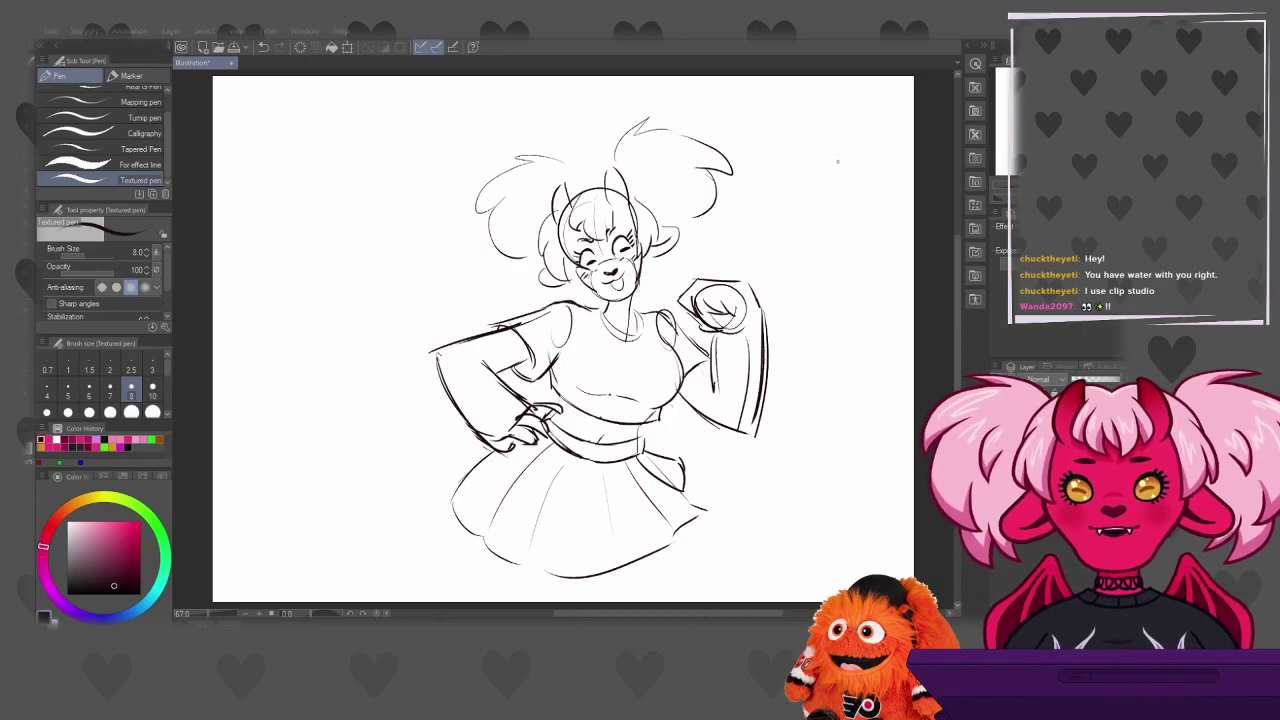
{"action": "left_click_drag", "start_coordinate": [770, 384], "coordinate": [769, 318]}
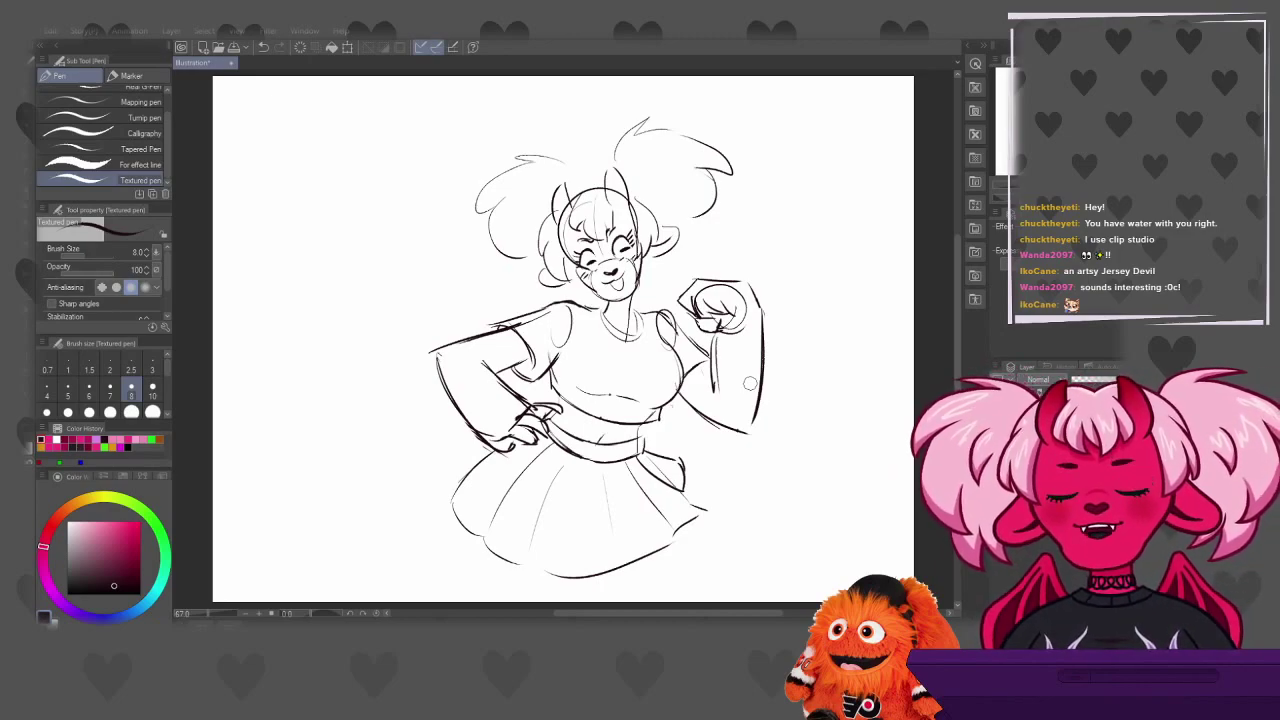
Rework the short sleeve edge of the raised arm beside the chest
{"action": "left_click_drag", "start_coordinate": [686, 373], "coordinate": [707, 354]}
{"action": "key", "text": "ctrl+z"}
{"action": "key", "text": "ctrl+z"}
{"action": "key", "text": "ctrl+z"}
{"action": "key", "text": "ctrl+z"}
{"action": "key", "text": "ctrl+z"}
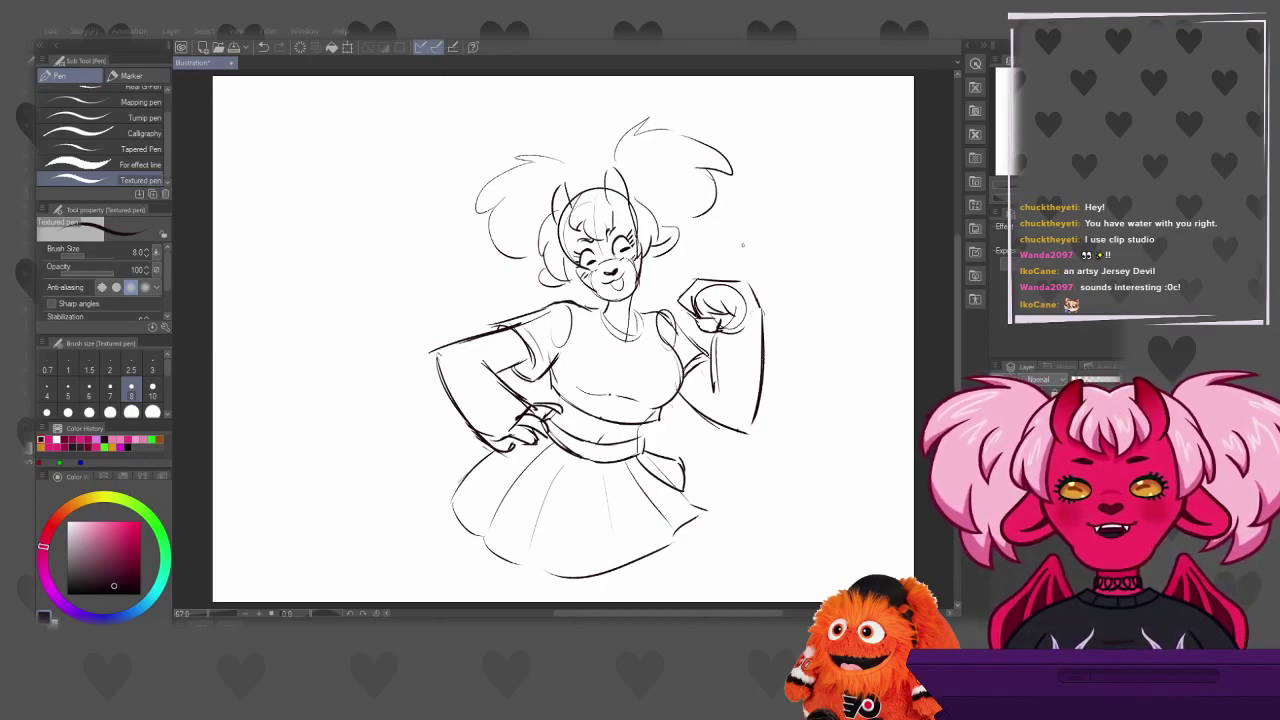
Sketch a beaded bracelet of small loops around the raised arm's wrist
{"action": "mouse_move", "coordinate": [711, 338]}
{"action": "left_mouse_down"}
{"action": "mouse_move", "coordinate": [759, 350]}
{"action": "mouse_move", "coordinate": [729, 354]}
{"action": "mouse_move", "coordinate": [760, 345]}
{"action": "mouse_move", "coordinate": [724, 336]}
{"action": "mouse_move", "coordinate": [734, 330]}
{"action": "mouse_move", "coordinate": [738, 350]}
{"action": "mouse_move", "coordinate": [718, 340]}
{"action": "mouse_move", "coordinate": [742, 344]}
{"action": "mouse_move", "coordinate": [770, 323]}
{"action": "mouse_move", "coordinate": [772, 350]}
{"action": "left_mouse_up"}
{"action": "key", "text": "ctrl+z"}
{"action": "key", "text": "ctrl+z"}
{"action": "key", "text": "ctrl+z"}
{"action": "key", "text": "ctrl+z"}
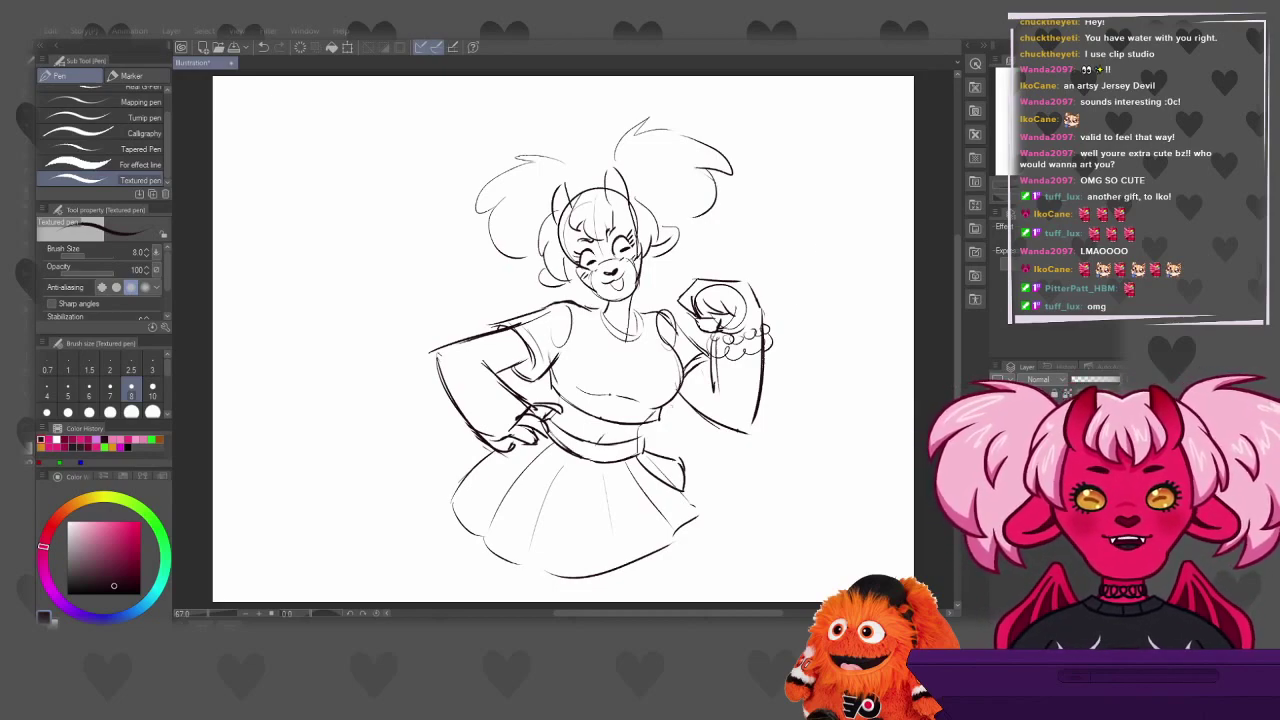
Redraw the left pigtail with a fuller contour, pointed tips and inner strands, and join its upper edge to the head
{"action": "mouse_move", "coordinate": [506, 193]}
{"action": "left_mouse_down"}
{"action": "mouse_move", "coordinate": [502, 252]}
{"action": "mouse_move", "coordinate": [543, 264]}
{"action": "left_mouse_up"}
{"action": "mouse_move", "coordinate": [518, 162]}
{"action": "left_mouse_down"}
{"action": "mouse_move", "coordinate": [476, 206]}
{"action": "mouse_move", "coordinate": [509, 172]}
{"action": "left_mouse_up"}
{"action": "key", "text": "ctrl+z"}
{"action": "key", "text": "ctrl+z"}
{"action": "key", "text": "ctrl+z"}
{"action": "key", "text": "ctrl+z"}
{"action": "key", "text": "ctrl+z"}
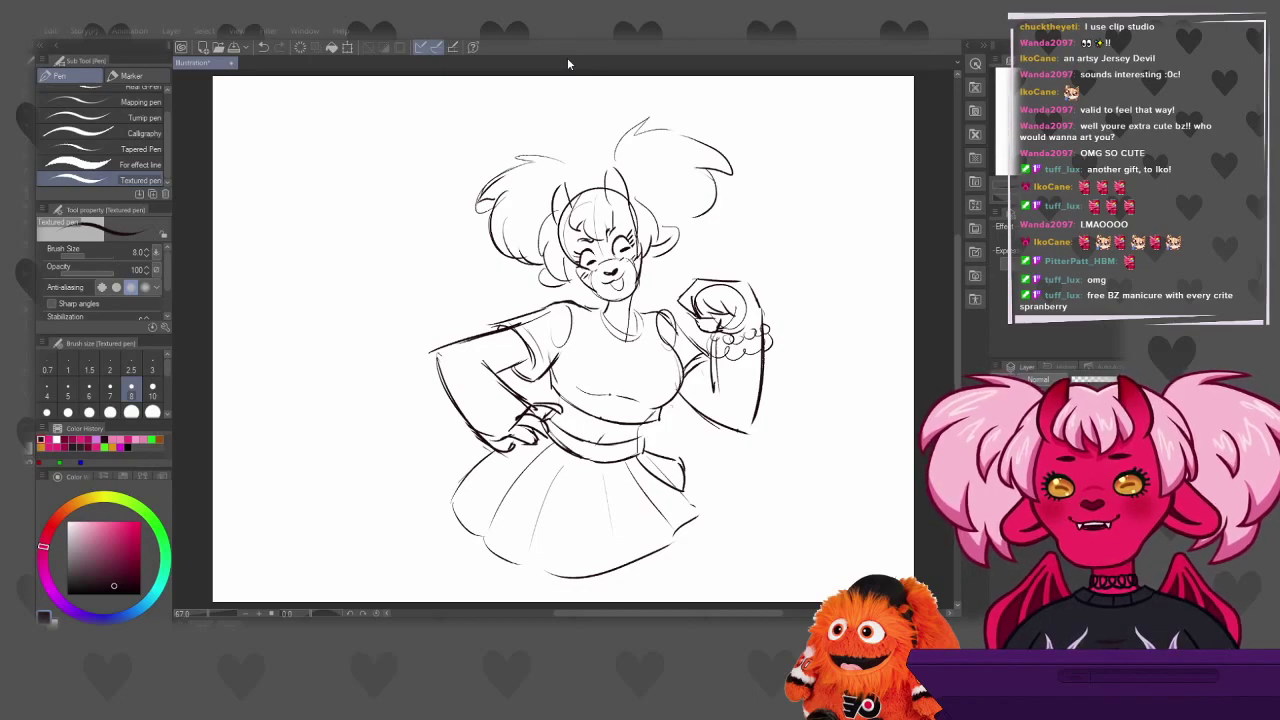
{"action": "mouse_move", "coordinate": [534, 160]}
{"action": "left_mouse_down"}
{"action": "mouse_move", "coordinate": [510, 166]}
{"action": "mouse_move", "coordinate": [569, 169]}
{"action": "left_mouse_up"}
{"action": "key", "text": "ctrl+z"}
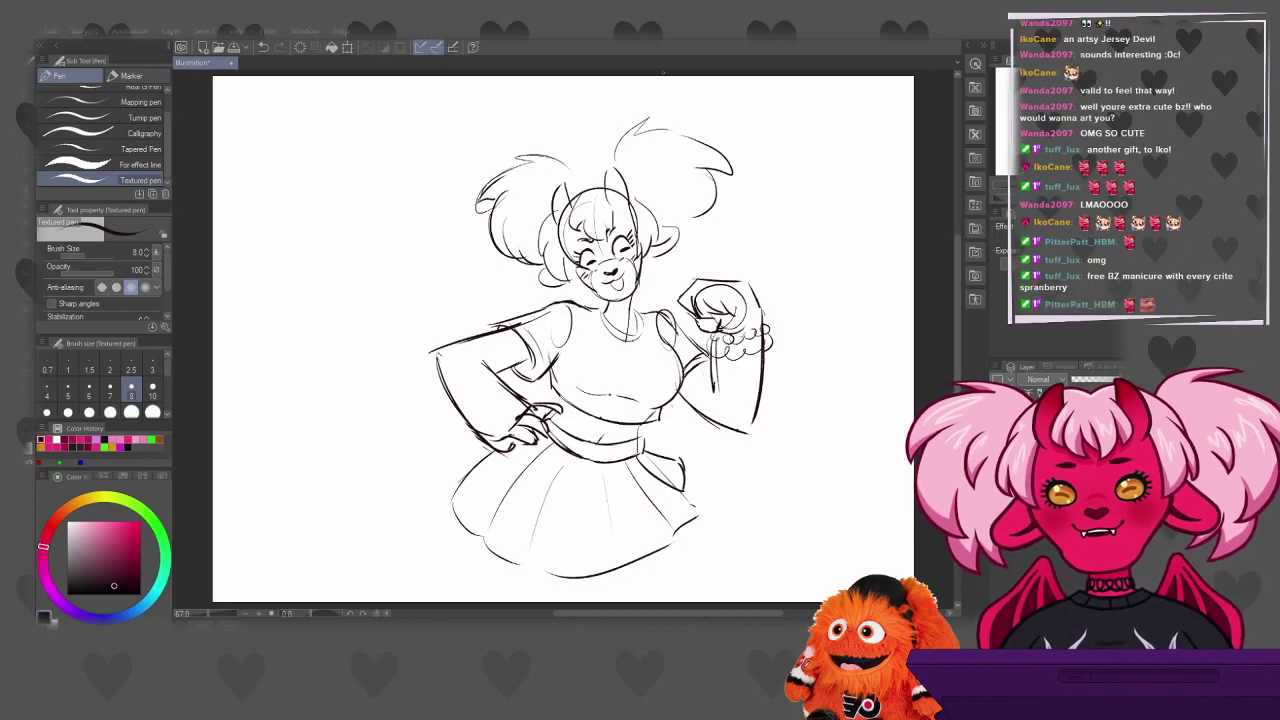
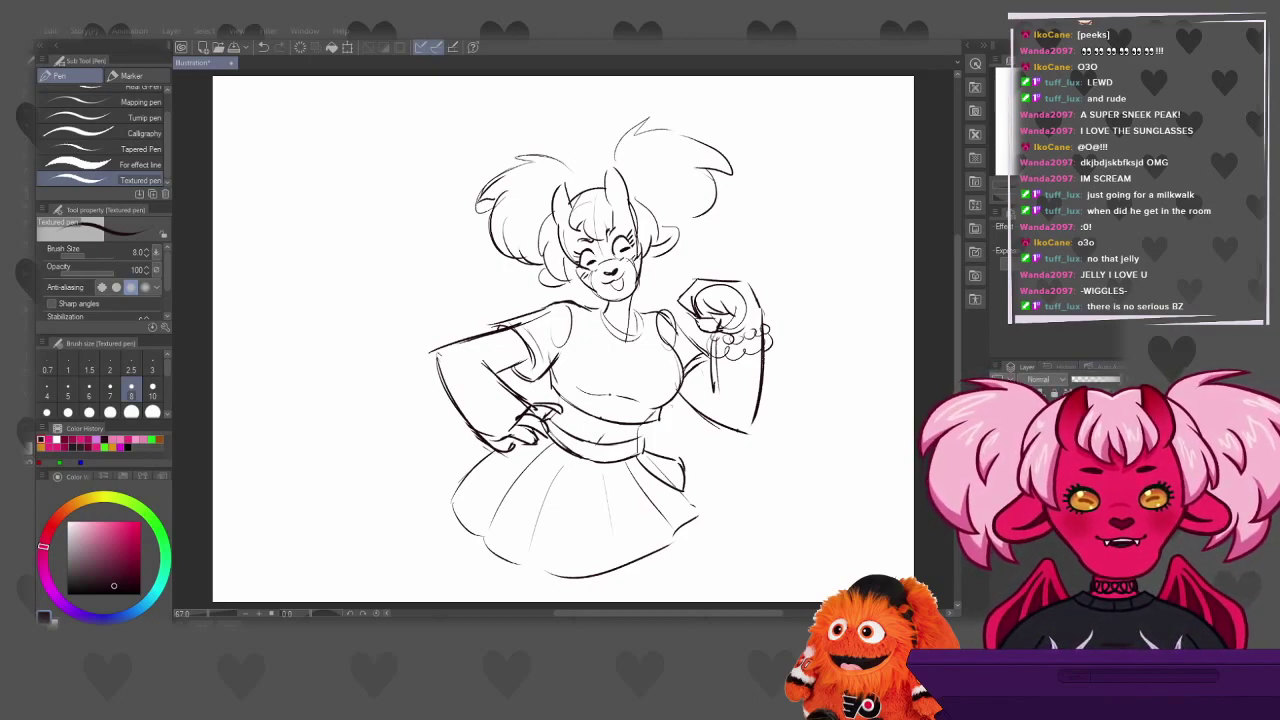
Lower the sketch layer's opacity and sample the reference character's crimson skin colour for the Gouache brush
{"action": "left_click_drag", "start_coordinate": [1121, 381], "coordinate": [1089, 383]}
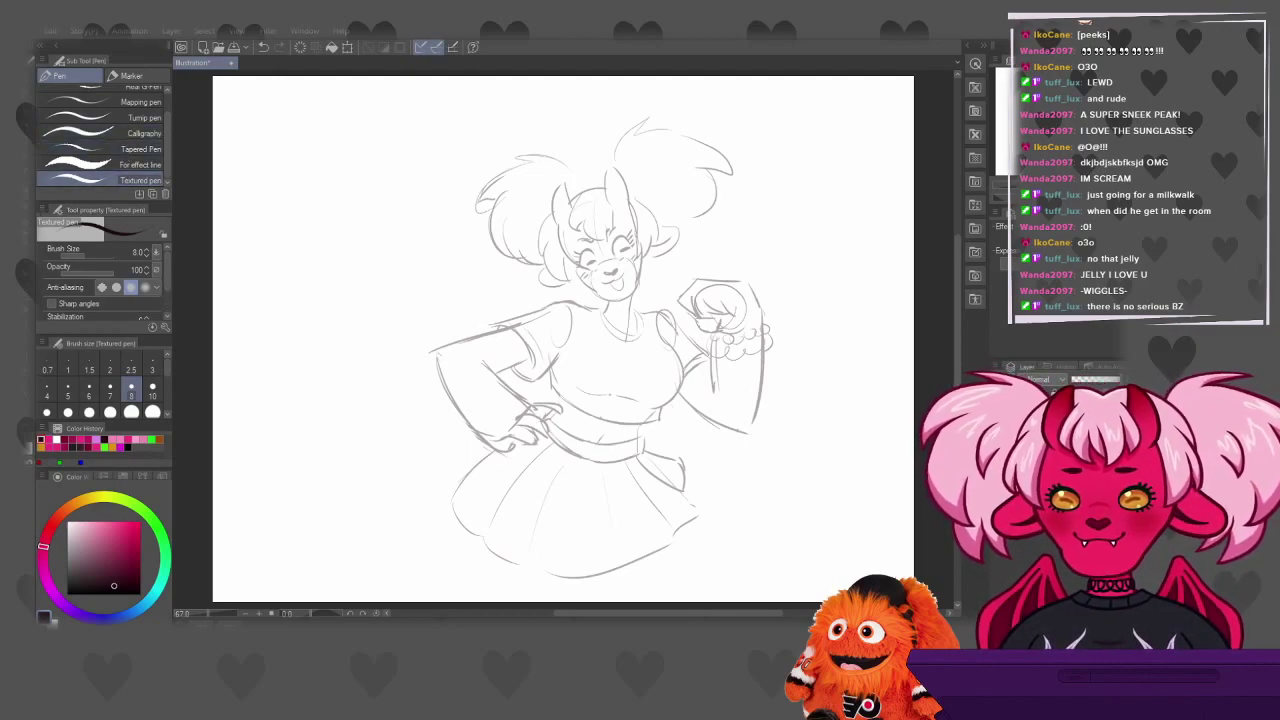
{"action": "key", "text": "b"}
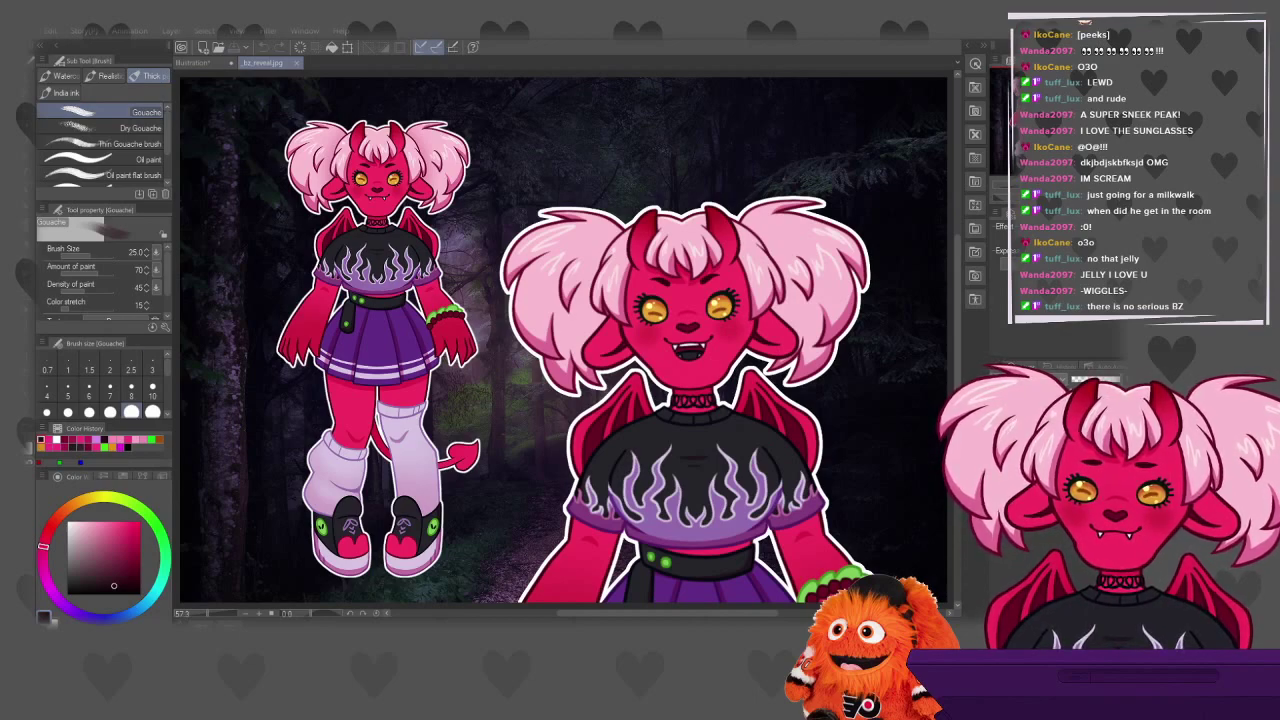
{"action": "left_click", "coordinate": [410, 386], "text": "alt"}
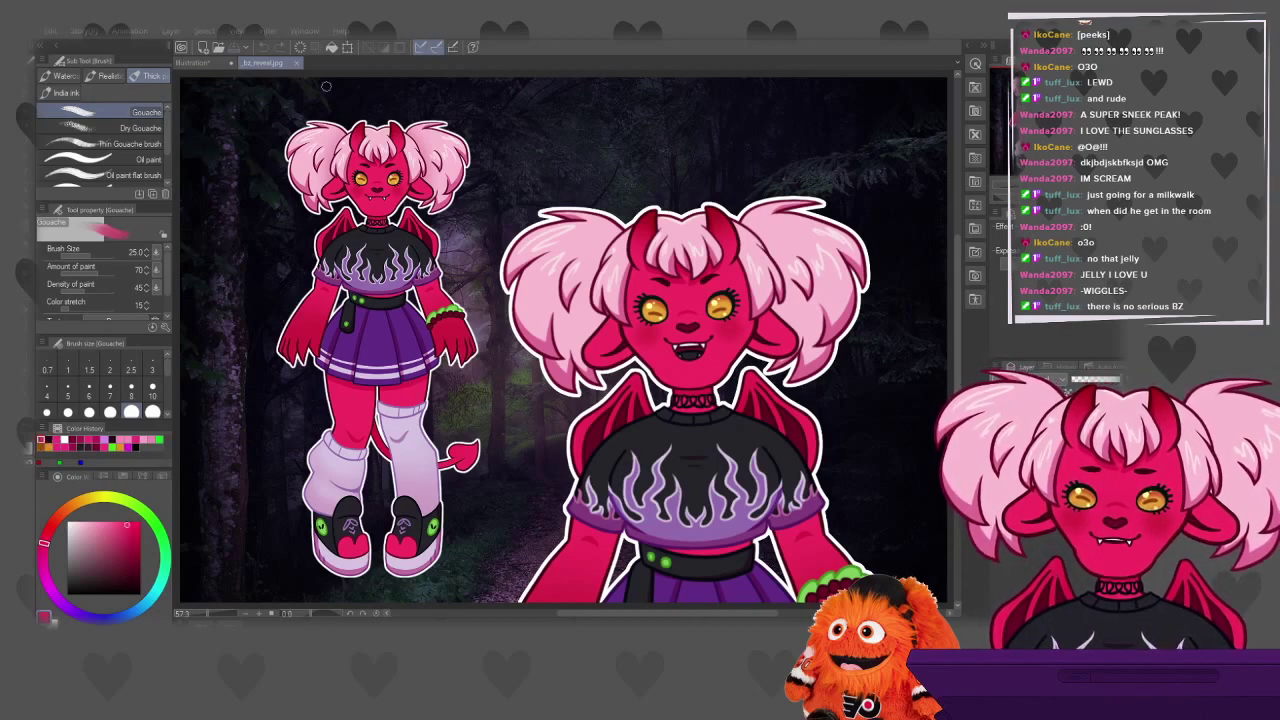
{"action": "left_click", "coordinate": [196, 63]}
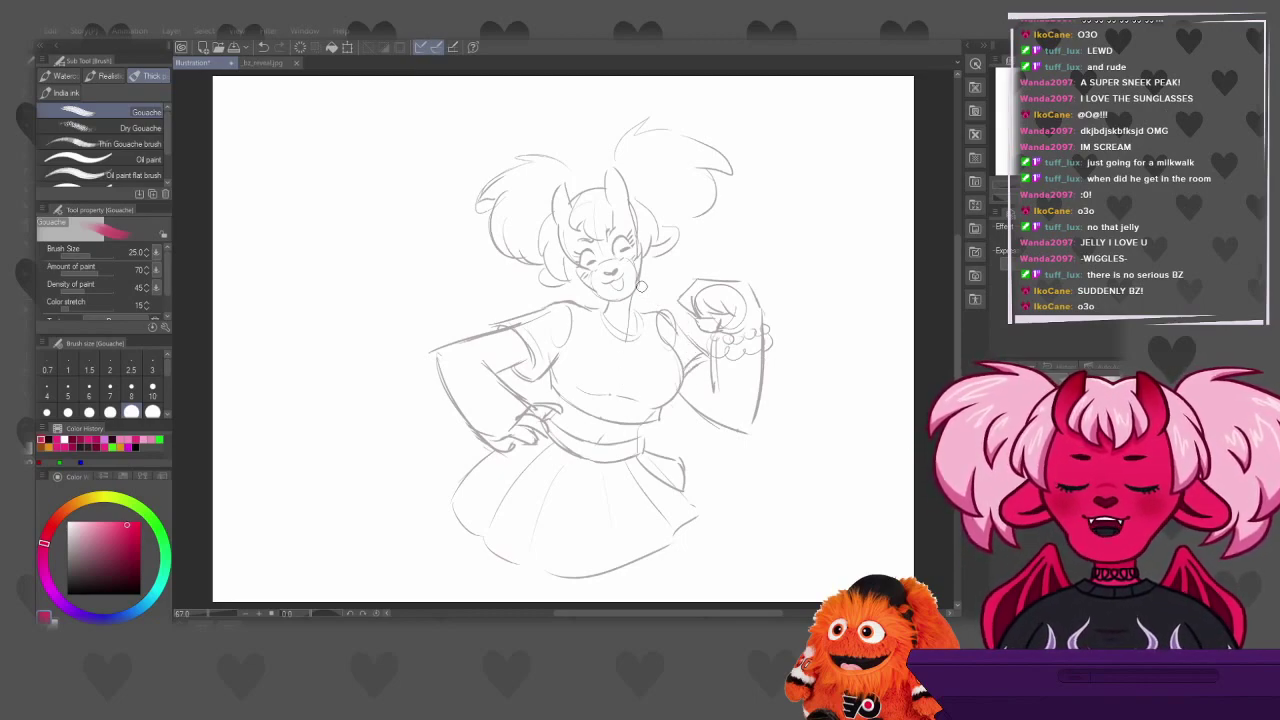
Block in the raised arm in crimson from the elbow up to the bracelet, keeping to the sketched contour
{"action": "mouse_move", "coordinate": [677, 385]}
{"action": "left_mouse_down"}
{"action": "mouse_move", "coordinate": [707, 411]}
{"action": "mouse_move", "coordinate": [745, 422]}
{"action": "left_mouse_up"}
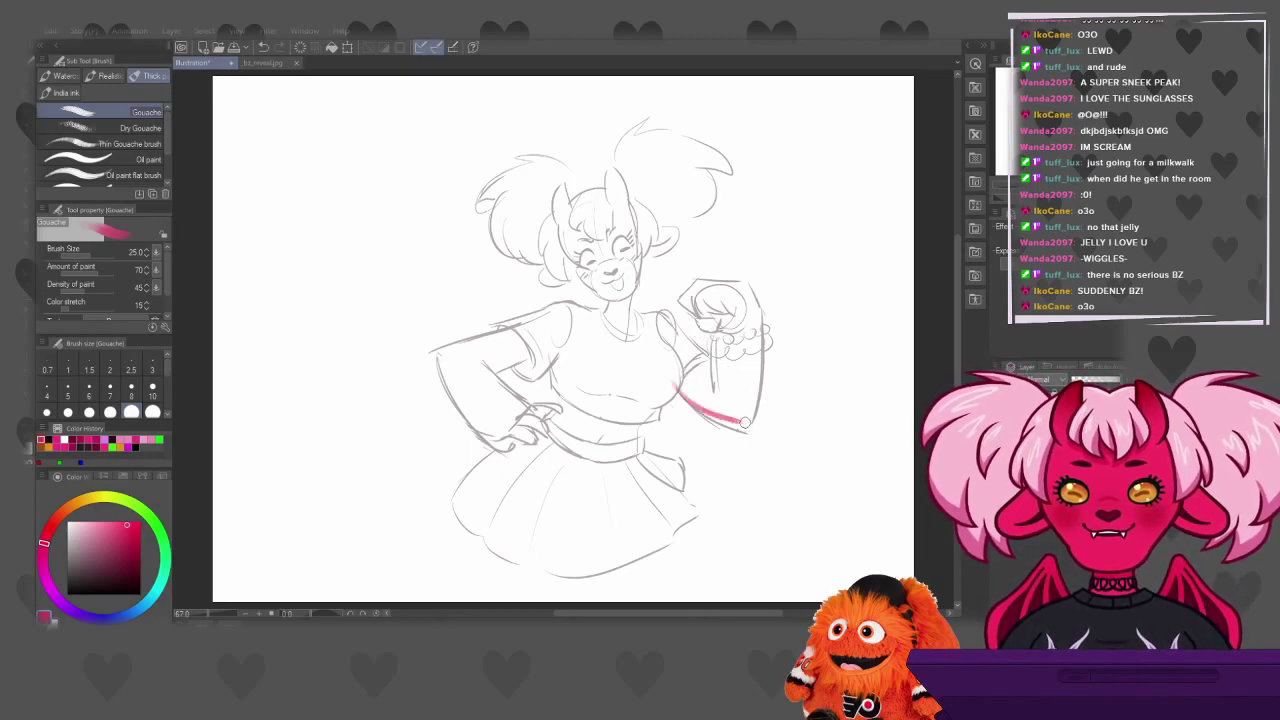
{"action": "key", "text": "ctrl+z"}
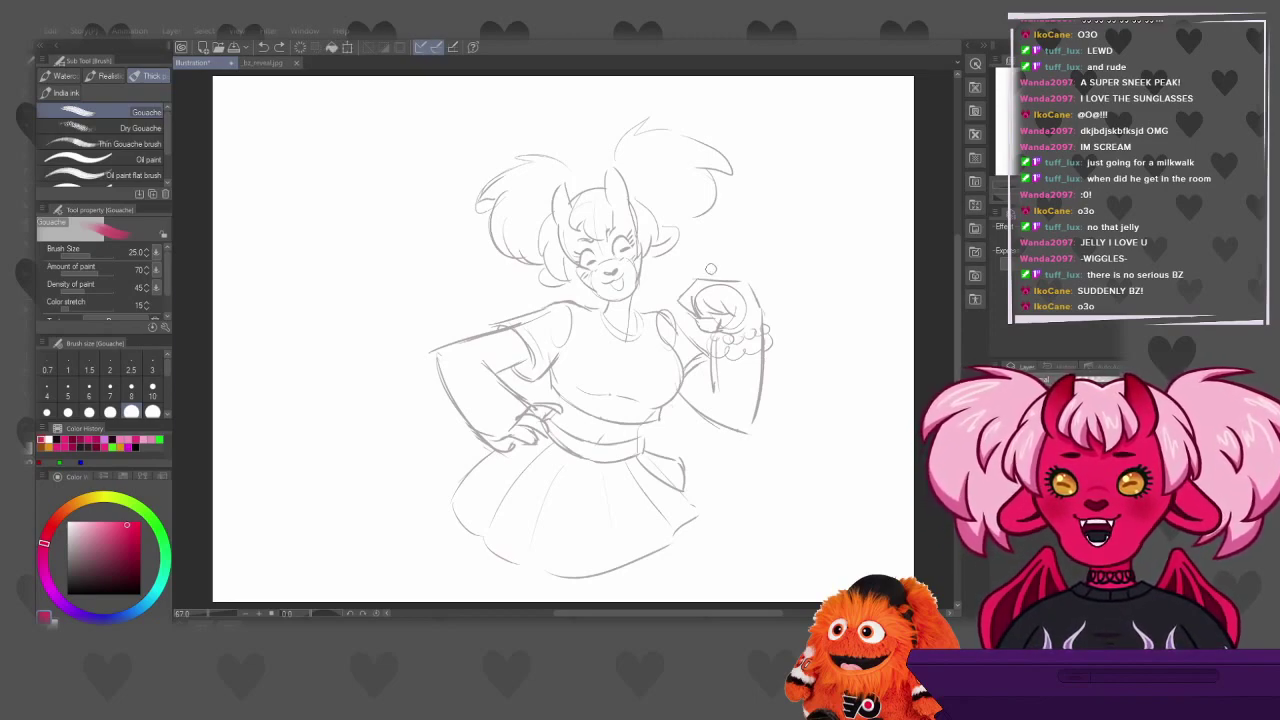
{"action": "left_click_drag", "start_coordinate": [668, 370], "coordinate": [748, 431]}
{"action": "mouse_move", "coordinate": [761, 360]}
{"action": "left_mouse_down"}
{"action": "mouse_move", "coordinate": [751, 415]}
{"action": "mouse_move", "coordinate": [757, 325]}
{"action": "left_mouse_up"}
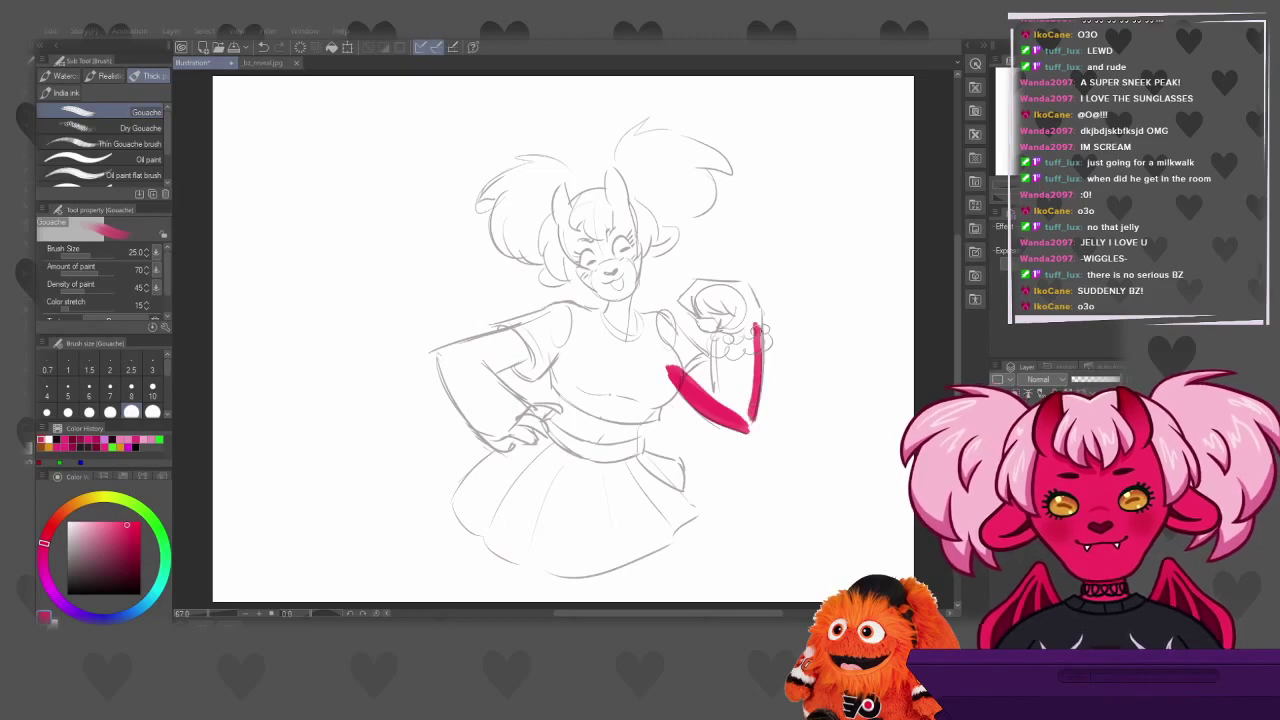
{"action": "key", "text": "ctrl+z"}
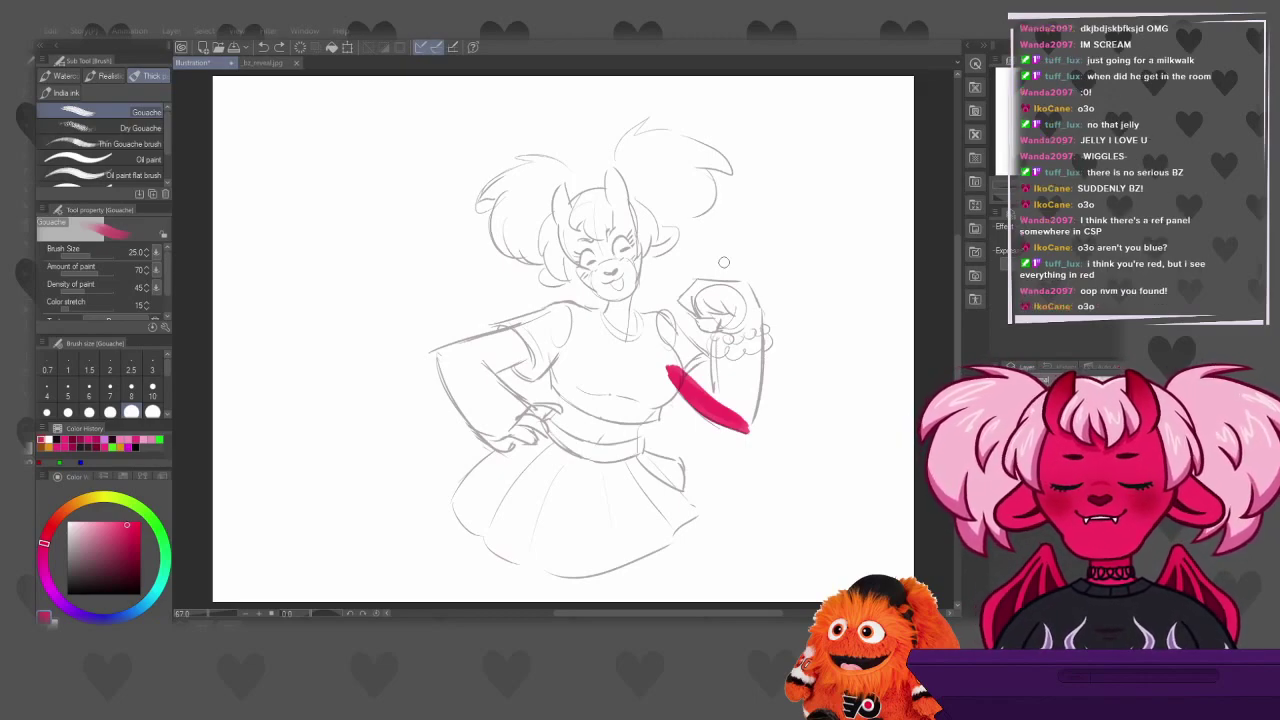
{"action": "mouse_move", "coordinate": [703, 386]}
{"action": "left_mouse_down"}
{"action": "mouse_move", "coordinate": [690, 395]}
{"action": "mouse_move", "coordinate": [700, 360]}
{"action": "mouse_move", "coordinate": [716, 366]}
{"action": "mouse_move", "coordinate": [714, 385]}
{"action": "mouse_move", "coordinate": [684, 373]}
{"action": "mouse_move", "coordinate": [722, 405]}
{"action": "mouse_move", "coordinate": [728, 366]}
{"action": "left_mouse_up"}
{"action": "key", "text": "ctrl+z"}
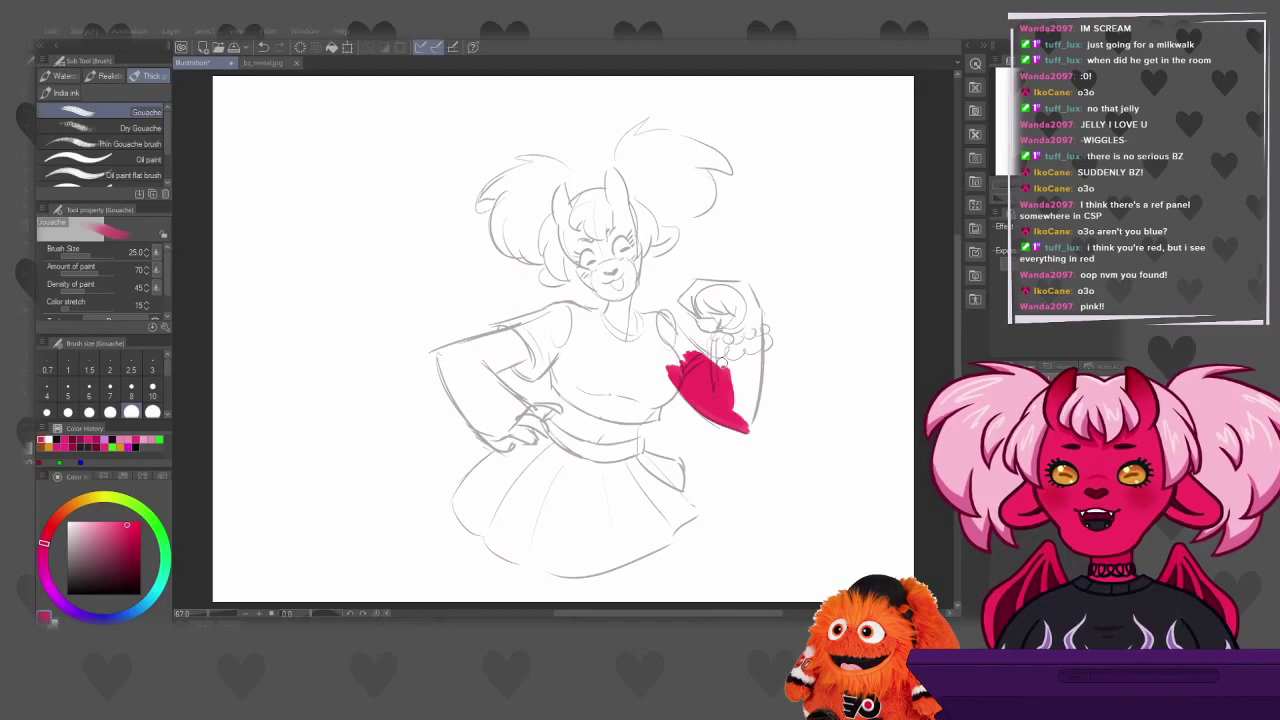
{"action": "mouse_move", "coordinate": [730, 385]}
{"action": "left_mouse_down"}
{"action": "mouse_move", "coordinate": [719, 340]}
{"action": "mouse_move", "coordinate": [736, 412]}
{"action": "mouse_move", "coordinate": [740, 345]}
{"action": "mouse_move", "coordinate": [750, 410]}
{"action": "left_mouse_up"}
{"action": "left_click_drag", "start_coordinate": [746, 340], "coordinate": [748, 410]}
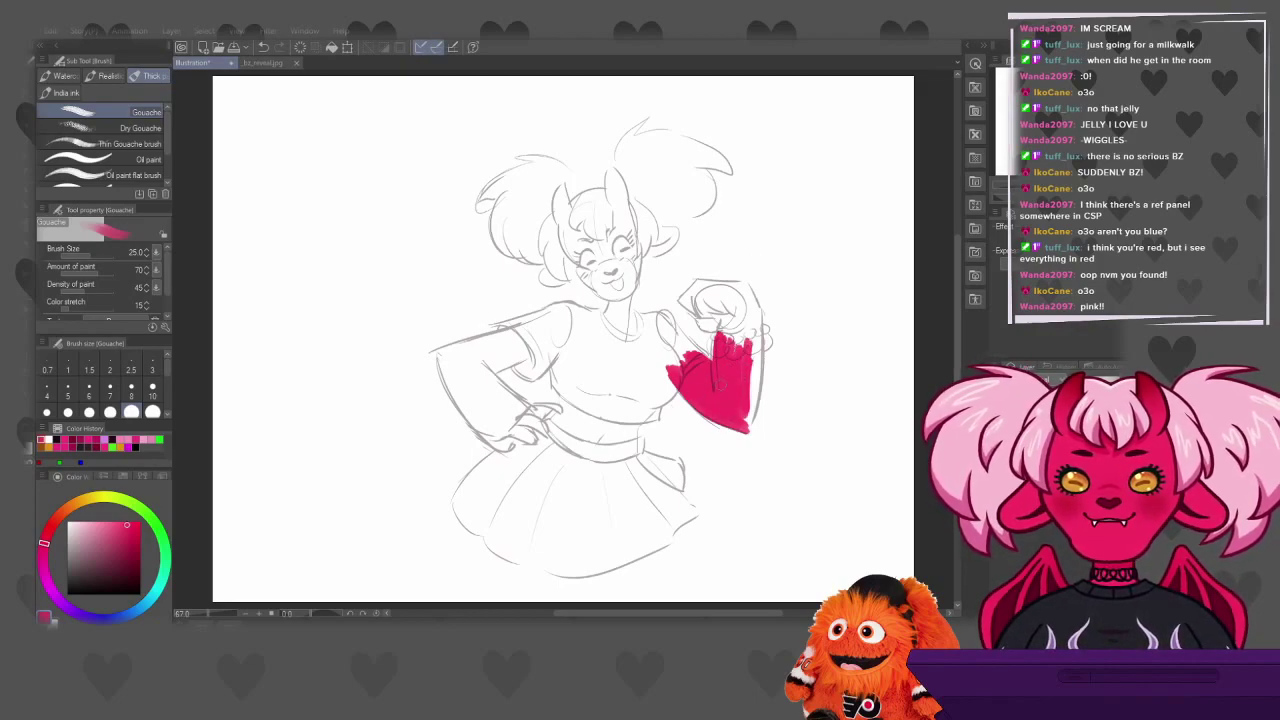
{"action": "mouse_move", "coordinate": [748, 352]}
{"action": "left_mouse_down"}
{"action": "mouse_move", "coordinate": [750, 430]}
{"action": "mouse_move", "coordinate": [760, 334]}
{"action": "mouse_move", "coordinate": [748, 348]}
{"action": "mouse_move", "coordinate": [754, 328]}
{"action": "mouse_move", "coordinate": [734, 310]}
{"action": "mouse_move", "coordinate": [748, 340]}
{"action": "mouse_move", "coordinate": [756, 300]}
{"action": "mouse_move", "coordinate": [756, 350]}
{"action": "left_mouse_up"}
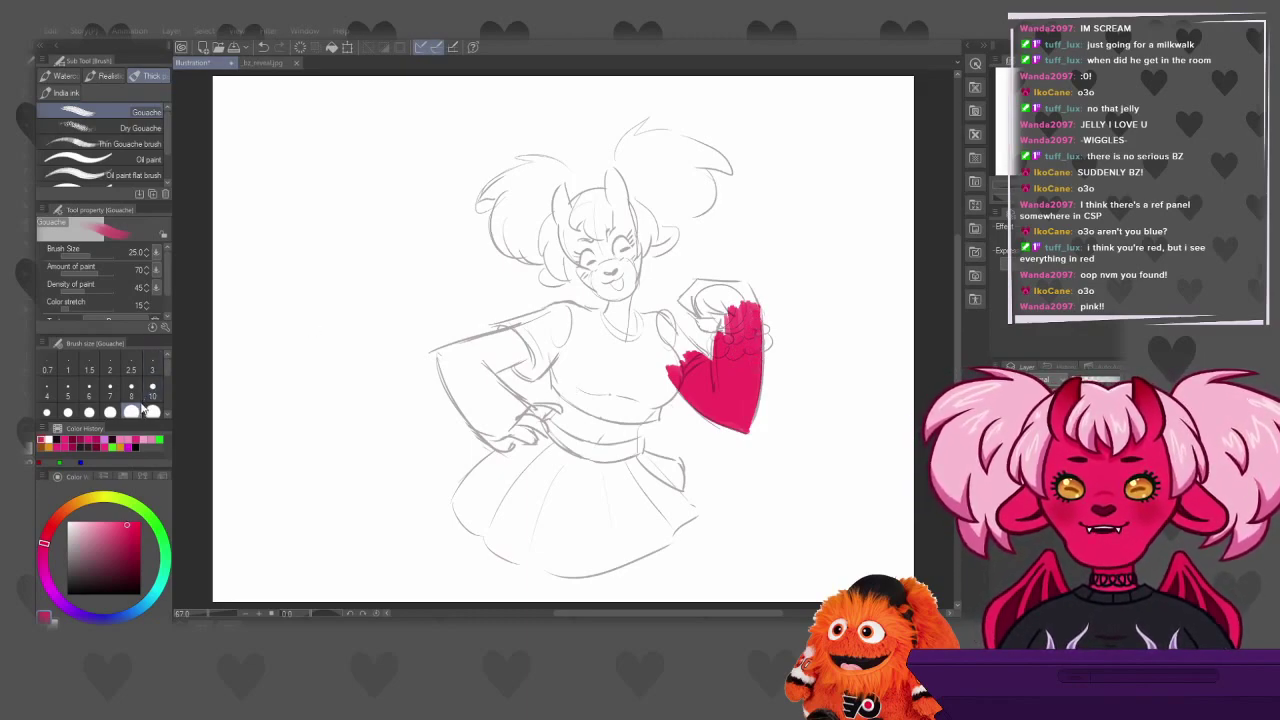
Set the Gouache brush size to 30 and fill the raised fist and wrist in crimson
{"action": "scroll", "coordinate": [145, 390], "scroll_direction": "down", "scroll_amount": 2}
{"action": "left_click", "coordinate": [151, 362]}
{"action": "mouse_move", "coordinate": [700, 314]}
{"action": "left_mouse_down"}
{"action": "mouse_move", "coordinate": [718, 324]}
{"action": "mouse_move", "coordinate": [712, 306]}
{"action": "mouse_move", "coordinate": [684, 304]}
{"action": "mouse_move", "coordinate": [704, 284]}
{"action": "left_mouse_up"}
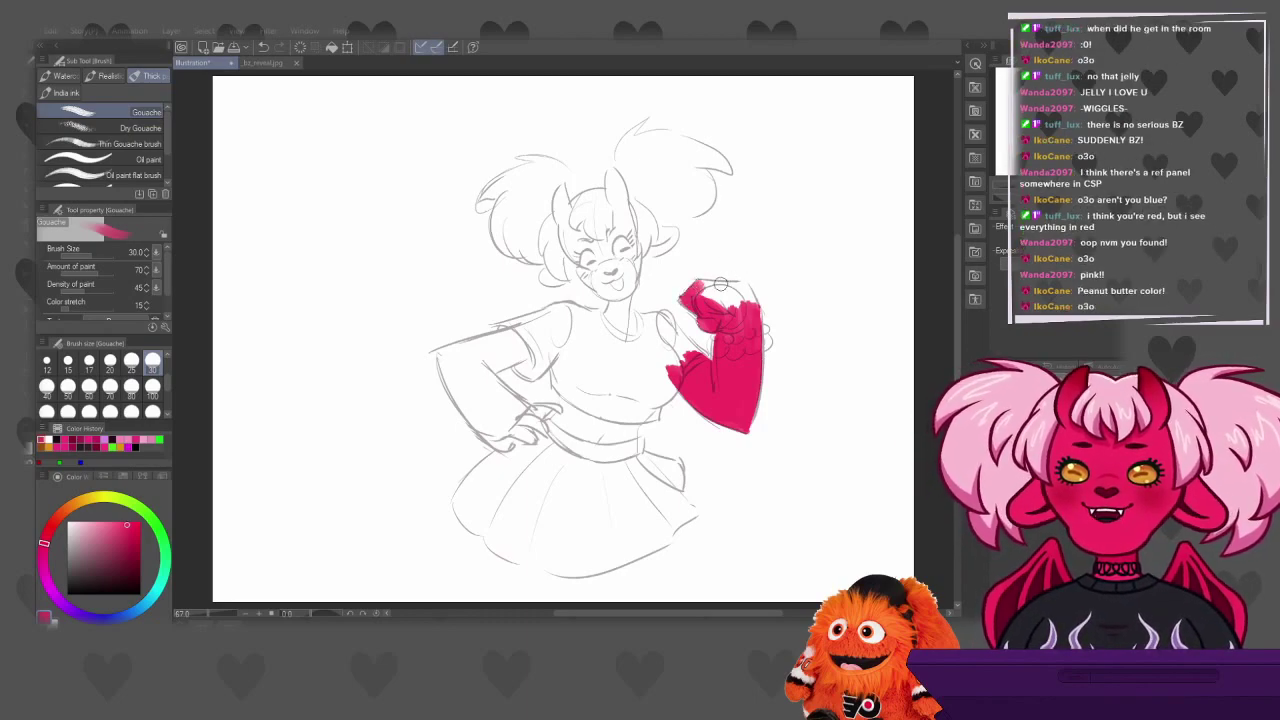
{"action": "mouse_move", "coordinate": [716, 298]}
{"action": "left_mouse_down"}
{"action": "mouse_move", "coordinate": [698, 284]}
{"action": "mouse_move", "coordinate": [756, 296]}
{"action": "left_mouse_up"}
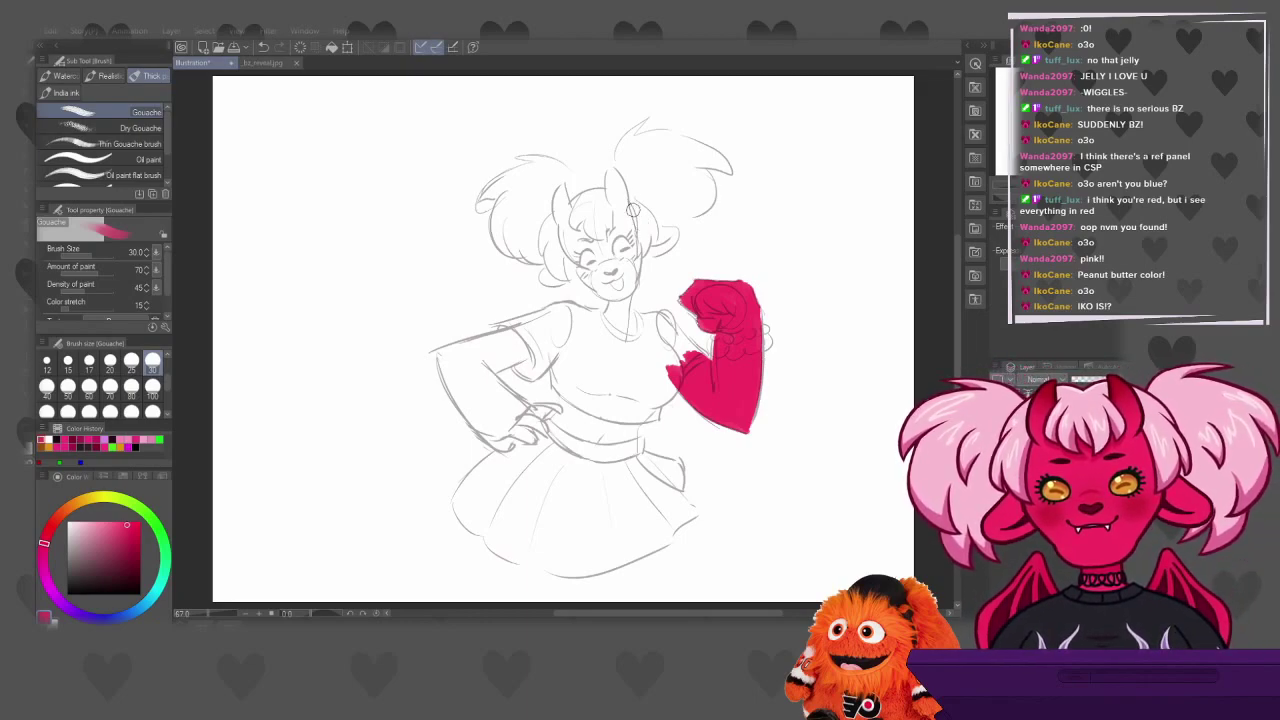
Paint the face and both horns in crimson, following the sketched outlines
{"action": "mouse_move", "coordinate": [630, 198]}
{"action": "left_mouse_down"}
{"action": "mouse_move", "coordinate": [644, 252]}
{"action": "mouse_move", "coordinate": [586, 264]}
{"action": "mouse_move", "coordinate": [580, 250]}
{"action": "mouse_move", "coordinate": [620, 290]}
{"action": "mouse_move", "coordinate": [632, 276]}
{"action": "mouse_move", "coordinate": [582, 222]}
{"action": "mouse_move", "coordinate": [625, 245]}
{"action": "mouse_move", "coordinate": [610, 240]}
{"action": "mouse_move", "coordinate": [626, 244]}
{"action": "mouse_move", "coordinate": [628, 215]}
{"action": "mouse_move", "coordinate": [636, 278]}
{"action": "mouse_move", "coordinate": [636, 245]}
{"action": "left_mouse_up"}
{"action": "key", "text": "ctrl+z"}
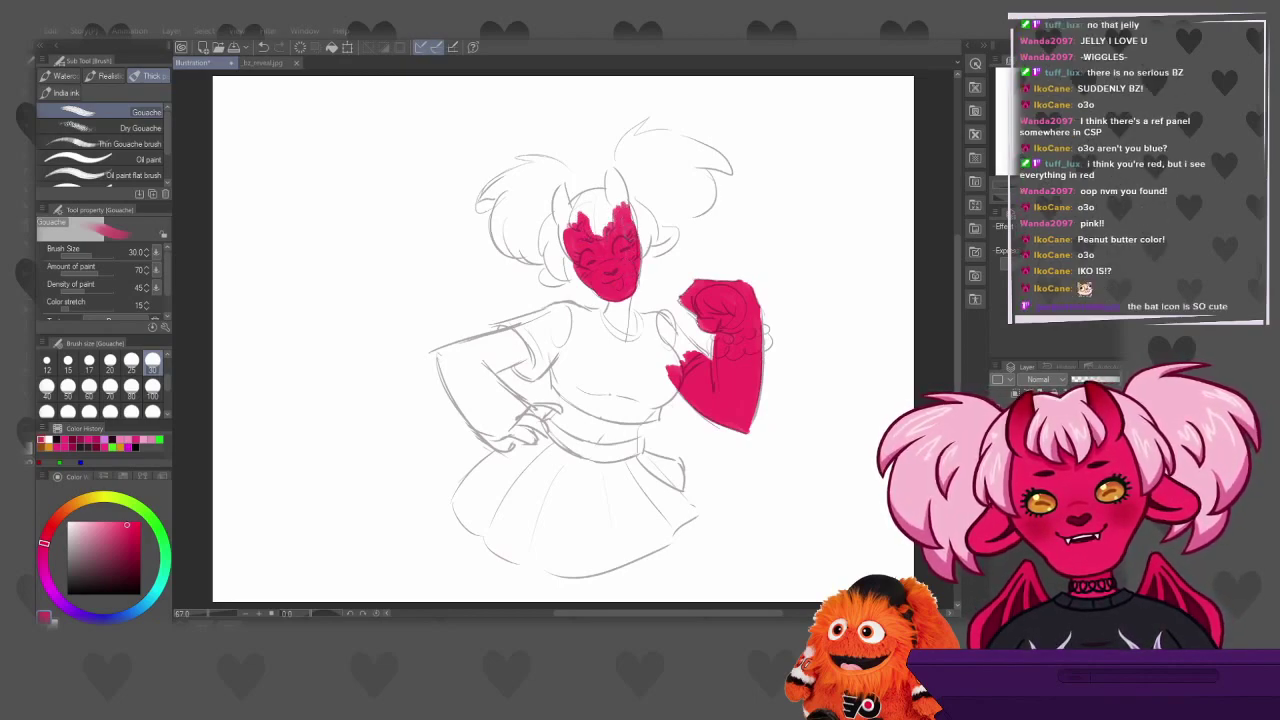
{"action": "mouse_move", "coordinate": [610, 180]}
{"action": "left_mouse_down"}
{"action": "mouse_move", "coordinate": [618, 210]}
{"action": "mouse_move", "coordinate": [611, 175]}
{"action": "left_mouse_up"}
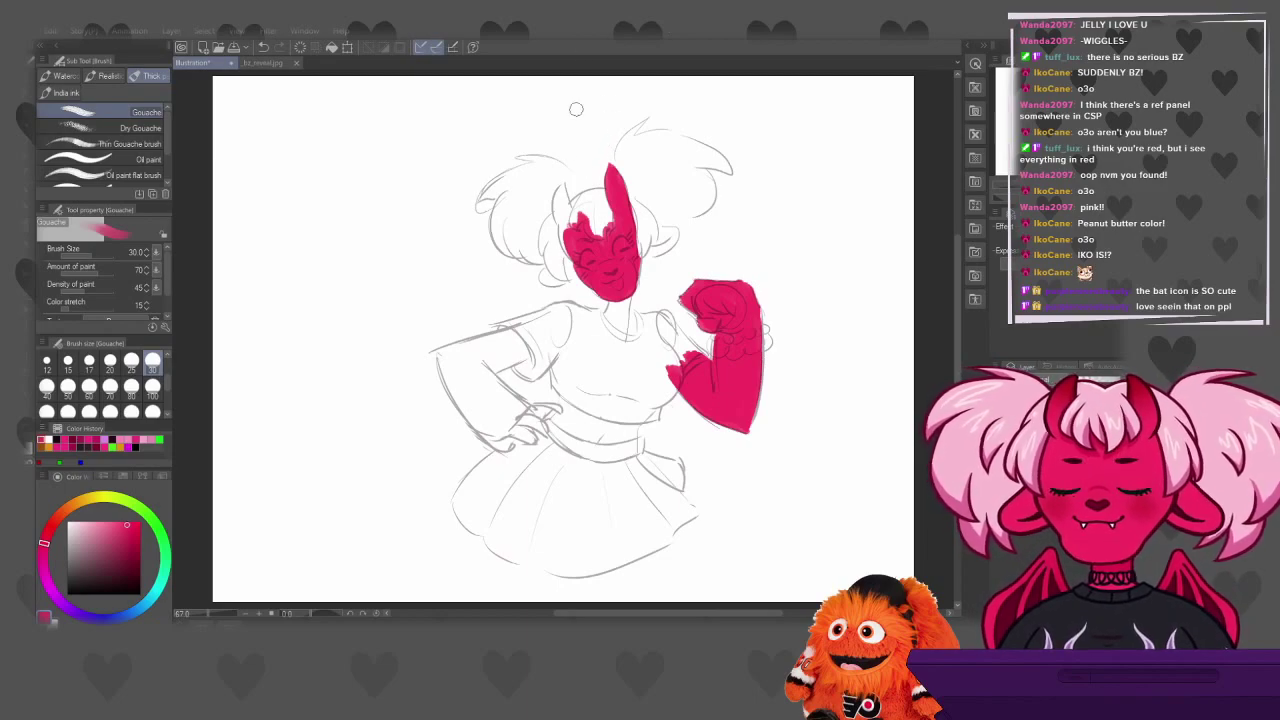
{"action": "mouse_move", "coordinate": [560, 218]}
{"action": "left_mouse_down"}
{"action": "mouse_move", "coordinate": [568, 255]}
{"action": "mouse_move", "coordinate": [564, 240]}
{"action": "left_mouse_up"}
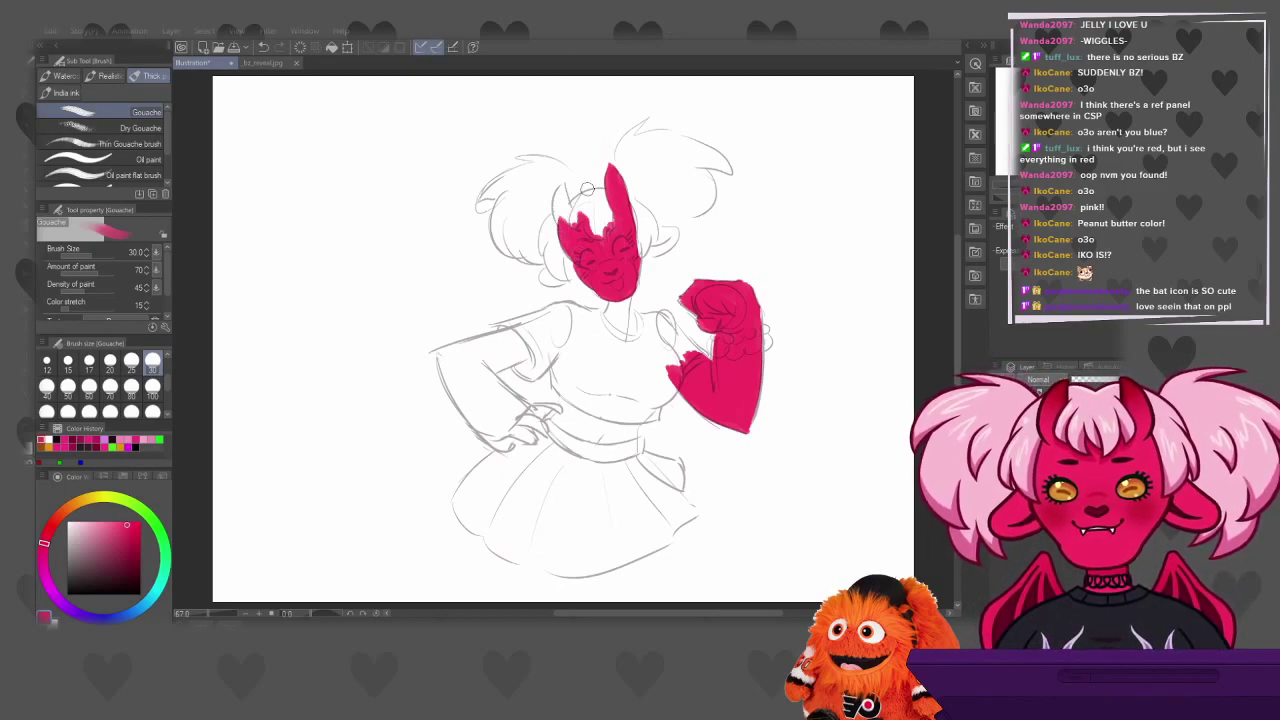
{"action": "key", "text": "ctrl+z"}
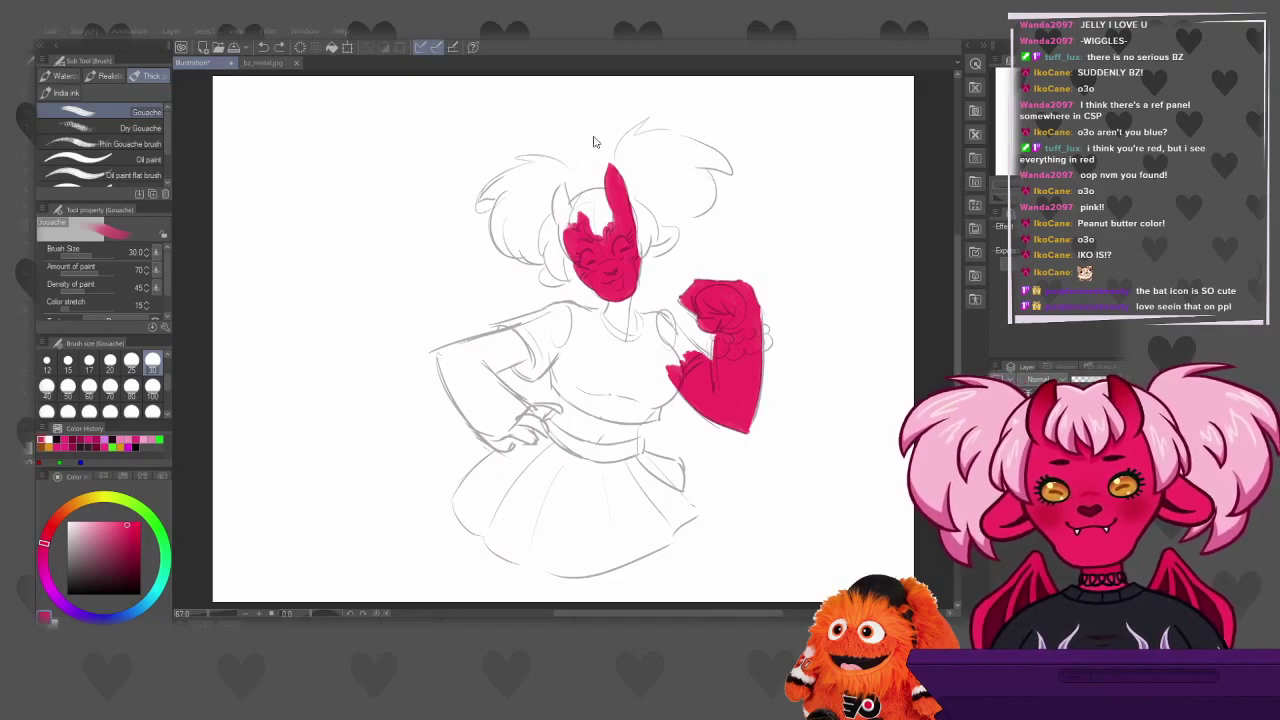
{"action": "mouse_move", "coordinate": [555, 199]}
{"action": "left_mouse_down"}
{"action": "mouse_move", "coordinate": [562, 226]}
{"action": "mouse_move", "coordinate": [569, 181]}
{"action": "left_mouse_up"}
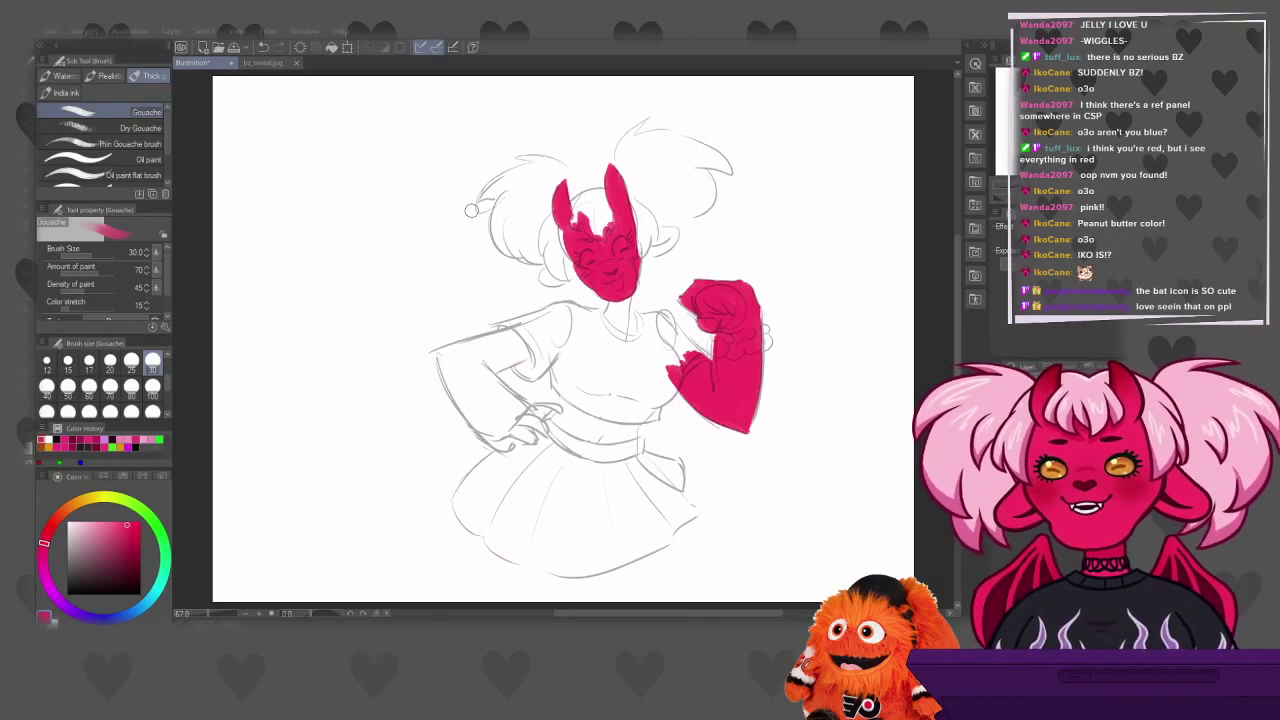
Lay the first crimson strokes on the hip arm's forearm and fill the ear on the raised-fist side
{"action": "mouse_move", "coordinate": [446, 368]}
{"action": "left_mouse_down"}
{"action": "mouse_move", "coordinate": [488, 428]}
{"action": "mouse_move", "coordinate": [448, 372]}
{"action": "mouse_move", "coordinate": [478, 410]}
{"action": "left_mouse_up"}
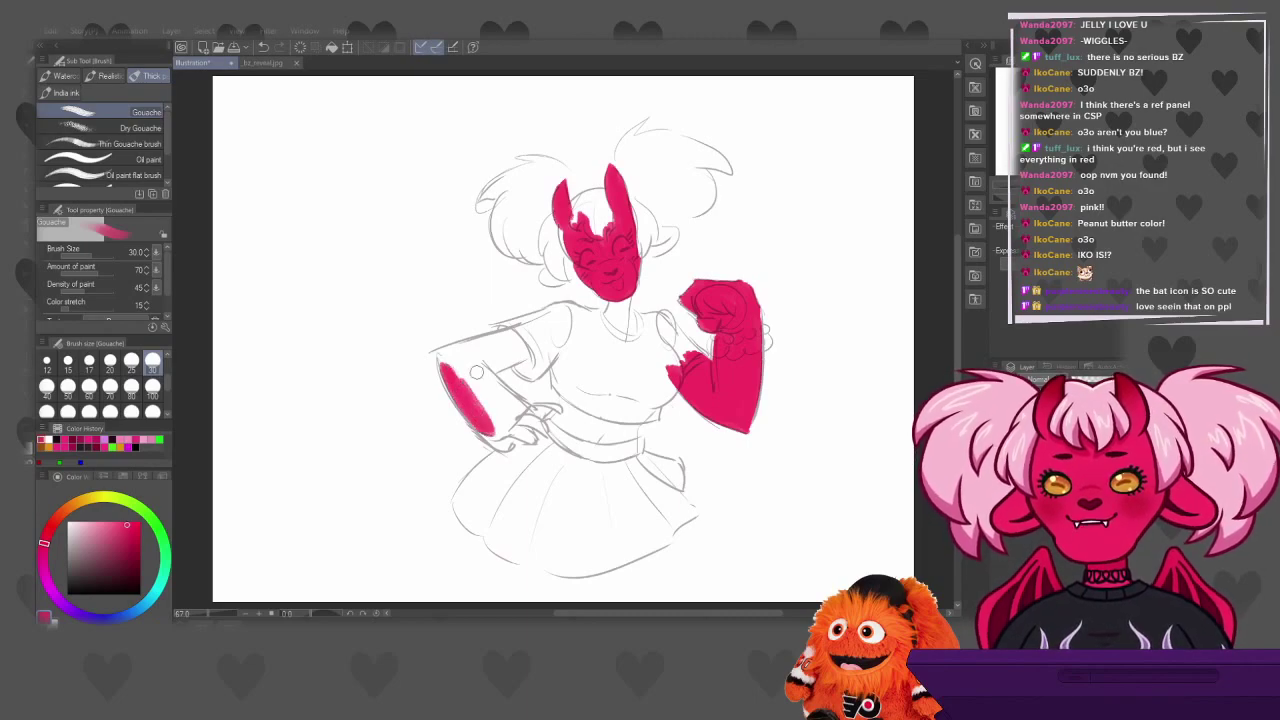
{"action": "mouse_move", "coordinate": [476, 372]}
{"action": "left_mouse_down"}
{"action": "mouse_move", "coordinate": [486, 415]}
{"action": "mouse_move", "coordinate": [470, 372]}
{"action": "left_mouse_up"}
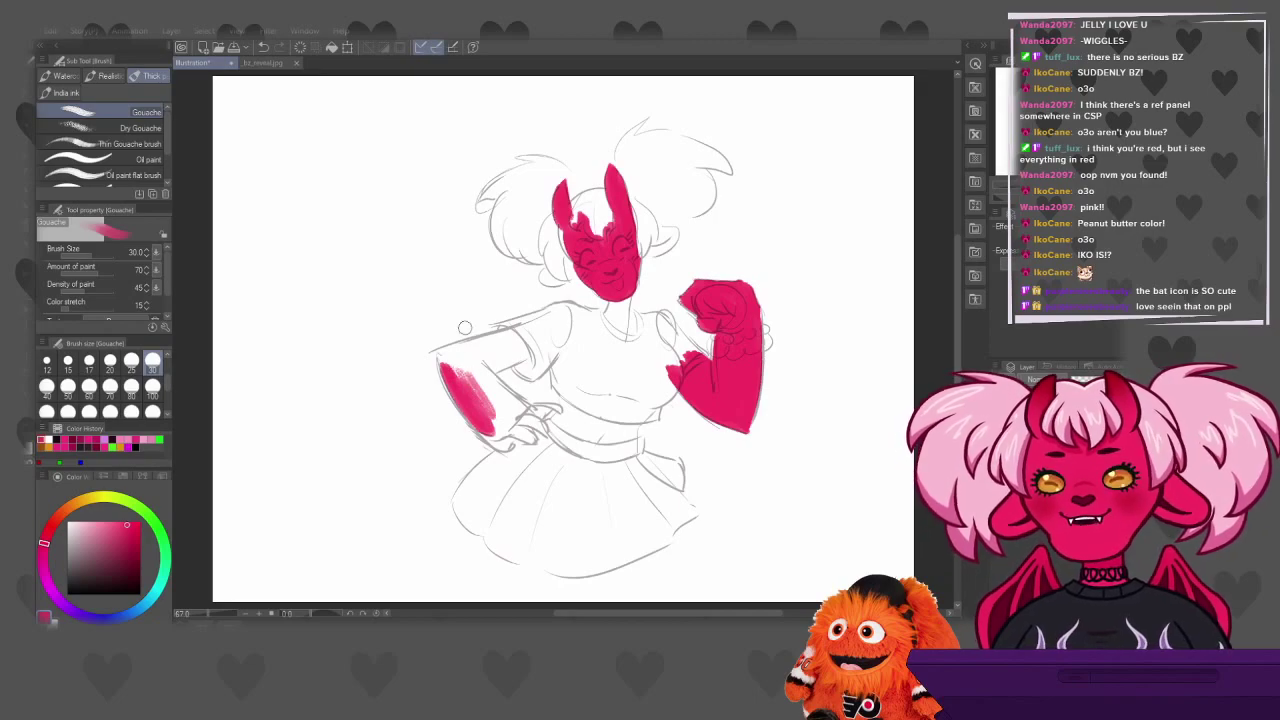
{"action": "mouse_move", "coordinate": [652, 242]}
{"action": "left_mouse_down"}
{"action": "mouse_move", "coordinate": [668, 246]}
{"action": "mouse_move", "coordinate": [645, 252]}
{"action": "mouse_move", "coordinate": [668, 234]}
{"action": "left_mouse_up"}
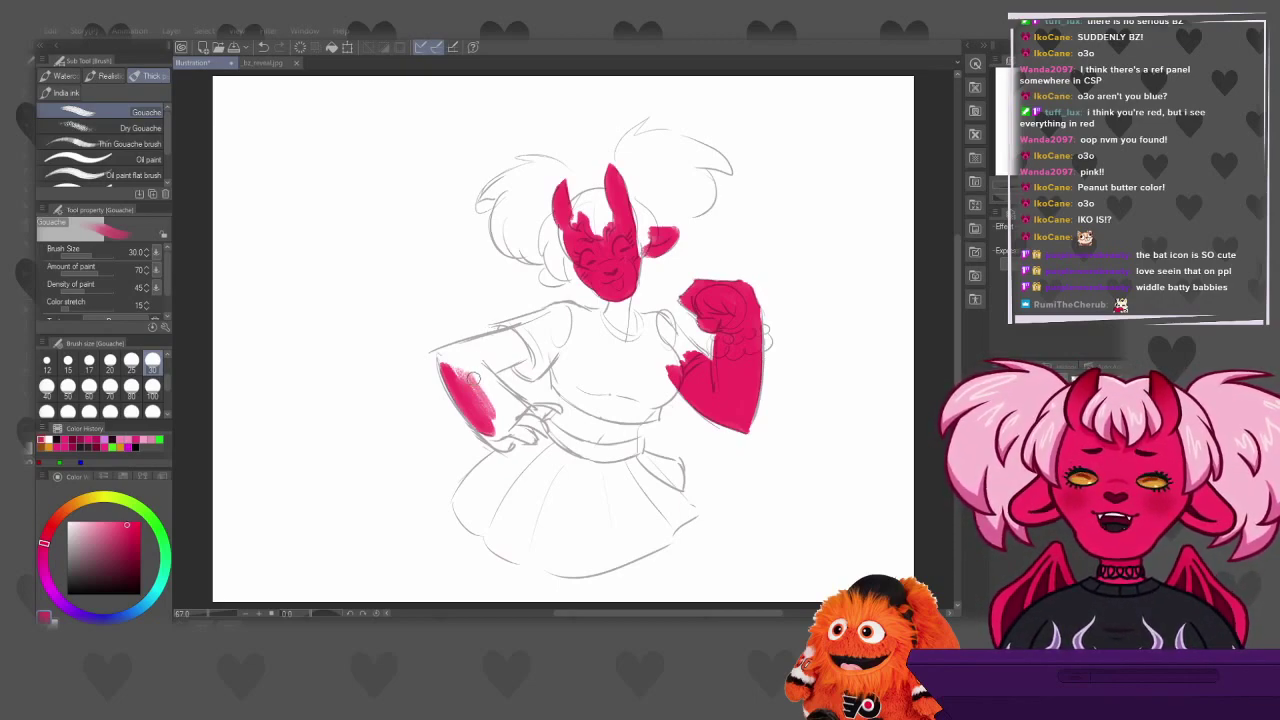
Fill the rest of the hip arm and its hand in crimson and paint the ear on that side
{"action": "mouse_move", "coordinate": [466, 380]}
{"action": "left_mouse_down"}
{"action": "mouse_move", "coordinate": [505, 440]}
{"action": "mouse_move", "coordinate": [478, 385]}
{"action": "mouse_move", "coordinate": [495, 425]}
{"action": "mouse_move", "coordinate": [505, 380]}
{"action": "mouse_move", "coordinate": [514, 405]}
{"action": "mouse_move", "coordinate": [485, 375]}
{"action": "mouse_move", "coordinate": [518, 410]}
{"action": "mouse_move", "coordinate": [490, 402]}
{"action": "left_mouse_up"}
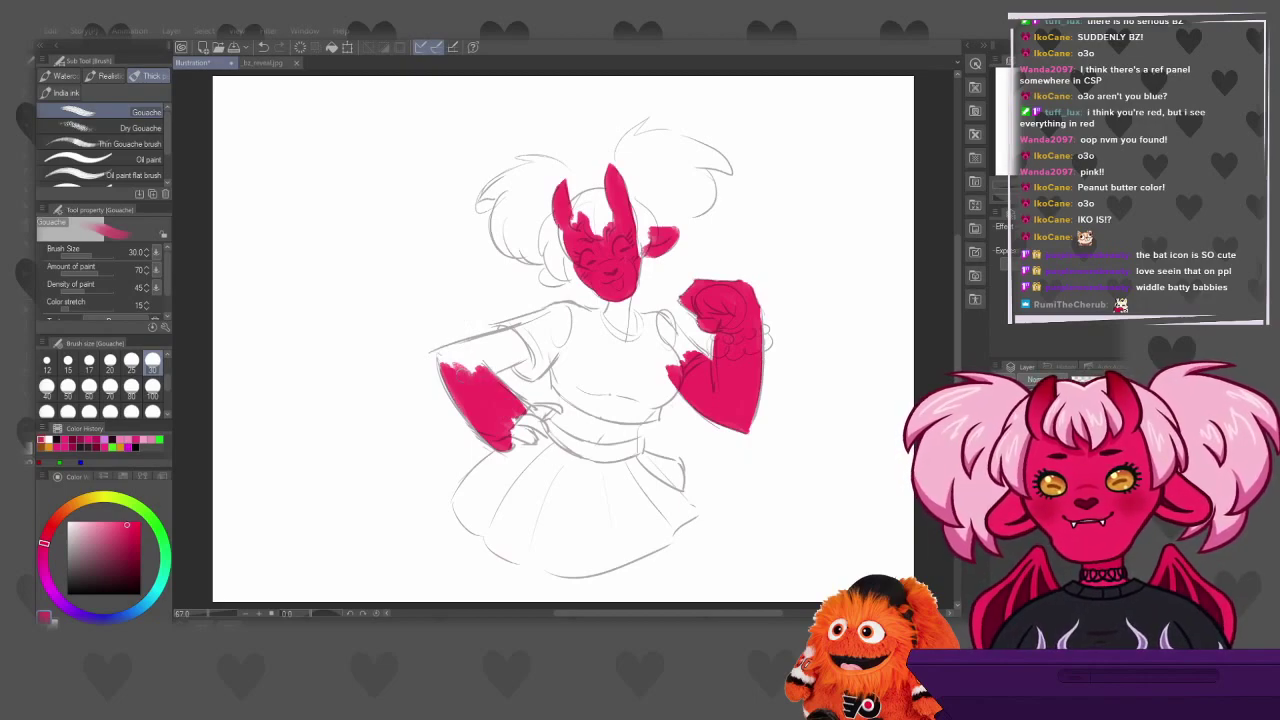
{"action": "mouse_move", "coordinate": [450, 364]}
{"action": "left_mouse_down"}
{"action": "mouse_move", "coordinate": [495, 340]}
{"action": "mouse_move", "coordinate": [450, 352]}
{"action": "mouse_move", "coordinate": [492, 354]}
{"action": "mouse_move", "coordinate": [516, 334]}
{"action": "mouse_move", "coordinate": [470, 338]}
{"action": "mouse_move", "coordinate": [510, 326]}
{"action": "mouse_move", "coordinate": [464, 344]}
{"action": "mouse_move", "coordinate": [506, 344]}
{"action": "mouse_move", "coordinate": [500, 364]}
{"action": "mouse_move", "coordinate": [498, 347]}
{"action": "mouse_move", "coordinate": [515, 350]}
{"action": "mouse_move", "coordinate": [520, 335]}
{"action": "mouse_move", "coordinate": [525, 355]}
{"action": "left_mouse_up"}
{"action": "key", "text": "ctrl+z"}
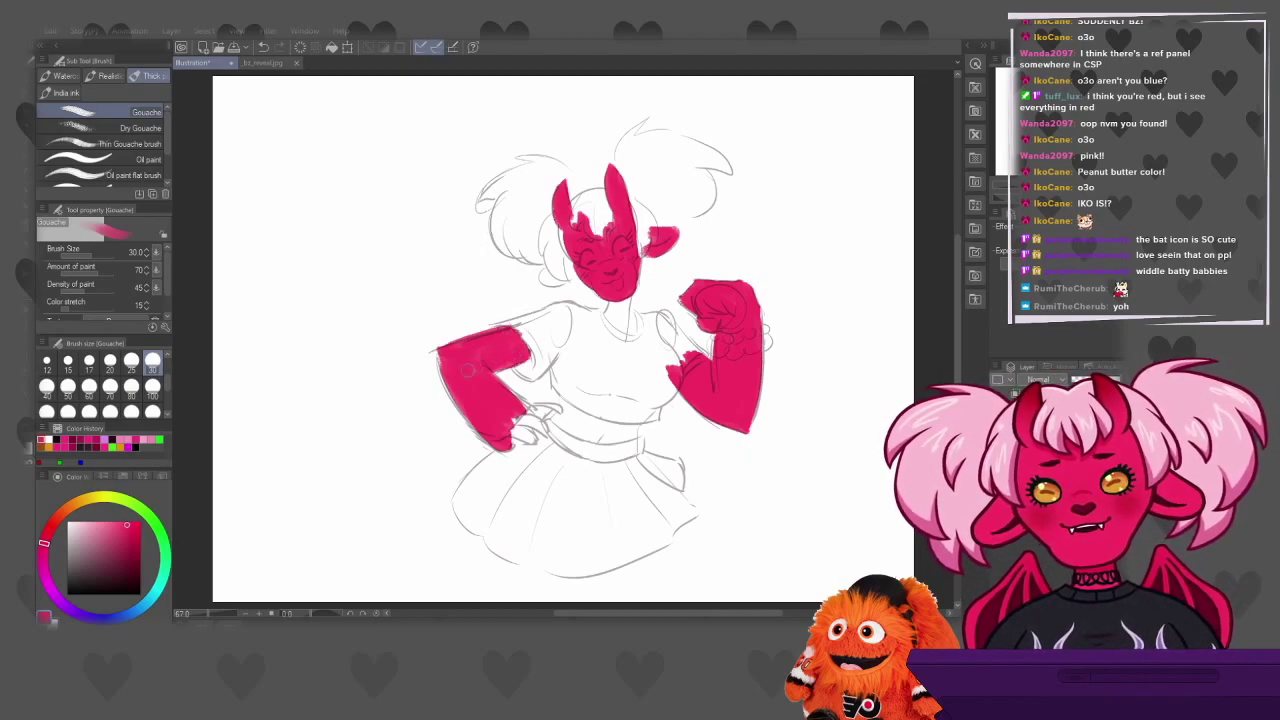
{"action": "left_click_drag", "start_coordinate": [440, 352], "coordinate": [438, 370]}
{"action": "mouse_move", "coordinate": [520, 396]}
{"action": "left_mouse_down"}
{"action": "mouse_move", "coordinate": [512, 425]}
{"action": "mouse_move", "coordinate": [532, 438]}
{"action": "mouse_move", "coordinate": [545, 425]}
{"action": "mouse_move", "coordinate": [538, 406]}
{"action": "mouse_move", "coordinate": [550, 412]}
{"action": "mouse_move", "coordinate": [530, 405]}
{"action": "mouse_move", "coordinate": [560, 410]}
{"action": "left_mouse_up"}
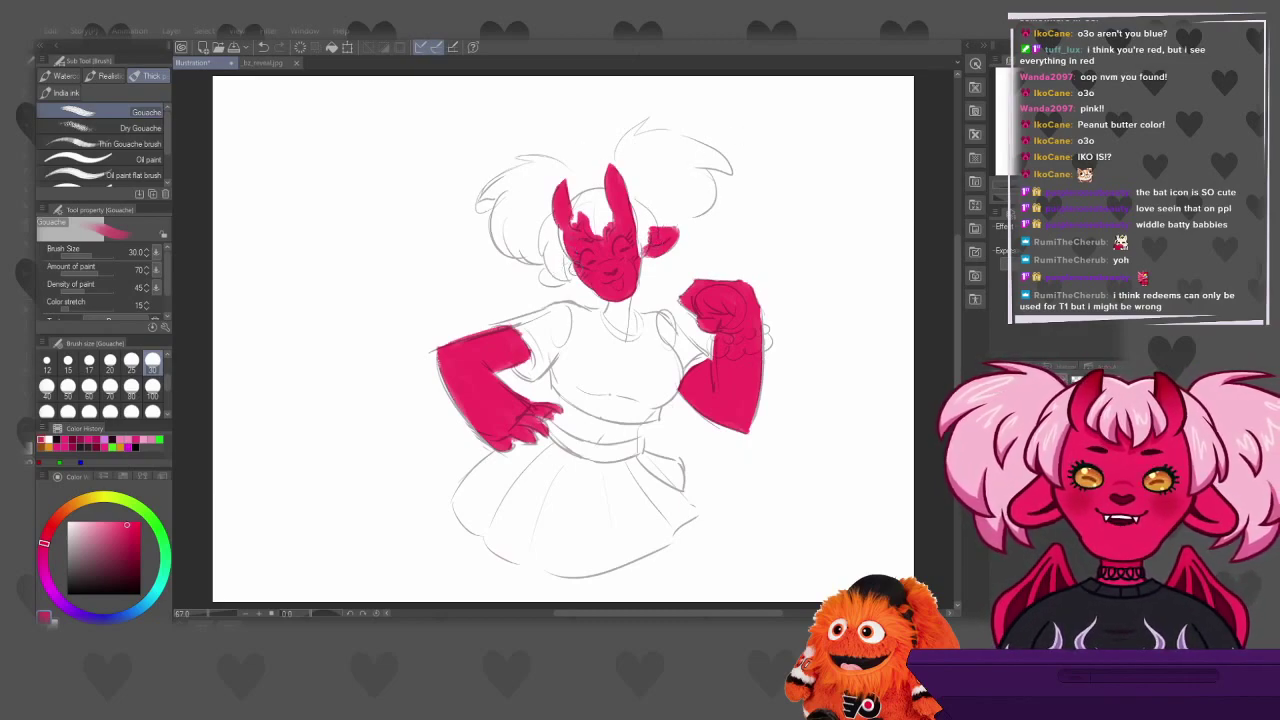
{"action": "left_click_drag", "start_coordinate": [545, 272], "coordinate": [566, 284]}
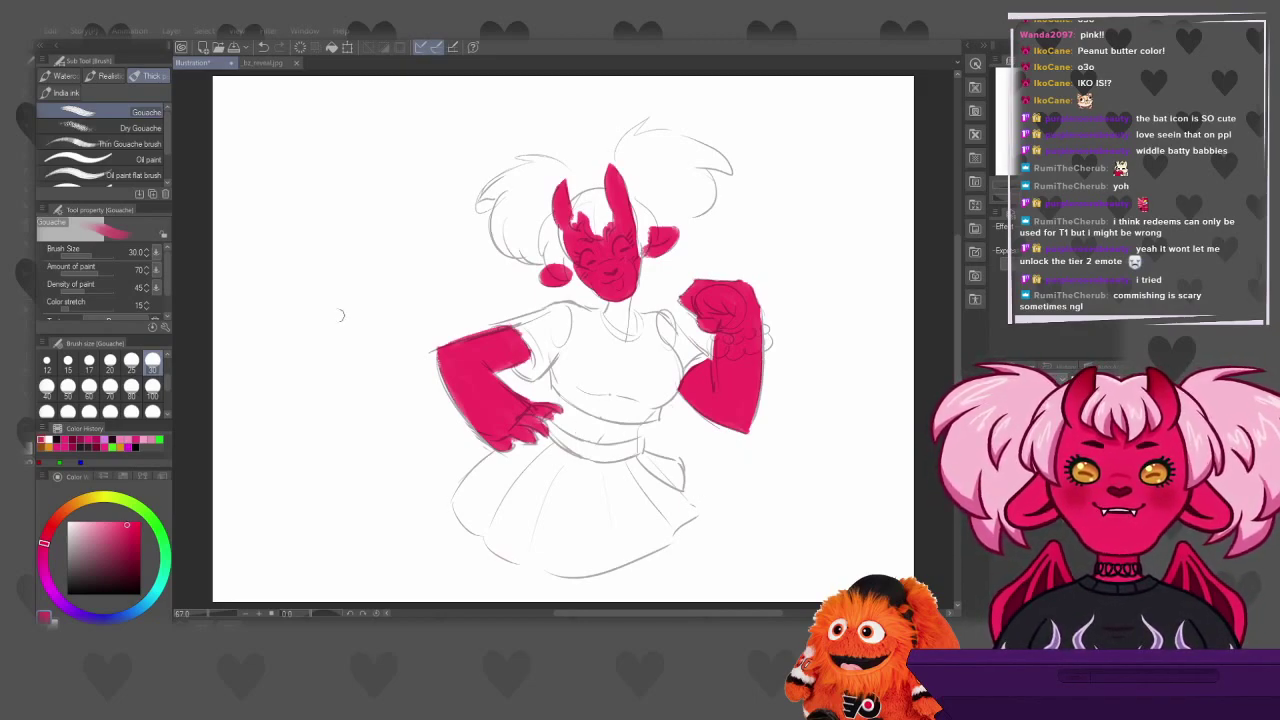
Sample the light pink hair colour from the reference character and paint the fringe between the horns
{"action": "left_click", "coordinate": [265, 63]}
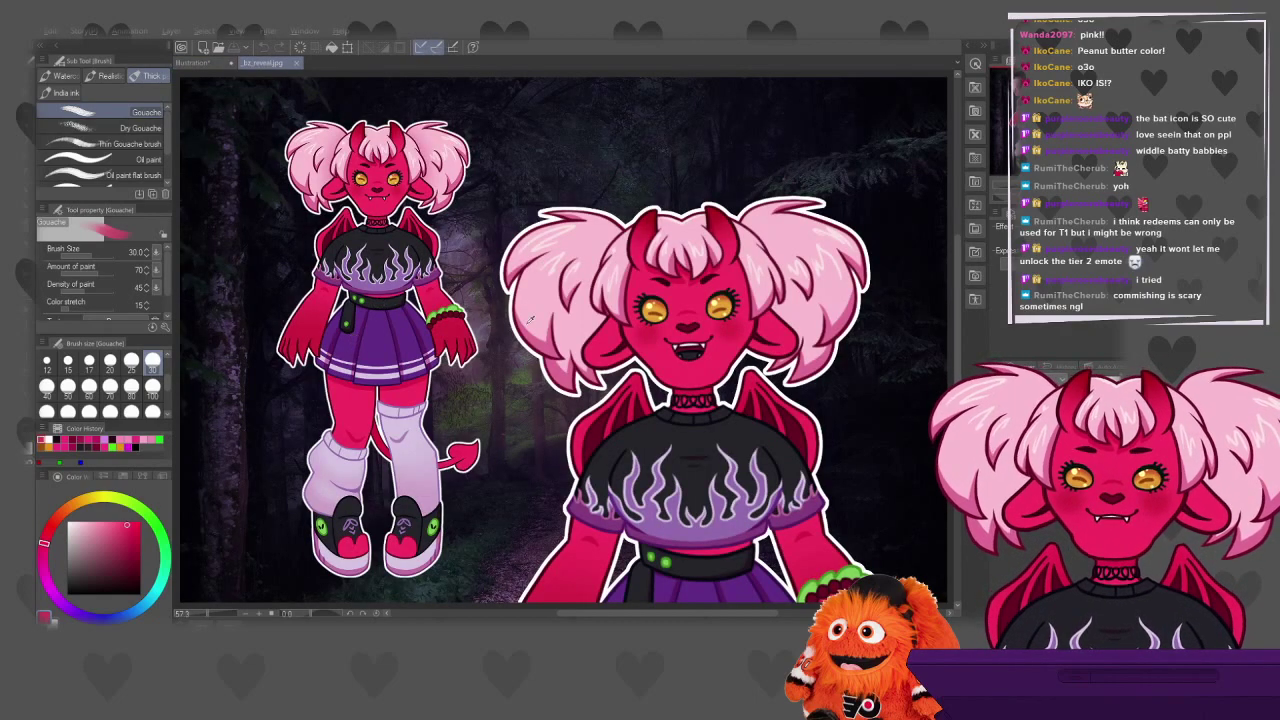
{"action": "left_click", "coordinate": [195, 63]}
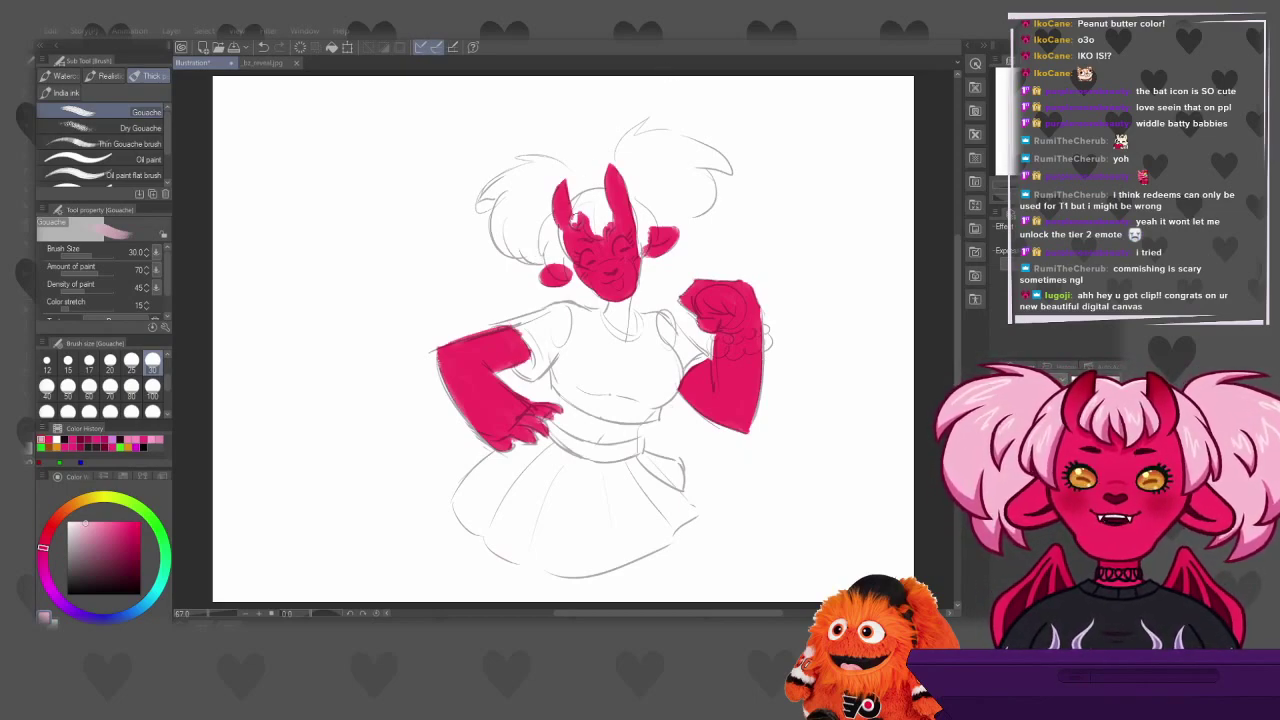
{"action": "left_click_drag", "start_coordinate": [426, 262], "coordinate": [432, 340]}
{"action": "key", "text": "ctrl+z"}
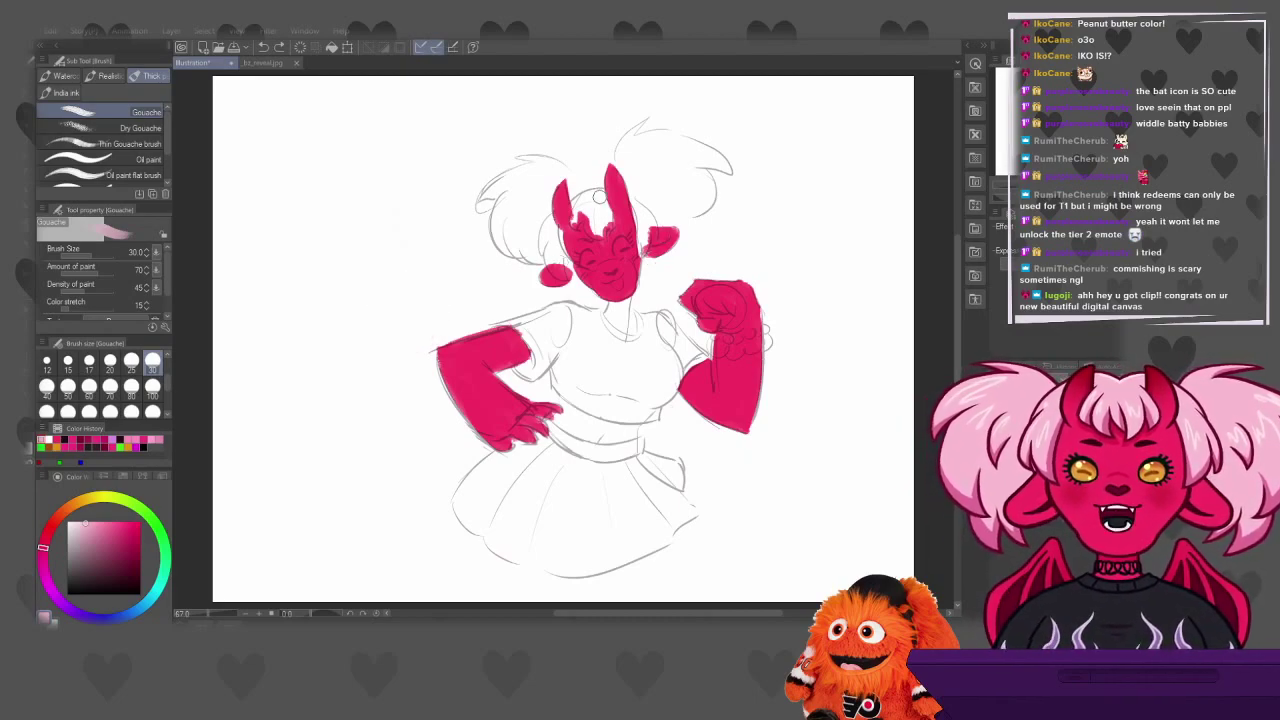
{"action": "scroll", "coordinate": [602, 224], "scroll_direction": "up", "scroll_amount": 1}
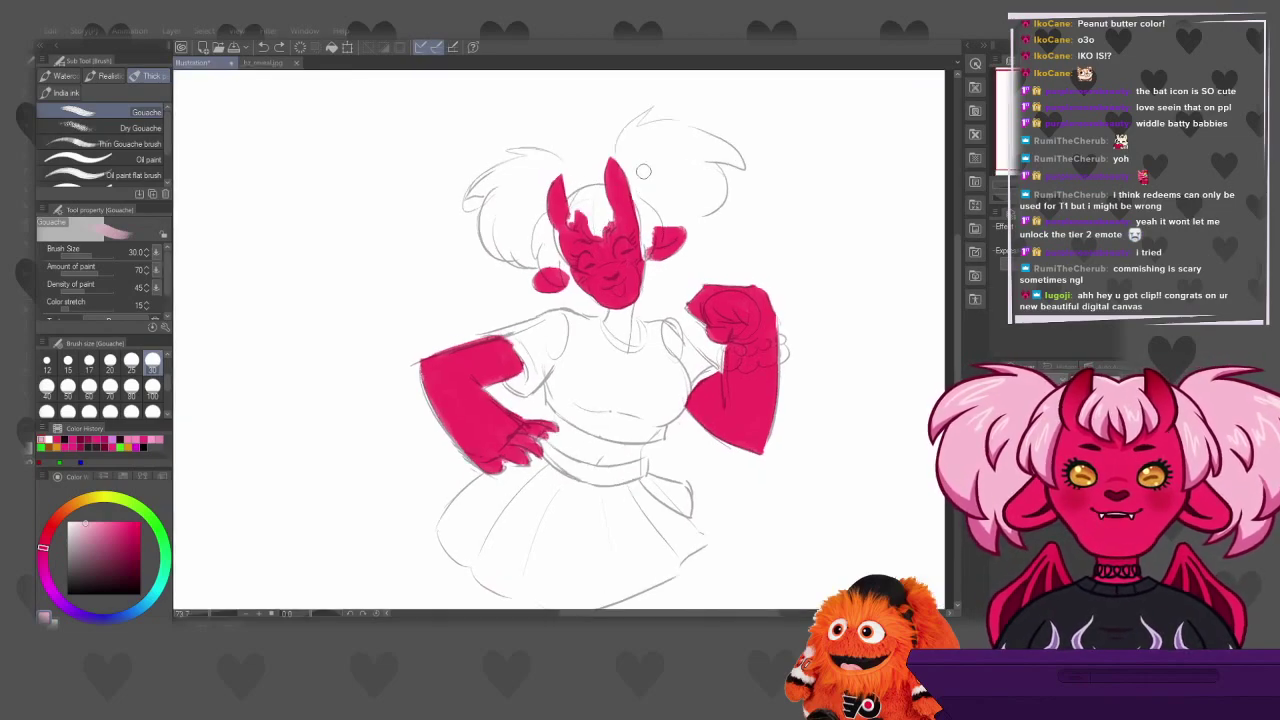
{"action": "scroll", "coordinate": [657, 178], "scroll_direction": "up", "scroll_amount": 3}
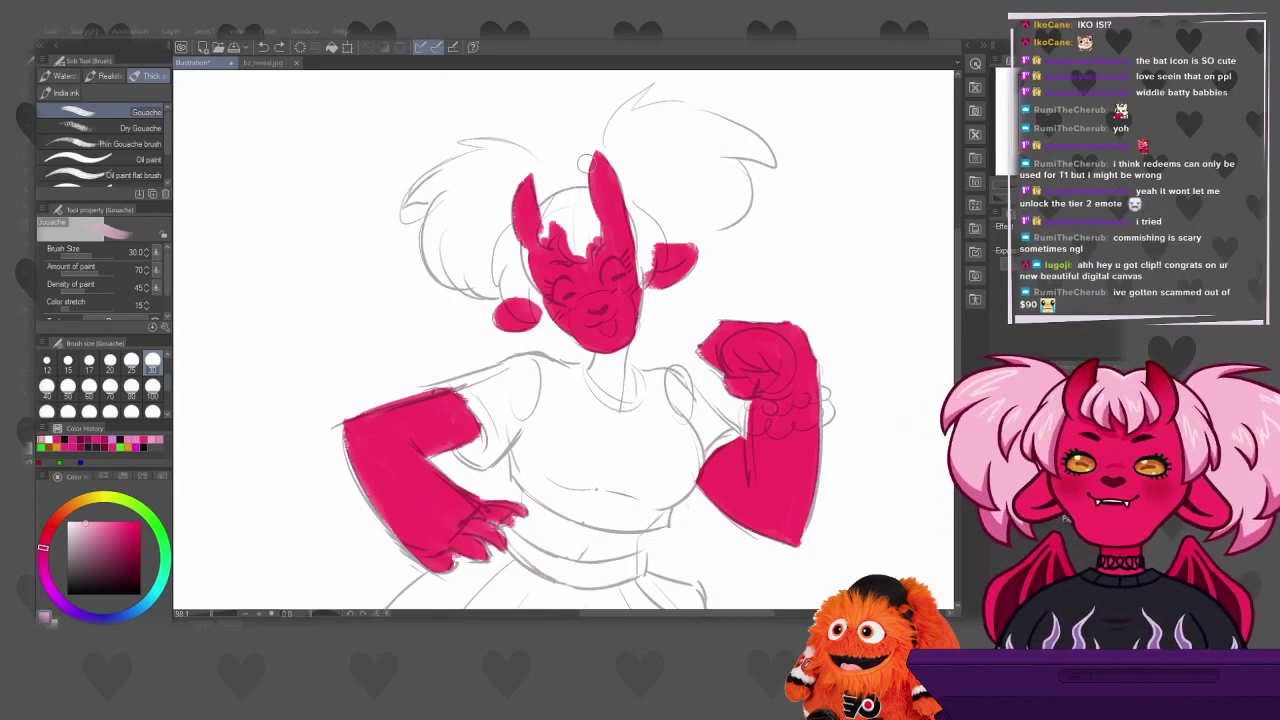
{"action": "mouse_move", "coordinate": [566, 212]}
{"action": "left_mouse_down"}
{"action": "mouse_move", "coordinate": [578, 235]}
{"action": "mouse_move", "coordinate": [563, 237]}
{"action": "mouse_move", "coordinate": [585, 250]}
{"action": "mouse_move", "coordinate": [572, 215]}
{"action": "mouse_move", "coordinate": [582, 248]}
{"action": "mouse_move", "coordinate": [592, 170]}
{"action": "left_mouse_up"}
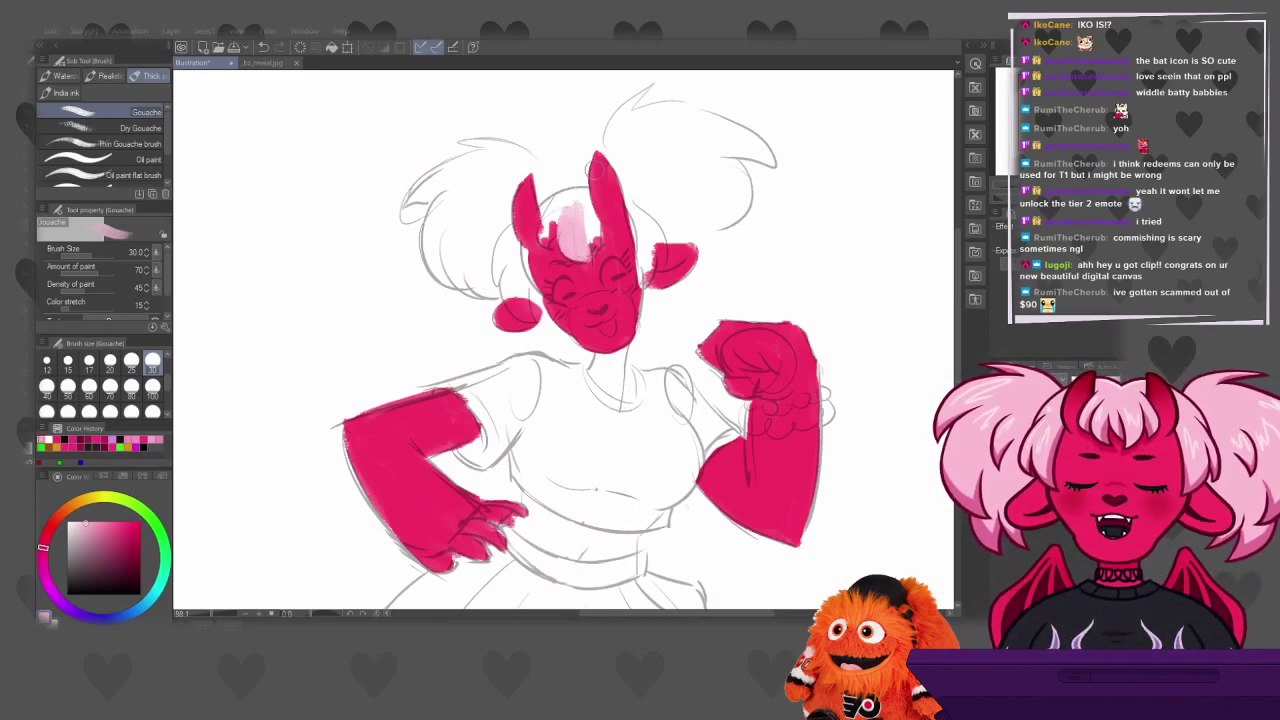
{"action": "mouse_move", "coordinate": [554, 213]}
{"action": "left_mouse_down"}
{"action": "mouse_move", "coordinate": [552, 236]}
{"action": "mouse_move", "coordinate": [554, 200]}
{"action": "mouse_move", "coordinate": [547, 240]}
{"action": "mouse_move", "coordinate": [556, 200]}
{"action": "mouse_move", "coordinate": [571, 218]}
{"action": "mouse_move", "coordinate": [543, 236]}
{"action": "mouse_move", "coordinate": [554, 216]}
{"action": "left_mouse_up"}
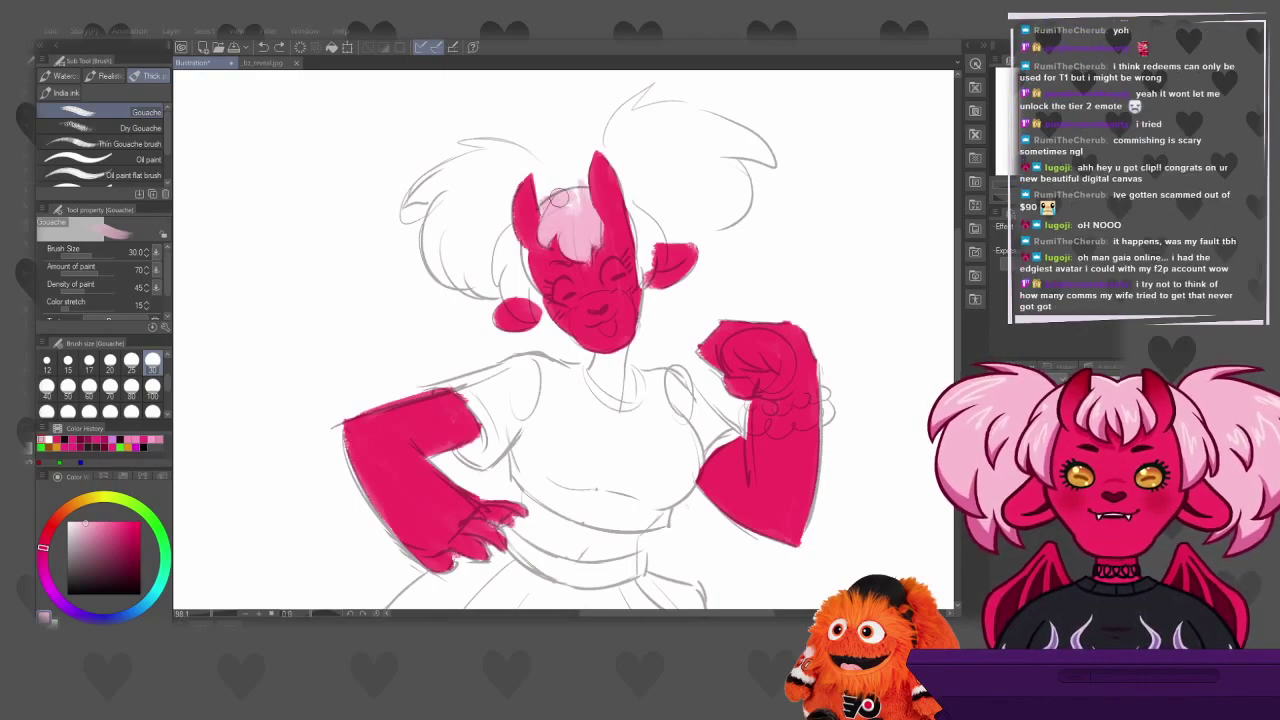
Extend the light pink hair over the crown between the horns and down the raised-fist side to the ear
{"action": "left_click_drag", "start_coordinate": [567, 197], "coordinate": [573, 193]}
{"action": "key", "text": "ctrl+z"}
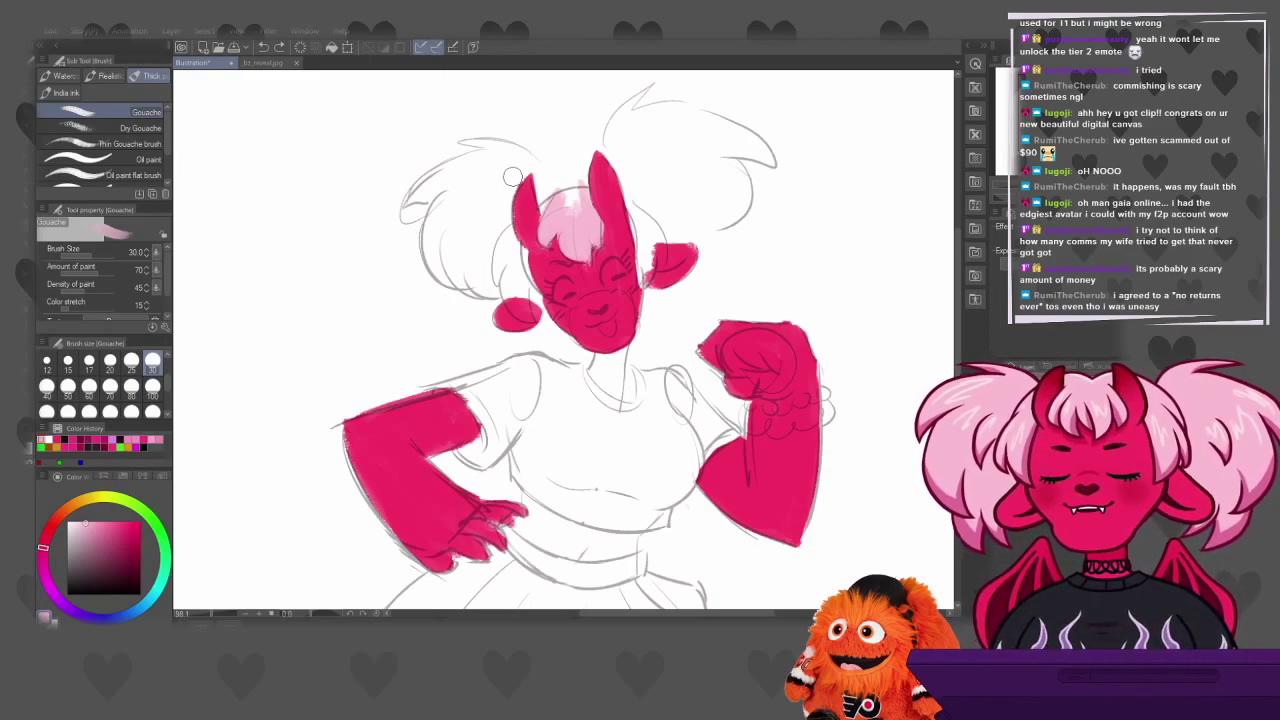
{"action": "mouse_move", "coordinate": [568, 200]}
{"action": "left_mouse_down"}
{"action": "mouse_move", "coordinate": [545, 204]}
{"action": "mouse_move", "coordinate": [571, 192]}
{"action": "mouse_move", "coordinate": [546, 222]}
{"action": "mouse_move", "coordinate": [541, 198]}
{"action": "mouse_move", "coordinate": [576, 205]}
{"action": "mouse_move", "coordinate": [576, 184]}
{"action": "mouse_move", "coordinate": [598, 178]}
{"action": "left_mouse_up"}
{"action": "key", "text": "ctrl+z"}
{"action": "key", "text": "ctrl+z"}
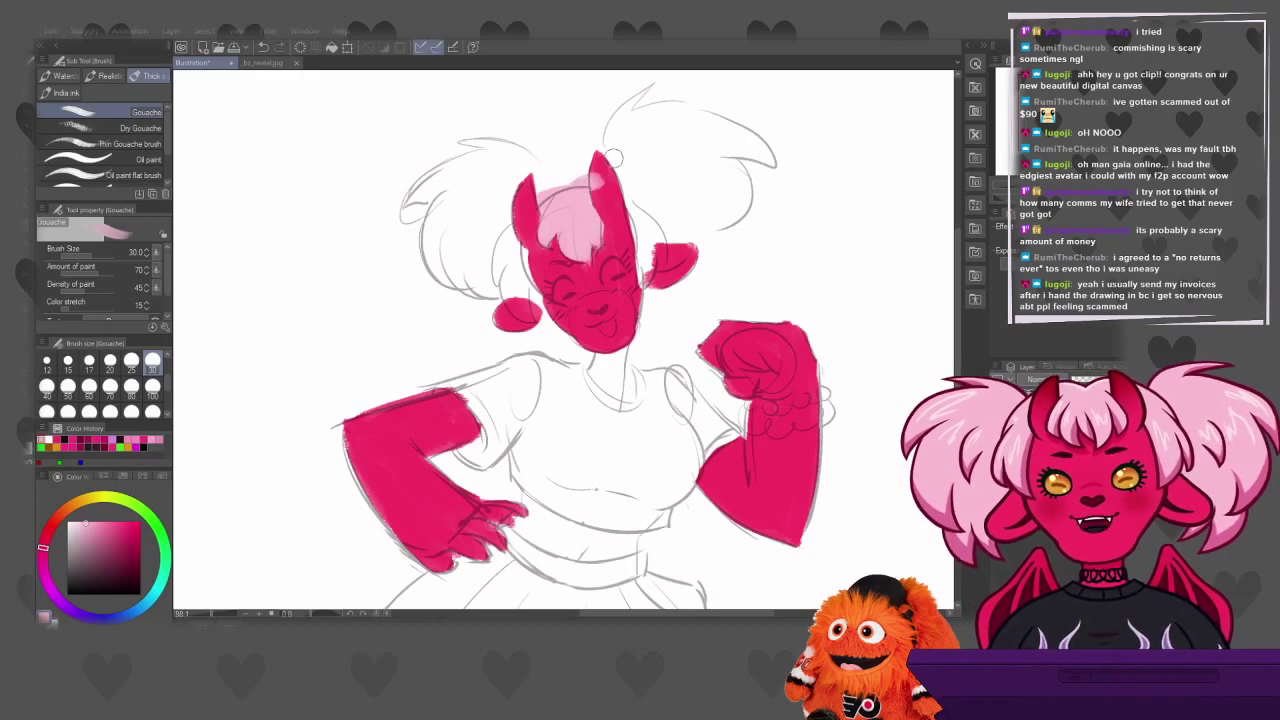
{"action": "key", "text": "ctrl+z"}
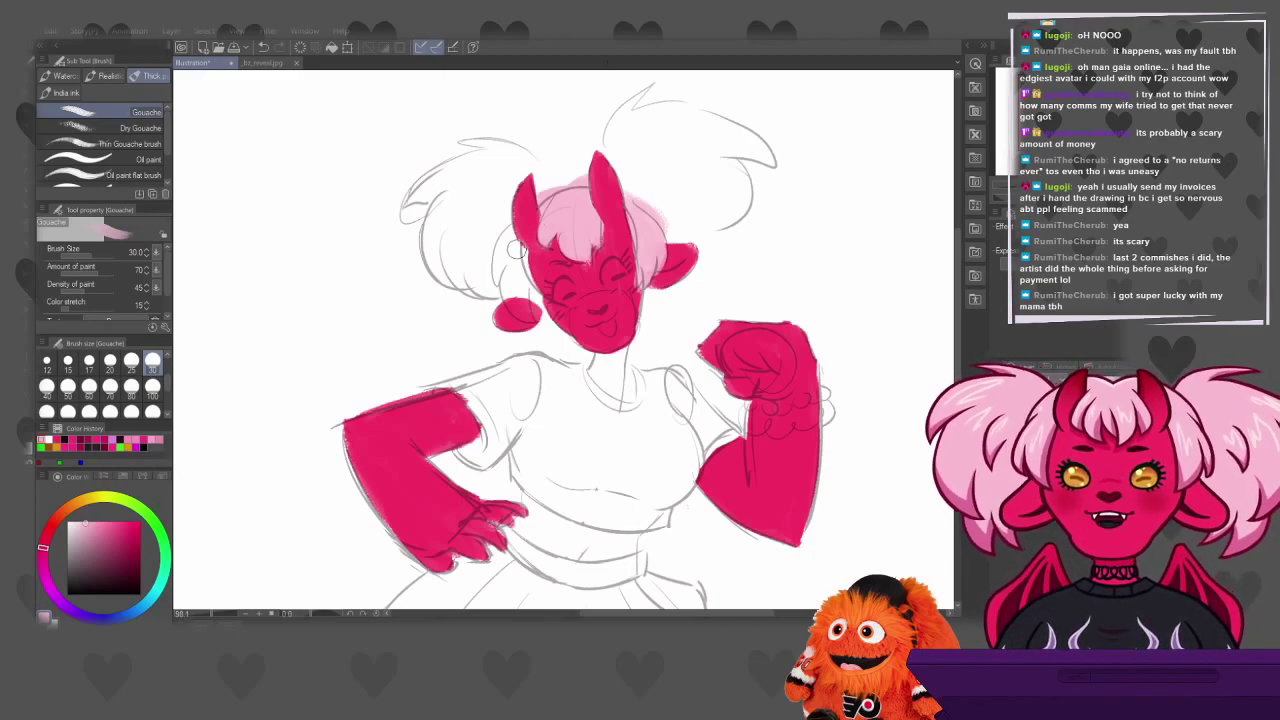
Paint the light pink hair down the hip-arm side of the face to the ear, resampling crimson and light pink from the drawing
{"action": "mouse_move", "coordinate": [524, 293]}
{"action": "left_mouse_down"}
{"action": "mouse_move", "coordinate": [512, 250]}
{"action": "mouse_move", "coordinate": [508, 300]}
{"action": "mouse_move", "coordinate": [514, 262]}
{"action": "mouse_move", "coordinate": [522, 313]}
{"action": "mouse_move", "coordinate": [525, 258]}
{"action": "left_mouse_up"}
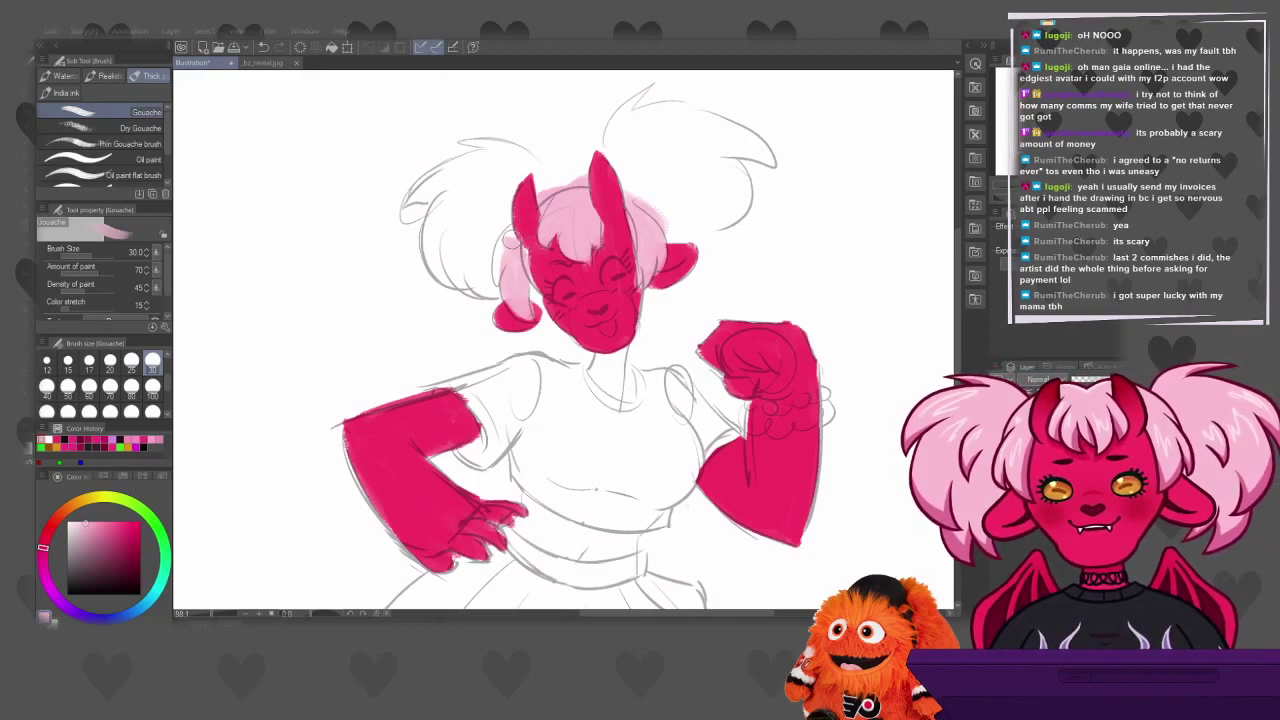
{"action": "mouse_move", "coordinate": [512, 244]}
{"action": "left_mouse_down"}
{"action": "mouse_move", "coordinate": [498, 279]}
{"action": "mouse_move", "coordinate": [506, 222]}
{"action": "left_mouse_up"}
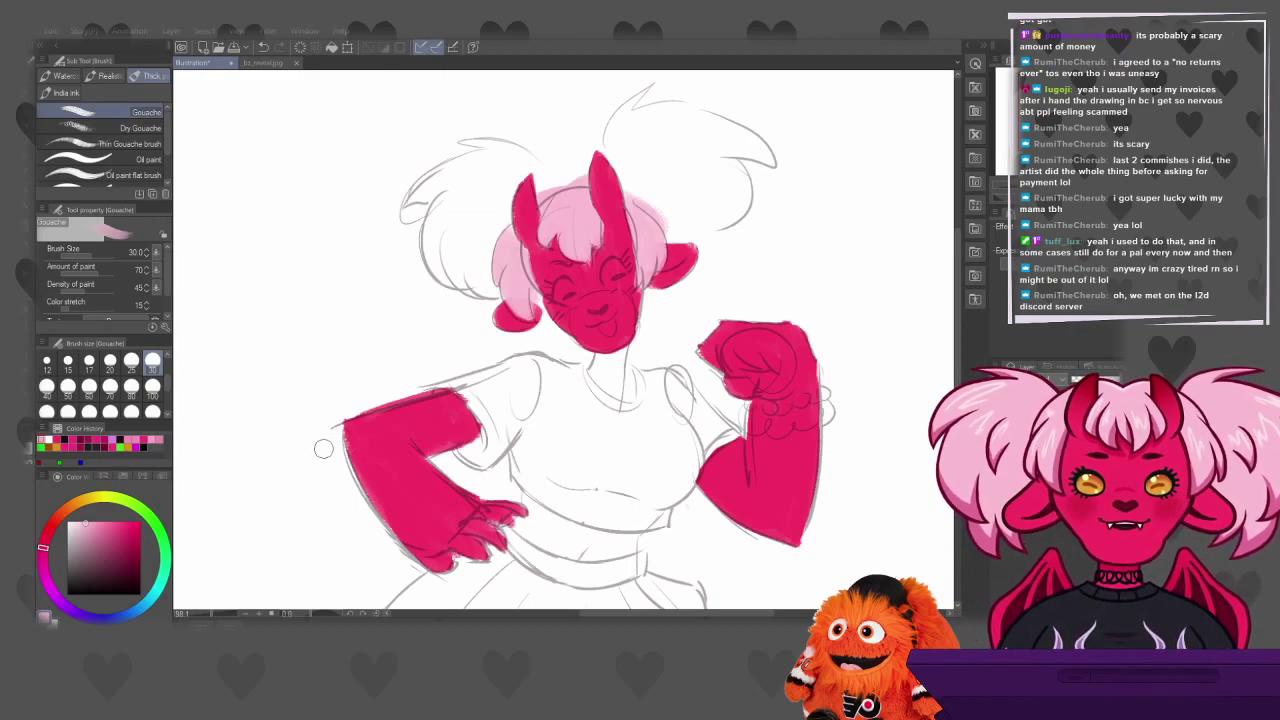
{"action": "left_click", "coordinate": [425, 500], "text": "alt"}
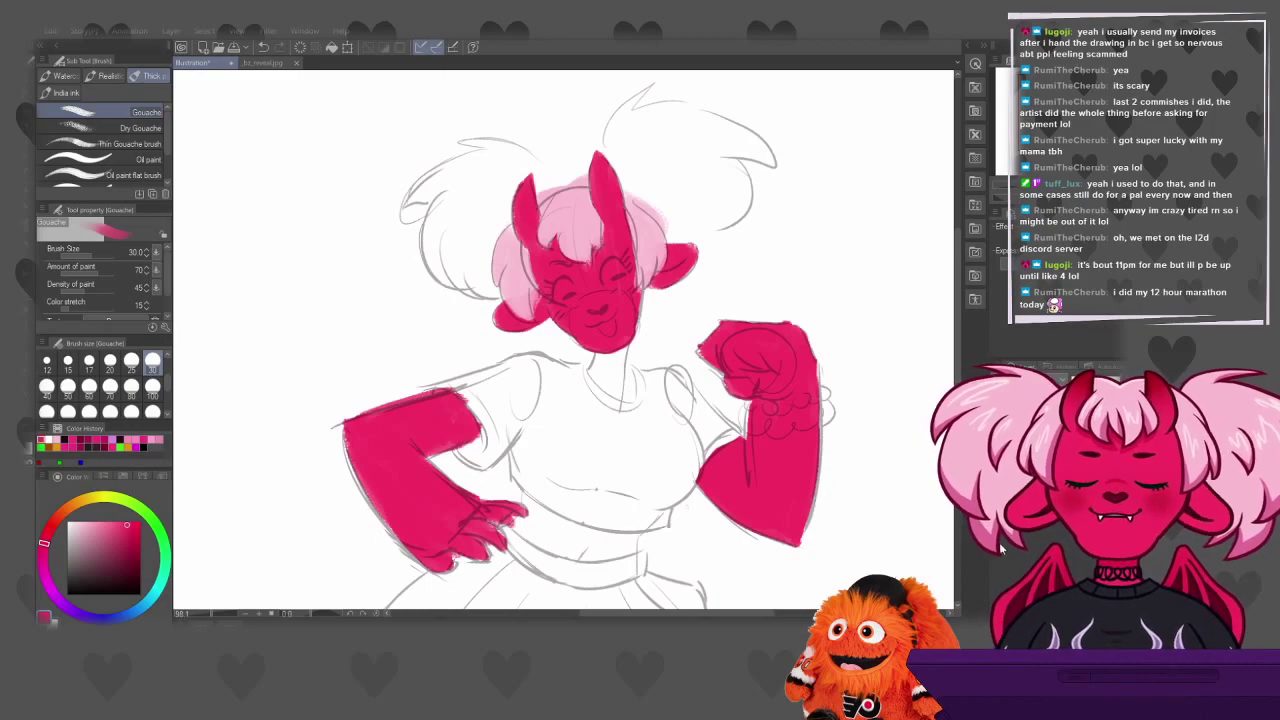
{"action": "left_click", "coordinate": [593, 213], "text": "alt"}
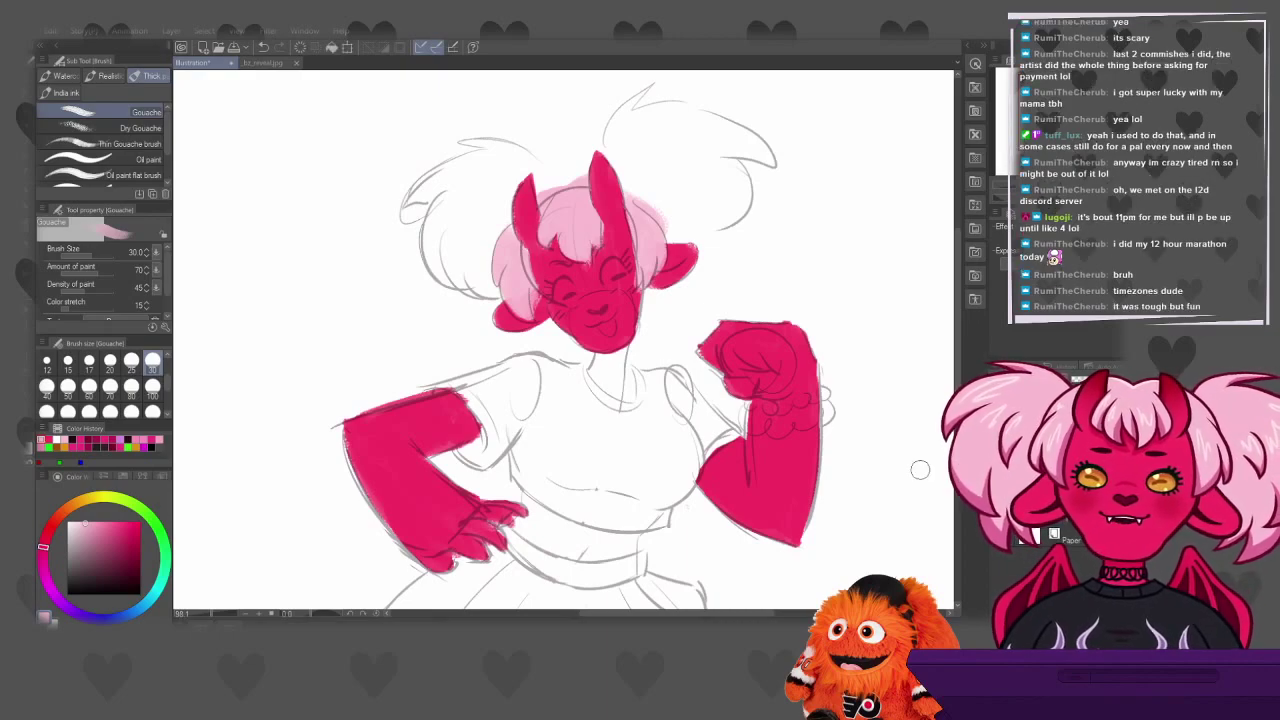
Paint the inner edge and upper contour of the raised-fist side pigtail in light pink, redoing the rough strokes
{"action": "mouse_move", "coordinate": [618, 134]}
{"action": "left_mouse_down"}
{"action": "mouse_move", "coordinate": [610, 164]}
{"action": "mouse_move", "coordinate": [626, 195]}
{"action": "left_mouse_up"}
{"action": "key", "text": "ctrl+z"}
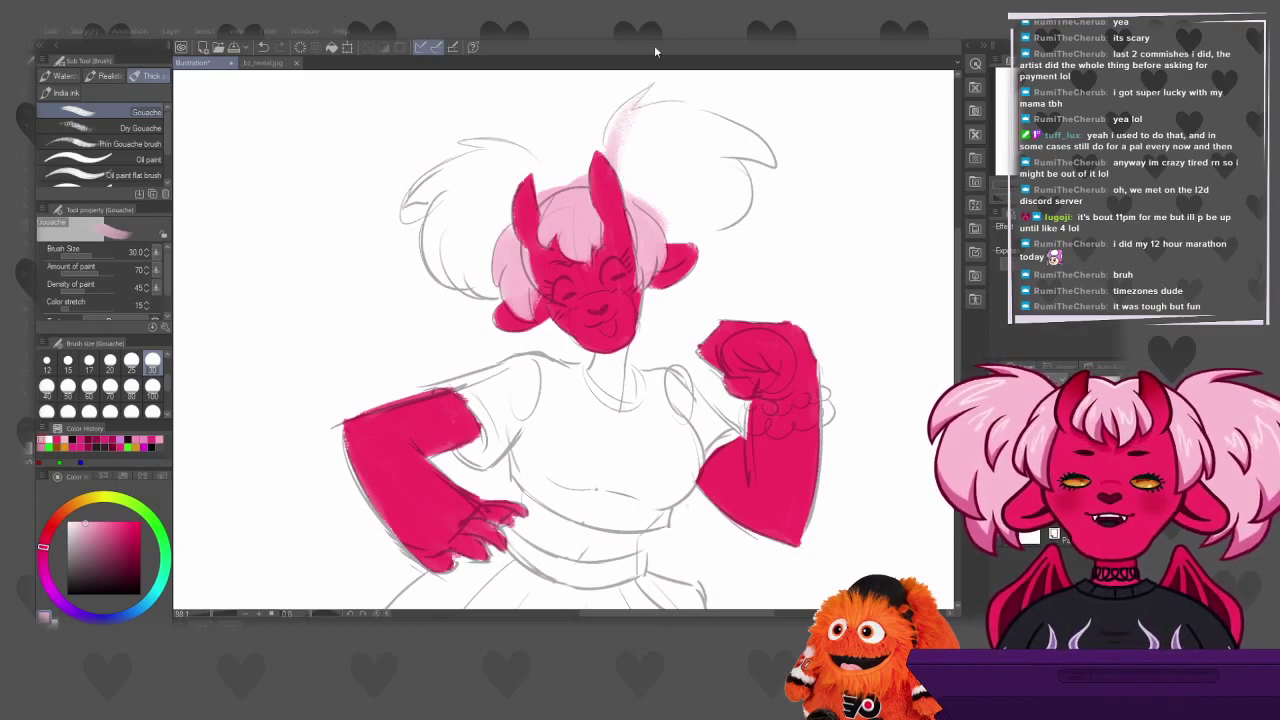
{"action": "key", "text": "ctrl+z"}
{"action": "left_click_drag", "start_coordinate": [610, 166], "coordinate": [651, 86]}
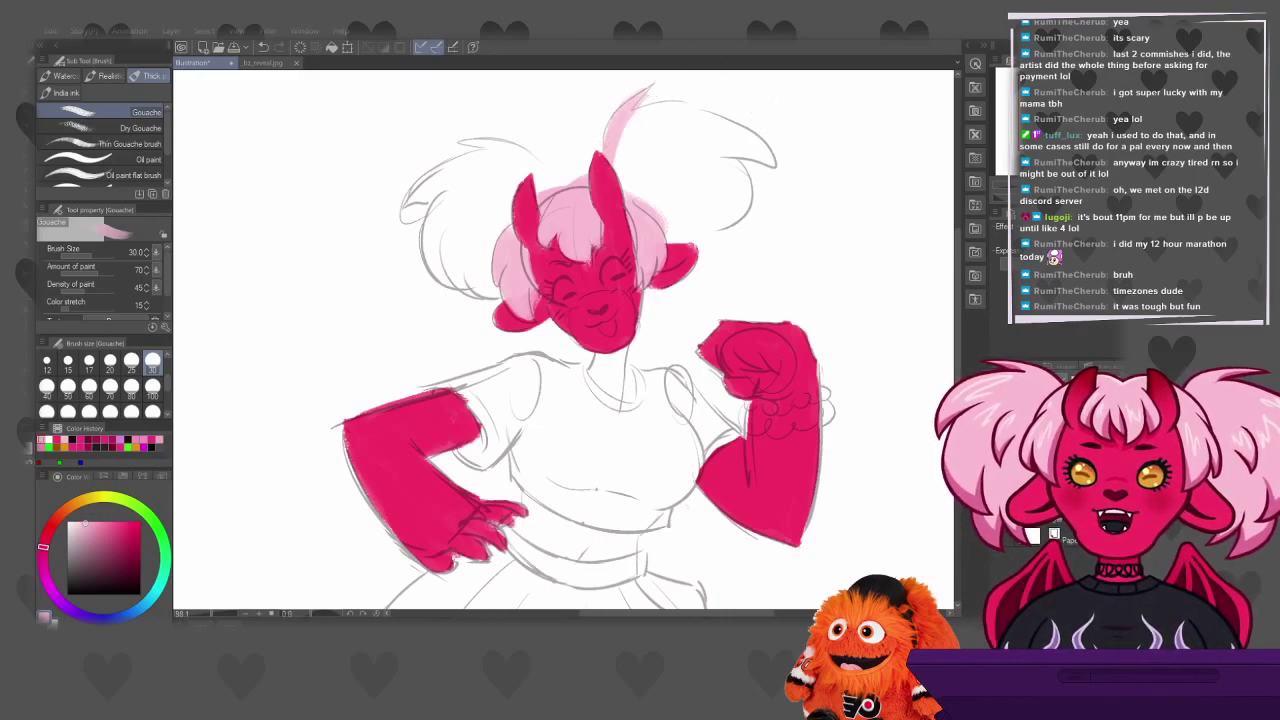
{"action": "mouse_move", "coordinate": [617, 136]}
{"action": "left_mouse_down"}
{"action": "mouse_move", "coordinate": [683, 111]}
{"action": "mouse_move", "coordinate": [636, 128]}
{"action": "mouse_move", "coordinate": [722, 126]}
{"action": "left_mouse_up"}
{"action": "left_click_drag", "start_coordinate": [616, 137], "coordinate": [748, 137]}
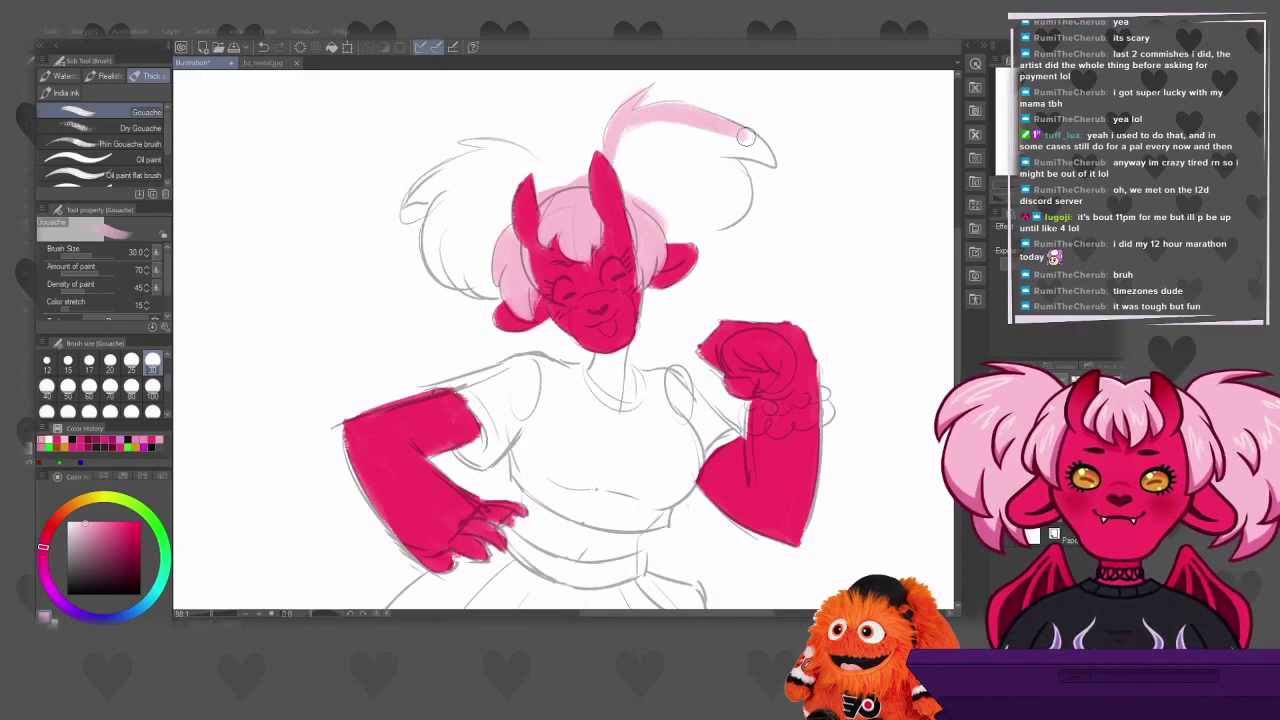
{"action": "key", "text": "ctrl+z"}
{"action": "left_click_drag", "start_coordinate": [620, 126], "coordinate": [749, 128]}
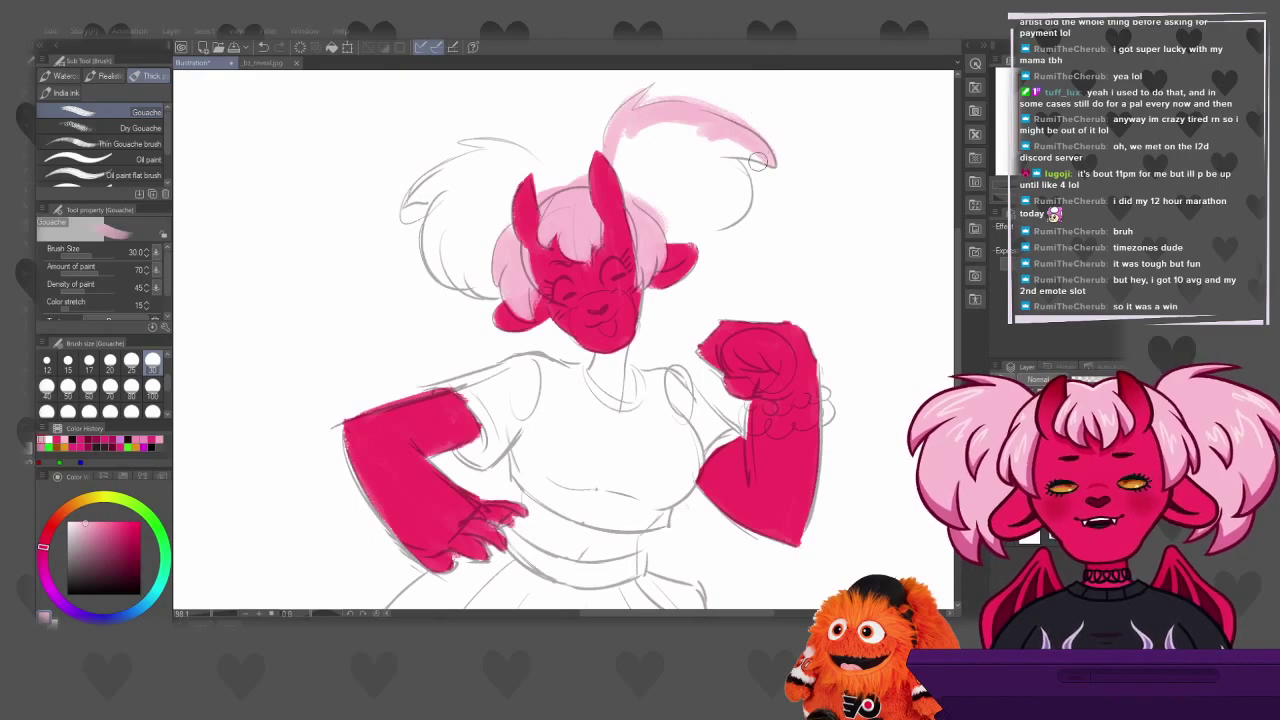
Fill the body of the raised-fist side pigtail with light pink down to the ear
{"action": "mouse_move", "coordinate": [731, 152]}
{"action": "left_mouse_down"}
{"action": "mouse_move", "coordinate": [745, 155]}
{"action": "mouse_move", "coordinate": [700, 140]}
{"action": "mouse_move", "coordinate": [700, 158]}
{"action": "mouse_move", "coordinate": [712, 130]}
{"action": "left_mouse_up"}
{"action": "mouse_move", "coordinate": [742, 170]}
{"action": "left_mouse_down"}
{"action": "mouse_move", "coordinate": [731, 202]}
{"action": "mouse_move", "coordinate": [726, 156]}
{"action": "mouse_move", "coordinate": [727, 216]}
{"action": "mouse_move", "coordinate": [743, 198]}
{"action": "mouse_move", "coordinate": [738, 178]}
{"action": "mouse_move", "coordinate": [725, 217]}
{"action": "mouse_move", "coordinate": [744, 169]}
{"action": "mouse_move", "coordinate": [709, 227]}
{"action": "mouse_move", "coordinate": [742, 185]}
{"action": "mouse_move", "coordinate": [727, 162]}
{"action": "mouse_move", "coordinate": [713, 230]}
{"action": "mouse_move", "coordinate": [716, 158]}
{"action": "mouse_move", "coordinate": [711, 215]}
{"action": "mouse_move", "coordinate": [730, 185]}
{"action": "left_mouse_up"}
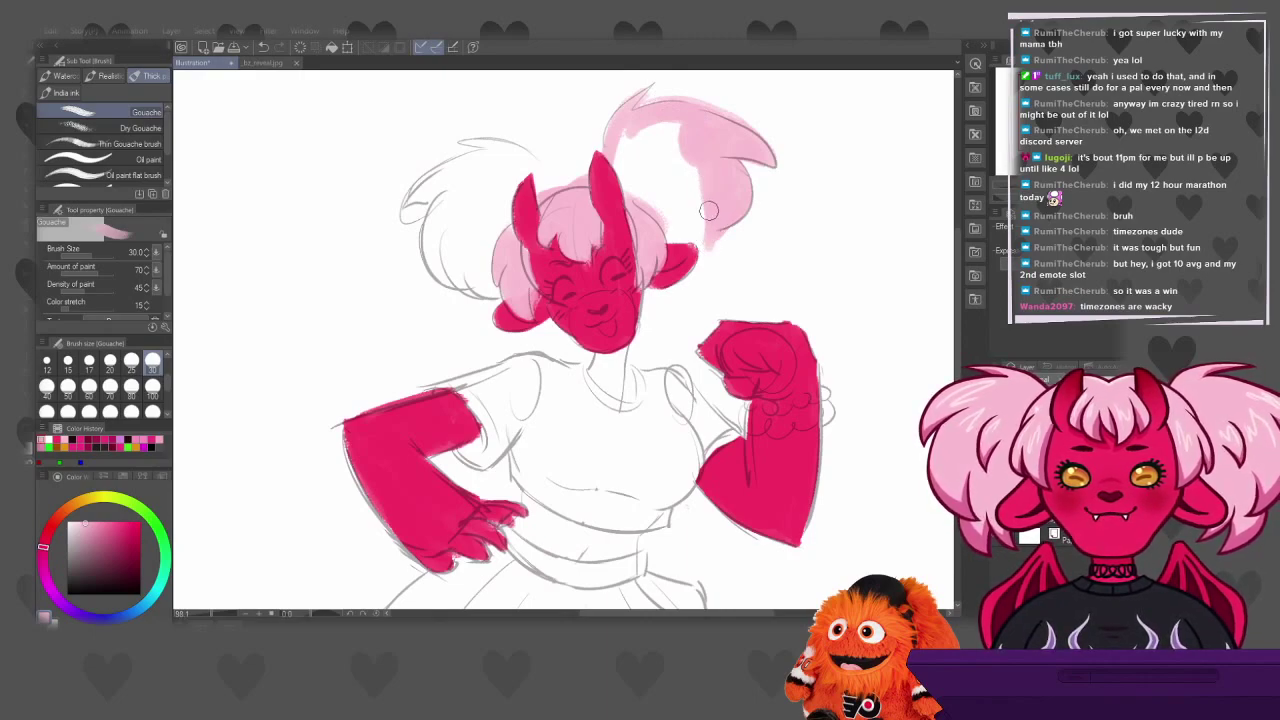
{"action": "mouse_move", "coordinate": [698, 183]}
{"action": "left_mouse_down"}
{"action": "mouse_move", "coordinate": [700, 231]}
{"action": "mouse_move", "coordinate": [694, 189]}
{"action": "left_mouse_up"}
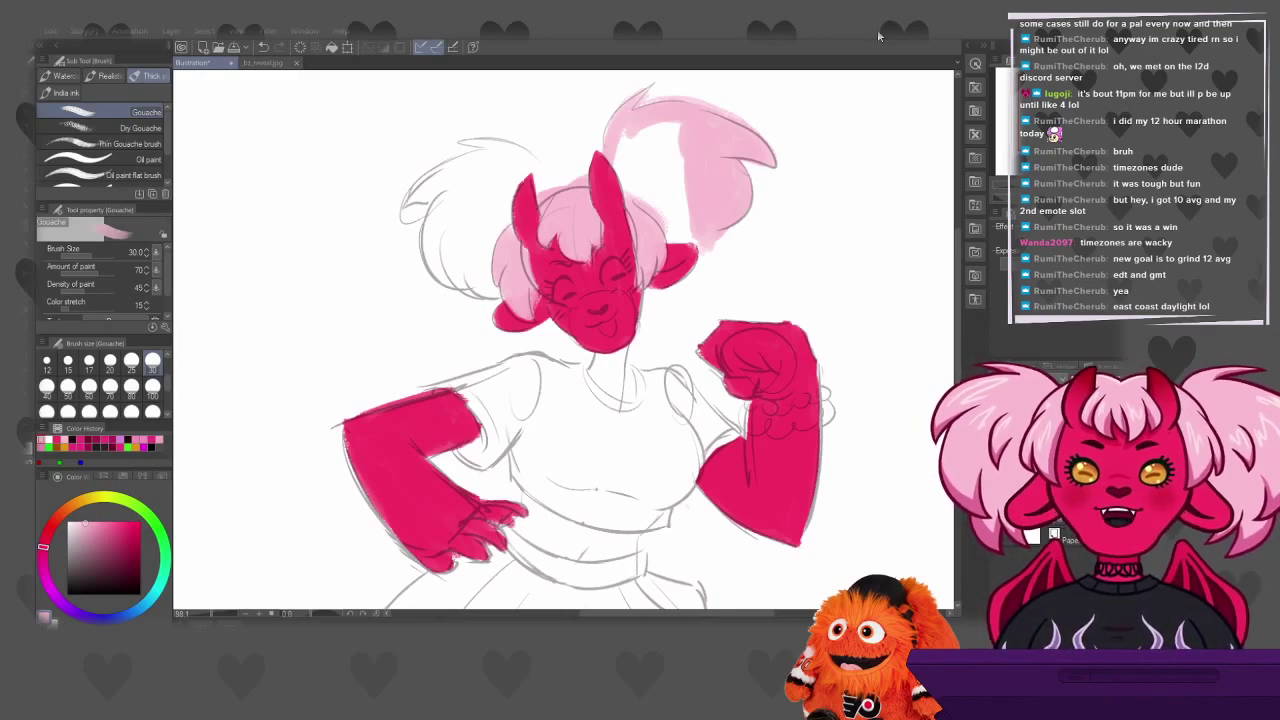
{"action": "mouse_move", "coordinate": [640, 135]}
{"action": "left_mouse_down"}
{"action": "mouse_move", "coordinate": [625, 188]}
{"action": "mouse_move", "coordinate": [650, 157]}
{"action": "mouse_move", "coordinate": [636, 131]}
{"action": "mouse_move", "coordinate": [668, 145]}
{"action": "mouse_move", "coordinate": [655, 118]}
{"action": "mouse_move", "coordinate": [650, 185]}
{"action": "mouse_move", "coordinate": [662, 205]}
{"action": "mouse_move", "coordinate": [690, 195]}
{"action": "mouse_move", "coordinate": [668, 185]}
{"action": "mouse_move", "coordinate": [674, 228]}
{"action": "mouse_move", "coordinate": [695, 250]}
{"action": "left_mouse_up"}
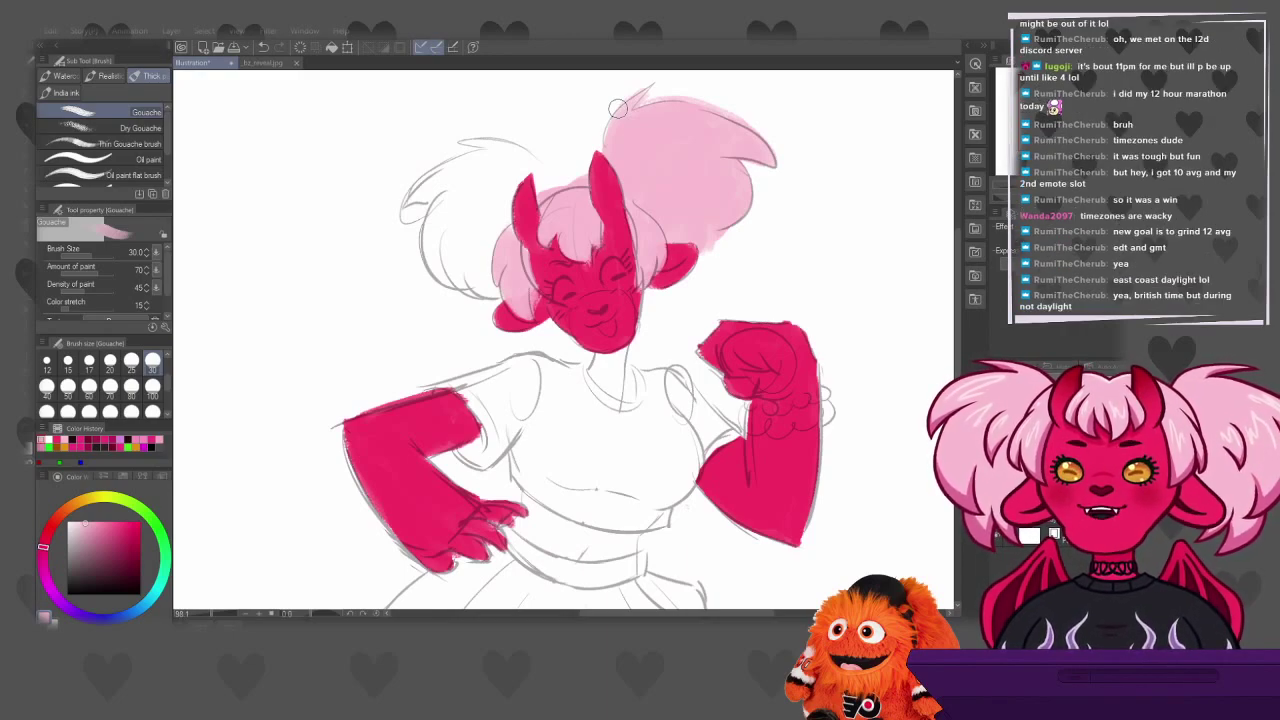
Paint the whole pigtail on the hip-arm side in light pink, from its upper tips to the lower curls by the ear
{"action": "mouse_move", "coordinate": [479, 146]}
{"action": "left_mouse_down"}
{"action": "mouse_move", "coordinate": [526, 160]}
{"action": "mouse_move", "coordinate": [477, 146]}
{"action": "mouse_move", "coordinate": [546, 187]}
{"action": "mouse_move", "coordinate": [524, 153]}
{"action": "mouse_move", "coordinate": [543, 178]}
{"action": "mouse_move", "coordinate": [513, 151]}
{"action": "mouse_move", "coordinate": [454, 141]}
{"action": "mouse_move", "coordinate": [521, 168]}
{"action": "mouse_move", "coordinate": [503, 134]}
{"action": "mouse_move", "coordinate": [472, 143]}
{"action": "mouse_move", "coordinate": [533, 166]}
{"action": "mouse_move", "coordinate": [492, 146]}
{"action": "left_mouse_up"}
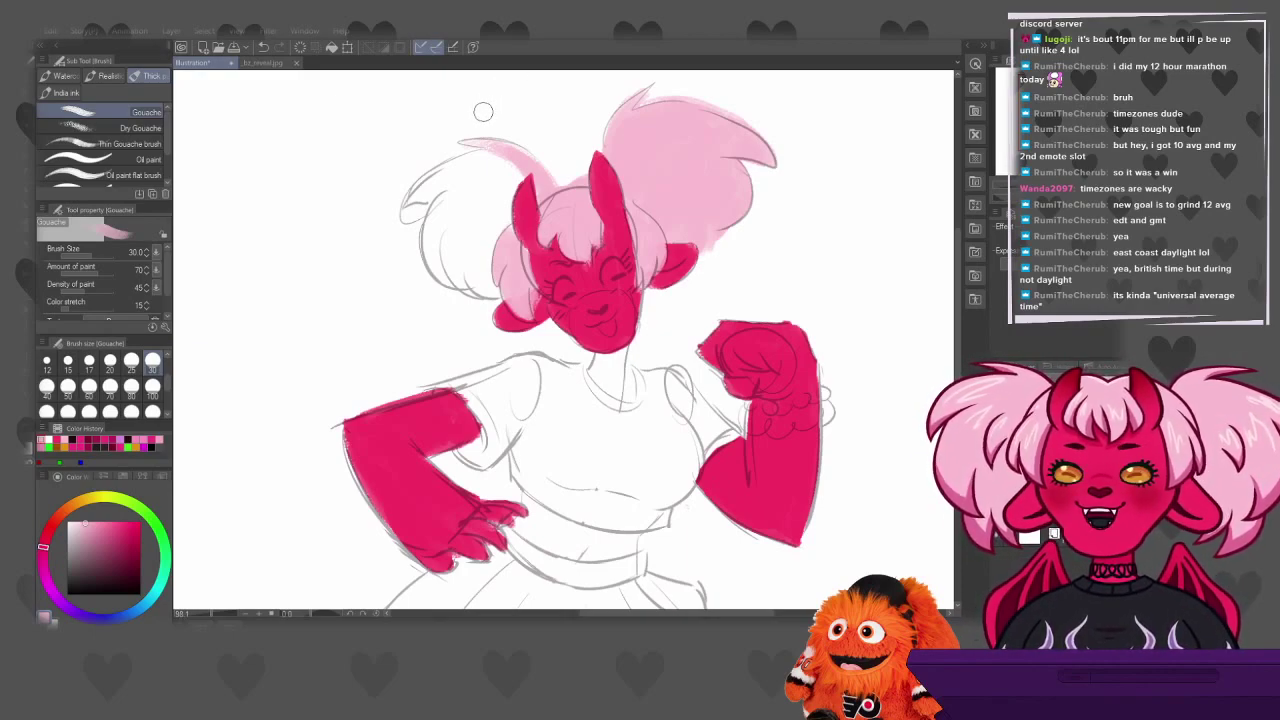
{"action": "left_click_drag", "start_coordinate": [472, 160], "coordinate": [411, 198]}
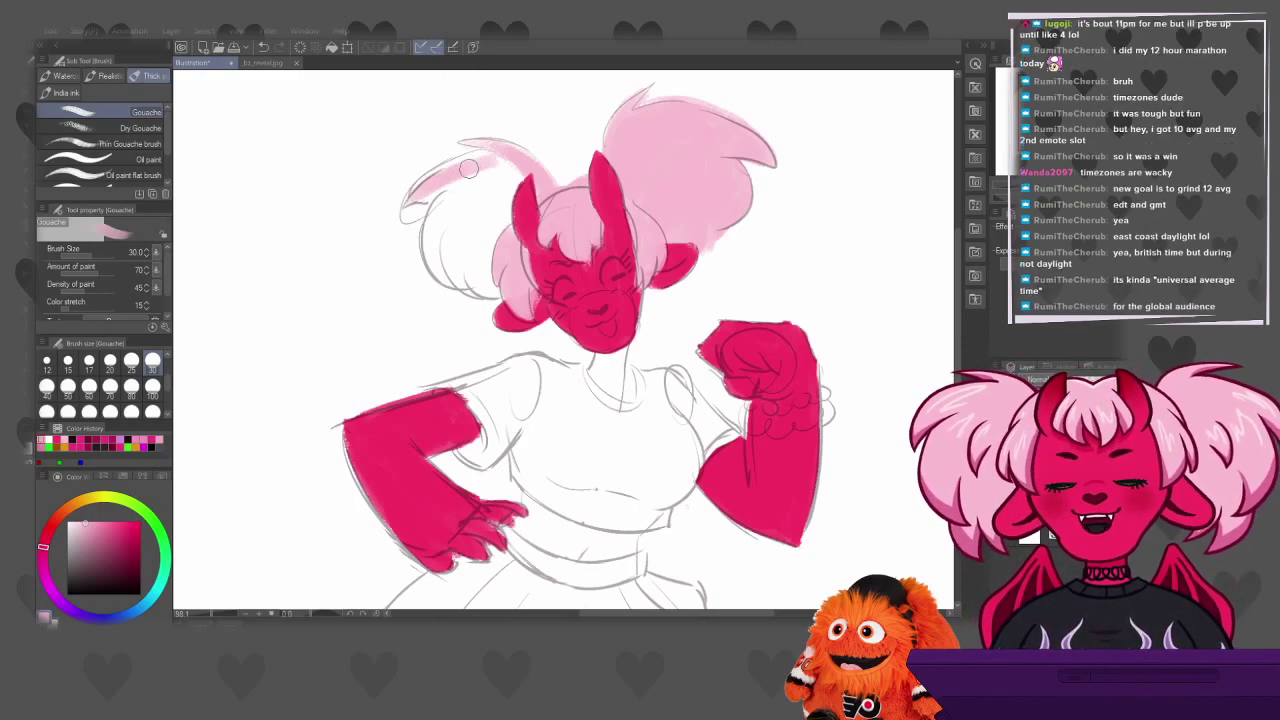
{"action": "mouse_move", "coordinate": [496, 157]}
{"action": "left_mouse_down"}
{"action": "mouse_move", "coordinate": [450, 166]}
{"action": "mouse_move", "coordinate": [432, 201]}
{"action": "mouse_move", "coordinate": [497, 169]}
{"action": "left_mouse_up"}
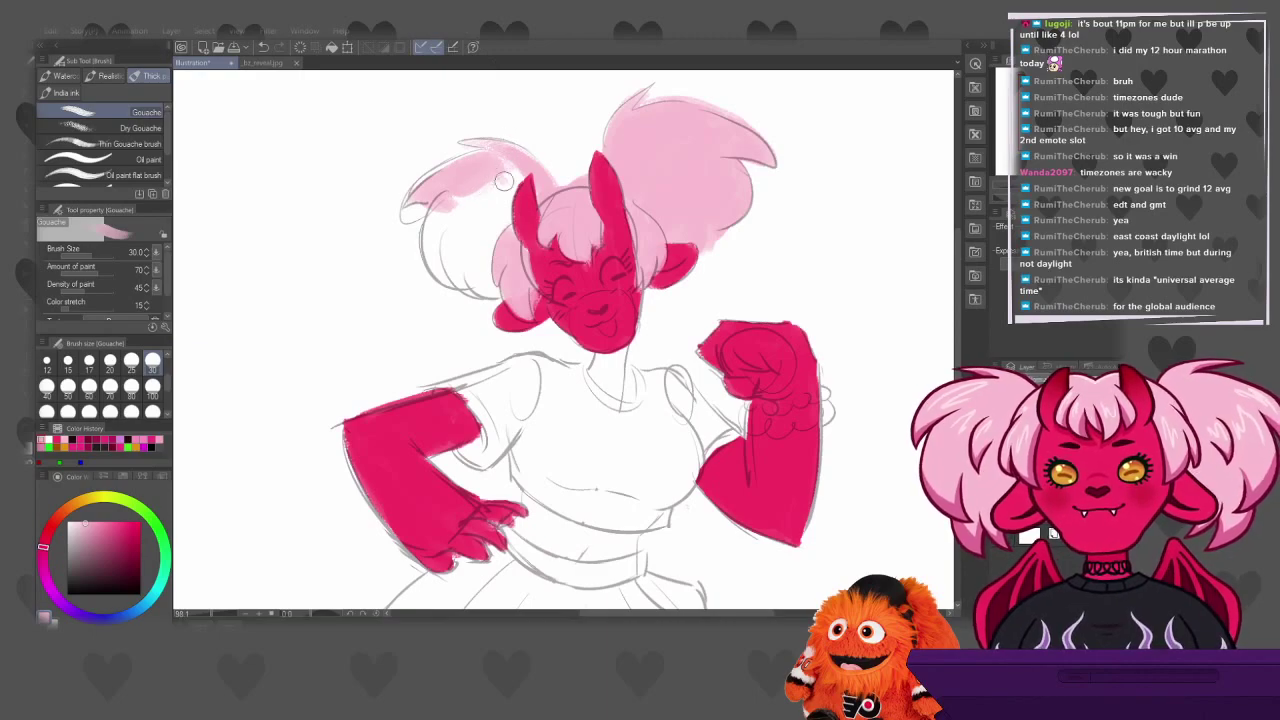
{"action": "mouse_move", "coordinate": [481, 198]}
{"action": "left_mouse_down"}
{"action": "mouse_move", "coordinate": [458, 224]}
{"action": "mouse_move", "coordinate": [453, 212]}
{"action": "mouse_move", "coordinate": [460, 266]}
{"action": "mouse_move", "coordinate": [426, 242]}
{"action": "mouse_move", "coordinate": [439, 212]}
{"action": "mouse_move", "coordinate": [468, 287]}
{"action": "mouse_move", "coordinate": [434, 262]}
{"action": "mouse_move", "coordinate": [453, 264]}
{"action": "mouse_move", "coordinate": [468, 226]}
{"action": "left_mouse_up"}
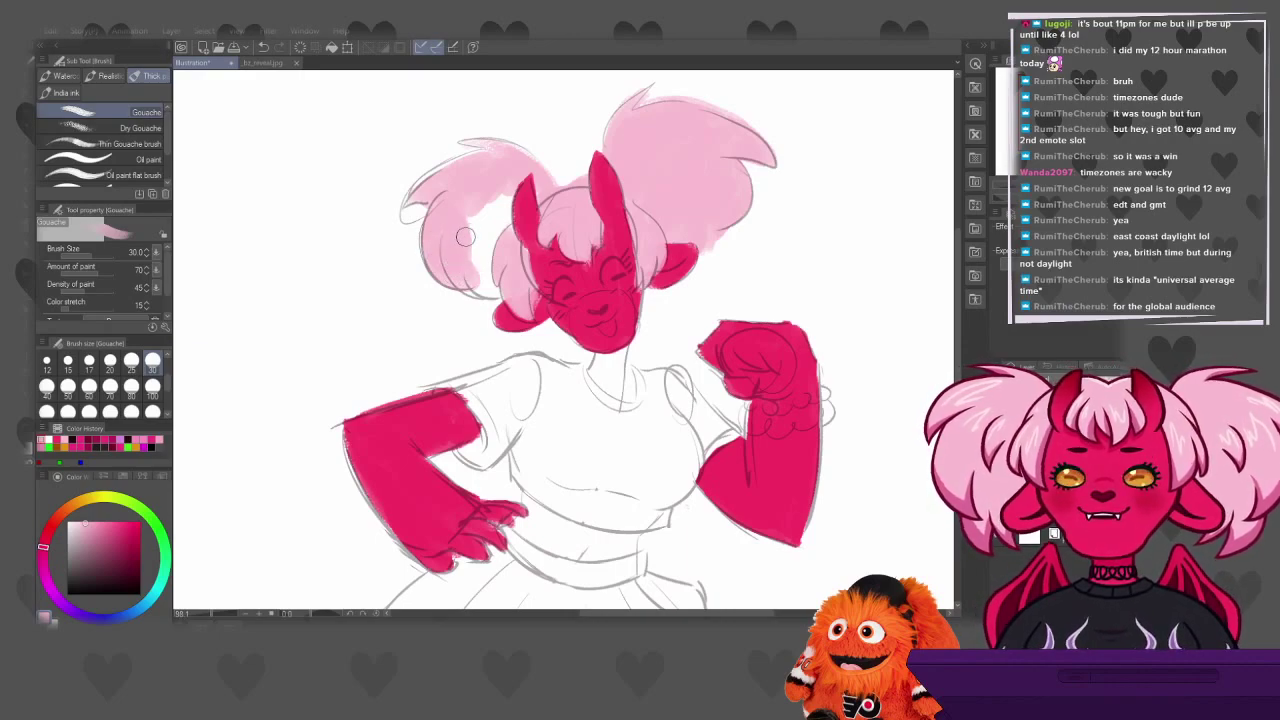
{"action": "left_click_drag", "start_coordinate": [462, 205], "coordinate": [483, 223]}
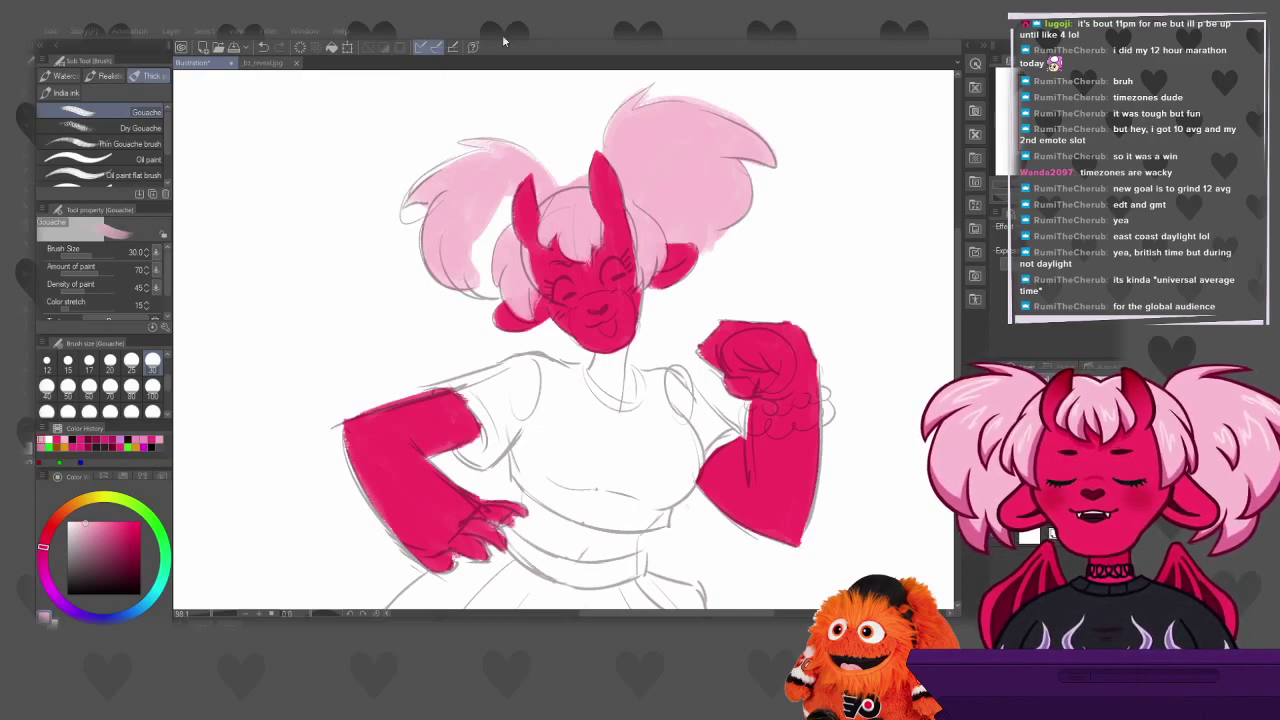
{"action": "mouse_move", "coordinate": [498, 237]}
{"action": "left_mouse_down"}
{"action": "mouse_move", "coordinate": [514, 184]}
{"action": "mouse_move", "coordinate": [499, 189]}
{"action": "mouse_move", "coordinate": [500, 223]}
{"action": "mouse_move", "coordinate": [484, 235]}
{"action": "mouse_move", "coordinate": [488, 281]}
{"action": "mouse_move", "coordinate": [475, 198]}
{"action": "left_mouse_up"}
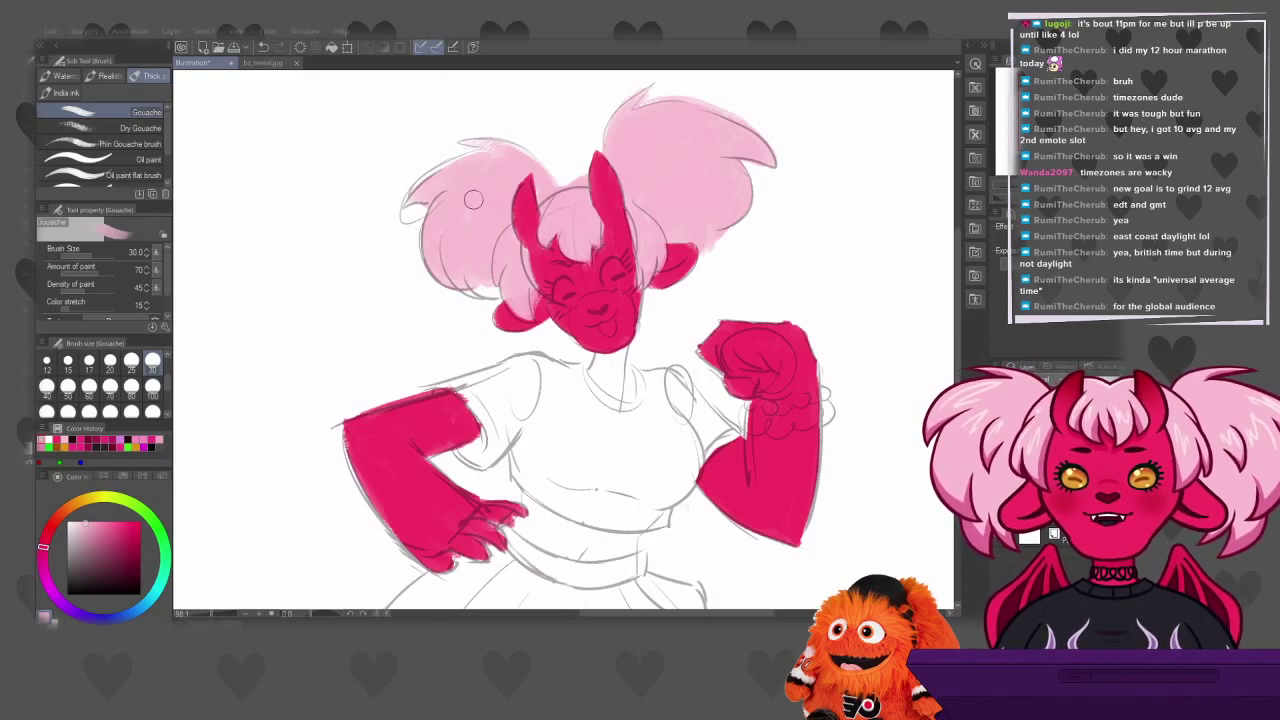
{"action": "left_click_drag", "start_coordinate": [485, 290], "coordinate": [480, 274]}
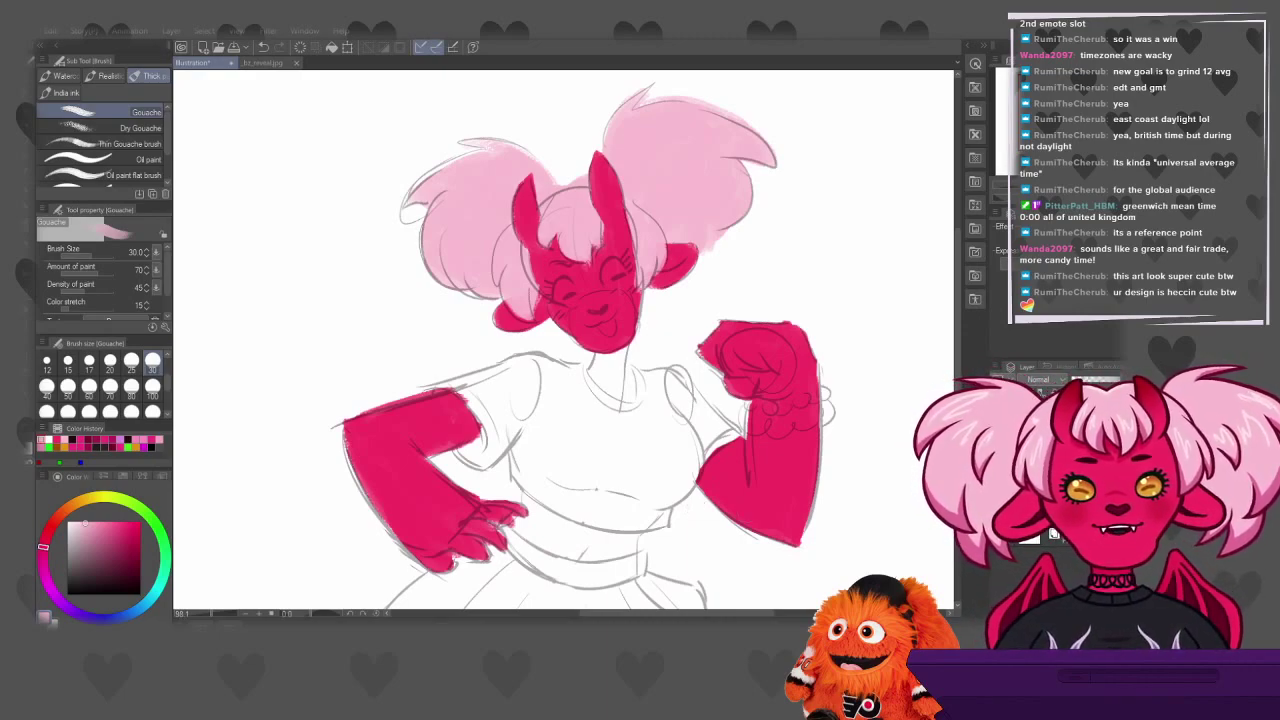
Sample the crimson skin colour from the hip arm and fill the neck down to the shirt's neckline
{"action": "left_click", "coordinate": [405, 485], "text": "alt"}
{"action": "mouse_move", "coordinate": [605, 350]}
{"action": "left_mouse_down"}
{"action": "mouse_move", "coordinate": [590, 396]}
{"action": "mouse_move", "coordinate": [606, 352]}
{"action": "mouse_move", "coordinate": [590, 392]}
{"action": "mouse_move", "coordinate": [610, 352]}
{"action": "mouse_move", "coordinate": [618, 406]}
{"action": "mouse_move", "coordinate": [620, 352]}
{"action": "mouse_move", "coordinate": [598, 394]}
{"action": "mouse_move", "coordinate": [628, 368]}
{"action": "mouse_move", "coordinate": [616, 366]}
{"action": "mouse_move", "coordinate": [636, 384]}
{"action": "mouse_move", "coordinate": [630, 400]}
{"action": "mouse_move", "coordinate": [620, 376]}
{"action": "mouse_move", "coordinate": [638, 384]}
{"action": "left_mouse_up"}
{"action": "key", "text": "ctrl+z"}
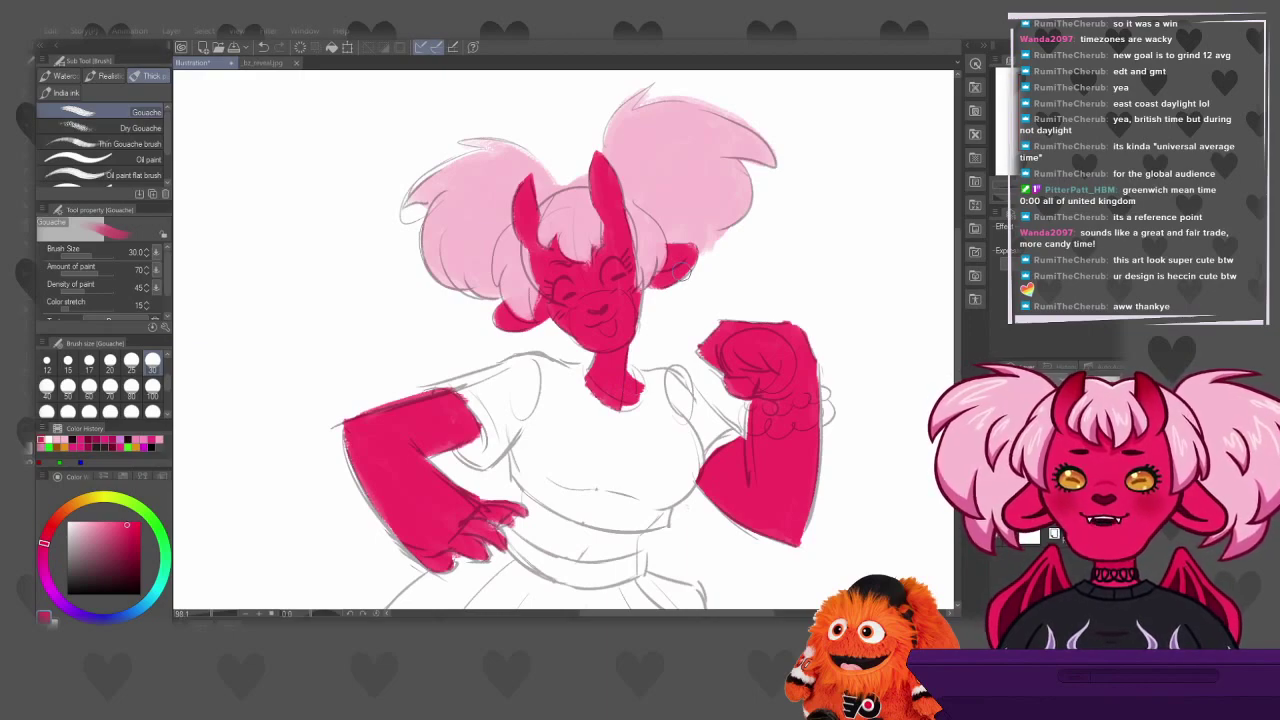
{"action": "mouse_move", "coordinate": [628, 398]}
{"action": "left_mouse_down"}
{"action": "mouse_move", "coordinate": [589, 367]}
{"action": "mouse_move", "coordinate": [594, 352]}
{"action": "left_mouse_up"}
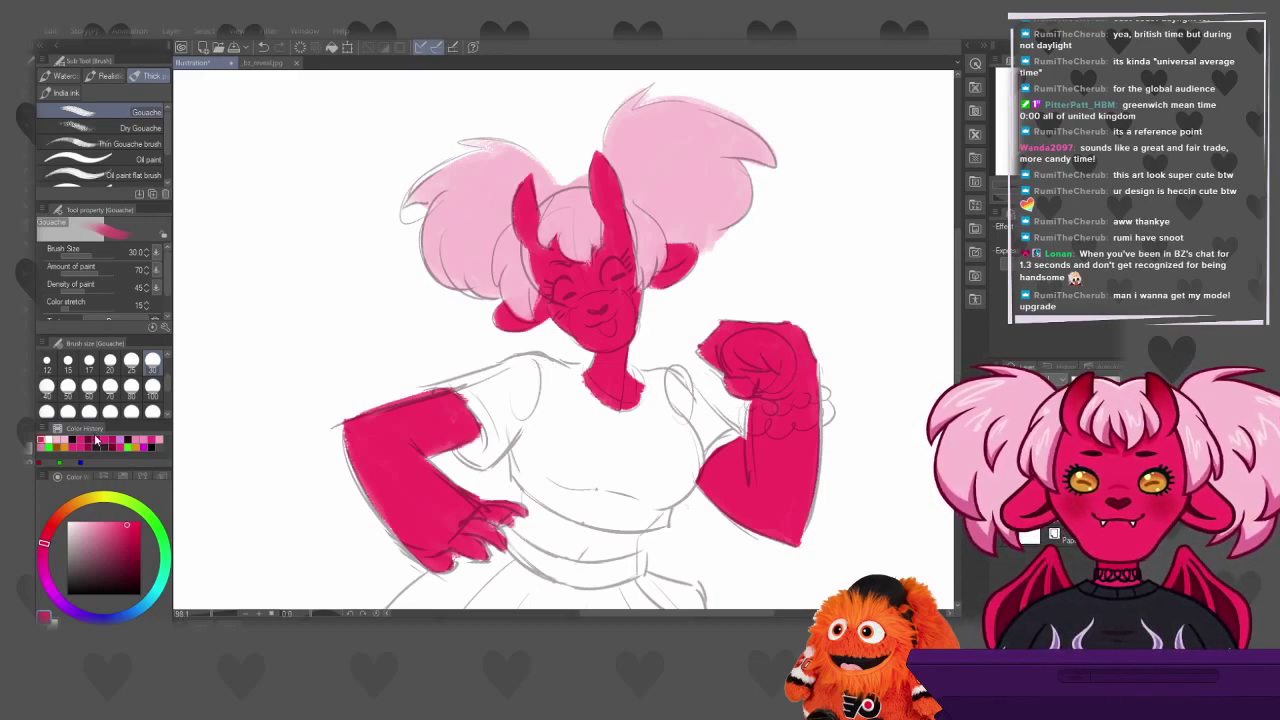
Sample the near-black shirt colour from the reference character and return to the illustration
{"action": "left_click", "coordinate": [260, 63]}
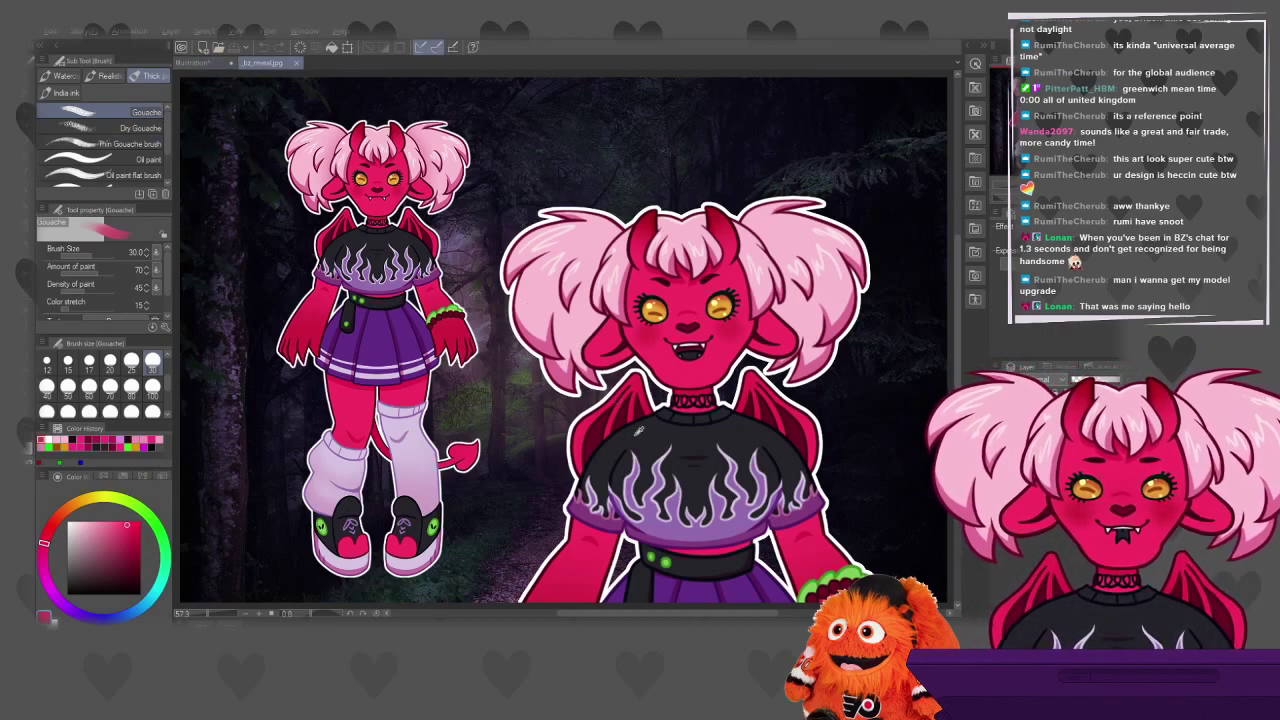
{"action": "left_click", "coordinate": [652, 428], "text": "alt"}
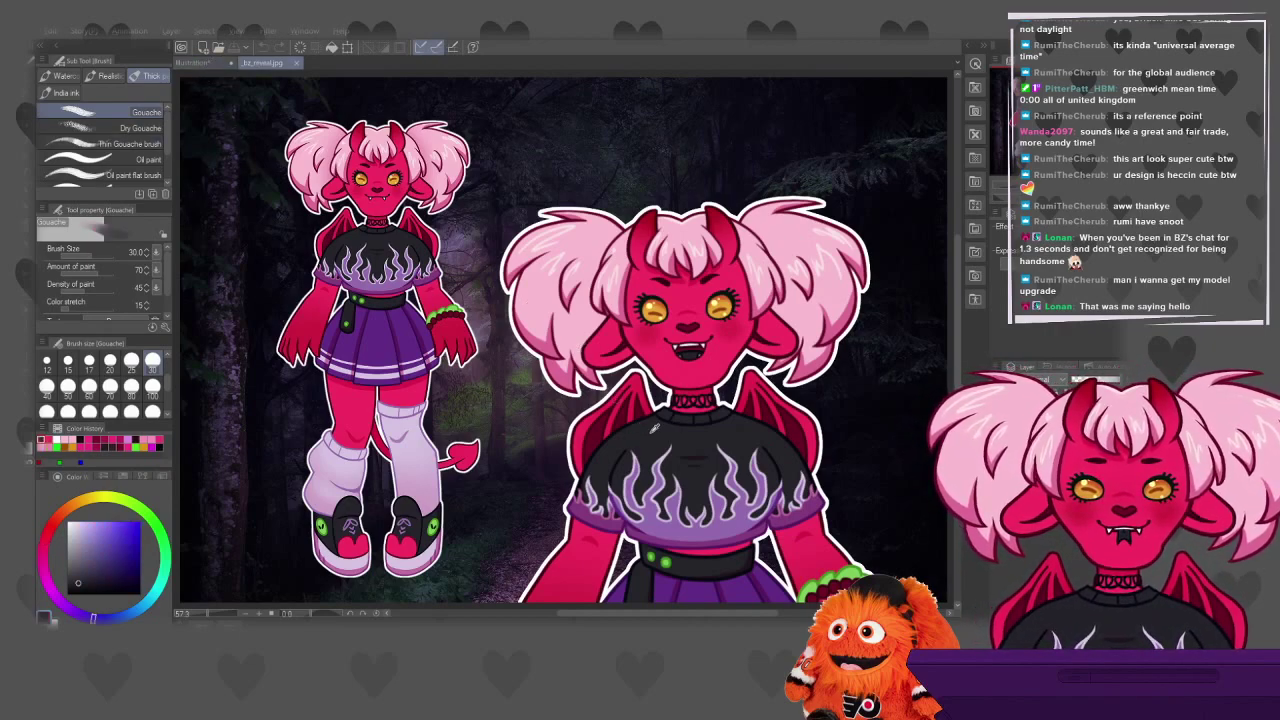
{"action": "left_click", "coordinate": [205, 62]}
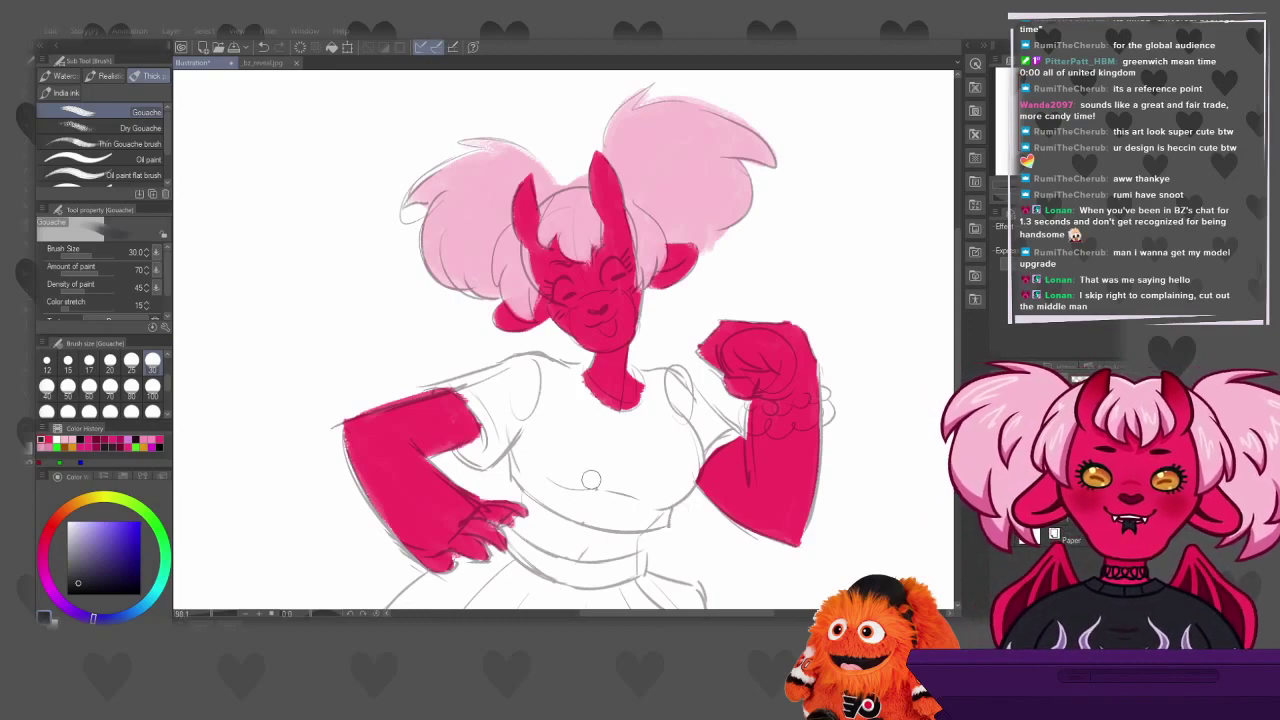
{"action": "mouse_move", "coordinate": [490, 410]}
{"action": "left_mouse_down"}
{"action": "mouse_move", "coordinate": [484, 432]}
{"action": "mouse_move", "coordinate": [472, 402]}
{"action": "mouse_move", "coordinate": [495, 455]}
{"action": "mouse_move", "coordinate": [465, 458]}
{"action": "mouse_move", "coordinate": [480, 450]}
{"action": "left_mouse_up"}
{"action": "key", "text": "ctrl+z"}
{"action": "mouse_move", "coordinate": [465, 398]}
{"action": "left_mouse_down"}
{"action": "mouse_move", "coordinate": [487, 433]}
{"action": "mouse_move", "coordinate": [515, 411]}
{"action": "mouse_move", "coordinate": [508, 438]}
{"action": "mouse_move", "coordinate": [543, 404]}
{"action": "mouse_move", "coordinate": [538, 473]}
{"action": "mouse_move", "coordinate": [545, 440]}
{"action": "mouse_move", "coordinate": [636, 484]}
{"action": "mouse_move", "coordinate": [668, 418]}
{"action": "left_mouse_up"}
{"action": "key", "text": "ctrl+z"}
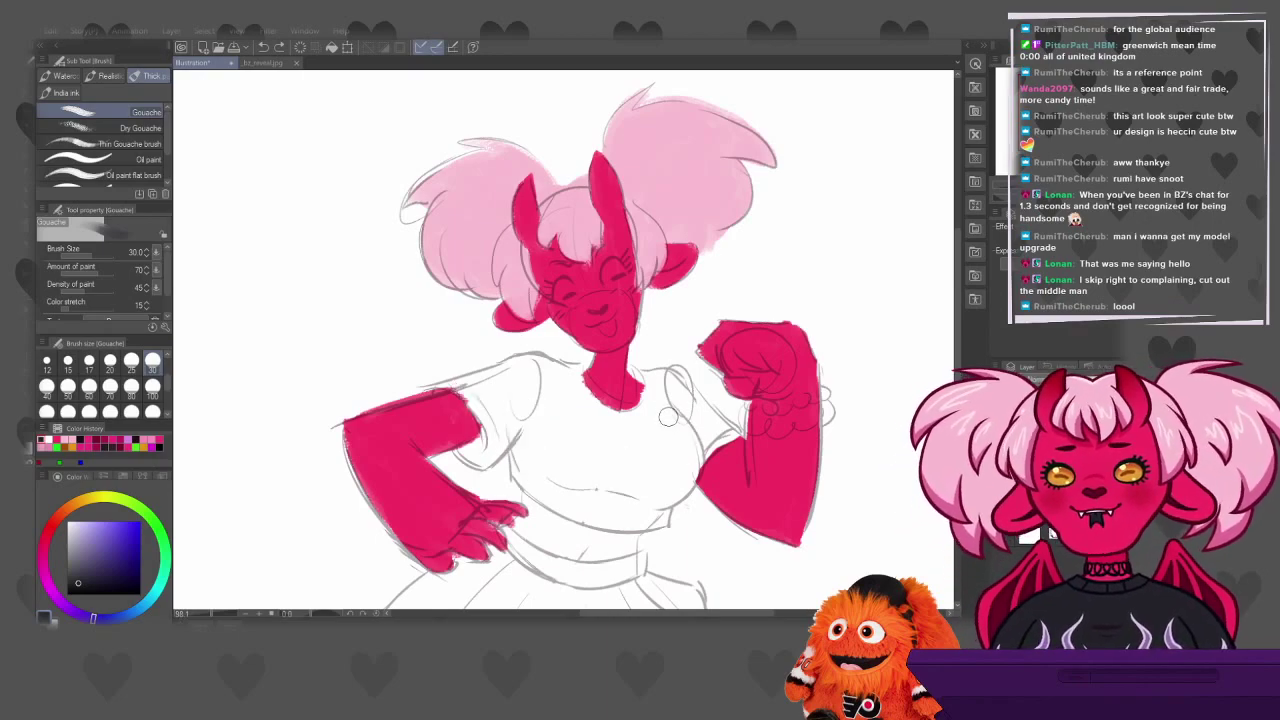
Paint the hip arm's sleeve and shoulder near-black, redoing the first strokes along the cuff
{"action": "mouse_move", "coordinate": [466, 452]}
{"action": "left_mouse_down"}
{"action": "mouse_move", "coordinate": [503, 426]}
{"action": "mouse_move", "coordinate": [501, 448]}
{"action": "mouse_move", "coordinate": [505, 415]}
{"action": "mouse_move", "coordinate": [495, 436]}
{"action": "mouse_move", "coordinate": [479, 421]}
{"action": "mouse_move", "coordinate": [491, 441]}
{"action": "mouse_move", "coordinate": [482, 457]}
{"action": "mouse_move", "coordinate": [473, 386]}
{"action": "mouse_move", "coordinate": [480, 433]}
{"action": "mouse_move", "coordinate": [477, 401]}
{"action": "left_mouse_up"}
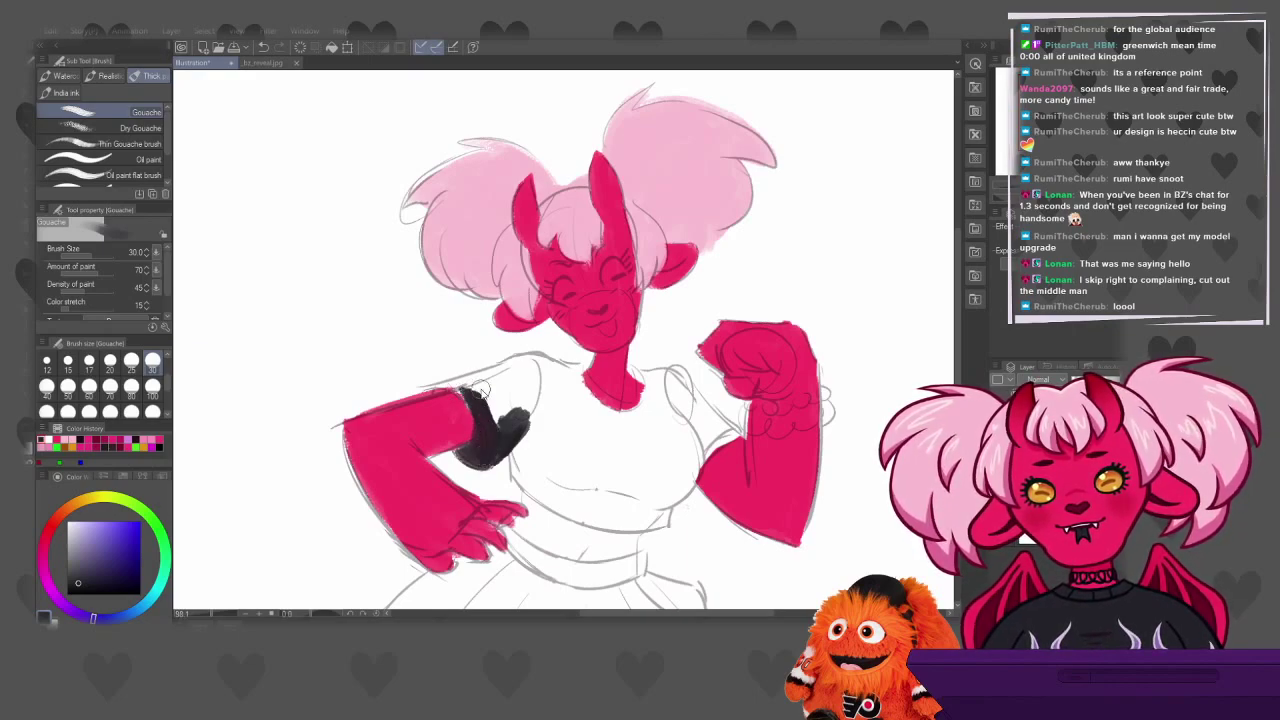
{"action": "key", "text": "ctrl+z"}
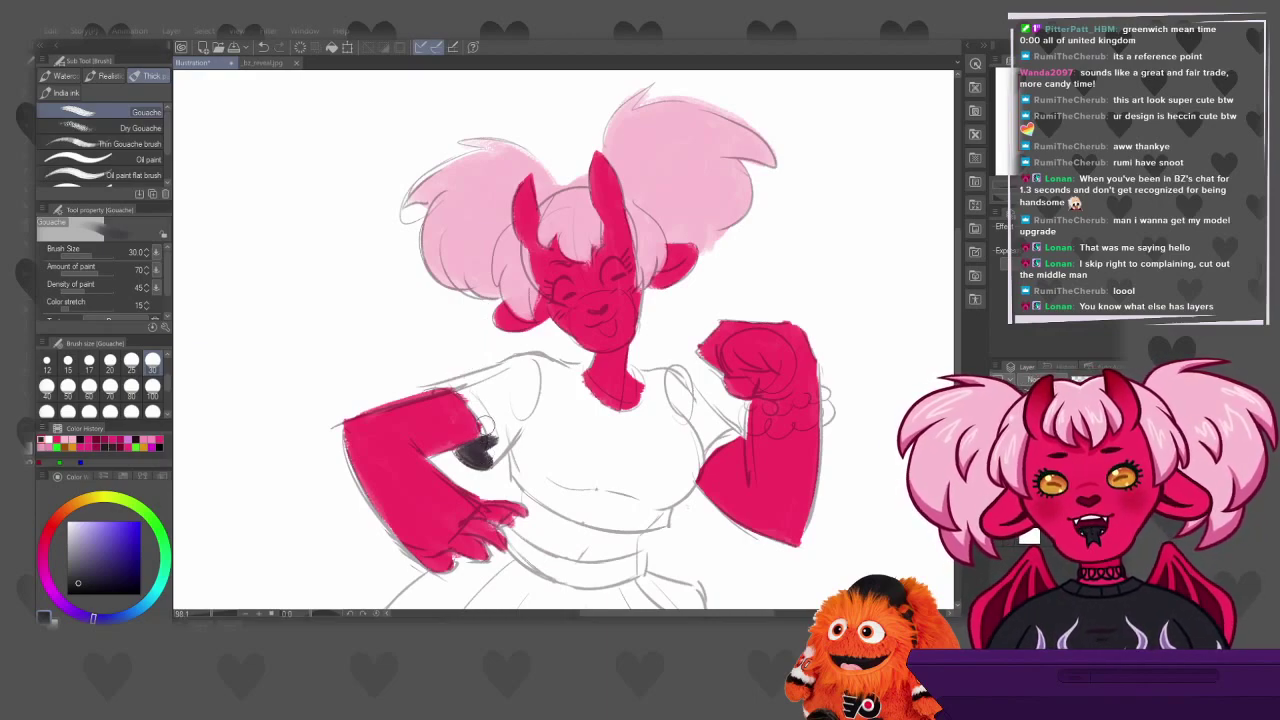
{"action": "left_click_drag", "start_coordinate": [478, 396], "coordinate": [494, 436]}
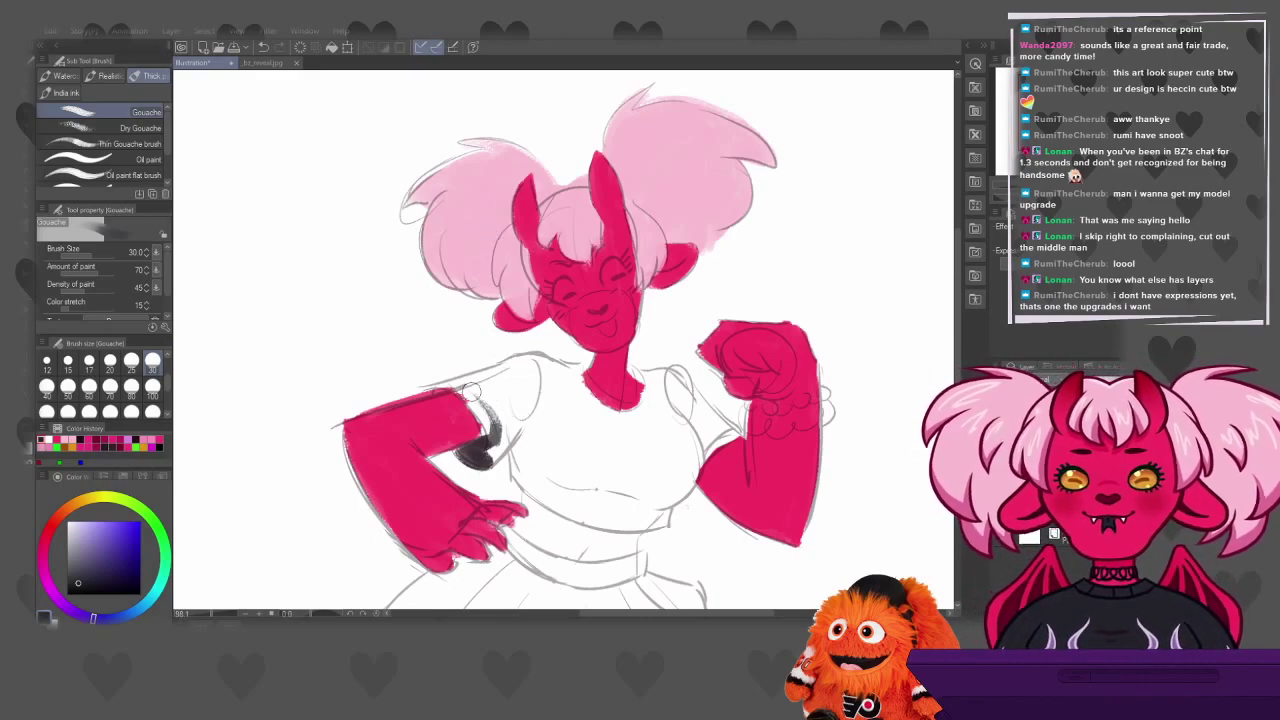
{"action": "mouse_move", "coordinate": [473, 394]}
{"action": "left_mouse_down"}
{"action": "mouse_move", "coordinate": [483, 446]}
{"action": "mouse_move", "coordinate": [508, 414]}
{"action": "mouse_move", "coordinate": [484, 449]}
{"action": "mouse_move", "coordinate": [520, 415]}
{"action": "mouse_move", "coordinate": [498, 441]}
{"action": "mouse_move", "coordinate": [517, 394]}
{"action": "mouse_move", "coordinate": [492, 414]}
{"action": "mouse_move", "coordinate": [513, 409]}
{"action": "mouse_move", "coordinate": [486, 458]}
{"action": "mouse_move", "coordinate": [509, 433]}
{"action": "mouse_move", "coordinate": [518, 416]}
{"action": "mouse_move", "coordinate": [465, 460]}
{"action": "mouse_move", "coordinate": [500, 429]}
{"action": "mouse_move", "coordinate": [462, 388]}
{"action": "mouse_move", "coordinate": [486, 422]}
{"action": "mouse_move", "coordinate": [467, 396]}
{"action": "mouse_move", "coordinate": [481, 413]}
{"action": "mouse_move", "coordinate": [488, 391]}
{"action": "mouse_move", "coordinate": [508, 413]}
{"action": "mouse_move", "coordinate": [536, 387]}
{"action": "mouse_move", "coordinate": [488, 371]}
{"action": "mouse_move", "coordinate": [446, 382]}
{"action": "mouse_move", "coordinate": [471, 404]}
{"action": "mouse_move", "coordinate": [448, 381]}
{"action": "mouse_move", "coordinate": [480, 388]}
{"action": "mouse_move", "coordinate": [444, 384]}
{"action": "mouse_move", "coordinate": [522, 373]}
{"action": "left_mouse_up"}
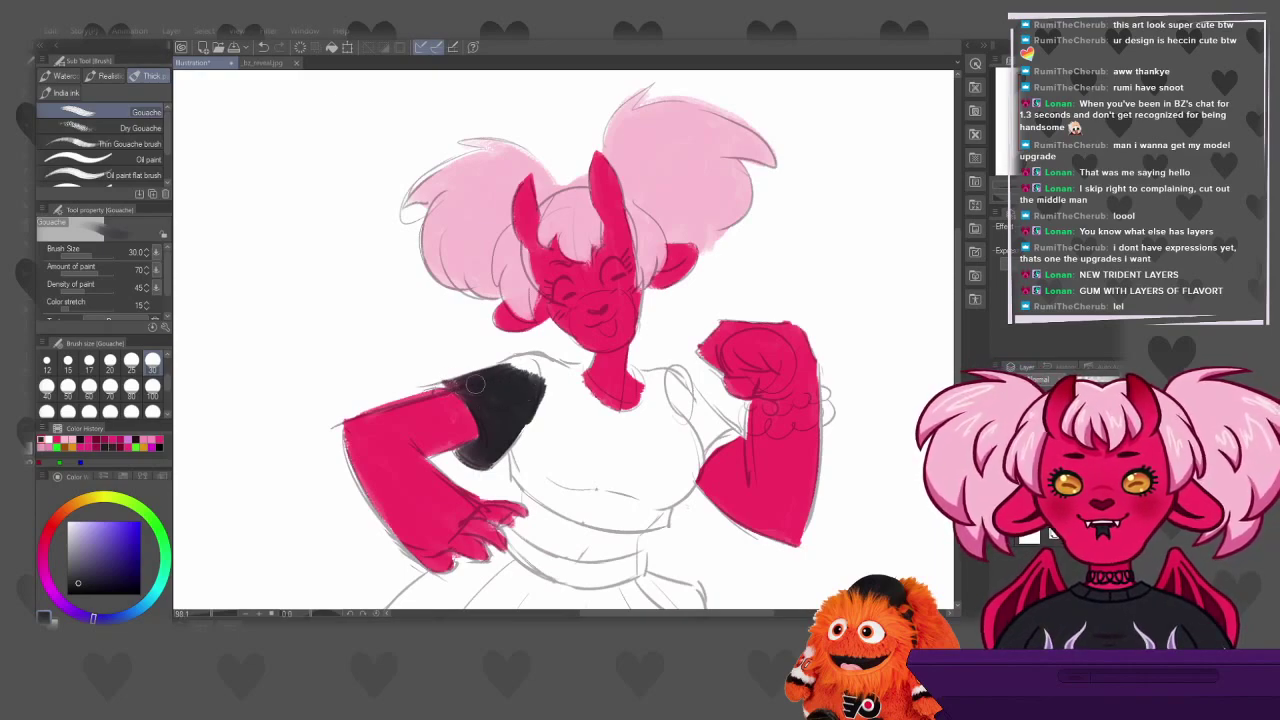
{"action": "mouse_move", "coordinate": [508, 370]}
{"action": "left_mouse_down"}
{"action": "mouse_move", "coordinate": [530, 364]}
{"action": "mouse_move", "coordinate": [540, 378]}
{"action": "mouse_move", "coordinate": [543, 364]}
{"action": "mouse_move", "coordinate": [506, 367]}
{"action": "mouse_move", "coordinate": [570, 386]}
{"action": "left_mouse_up"}
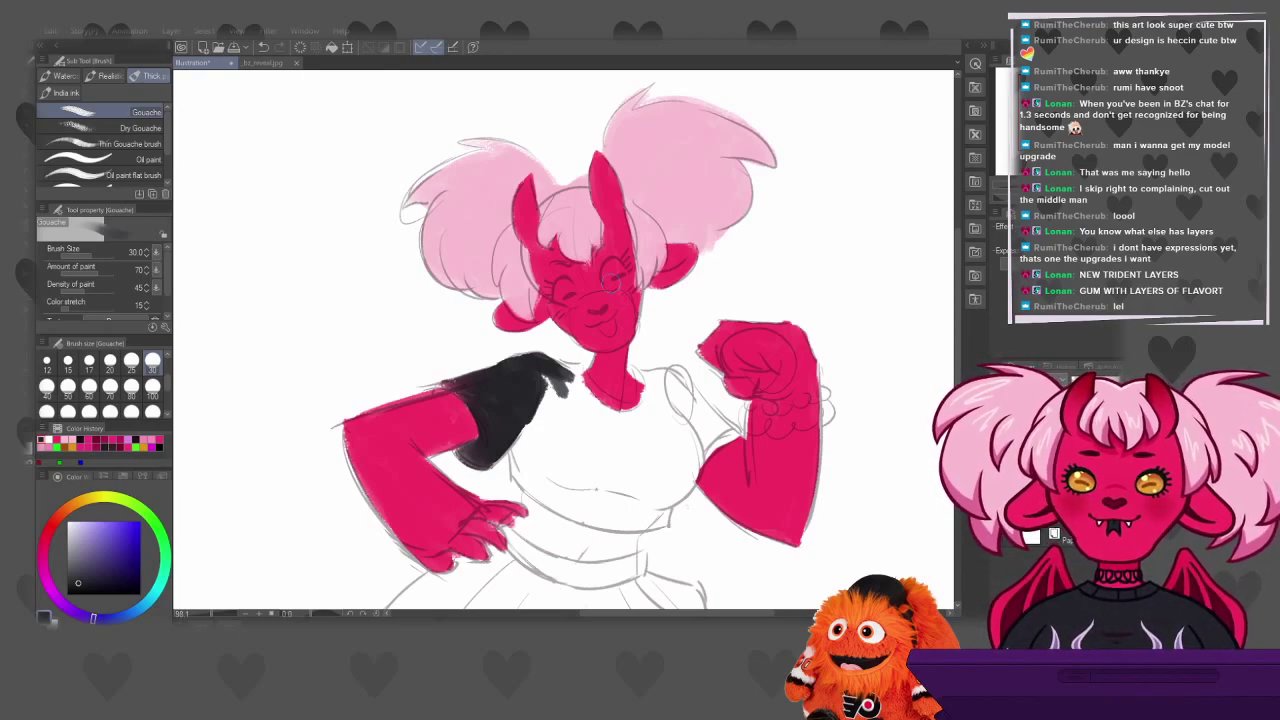
Paint the lower torso of the shirt near-black from the hip-arm side across to the raised-arm side, redoing one stroke along the chest
{"action": "mouse_move", "coordinate": [548, 392]}
{"action": "left_mouse_down"}
{"action": "mouse_move", "coordinate": [546, 425]}
{"action": "mouse_move", "coordinate": [540, 436]}
{"action": "mouse_move", "coordinate": [530, 418]}
{"action": "mouse_move", "coordinate": [516, 467]}
{"action": "mouse_move", "coordinate": [564, 497]}
{"action": "mouse_move", "coordinate": [516, 470]}
{"action": "mouse_move", "coordinate": [564, 500]}
{"action": "mouse_move", "coordinate": [542, 494]}
{"action": "mouse_move", "coordinate": [535, 446]}
{"action": "mouse_move", "coordinate": [532, 457]}
{"action": "mouse_move", "coordinate": [573, 487]}
{"action": "mouse_move", "coordinate": [578, 421]}
{"action": "mouse_move", "coordinate": [612, 474]}
{"action": "left_mouse_up"}
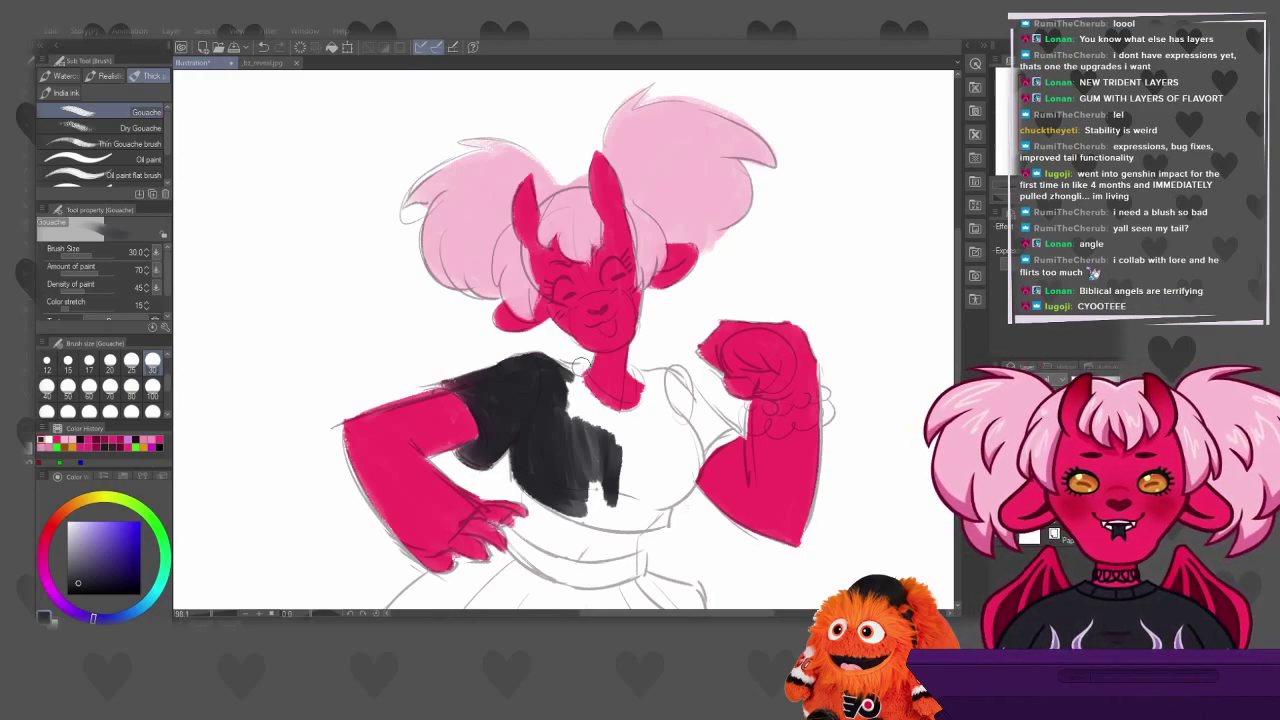
{"action": "mouse_move", "coordinate": [588, 490]}
{"action": "left_mouse_down"}
{"action": "mouse_move", "coordinate": [600, 482]}
{"action": "mouse_move", "coordinate": [596, 496]}
{"action": "mouse_move", "coordinate": [566, 500]}
{"action": "mouse_move", "coordinate": [602, 516]}
{"action": "mouse_move", "coordinate": [588, 520]}
{"action": "mouse_move", "coordinate": [658, 516]}
{"action": "left_mouse_up"}
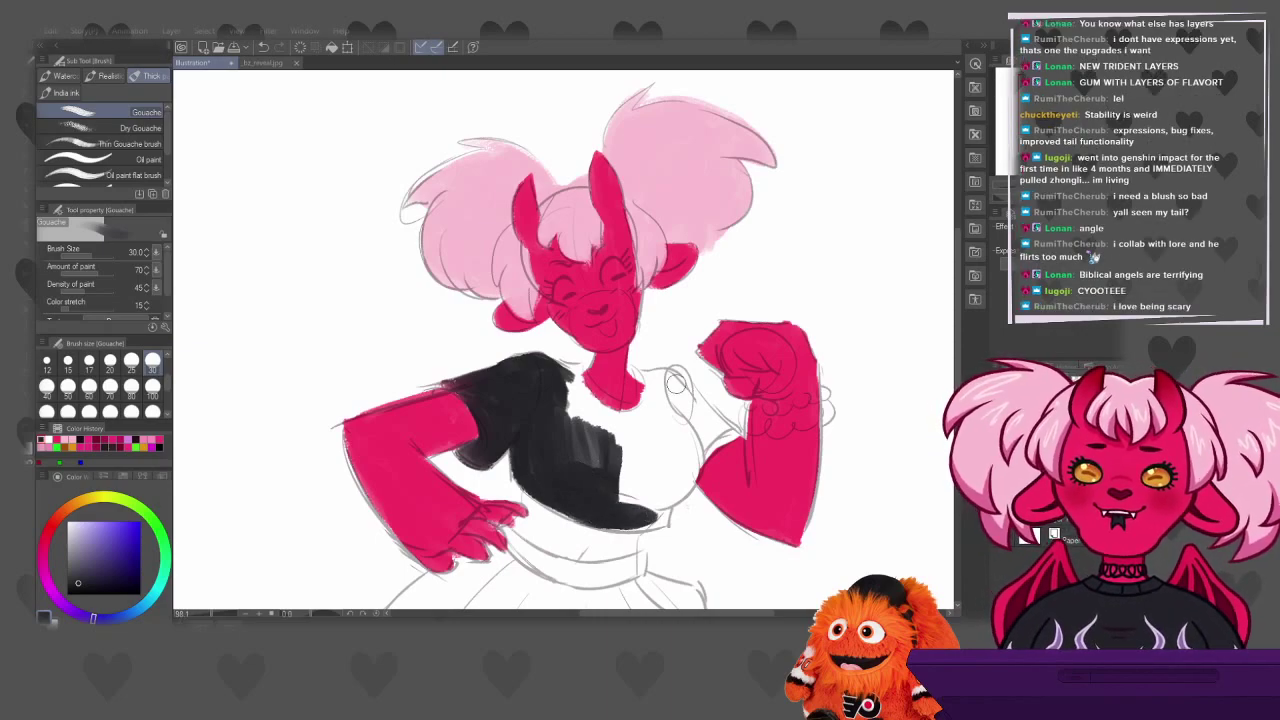
{"action": "mouse_move", "coordinate": [606, 482]}
{"action": "left_mouse_down"}
{"action": "mouse_move", "coordinate": [627, 454]}
{"action": "mouse_move", "coordinate": [625, 503]}
{"action": "mouse_move", "coordinate": [656, 455]}
{"action": "mouse_move", "coordinate": [659, 499]}
{"action": "mouse_move", "coordinate": [690, 437]}
{"action": "mouse_move", "coordinate": [693, 464]}
{"action": "mouse_move", "coordinate": [669, 489]}
{"action": "mouse_move", "coordinate": [669, 417]}
{"action": "mouse_move", "coordinate": [689, 475]}
{"action": "mouse_move", "coordinate": [686, 432]}
{"action": "mouse_move", "coordinate": [694, 442]}
{"action": "mouse_move", "coordinate": [684, 428]}
{"action": "mouse_move", "coordinate": [684, 468]}
{"action": "mouse_move", "coordinate": [660, 410]}
{"action": "mouse_move", "coordinate": [691, 450]}
{"action": "left_mouse_up"}
{"action": "key", "text": "ctrl+z"}
{"action": "mouse_move", "coordinate": [691, 460]}
{"action": "left_mouse_down"}
{"action": "mouse_move", "coordinate": [671, 487]}
{"action": "mouse_move", "coordinate": [690, 430]}
{"action": "mouse_move", "coordinate": [666, 494]}
{"action": "mouse_move", "coordinate": [693, 460]}
{"action": "mouse_move", "coordinate": [659, 522]}
{"action": "mouse_move", "coordinate": [594, 515]}
{"action": "mouse_move", "coordinate": [653, 518]}
{"action": "mouse_move", "coordinate": [664, 501]}
{"action": "mouse_move", "coordinate": [664, 524]}
{"action": "mouse_move", "coordinate": [665, 474]}
{"action": "mouse_move", "coordinate": [640, 452]}
{"action": "mouse_move", "coordinate": [633, 492]}
{"action": "left_mouse_up"}
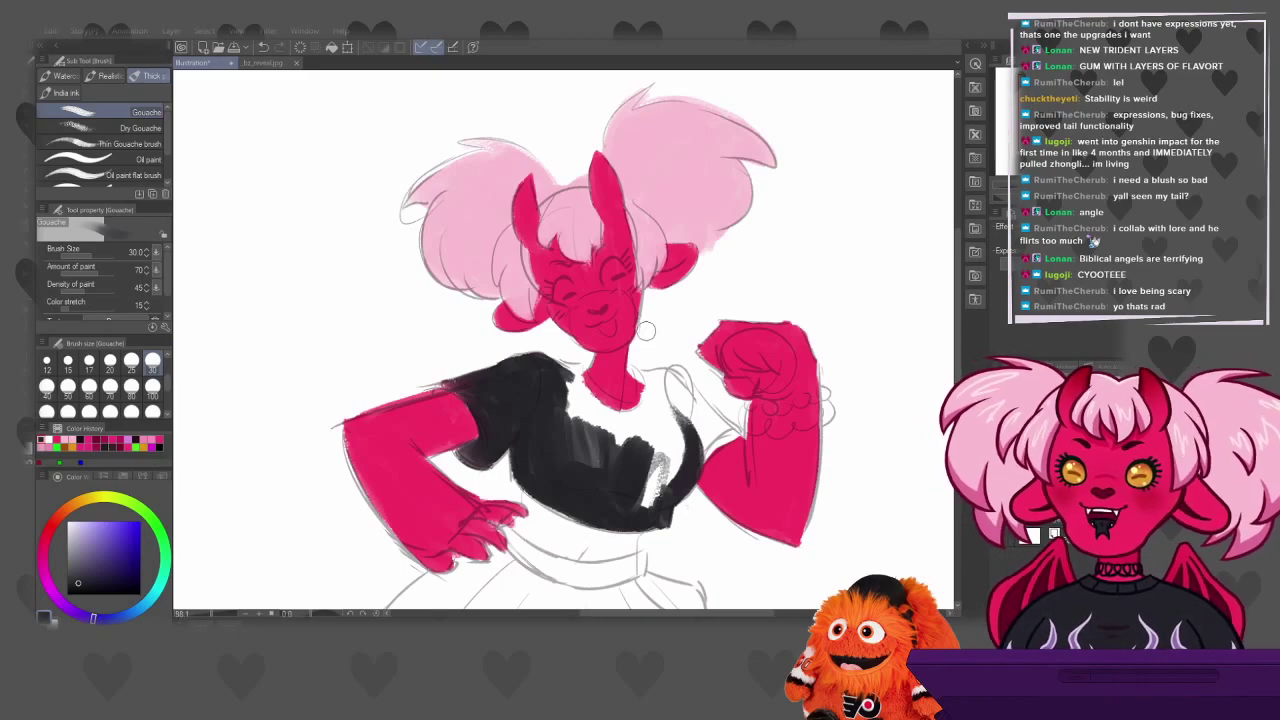
{"action": "left_click_drag", "start_coordinate": [646, 441], "coordinate": [648, 494]}
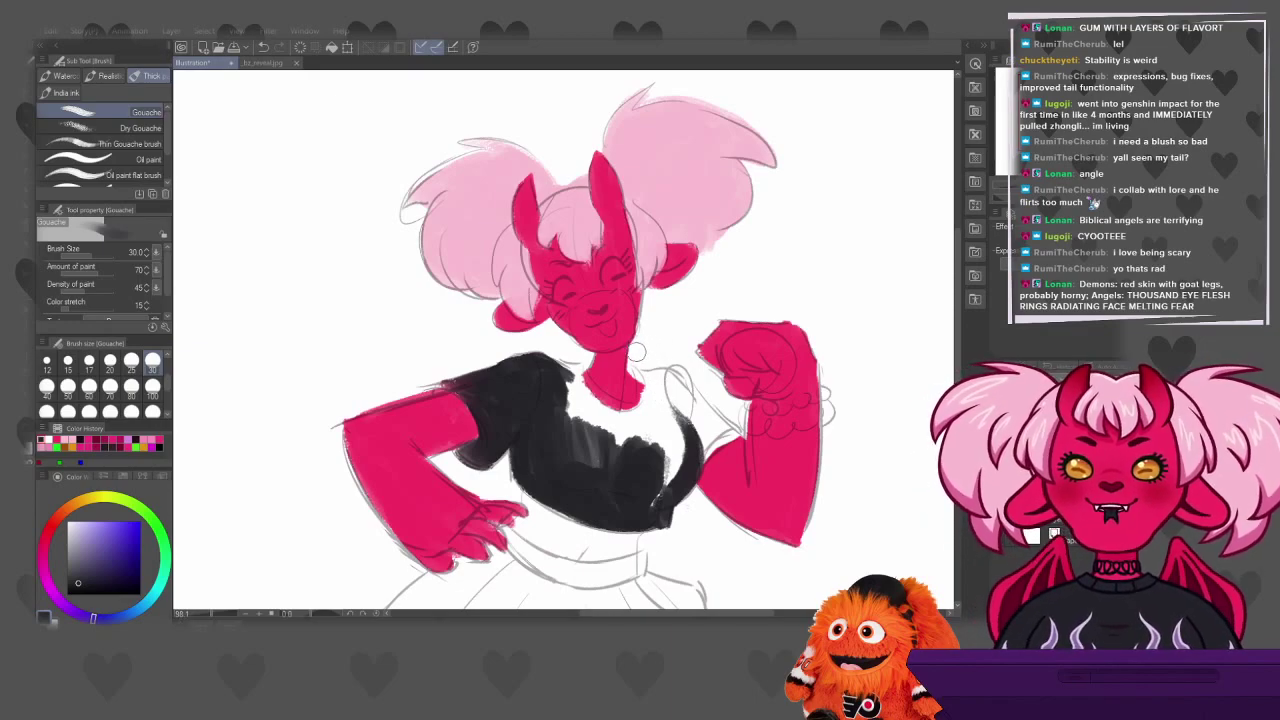
{"action": "mouse_move", "coordinate": [658, 462]}
{"action": "left_mouse_down"}
{"action": "mouse_move", "coordinate": [660, 500]}
{"action": "mouse_move", "coordinate": [676, 428]}
{"action": "mouse_move", "coordinate": [664, 488]}
{"action": "left_mouse_up"}
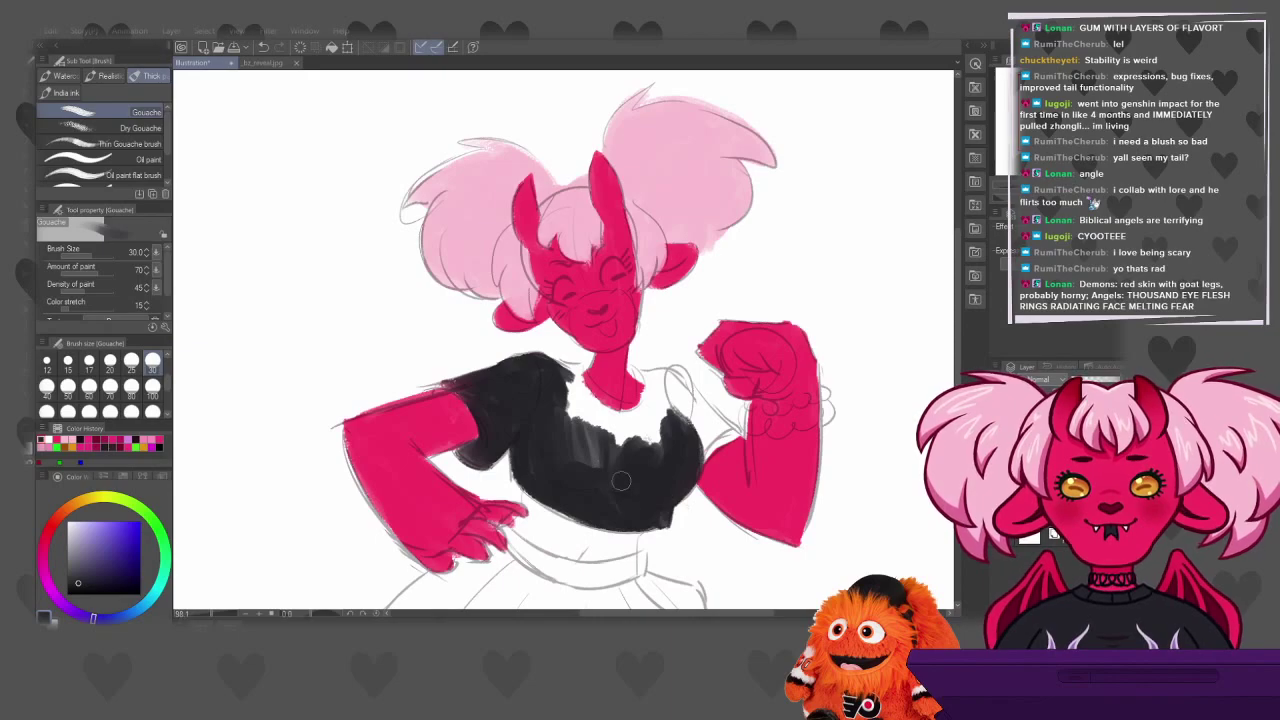
Paint the raised arm's sleeve and the neckline edge near-black, then fill the remaining white gaps across the upper chest
{"action": "mouse_move", "coordinate": [699, 441]}
{"action": "left_mouse_down"}
{"action": "mouse_move", "coordinate": [710, 443]}
{"action": "mouse_move", "coordinate": [694, 460]}
{"action": "mouse_move", "coordinate": [722, 432]}
{"action": "mouse_move", "coordinate": [716, 408]}
{"action": "mouse_move", "coordinate": [678, 388]}
{"action": "mouse_move", "coordinate": [736, 430]}
{"action": "left_mouse_up"}
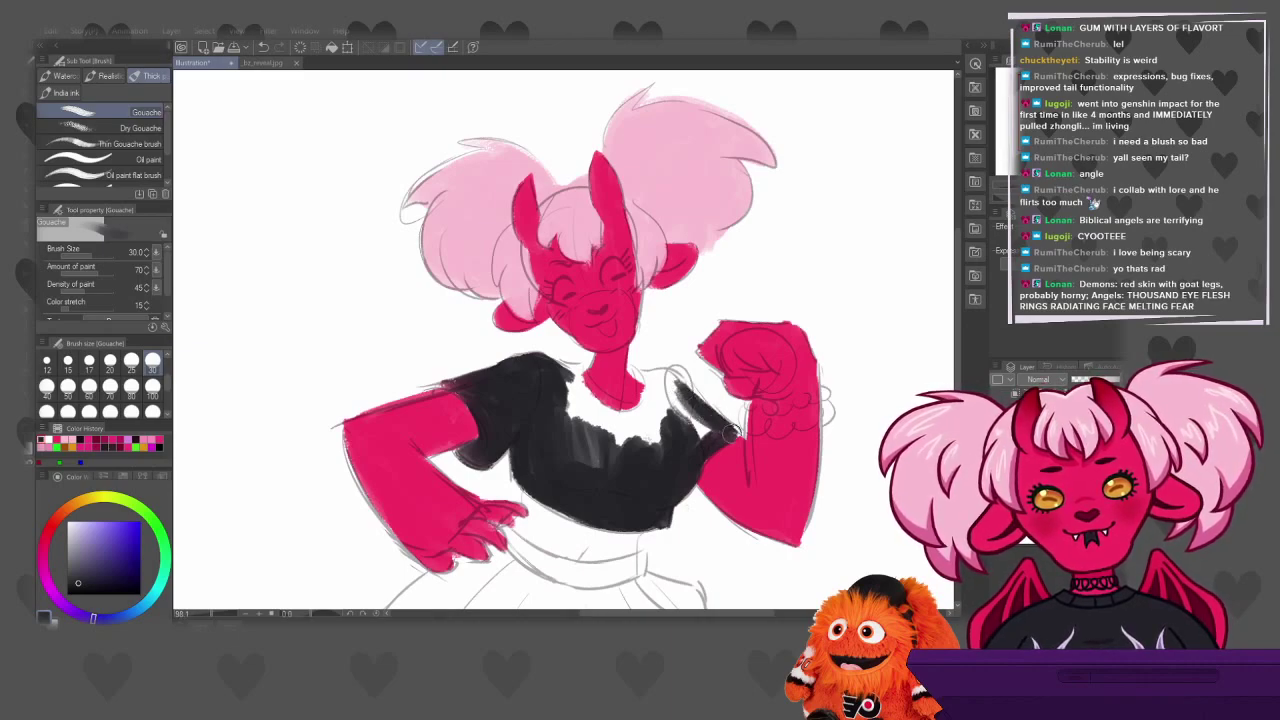
{"action": "mouse_move", "coordinate": [560, 380]}
{"action": "left_mouse_down"}
{"action": "mouse_move", "coordinate": [644, 431]}
{"action": "mouse_move", "coordinate": [645, 384]}
{"action": "mouse_move", "coordinate": [648, 400]}
{"action": "mouse_move", "coordinate": [657, 384]}
{"action": "mouse_move", "coordinate": [678, 392]}
{"action": "mouse_move", "coordinate": [674, 366]}
{"action": "mouse_move", "coordinate": [646, 385]}
{"action": "mouse_move", "coordinate": [682, 398]}
{"action": "mouse_move", "coordinate": [654, 379]}
{"action": "left_mouse_up"}
{"action": "key", "text": "ctrl+z"}
{"action": "key", "text": "ctrl+z"}
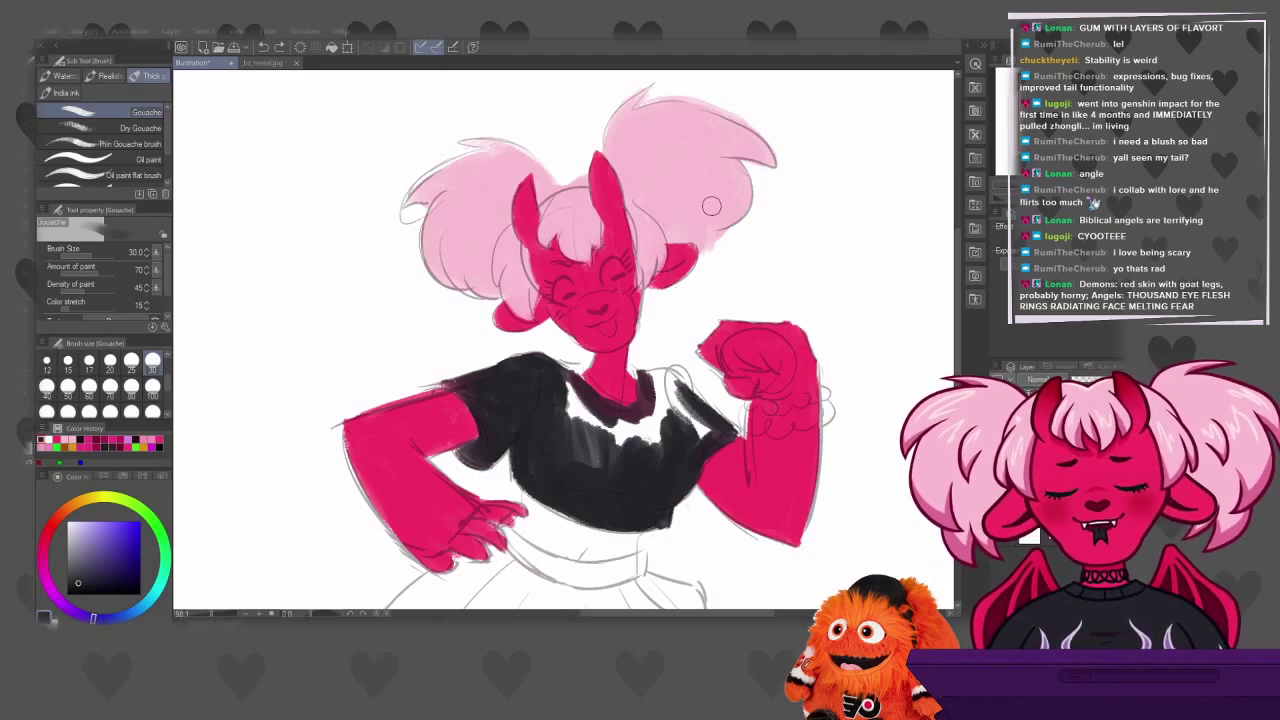
{"action": "mouse_move", "coordinate": [646, 379]}
{"action": "left_mouse_down"}
{"action": "mouse_move", "coordinate": [686, 394]}
{"action": "mouse_move", "coordinate": [656, 376]}
{"action": "mouse_move", "coordinate": [674, 380]}
{"action": "mouse_move", "coordinate": [659, 374]}
{"action": "mouse_move", "coordinate": [687, 400]}
{"action": "mouse_move", "coordinate": [649, 377]}
{"action": "mouse_move", "coordinate": [694, 410]}
{"action": "mouse_move", "coordinate": [673, 372]}
{"action": "mouse_move", "coordinate": [703, 417]}
{"action": "mouse_move", "coordinate": [660, 374]}
{"action": "mouse_move", "coordinate": [657, 416]}
{"action": "mouse_move", "coordinate": [663, 386]}
{"action": "mouse_move", "coordinate": [686, 446]}
{"action": "left_mouse_up"}
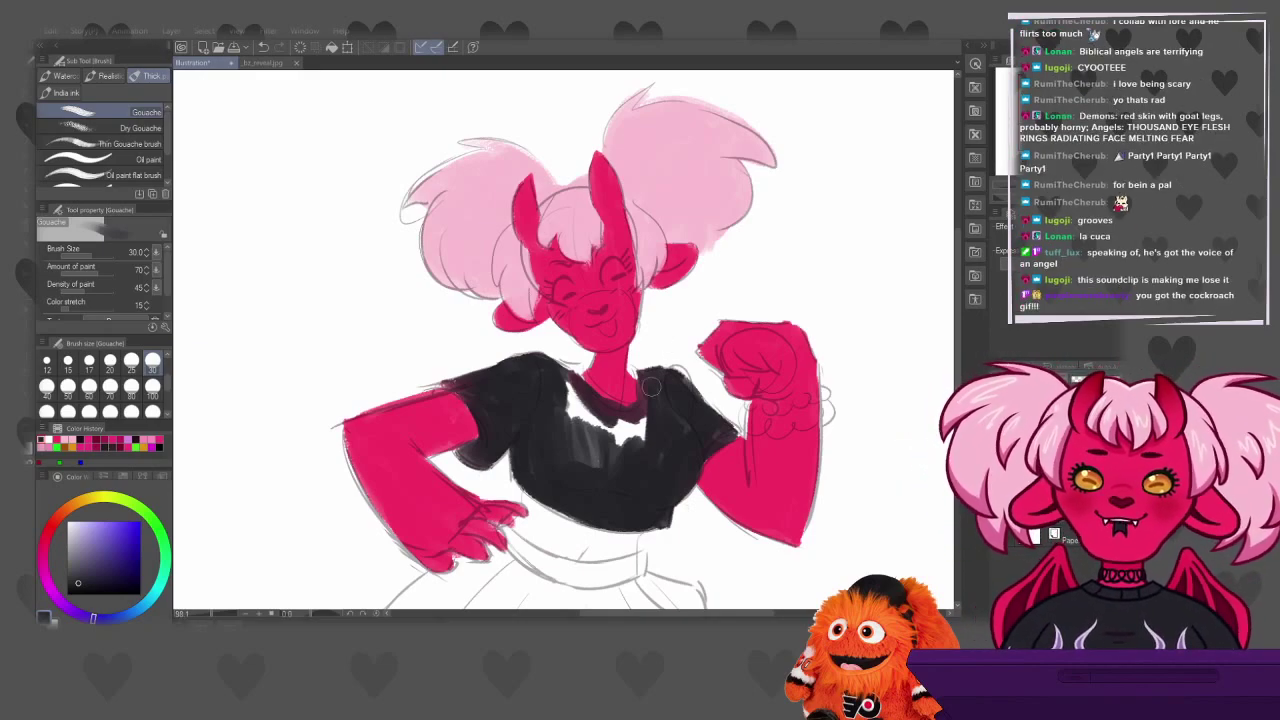
{"action": "mouse_move", "coordinate": [588, 405]}
{"action": "left_mouse_down"}
{"action": "mouse_move", "coordinate": [587, 438]}
{"action": "mouse_move", "coordinate": [564, 414]}
{"action": "mouse_move", "coordinate": [583, 423]}
{"action": "mouse_move", "coordinate": [581, 393]}
{"action": "mouse_move", "coordinate": [566, 414]}
{"action": "mouse_move", "coordinate": [609, 472]}
{"action": "mouse_move", "coordinate": [604, 428]}
{"action": "mouse_move", "coordinate": [614, 444]}
{"action": "mouse_move", "coordinate": [645, 429]}
{"action": "mouse_move", "coordinate": [639, 419]}
{"action": "mouse_move", "coordinate": [586, 408]}
{"action": "left_mouse_up"}
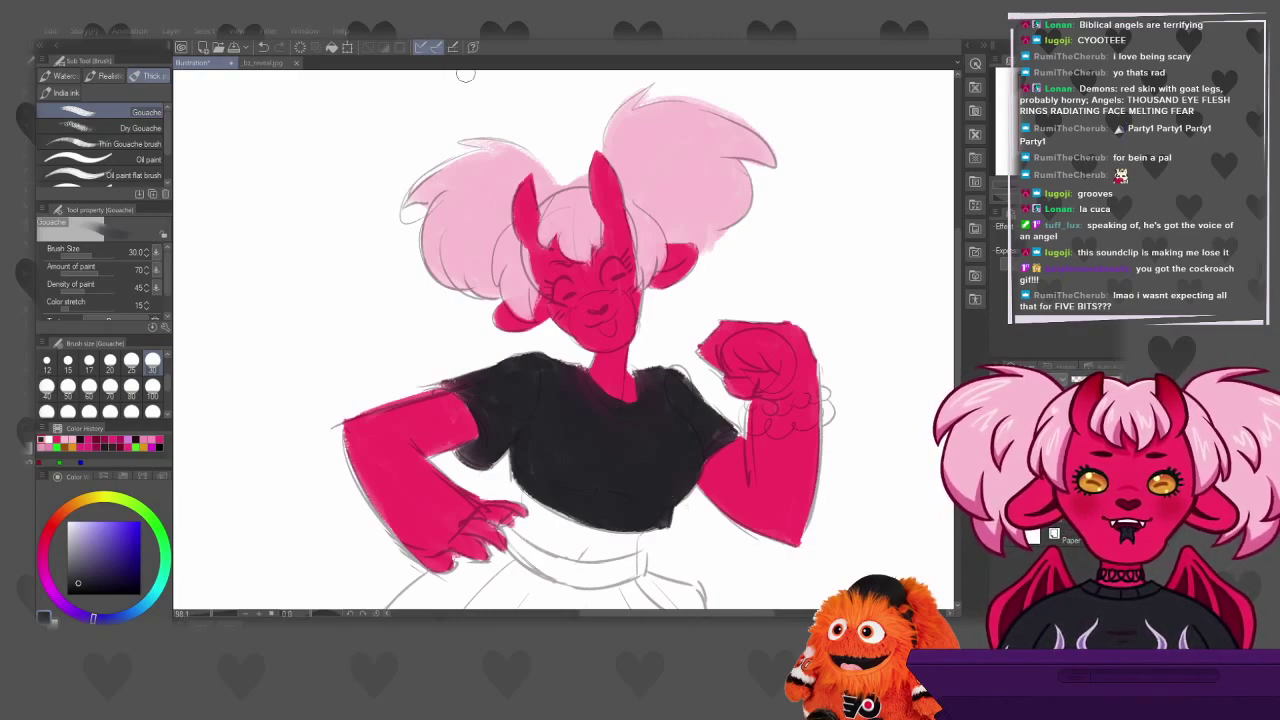
Sample the muted purple from the lower part of the reference character's shirt and return to the illustration
{"action": "left_click", "coordinate": [262, 62]}
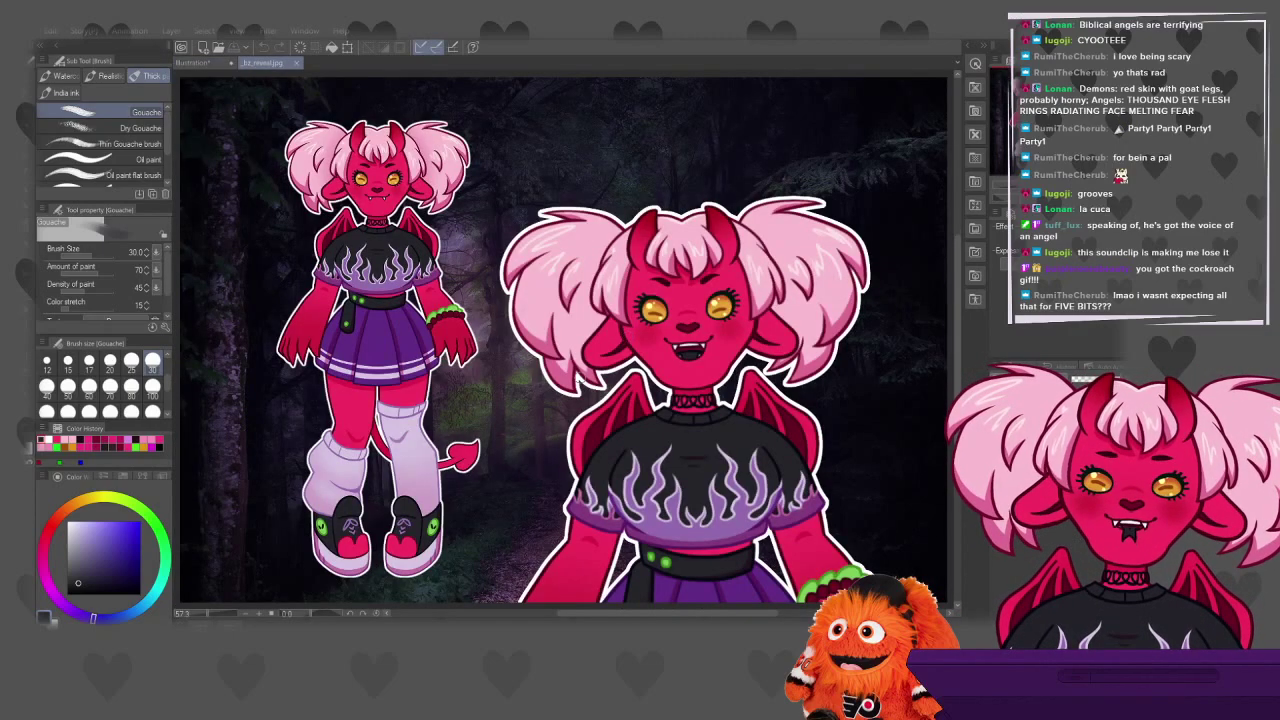
{"action": "left_click", "coordinate": [657, 522], "text": "alt"}
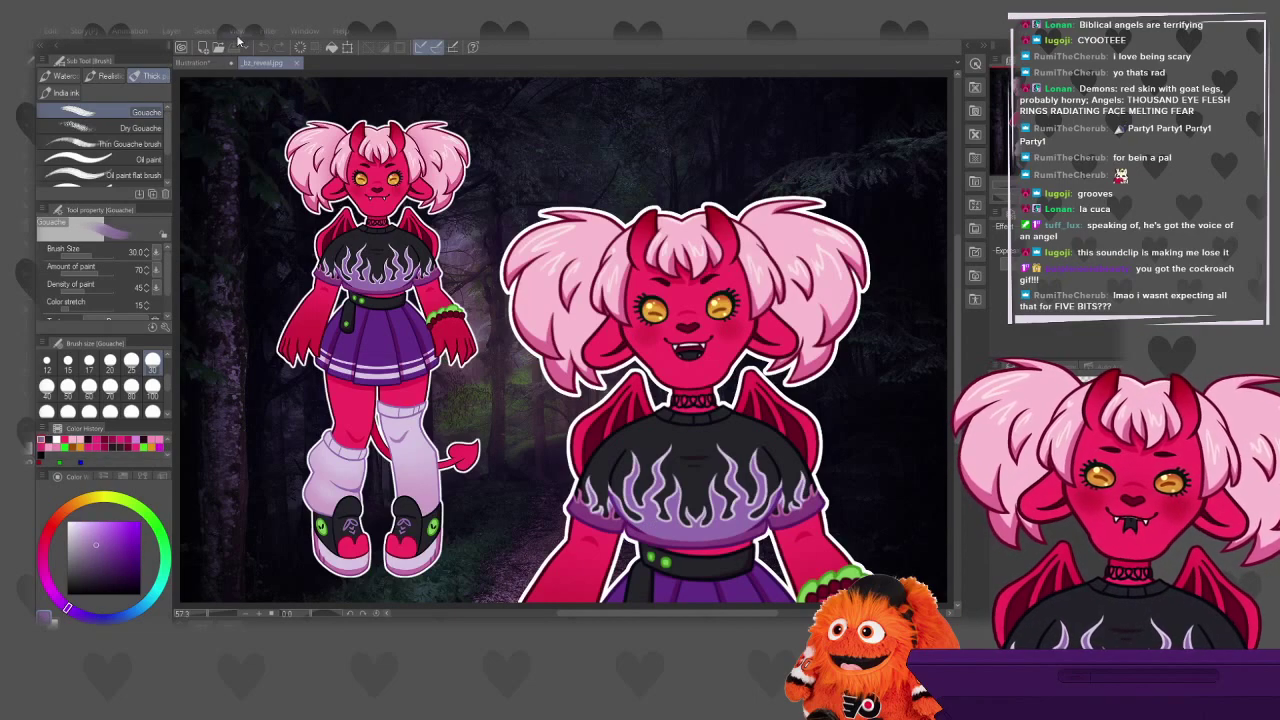
{"action": "left_click", "coordinate": [200, 62]}
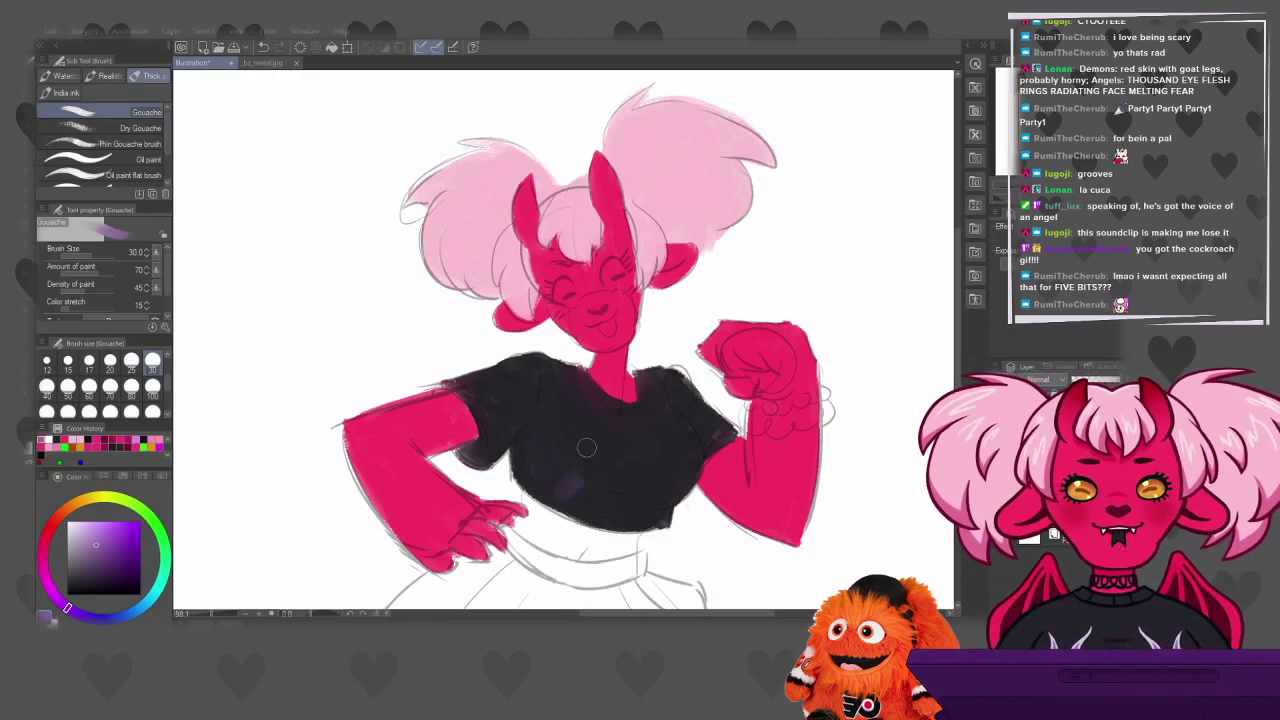
Paint the lower part of the shirt purple along the hem, with flame-like streaks rising into the near-black chest
{"action": "mouse_move", "coordinate": [542, 439]}
{"action": "left_mouse_down"}
{"action": "mouse_move", "coordinate": [563, 501]}
{"action": "mouse_move", "coordinate": [538, 426]}
{"action": "mouse_move", "coordinate": [545, 484]}
{"action": "mouse_move", "coordinate": [519, 471]}
{"action": "mouse_move", "coordinate": [550, 503]}
{"action": "mouse_move", "coordinate": [525, 469]}
{"action": "mouse_move", "coordinate": [538, 487]}
{"action": "mouse_move", "coordinate": [604, 471]}
{"action": "mouse_move", "coordinate": [603, 509]}
{"action": "mouse_move", "coordinate": [642, 519]}
{"action": "mouse_move", "coordinate": [688, 472]}
{"action": "mouse_move", "coordinate": [662, 497]}
{"action": "mouse_move", "coordinate": [617, 507]}
{"action": "mouse_move", "coordinate": [641, 460]}
{"action": "mouse_move", "coordinate": [631, 501]}
{"action": "mouse_move", "coordinate": [646, 510]}
{"action": "mouse_move", "coordinate": [597, 486]}
{"action": "mouse_move", "coordinate": [583, 509]}
{"action": "mouse_move", "coordinate": [564, 501]}
{"action": "mouse_move", "coordinate": [623, 517]}
{"action": "left_mouse_up"}
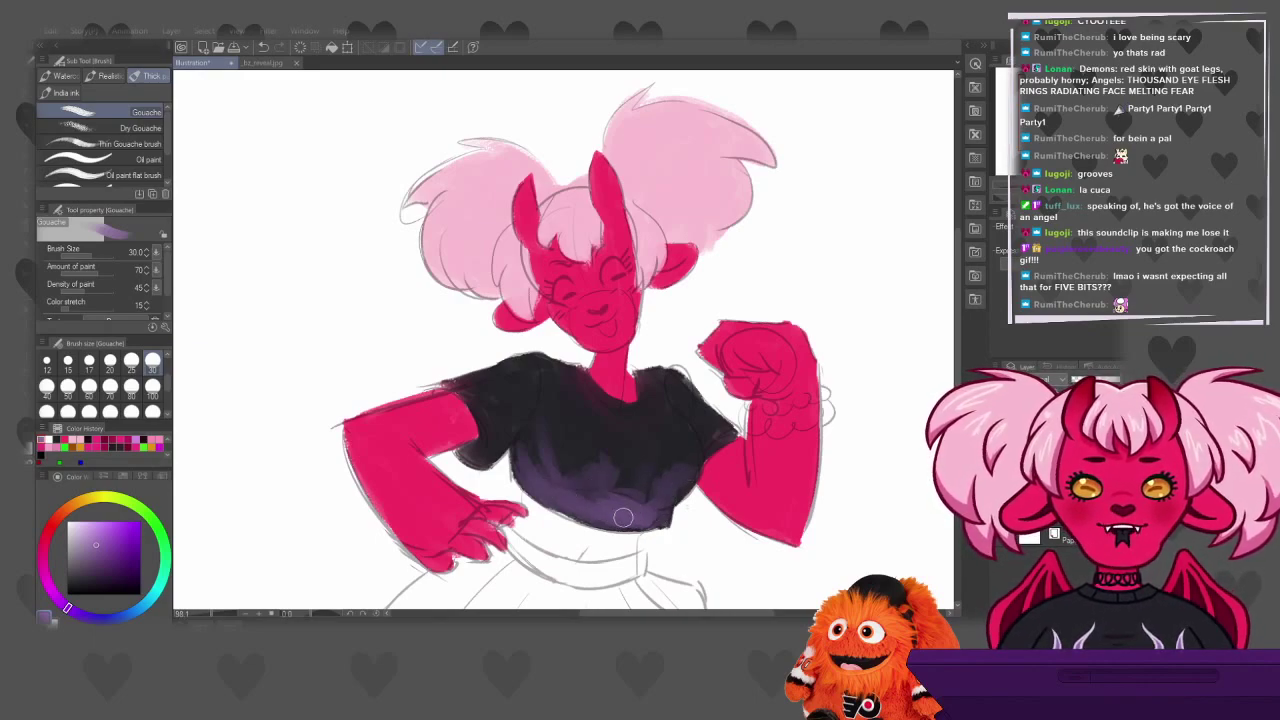
{"action": "mouse_move", "coordinate": [693, 484]}
{"action": "left_mouse_down"}
{"action": "mouse_move", "coordinate": [691, 445]}
{"action": "mouse_move", "coordinate": [658, 514]}
{"action": "mouse_move", "coordinate": [672, 483]}
{"action": "mouse_move", "coordinate": [639, 506]}
{"action": "mouse_move", "coordinate": [641, 492]}
{"action": "mouse_move", "coordinate": [638, 511]}
{"action": "mouse_move", "coordinate": [613, 504]}
{"action": "mouse_move", "coordinate": [604, 463]}
{"action": "mouse_move", "coordinate": [646, 512]}
{"action": "mouse_move", "coordinate": [680, 449]}
{"action": "mouse_move", "coordinate": [643, 513]}
{"action": "left_mouse_up"}
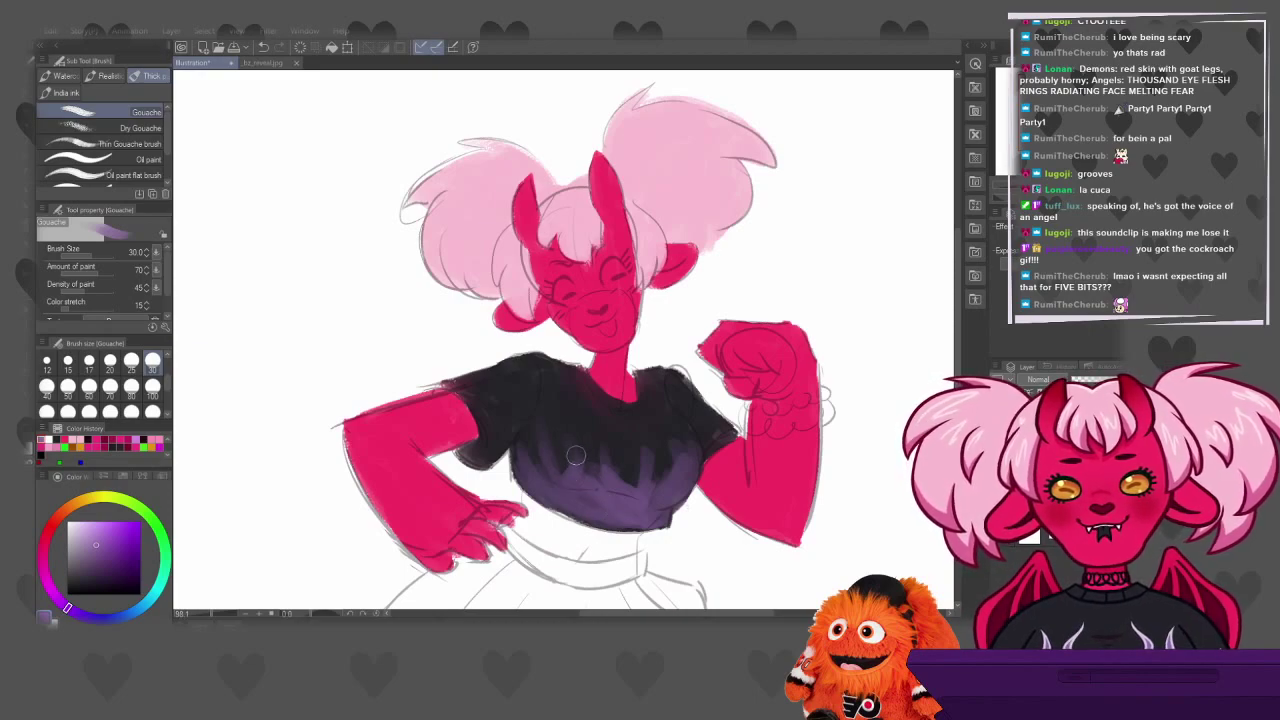
{"action": "mouse_move", "coordinate": [549, 433]}
{"action": "left_mouse_down"}
{"action": "mouse_move", "coordinate": [554, 477]}
{"action": "mouse_move", "coordinate": [531, 471]}
{"action": "mouse_move", "coordinate": [597, 513]}
{"action": "left_mouse_up"}
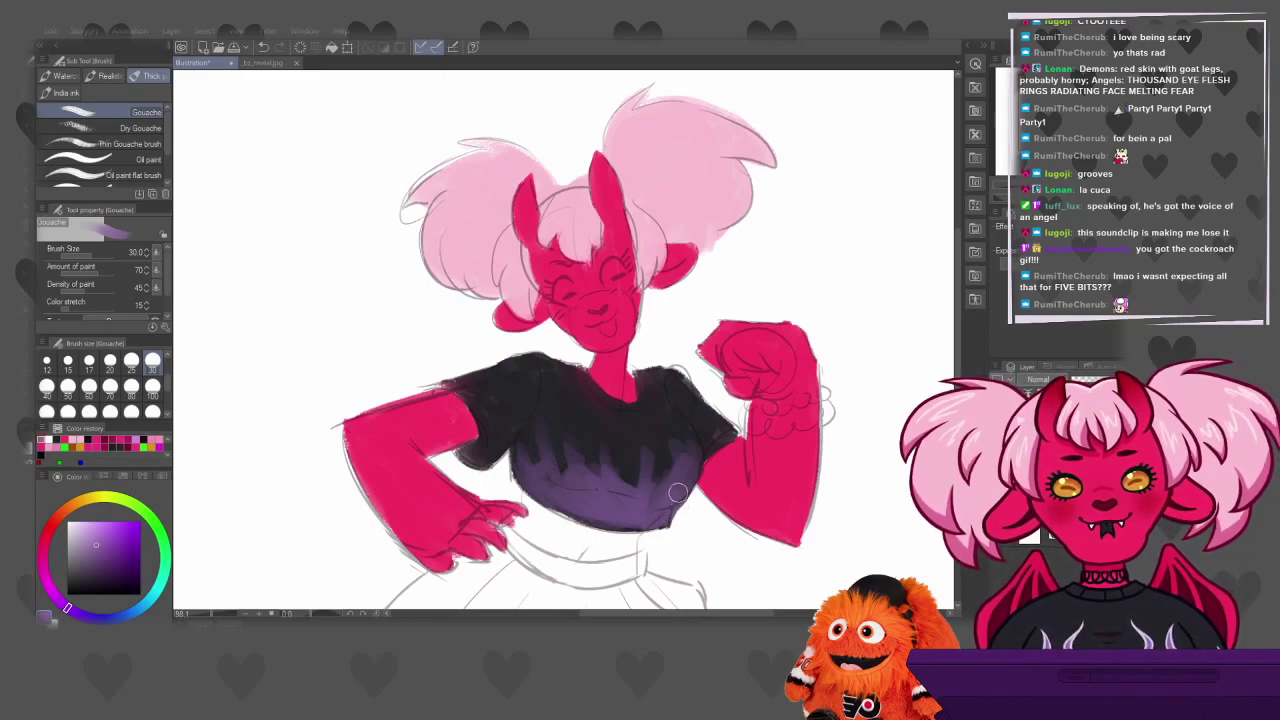
{"action": "left_click_drag", "start_coordinate": [602, 518], "coordinate": [649, 519]}
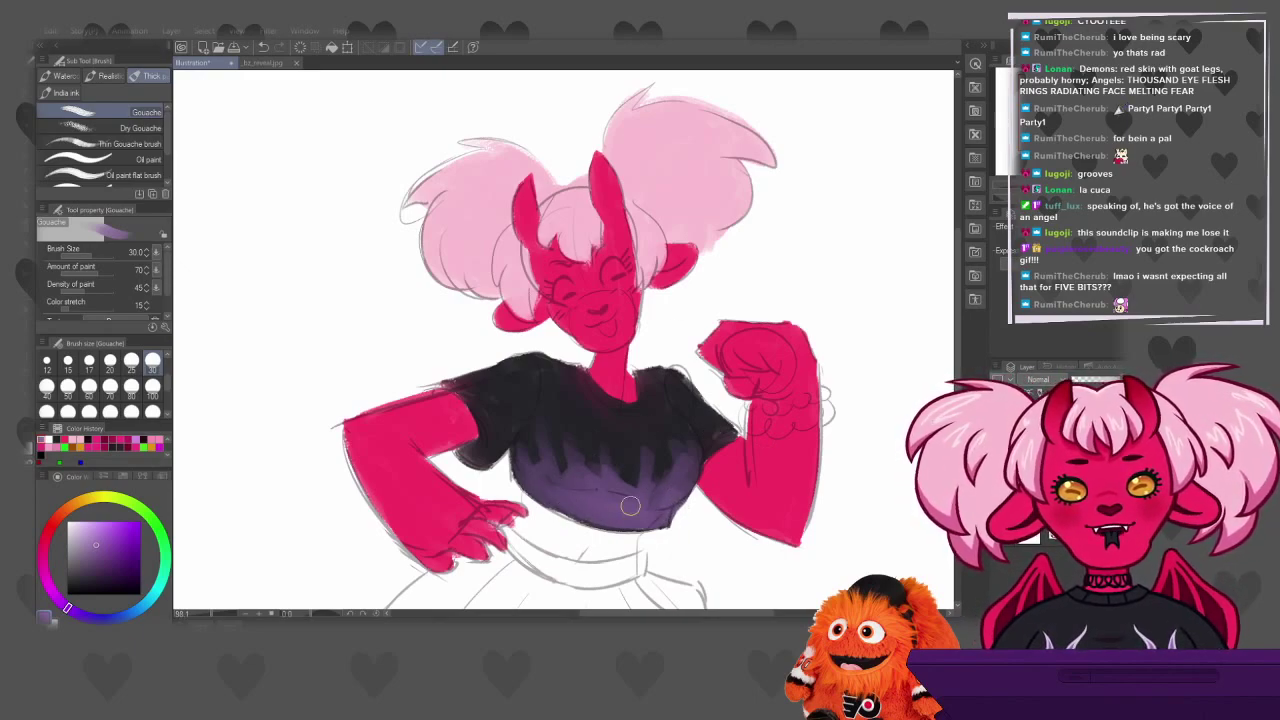
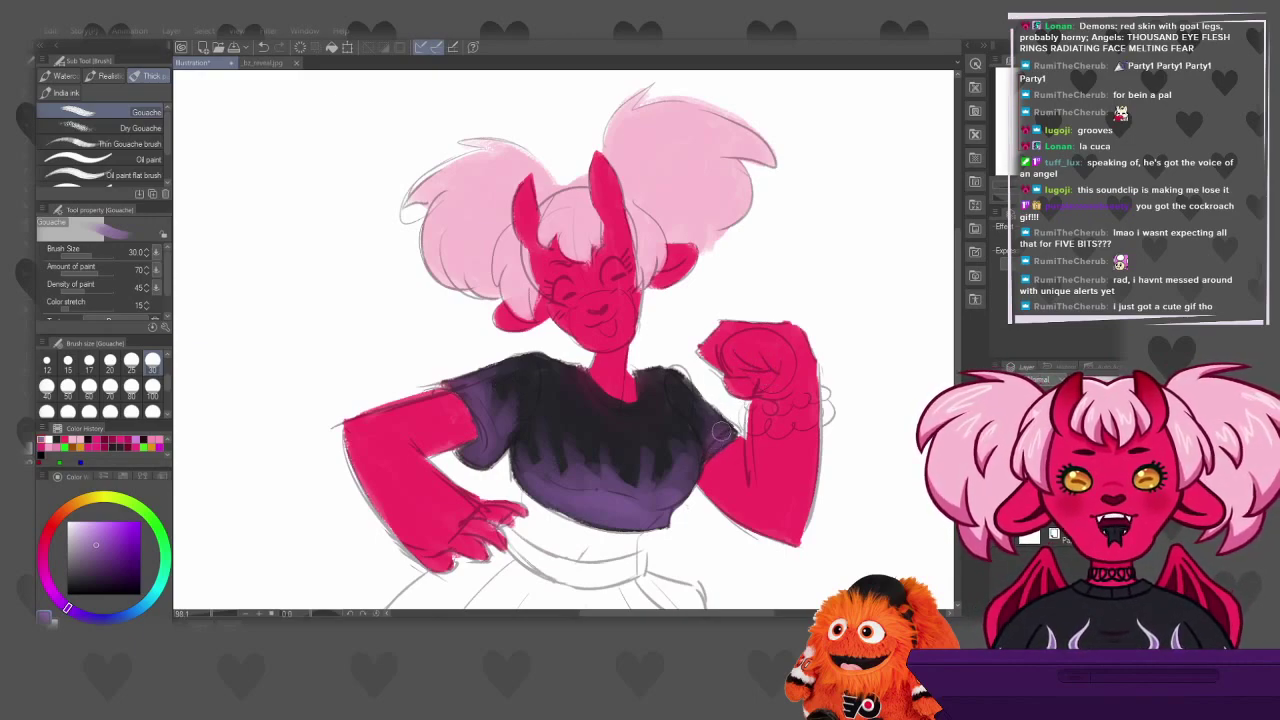
Finish the raised-arm sleeve's cuff in purple and paint the bare midriff below the shirt with the sampled skin red
{"action": "mouse_move", "coordinate": [734, 429]}
{"action": "left_mouse_down"}
{"action": "mouse_move", "coordinate": [720, 432]}
{"action": "mouse_move", "coordinate": [731, 421]}
{"action": "left_mouse_up"}
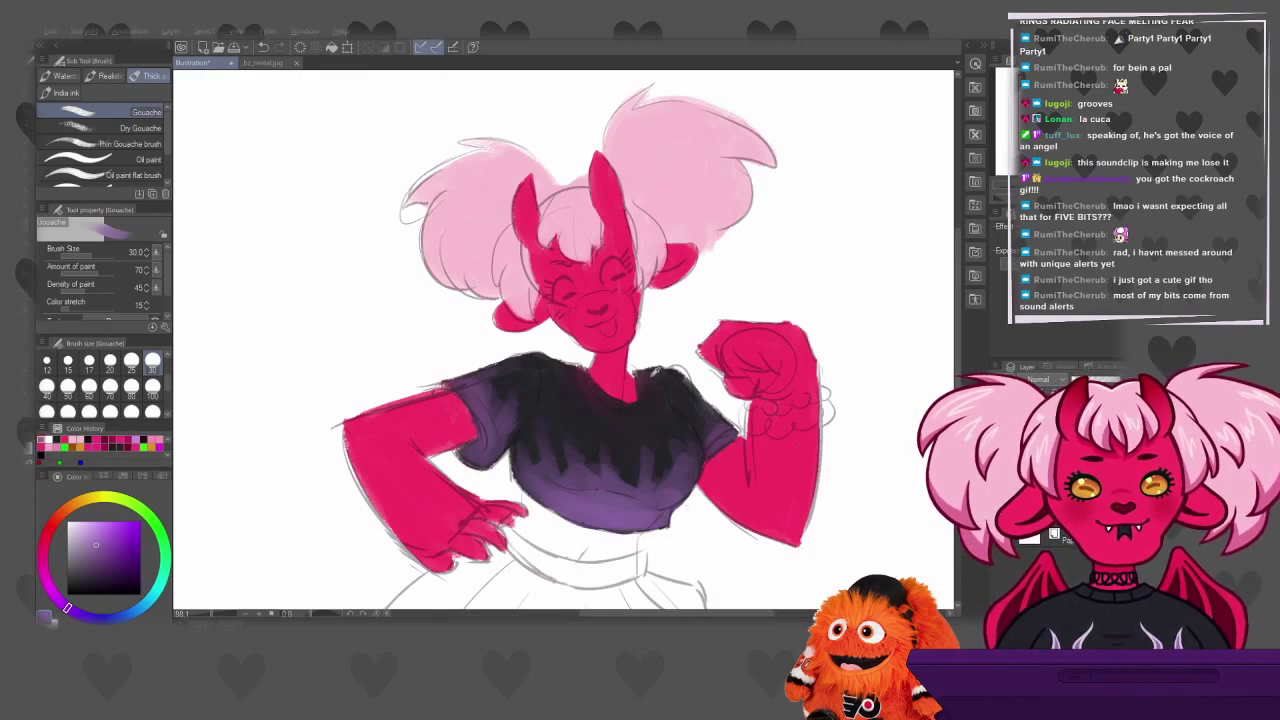
{"action": "left_click", "coordinate": [614, 366], "text": "alt"}
{"action": "mouse_move", "coordinate": [530, 517]}
{"action": "left_mouse_down"}
{"action": "mouse_move", "coordinate": [538, 404]}
{"action": "mouse_move", "coordinate": [592, 354]}
{"action": "mouse_move", "coordinate": [540, 403]}
{"action": "mouse_move", "coordinate": [560, 497]}
{"action": "mouse_move", "coordinate": [530, 531]}
{"action": "mouse_move", "coordinate": [573, 549]}
{"action": "left_mouse_up"}
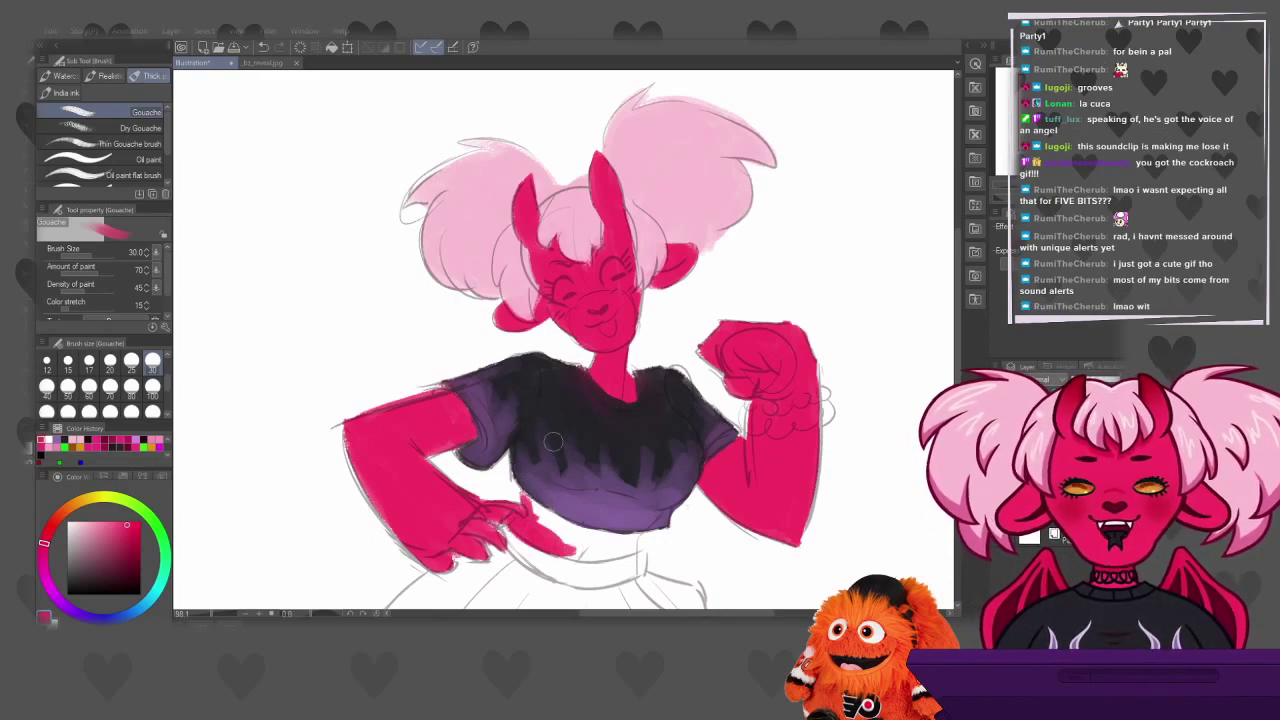
{"action": "mouse_move", "coordinate": [530, 503]}
{"action": "left_mouse_down"}
{"action": "mouse_move", "coordinate": [613, 556]}
{"action": "mouse_move", "coordinate": [535, 508]}
{"action": "mouse_move", "coordinate": [572, 536]}
{"action": "mouse_move", "coordinate": [629, 504]}
{"action": "mouse_move", "coordinate": [578, 535]}
{"action": "mouse_move", "coordinate": [624, 557]}
{"action": "mouse_move", "coordinate": [643, 513]}
{"action": "mouse_move", "coordinate": [624, 513]}
{"action": "mouse_move", "coordinate": [615, 556]}
{"action": "mouse_move", "coordinate": [645, 531]}
{"action": "mouse_move", "coordinate": [638, 507]}
{"action": "mouse_move", "coordinate": [630, 560]}
{"action": "left_mouse_up"}
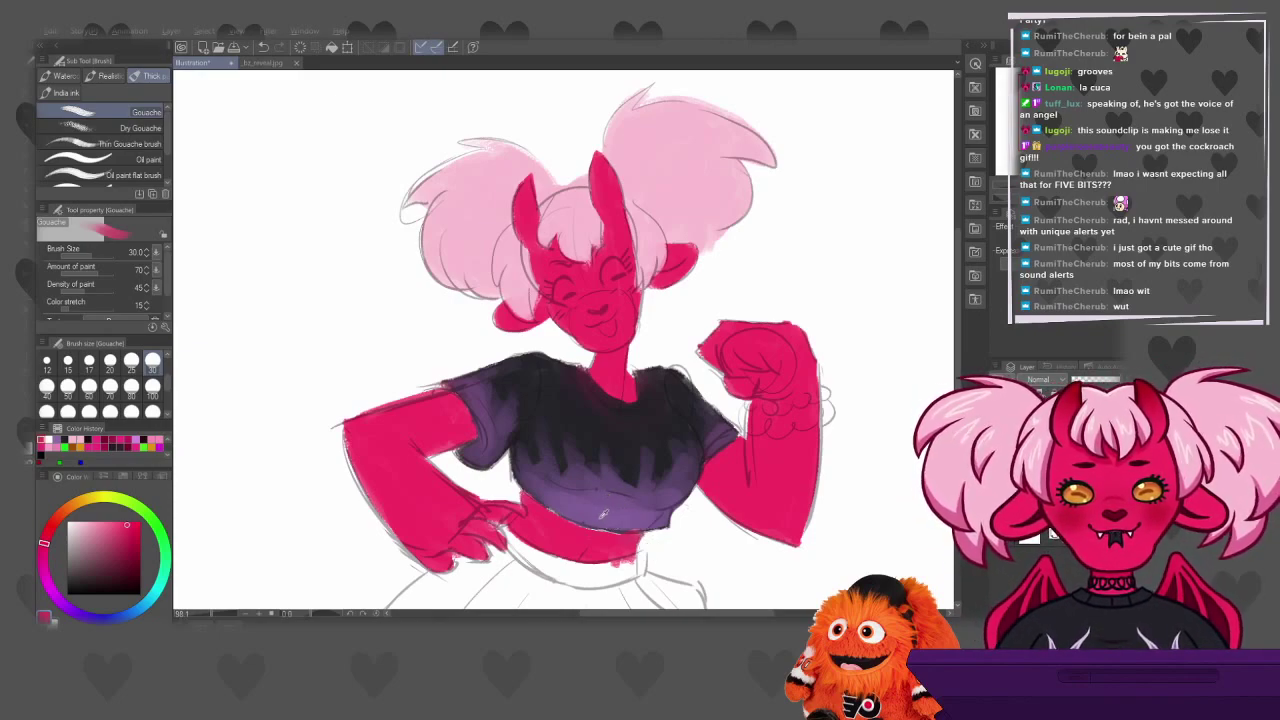
Clean up the shirt's lower hem with its sampled purple and refine the midriff just below it in skin red
{"action": "left_click", "coordinate": [597, 514], "text": "alt"}
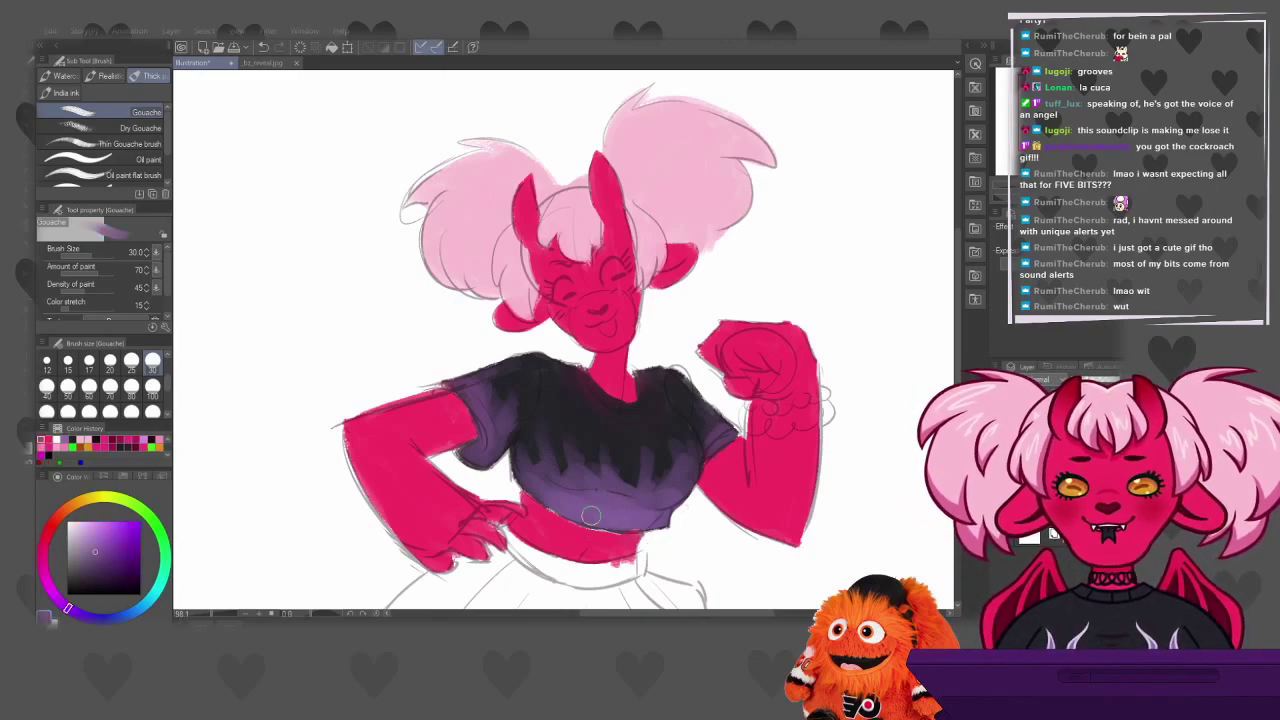
{"action": "left_click_drag", "start_coordinate": [537, 494], "coordinate": [617, 525]}
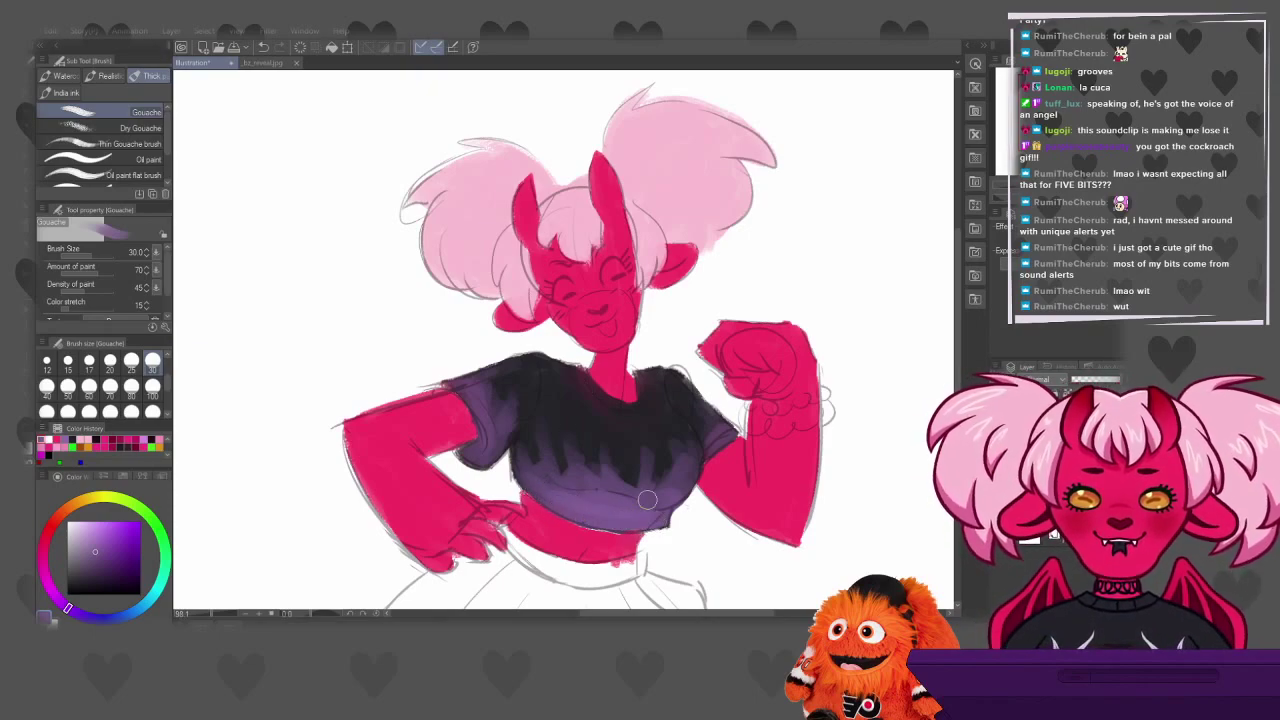
{"action": "left_click", "coordinate": [564, 534], "text": "alt"}
{"action": "left_click_drag", "start_coordinate": [588, 528], "coordinate": [630, 532]}
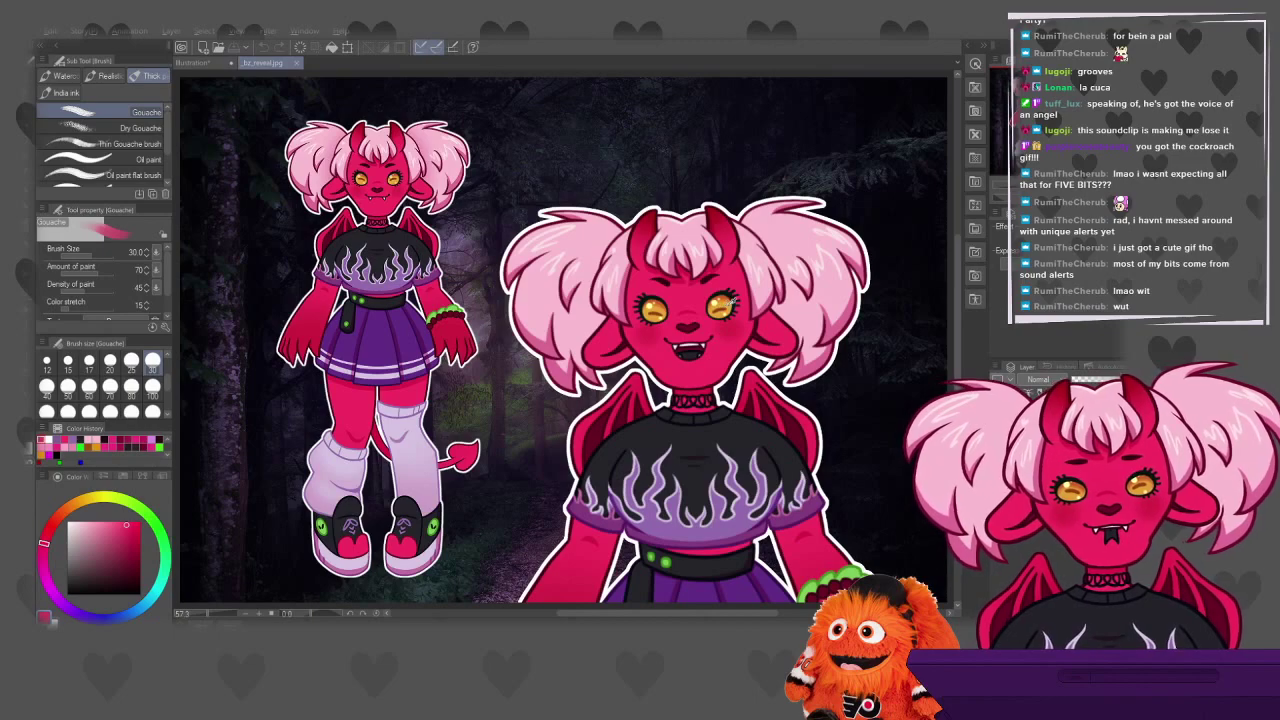
Paint both eyes with the gold sampled from the reference character's eye, then trim around them with the sampled skin red
{"action": "left_click", "coordinate": [724, 308], "text": "alt"}
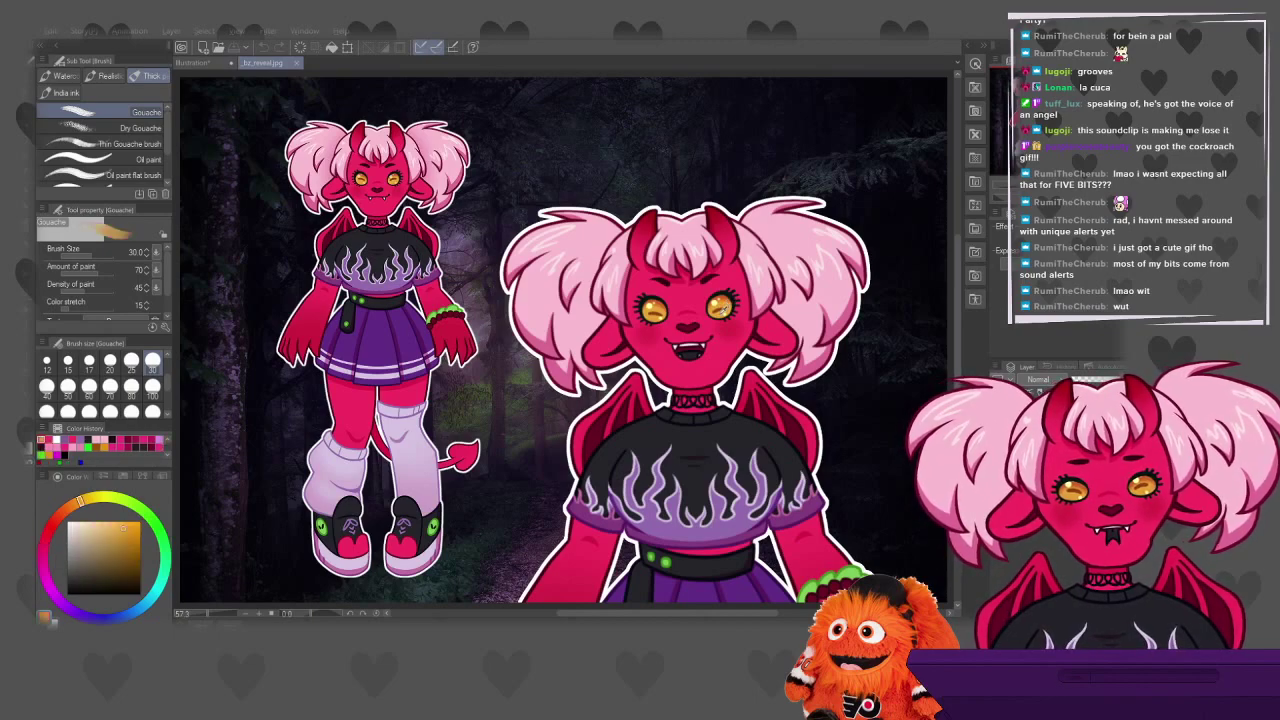
{"action": "left_click", "coordinate": [198, 66]}
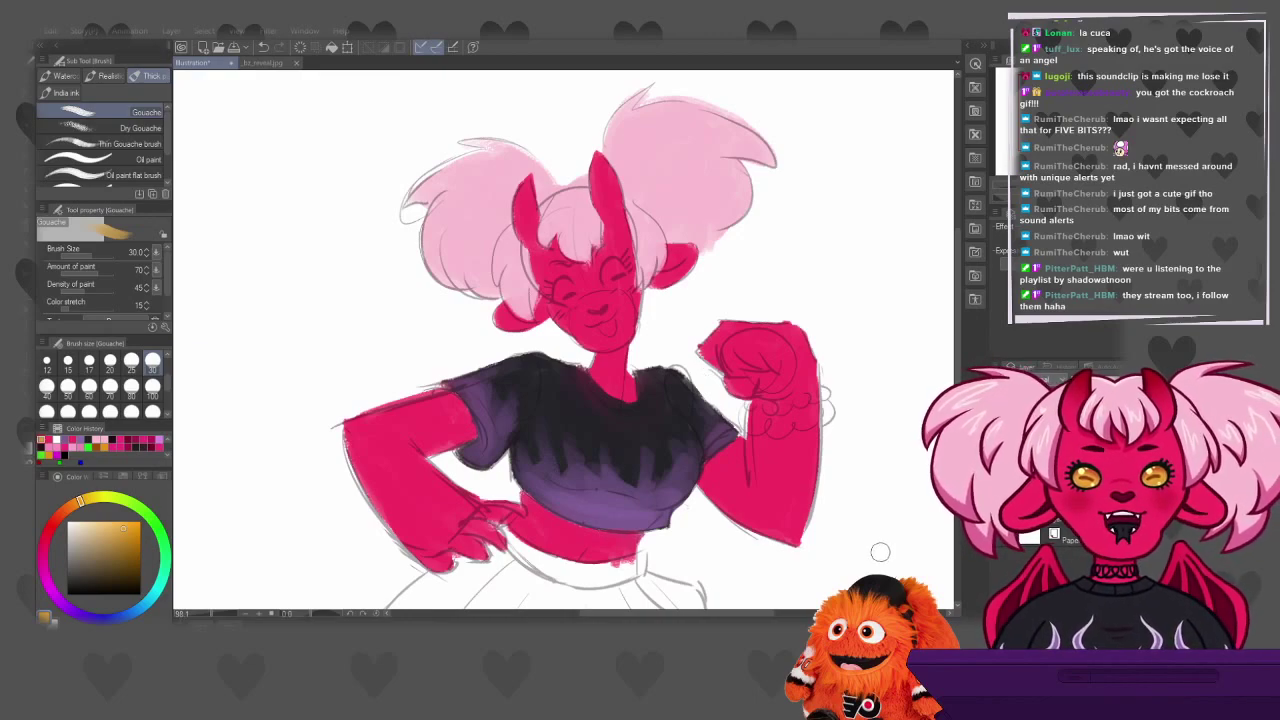
{"action": "left_click_drag", "start_coordinate": [608, 272], "coordinate": [613, 278]}
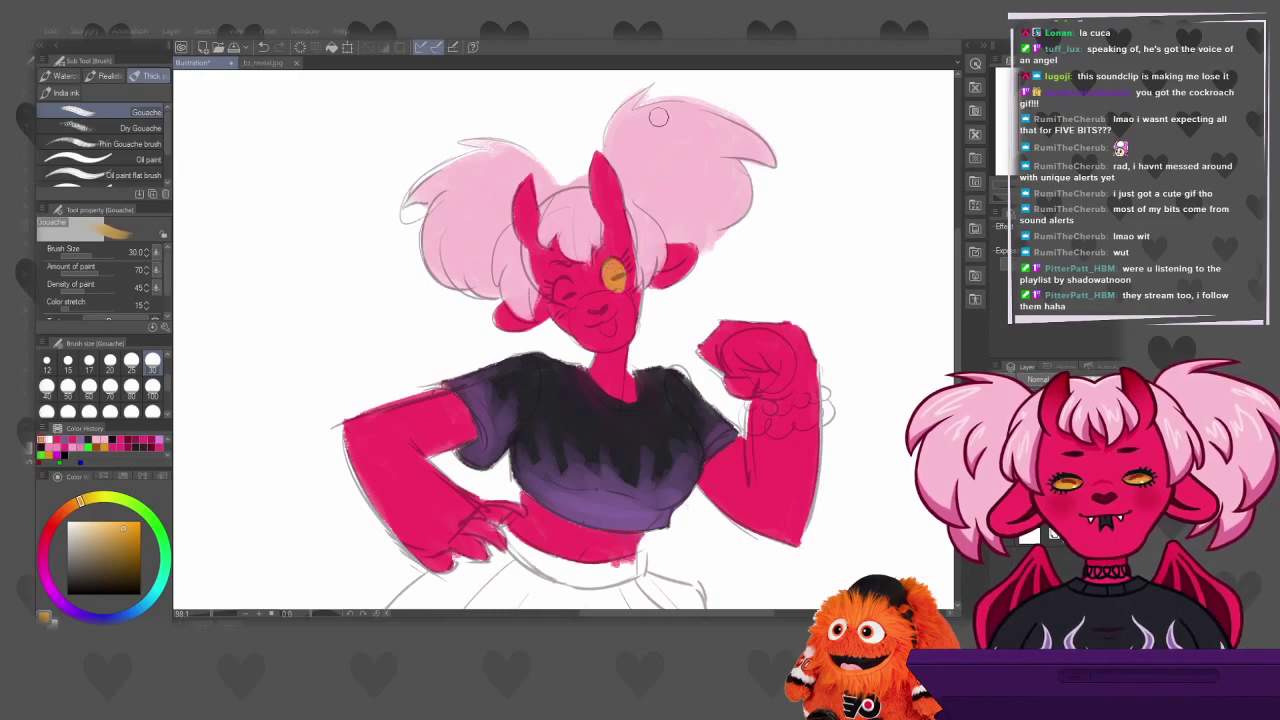
{"action": "key", "text": "ctrl+z"}
{"action": "left_click_drag", "start_coordinate": [606, 274], "coordinate": [564, 296]}
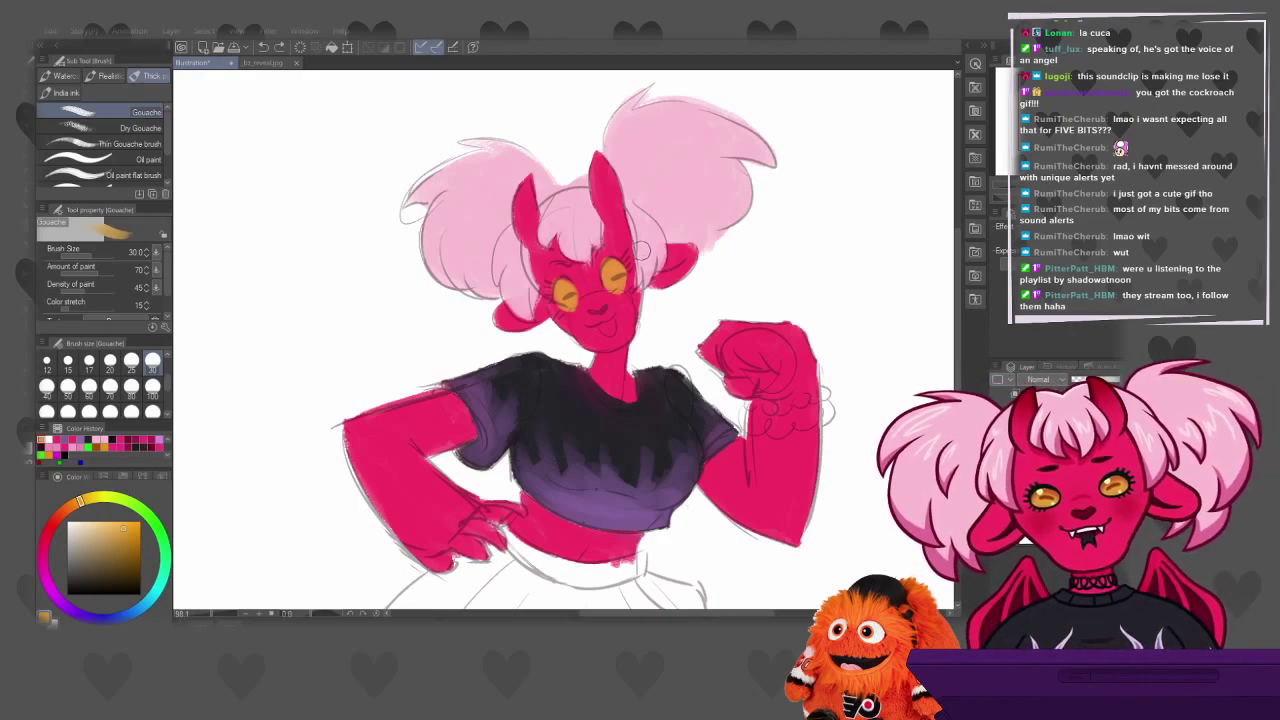
{"action": "left_click", "coordinate": [606, 292], "text": "alt"}
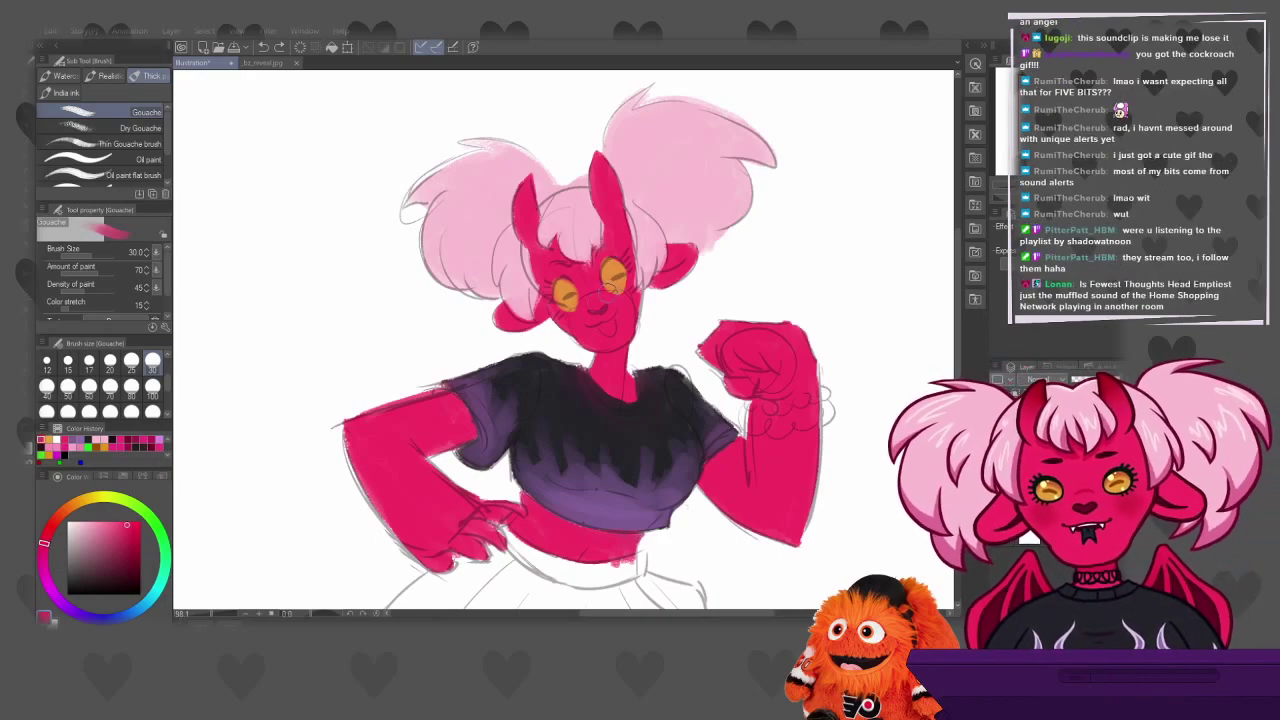
{"action": "left_click_drag", "start_coordinate": [608, 290], "coordinate": [593, 287]}
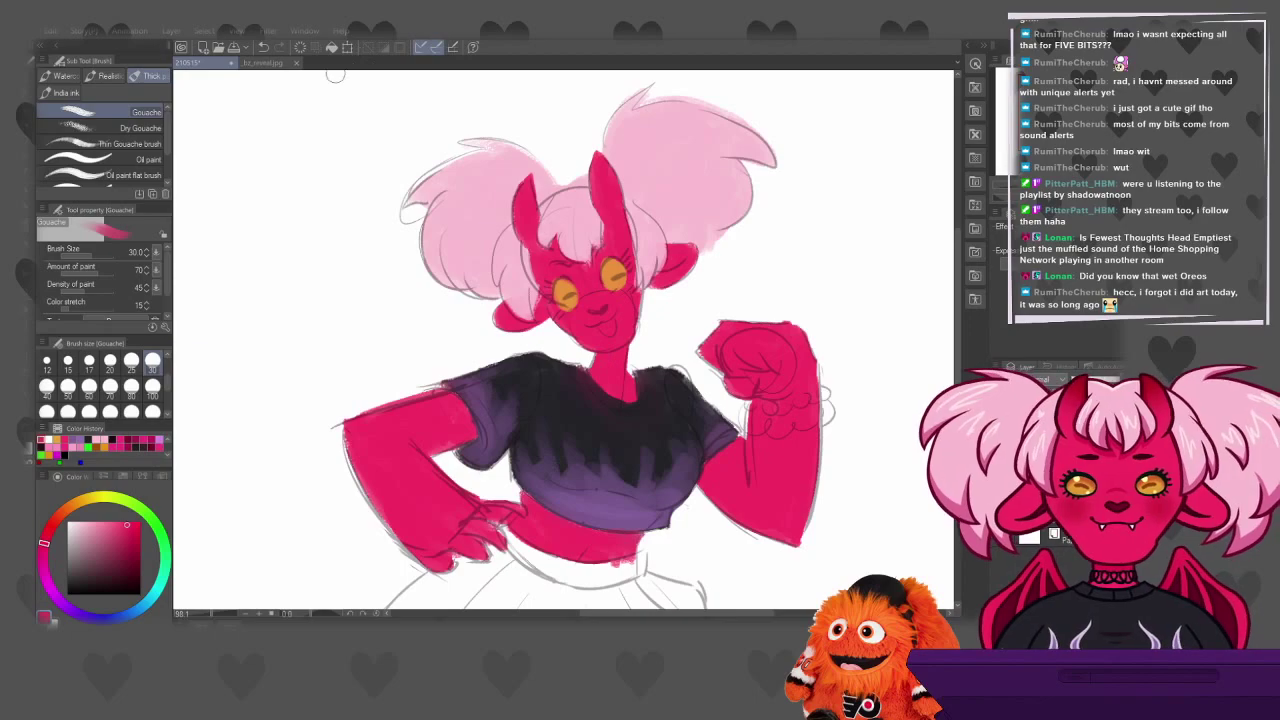
Sample a darker pink from the reference character's pigtail and compare recent hair strokes in the illustration by undoing and redoing them
{"action": "left_click", "coordinate": [268, 64]}
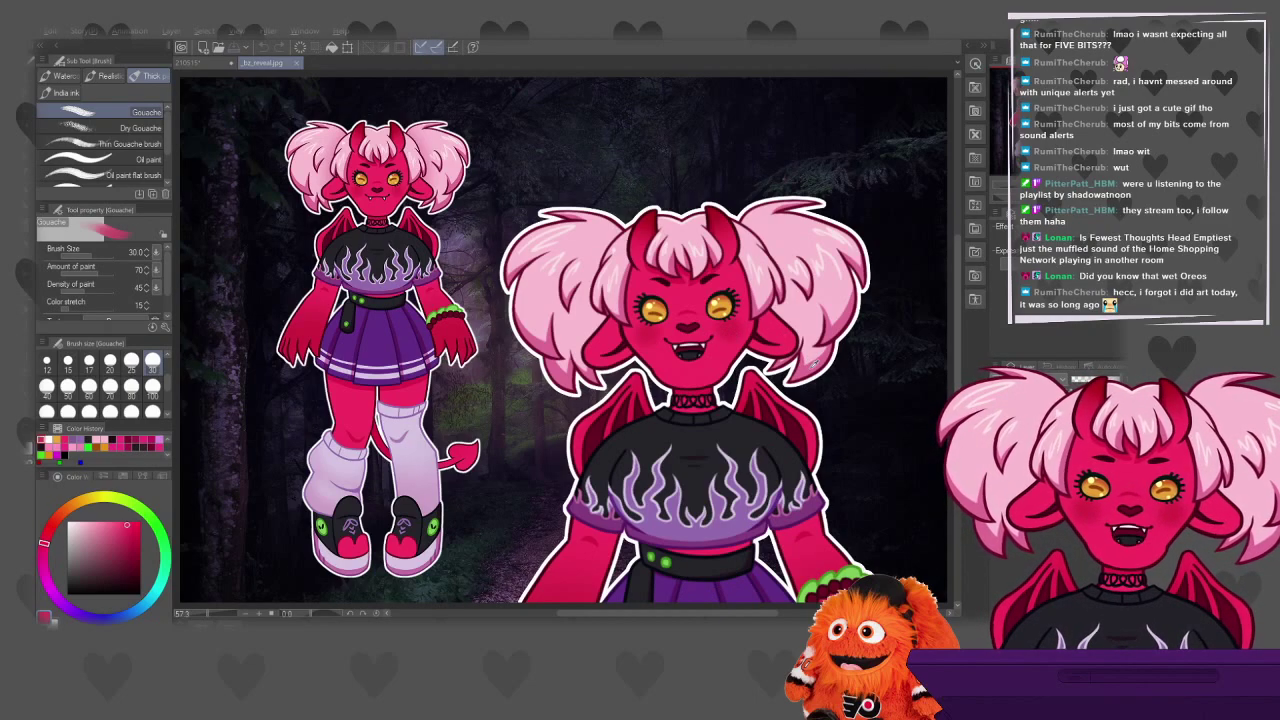
{"action": "left_click", "coordinate": [815, 363], "text": "alt"}
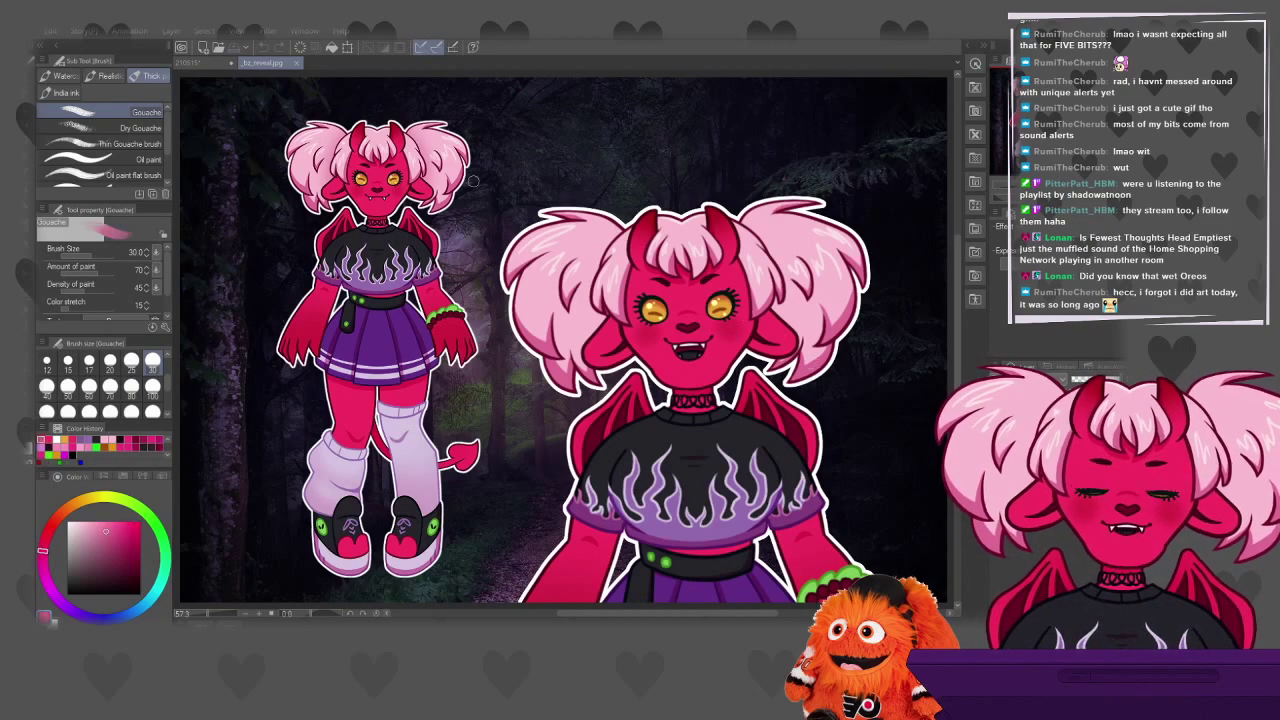
{"action": "left_click", "coordinate": [212, 64]}
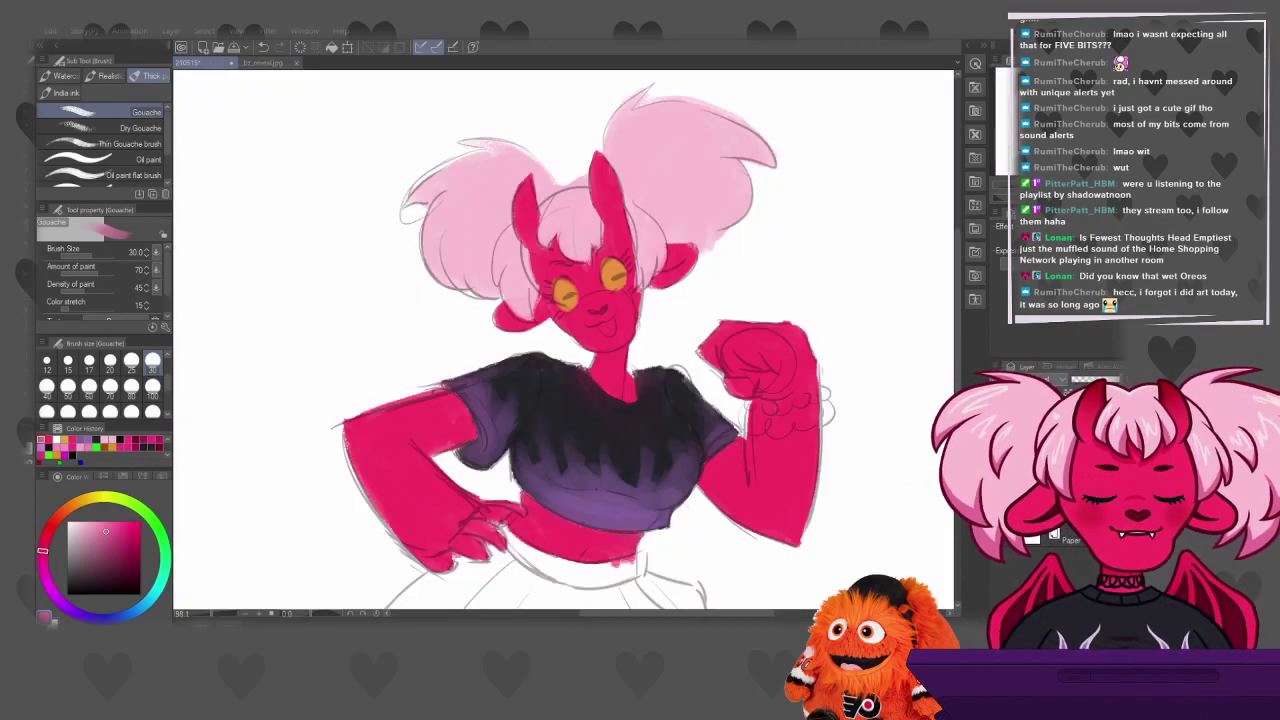
{"action": "key", "text": "ctrl+z"}
{"action": "key", "text": "ctrl+y"}
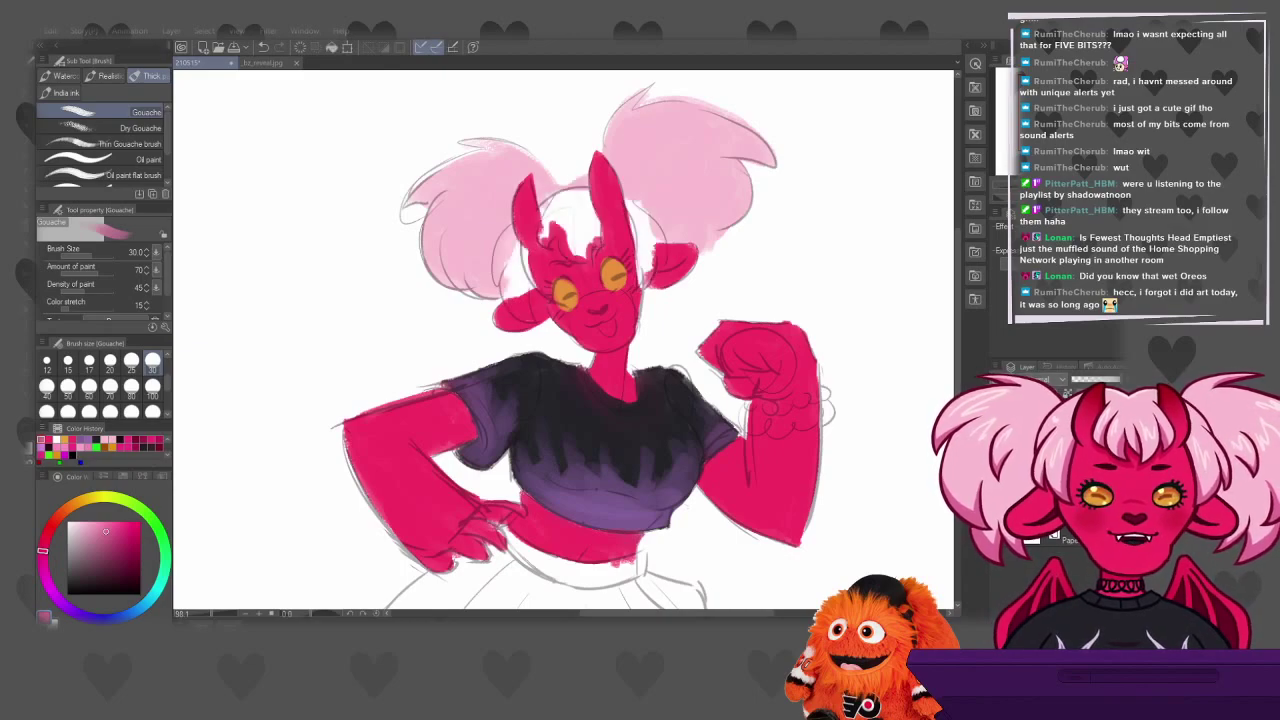
{"action": "key", "text": "ctrl+z"}
{"action": "key", "text": "ctrl+y"}
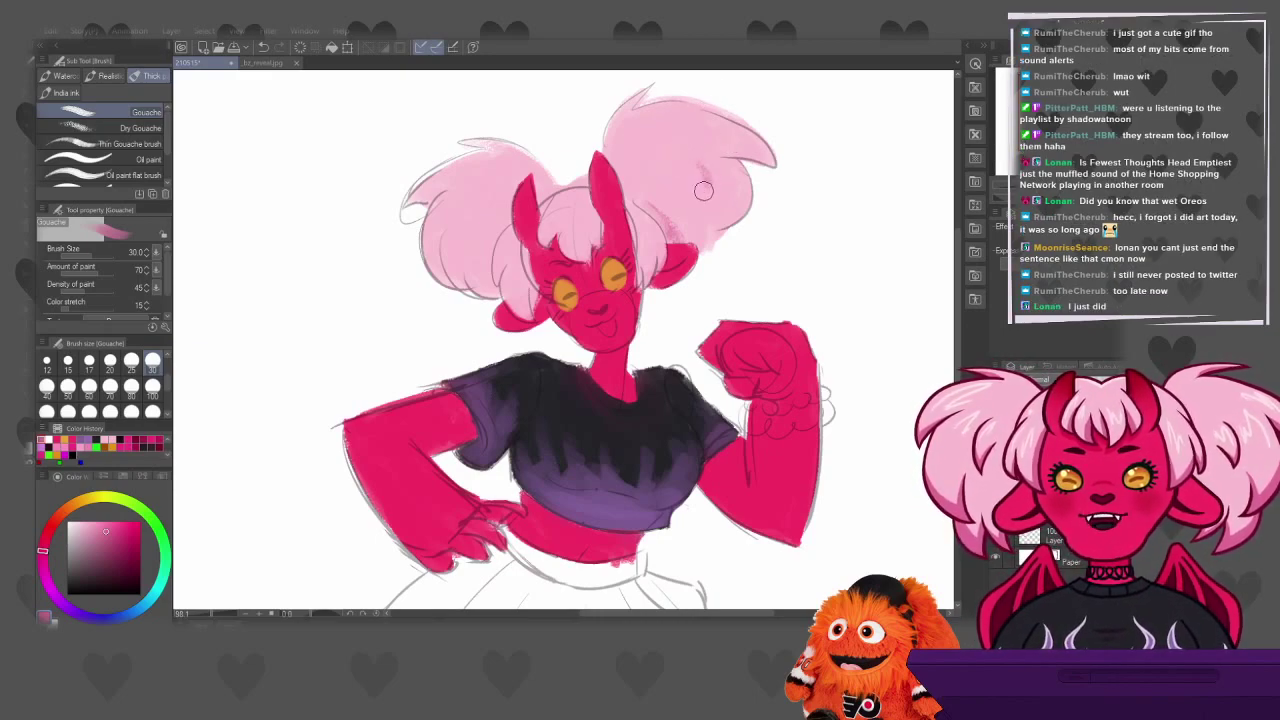
Try shading the pigtails with darker pink streaks and edge strokes along the locks, then undo the shading
{"action": "mouse_move", "coordinate": [704, 194]}
{"action": "left_mouse_down"}
{"action": "mouse_move", "coordinate": [677, 142]}
{"action": "mouse_move", "coordinate": [698, 192]}
{"action": "left_mouse_up"}
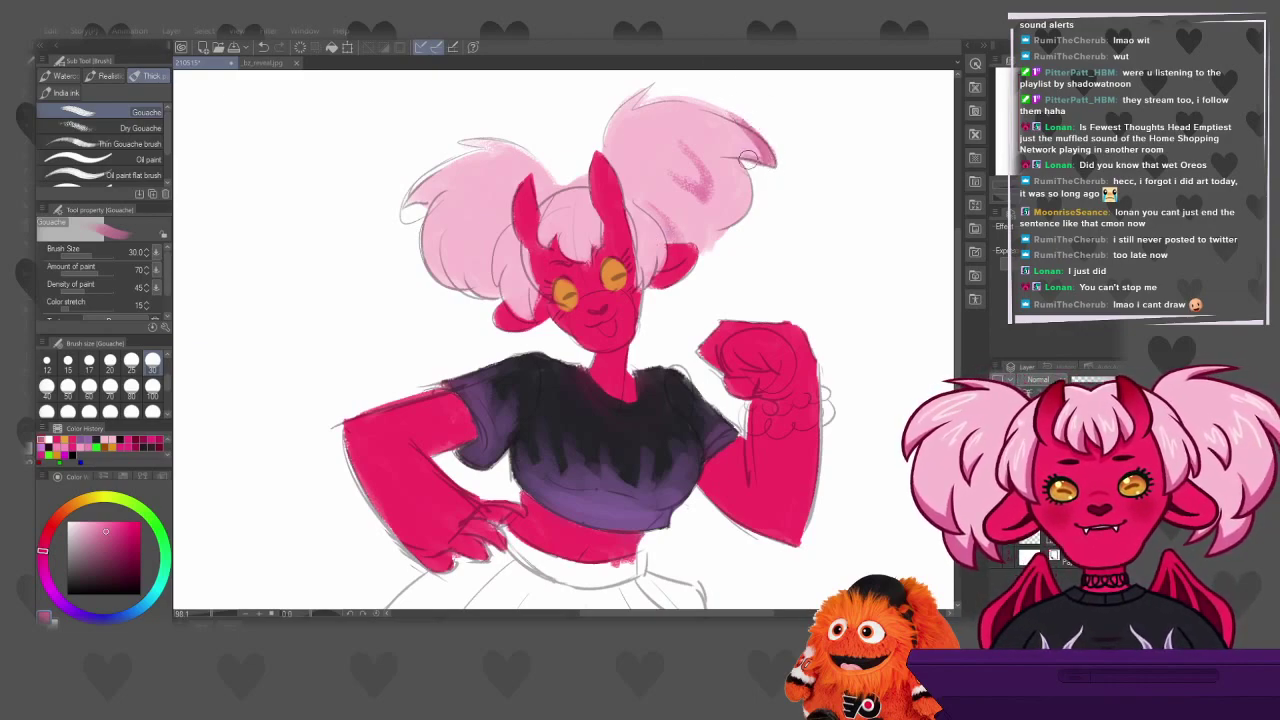
{"action": "mouse_move", "coordinate": [767, 194]}
{"action": "left_mouse_down"}
{"action": "mouse_move", "coordinate": [735, 223]}
{"action": "mouse_move", "coordinate": [742, 175]}
{"action": "mouse_move", "coordinate": [733, 237]}
{"action": "mouse_move", "coordinate": [727, 215]}
{"action": "mouse_move", "coordinate": [748, 238]}
{"action": "mouse_move", "coordinate": [750, 81]}
{"action": "mouse_move", "coordinate": [699, 268]}
{"action": "mouse_move", "coordinate": [698, 214]}
{"action": "mouse_move", "coordinate": [715, 248]}
{"action": "left_mouse_up"}
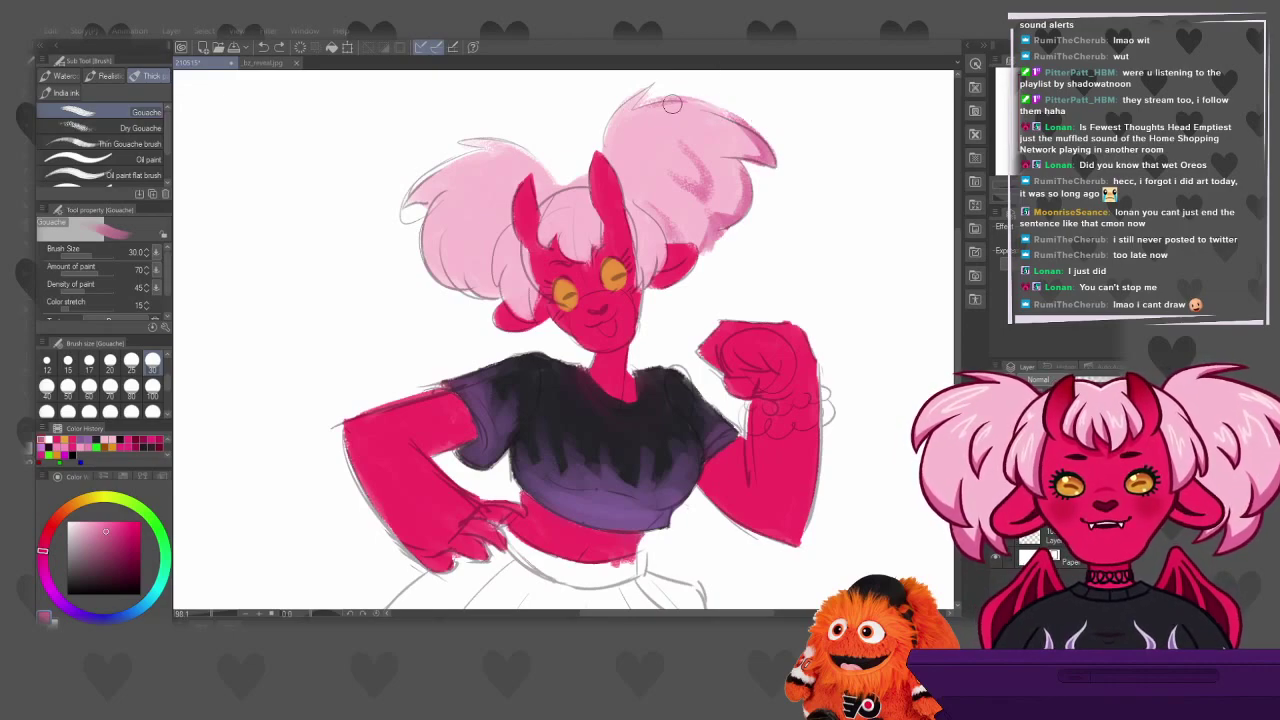
{"action": "key", "text": "ctrl+z"}
{"action": "mouse_move", "coordinate": [668, 112]}
{"action": "left_mouse_down"}
{"action": "mouse_move", "coordinate": [754, 122]}
{"action": "mouse_move", "coordinate": [699, 105]}
{"action": "mouse_move", "coordinate": [756, 138]}
{"action": "left_mouse_up"}
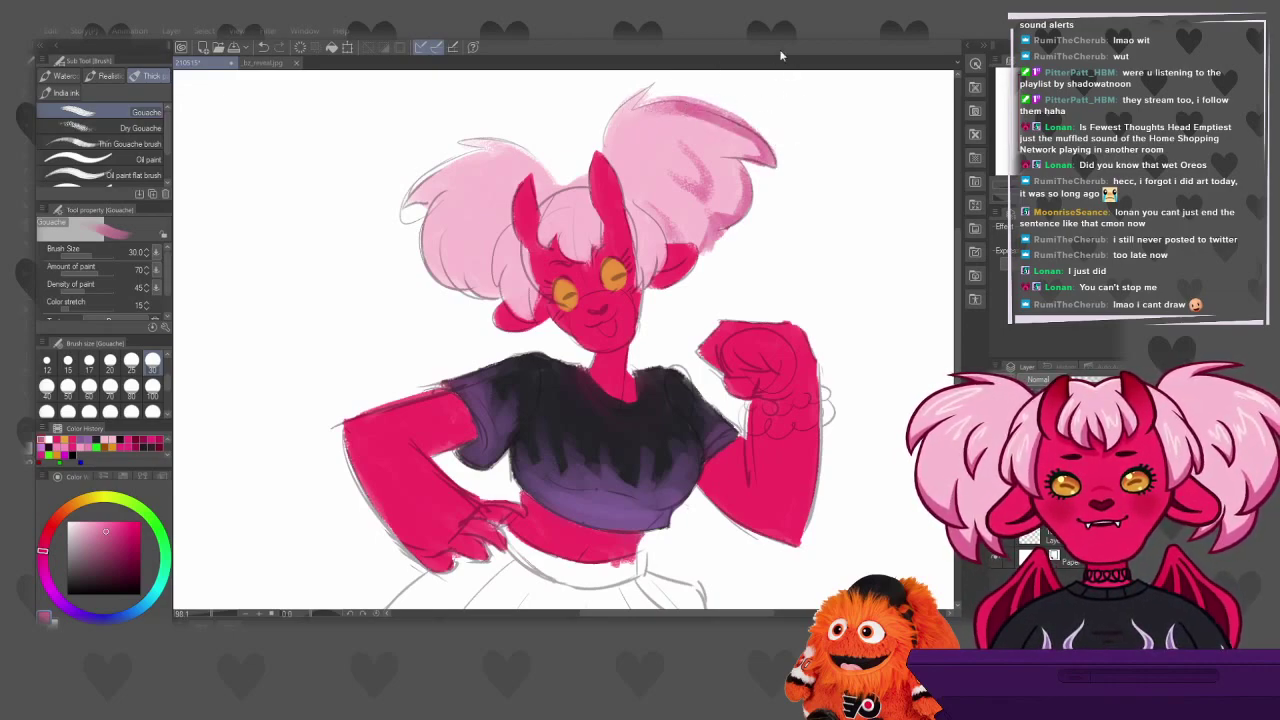
{"action": "key", "text": "ctrl+z"}
{"action": "key", "text": "ctrl+z"}
{"action": "left_click_drag", "start_coordinate": [690, 93], "coordinate": [773, 132]}
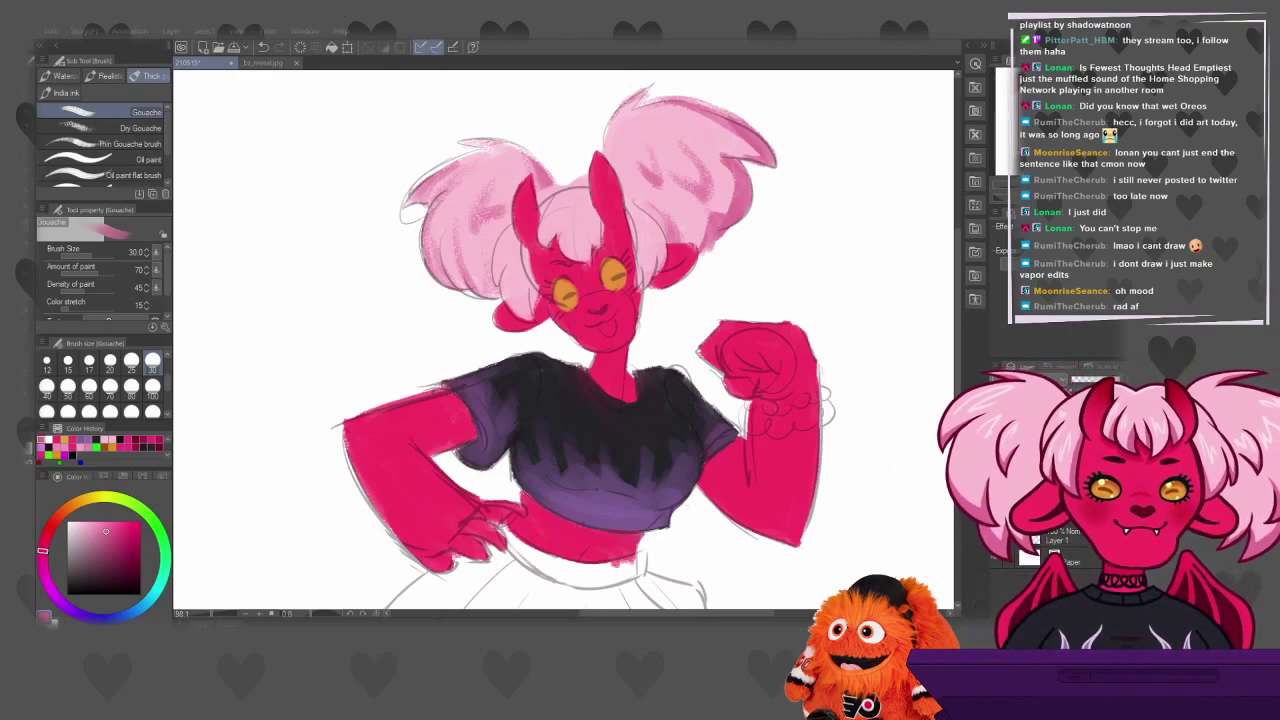
{"action": "key", "text": "ctrl+z"}
{"action": "key", "text": "ctrl+z"}
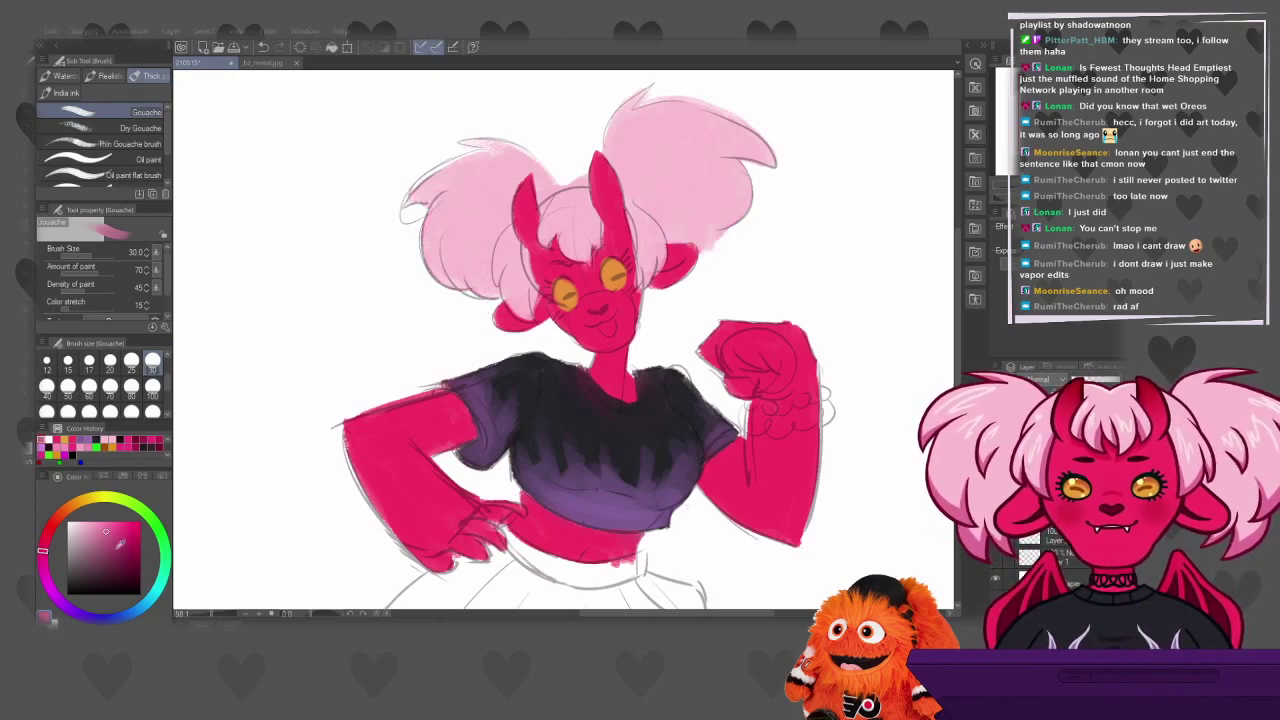
Set the brush colour to a vivid magenta-purple, undo a test stroke across the face, and reduce the brush size to 17
{"action": "left_click", "coordinate": [48, 590]}
{"action": "left_click_drag", "start_coordinate": [126, 534], "coordinate": [139, 524]}
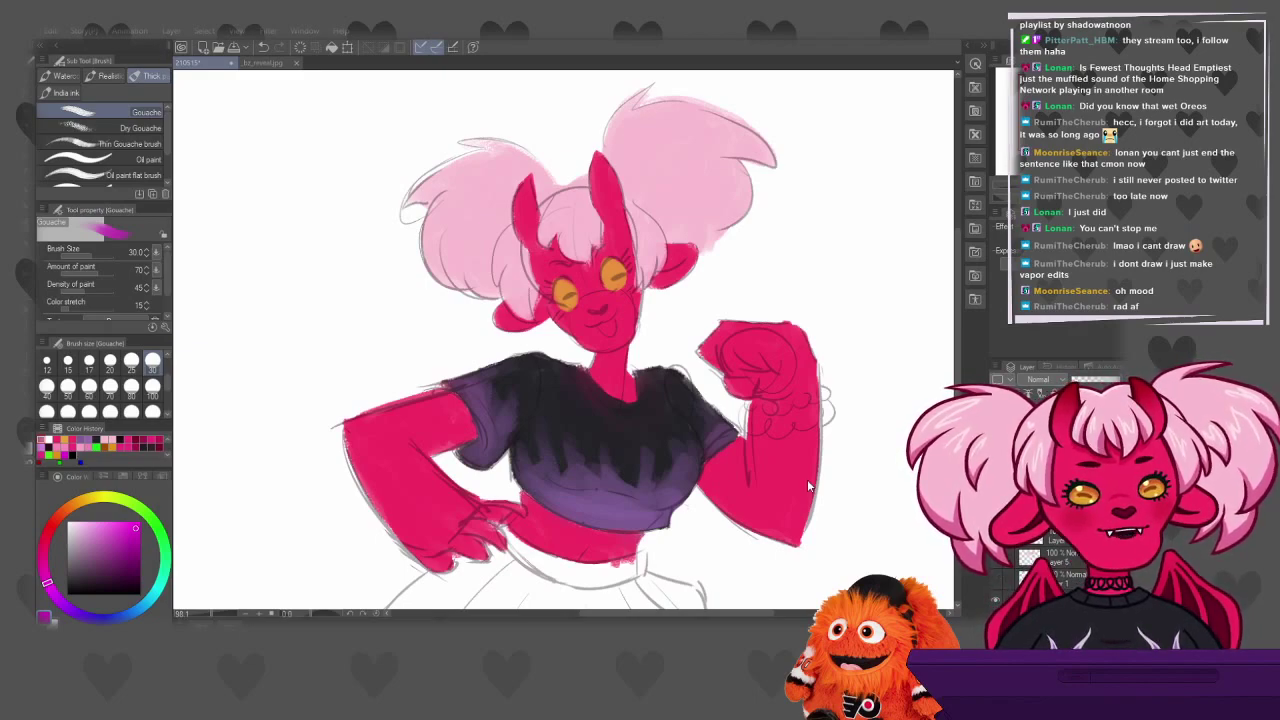
{"action": "scroll", "coordinate": [626, 187], "scroll_direction": "up", "scroll_amount": 3}
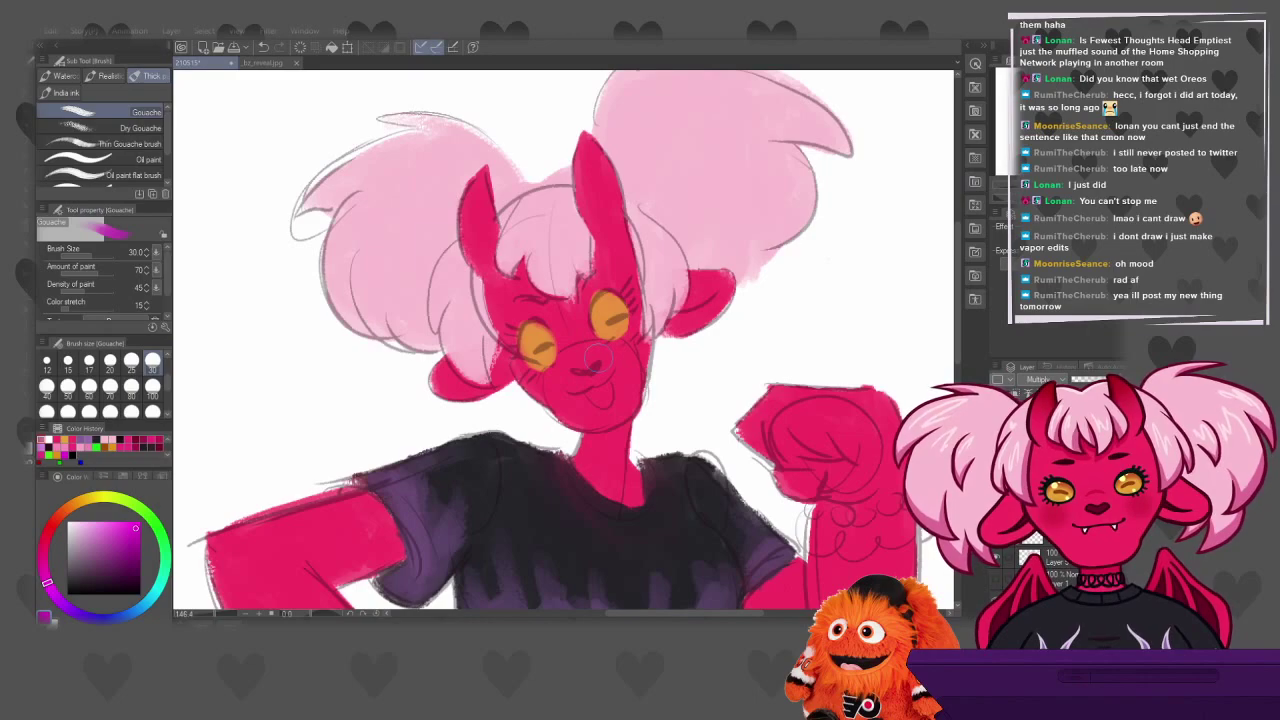
{"action": "left_click_drag", "start_coordinate": [626, 243], "coordinate": [488, 412]}
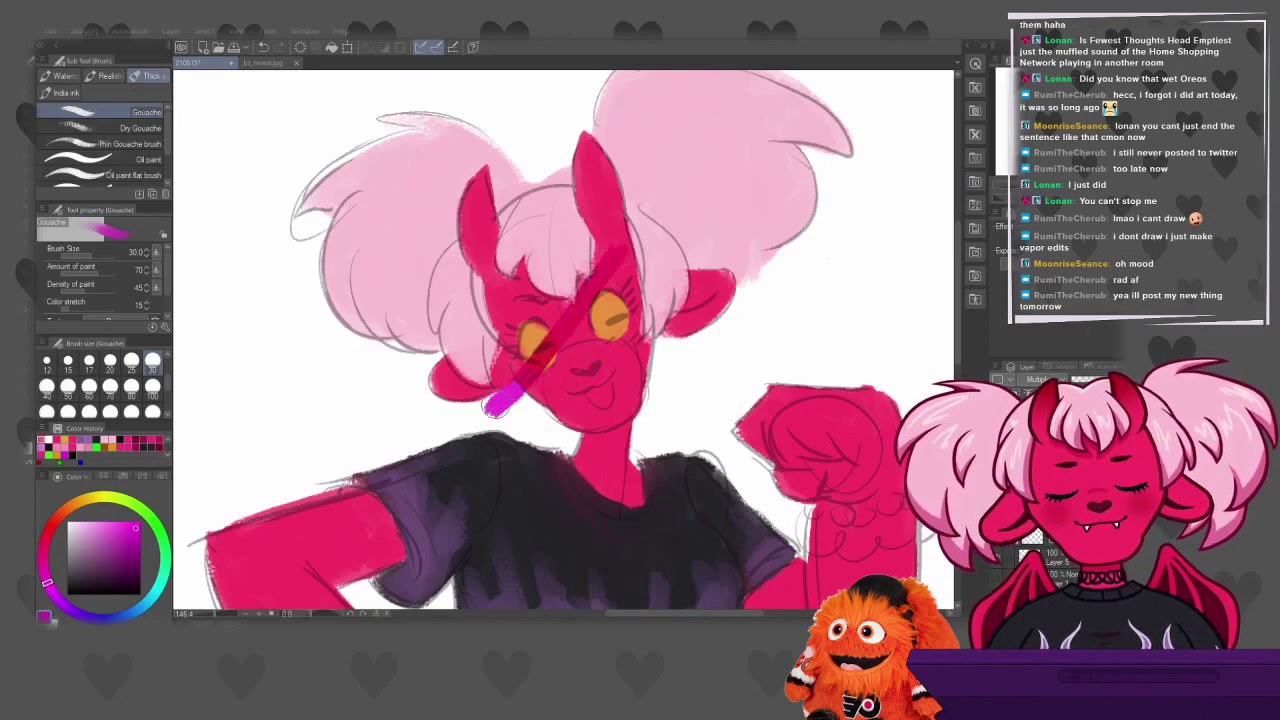
{"action": "key", "text": "ctrl+z"}
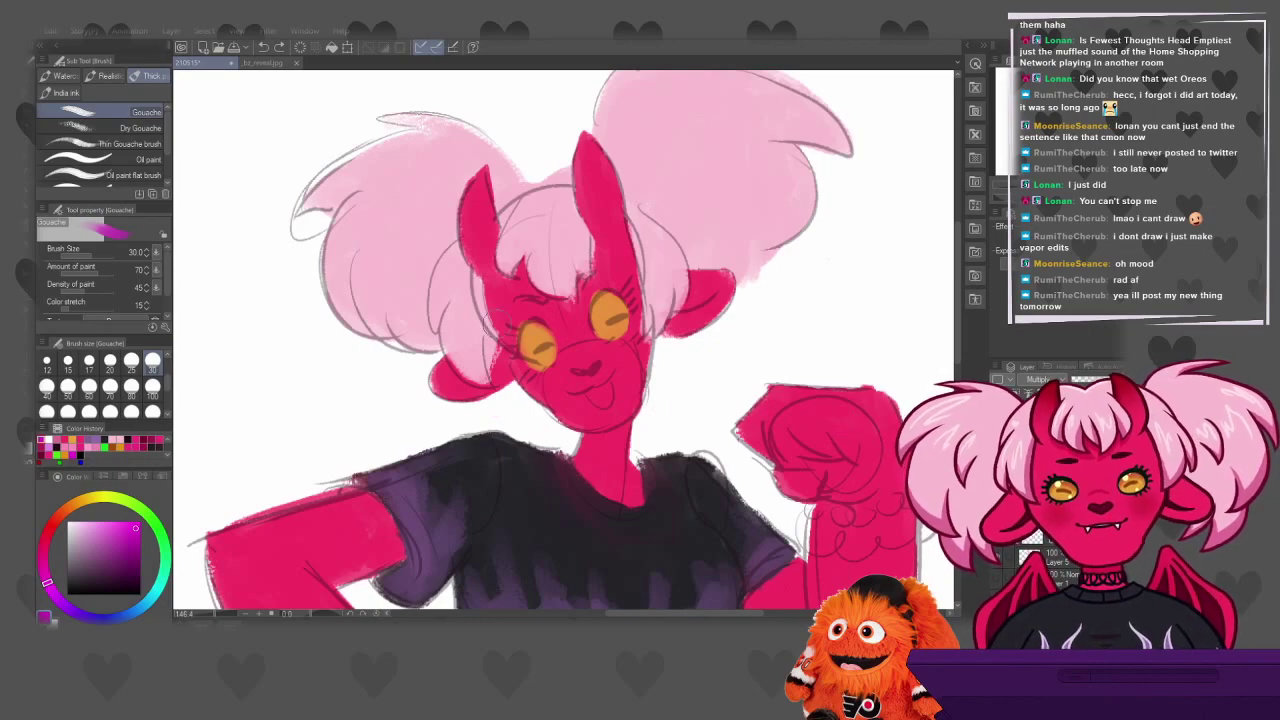
{"action": "left_click", "coordinate": [110, 361]}
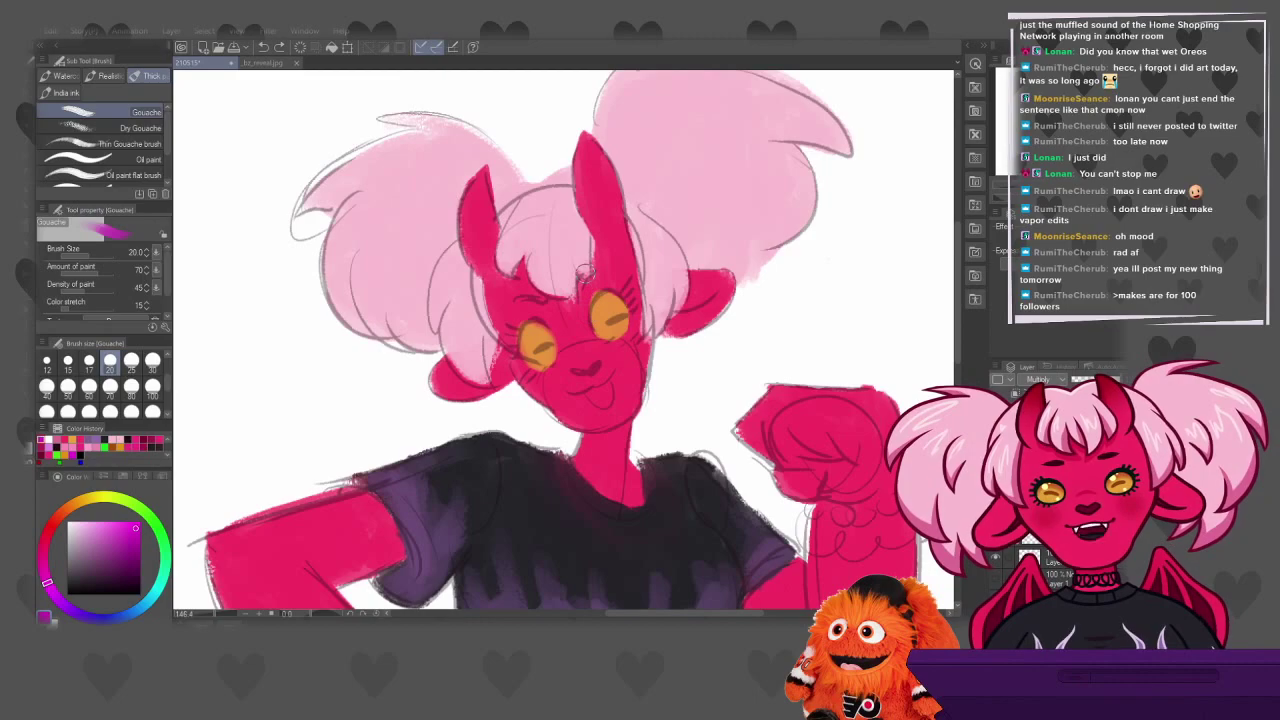
{"action": "left_click", "coordinate": [89, 361]}
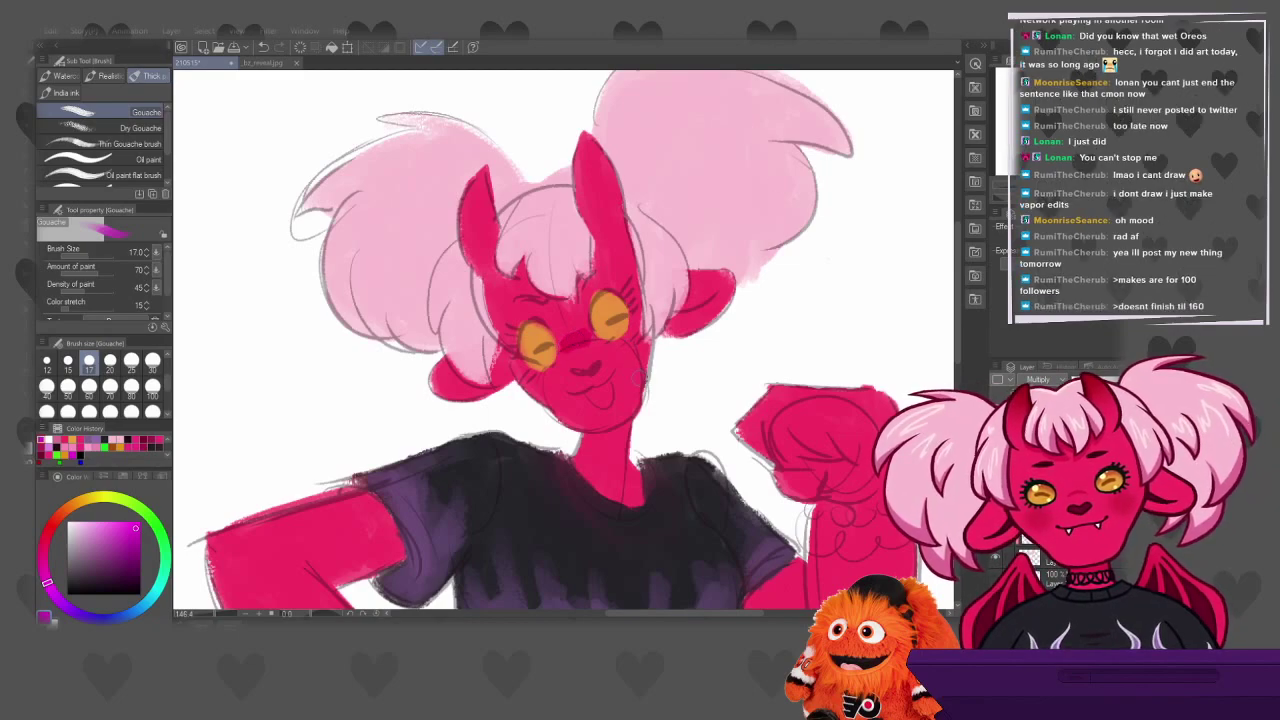
Shade the neck below the chin and the lower edge of the ear on the raised-arm side on the Multiply layer
{"action": "left_click_drag", "start_coordinate": [541, 407], "coordinate": [550, 430]}
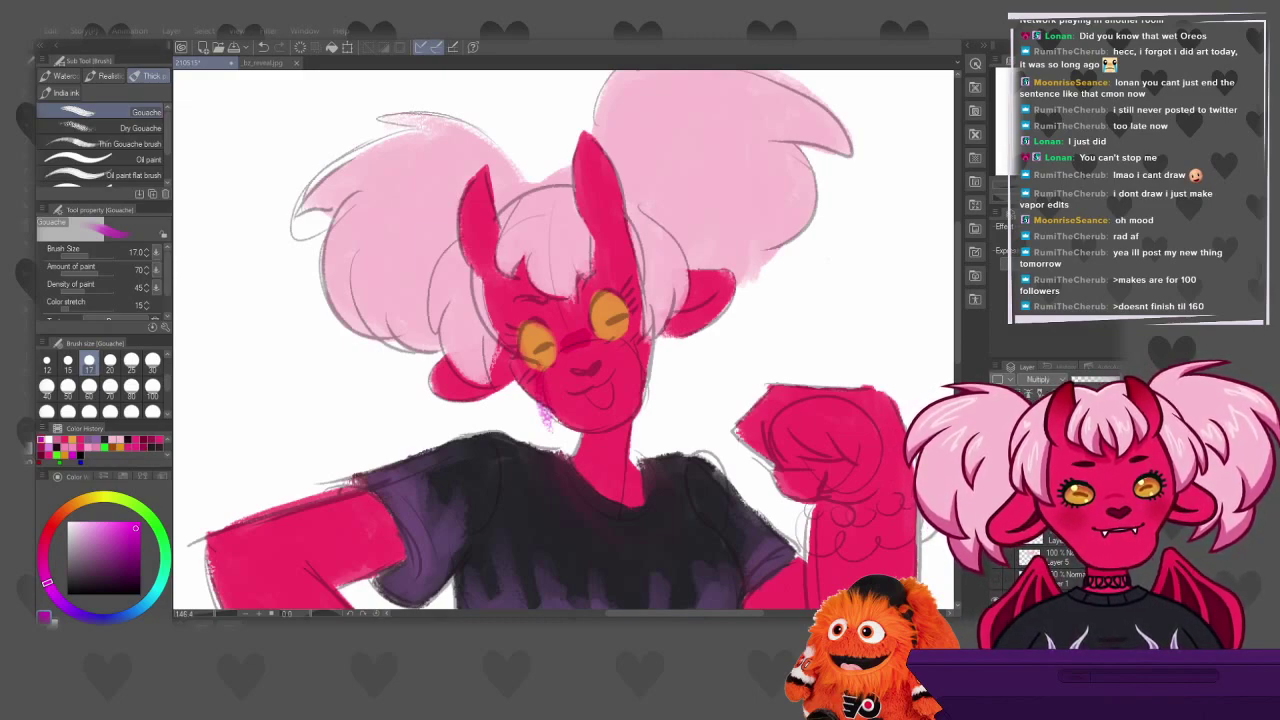
{"action": "key", "text": "ctrl+z"}
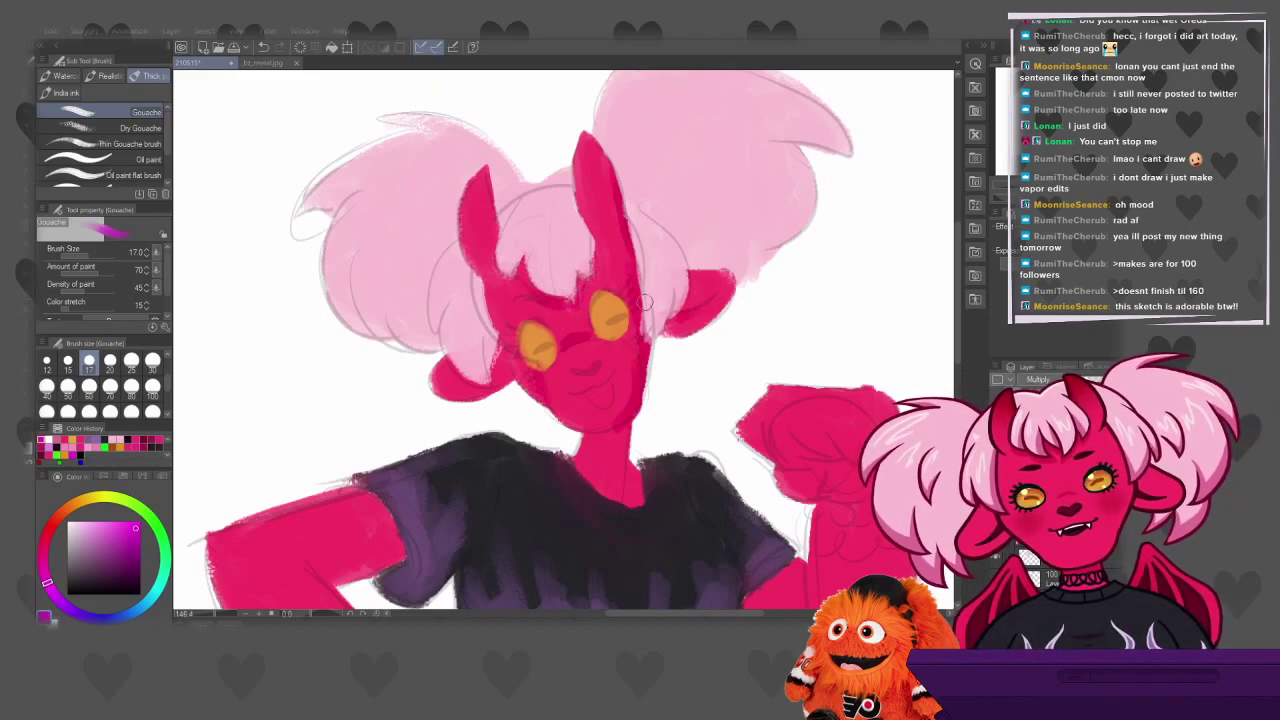
{"action": "mouse_move", "coordinate": [578, 433]}
{"action": "left_mouse_down"}
{"action": "mouse_move", "coordinate": [622, 435]}
{"action": "mouse_move", "coordinate": [596, 434]}
{"action": "mouse_move", "coordinate": [632, 466]}
{"action": "left_mouse_up"}
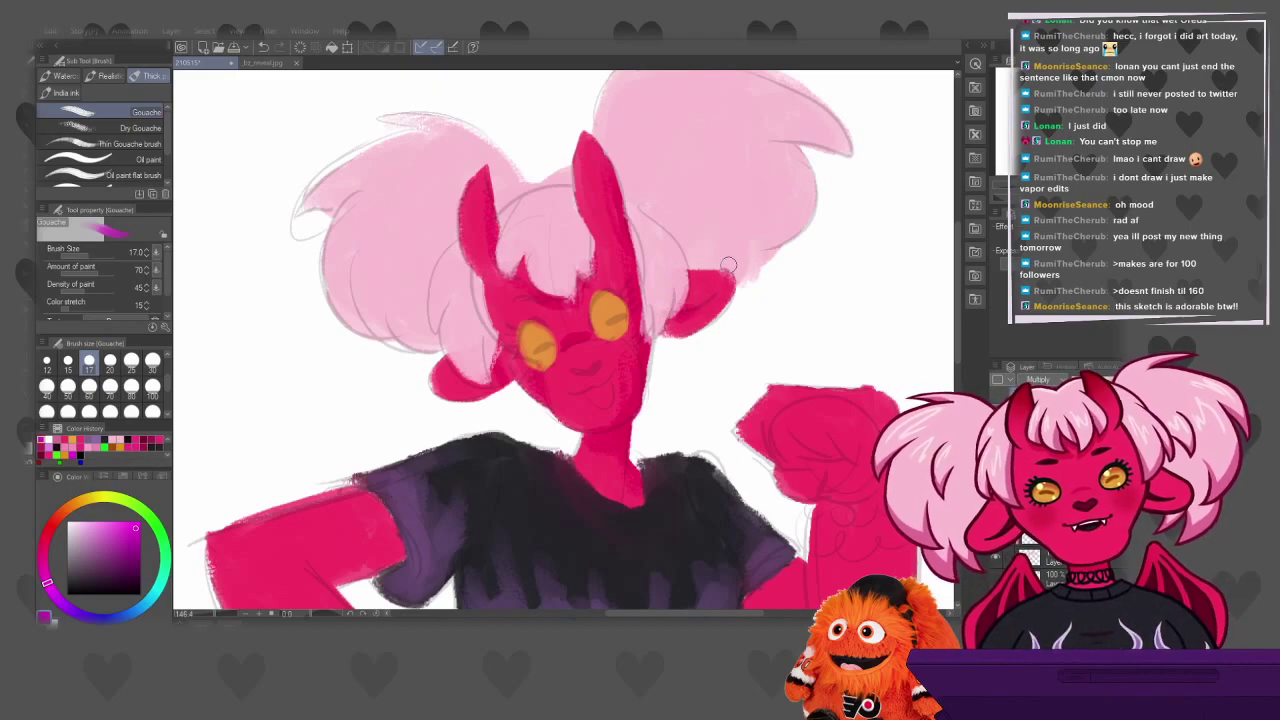
{"action": "left_click_drag", "start_coordinate": [713, 322], "coordinate": [680, 332]}
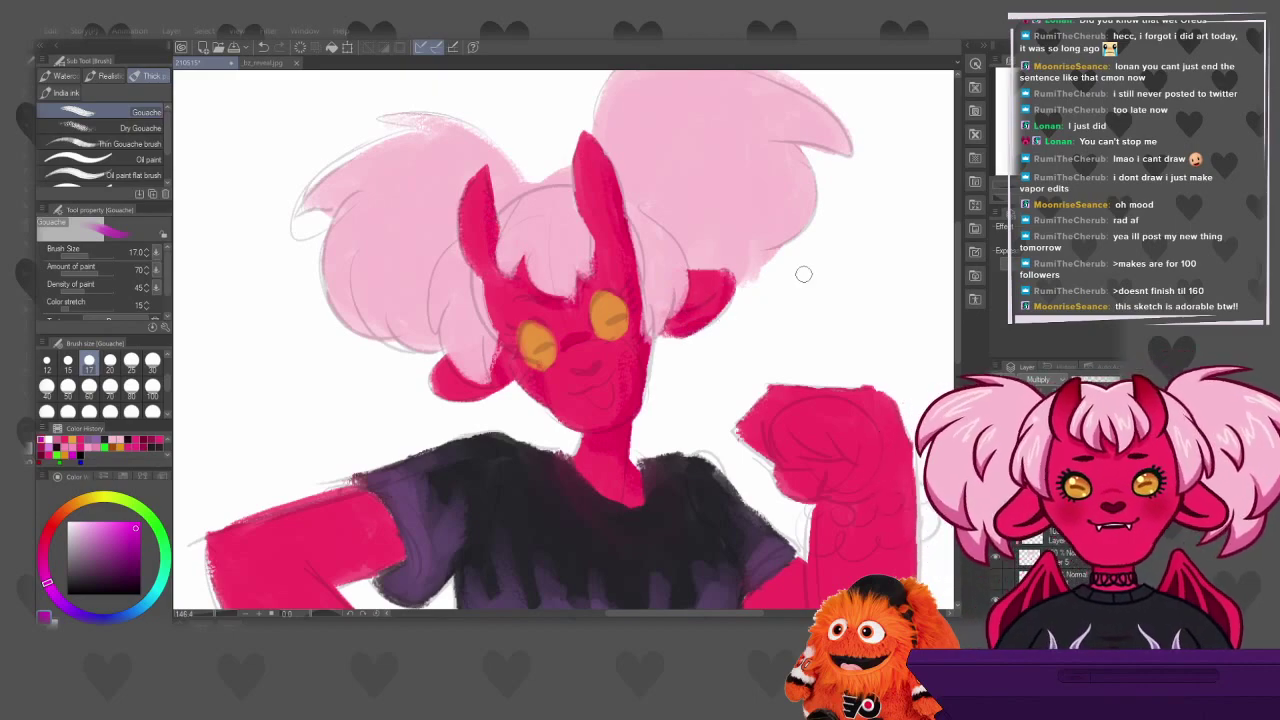
{"action": "key", "text": "ctrl+minus"}
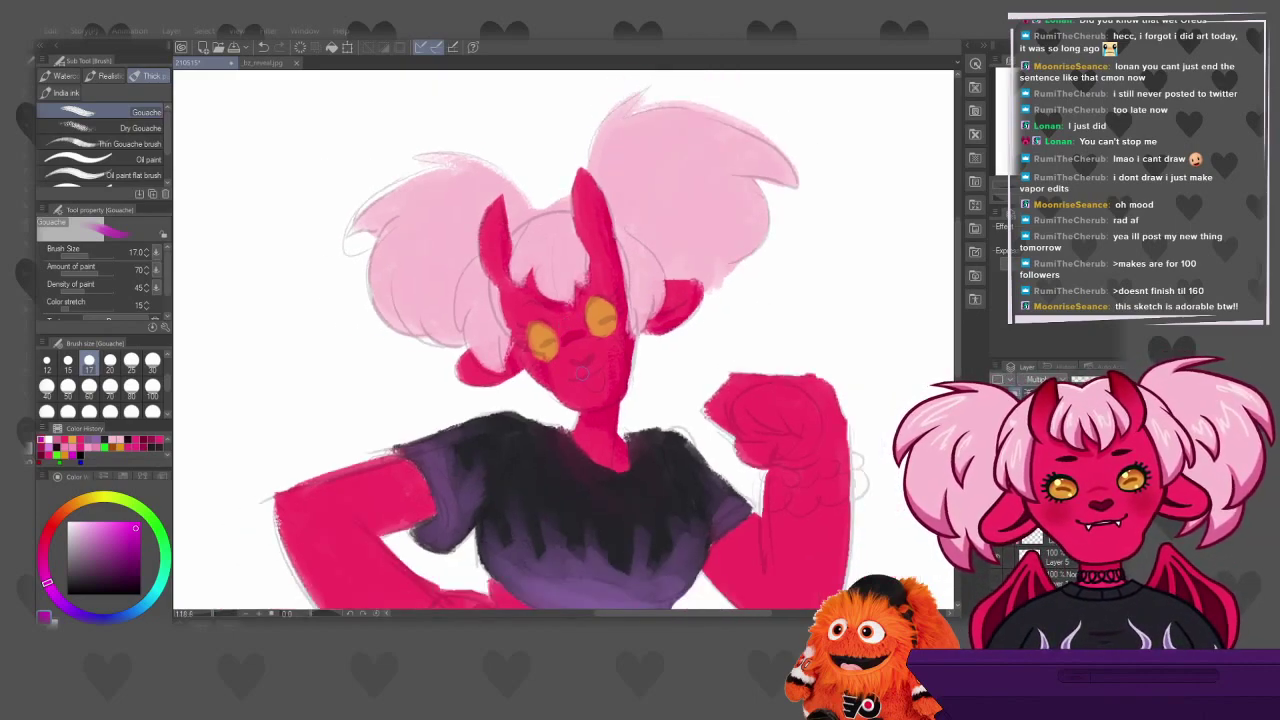
{"action": "key", "text": "ctrl+minus"}
{"action": "key", "text": "ctrl+minus"}
{"action": "key", "text": "ctrl+minus"}
{"action": "key", "text": "ctrl+plus"}
{"action": "key", "text": "ctrl+plus"}
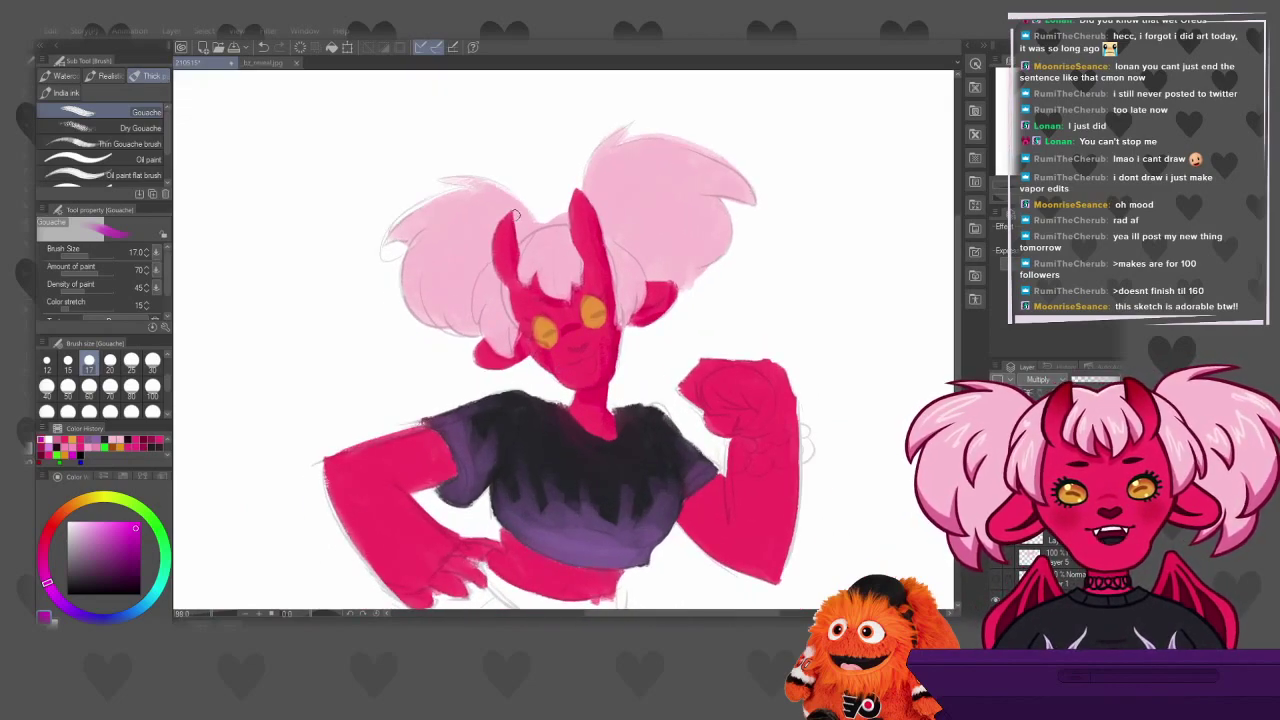
{"action": "scroll", "coordinate": [548, 223], "scroll_direction": "up", "scroll_amount": 2}
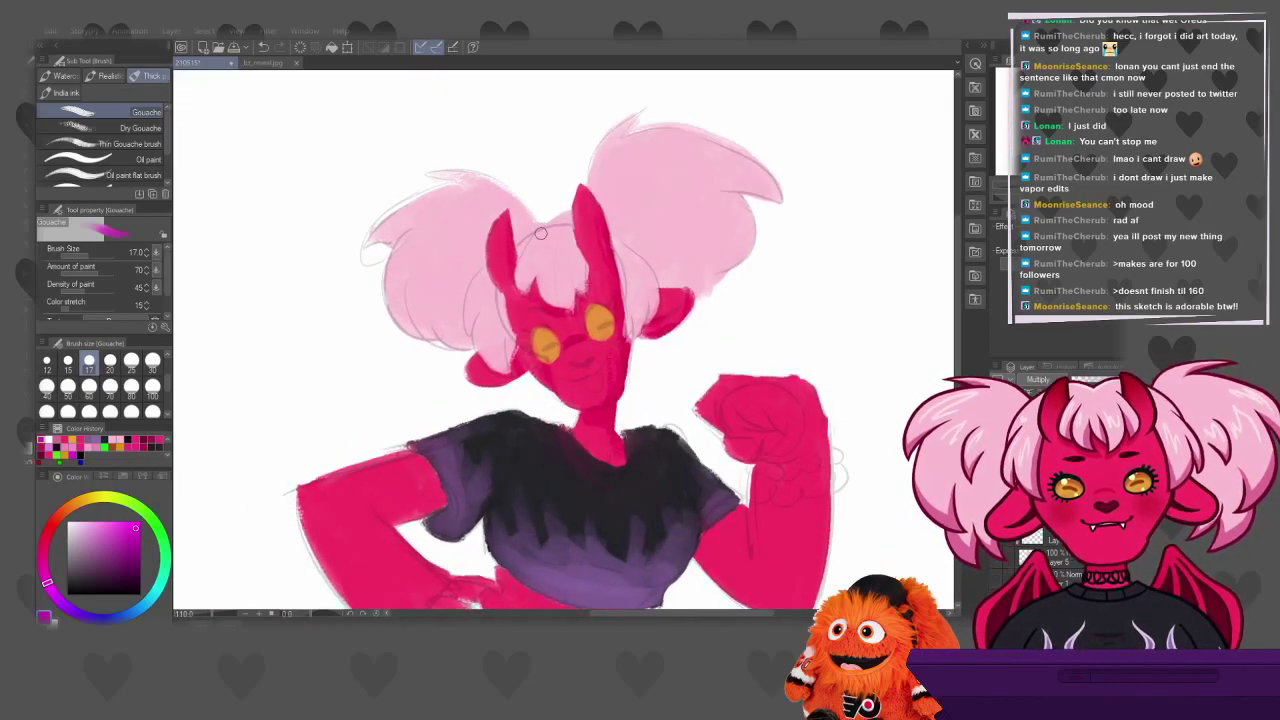
Switch from the Multiply shading layer to a Normal-mode layer and choose the Gouache blender
{"action": "scroll", "coordinate": [540, 233], "scroll_direction": "up", "scroll_amount": 2}
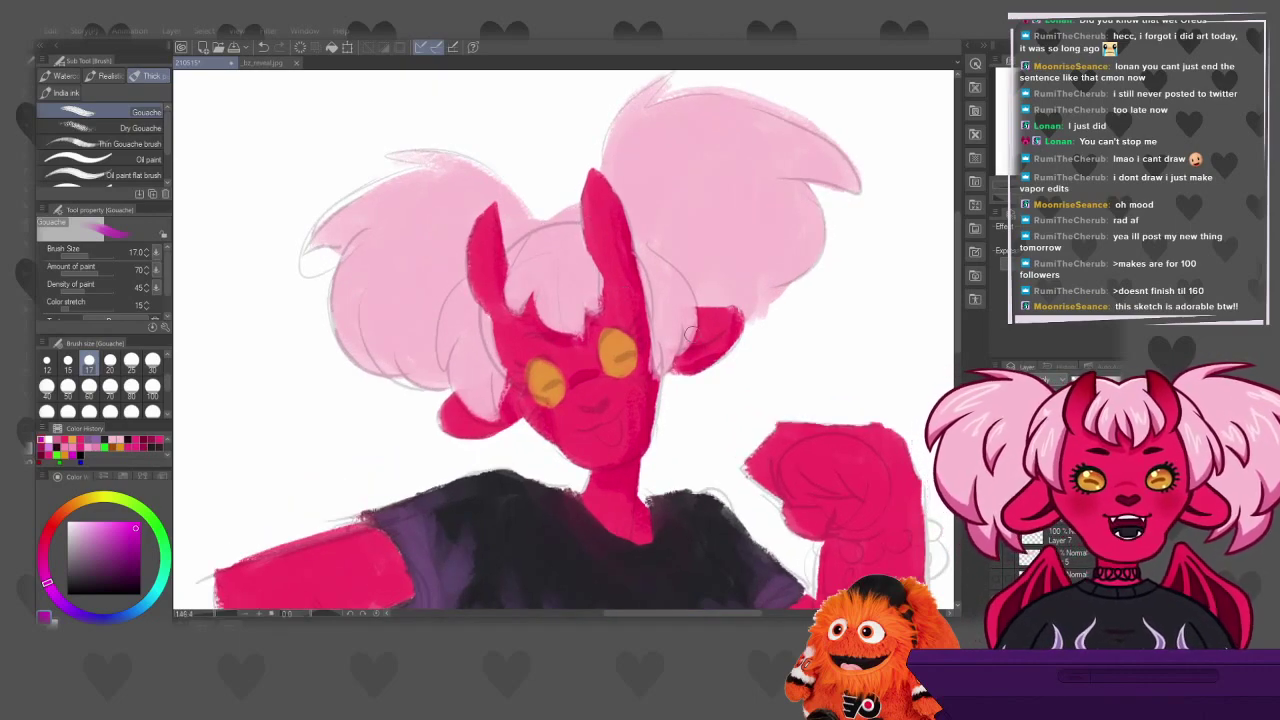
{"action": "scroll", "coordinate": [714, 380], "scroll_direction": "down", "scroll_amount": 3}
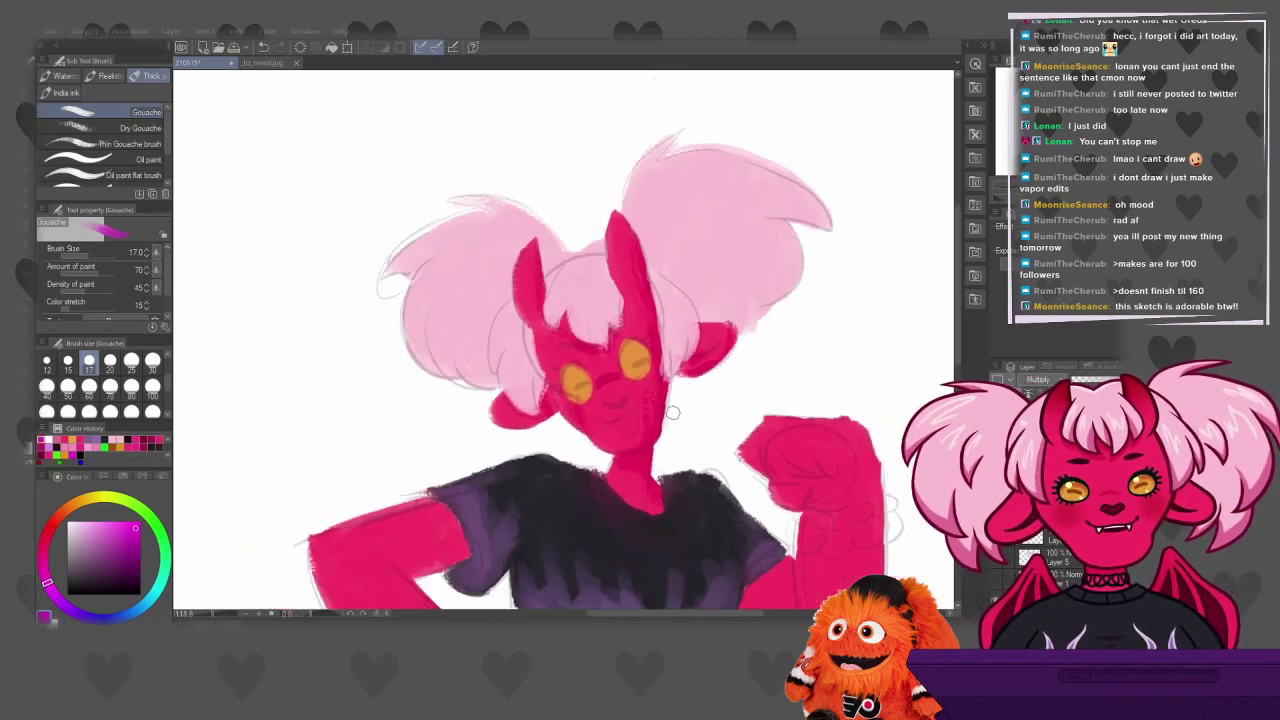
{"action": "scroll", "coordinate": [709, 406], "scroll_direction": "up", "scroll_amount": 3}
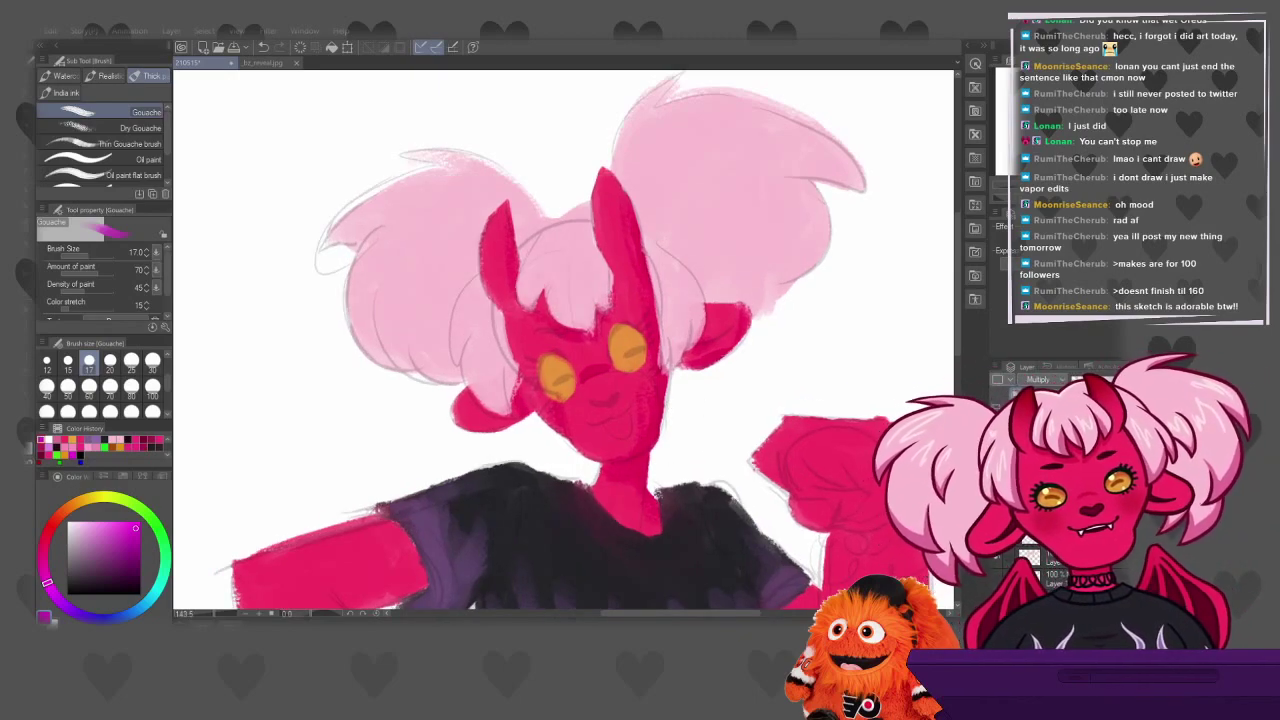
{"action": "left_click", "coordinate": [1003, 560]}
{"action": "left_click", "coordinate": [997, 557]}
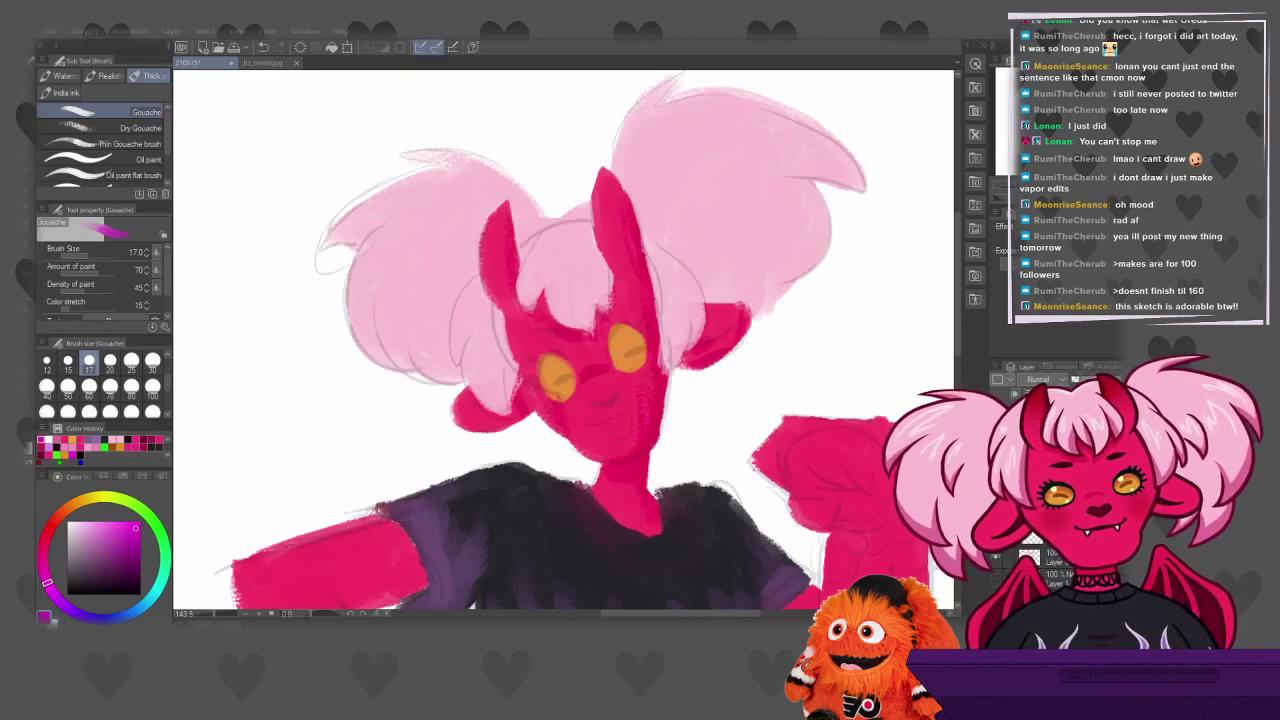
{"action": "left_click", "coordinate": [1084, 381]}
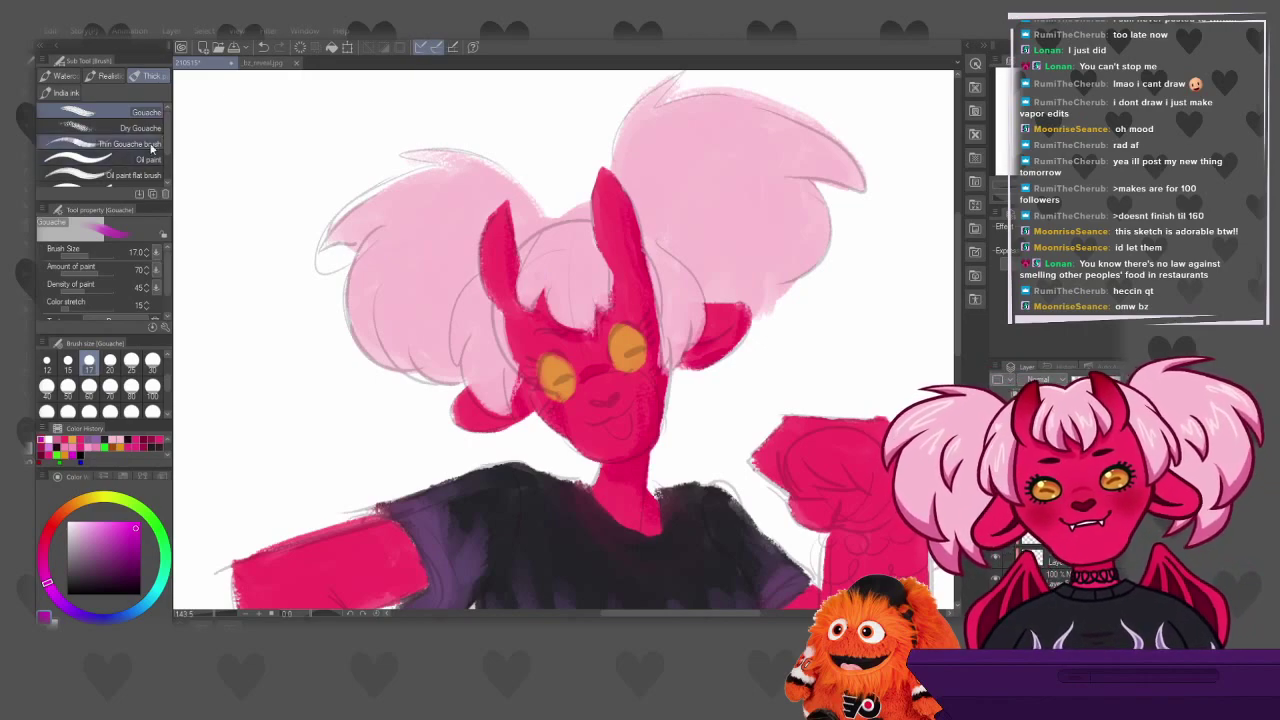
{"action": "scroll", "coordinate": [130, 160], "scroll_direction": "down", "scroll_amount": 3}
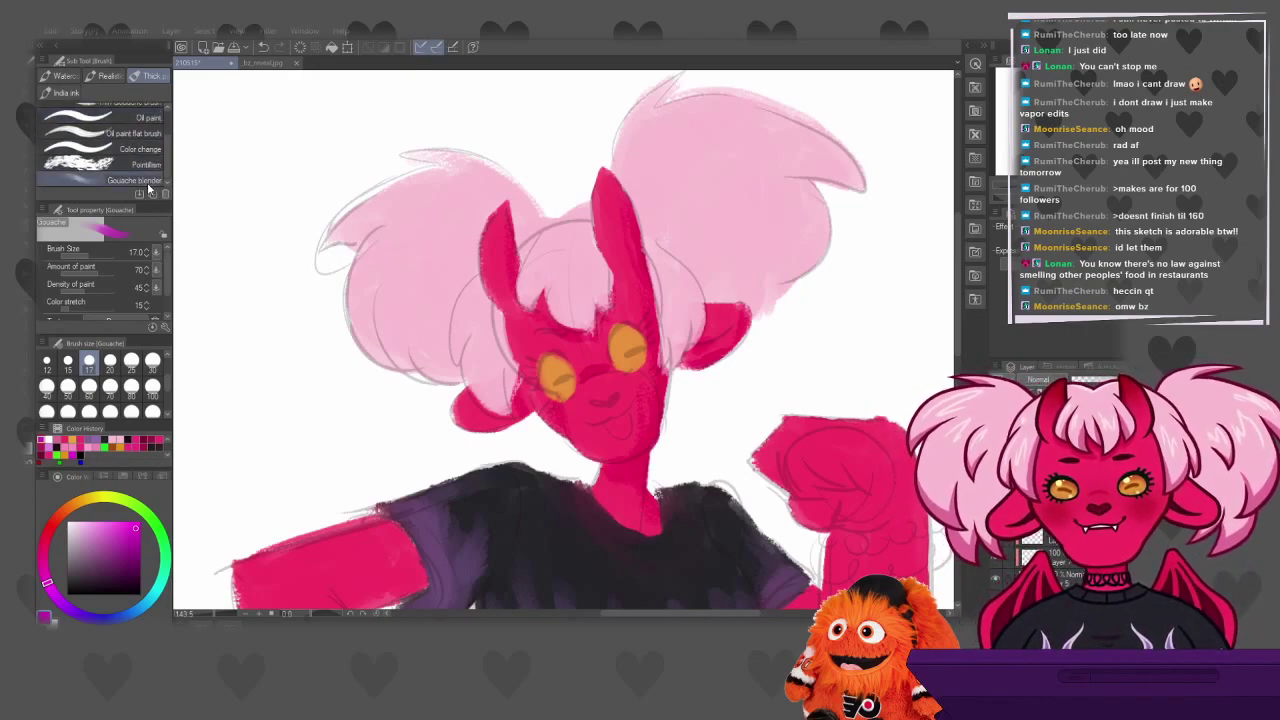
{"action": "left_click", "coordinate": [147, 181]}
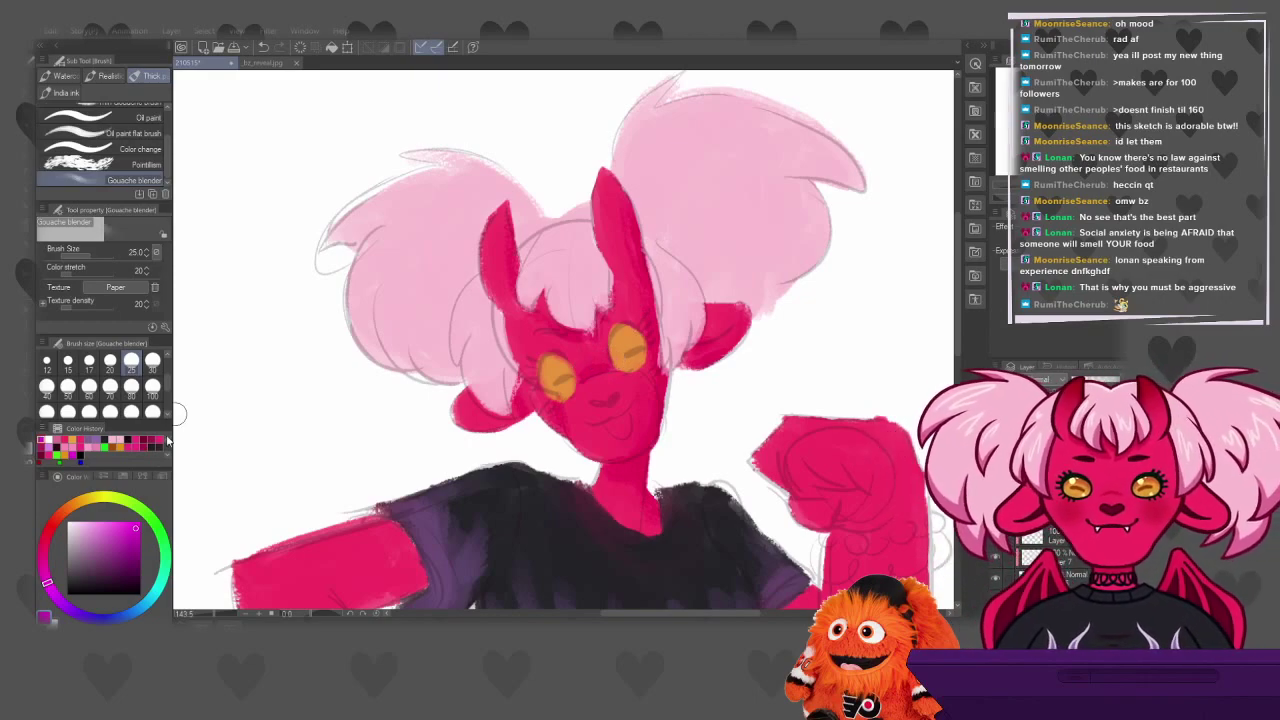
Sample the near-black of the reference character's eye outline and return to the illustration
{"action": "left_click", "coordinate": [268, 64]}
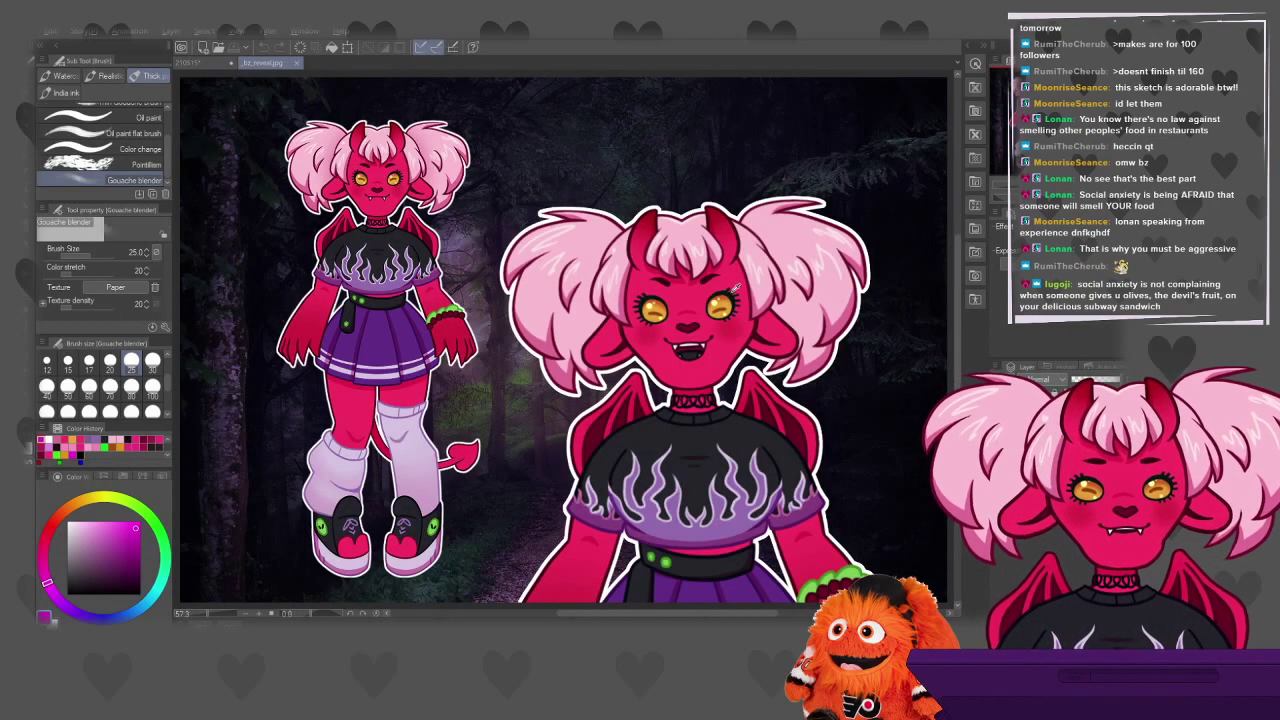
{"action": "left_click", "coordinate": [735, 289], "text": "alt"}
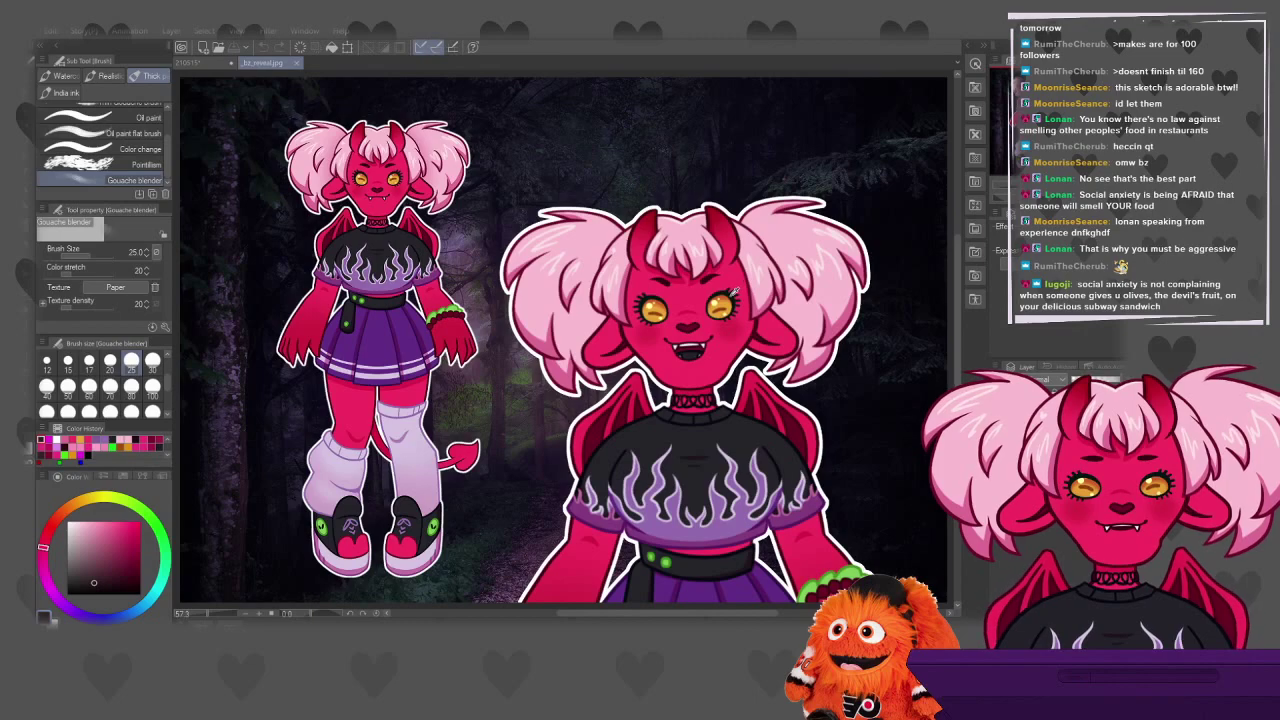
{"action": "left_click", "coordinate": [733, 291], "text": "alt"}
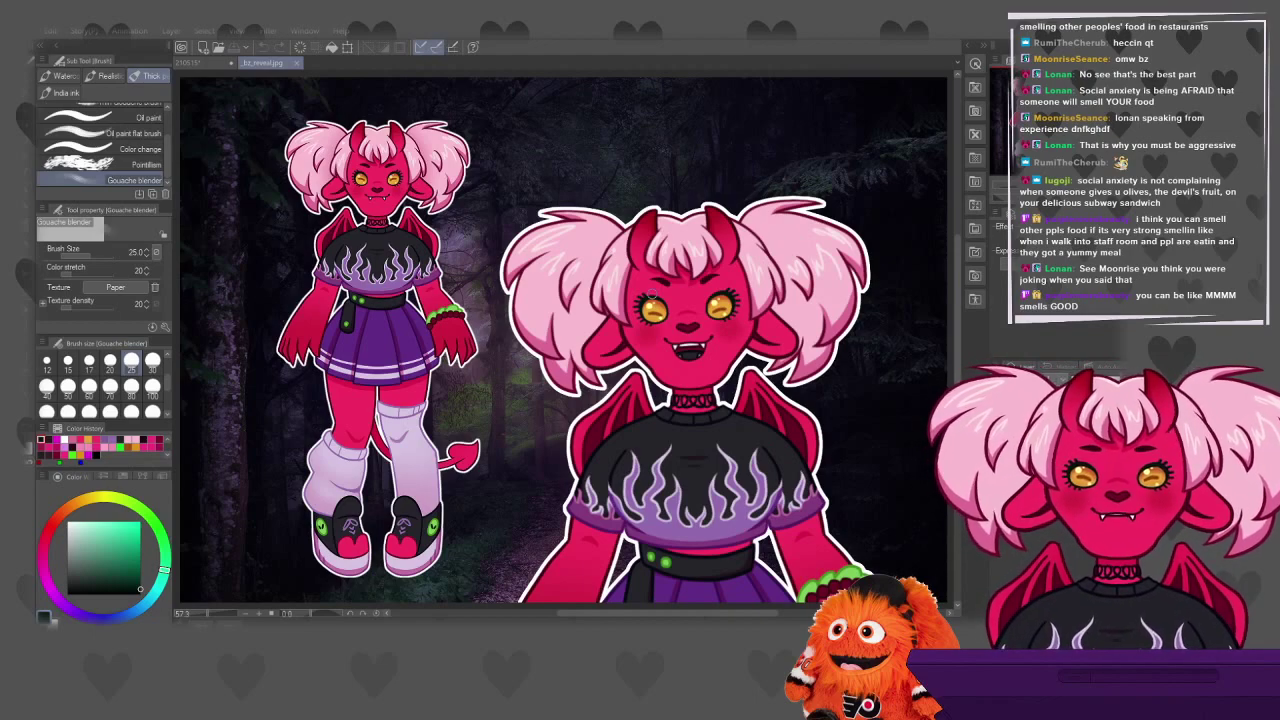
{"action": "left_click", "coordinate": [205, 63]}
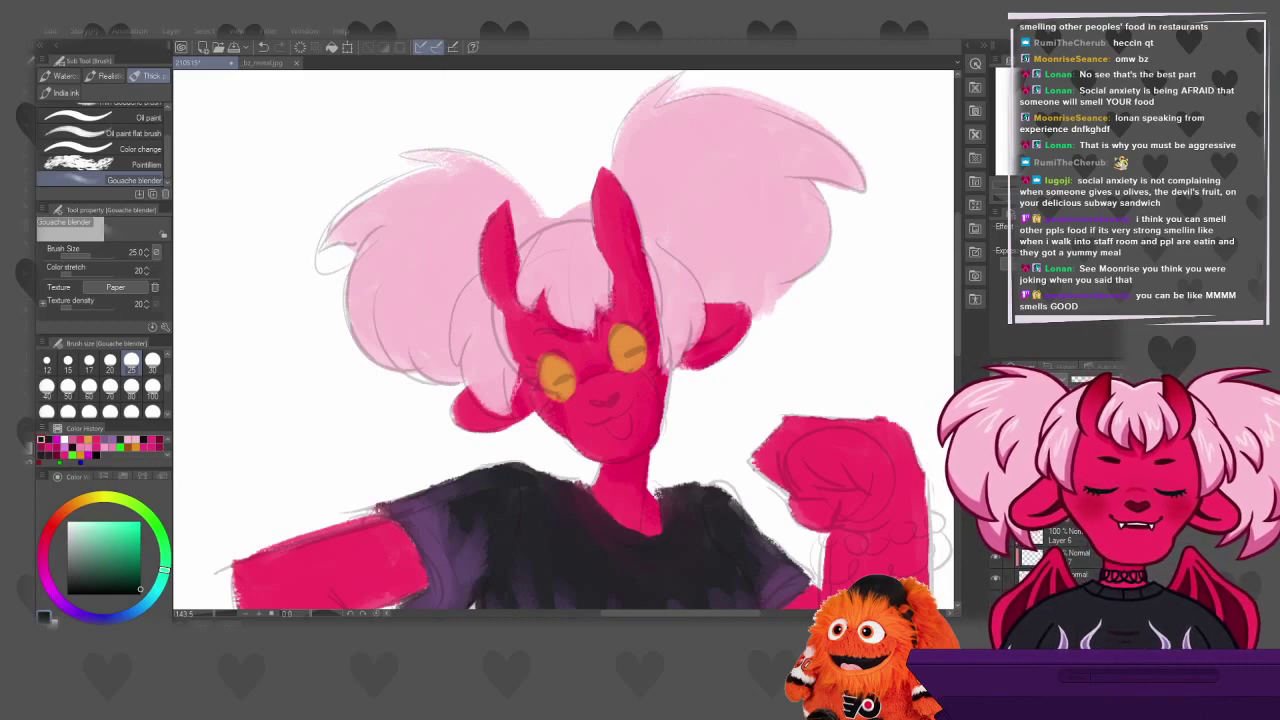
Reduce the Gouache blender's size to 10 and change back to the Gouache brush
{"action": "left_click", "coordinate": [90, 362]}
{"action": "left_click", "coordinate": [68, 362]}
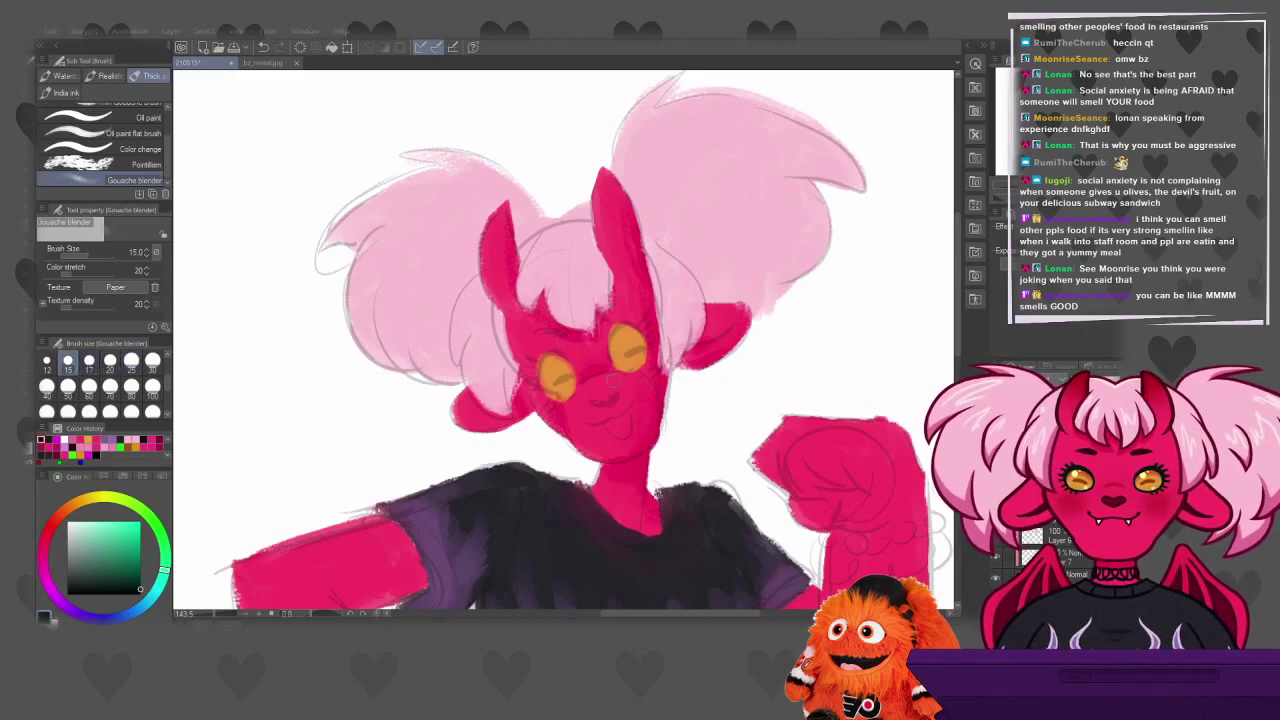
{"action": "scroll", "coordinate": [132, 372], "scroll_direction": "up", "scroll_amount": 1}
{"action": "left_click", "coordinate": [152, 368]}
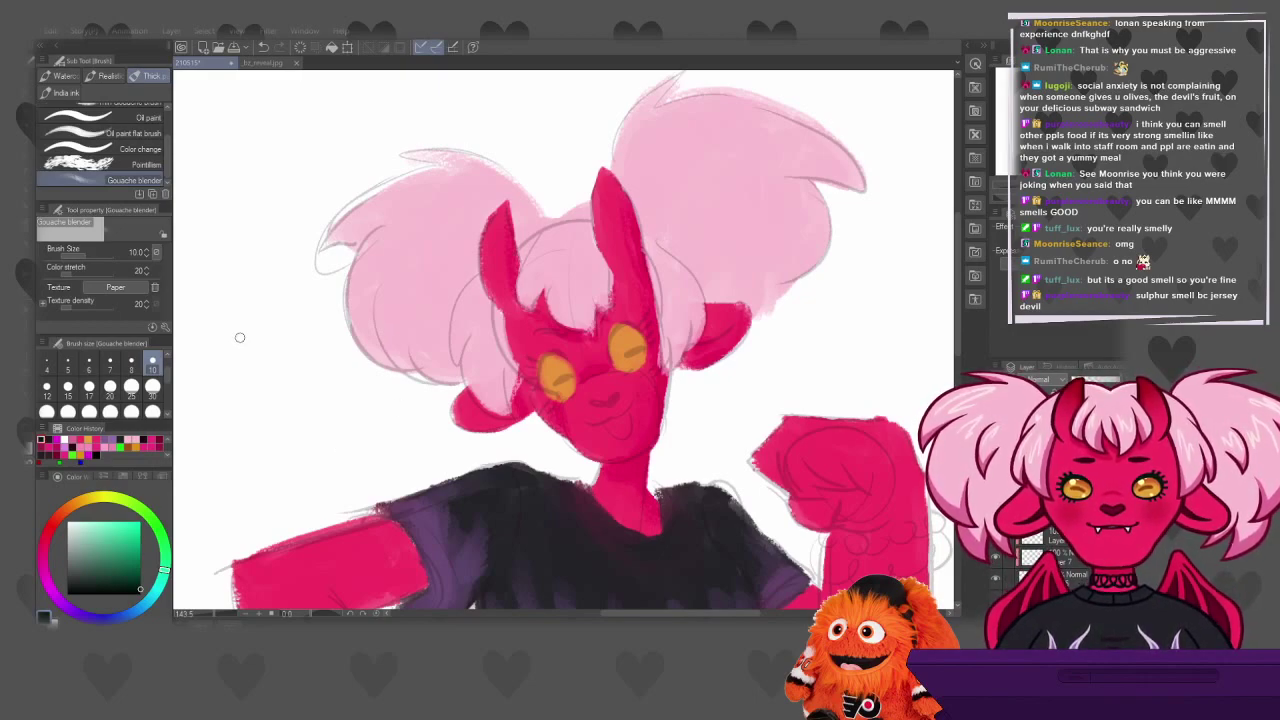
{"action": "scroll", "coordinate": [120, 165], "scroll_direction": "up", "scroll_amount": 3}
{"action": "left_click", "coordinate": [134, 125]}
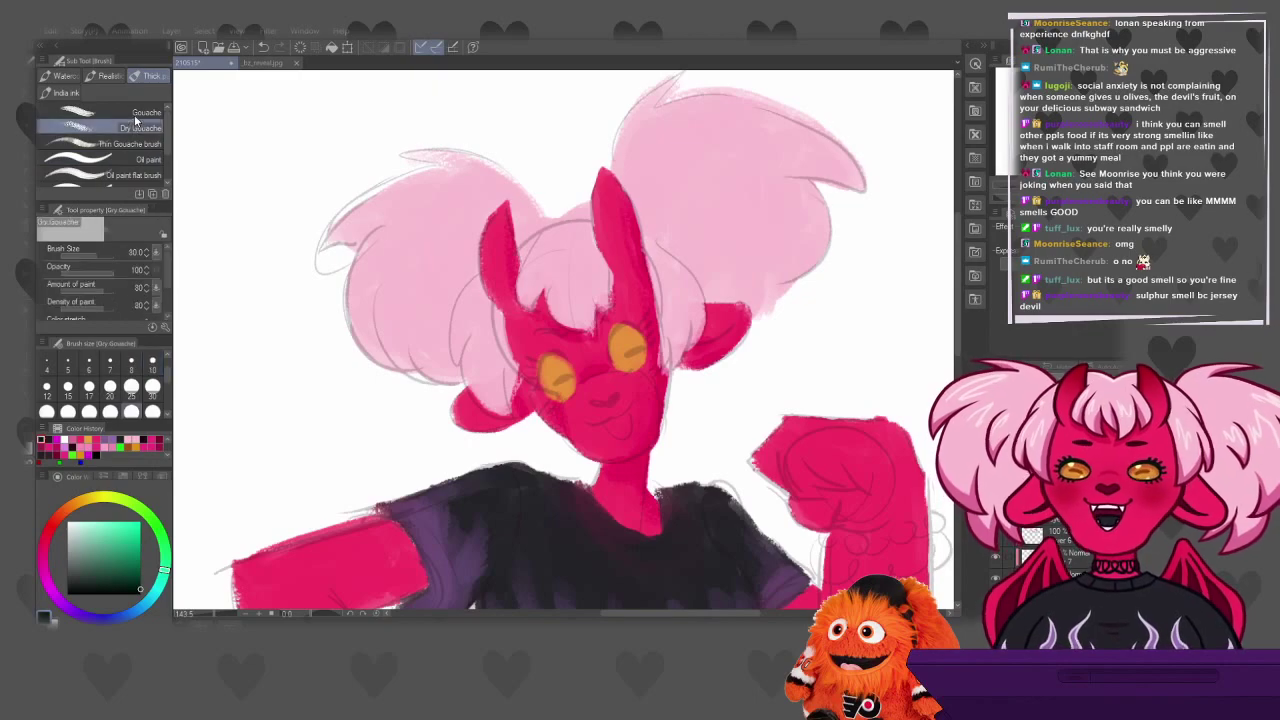
{"action": "left_click", "coordinate": [134, 113]}
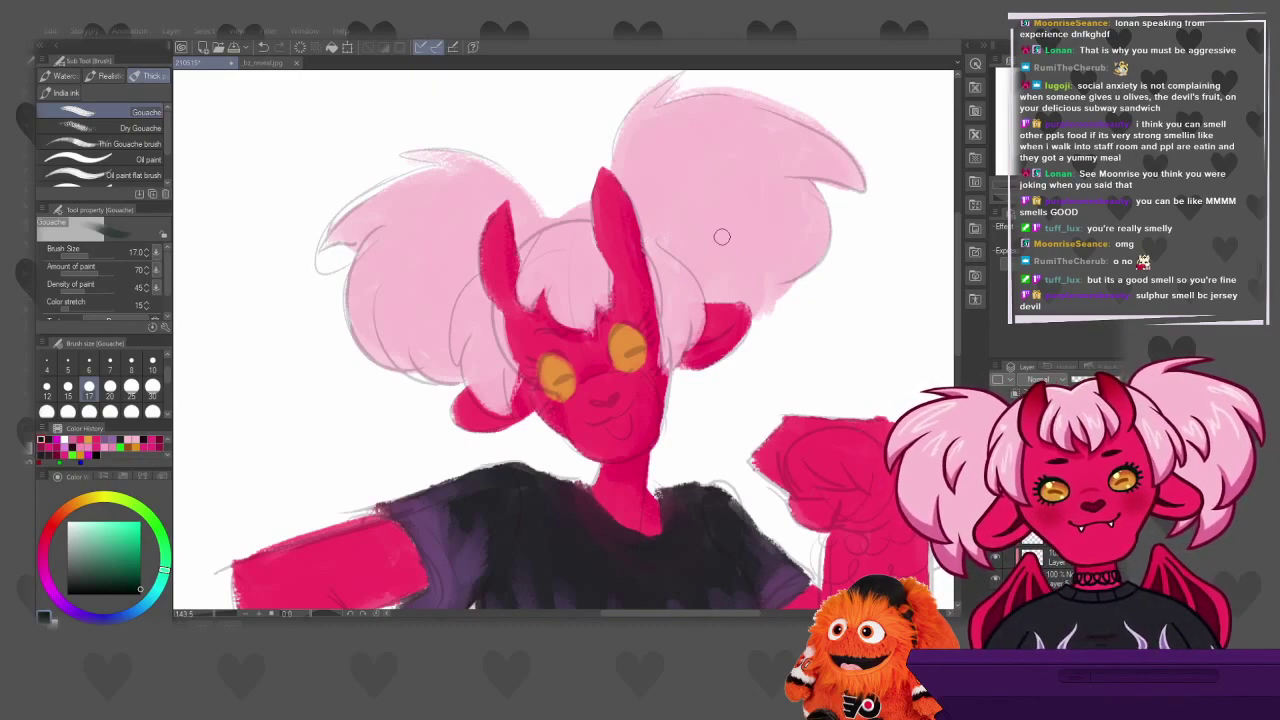
Set the Gouache brush size to 8 and outline both eyes in near-black, undoing strokes that miss the shape
{"action": "mouse_move", "coordinate": [650, 283]}
{"action": "left_mouse_down"}
{"action": "mouse_move", "coordinate": [640, 300]}
{"action": "mouse_move", "coordinate": [650, 262]}
{"action": "left_mouse_up"}
{"action": "key", "text": "ctrl+z"}
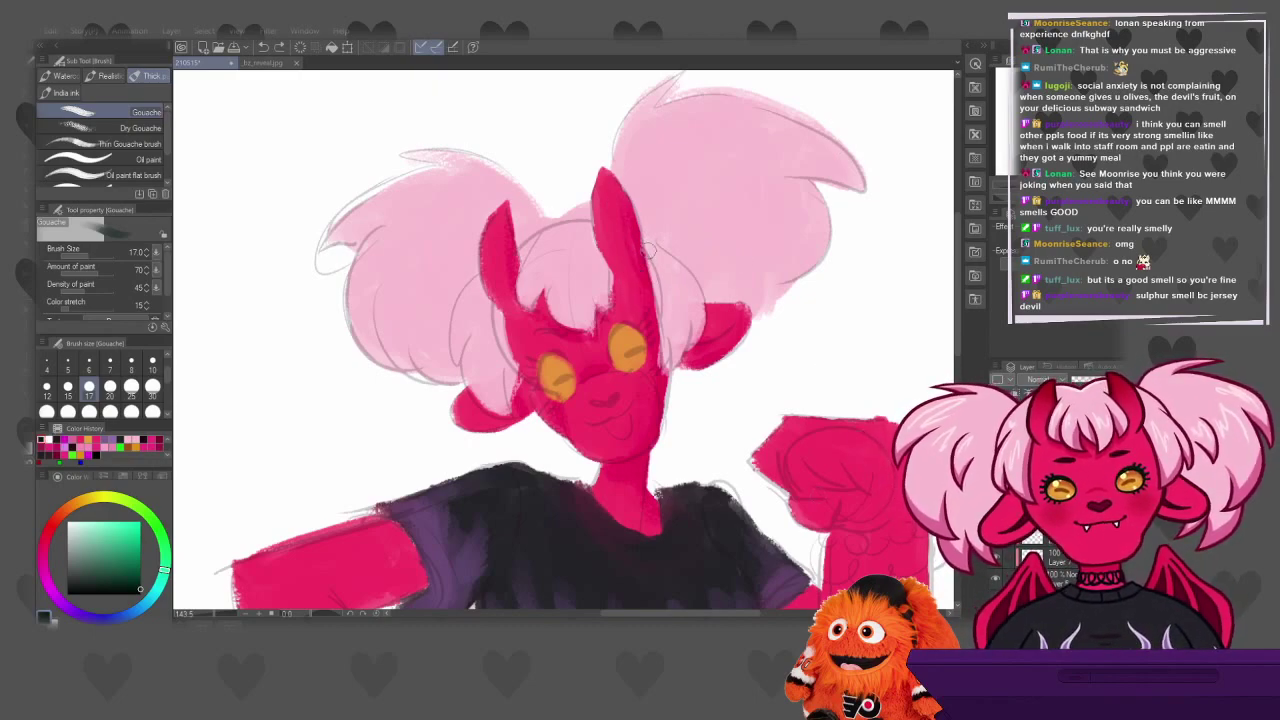
{"action": "left_click", "coordinate": [131, 362]}
{"action": "mouse_move", "coordinate": [616, 324]}
{"action": "left_mouse_down"}
{"action": "mouse_move", "coordinate": [647, 341]}
{"action": "mouse_move", "coordinate": [614, 336]}
{"action": "mouse_move", "coordinate": [650, 308]}
{"action": "mouse_move", "coordinate": [642, 361]}
{"action": "mouse_move", "coordinate": [644, 338]}
{"action": "mouse_move", "coordinate": [627, 369]}
{"action": "mouse_move", "coordinate": [640, 366]}
{"action": "mouse_move", "coordinate": [630, 316]}
{"action": "mouse_move", "coordinate": [614, 328]}
{"action": "mouse_move", "coordinate": [642, 325]}
{"action": "mouse_move", "coordinate": [623, 324]}
{"action": "mouse_move", "coordinate": [644, 359]}
{"action": "mouse_move", "coordinate": [611, 338]}
{"action": "mouse_move", "coordinate": [609, 351]}
{"action": "mouse_move", "coordinate": [646, 312]}
{"action": "left_mouse_up"}
{"action": "key", "text": "ctrl+z"}
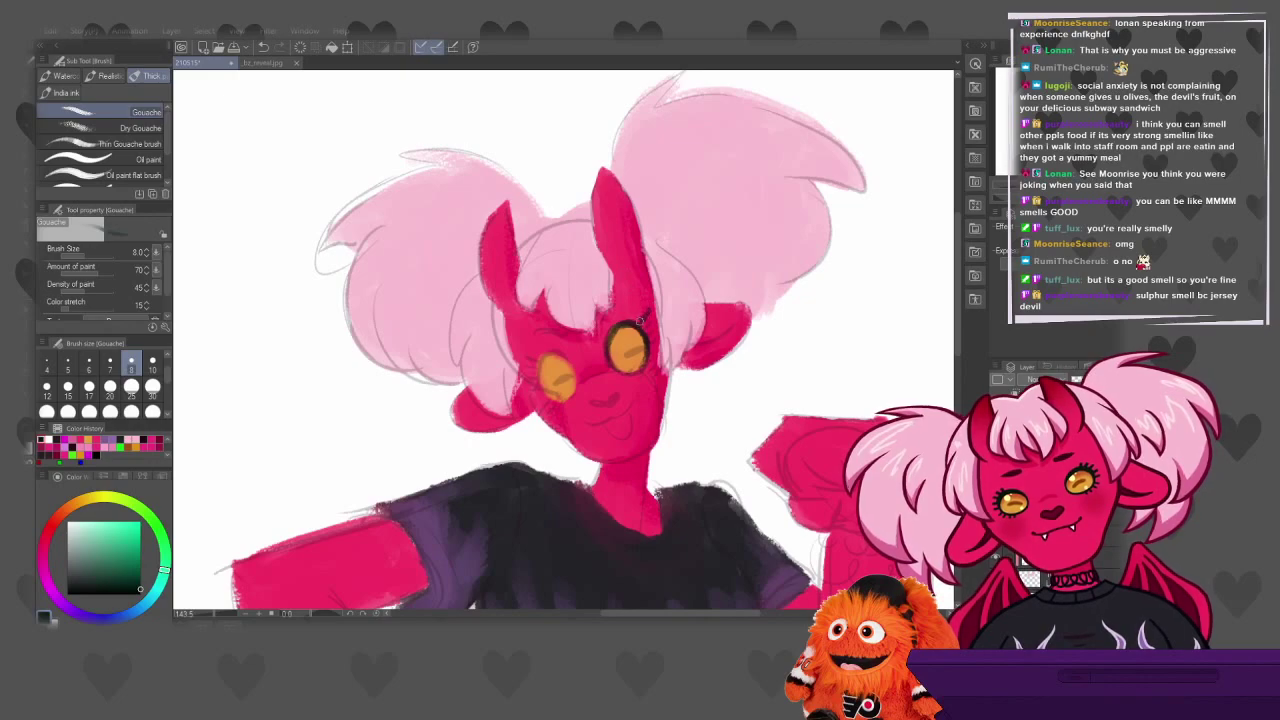
{"action": "key", "text": "ctrl+z"}
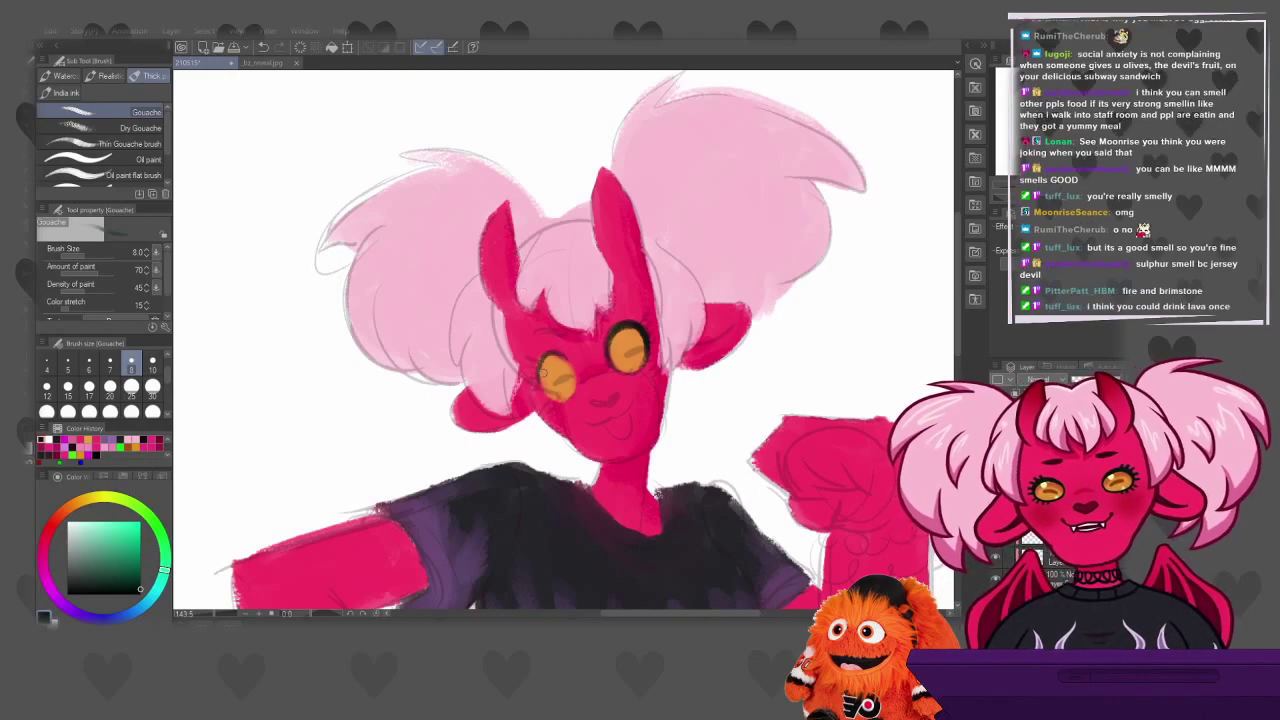
{"action": "left_click_drag", "start_coordinate": [537, 386], "coordinate": [563, 355]}
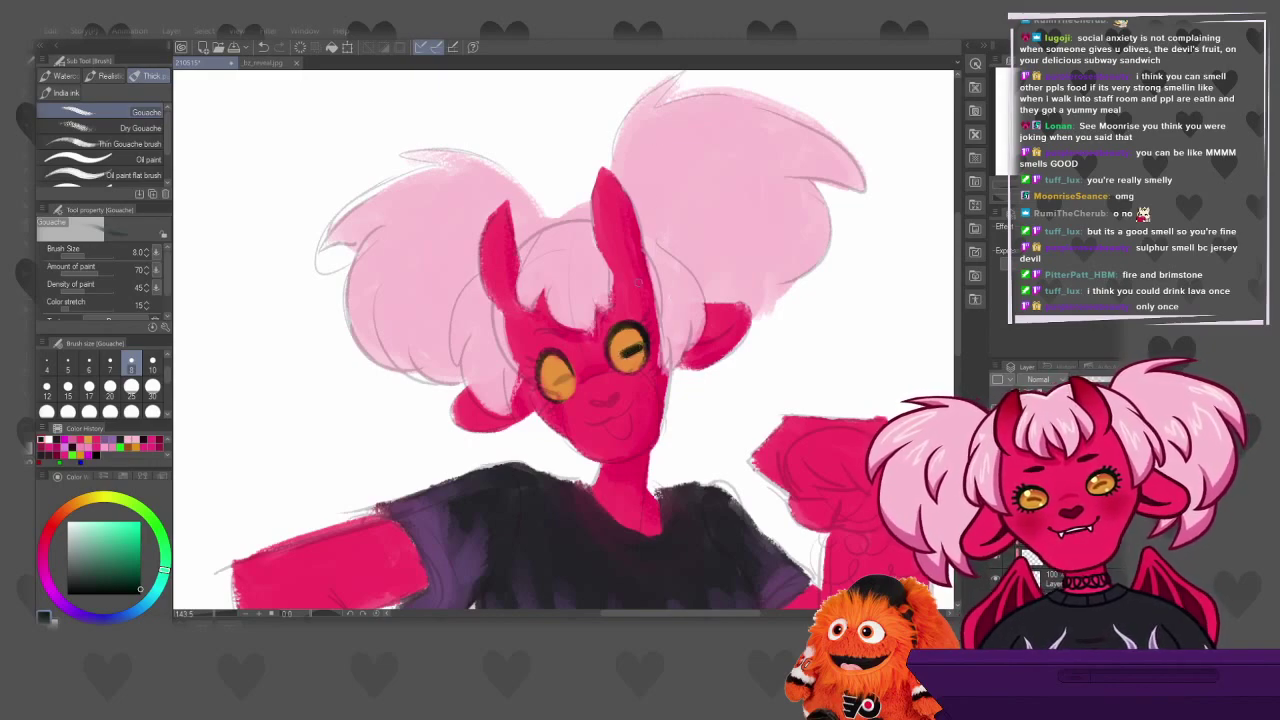
Try painting near-black slit pupils across both yellow eyes, undoing and redrawing the strokes
{"action": "mouse_move", "coordinate": [622, 354]}
{"action": "left_mouse_down"}
{"action": "mouse_move", "coordinate": [646, 350]}
{"action": "mouse_move", "coordinate": [631, 350]}
{"action": "left_mouse_up"}
{"action": "key", "text": "ctrl+z"}
{"action": "left_click_drag", "start_coordinate": [554, 382], "coordinate": [652, 334]}
{"action": "key", "text": "ctrl+z"}
{"action": "key", "text": "ctrl+z"}
{"action": "key", "text": "ctrl+z"}
{"action": "key", "text": "ctrl+z"}
{"action": "key", "text": "ctrl+z"}
{"action": "key", "text": "ctrl+z"}
{"action": "left_click_drag", "start_coordinate": [549, 386], "coordinate": [572, 370]}
{"action": "key", "text": "ctrl+z"}
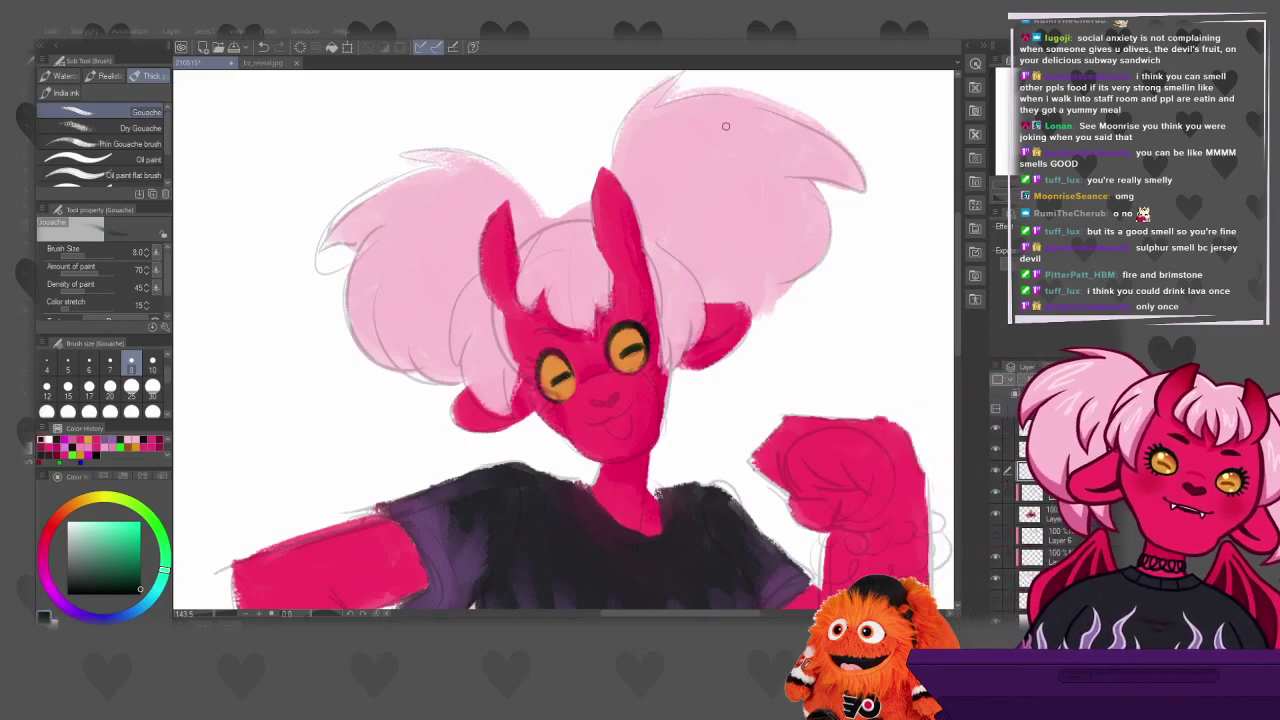
{"action": "key", "text": "ctrl+z"}
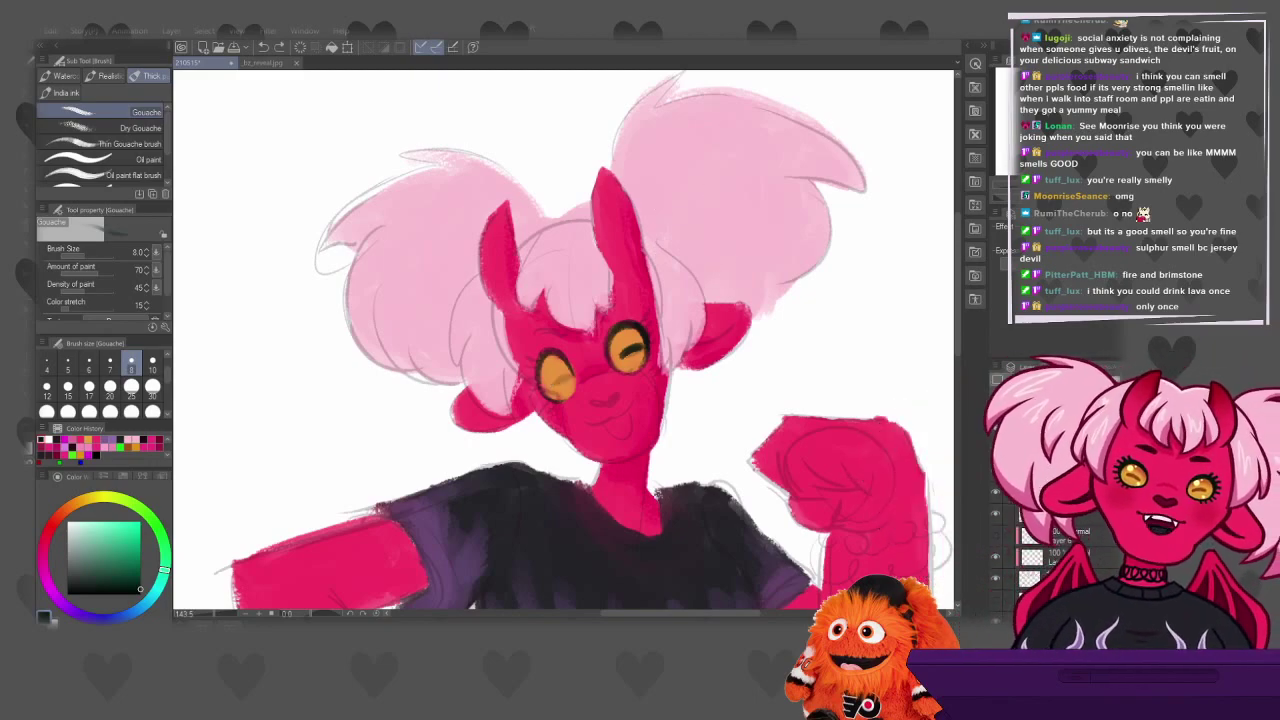
Sample the brown from the reference character's eye and paint slit pupils with it in both eyes of the illustration
{"action": "left_click", "coordinate": [264, 63]}
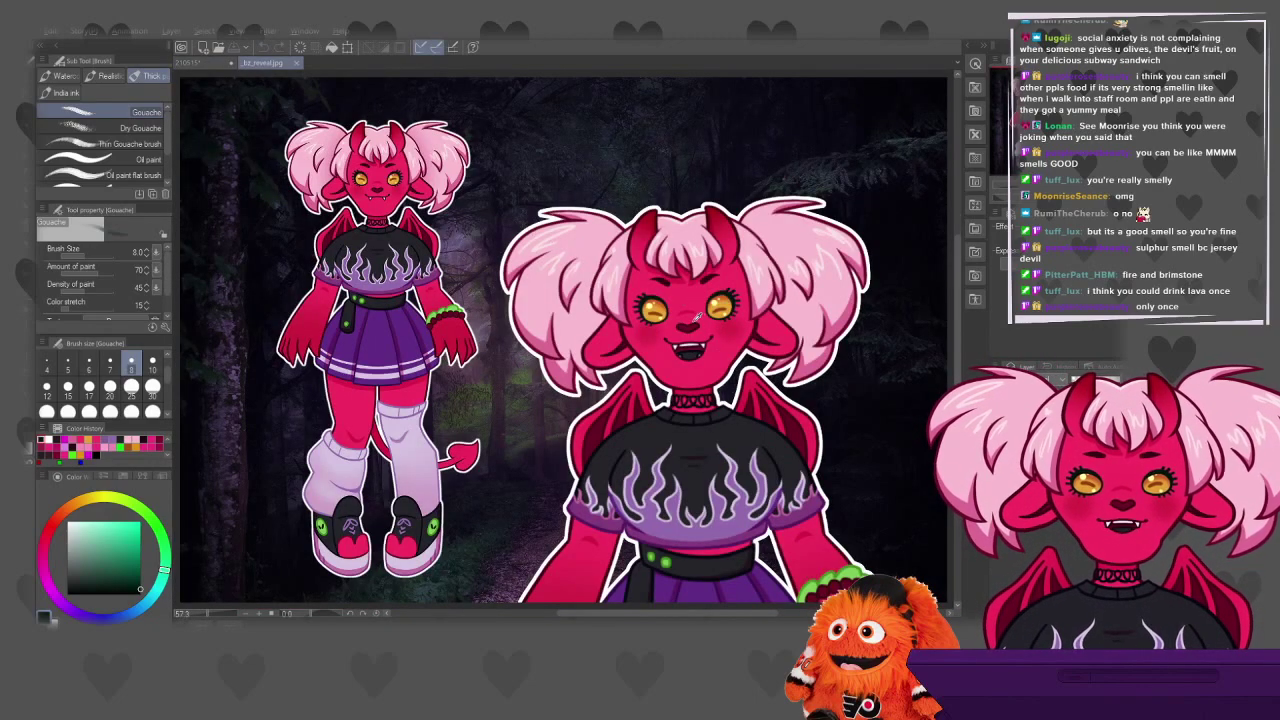
{"action": "left_click", "coordinate": [717, 306], "text": "alt"}
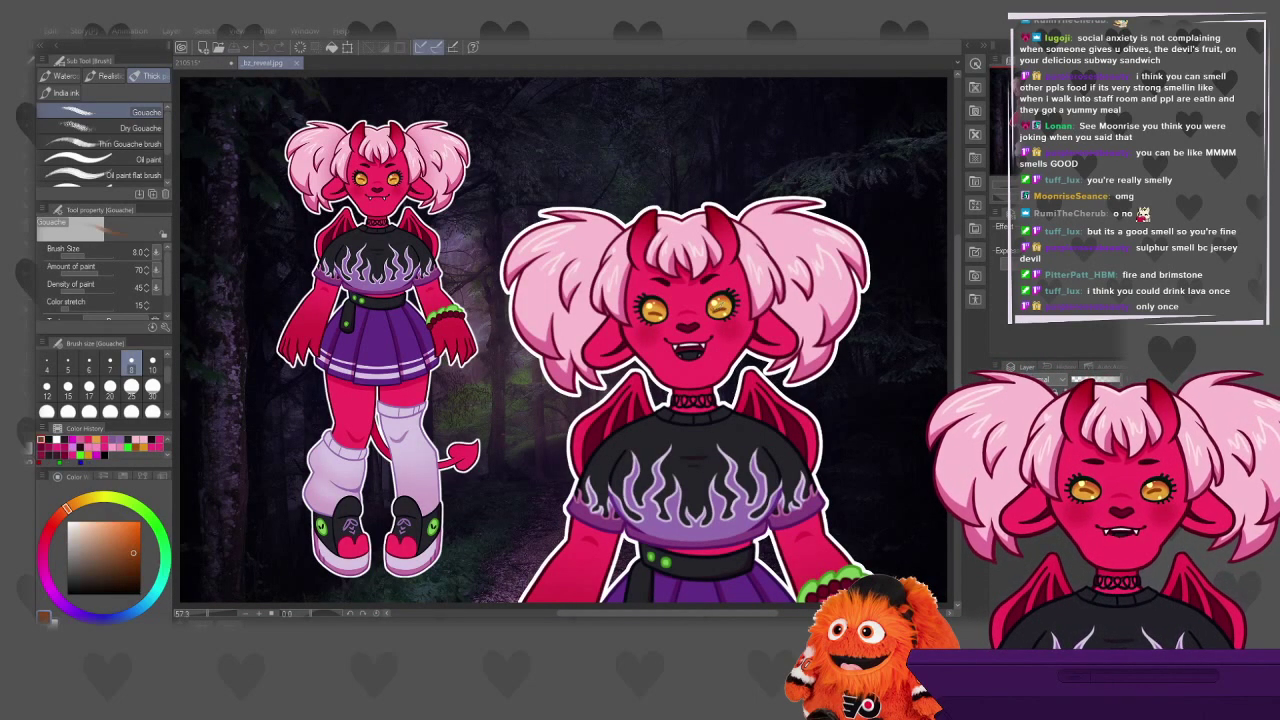
{"action": "left_click", "coordinate": [201, 63]}
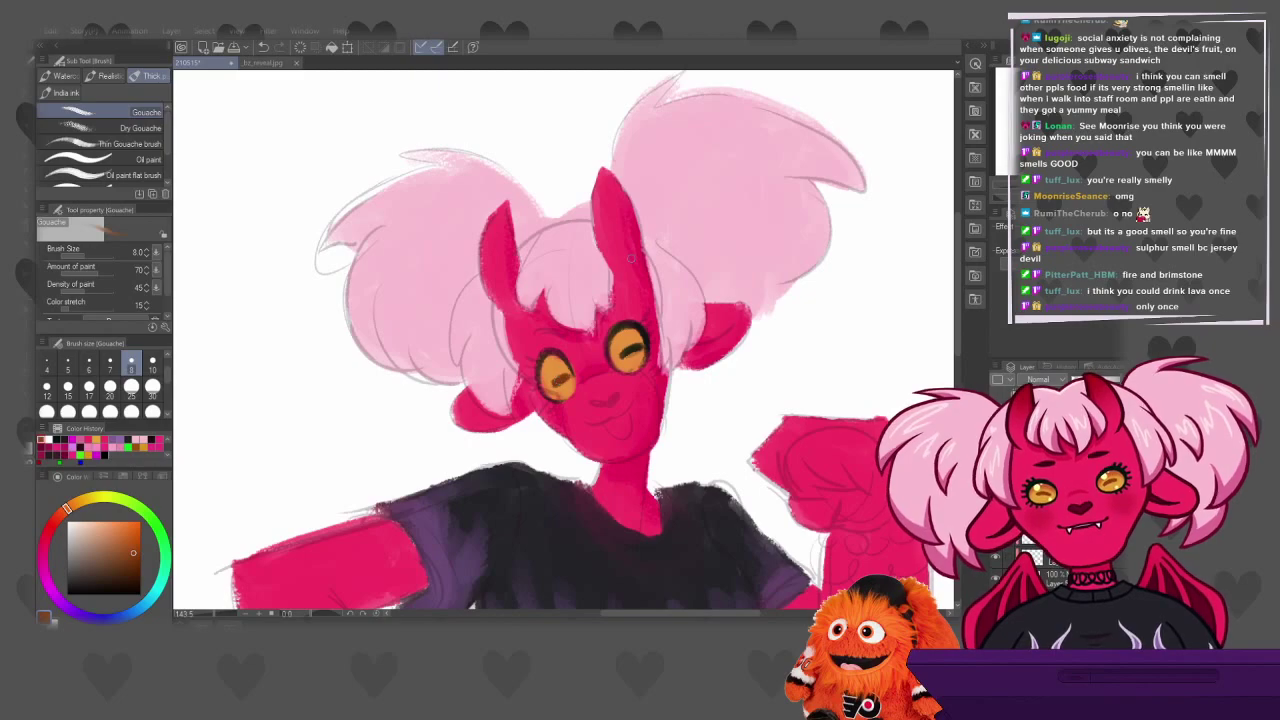
{"action": "left_click_drag", "start_coordinate": [620, 356], "coordinate": [637, 348]}
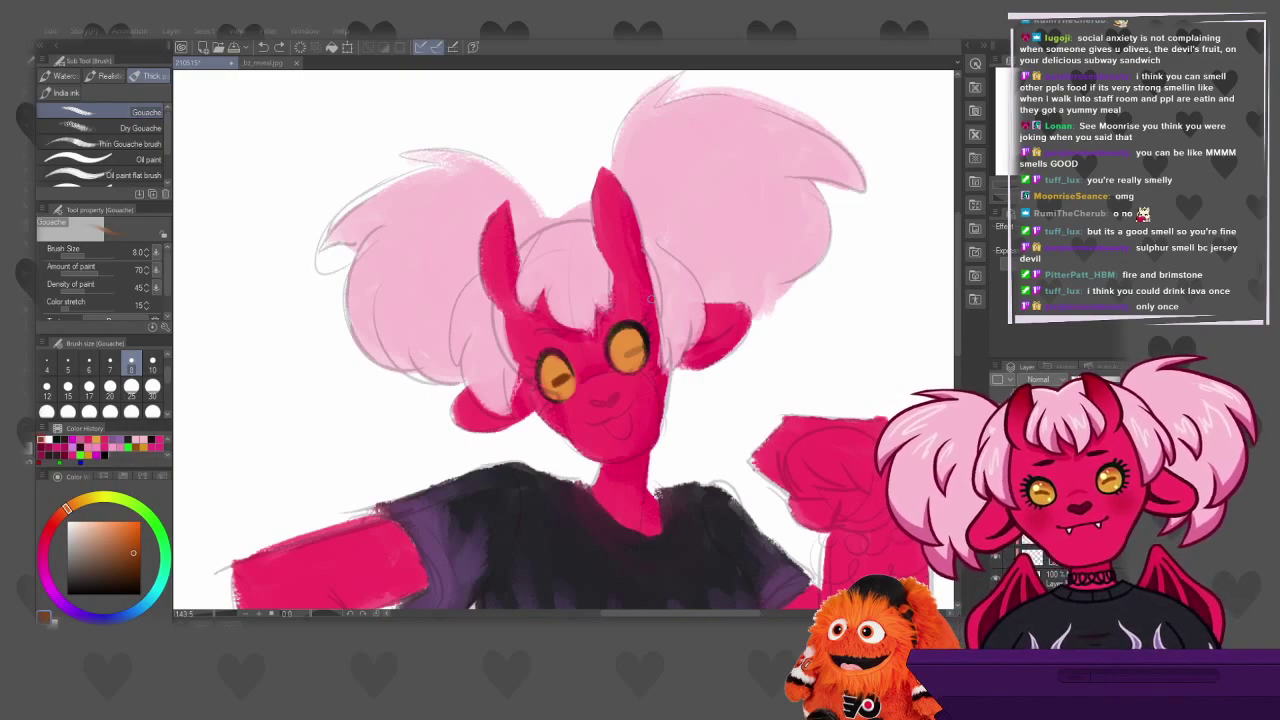
{"action": "left_click_drag", "start_coordinate": [627, 355], "coordinate": [643, 343]}
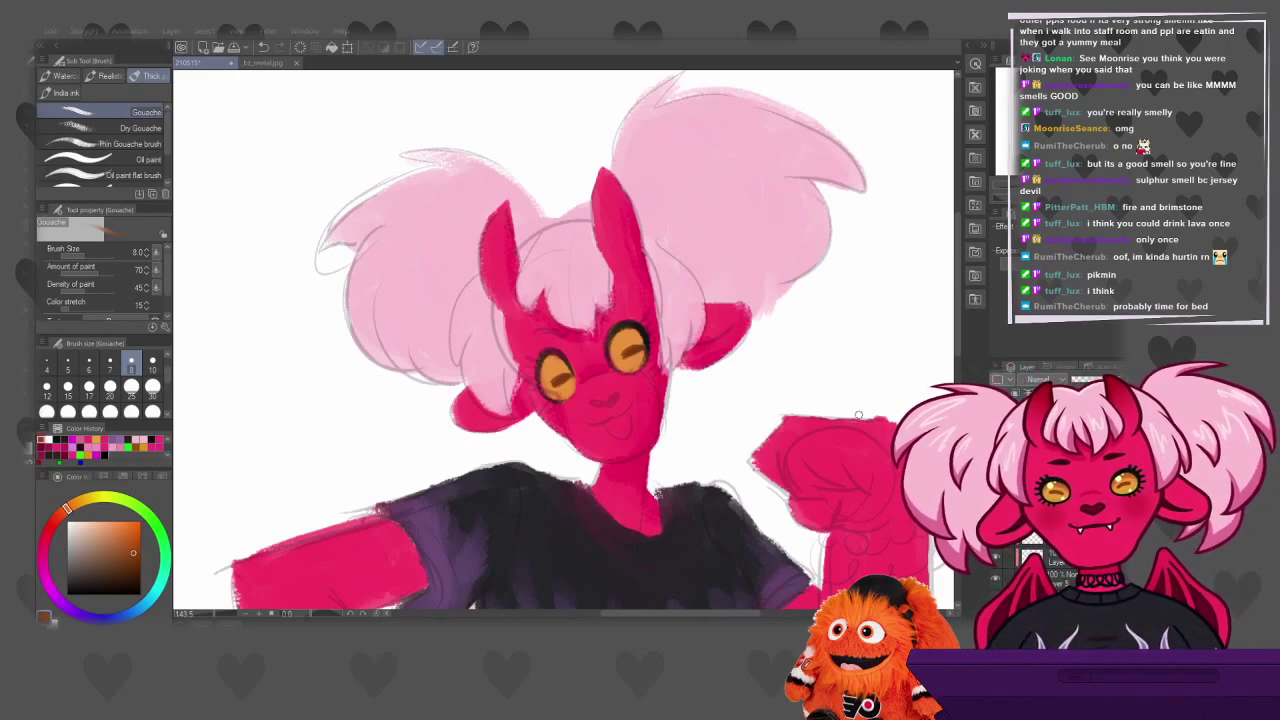
Check the reference's eyes, then shade the upper part of both eyes in vivid magenta-purple on the Multiply layer
{"action": "left_click", "coordinate": [264, 63]}
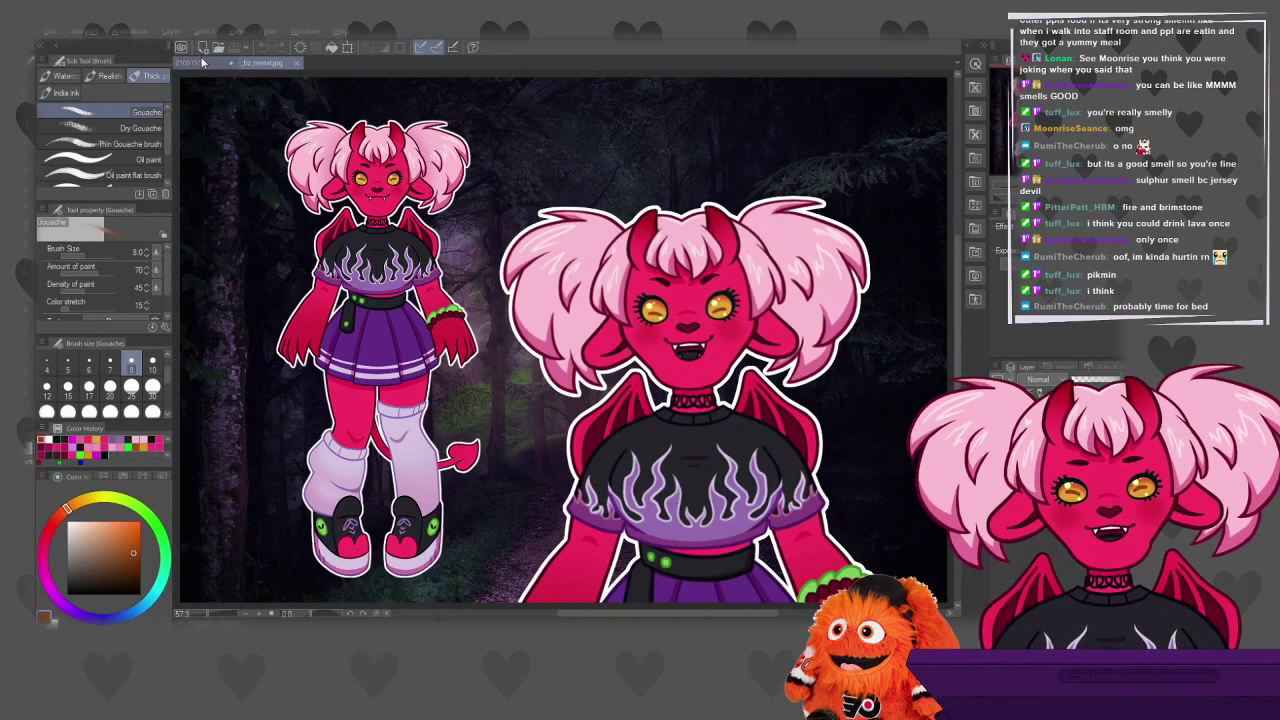
{"action": "key", "text": "ctrl+Tab"}
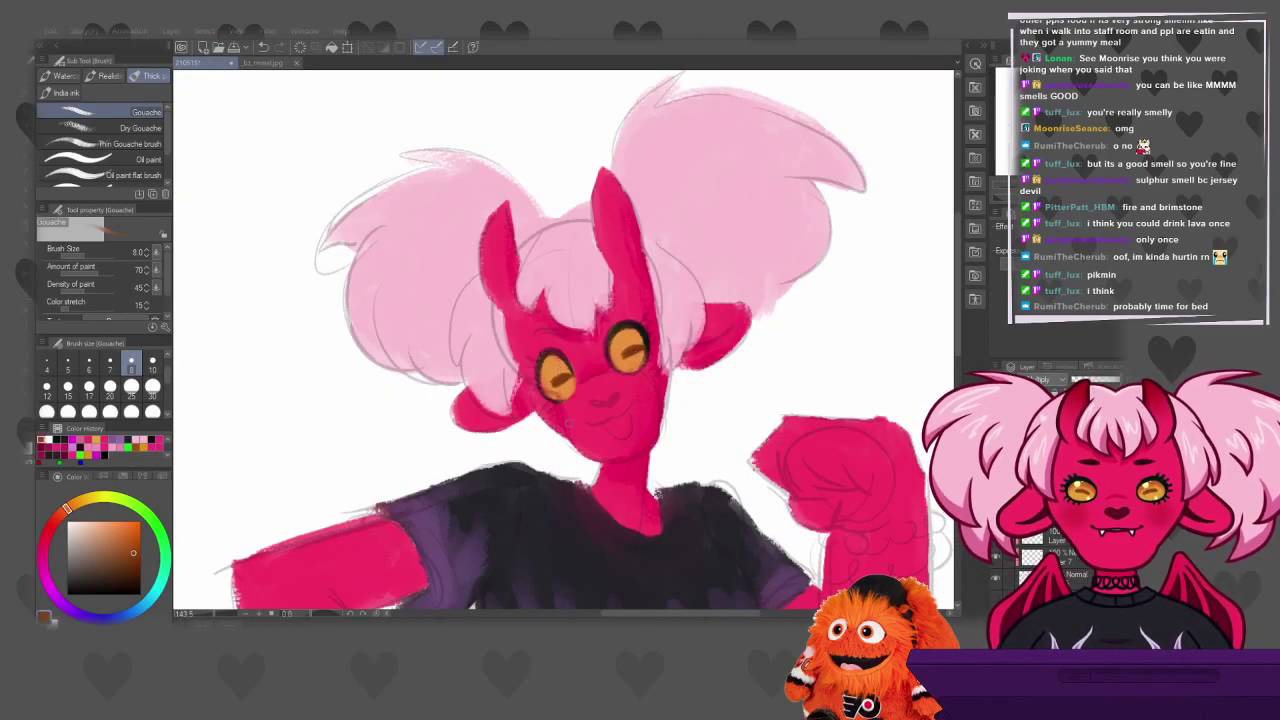
{"action": "left_click", "coordinate": [73, 439]}
{"action": "left_click_drag", "start_coordinate": [612, 356], "coordinate": [617, 340]}
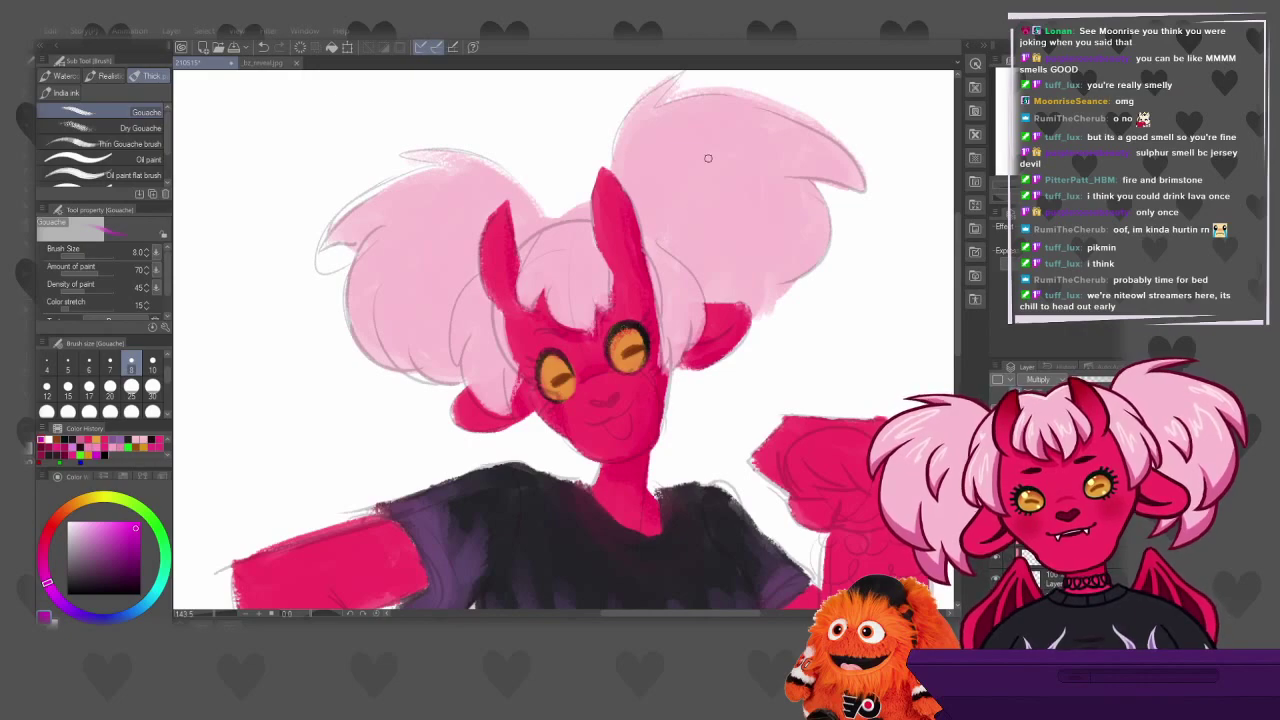
{"action": "left_click_drag", "start_coordinate": [541, 373], "coordinate": [566, 360]}
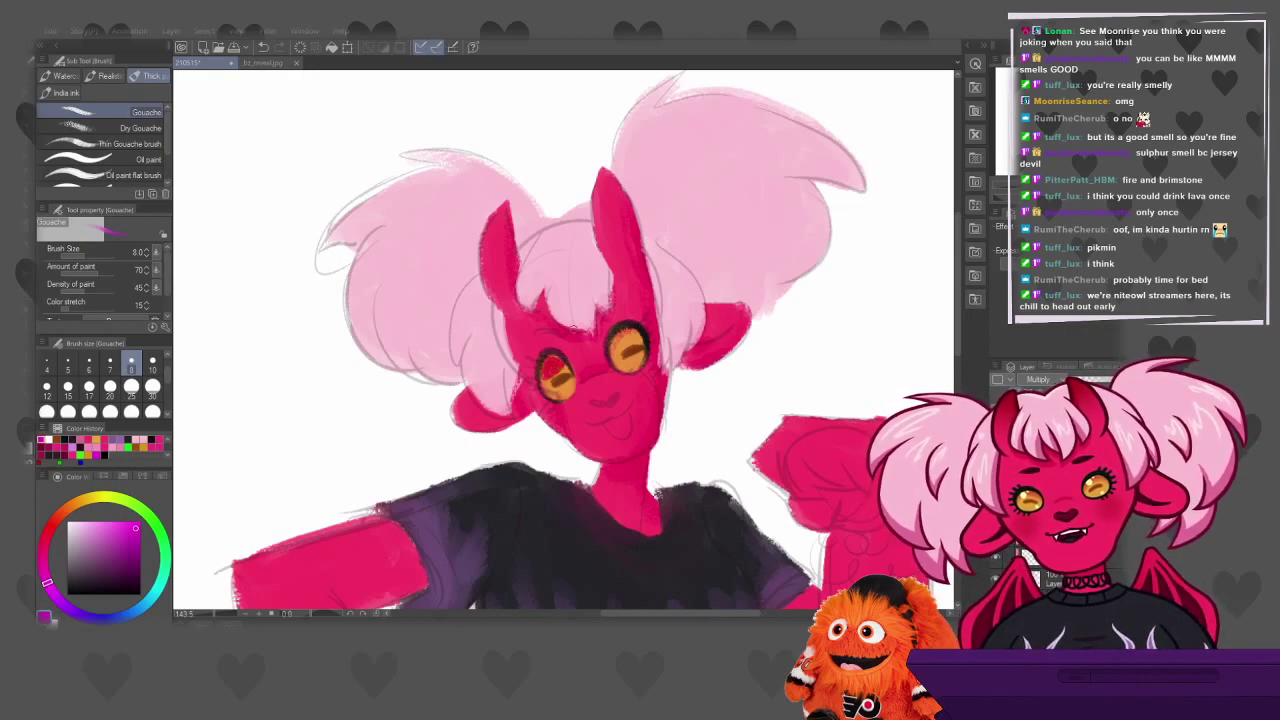
{"action": "key", "text": "ctrl+z"}
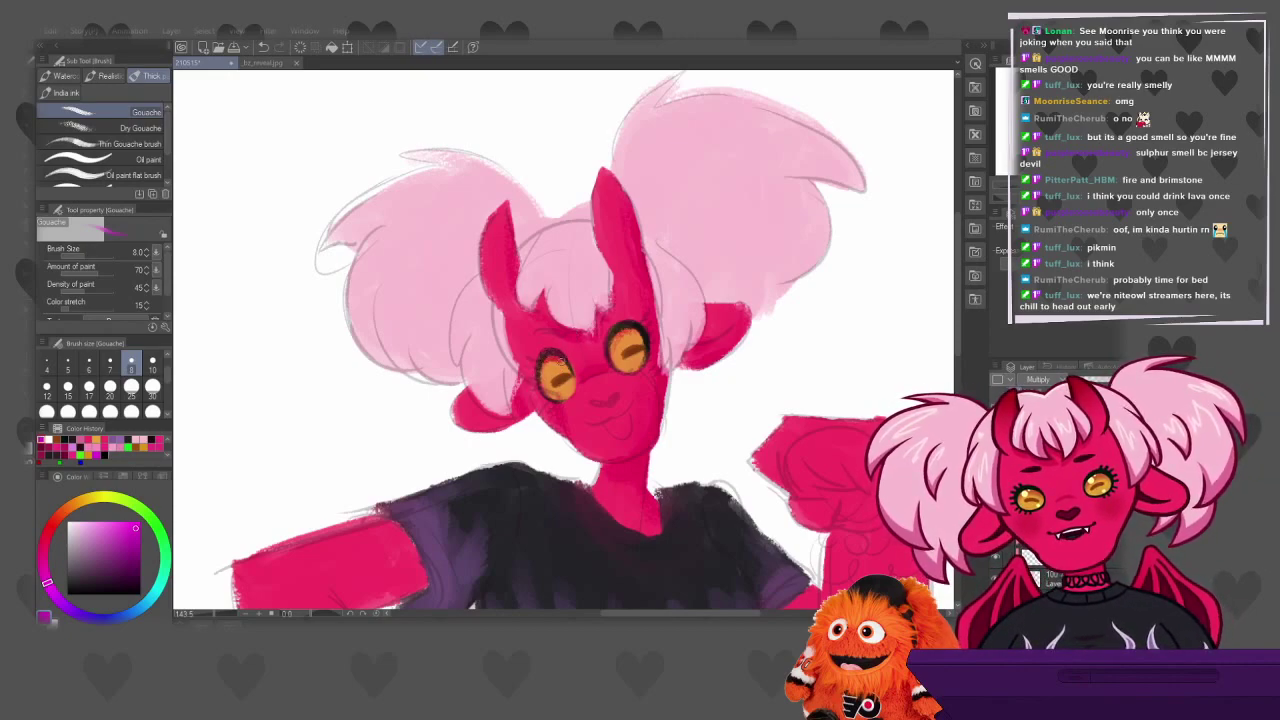
{"action": "left_click_drag", "start_coordinate": [540, 364], "coordinate": [635, 332]}
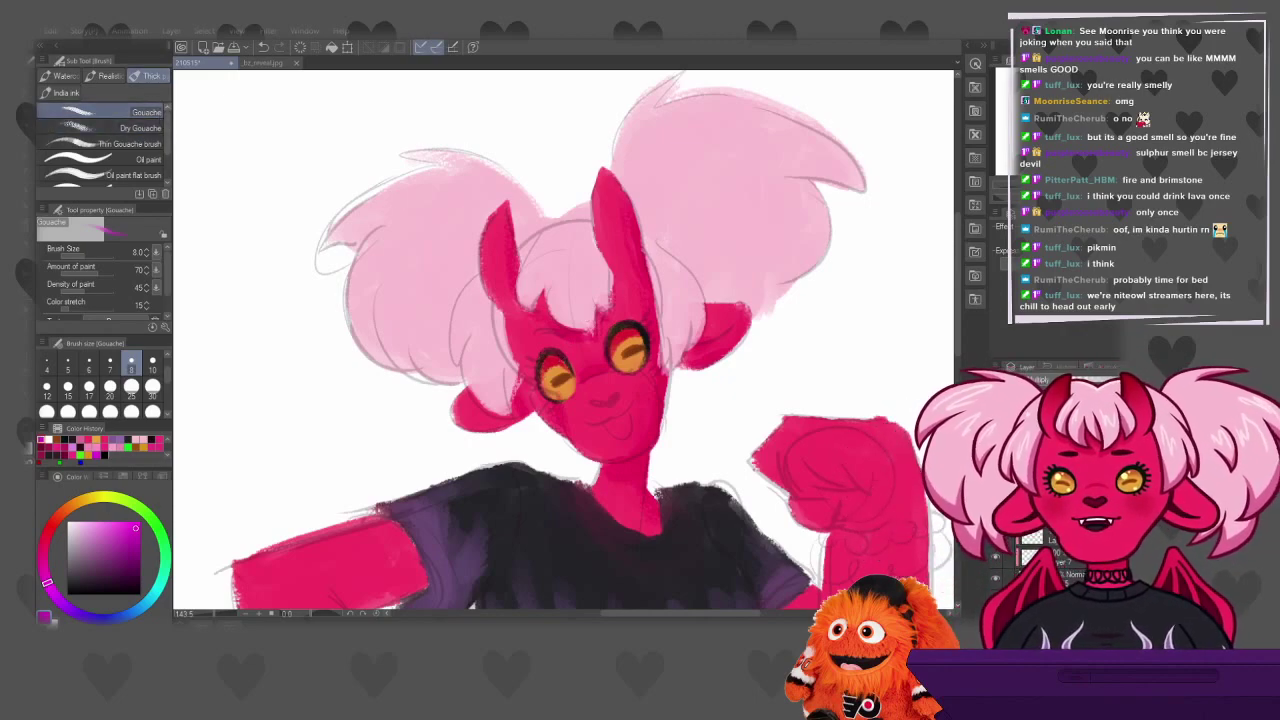
Blend the shading inside the eyes with the Gouache blender and sample the pink-red skin colour from the neck
{"action": "scroll", "coordinate": [125, 140], "scroll_direction": "down", "scroll_amount": 2}
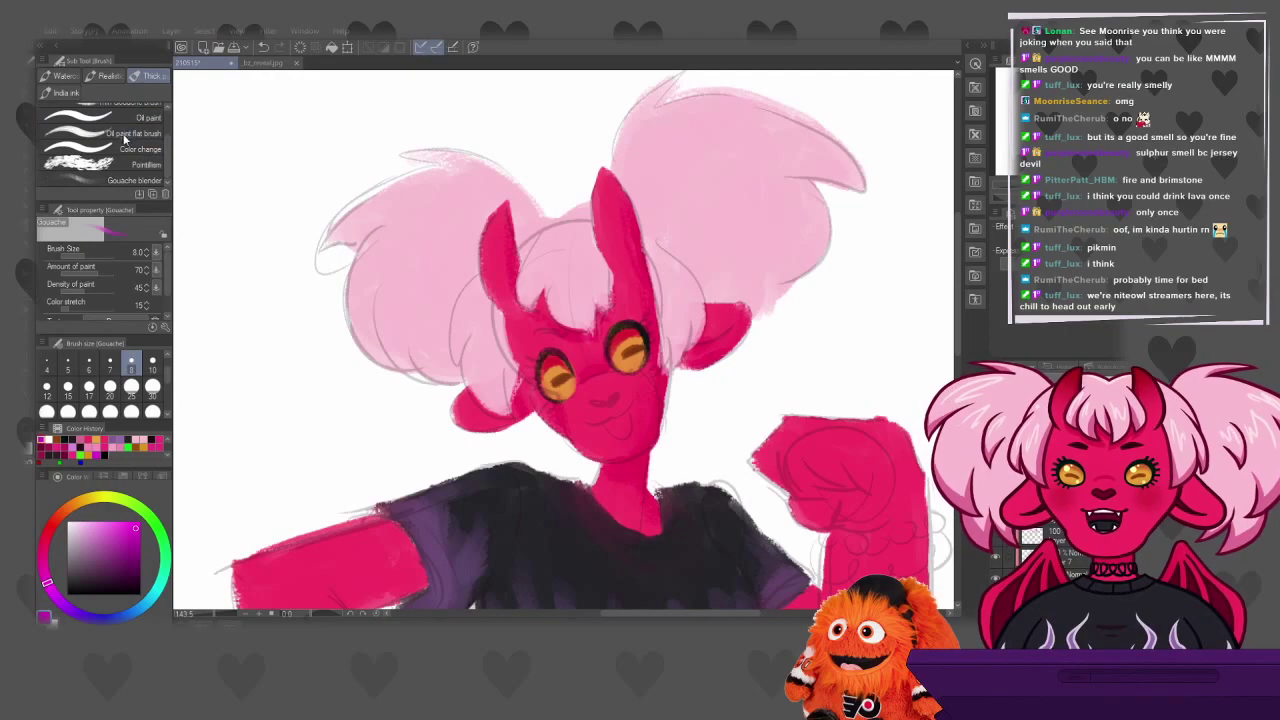
{"action": "left_click", "coordinate": [120, 180]}
{"action": "left_click_drag", "start_coordinate": [551, 383], "coordinate": [557, 366]}
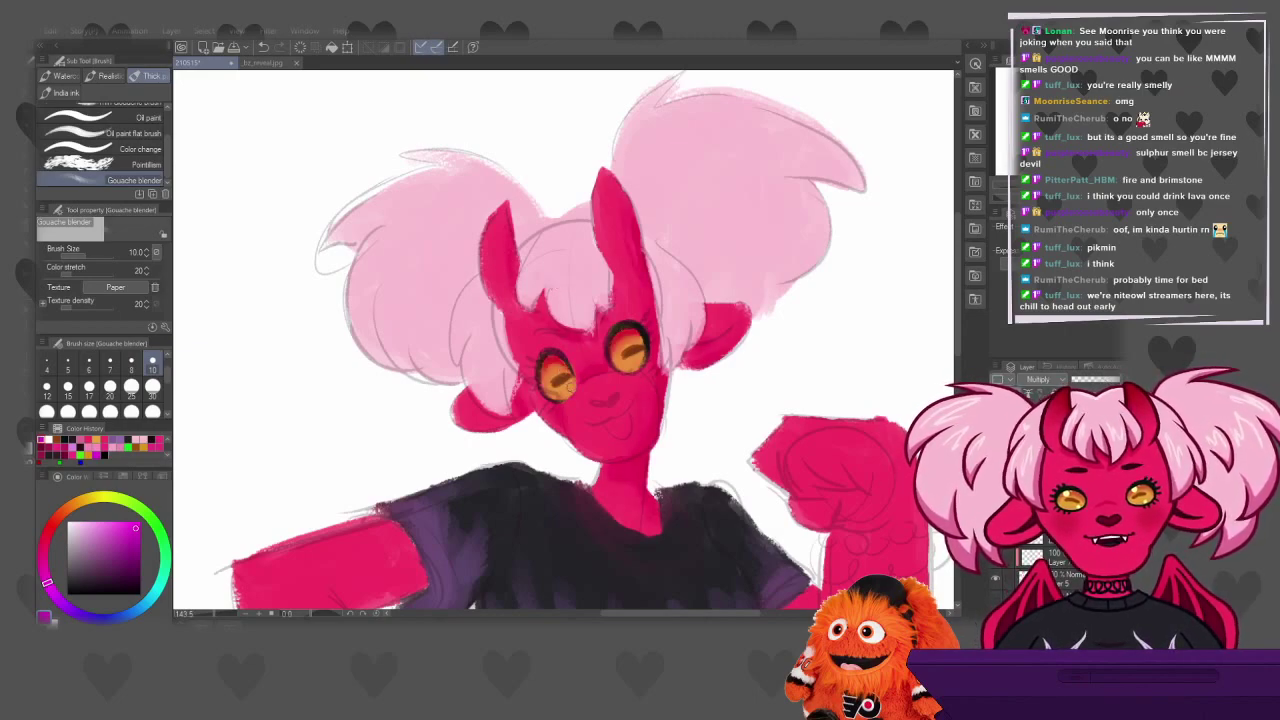
{"action": "left_click", "coordinate": [638, 464], "text": "alt"}
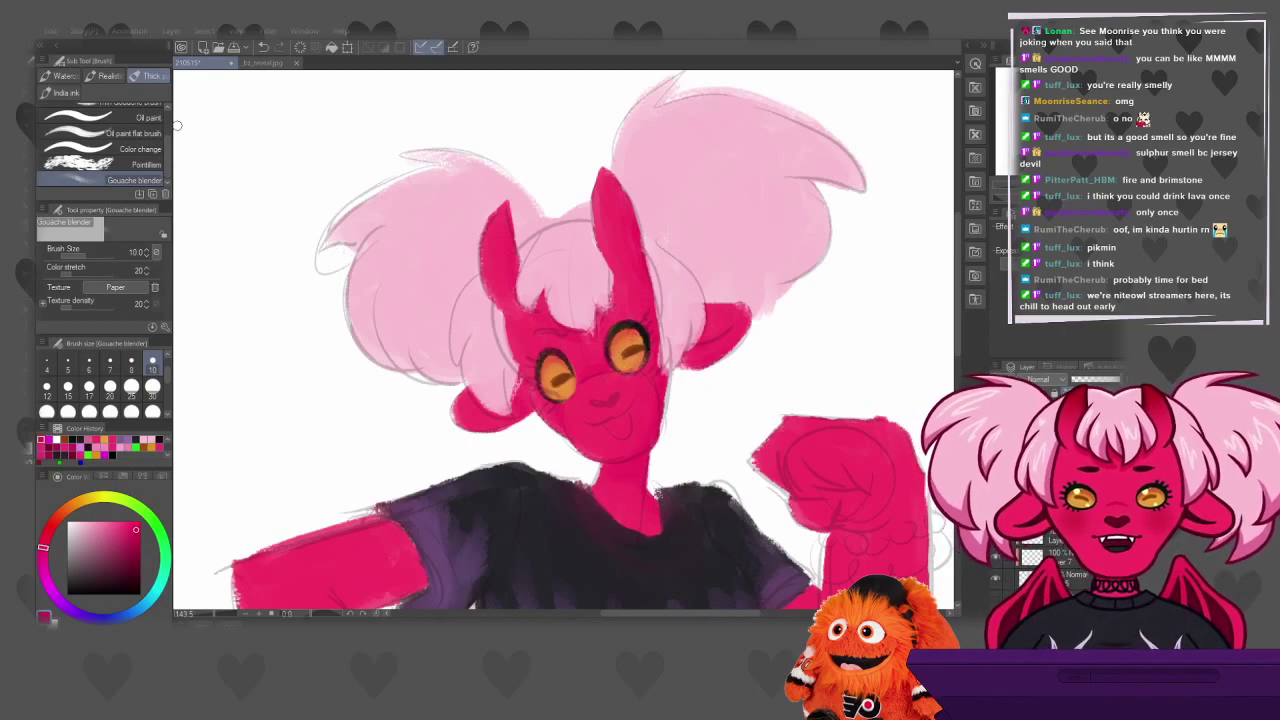
Sample the dark maroon from the reference character and paint both eyebrows with the Gouache brush at size 8
{"action": "scroll", "coordinate": [133, 122], "scroll_direction": "up", "scroll_amount": 4}
{"action": "left_click", "coordinate": [133, 116]}
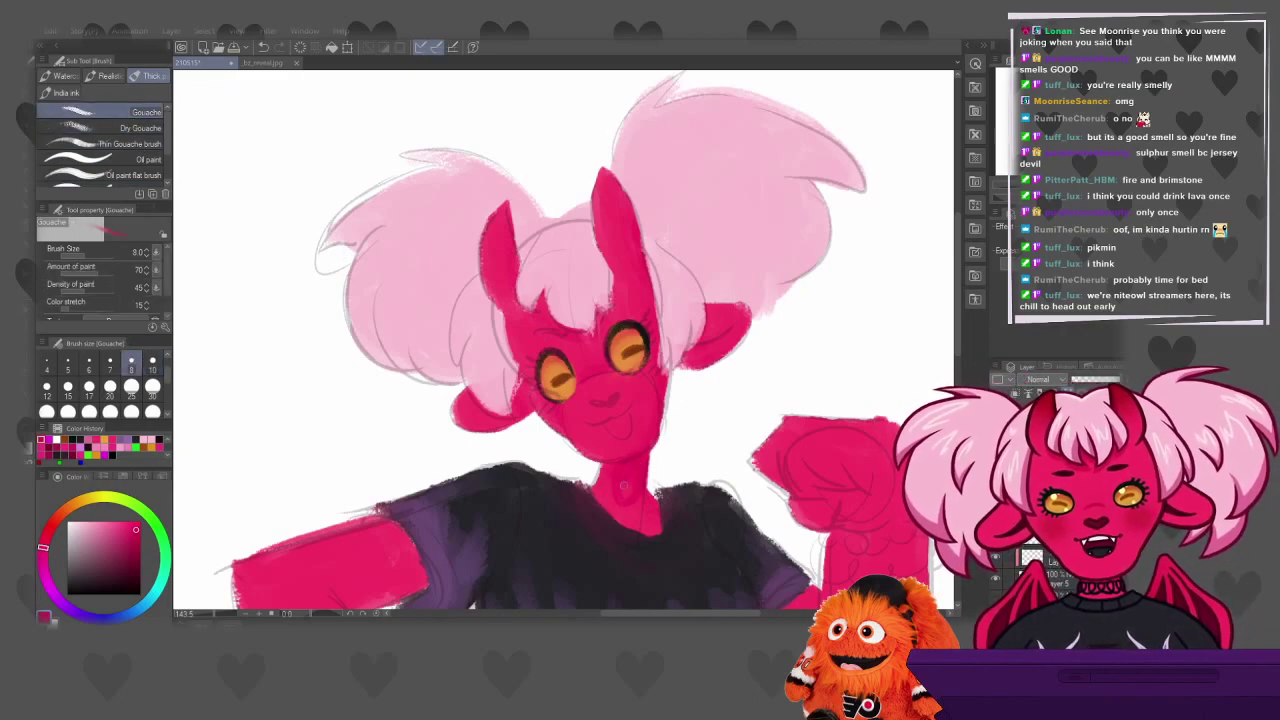
{"action": "left_click", "coordinate": [131, 388]}
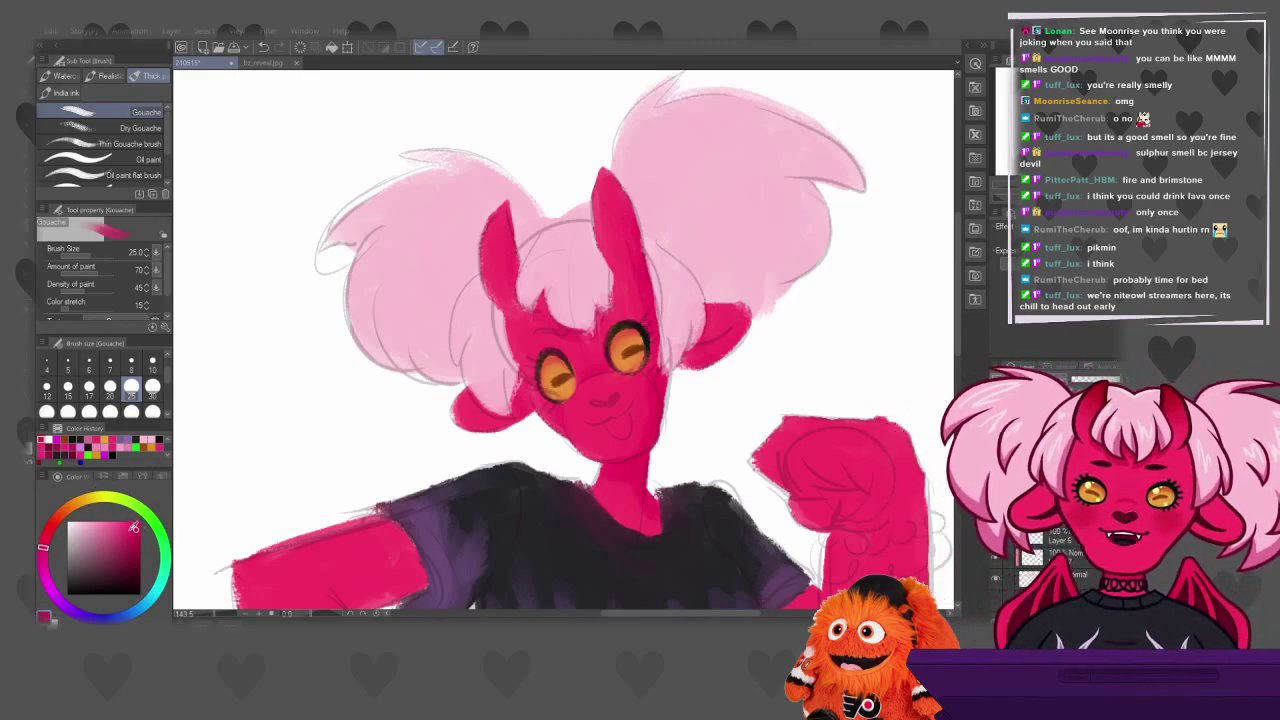
{"action": "left_click", "coordinate": [110, 387]}
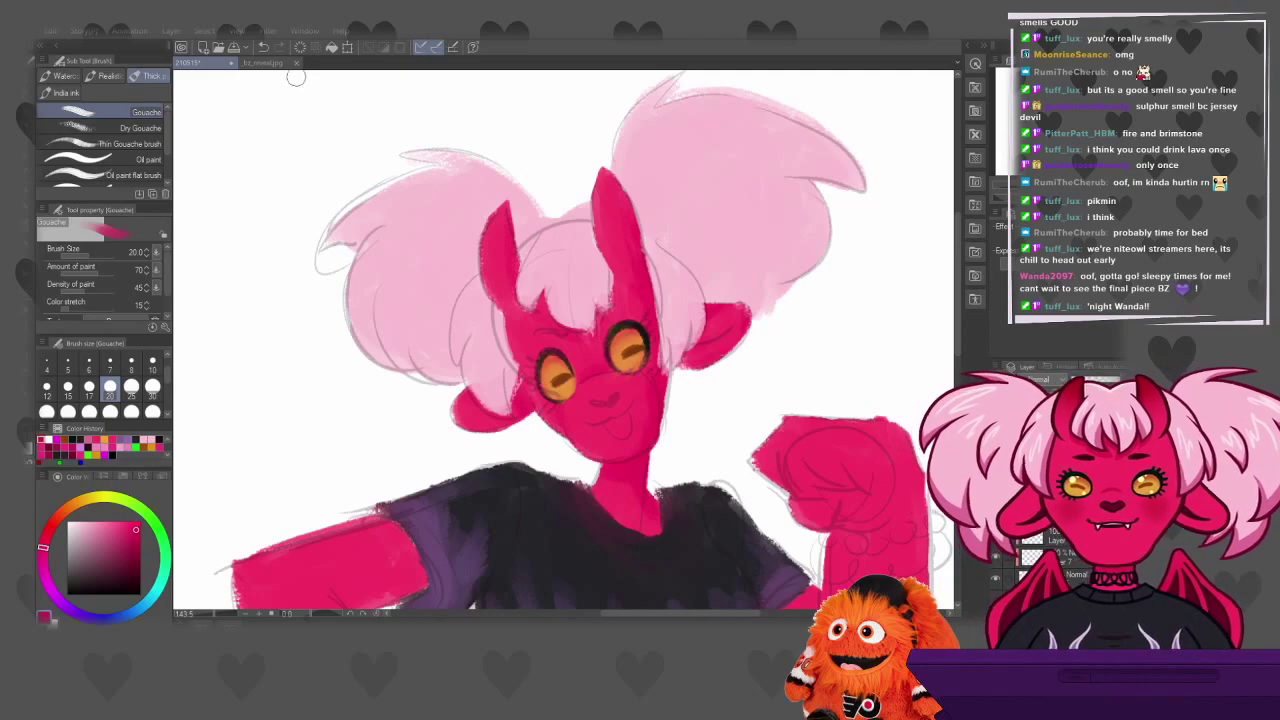
{"action": "left_click", "coordinate": [262, 62]}
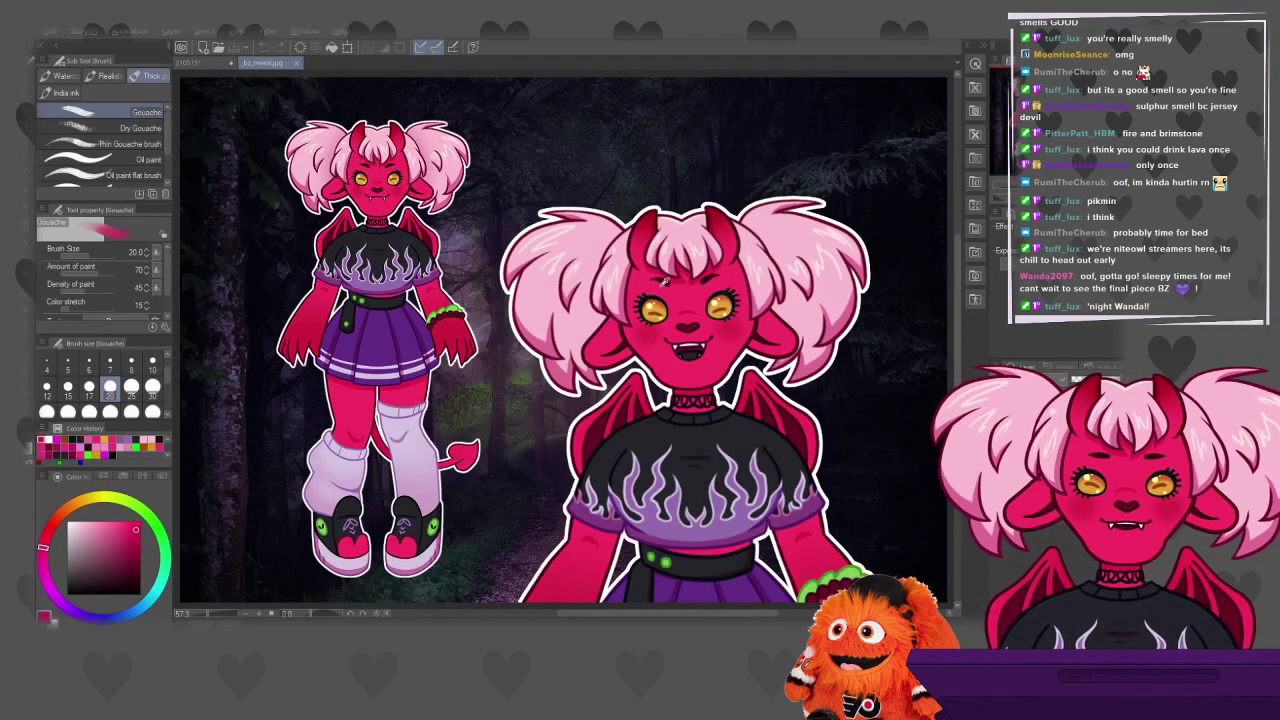
{"action": "left_click", "coordinate": [205, 62]}
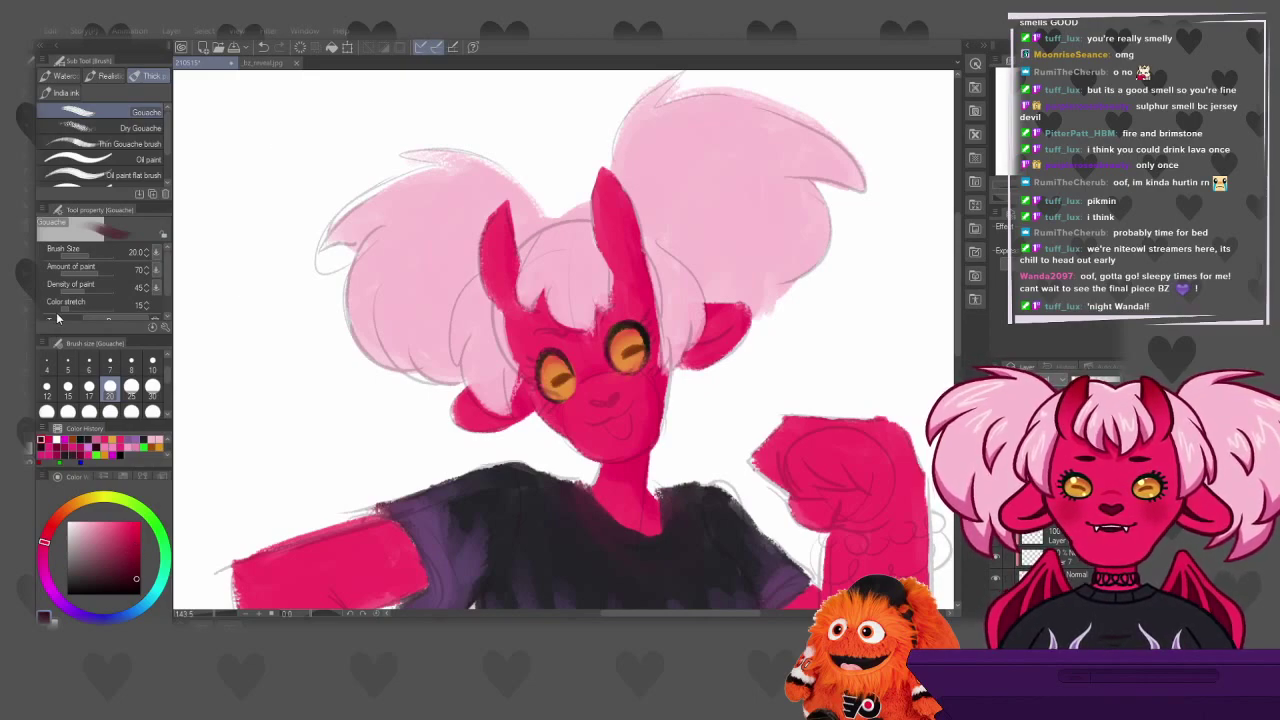
{"action": "left_click", "coordinate": [133, 366]}
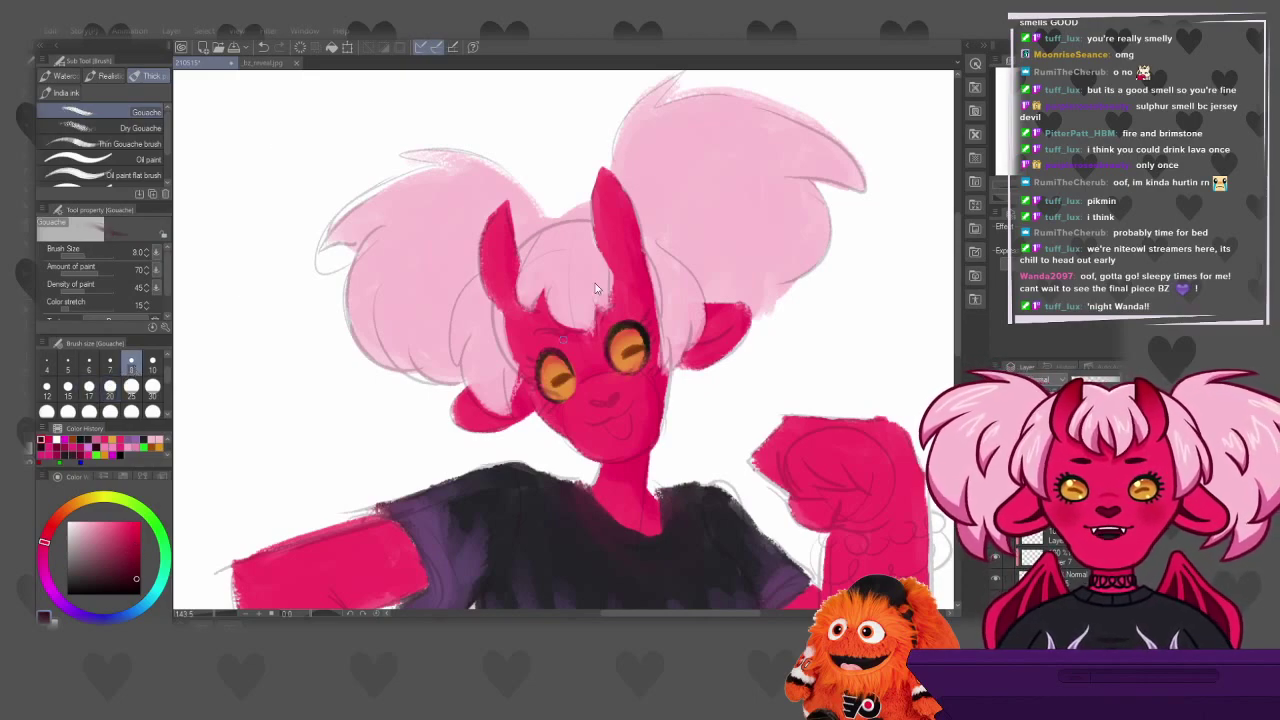
{"action": "mouse_move", "coordinate": [601, 327]}
{"action": "left_mouse_down"}
{"action": "mouse_move", "coordinate": [610, 311]}
{"action": "mouse_move", "coordinate": [550, 331]}
{"action": "mouse_move", "coordinate": [564, 338]}
{"action": "mouse_move", "coordinate": [543, 332]}
{"action": "mouse_move", "coordinate": [612, 308]}
{"action": "mouse_move", "coordinate": [597, 326]}
{"action": "mouse_move", "coordinate": [608, 338]}
{"action": "mouse_move", "coordinate": [620, 314]}
{"action": "left_mouse_up"}
{"action": "key", "text": "ctrl+z"}
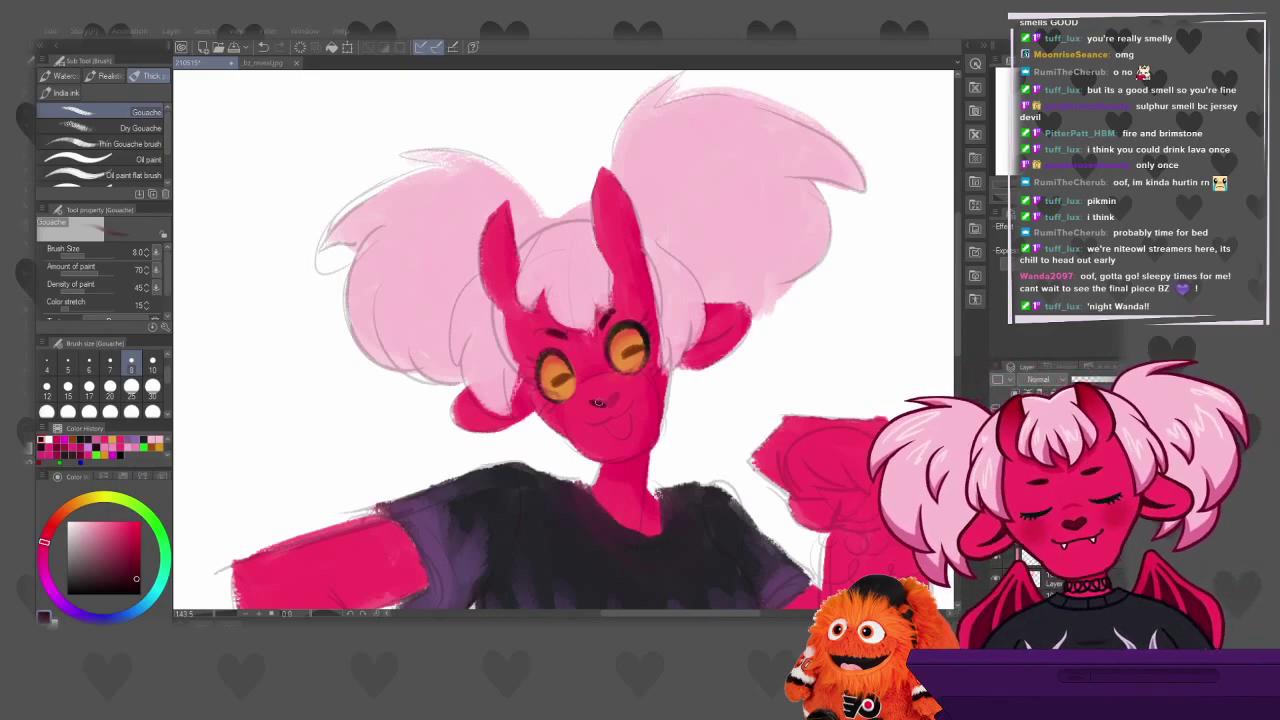
Try painting the nose in the eyebrow colour, undo it, and sample the dark wine red from the reference's wing
{"action": "mouse_move", "coordinate": [611, 398]}
{"action": "left_mouse_down"}
{"action": "mouse_move", "coordinate": [598, 403]}
{"action": "mouse_move", "coordinate": [609, 399]}
{"action": "left_mouse_up"}
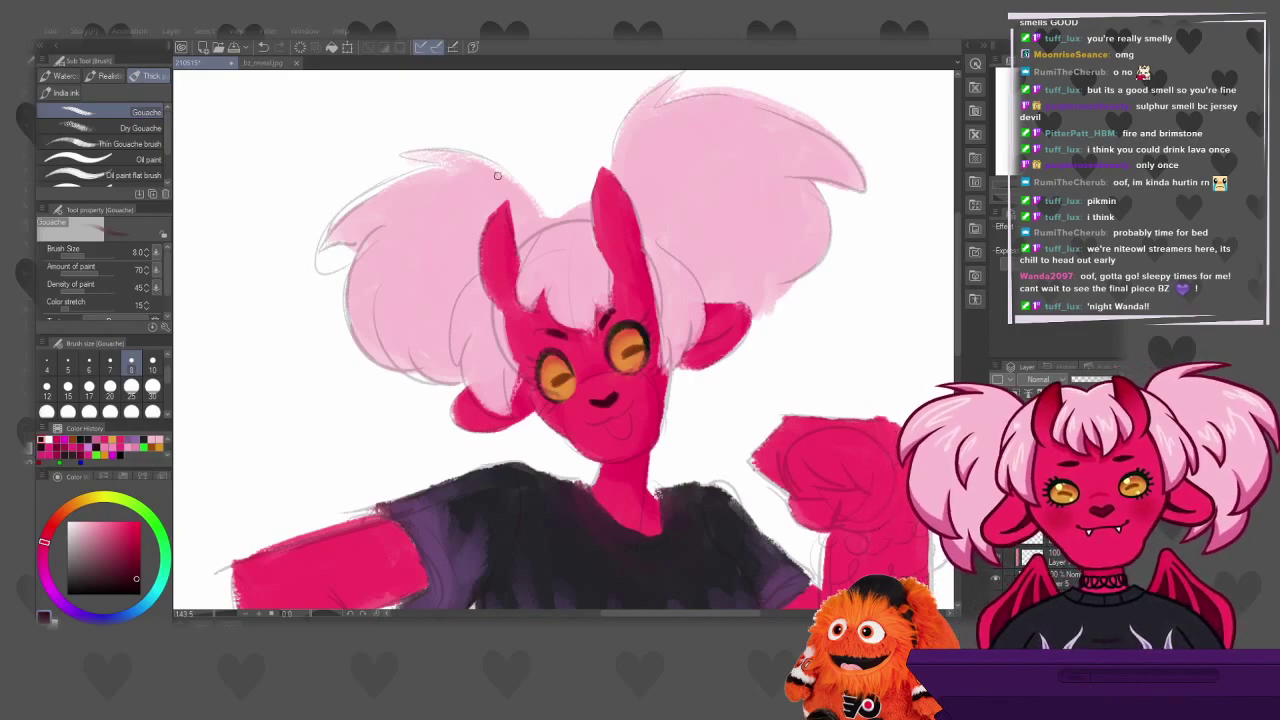
{"action": "key", "text": "ctrl+z"}
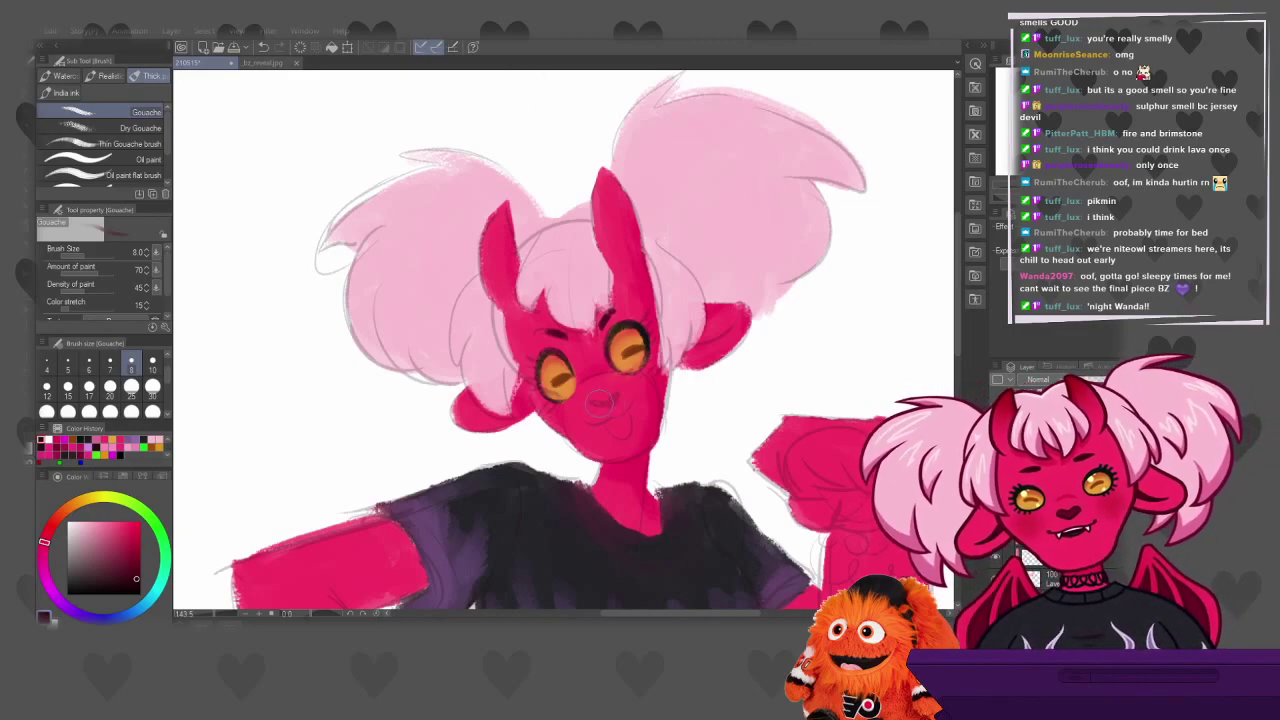
{"action": "left_click", "coordinate": [258, 63]}
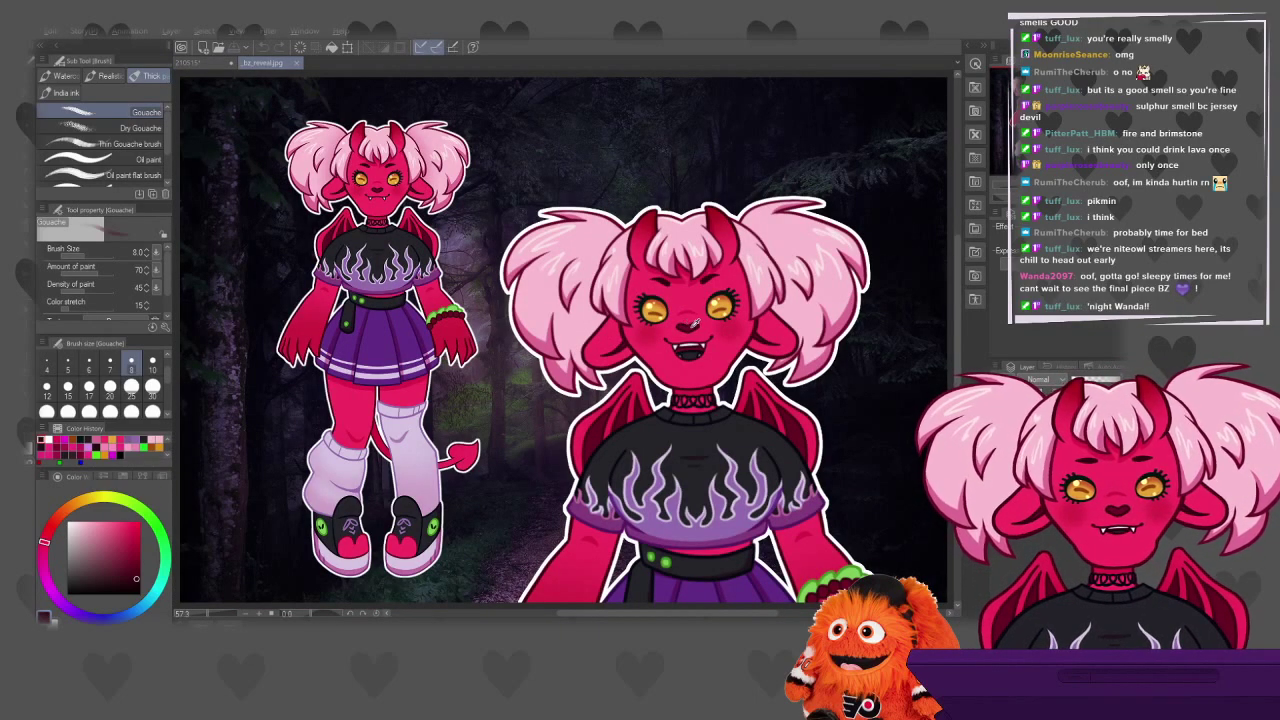
{"action": "left_click", "coordinate": [692, 327], "text": "alt"}
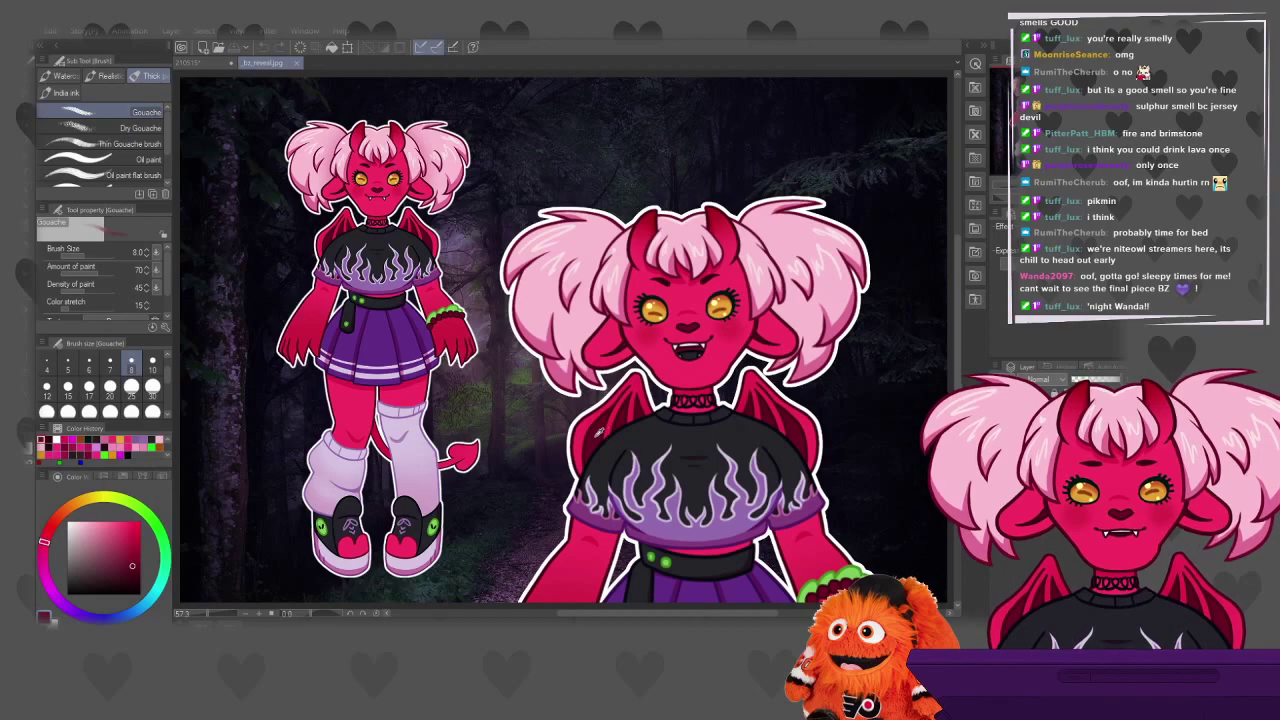
{"action": "left_click", "coordinate": [592, 420], "text": "alt"}
{"action": "left_click", "coordinate": [190, 63]}
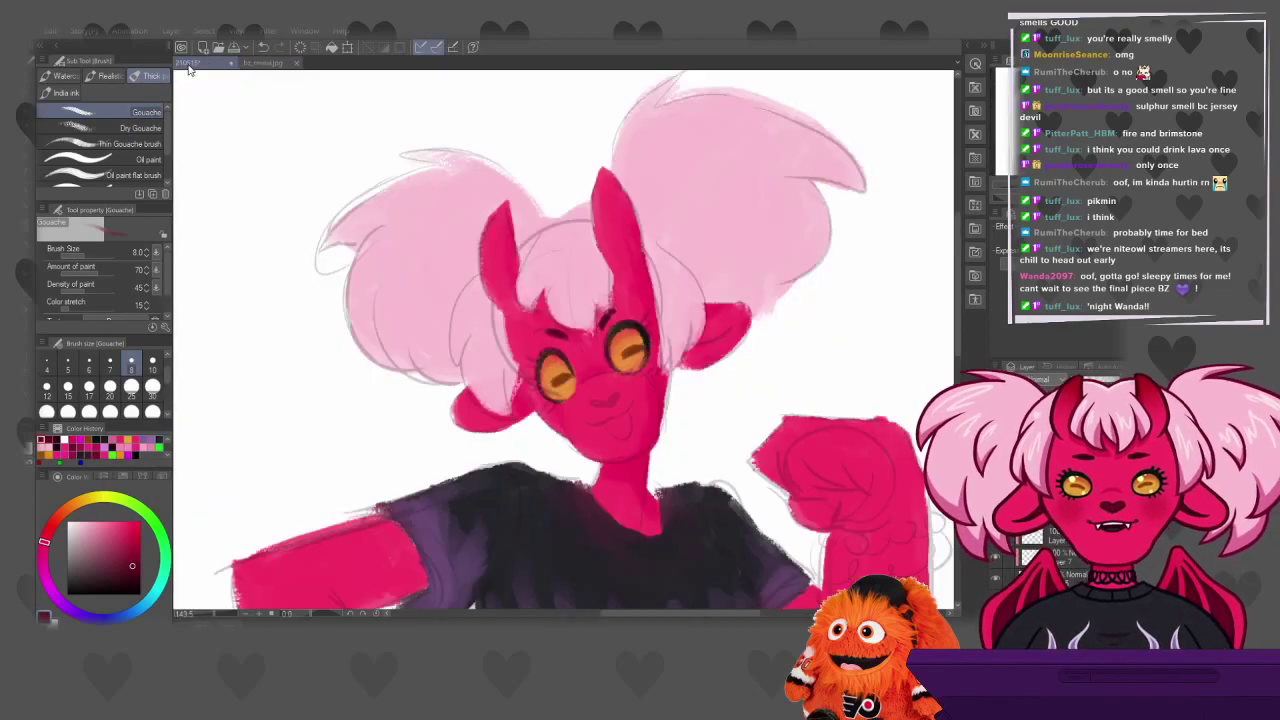
Paint the nose in the sampled dark wine red, undoing and redrawing the strokes
{"action": "left_click_drag", "start_coordinate": [594, 402], "coordinate": [616, 393]}
{"action": "key", "text": "ctrl+z"}
{"action": "key", "text": "ctrl+z"}
{"action": "key", "text": "ctrl+z"}
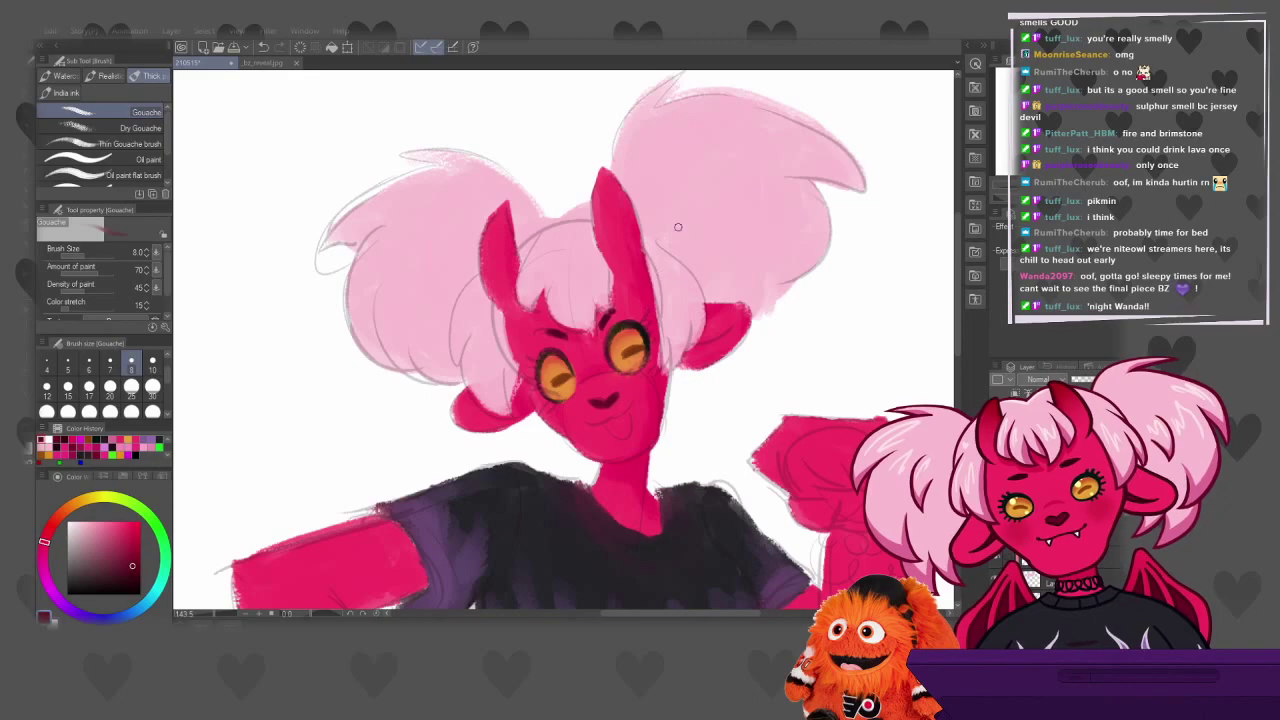
{"action": "key", "text": "ctrl+z"}
{"action": "key", "text": "ctrl+z"}
{"action": "left_click_drag", "start_coordinate": [598, 403], "coordinate": [613, 395]}
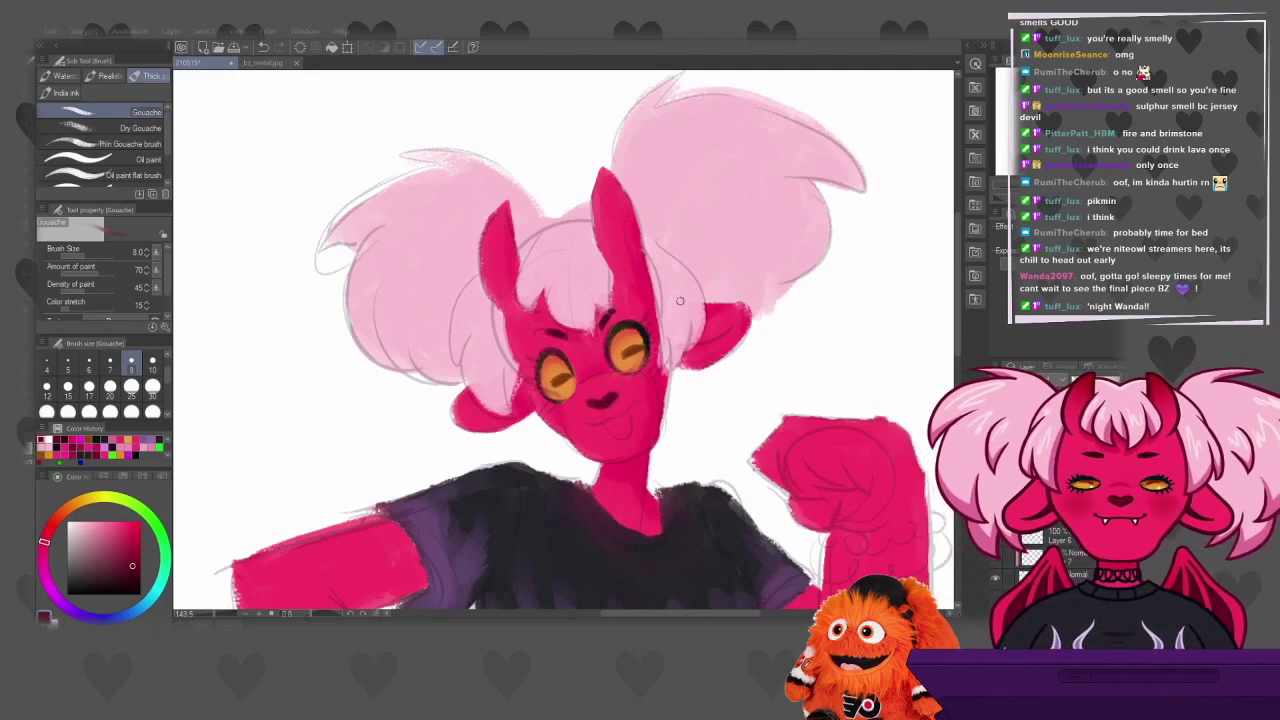
Sample the white background, paint the fanged teeth in the mouth, and trim them with the Hard eraser at size 8
{"action": "left_click", "coordinate": [733, 404], "text": "alt"}
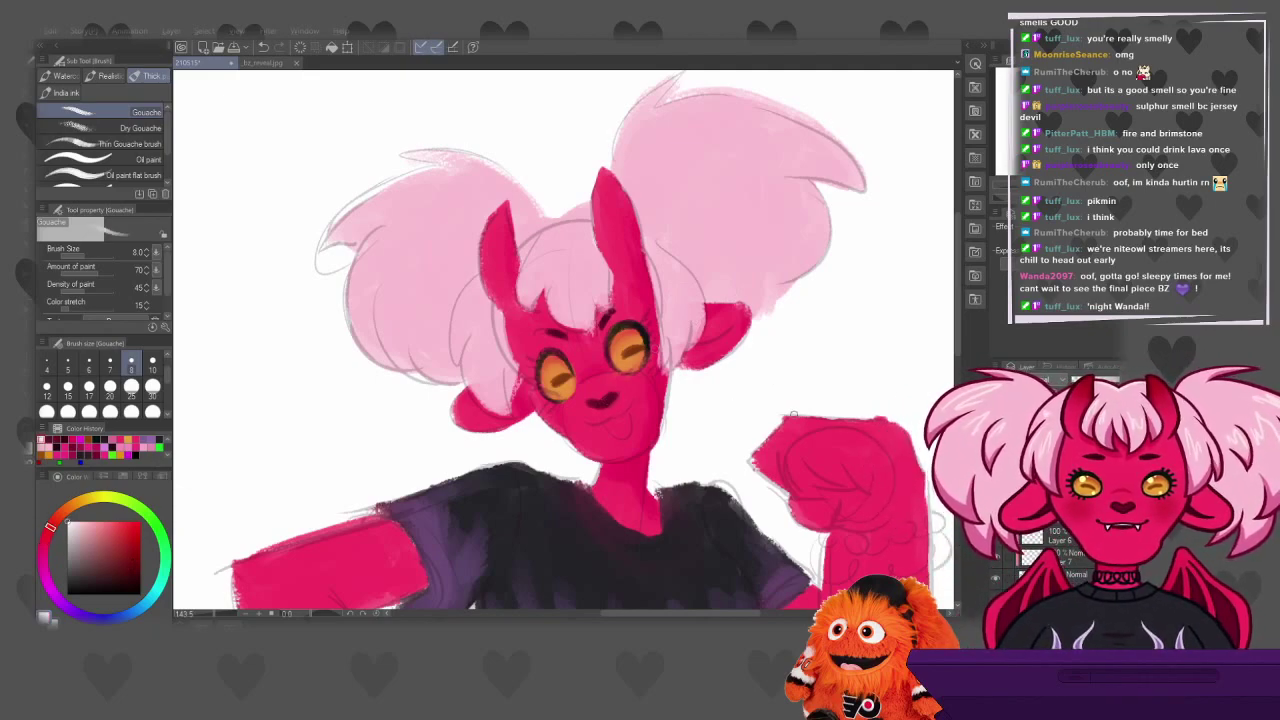
{"action": "mouse_move", "coordinate": [600, 424]}
{"action": "left_mouse_down"}
{"action": "mouse_move", "coordinate": [626, 416]}
{"action": "mouse_move", "coordinate": [595, 430]}
{"action": "mouse_move", "coordinate": [622, 438]}
{"action": "left_mouse_up"}
{"action": "key", "text": "ctrl+z"}
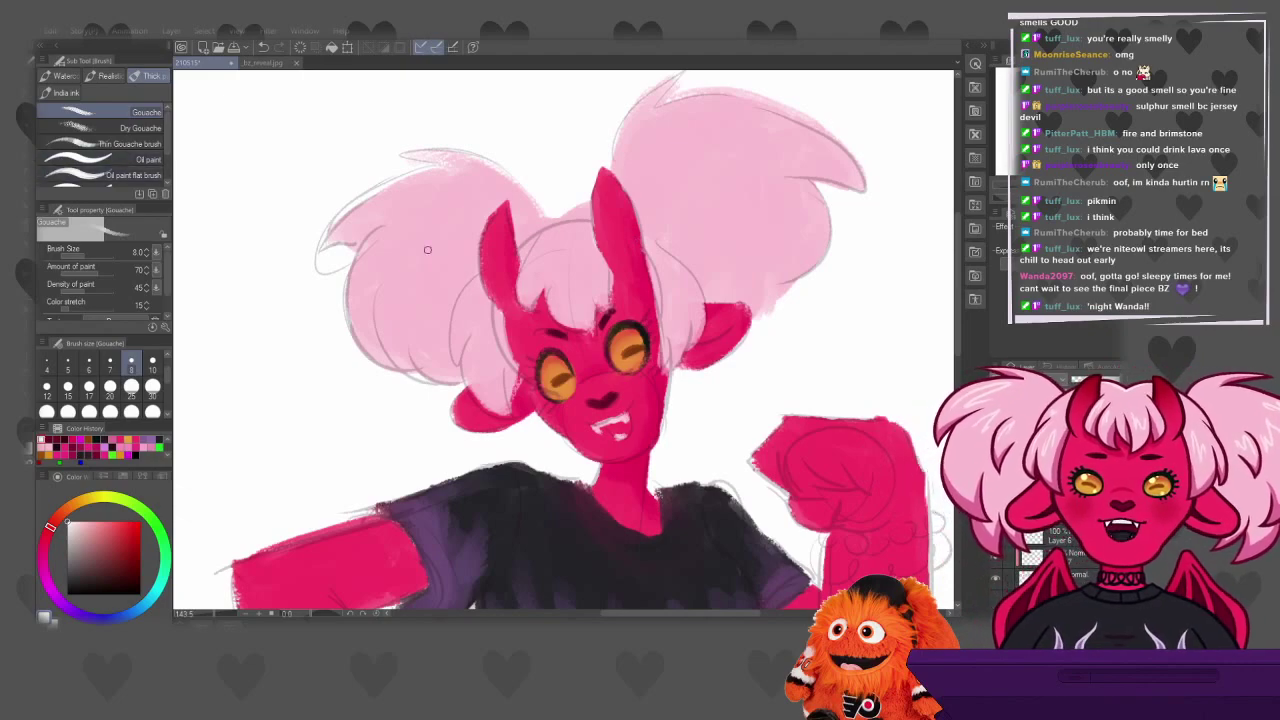
{"action": "key", "text": "e"}
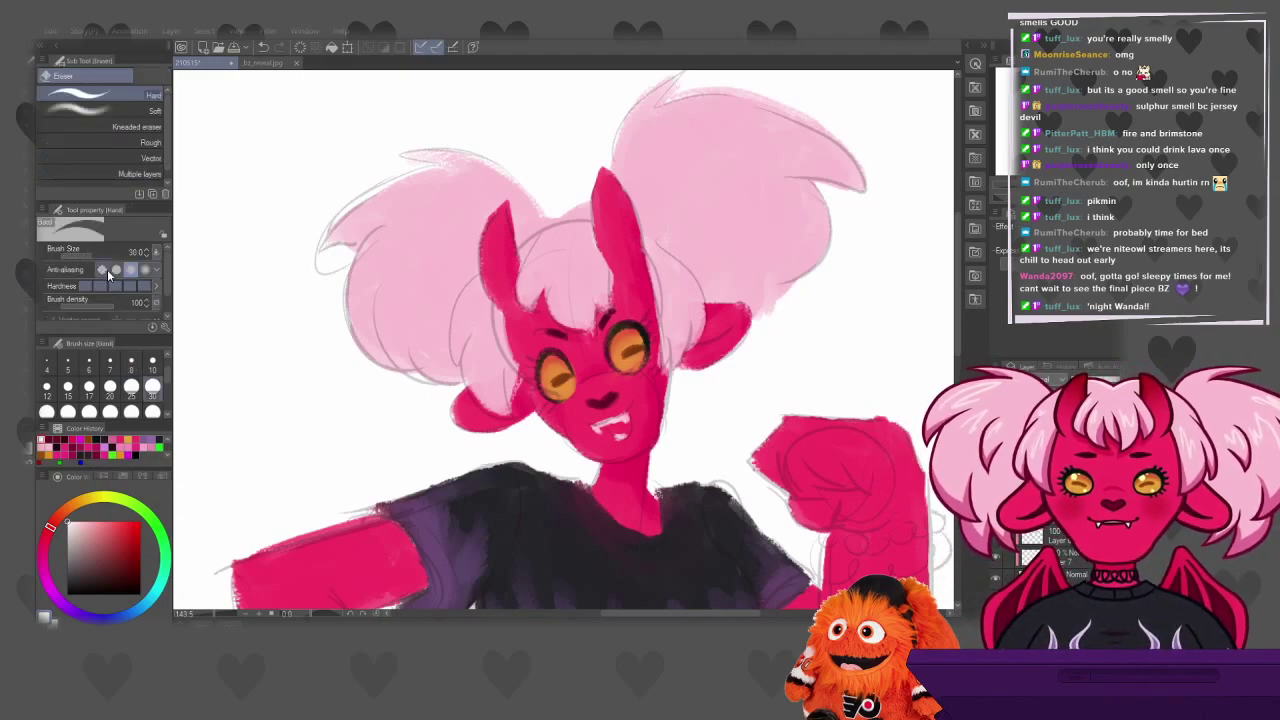
{"action": "left_click", "coordinate": [130, 364]}
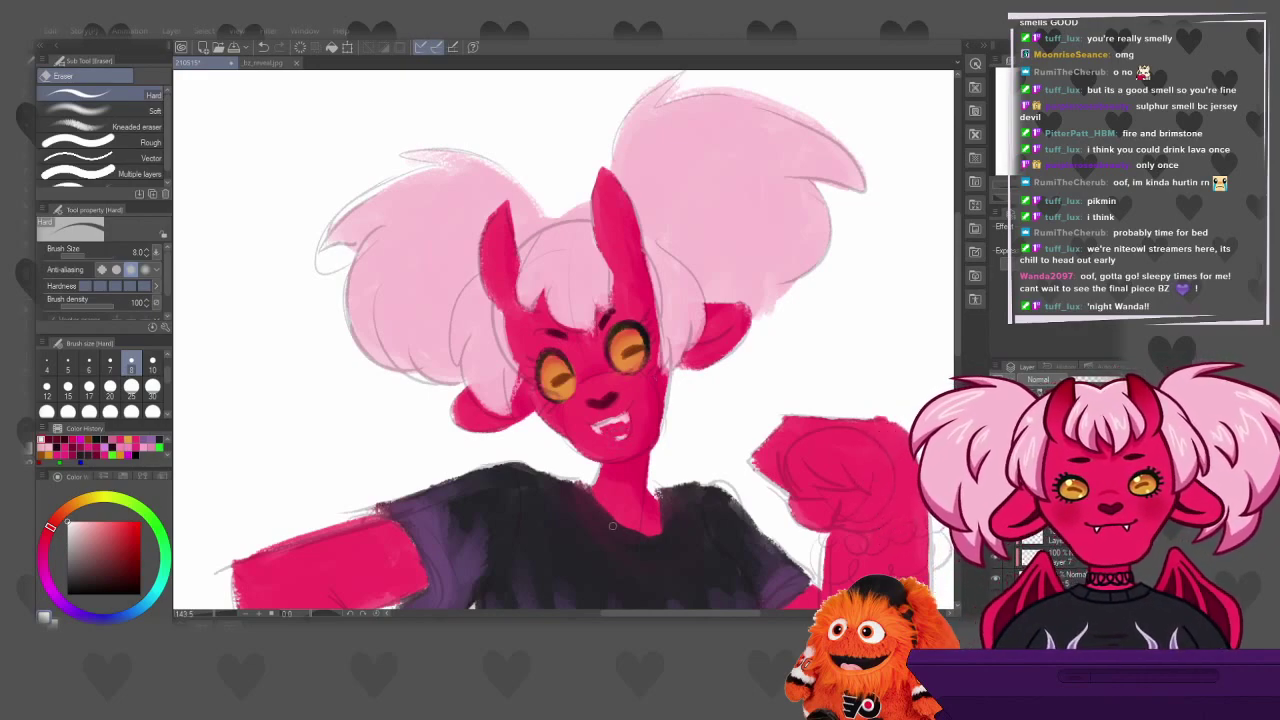
Sample the near-black purple from the shirt and paint the lower mouth interior with the Gouache brush
{"action": "left_click", "coordinate": [596, 560], "text": "alt"}
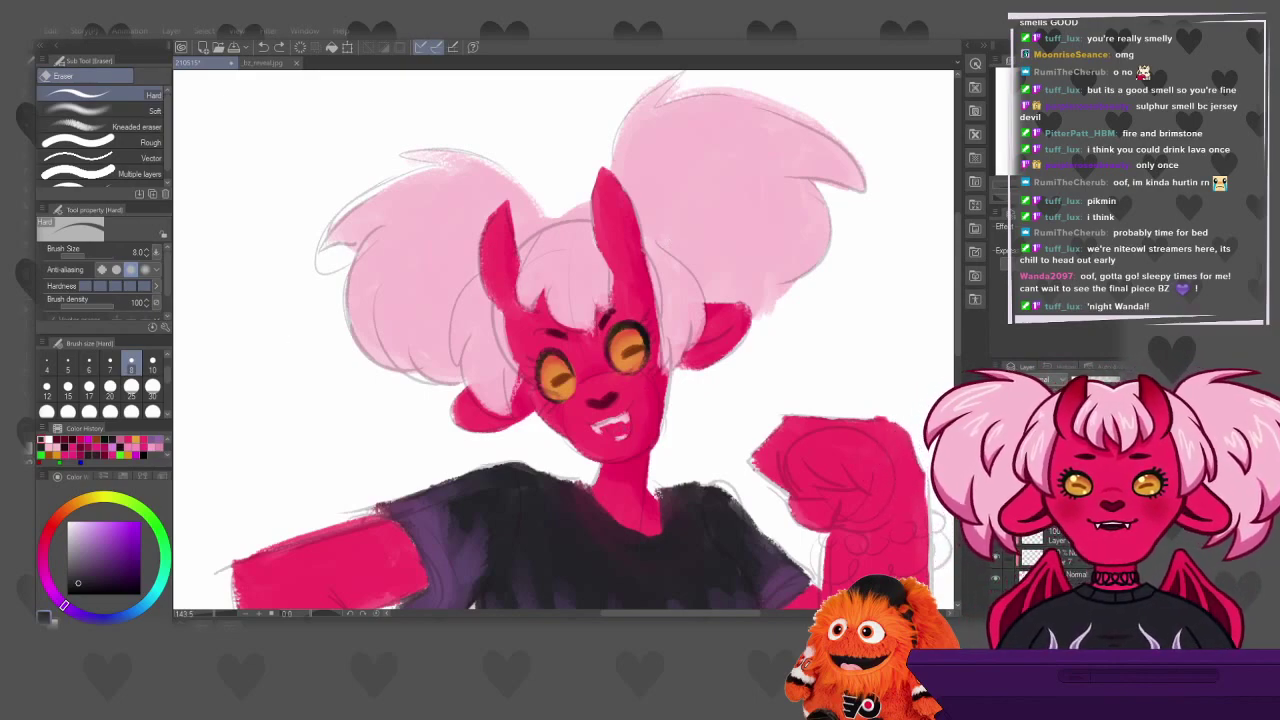
{"action": "key", "text": "b"}
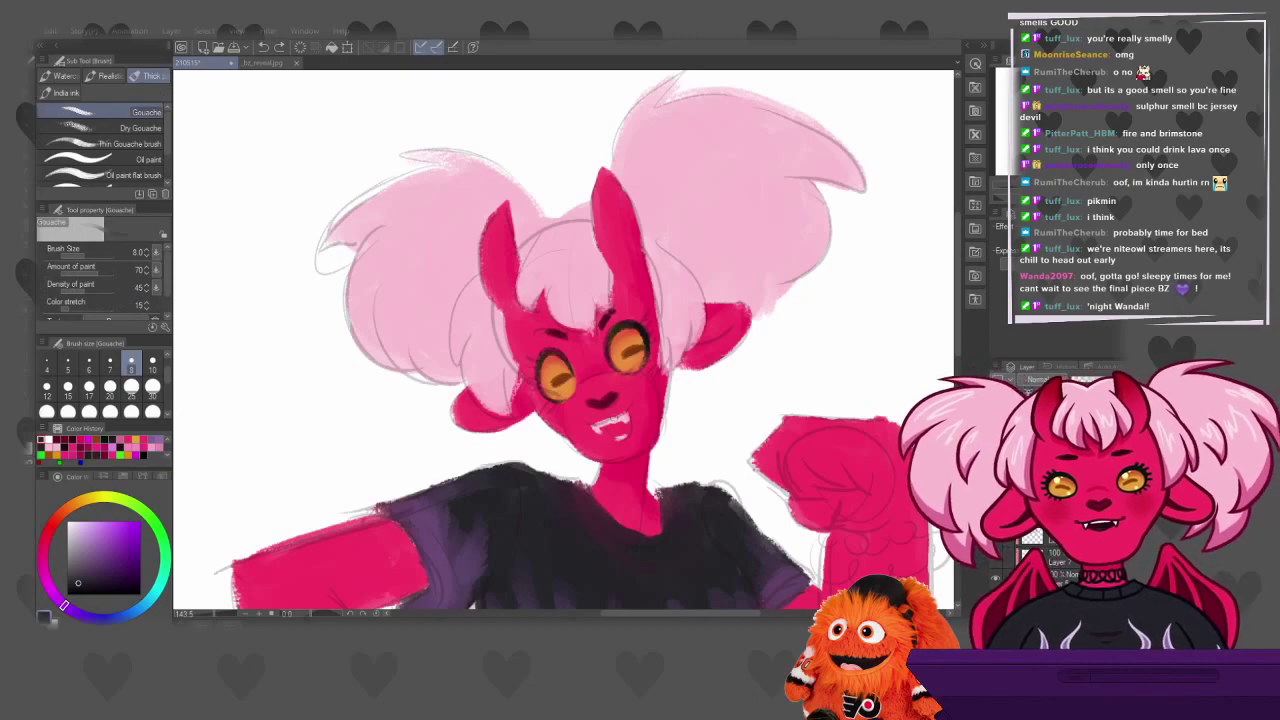
{"action": "left_click_drag", "start_coordinate": [614, 431], "coordinate": [625, 436]}
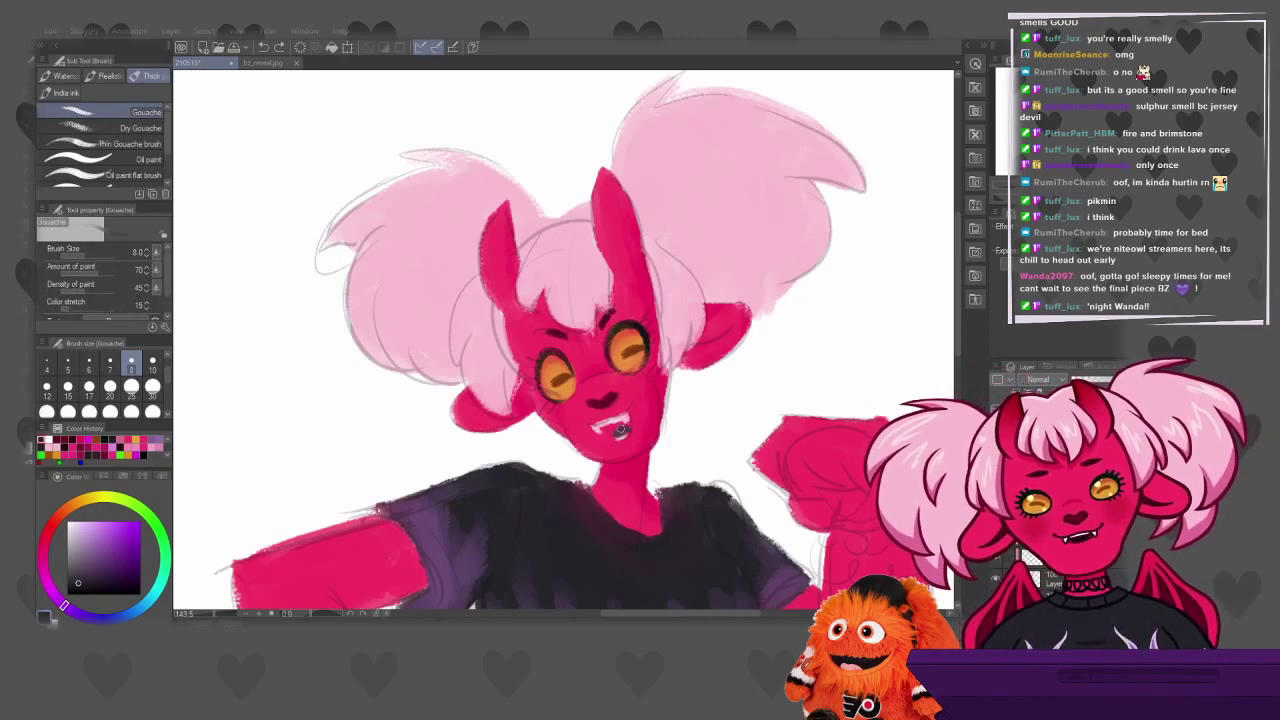
{"action": "key", "text": "ctrl+z"}
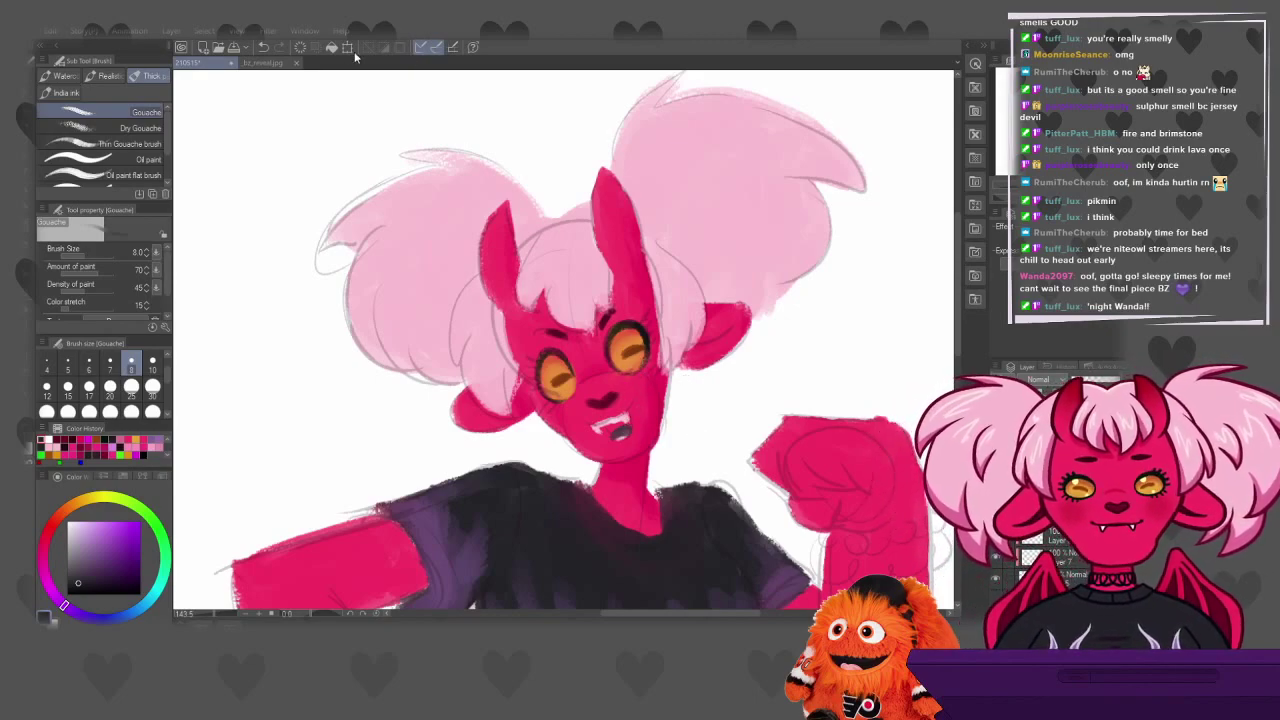
Sample the dark wine red from the reference's wing and fill in the rest of the mouth interior around the teeth
{"action": "left_click", "coordinate": [266, 63]}
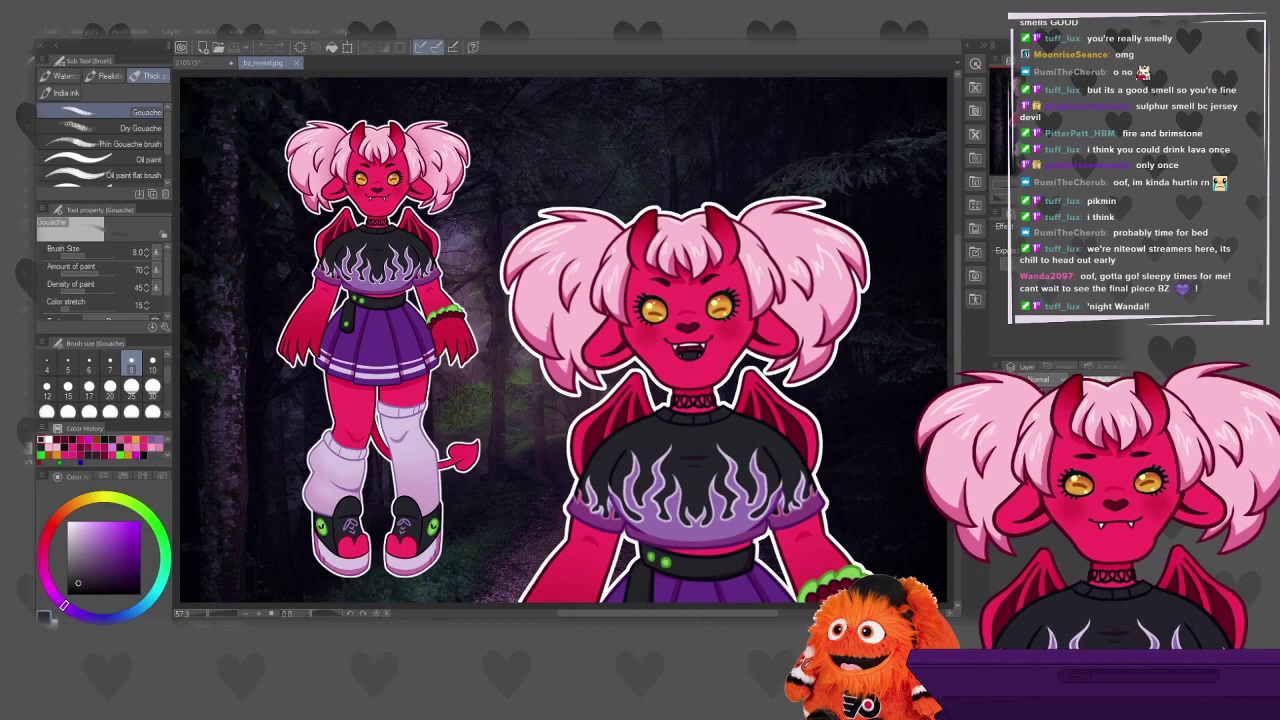
{"action": "left_click", "coordinate": [597, 437], "text": "alt"}
{"action": "left_click", "coordinate": [208, 63]}
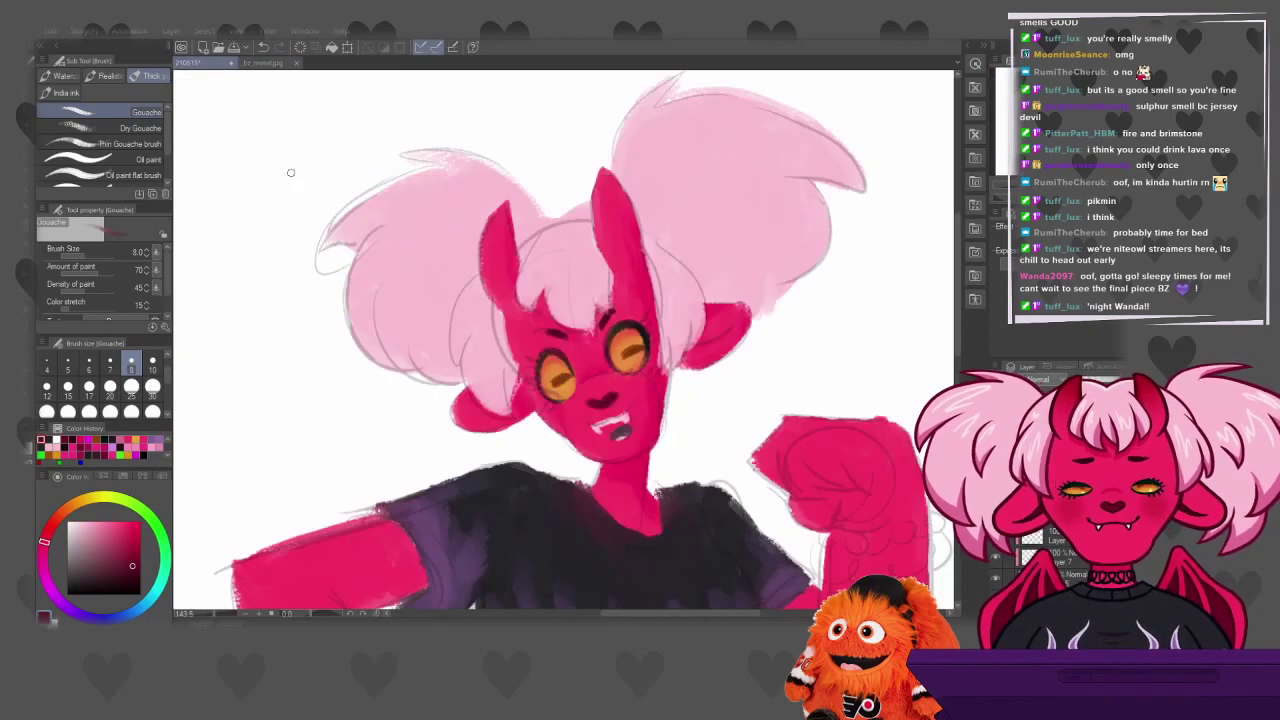
{"action": "left_click_drag", "start_coordinate": [613, 428], "coordinate": [620, 426]}
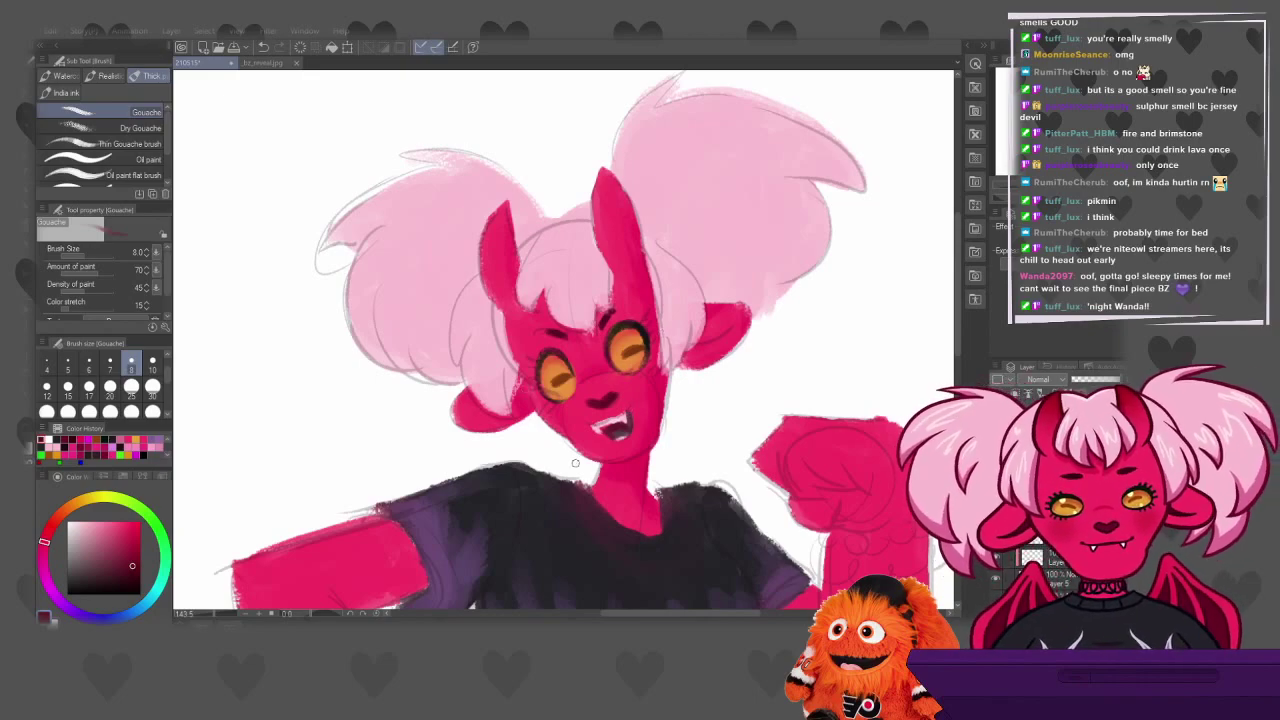
Touch up the teeth with their sampled pale tone and the mouth interior with the near-black sampled from the shirt
{"action": "scroll", "coordinate": [609, 413], "scroll_direction": "up", "scroll_amount": 2}
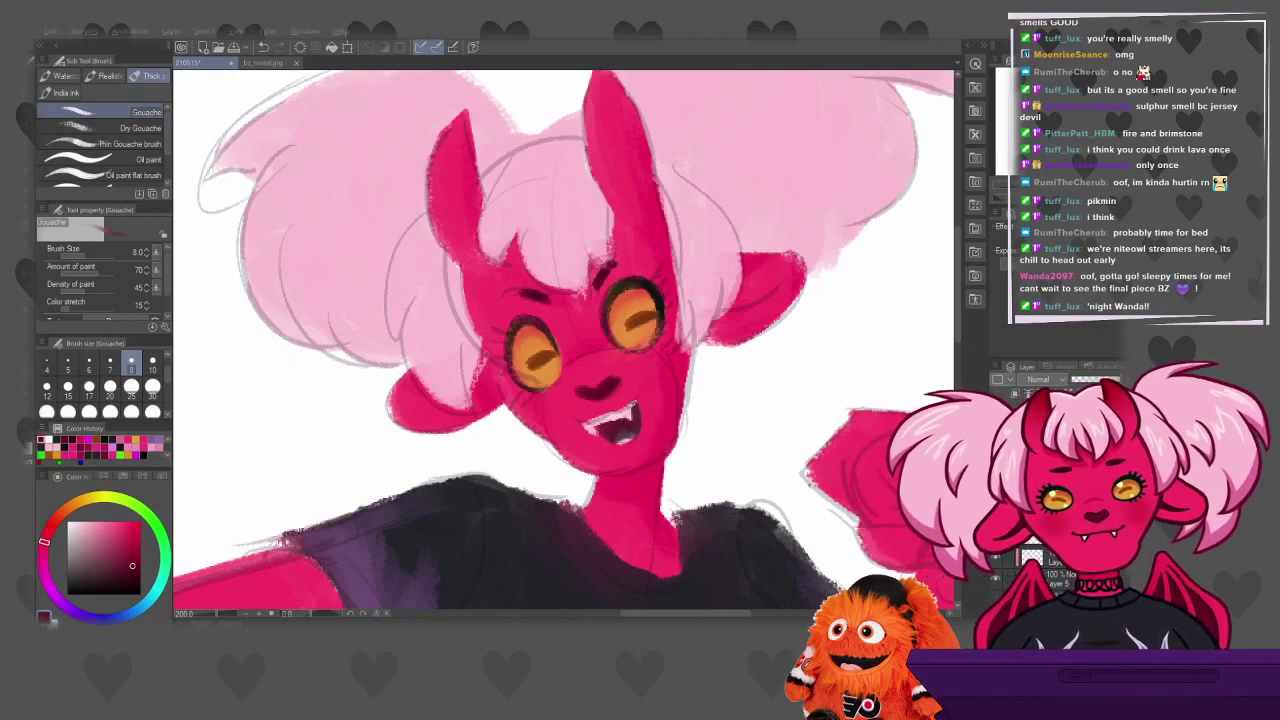
{"action": "left_click", "coordinate": [630, 408], "text": "alt"}
{"action": "left_click_drag", "start_coordinate": [627, 413], "coordinate": [591, 430]}
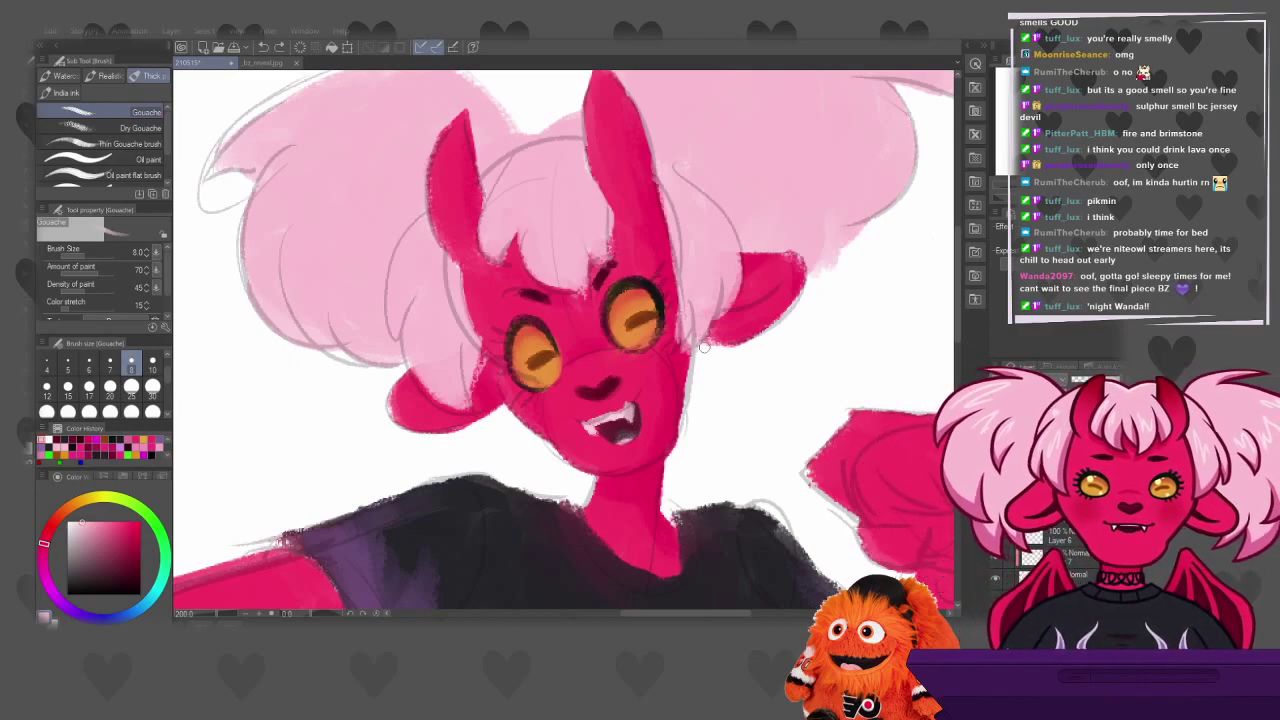
{"action": "left_click", "coordinate": [525, 579], "text": "alt"}
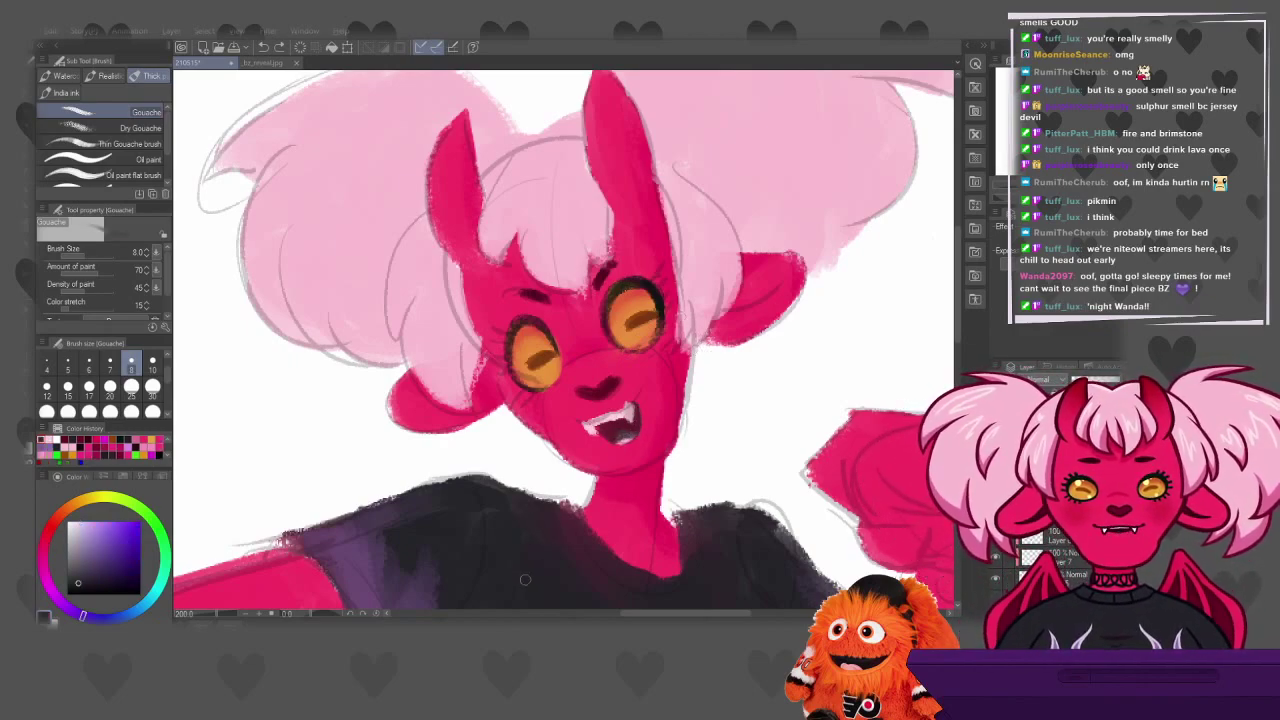
{"action": "left_click_drag", "start_coordinate": [620, 437], "coordinate": [633, 430]}
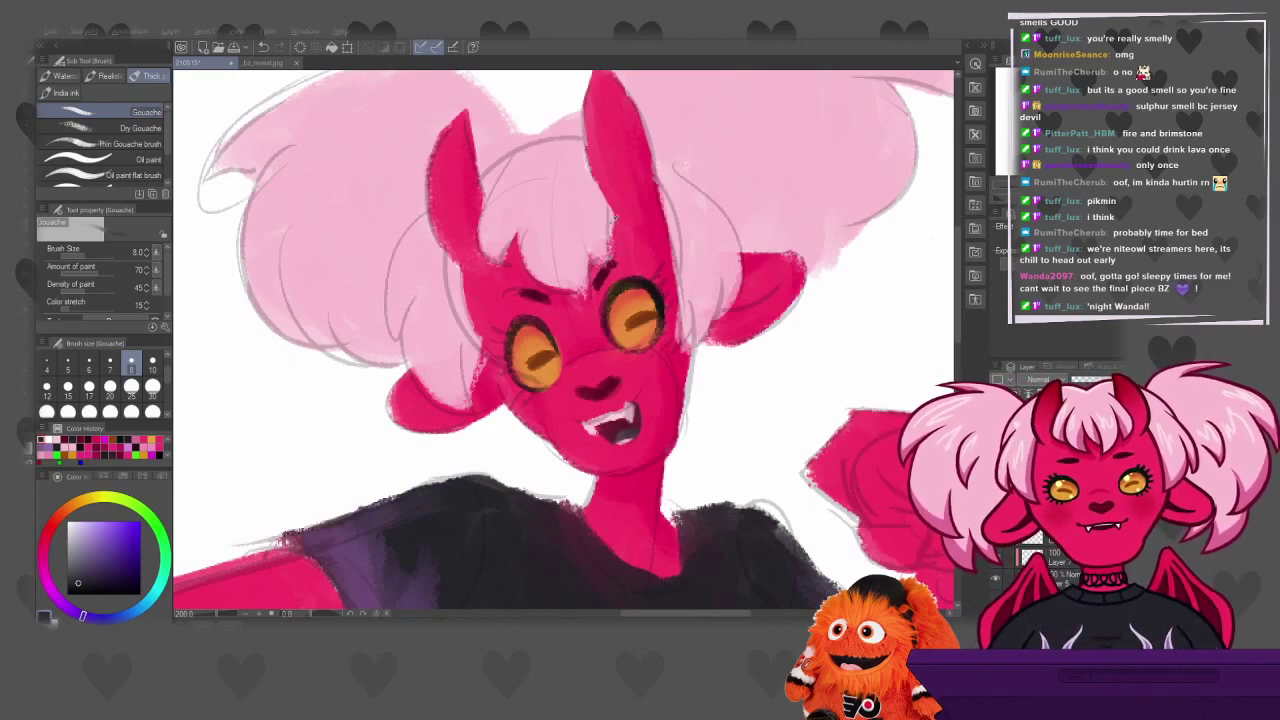
Sample the nose's dark wine red and paint the upper lip line above the teeth with the Gouache brush at size 7
{"action": "left_click", "coordinate": [594, 389], "text": "alt"}
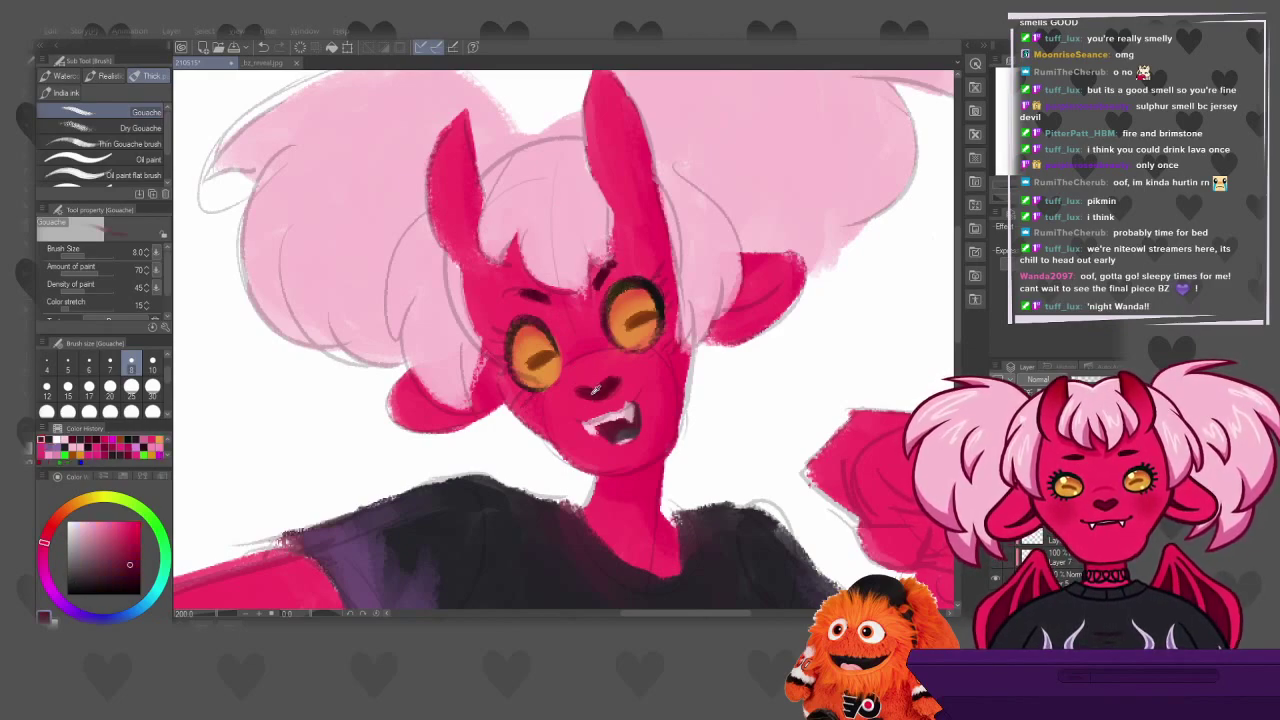
{"action": "left_click_drag", "start_coordinate": [585, 423], "coordinate": [618, 411]}
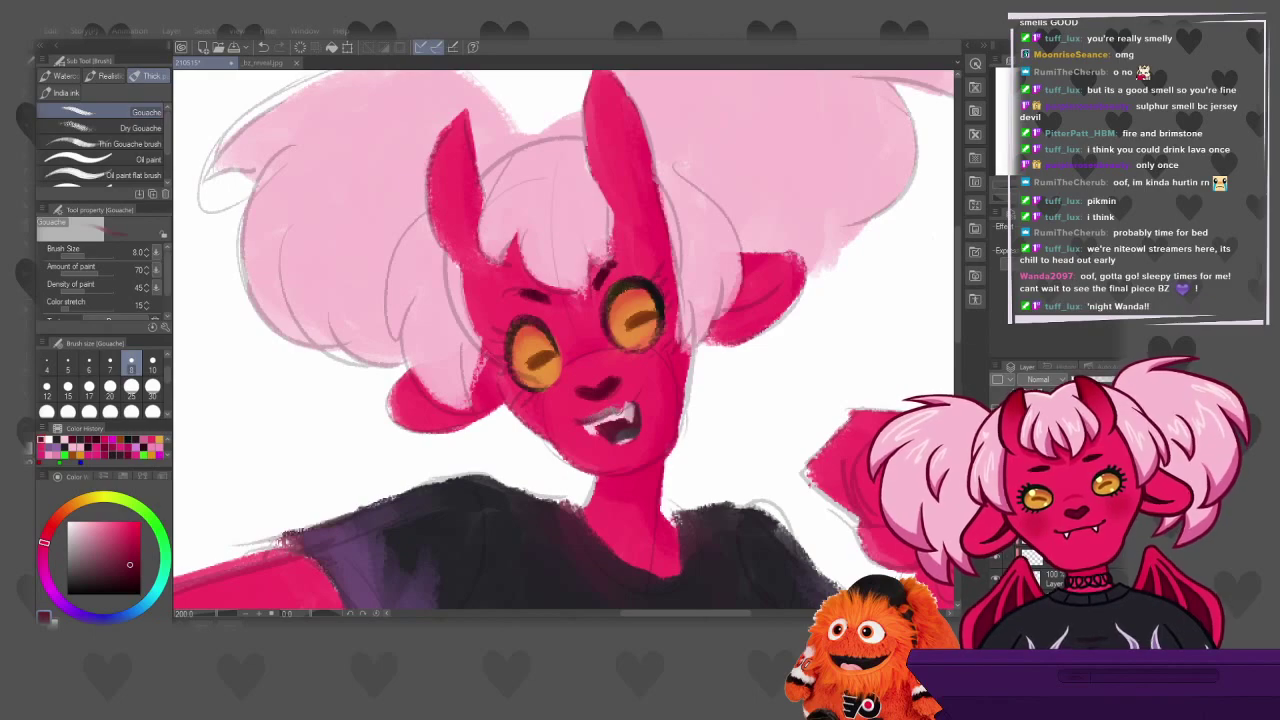
{"action": "key", "text": "ctrl+z"}
{"action": "key", "text": "ctrl+z"}
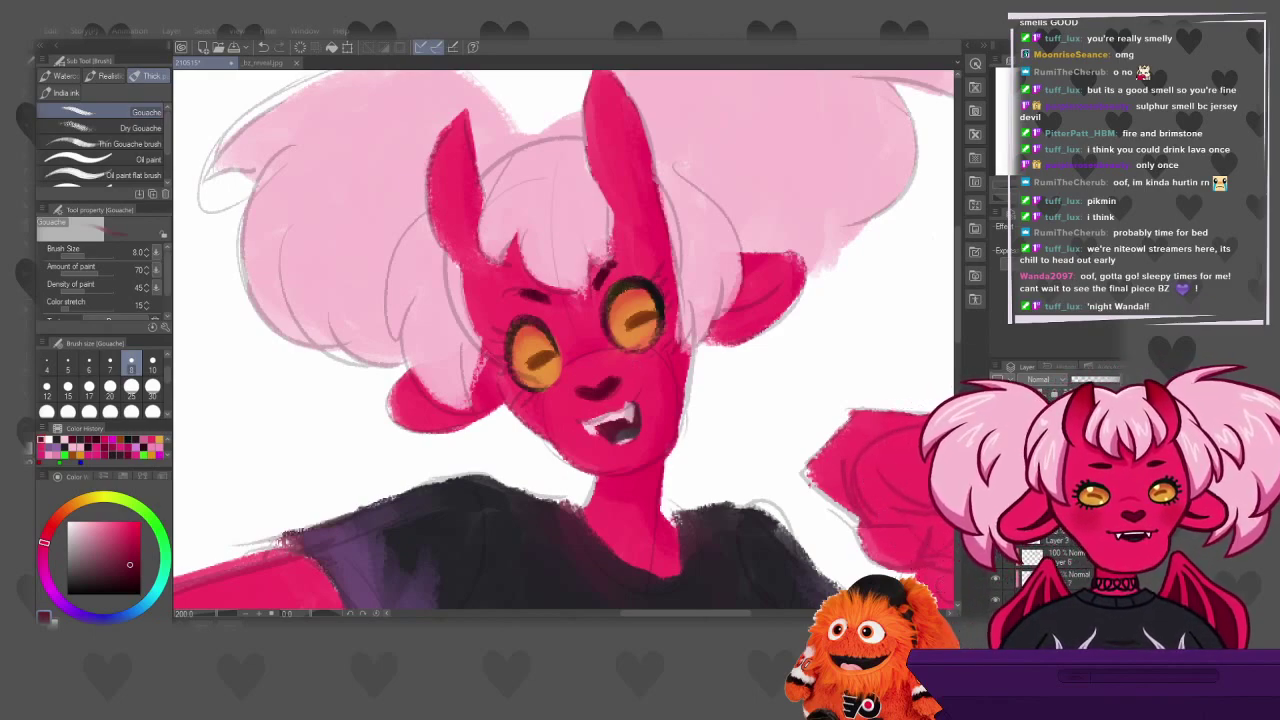
{"action": "left_click", "coordinate": [108, 366]}
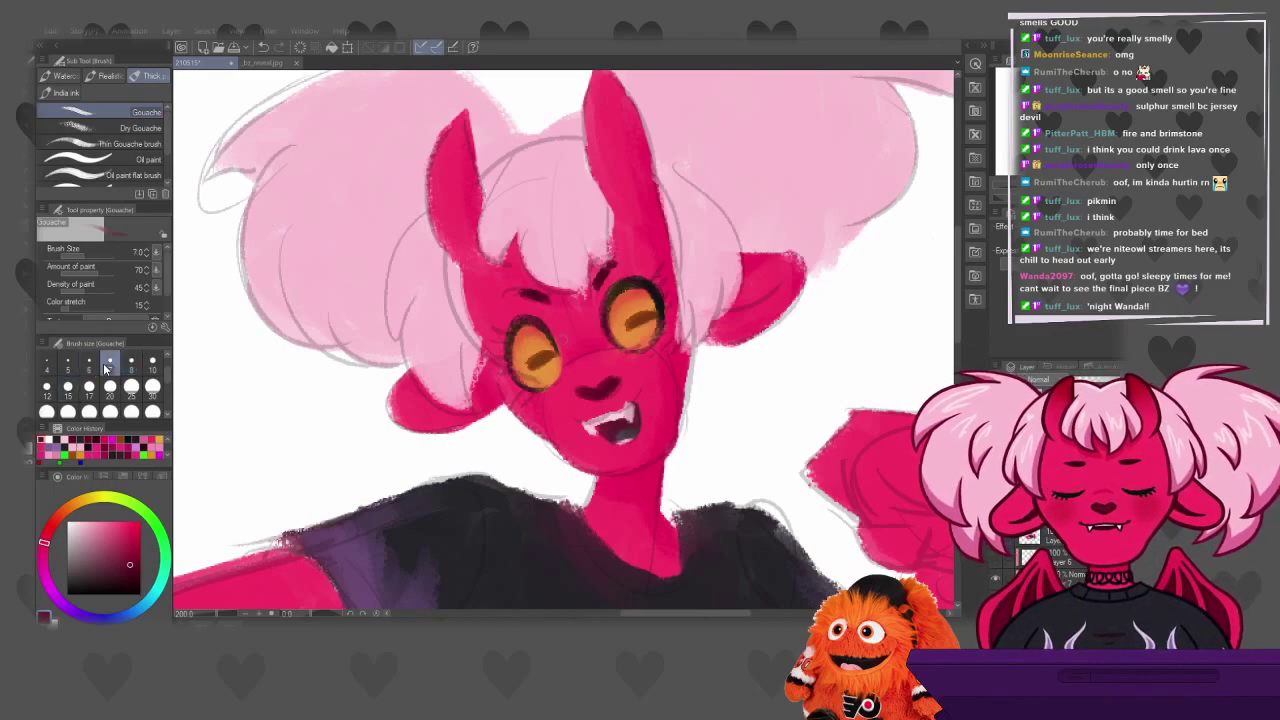
{"action": "mouse_move", "coordinate": [582, 425]}
{"action": "left_mouse_down"}
{"action": "mouse_move", "coordinate": [640, 394]}
{"action": "mouse_move", "coordinate": [594, 415]}
{"action": "left_mouse_up"}
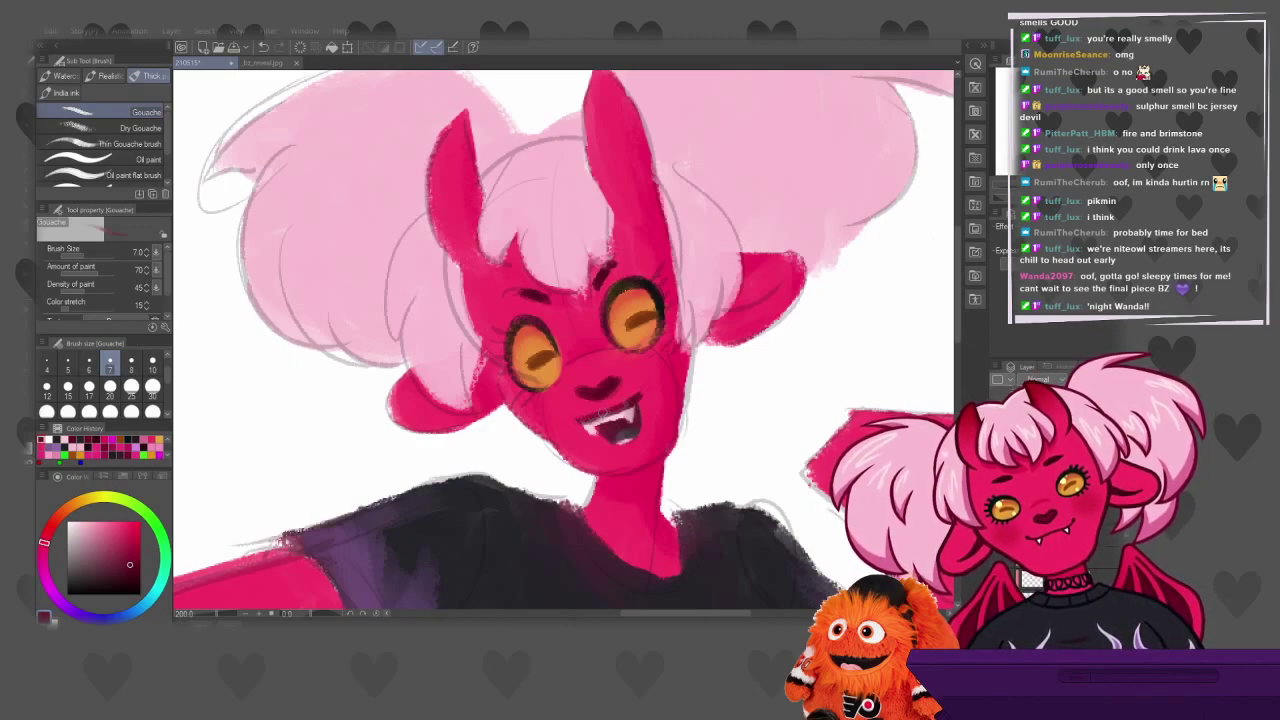
{"action": "key", "text": "ctrl+z"}
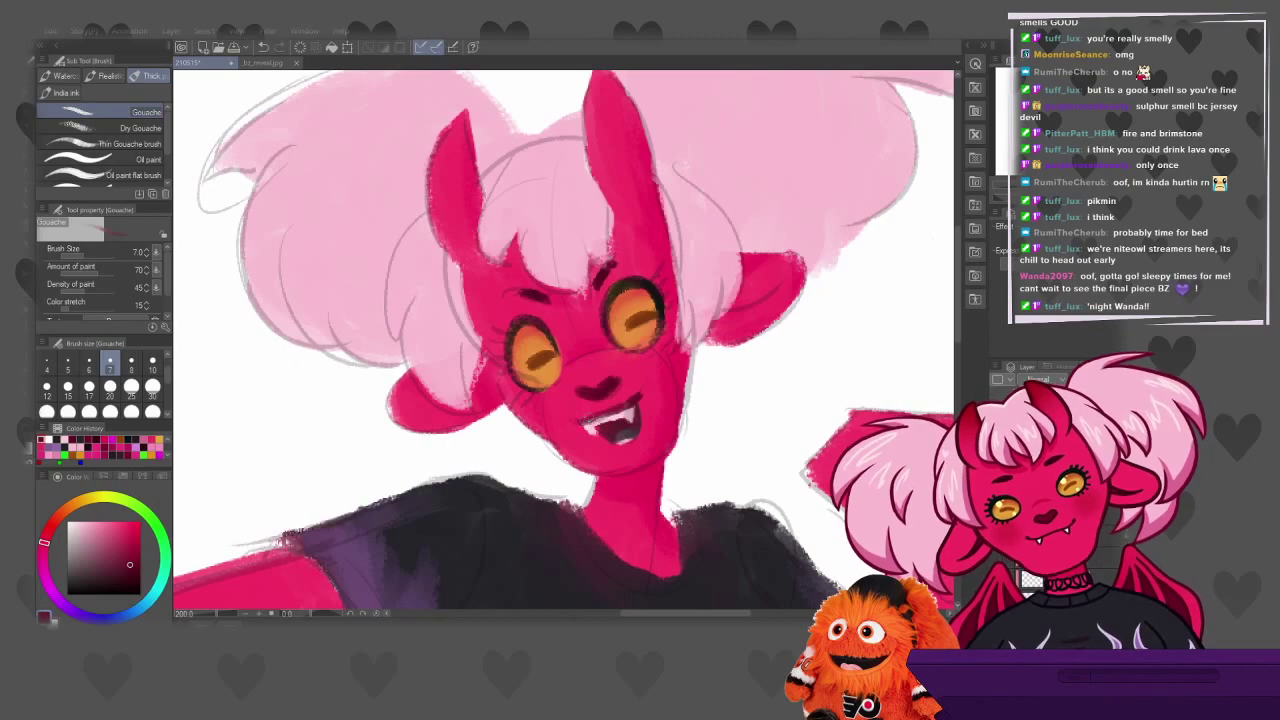
{"action": "key", "text": "ctrl+y"}
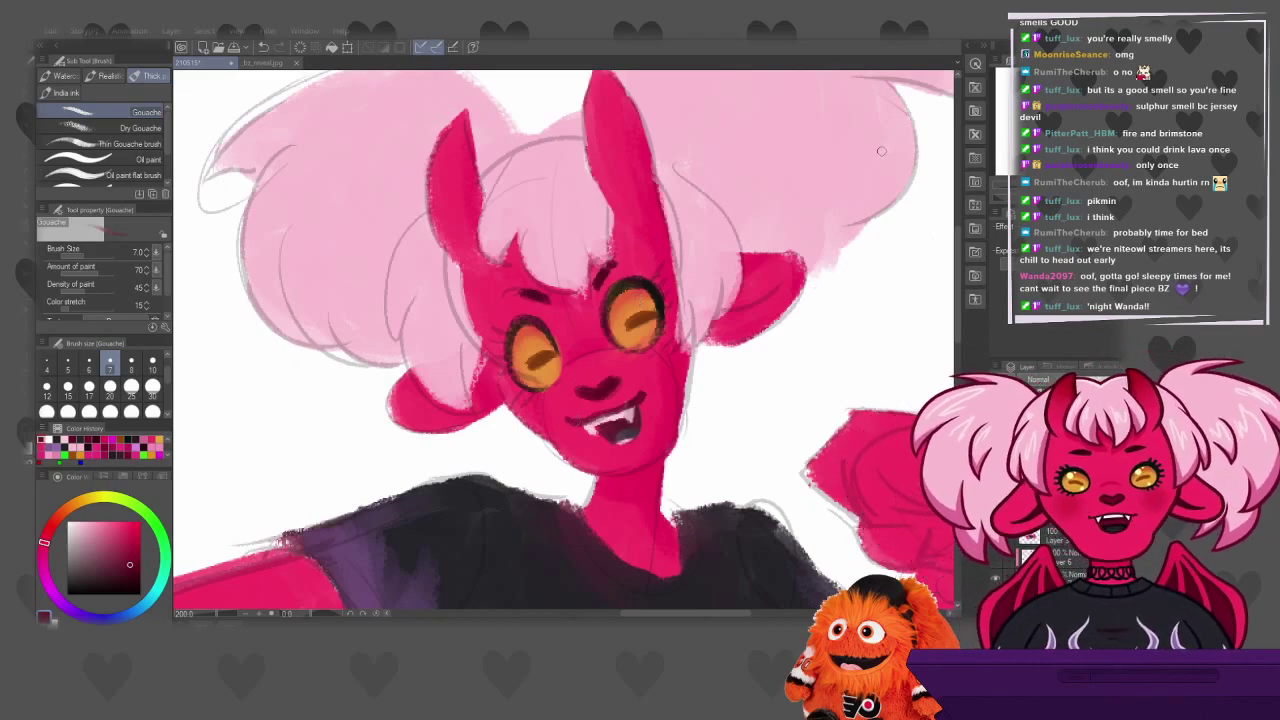
Paint dark wine-red inner shadows into both ears with the Gouache brush
{"action": "mouse_move", "coordinate": [718, 318]}
{"action": "left_mouse_down"}
{"action": "mouse_move", "coordinate": [757, 302]}
{"action": "mouse_move", "coordinate": [748, 308]}
{"action": "left_mouse_up"}
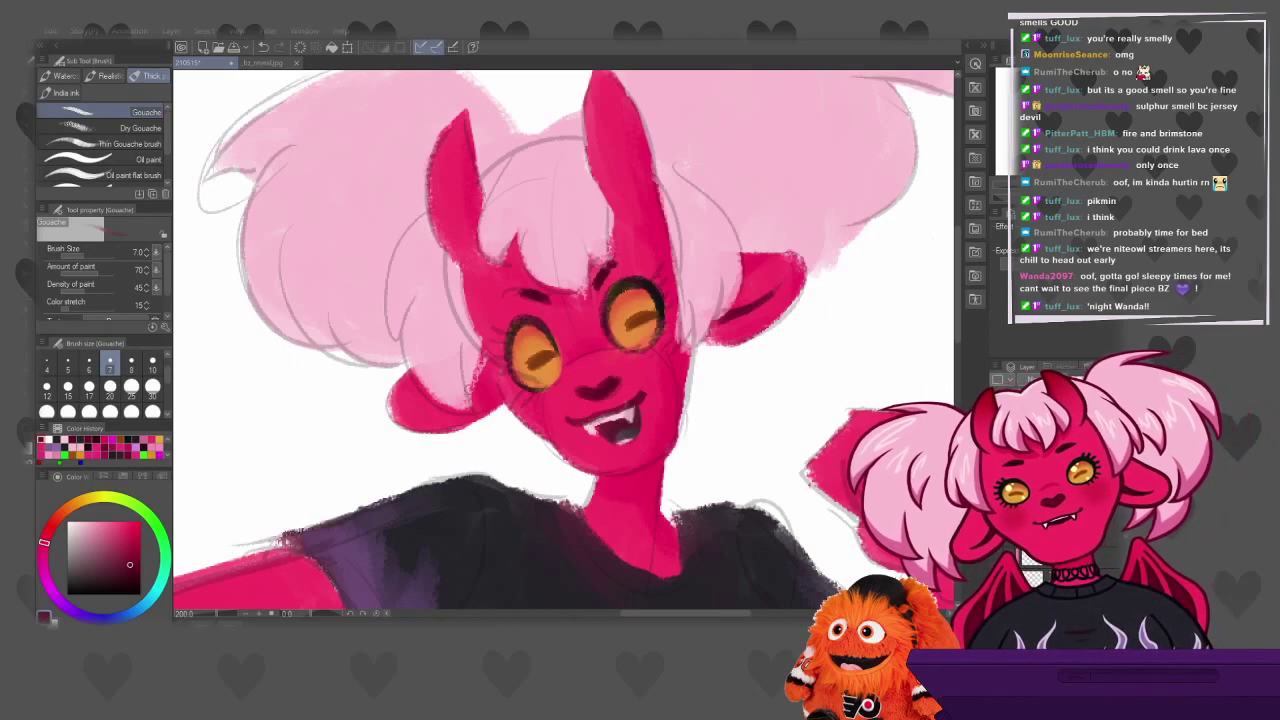
{"action": "mouse_move", "coordinate": [432, 413]}
{"action": "left_mouse_down"}
{"action": "mouse_move", "coordinate": [484, 390]}
{"action": "mouse_move", "coordinate": [446, 411]}
{"action": "left_mouse_up"}
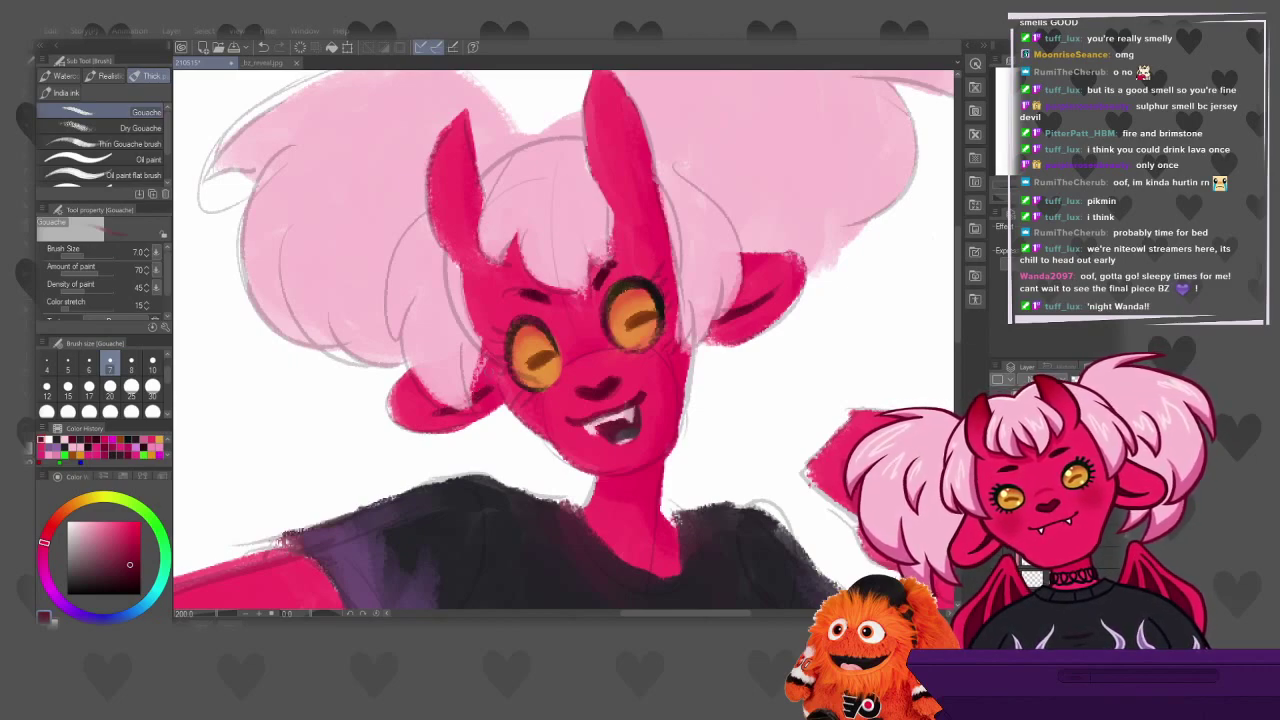
{"action": "left_click_drag", "start_coordinate": [489, 396], "coordinate": [448, 412]}
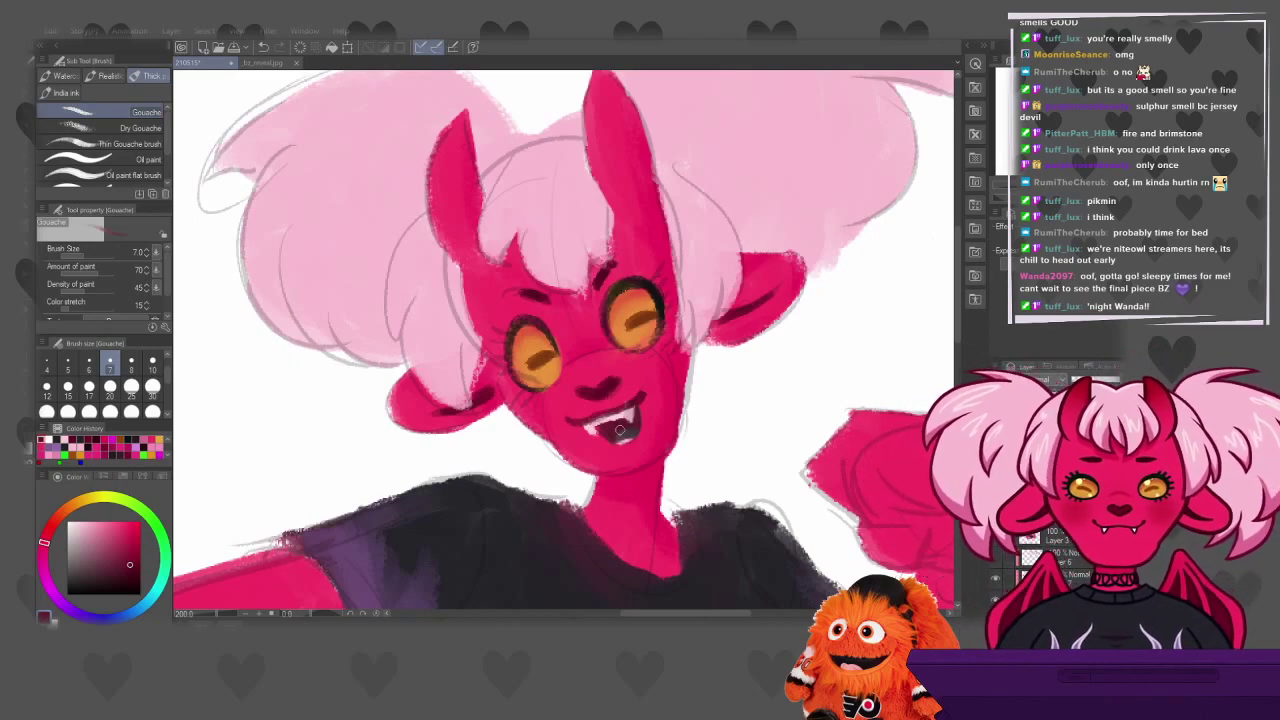
Sample the dark red from the reference's horn tip and shade the upper parts of both horns with the Gouache brush at size 30
{"action": "scroll", "coordinate": [636, 397], "scroll_direction": "down", "scroll_amount": 3}
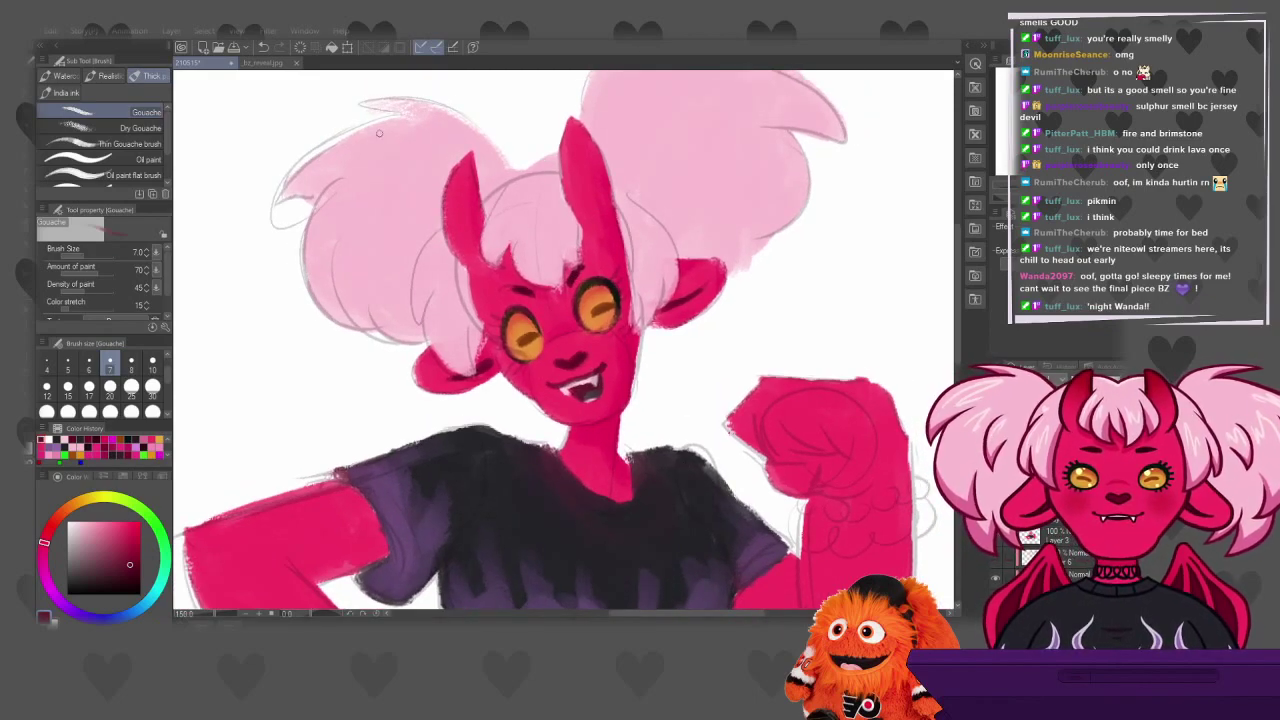
{"action": "left_click", "coordinate": [265, 63]}
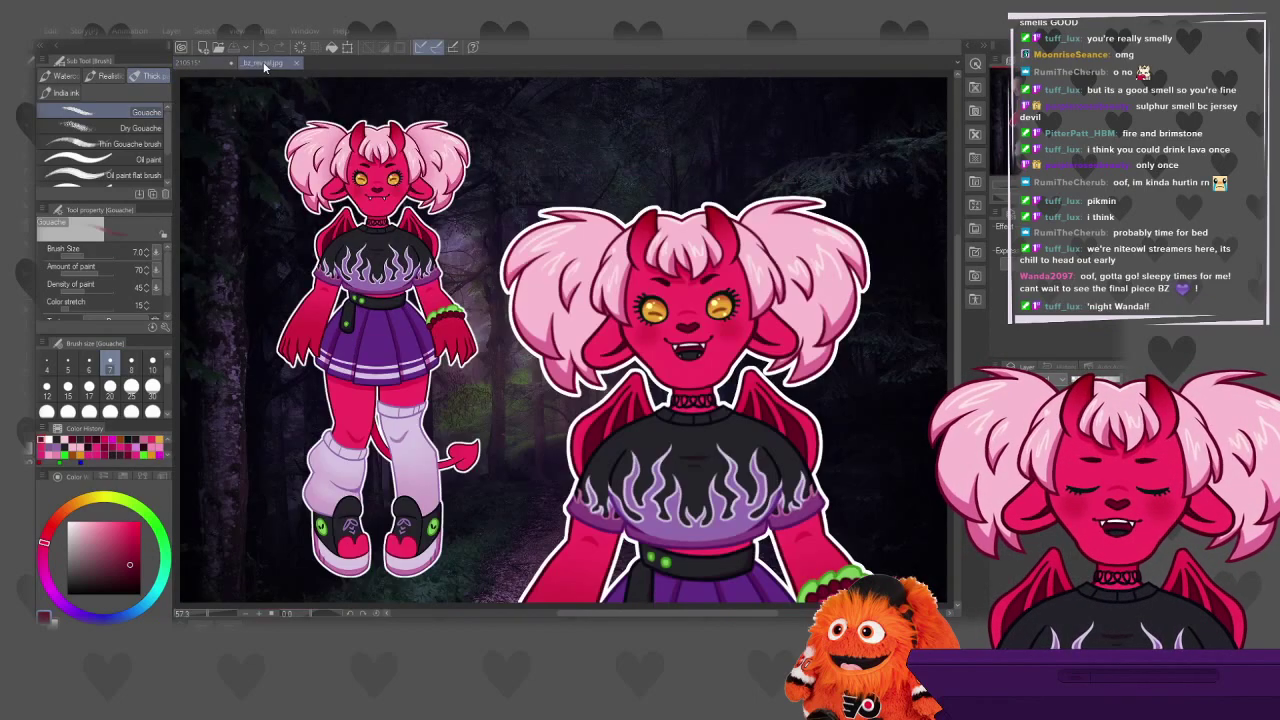
{"action": "left_click", "coordinate": [712, 206], "text": "alt"}
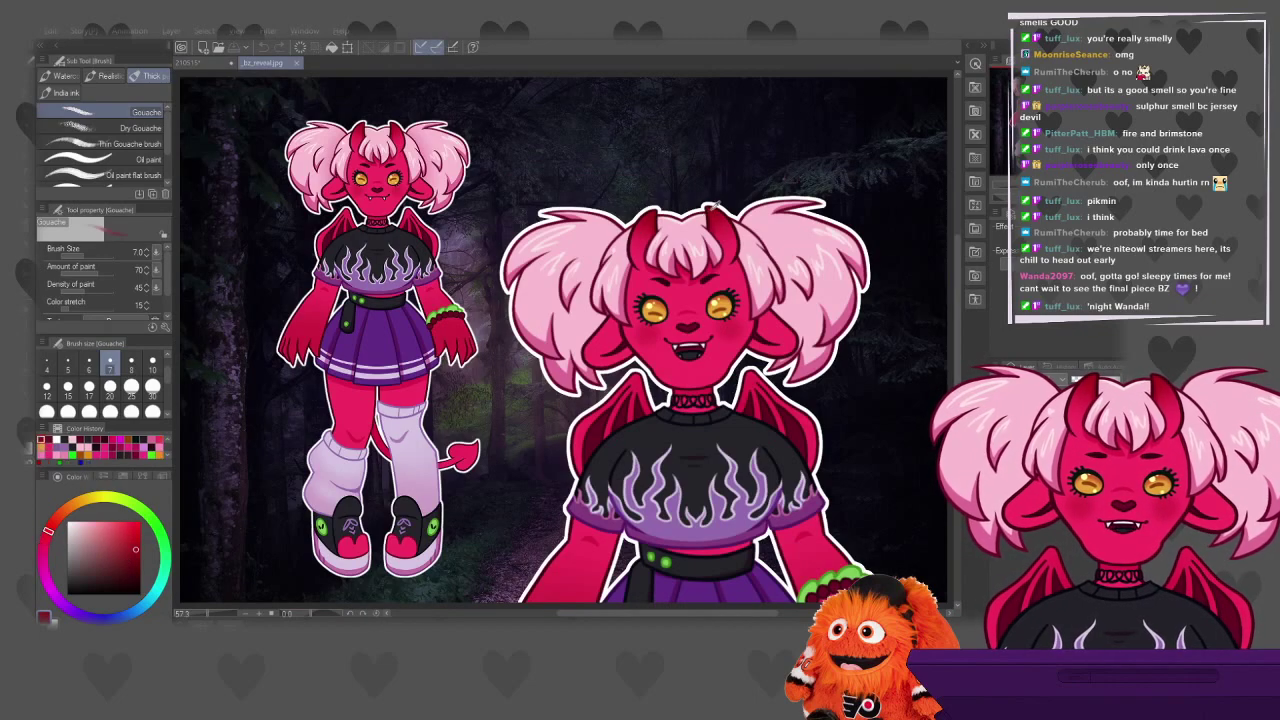
{"action": "left_click", "coordinate": [188, 64]}
{"action": "key", "text": "ctrl+Tab"}
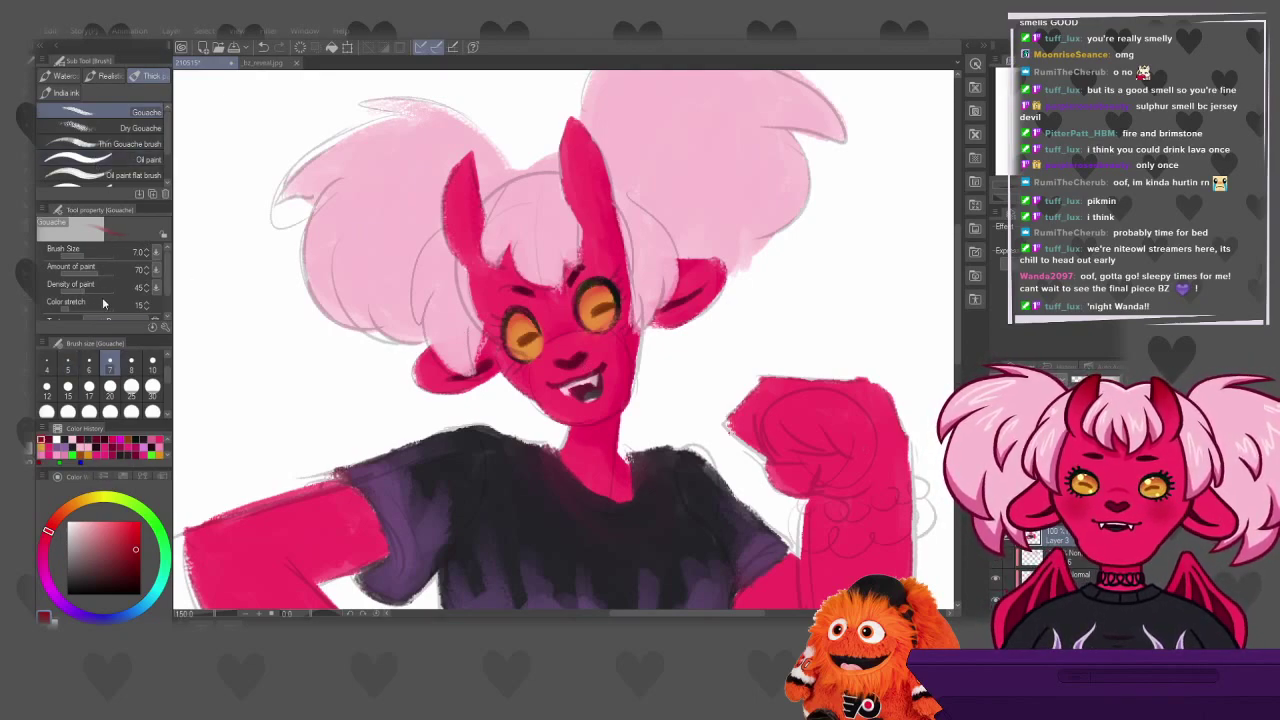
{"action": "left_click", "coordinate": [151, 390]}
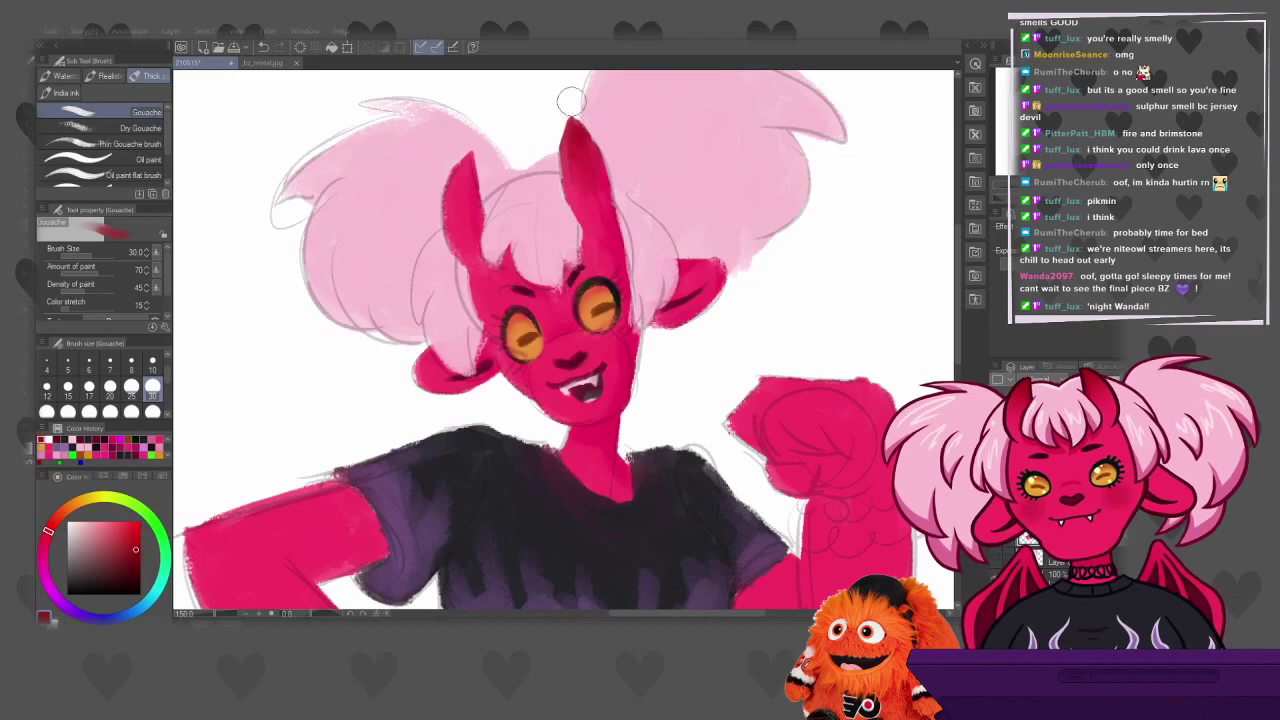
{"action": "mouse_move", "coordinate": [574, 118]}
{"action": "left_mouse_down"}
{"action": "mouse_move", "coordinate": [578, 170]}
{"action": "mouse_move", "coordinate": [584, 156]}
{"action": "mouse_move", "coordinate": [602, 178]}
{"action": "left_mouse_up"}
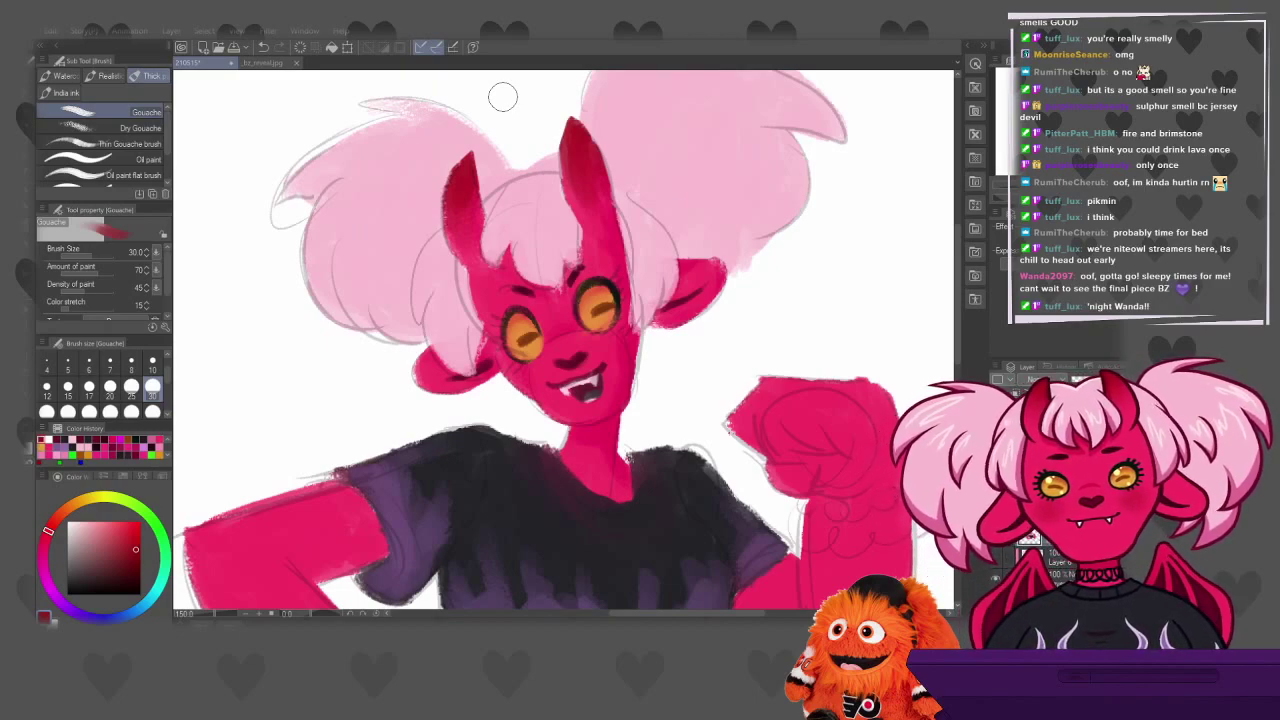
Shade the raised fist and forearm, plus the hand on the hip and its forearm, with the same dark red
{"action": "mouse_move", "coordinate": [750, 420]}
{"action": "left_mouse_down"}
{"action": "mouse_move", "coordinate": [821, 382]}
{"action": "mouse_move", "coordinate": [781, 474]}
{"action": "mouse_move", "coordinate": [796, 466]}
{"action": "mouse_move", "coordinate": [791, 425]}
{"action": "mouse_move", "coordinate": [753, 384]}
{"action": "mouse_move", "coordinate": [769, 384]}
{"action": "mouse_move", "coordinate": [784, 432]}
{"action": "mouse_move", "coordinate": [802, 440]}
{"action": "mouse_move", "coordinate": [860, 376]}
{"action": "mouse_move", "coordinate": [860, 425]}
{"action": "mouse_move", "coordinate": [883, 442]}
{"action": "mouse_move", "coordinate": [857, 430]}
{"action": "mouse_move", "coordinate": [848, 399]}
{"action": "mouse_move", "coordinate": [825, 423]}
{"action": "mouse_move", "coordinate": [833, 497]}
{"action": "mouse_move", "coordinate": [817, 456]}
{"action": "mouse_move", "coordinate": [776, 479]}
{"action": "left_mouse_up"}
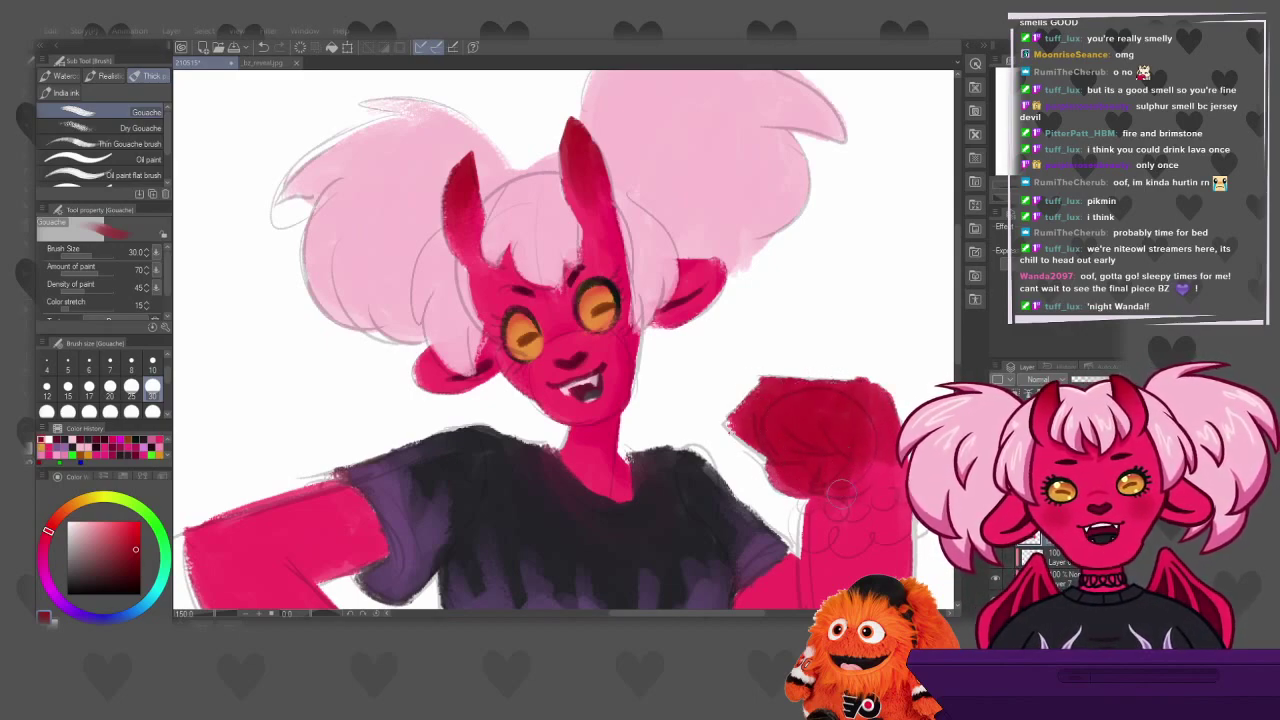
{"action": "mouse_move", "coordinate": [847, 500]}
{"action": "left_mouse_down"}
{"action": "mouse_move", "coordinate": [818, 535]}
{"action": "mouse_move", "coordinate": [871, 471]}
{"action": "left_mouse_up"}
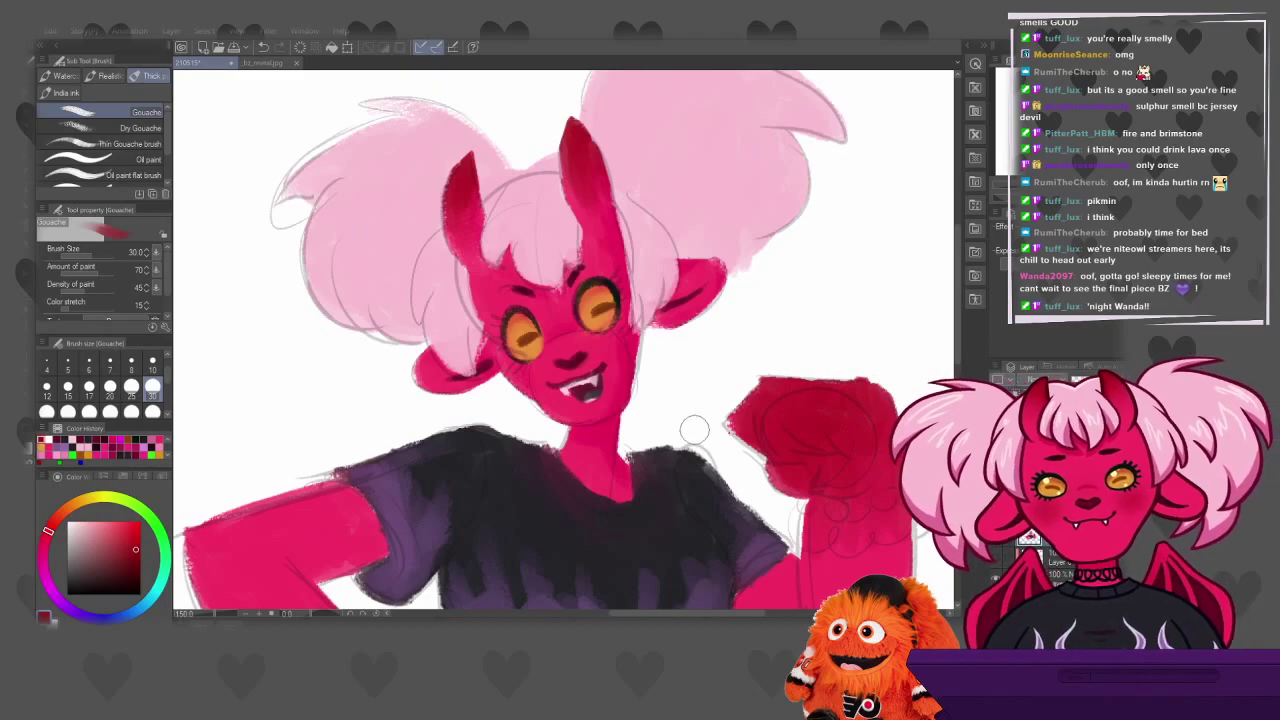
{"action": "key", "text": "ctrl+minus"}
{"action": "key", "text": "ctrl+minus"}
{"action": "scroll", "coordinate": [445, 323], "scroll_direction": "down", "scroll_amount": 2}
{"action": "scroll", "coordinate": [407, 440], "scroll_direction": "up", "scroll_amount": 2}
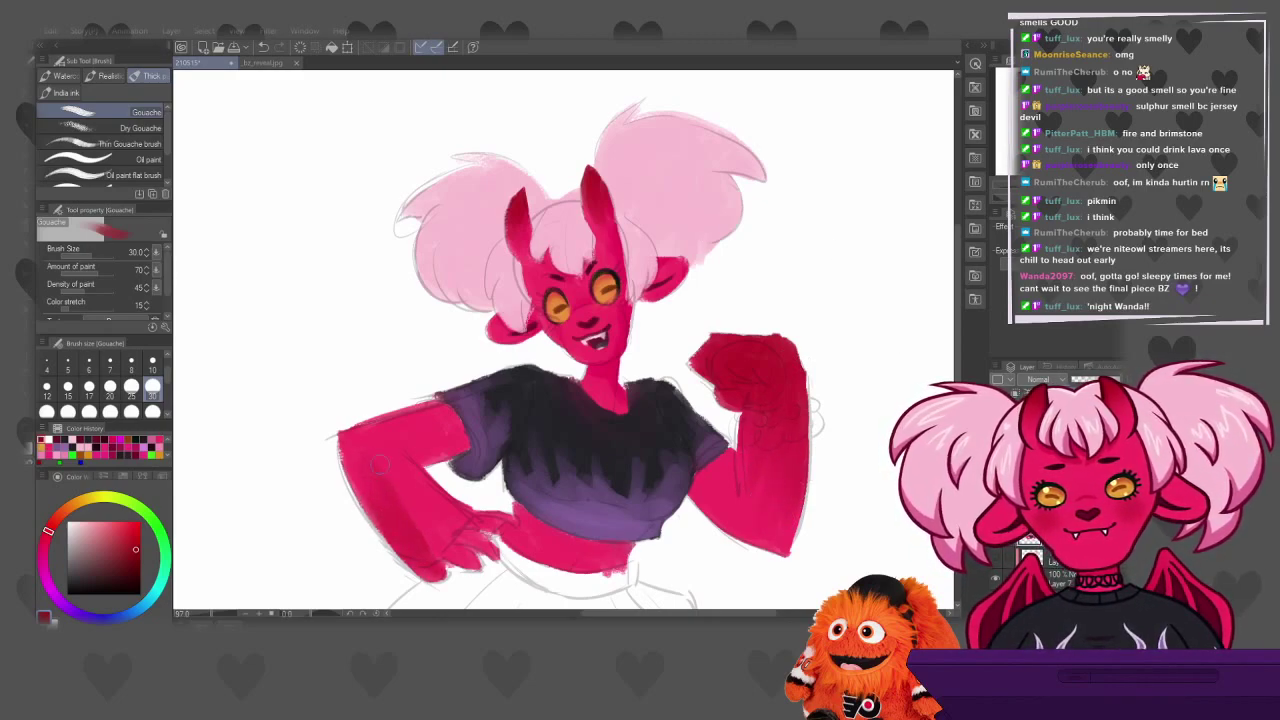
{"action": "mouse_move", "coordinate": [447, 552]}
{"action": "left_mouse_down"}
{"action": "mouse_move", "coordinate": [403, 513]}
{"action": "mouse_move", "coordinate": [427, 517]}
{"action": "mouse_move", "coordinate": [433, 501]}
{"action": "mouse_move", "coordinate": [484, 511]}
{"action": "mouse_move", "coordinate": [467, 538]}
{"action": "mouse_move", "coordinate": [416, 538]}
{"action": "mouse_move", "coordinate": [350, 498]}
{"action": "mouse_move", "coordinate": [390, 531]}
{"action": "mouse_move", "coordinate": [483, 568]}
{"action": "mouse_move", "coordinate": [443, 513]}
{"action": "mouse_move", "coordinate": [491, 568]}
{"action": "mouse_move", "coordinate": [444, 575]}
{"action": "mouse_move", "coordinate": [389, 544]}
{"action": "mouse_move", "coordinate": [415, 510]}
{"action": "left_mouse_up"}
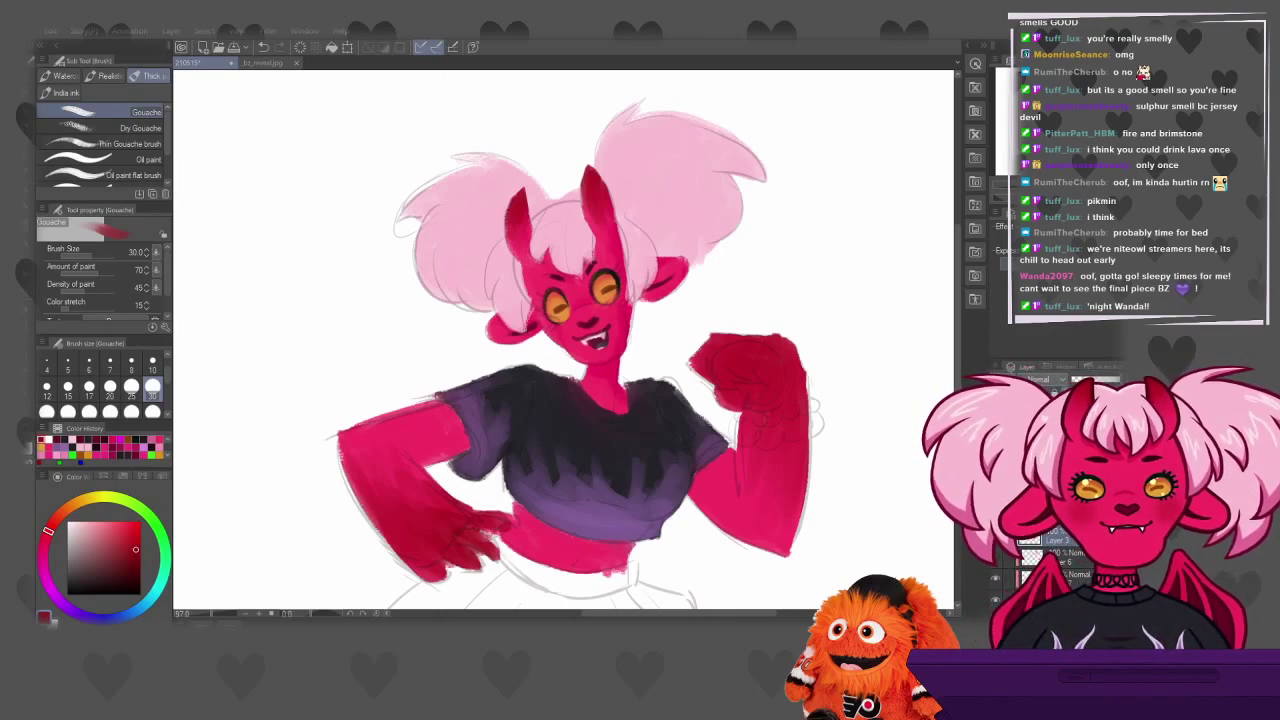
{"action": "key", "text": "ctrl+z"}
{"action": "key", "text": "ctrl+y"}
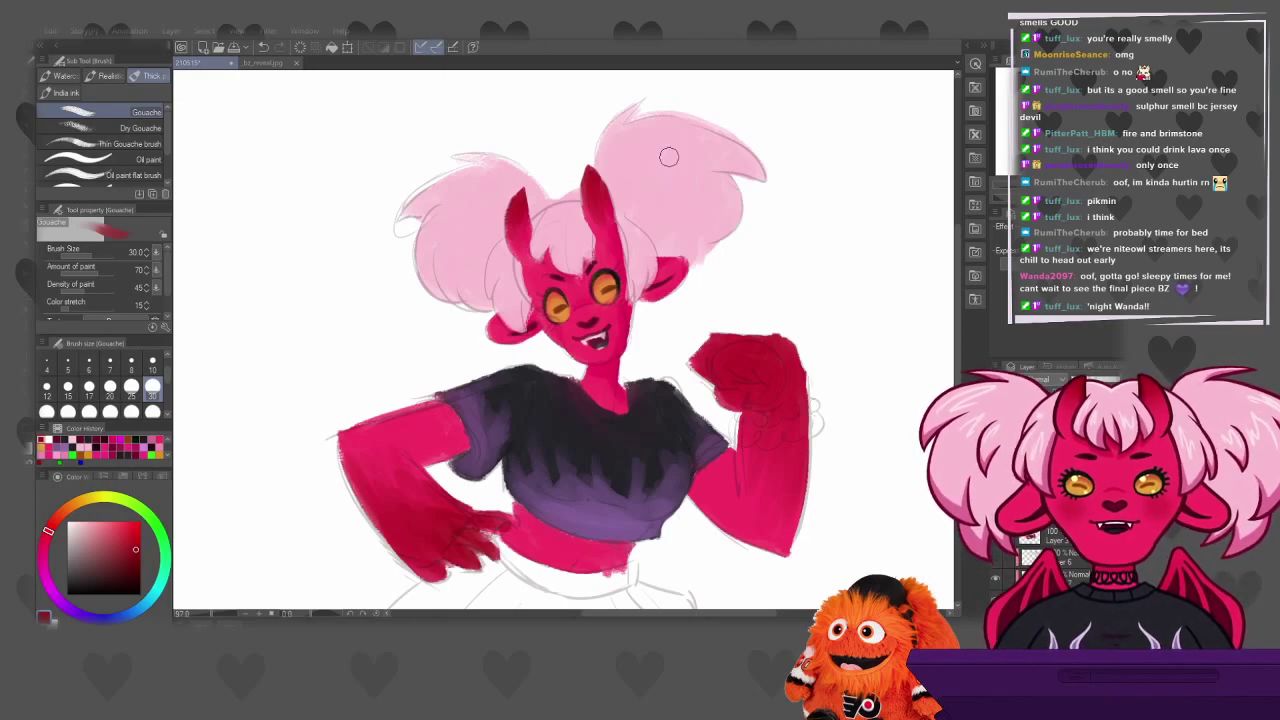
{"action": "left_click", "coordinate": [657, 223], "text": "alt"}
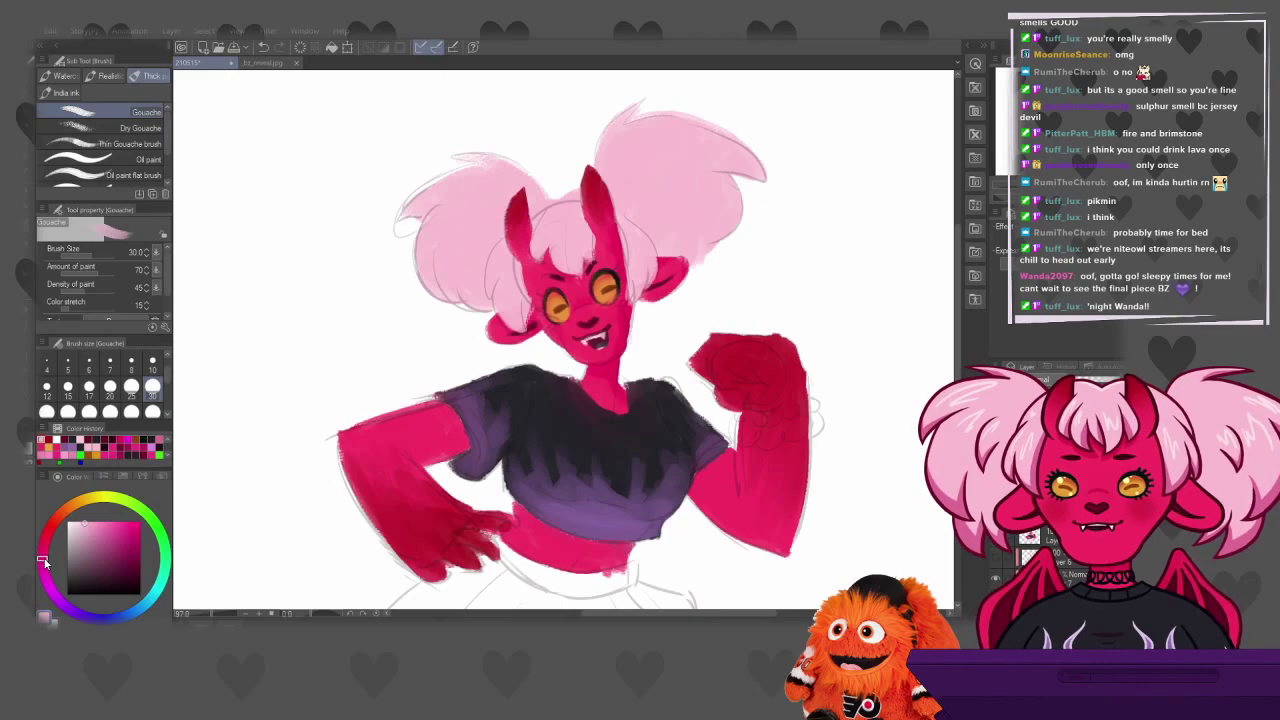
{"action": "left_click", "coordinate": [115, 524]}
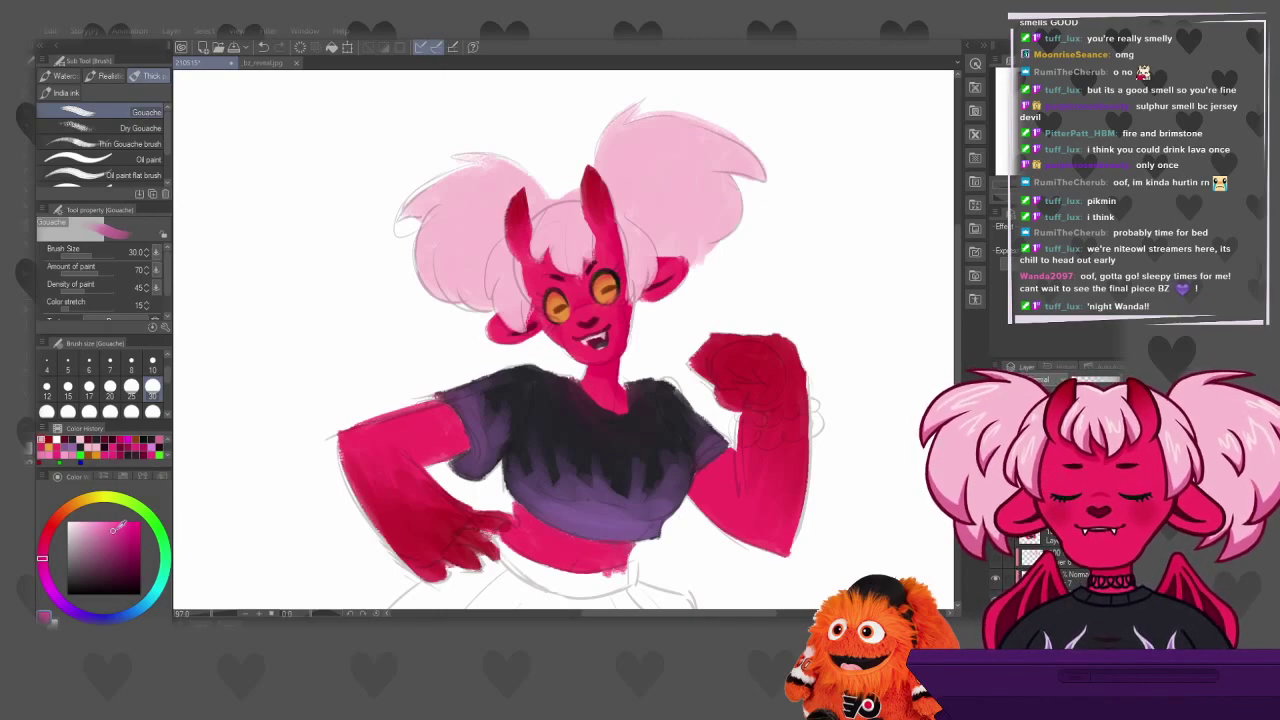
{"action": "mouse_move", "coordinate": [644, 160]}
{"action": "left_mouse_down"}
{"action": "mouse_move", "coordinate": [644, 221]}
{"action": "mouse_move", "coordinate": [704, 148]}
{"action": "mouse_move", "coordinate": [683, 190]}
{"action": "mouse_move", "coordinate": [712, 200]}
{"action": "left_mouse_up"}
{"action": "key", "text": "ctrl+z"}
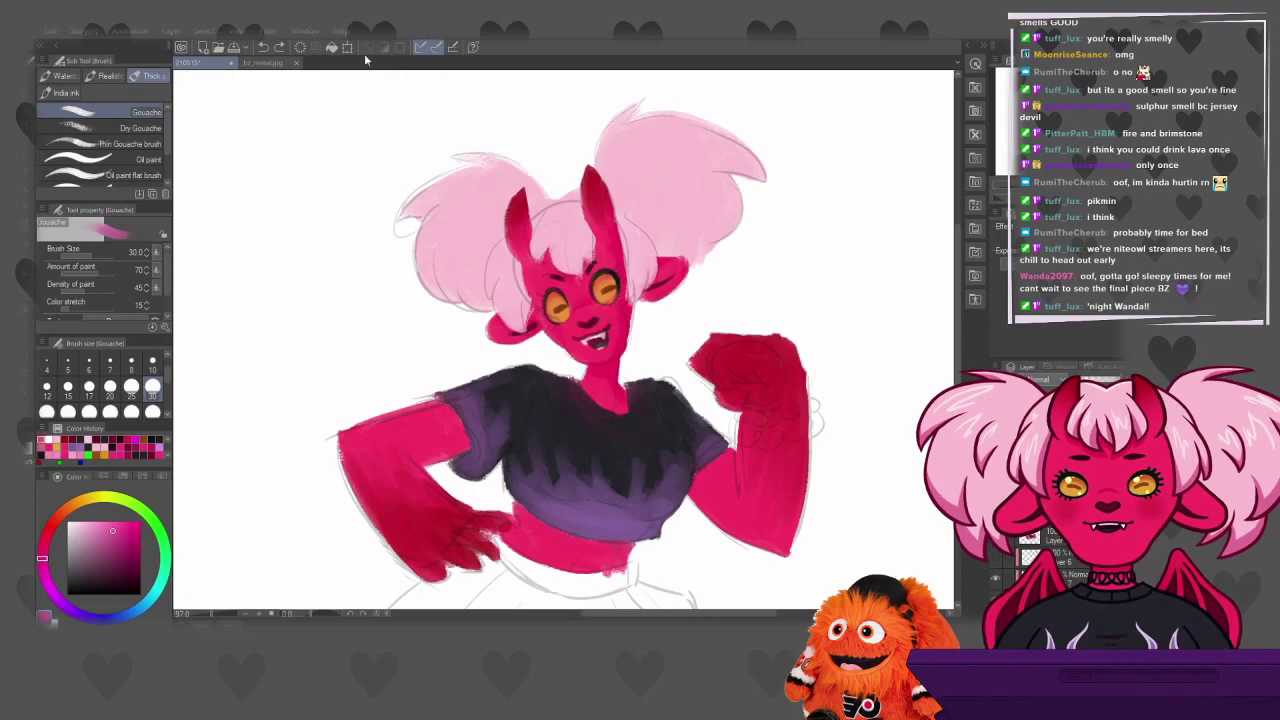
Sample a hair pink from the reference, make it more saturated, and shade the lower outer part of the pigtail above the raised fist
{"action": "left_click", "coordinate": [263, 62]}
{"action": "left_click", "coordinate": [807, 371], "text": "alt"}
{"action": "left_click", "coordinate": [815, 367], "text": "alt"}
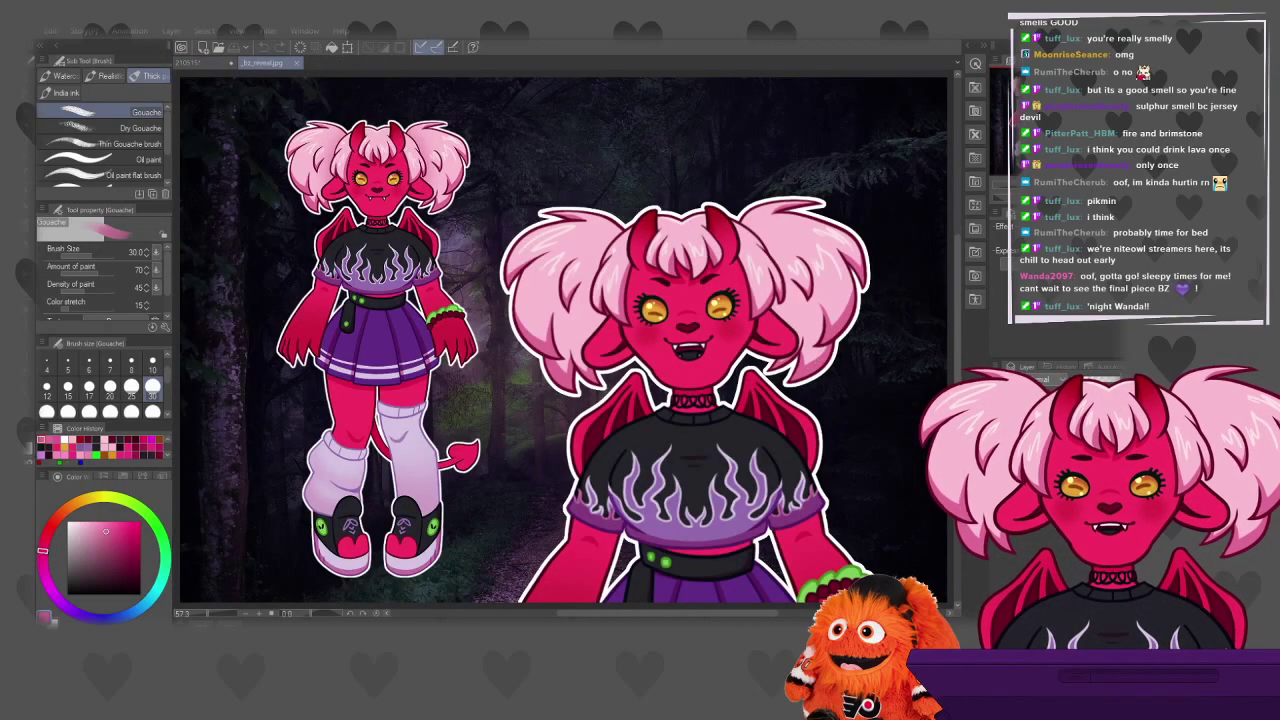
{"action": "left_click", "coordinate": [201, 63]}
{"action": "mouse_move", "coordinate": [703, 206]}
{"action": "left_mouse_down"}
{"action": "mouse_move", "coordinate": [704, 273]}
{"action": "mouse_move", "coordinate": [695, 218]}
{"action": "mouse_move", "coordinate": [692, 270]}
{"action": "mouse_move", "coordinate": [697, 215]}
{"action": "mouse_move", "coordinate": [735, 200]}
{"action": "left_mouse_up"}
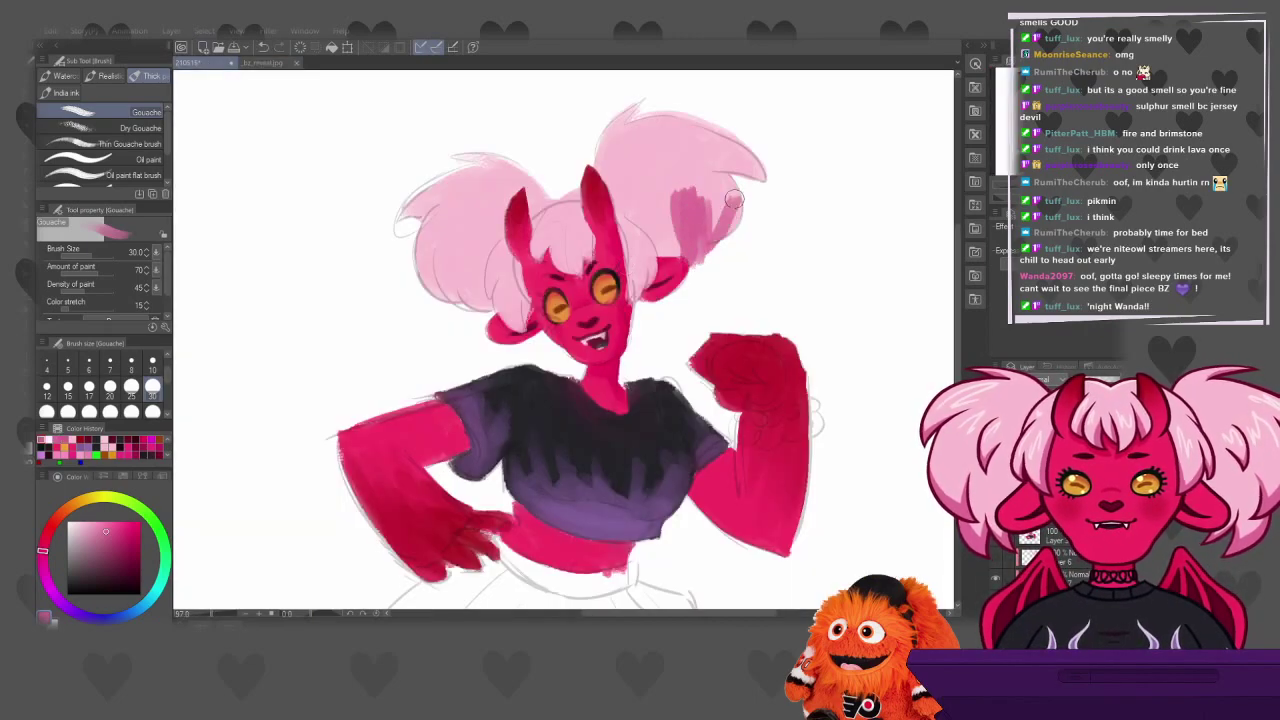
{"action": "key", "text": "ctrl+z"}
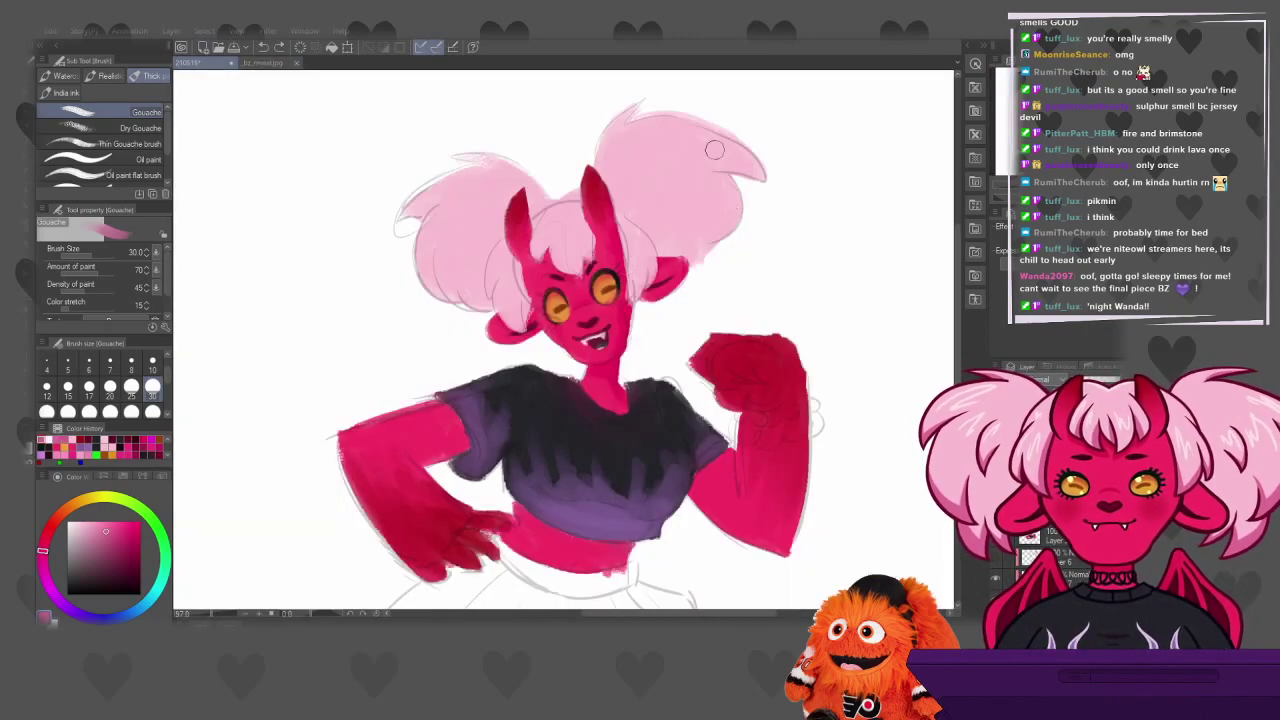
{"action": "left_click", "coordinate": [118, 530]}
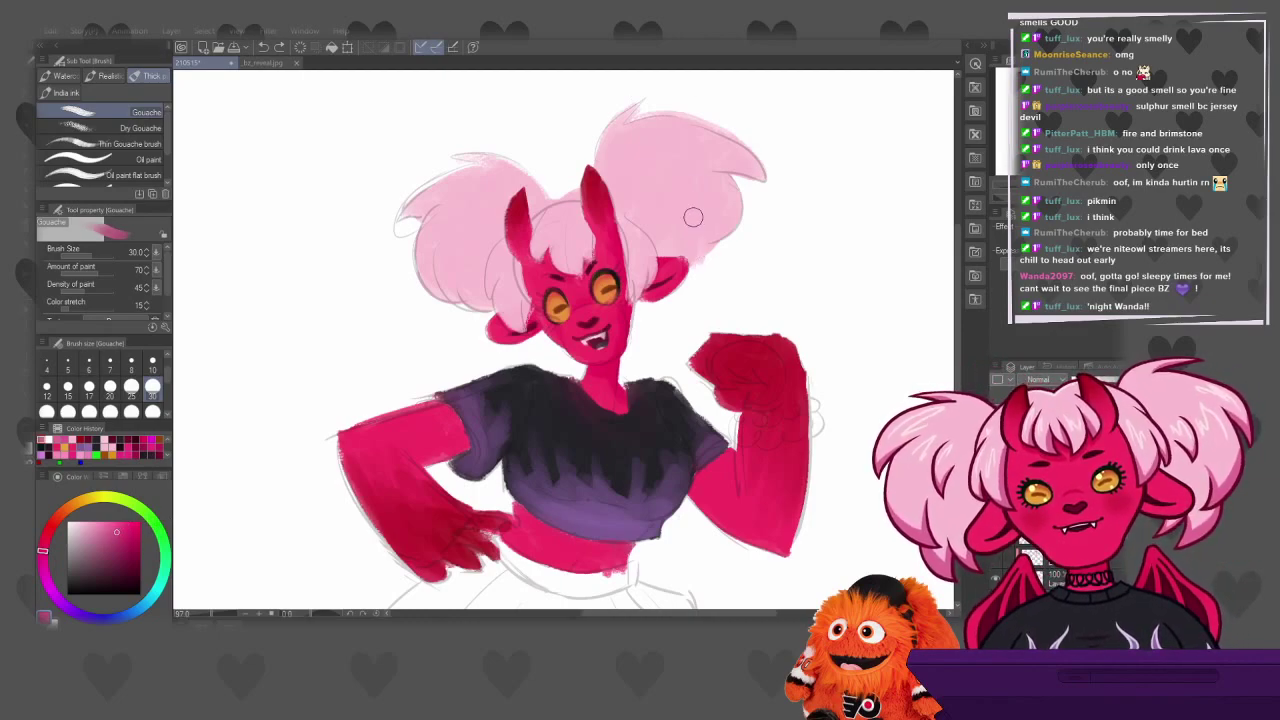
{"action": "mouse_move", "coordinate": [696, 216]}
{"action": "left_mouse_down"}
{"action": "mouse_move", "coordinate": [696, 279]}
{"action": "mouse_move", "coordinate": [744, 151]}
{"action": "mouse_move", "coordinate": [695, 236]}
{"action": "left_mouse_up"}
{"action": "key", "text": "ctrl+z"}
{"action": "mouse_move", "coordinate": [699, 191]}
{"action": "left_mouse_down"}
{"action": "mouse_move", "coordinate": [700, 259]}
{"action": "mouse_move", "coordinate": [728, 221]}
{"action": "mouse_move", "coordinate": [698, 268]}
{"action": "left_mouse_up"}
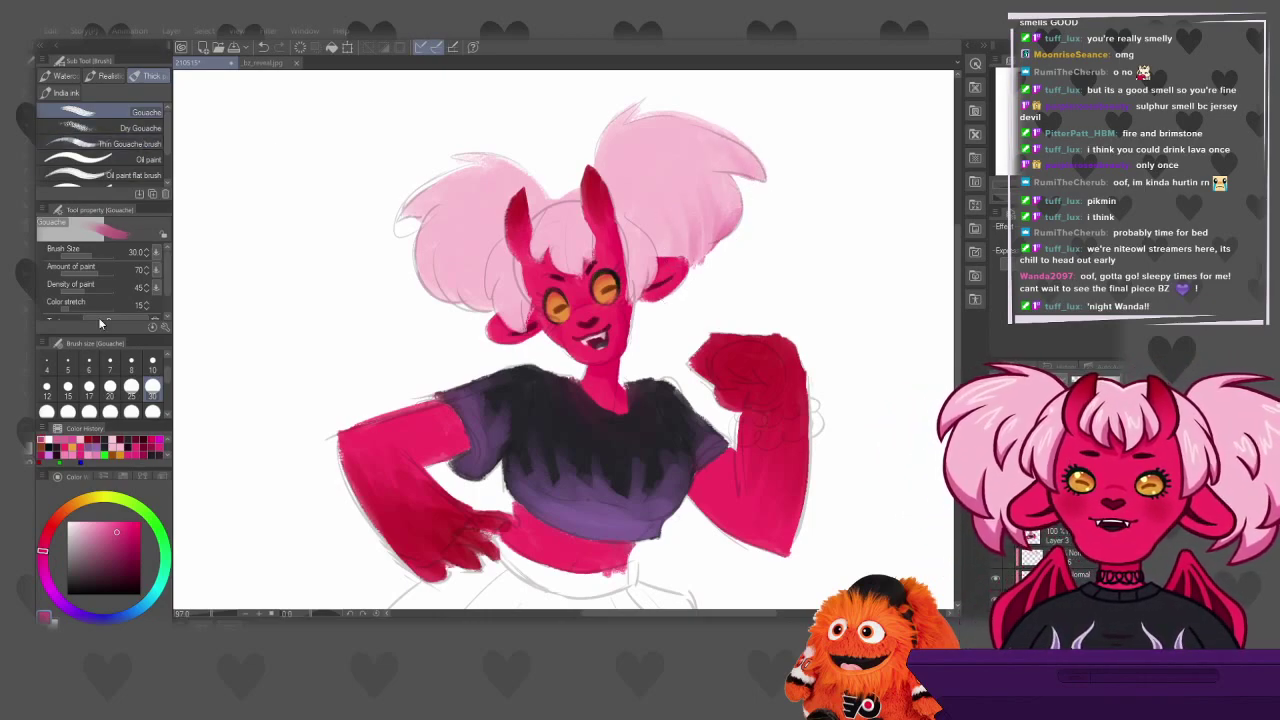
Paint deeper-pink strand shadows across the same pigtail and its pointed end with the Gouache brush at size 15
{"action": "left_click", "coordinate": [110, 387]}
{"action": "left_click", "coordinate": [152, 363]}
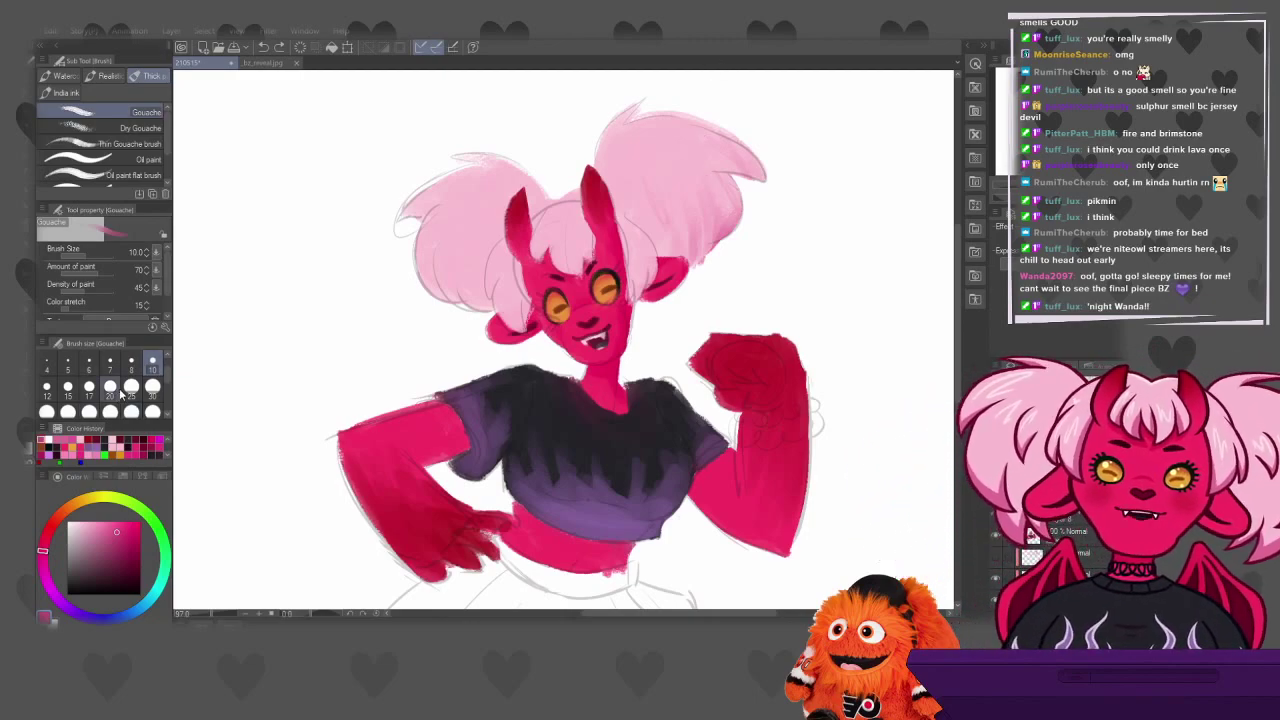
{"action": "left_click", "coordinate": [68, 386]}
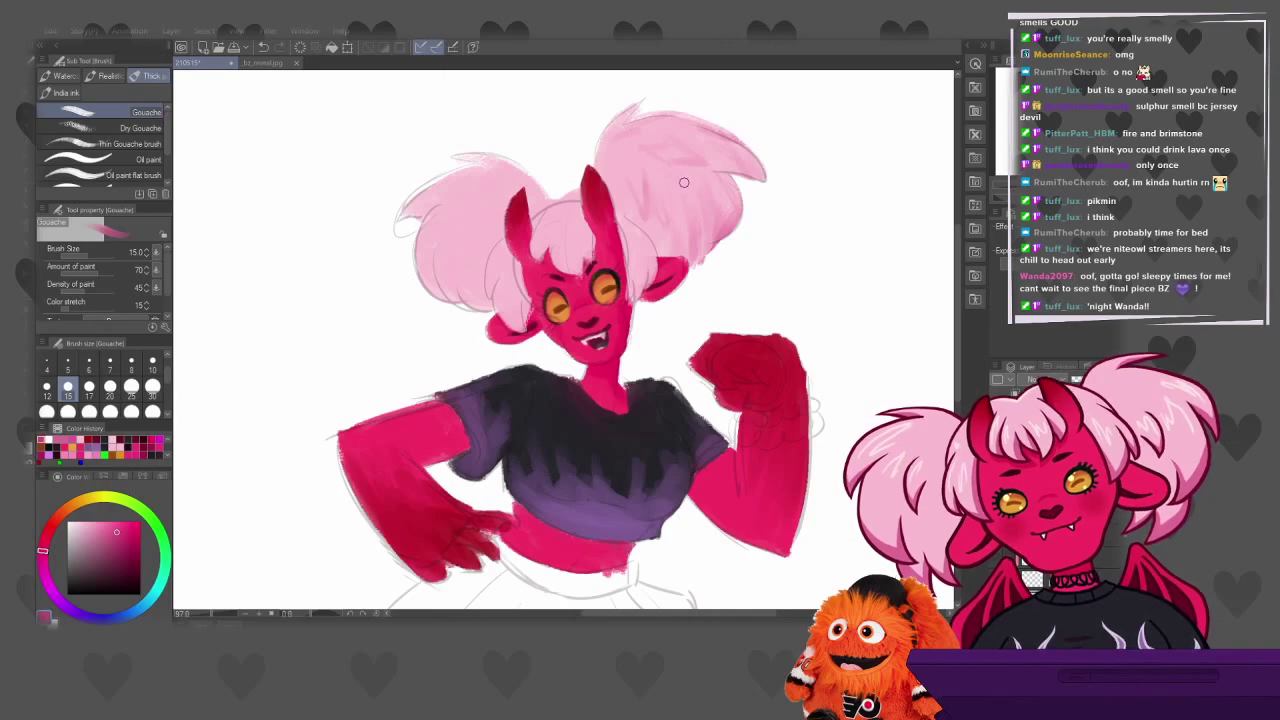
{"action": "left_click_drag", "start_coordinate": [657, 238], "coordinate": [666, 276]}
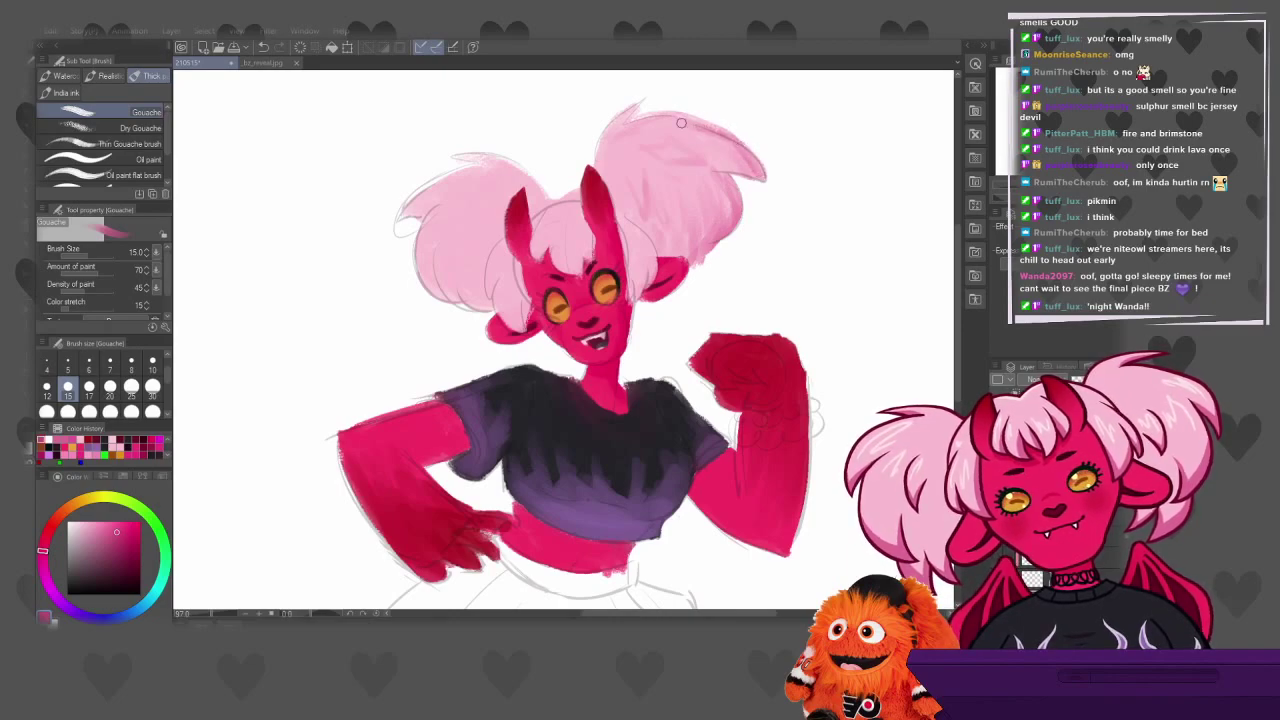
{"action": "mouse_move", "coordinate": [730, 172]}
{"action": "left_mouse_down"}
{"action": "mouse_move", "coordinate": [751, 176]}
{"action": "mouse_move", "coordinate": [743, 165]}
{"action": "left_mouse_up"}
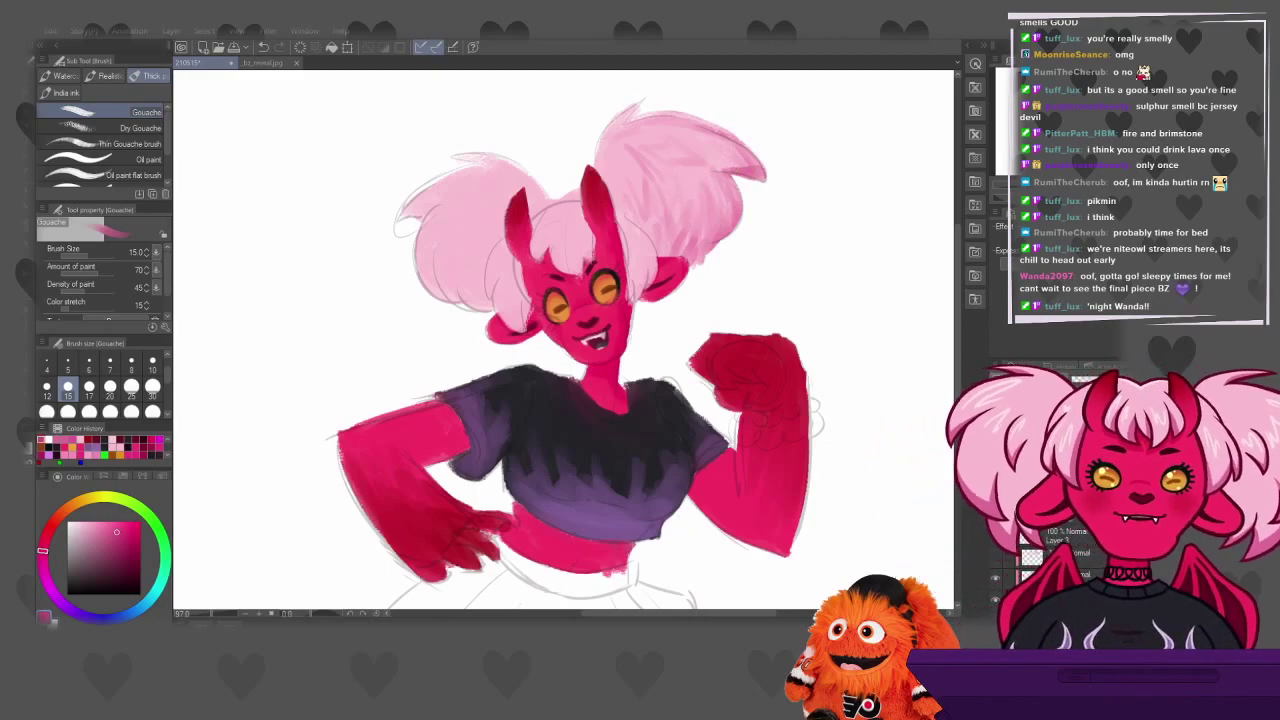
Blend the strand shadows in the pigtail above the raised fist with the Gouache blender at size 50
{"action": "scroll", "coordinate": [136, 165], "scroll_direction": "down", "scroll_amount": 2}
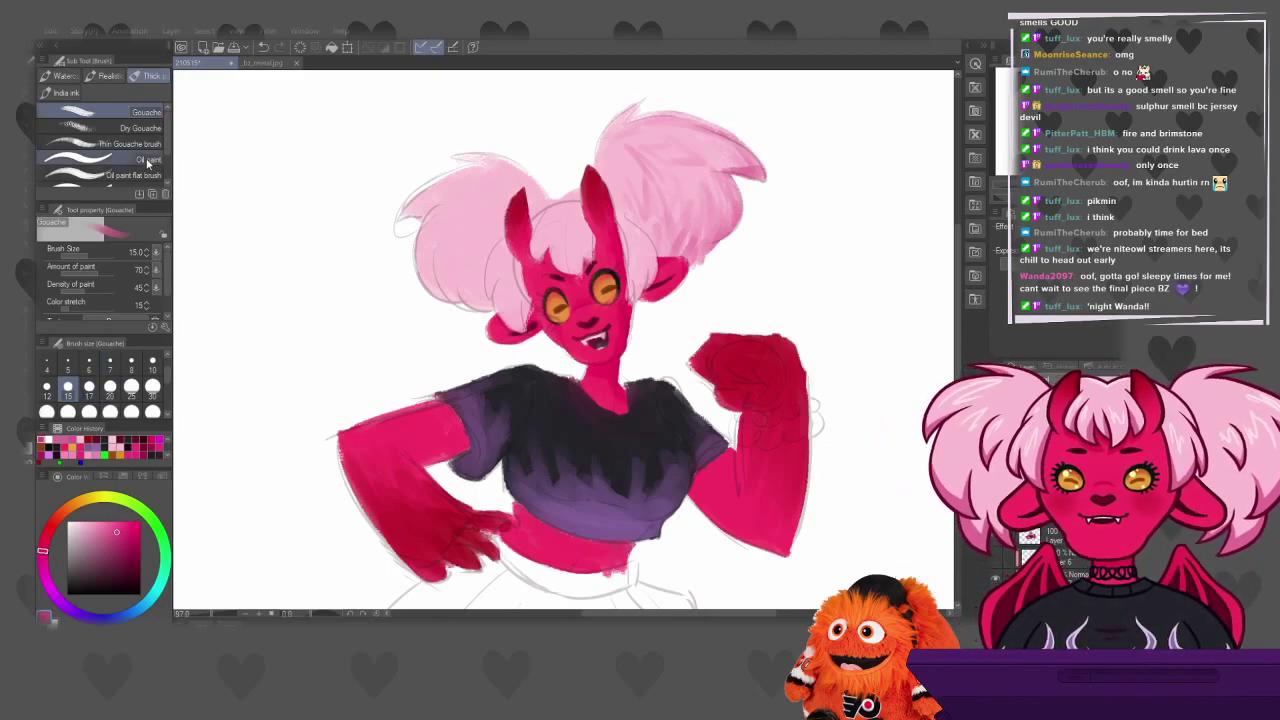
{"action": "left_click", "coordinate": [132, 182]}
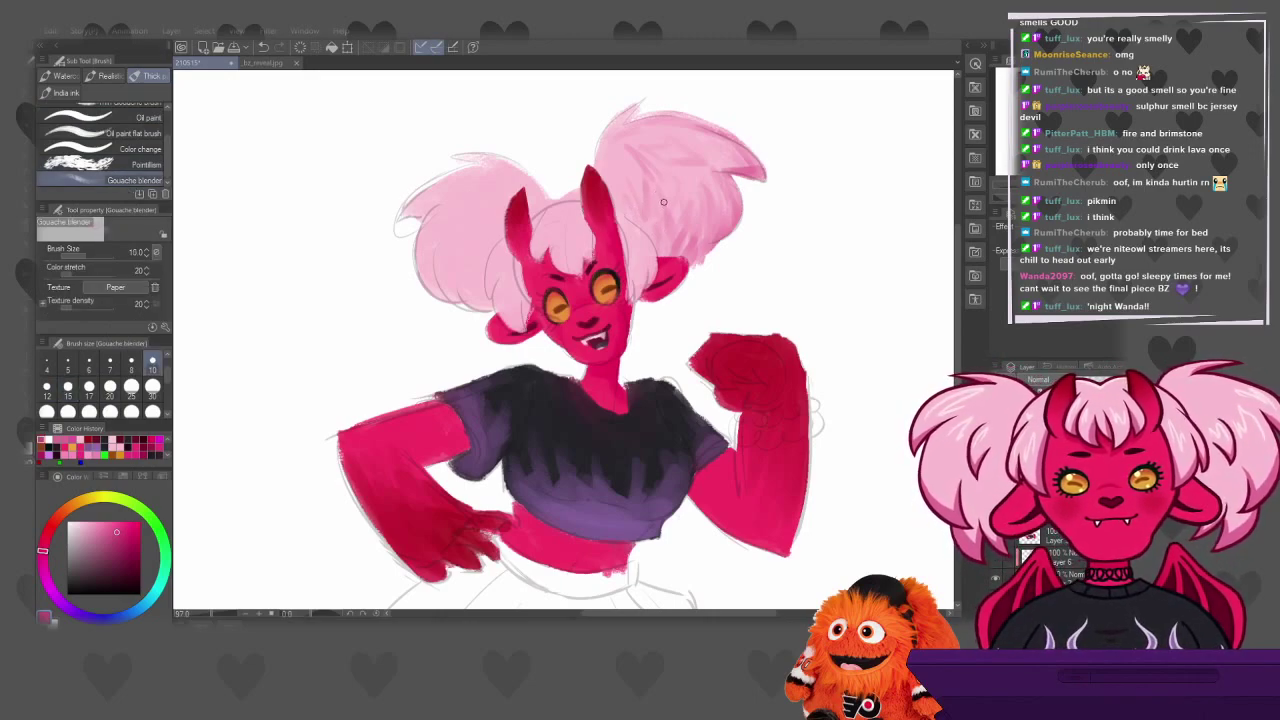
{"action": "left_click", "coordinate": [131, 386]}
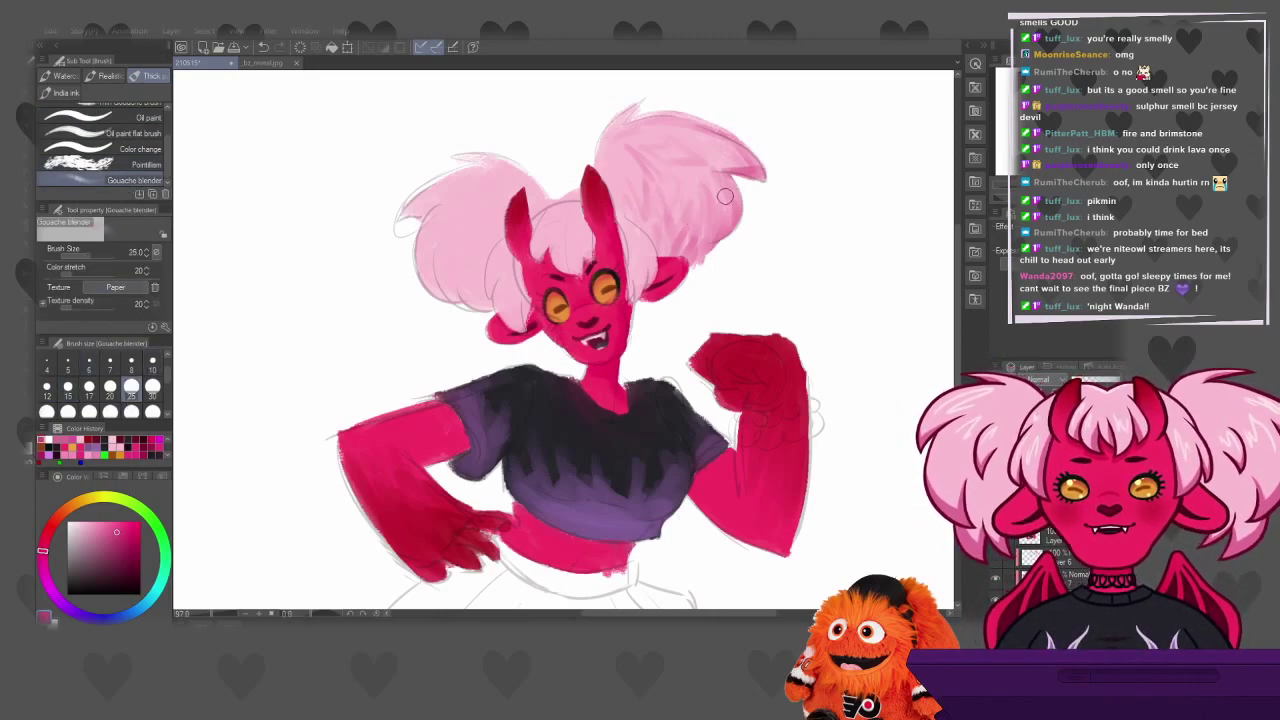
{"action": "left_click", "coordinate": [68, 411]}
{"action": "mouse_move", "coordinate": [666, 215]}
{"action": "left_mouse_down"}
{"action": "mouse_move", "coordinate": [677, 197]}
{"action": "mouse_move", "coordinate": [656, 180]}
{"action": "mouse_move", "coordinate": [666, 209]}
{"action": "mouse_move", "coordinate": [700, 215]}
{"action": "left_mouse_up"}
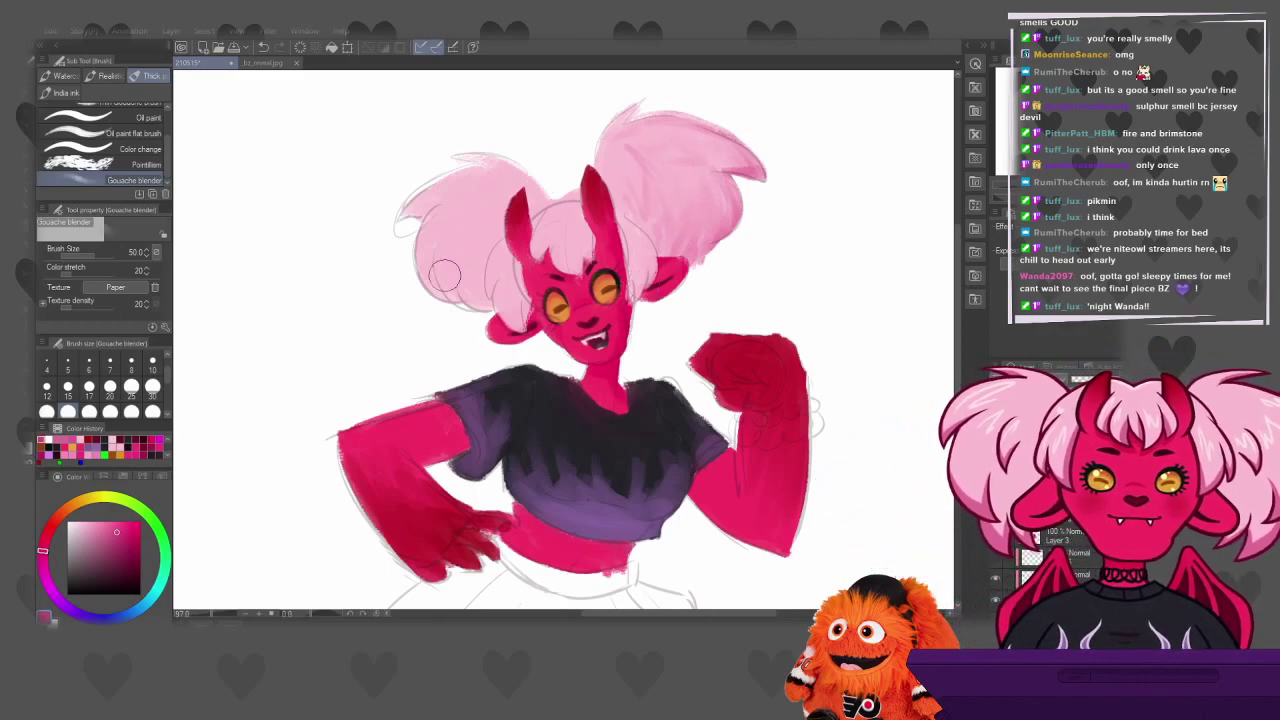
Sample the light pink and the tip's deeper pink from the same pigtail and repaint its inner strands with the Gouache brush at size 15
{"action": "left_click", "coordinate": [637, 166], "text": "alt"}
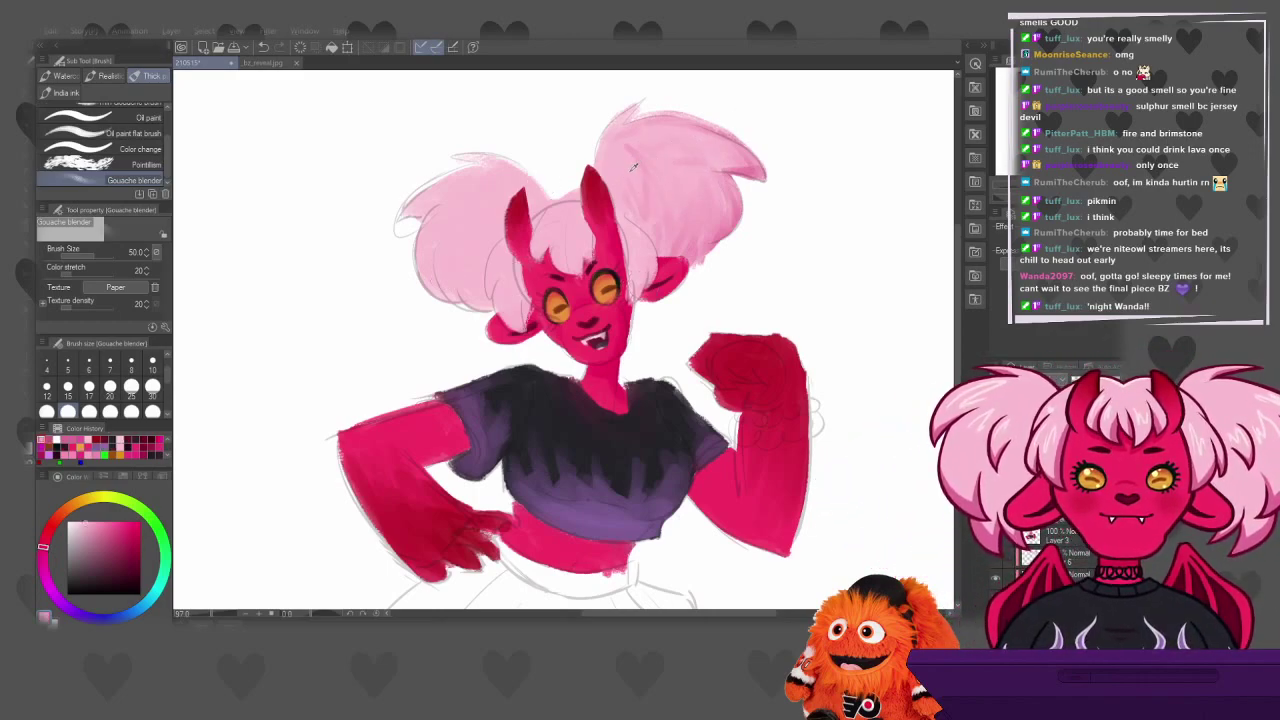
{"action": "scroll", "coordinate": [117, 148], "scroll_direction": "up", "scroll_amount": 3}
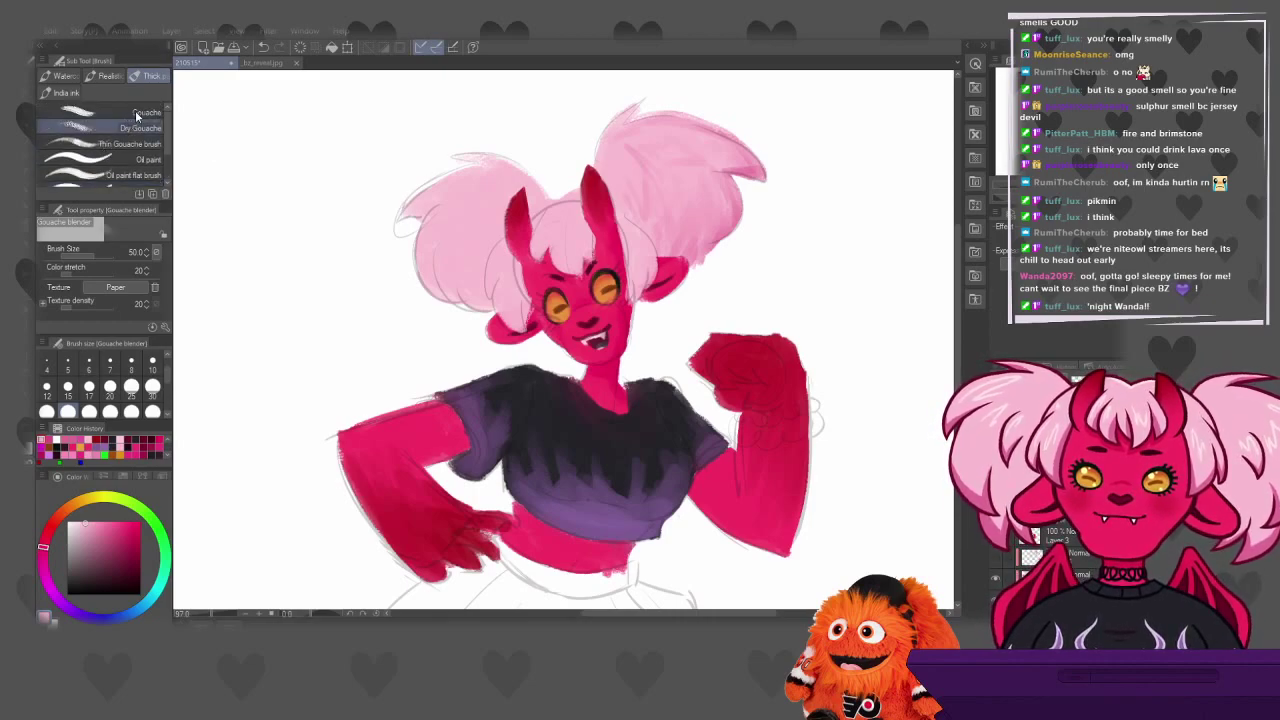
{"action": "left_click", "coordinate": [137, 118]}
{"action": "left_click", "coordinate": [137, 114]}
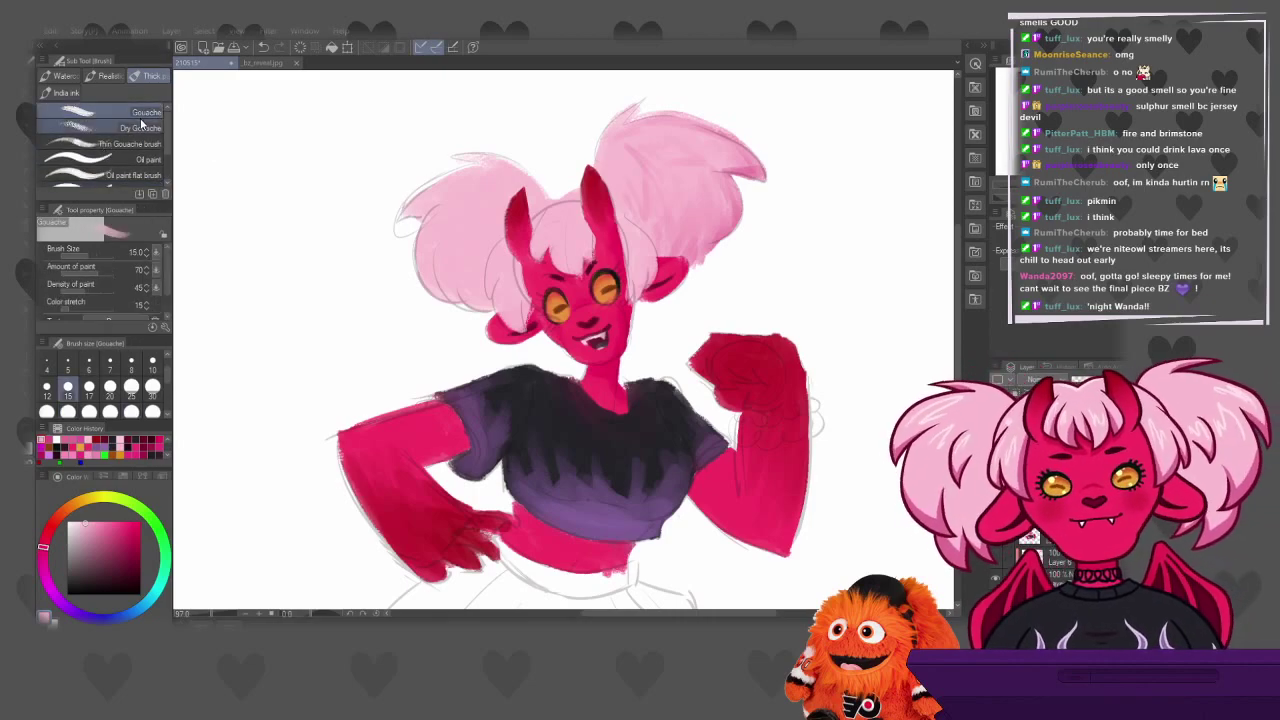
{"action": "left_click_drag", "start_coordinate": [680, 152], "coordinate": [706, 194]}
{"action": "left_click_drag", "start_coordinate": [679, 150], "coordinate": [711, 194]}
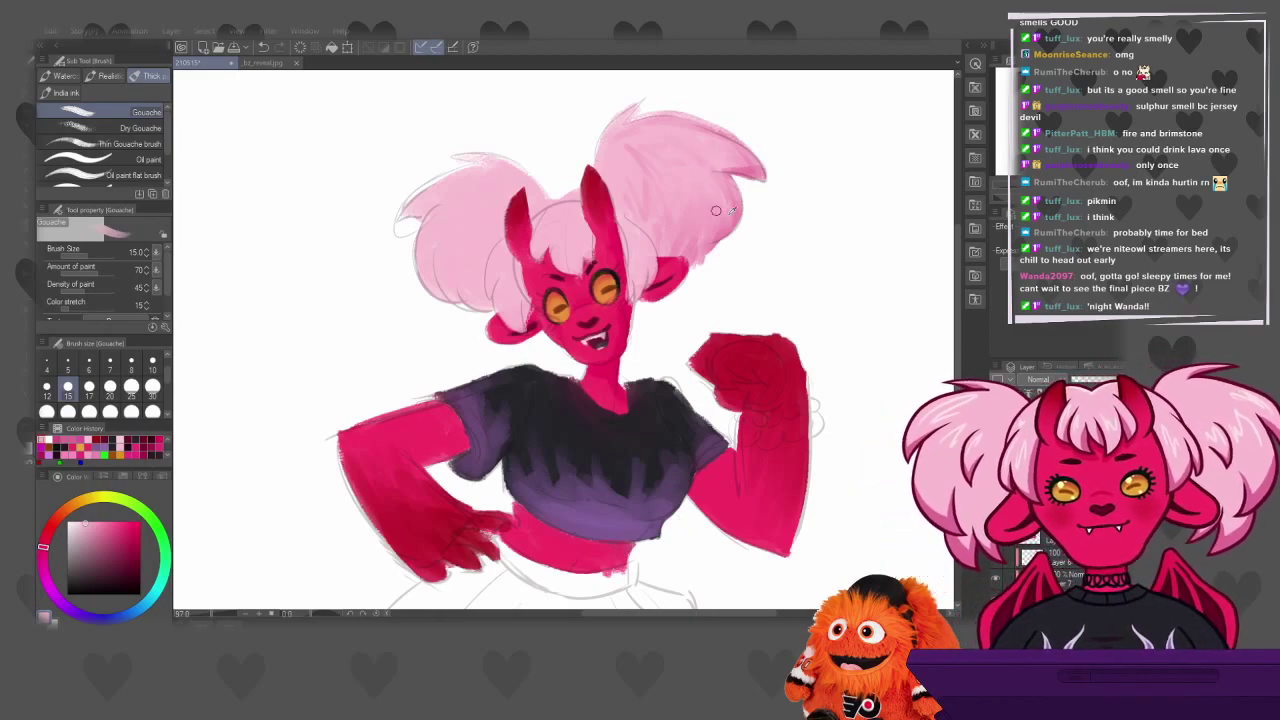
{"action": "left_click", "coordinate": [748, 167], "text": "alt"}
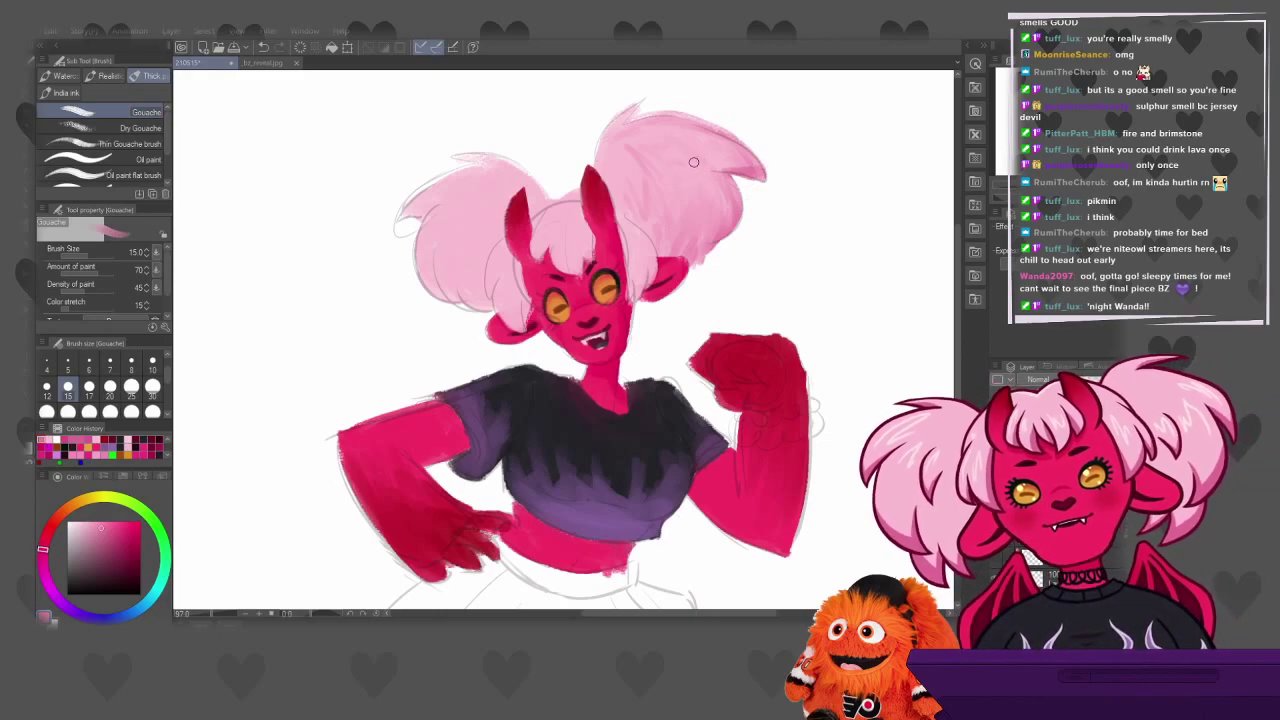
{"action": "mouse_move", "coordinate": [676, 147]}
{"action": "left_mouse_down"}
{"action": "mouse_move", "coordinate": [703, 199]}
{"action": "mouse_move", "coordinate": [690, 162]}
{"action": "mouse_move", "coordinate": [675, 170]}
{"action": "mouse_move", "coordinate": [701, 191]}
{"action": "mouse_move", "coordinate": [679, 174]}
{"action": "mouse_move", "coordinate": [697, 166]}
{"action": "mouse_move", "coordinate": [670, 169]}
{"action": "mouse_move", "coordinate": [705, 207]}
{"action": "mouse_move", "coordinate": [674, 214]}
{"action": "left_mouse_up"}
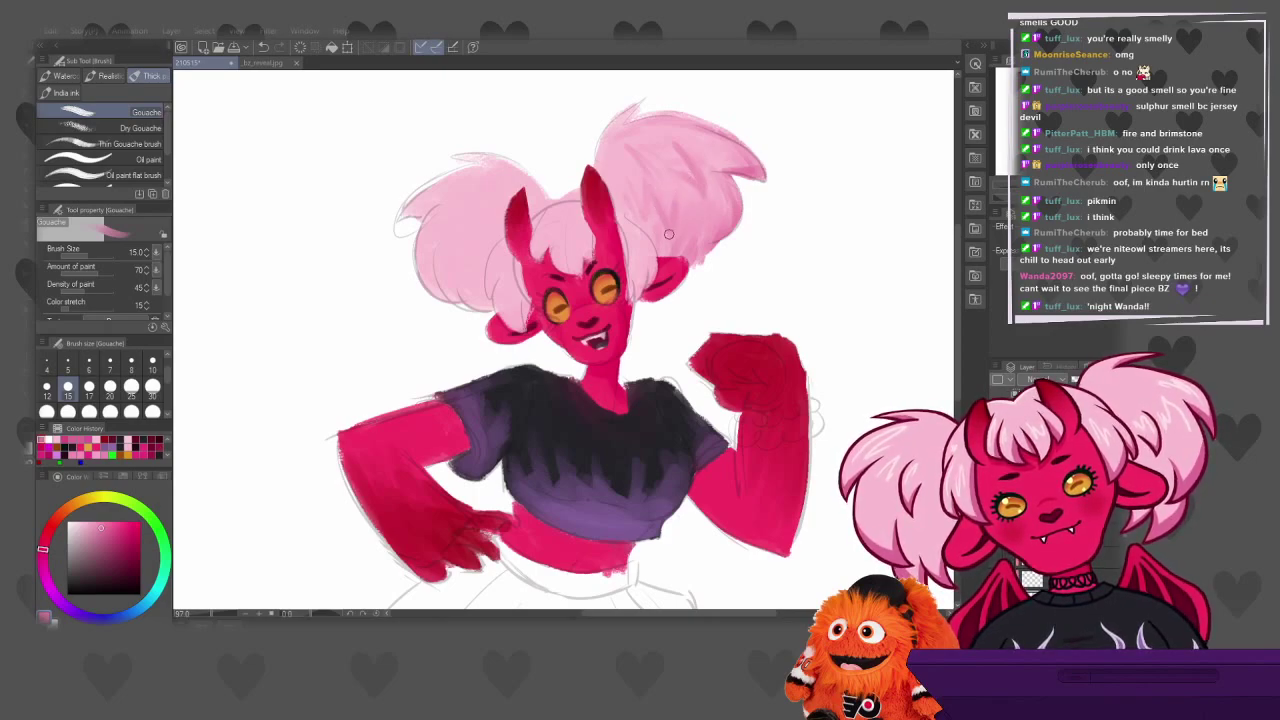
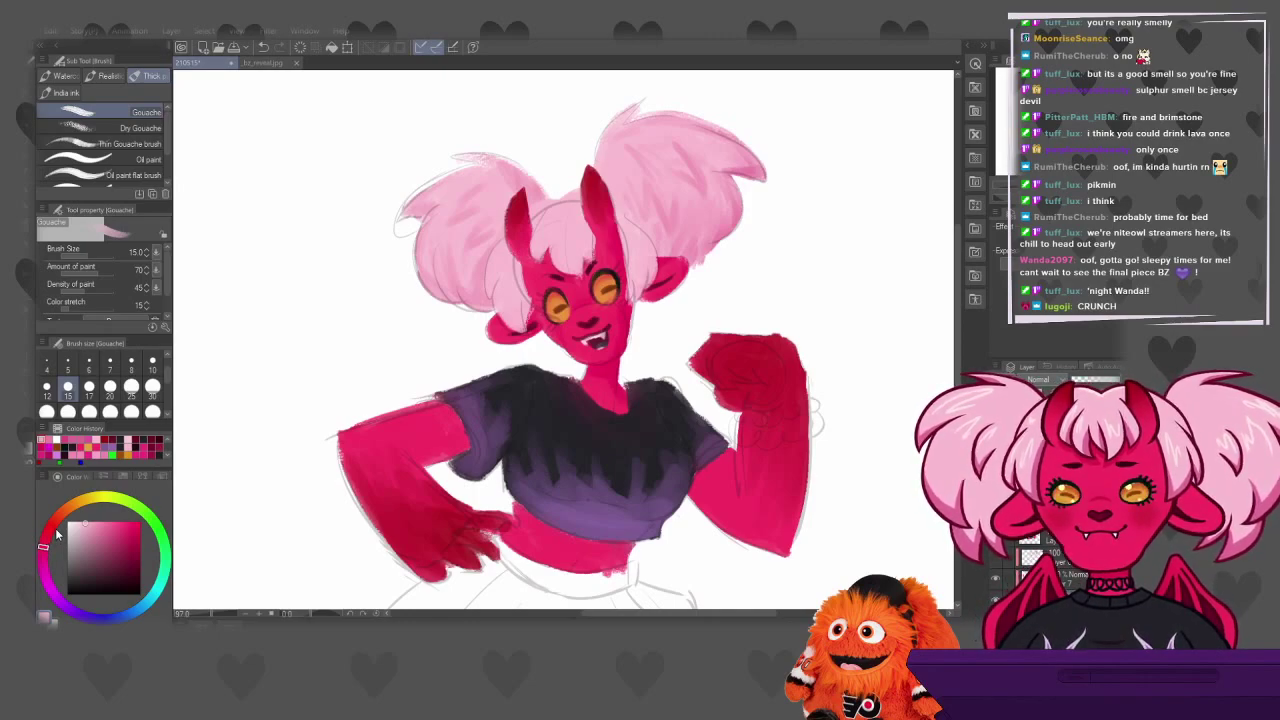
{"action": "left_click", "coordinate": [57, 517]}
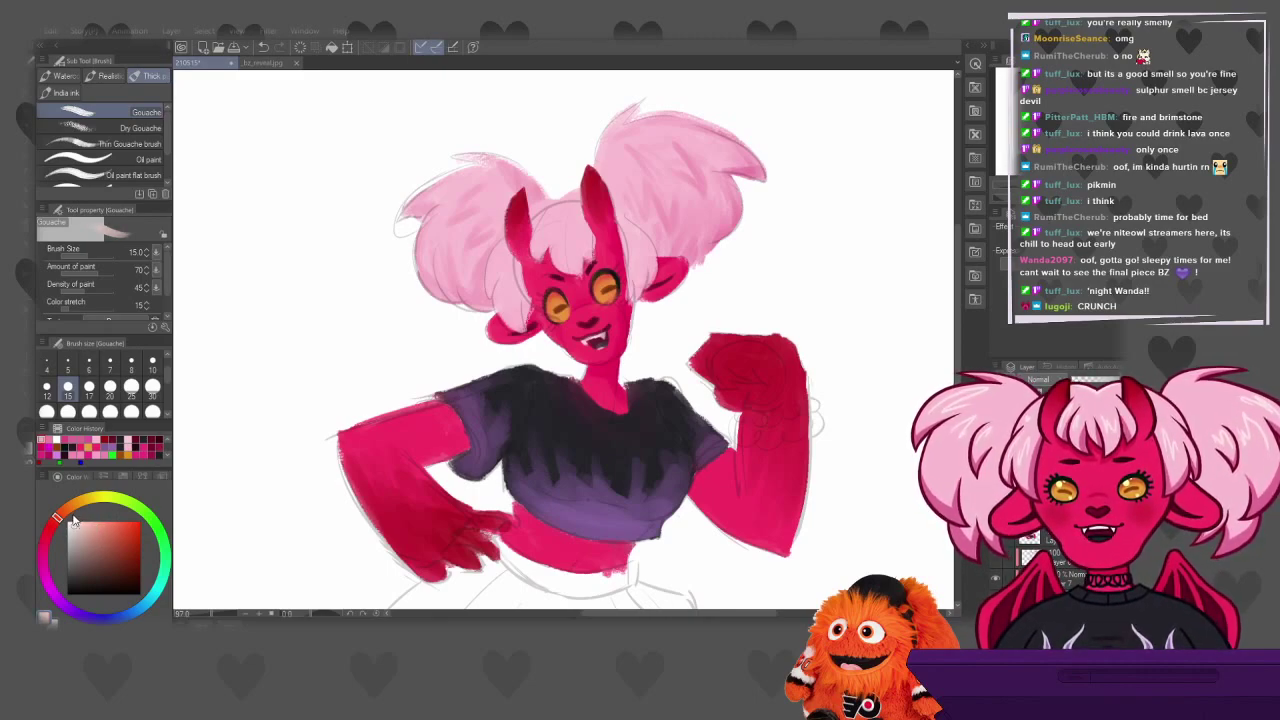
{"action": "left_click", "coordinate": [68, 514]}
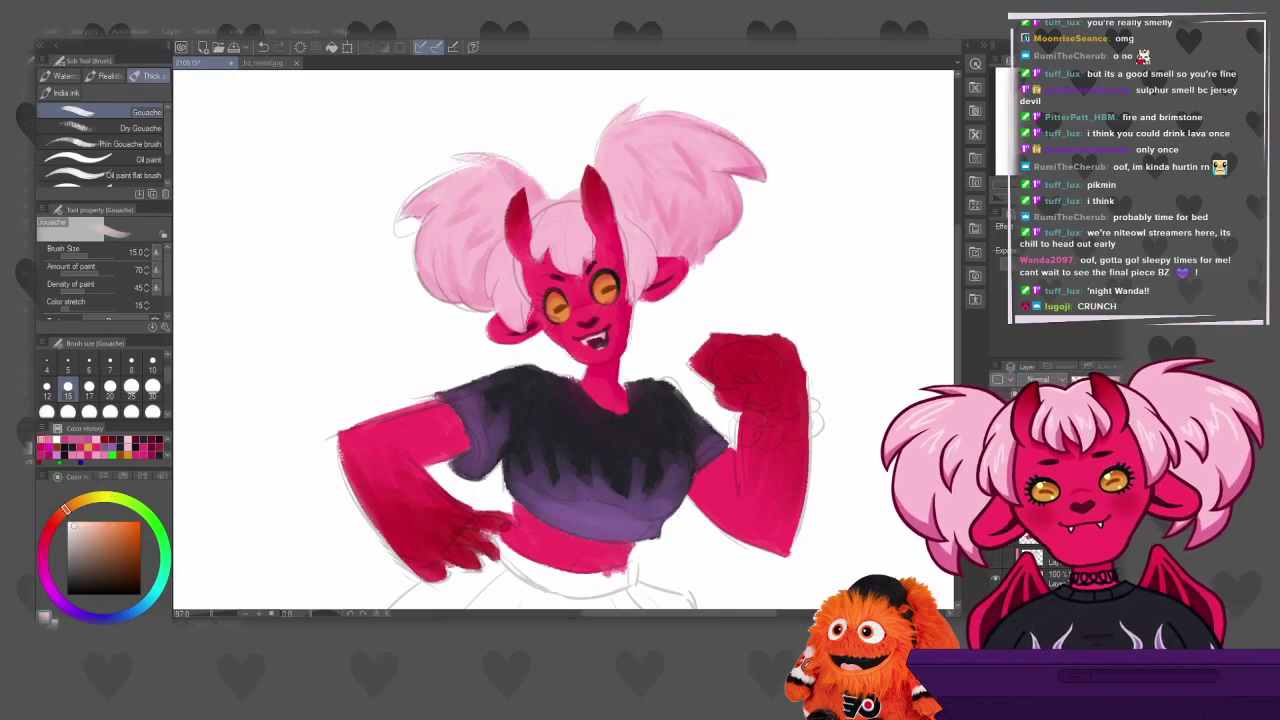
{"action": "left_click_drag", "start_coordinate": [472, 176], "coordinate": [464, 187]}
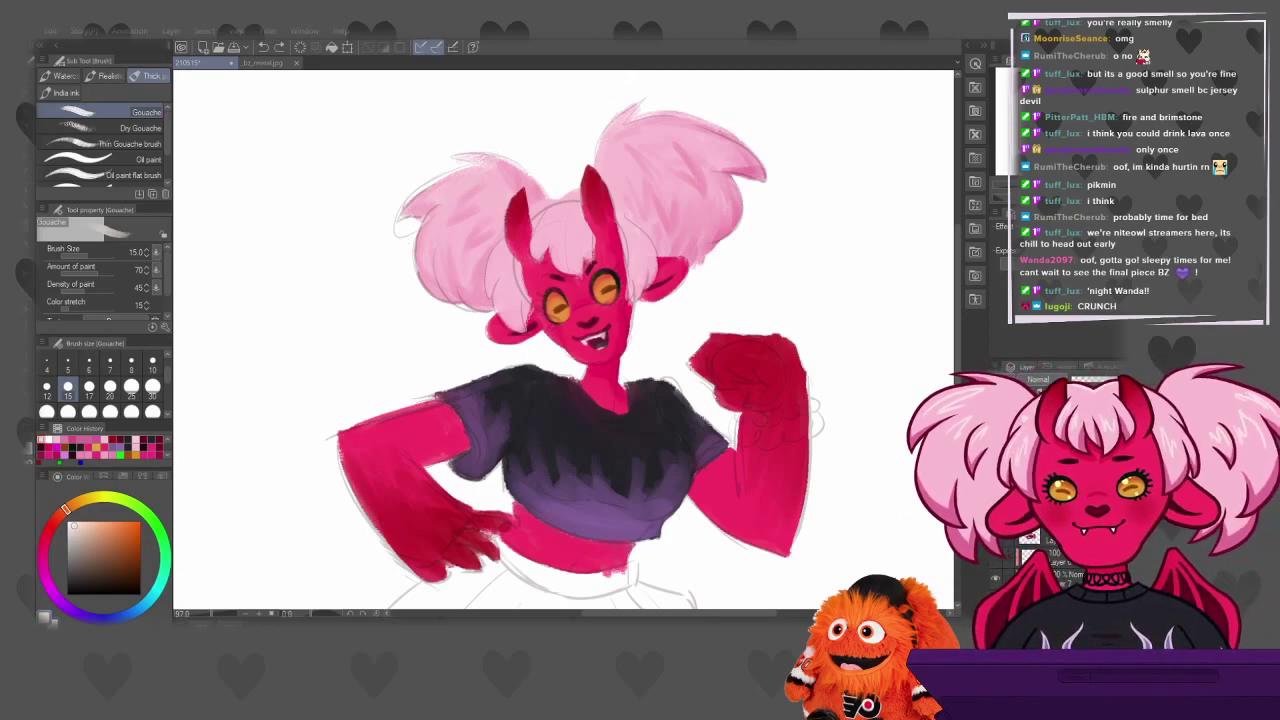
Sample a hair pink, make it paler and warmer, and paint thin strand highlights in both pigtails with the Gouache brush at size 8
{"action": "left_click", "coordinate": [583, 240], "text": "alt"}
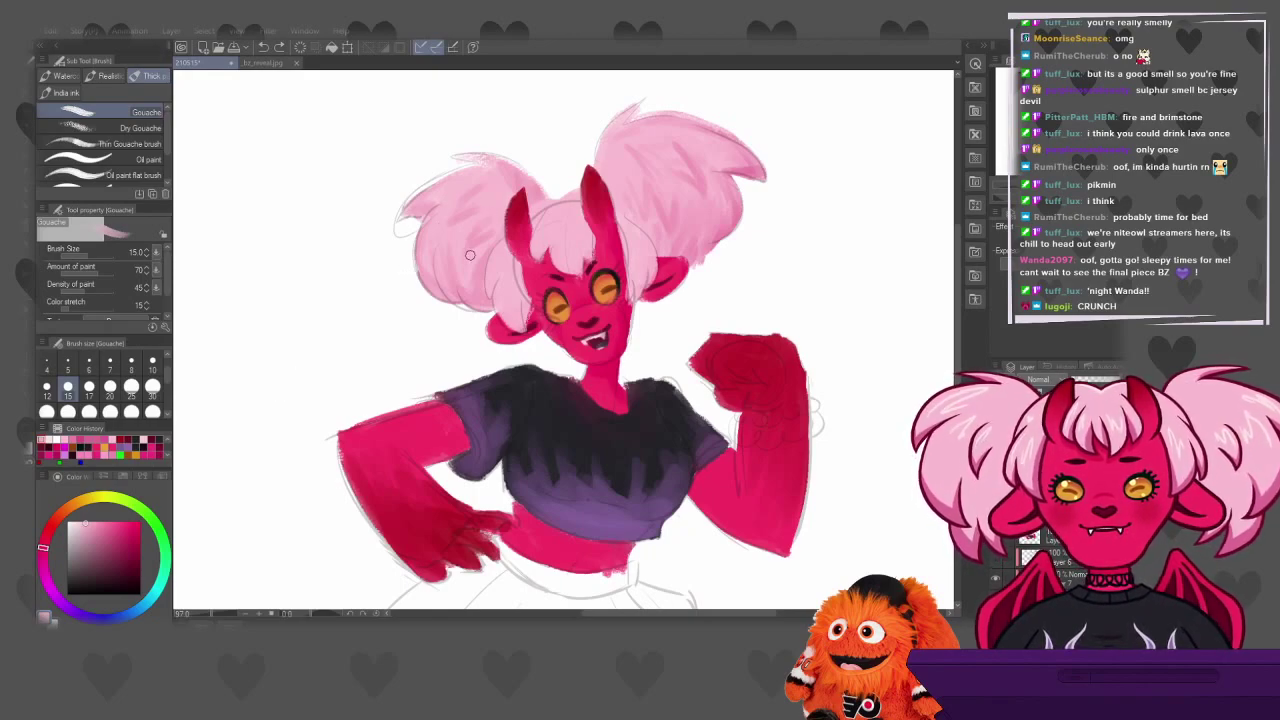
{"action": "left_click_drag", "start_coordinate": [79, 522], "coordinate": [77, 522]}
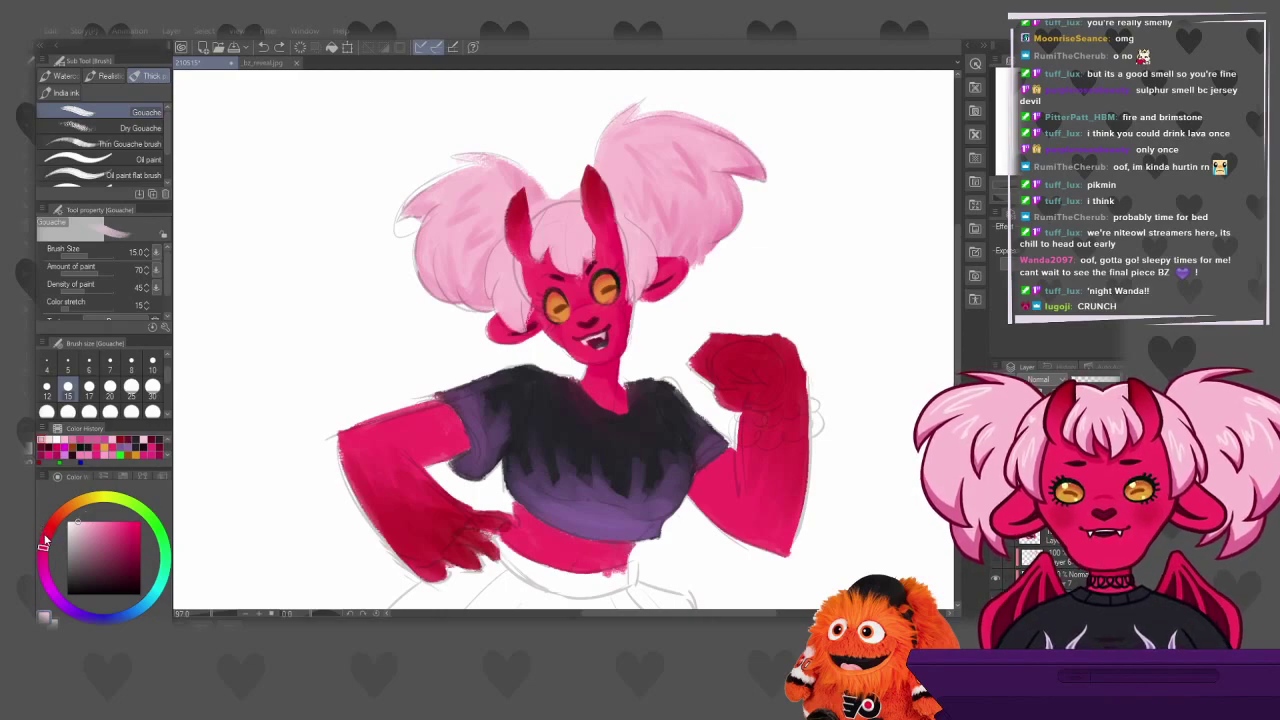
{"action": "left_click", "coordinate": [48, 531]}
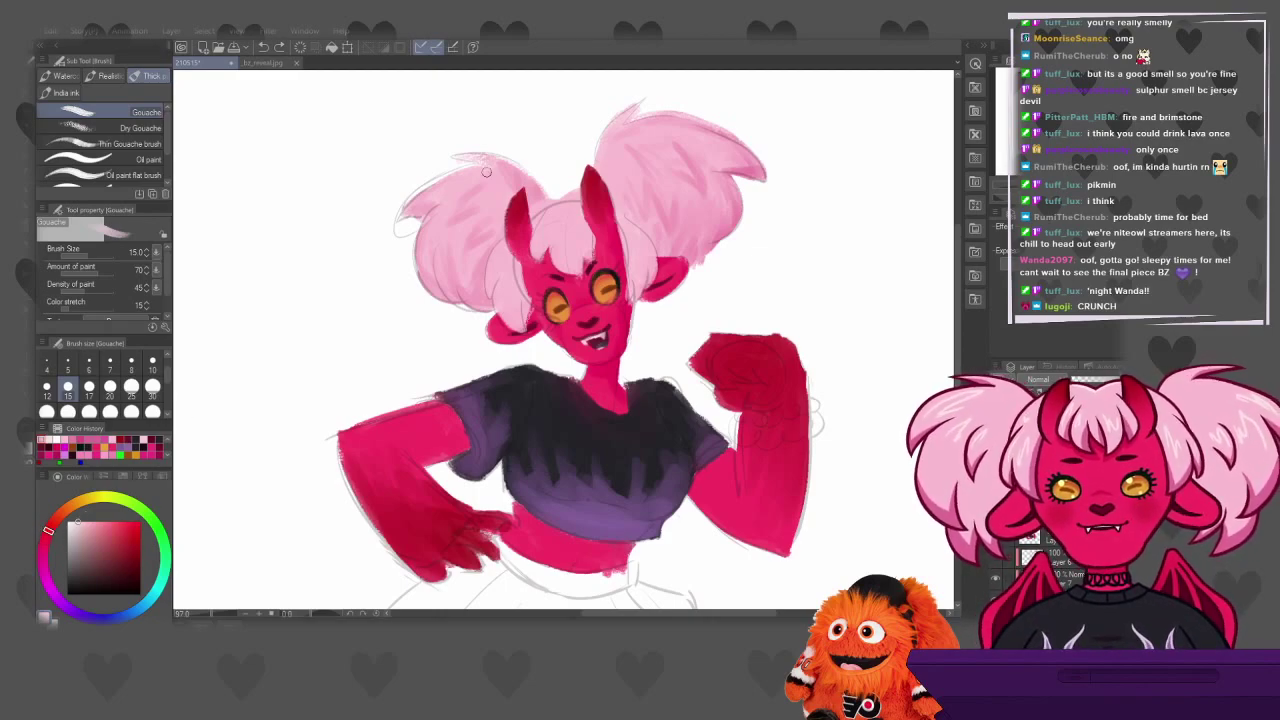
{"action": "mouse_move", "coordinate": [466, 176]}
{"action": "left_mouse_down"}
{"action": "mouse_move", "coordinate": [450, 210]}
{"action": "mouse_move", "coordinate": [460, 241]}
{"action": "mouse_move", "coordinate": [501, 229]}
{"action": "mouse_move", "coordinate": [482, 284]}
{"action": "left_mouse_up"}
{"action": "key", "text": "ctrl+z"}
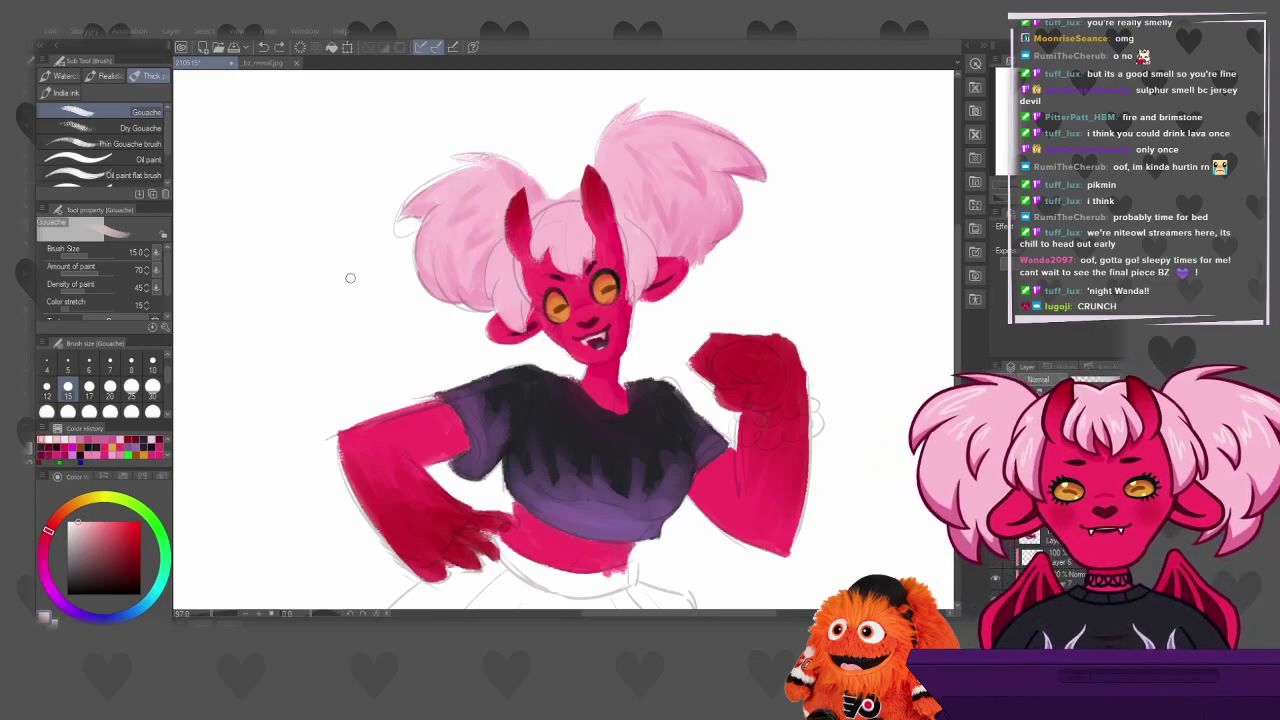
{"action": "left_click", "coordinate": [132, 366]}
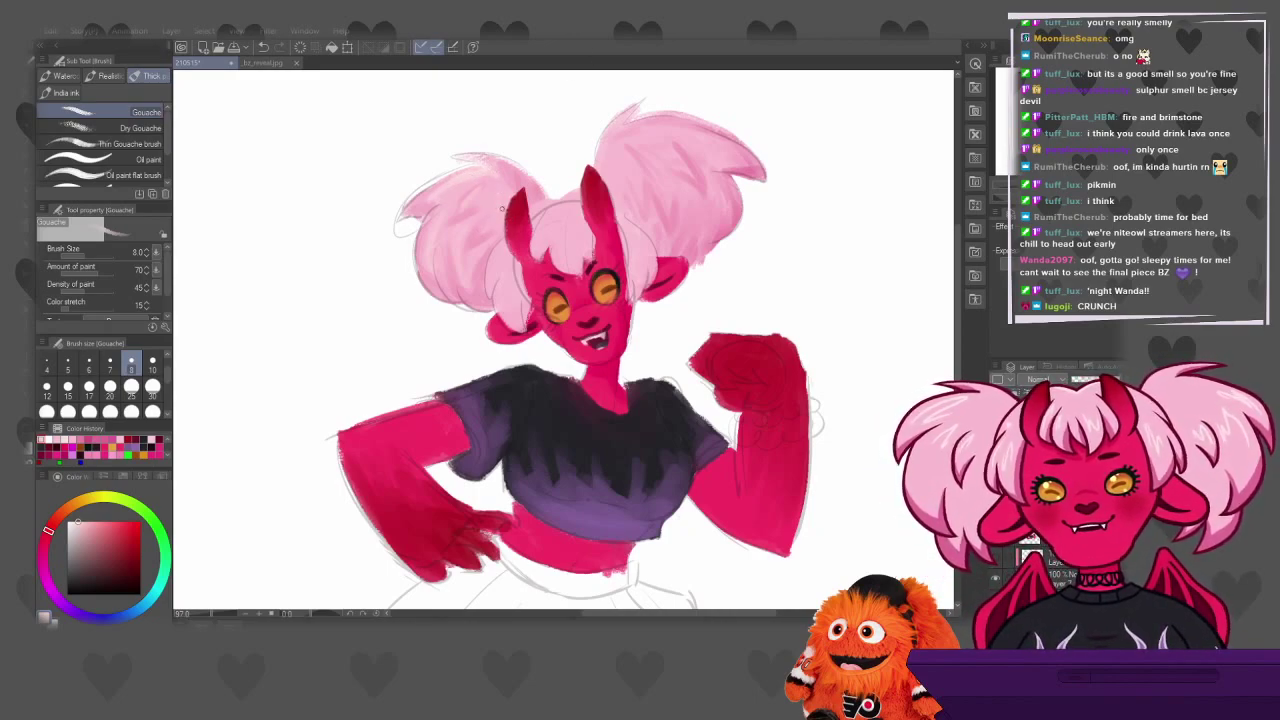
{"action": "key", "text": "ctrl+z"}
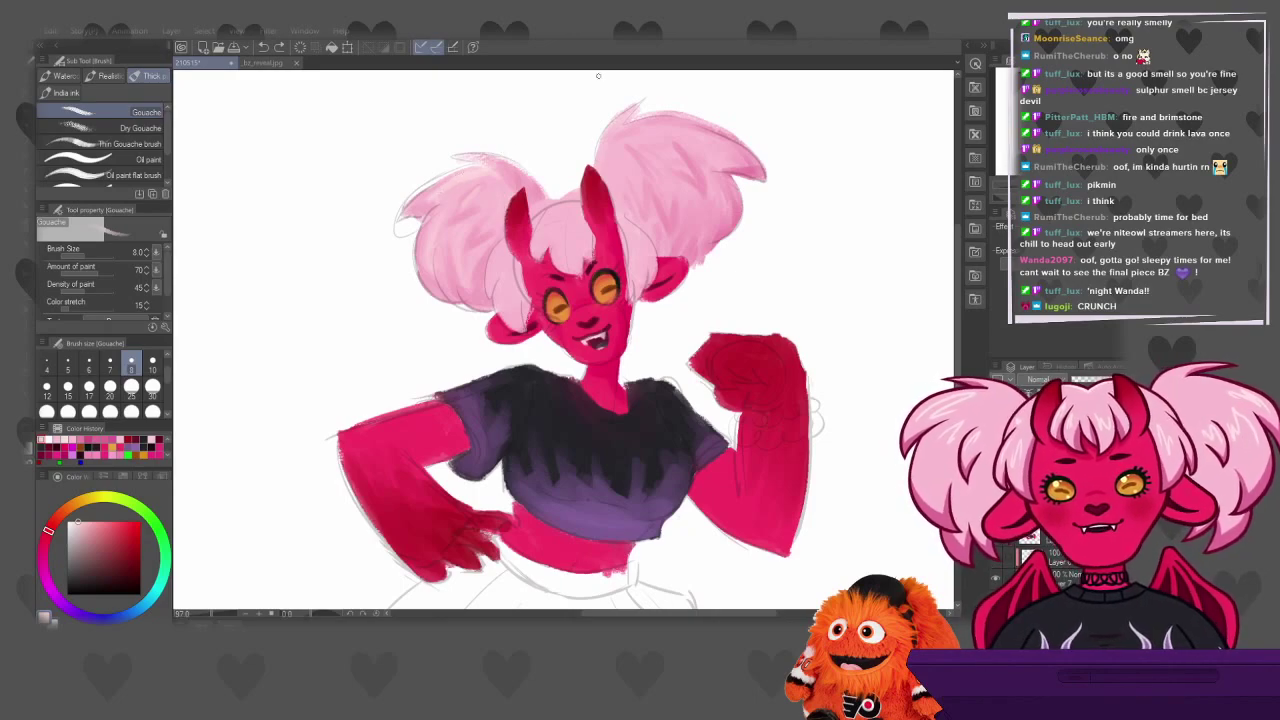
{"action": "left_click_drag", "start_coordinate": [489, 219], "coordinate": [478, 231]}
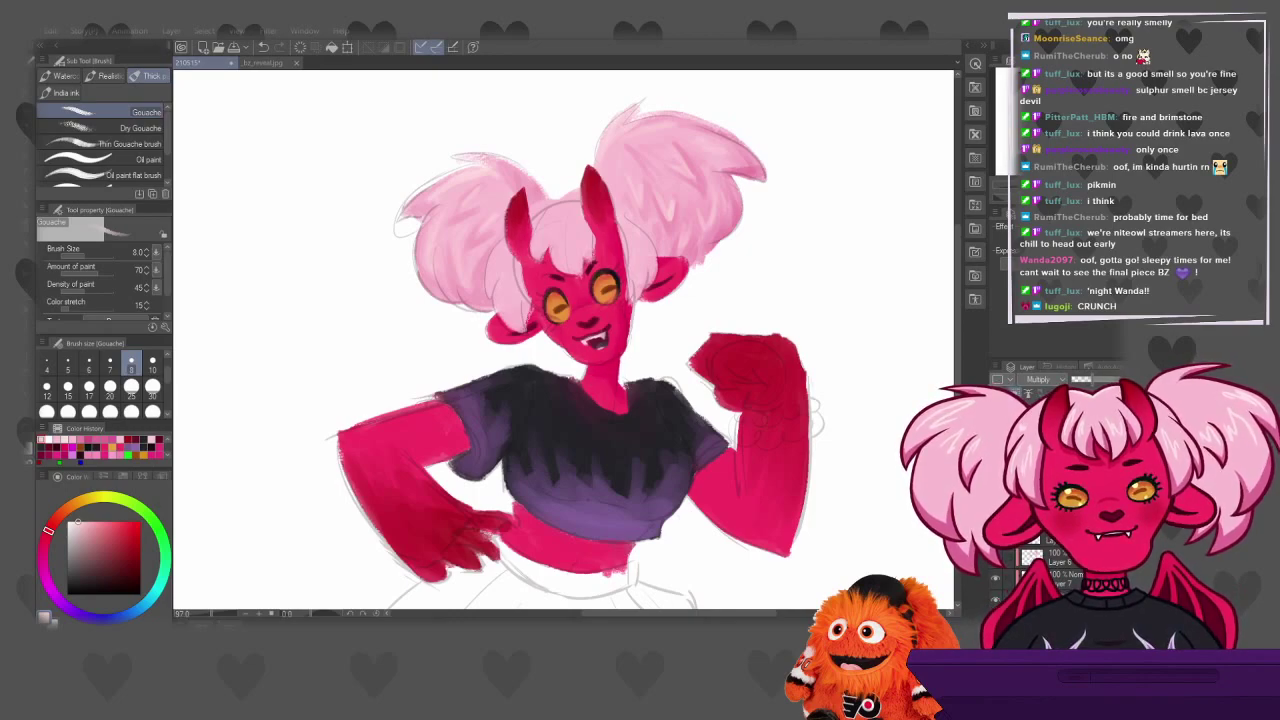
Toggle the facial-detail and ear-shading layers off and on to check what each one contains
{"action": "key", "text": "ctrl+z"}
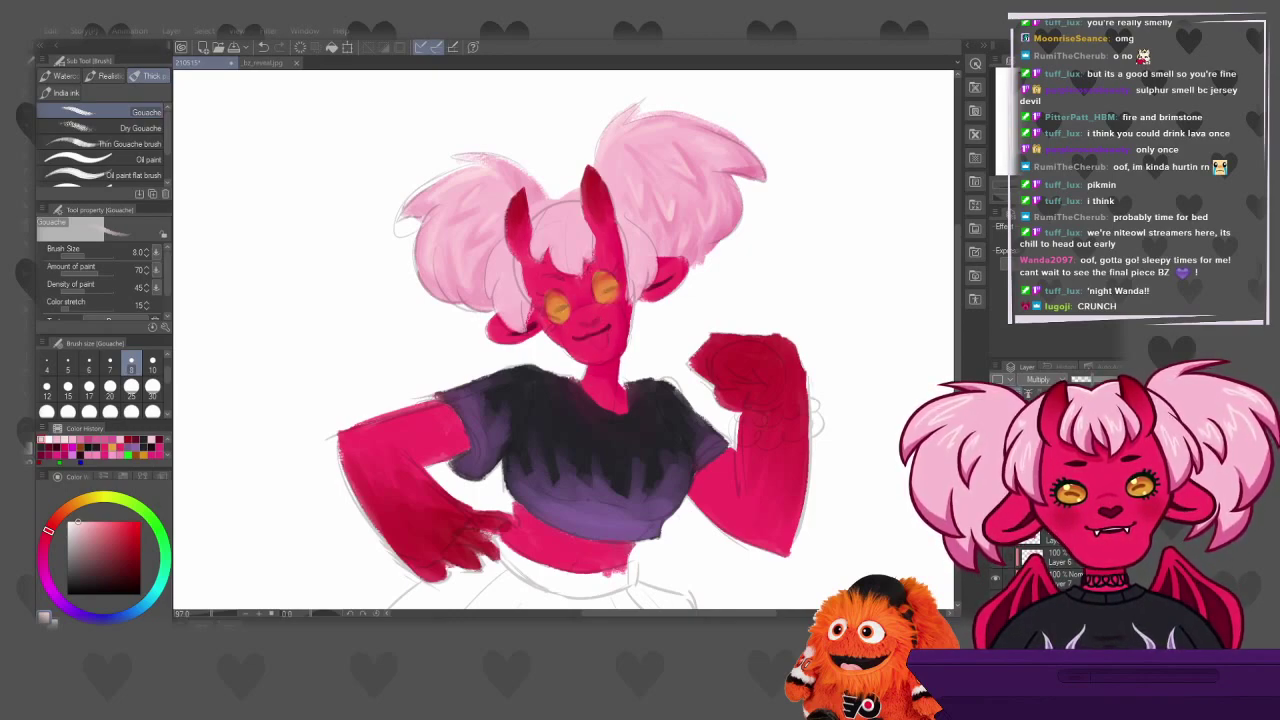
{"action": "key", "text": "ctrl+y"}
{"action": "key", "text": "ctrl+z"}
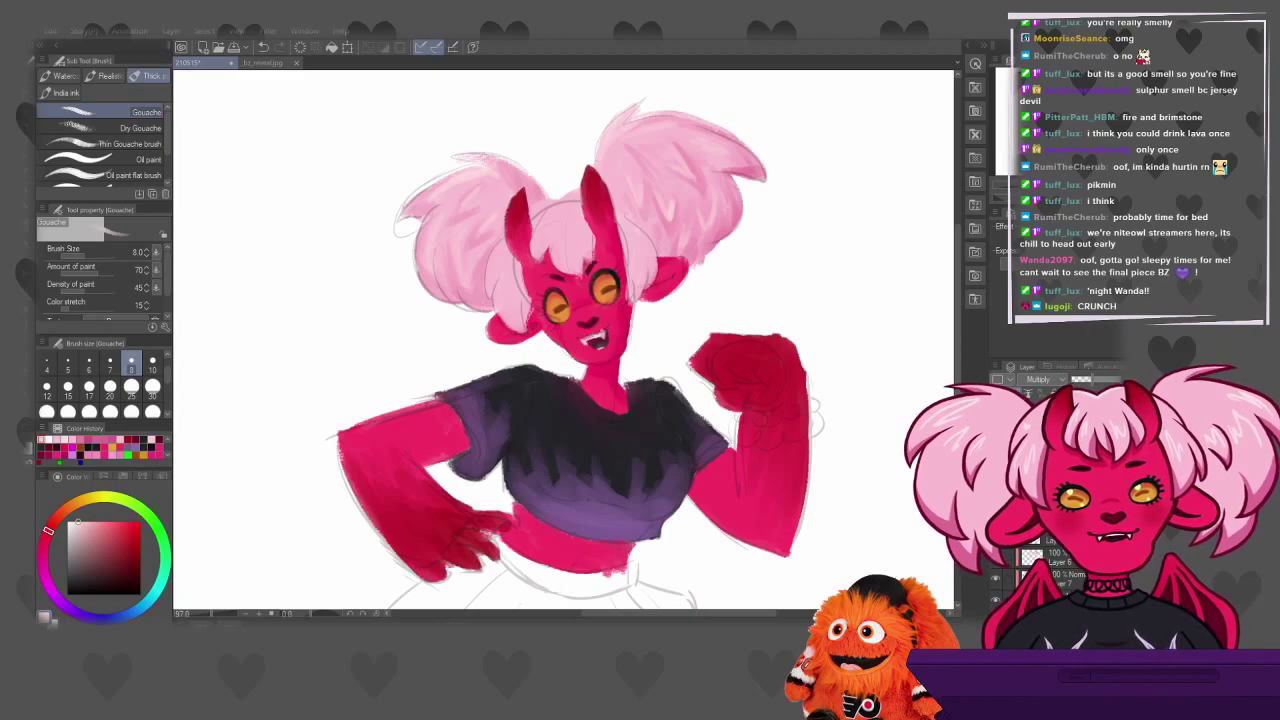
{"action": "key", "text": "ctrl+y"}
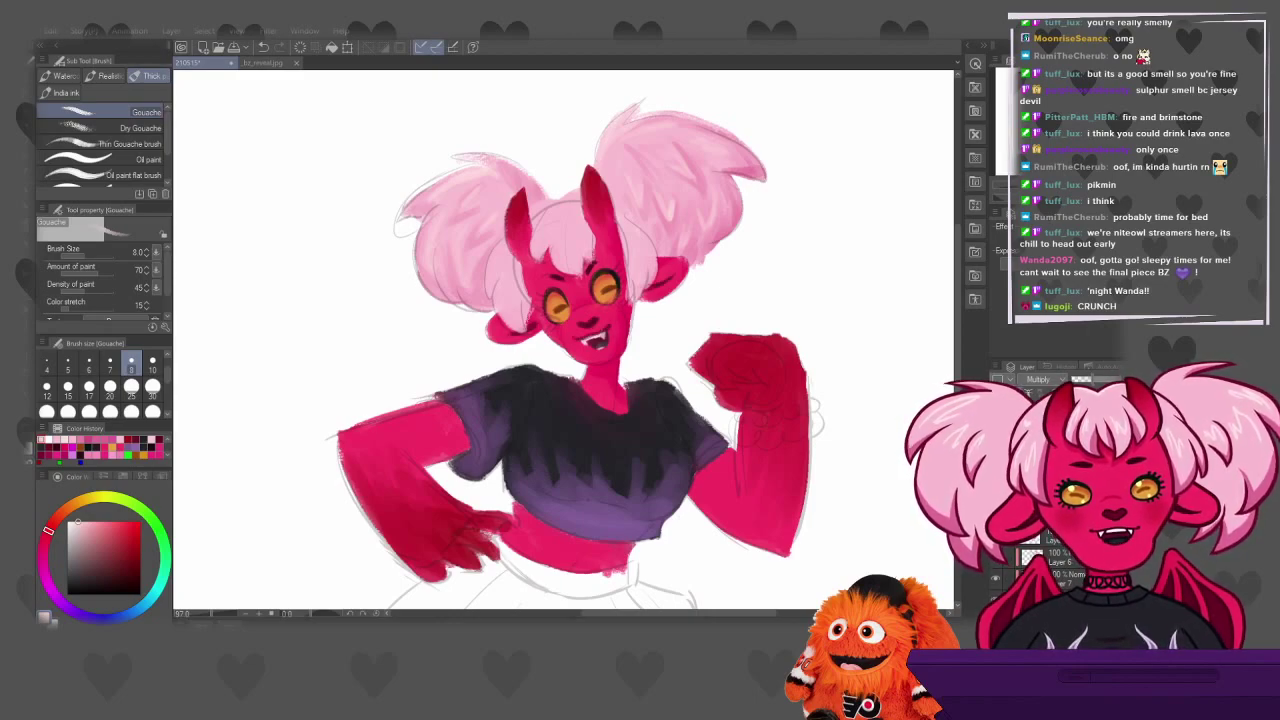
{"action": "key", "text": "ctrl+z"}
{"action": "key", "text": "ctrl+y"}
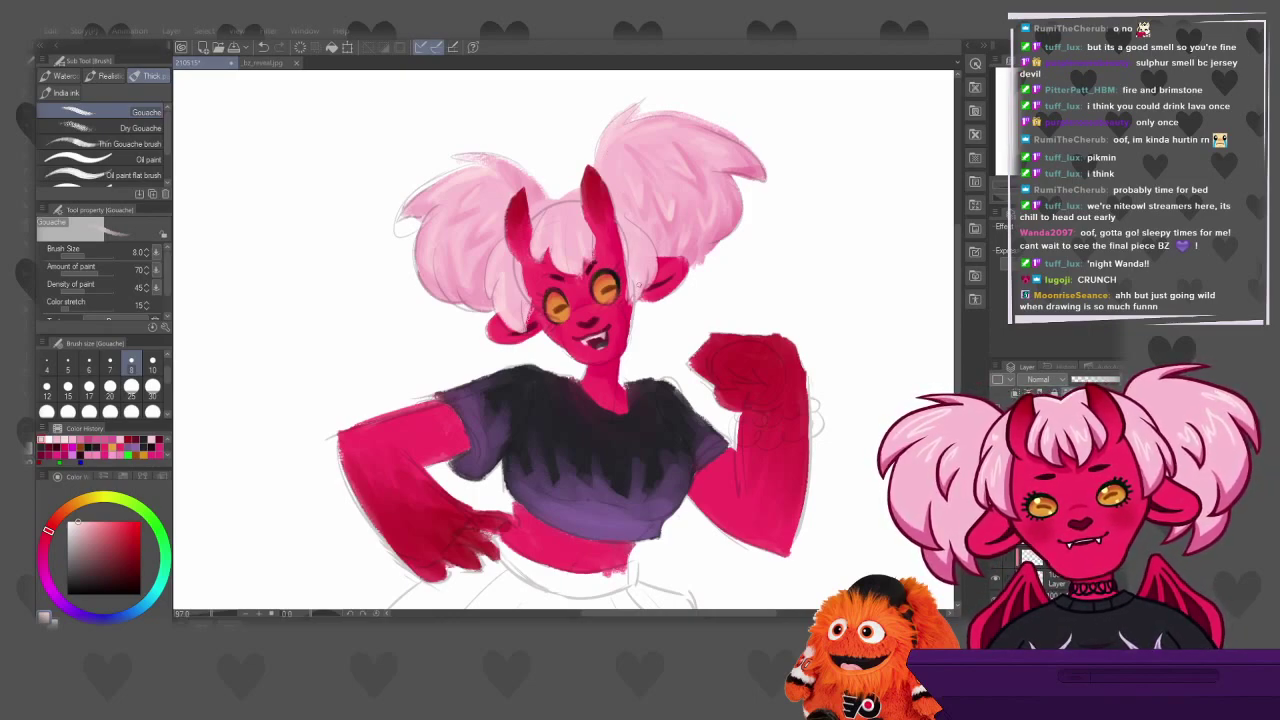
Sample the deeper pink from the pointed tip of the pigtail above the raised fist and paint fine strand shadows in the fringe
{"action": "left_click", "coordinate": [750, 172], "text": "alt"}
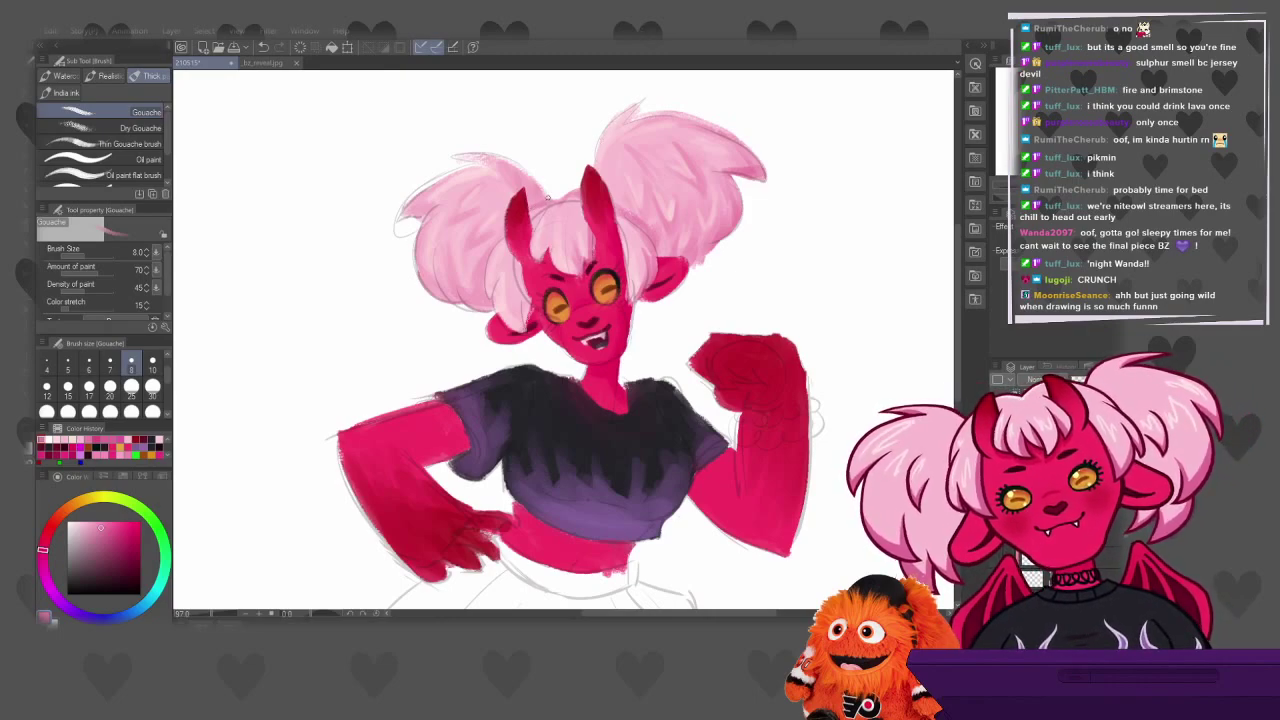
{"action": "left_click_drag", "start_coordinate": [528, 318], "coordinate": [515, 263]}
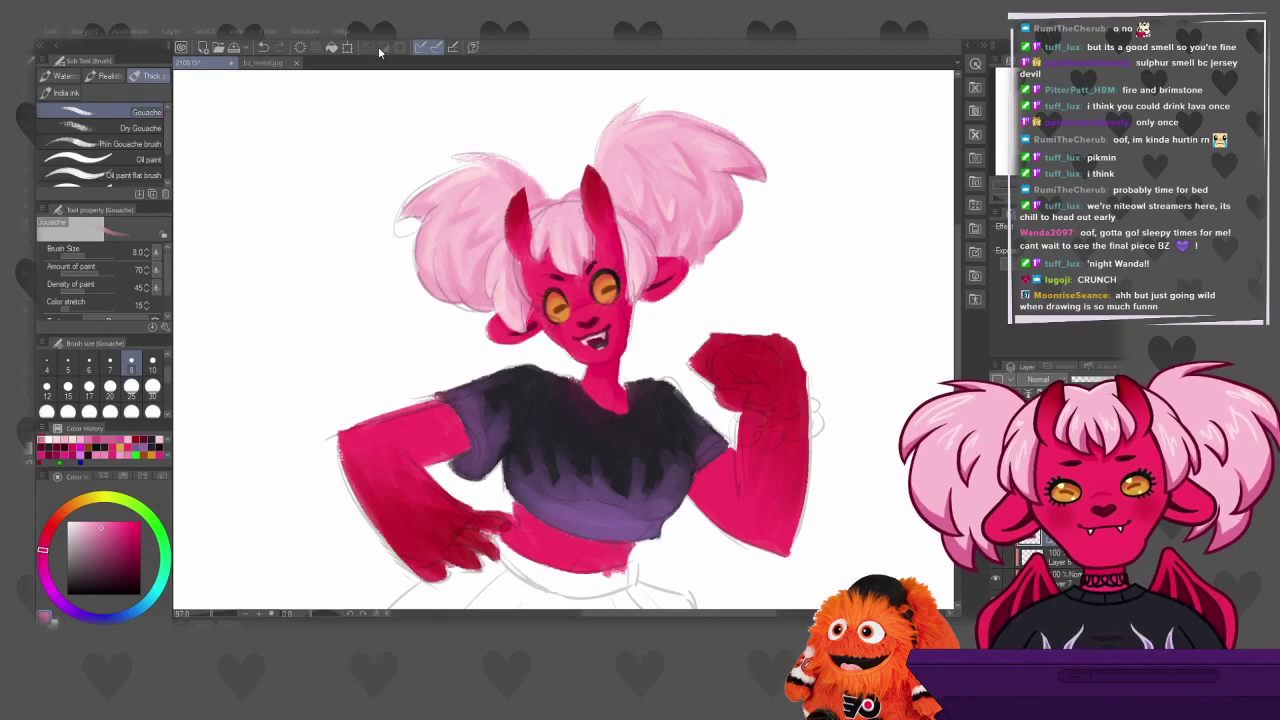
Sample the crimson shadow under the fringe in the reference image, darken it slightly, and paint a shadow under the character's chin
{"action": "left_click", "coordinate": [264, 62]}
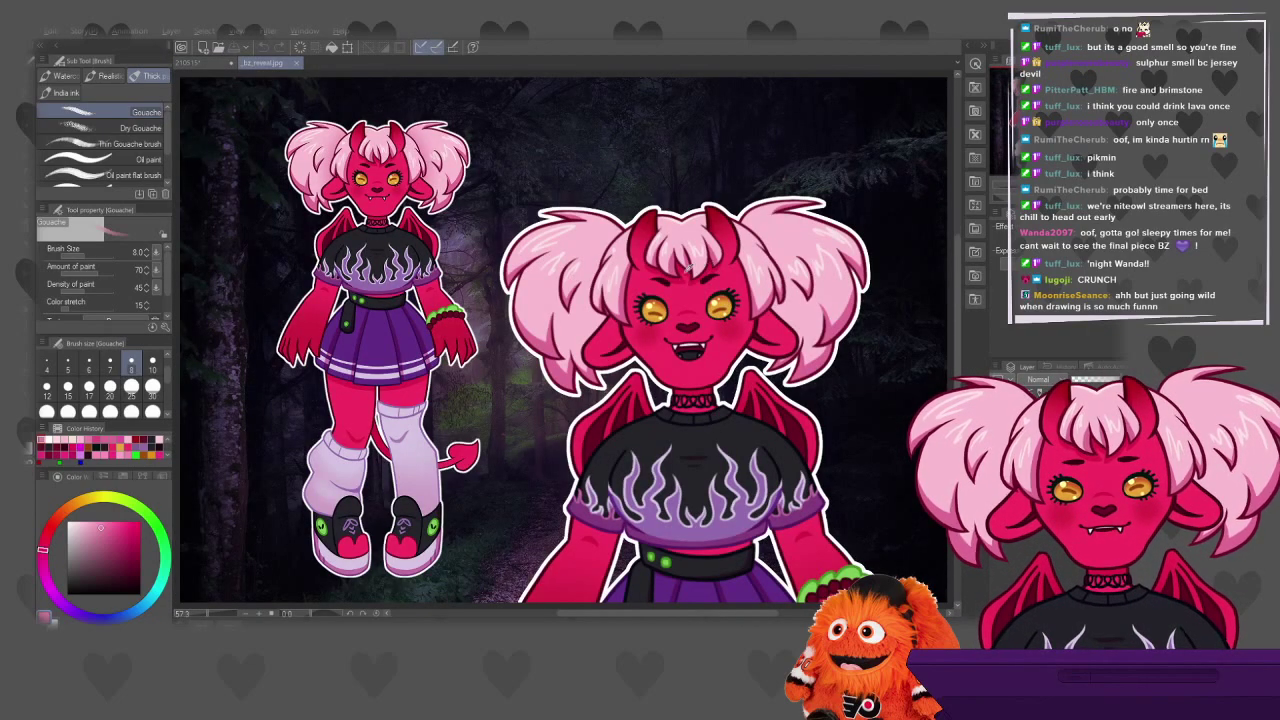
{"action": "left_click", "coordinate": [682, 276], "text": "alt"}
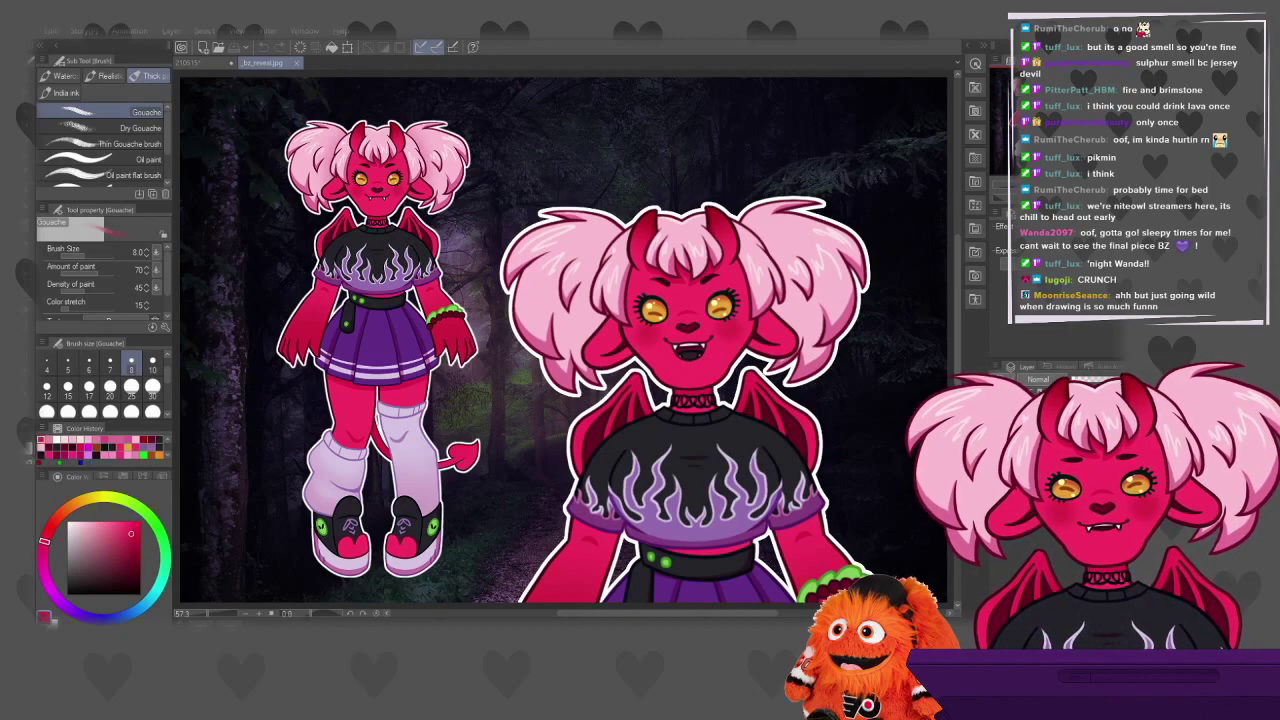
{"action": "left_click", "coordinate": [200, 63]}
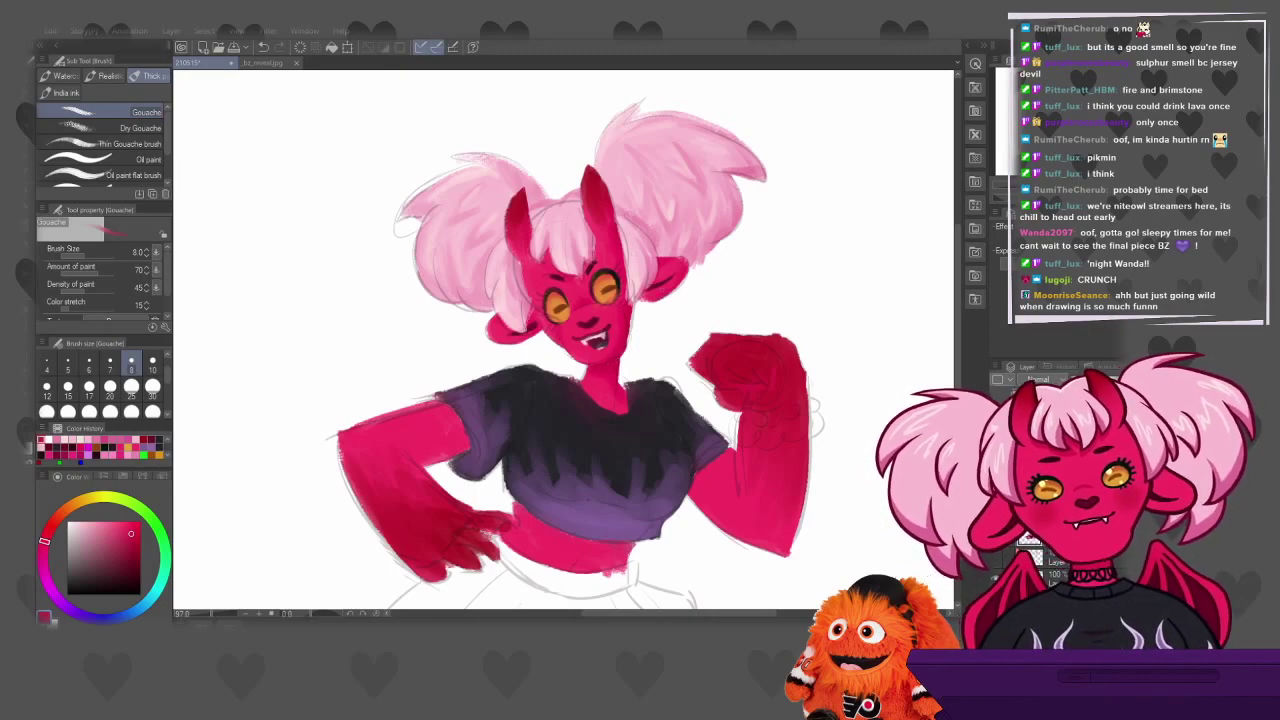
{"action": "left_click", "coordinate": [135, 540]}
{"action": "left_click", "coordinate": [42, 545]}
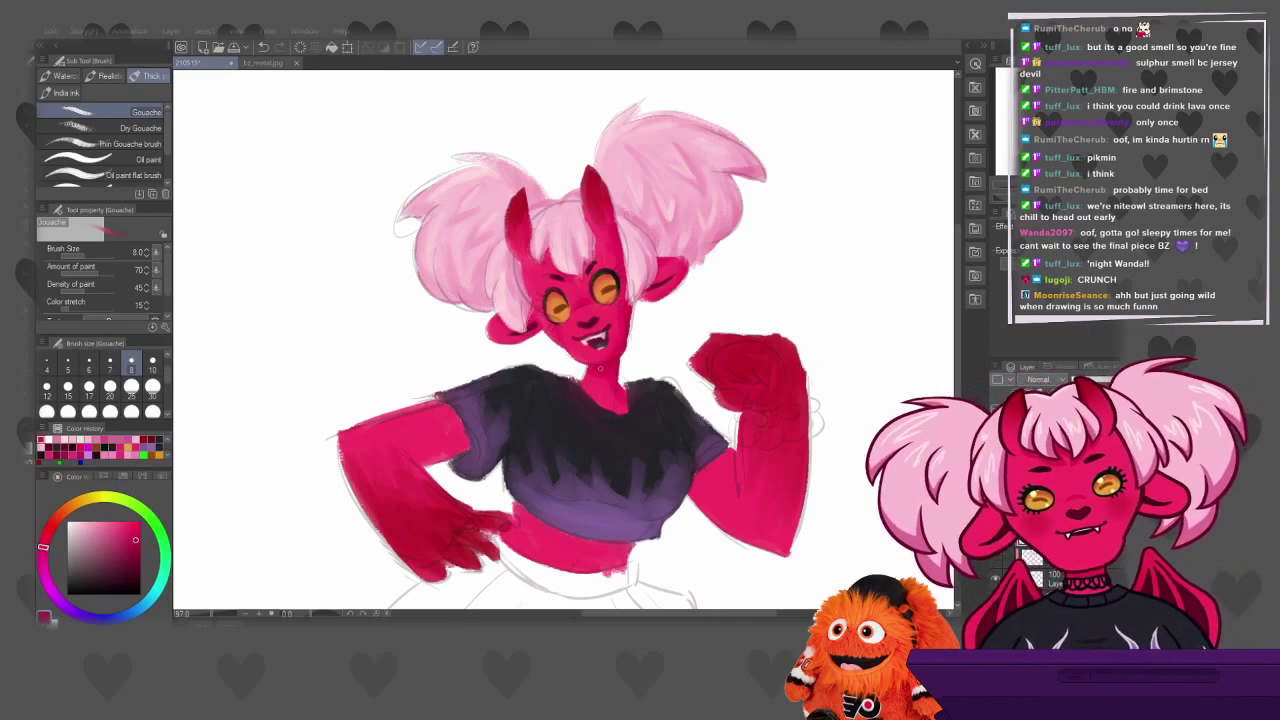
{"action": "left_click_drag", "start_coordinate": [620, 357], "coordinate": [610, 361]}
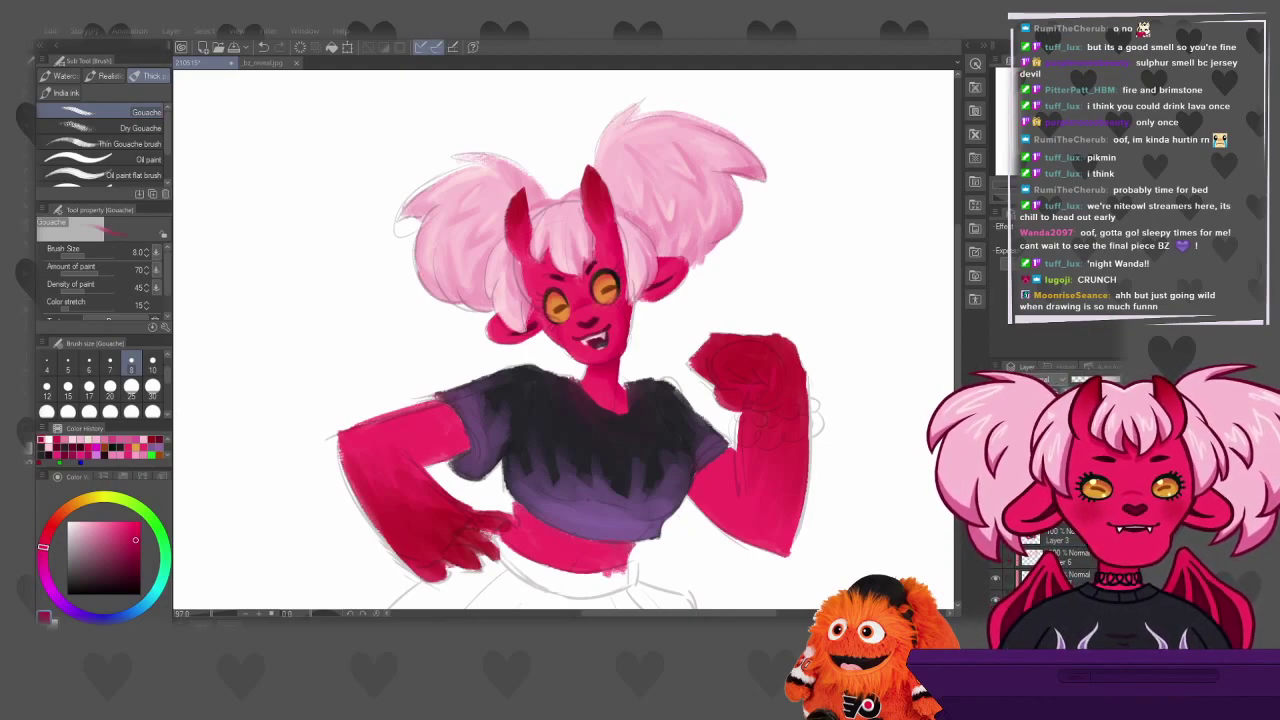
Sample the shirt's near-black and paint a dark choker around the neck with the Gouache brush at size 8
{"action": "left_click", "coordinate": [612, 442], "text": "alt"}
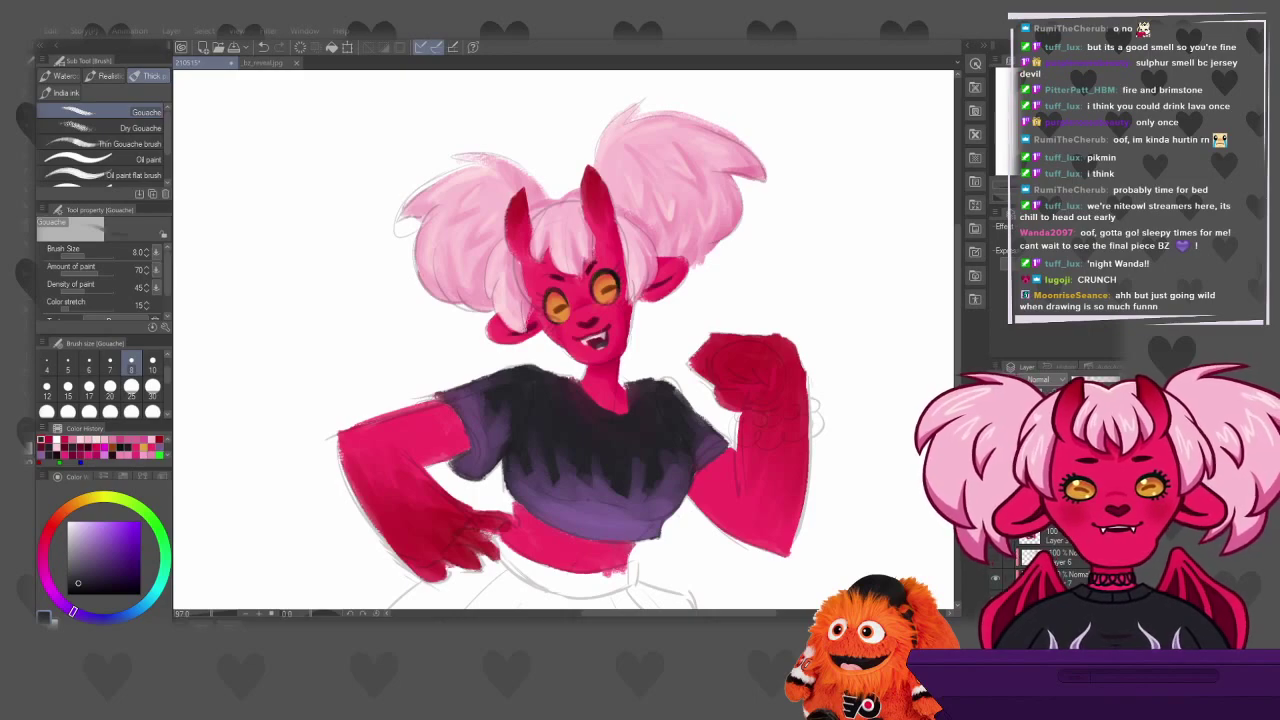
{"action": "mouse_move", "coordinate": [584, 377]}
{"action": "left_mouse_down"}
{"action": "mouse_move", "coordinate": [624, 376]}
{"action": "mouse_move", "coordinate": [586, 381]}
{"action": "left_mouse_up"}
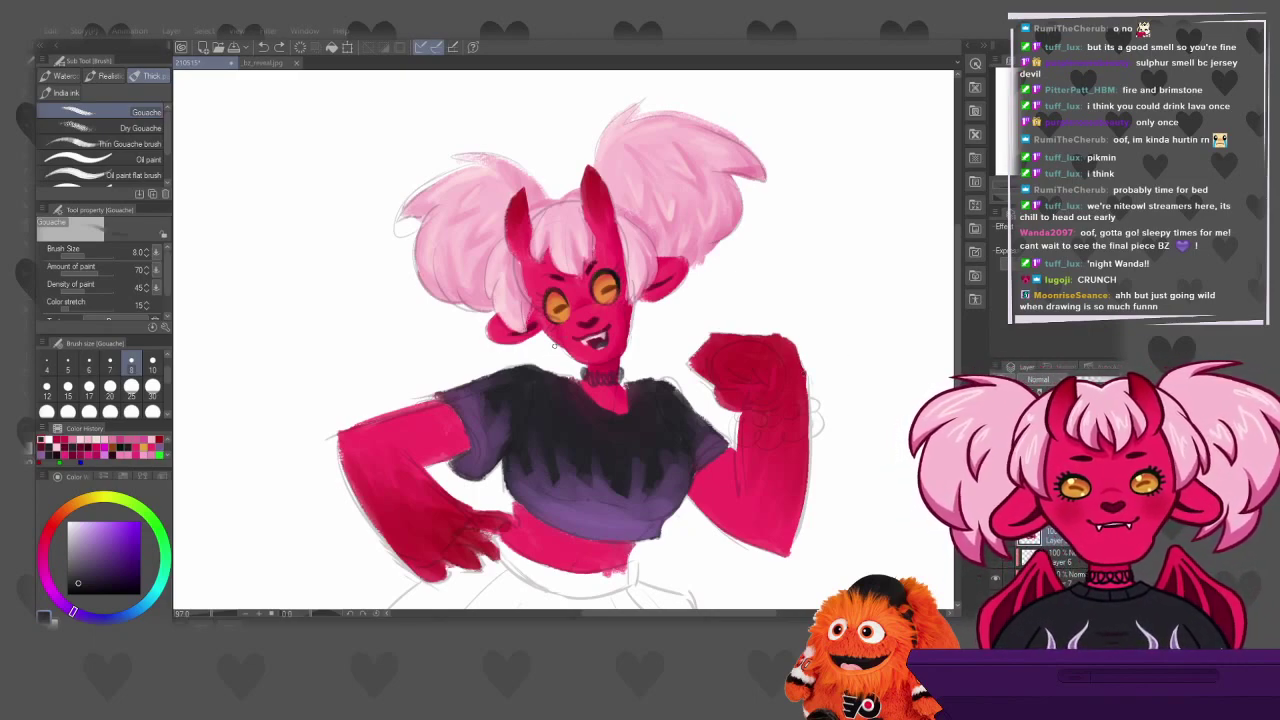
Sample the skin pink at the shirt's neckline and shift it to a warmer, lighter pink
{"action": "left_click", "coordinate": [614, 395], "text": "alt"}
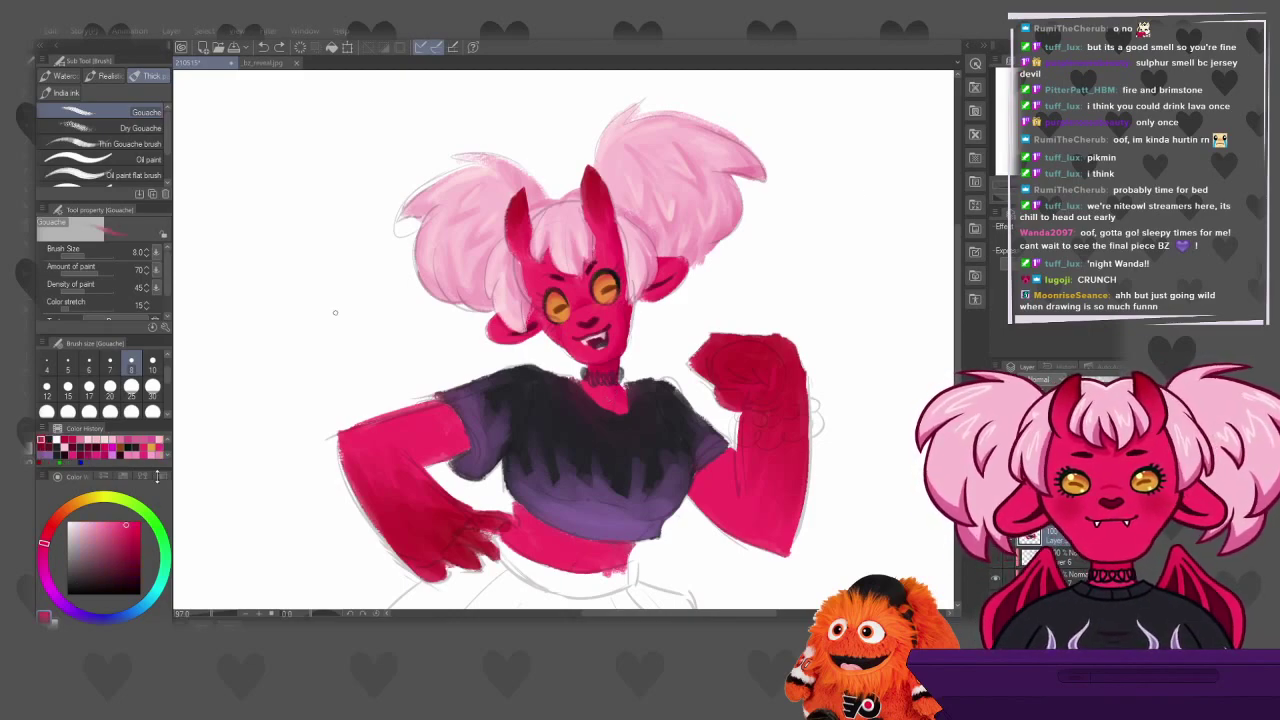
{"action": "left_click", "coordinate": [48, 532]}
{"action": "left_click", "coordinate": [109, 520]}
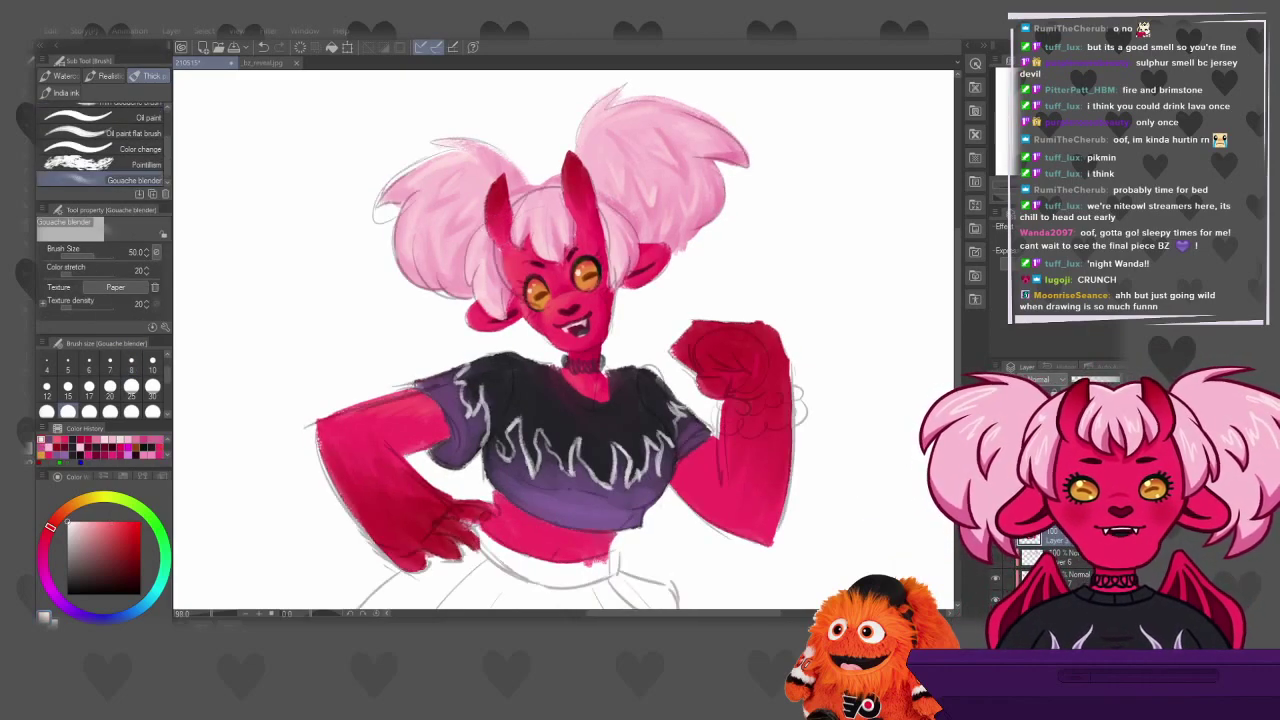
Sample the shirt's near-black and repaint the neckline edge with the Gouache brush at size 6
{"action": "scroll", "coordinate": [590, 450], "scroll_direction": "up", "scroll_amount": 2}
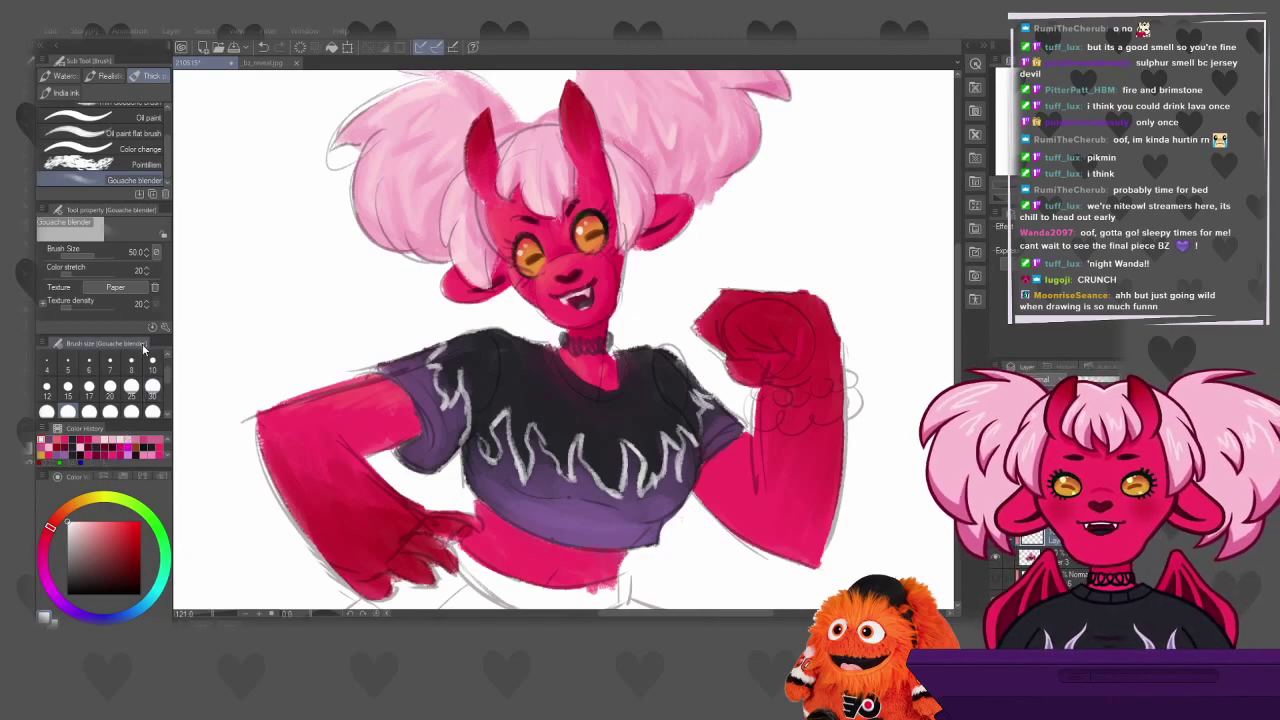
{"action": "left_click", "coordinate": [546, 406], "text": "alt"}
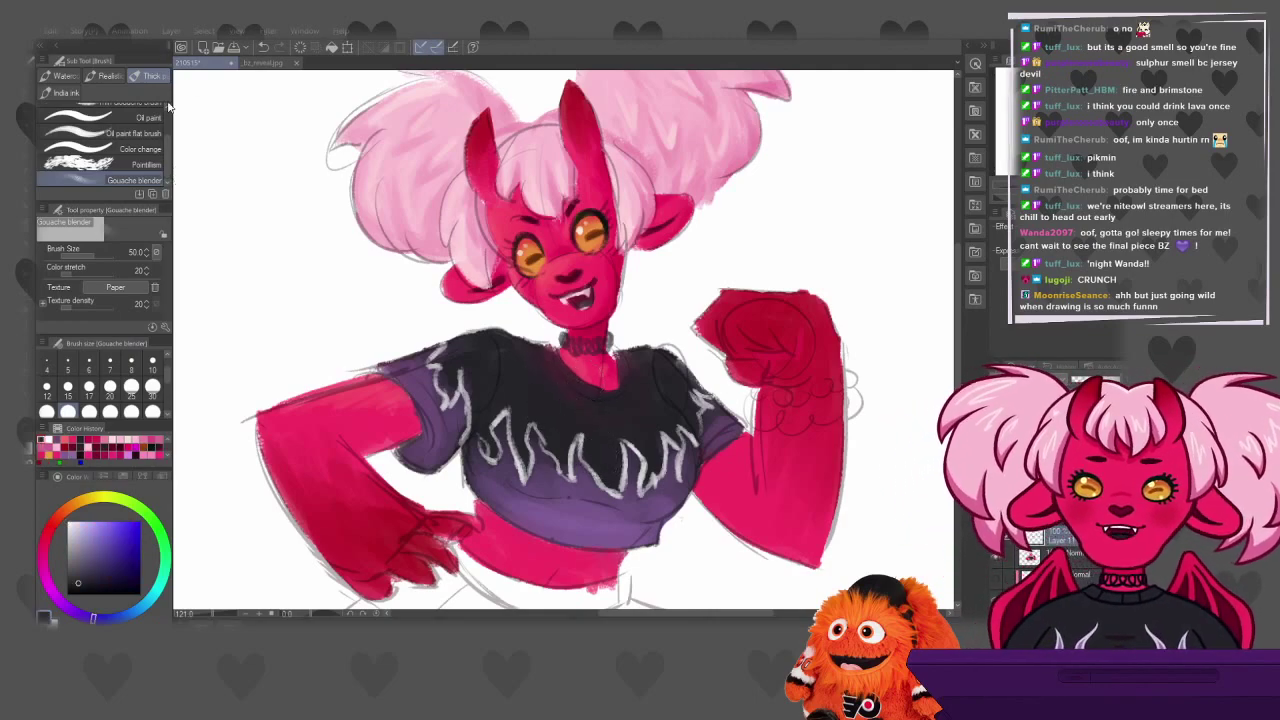
{"action": "scroll", "coordinate": [130, 116], "scroll_direction": "up", "scroll_amount": 3}
{"action": "left_click", "coordinate": [130, 114]}
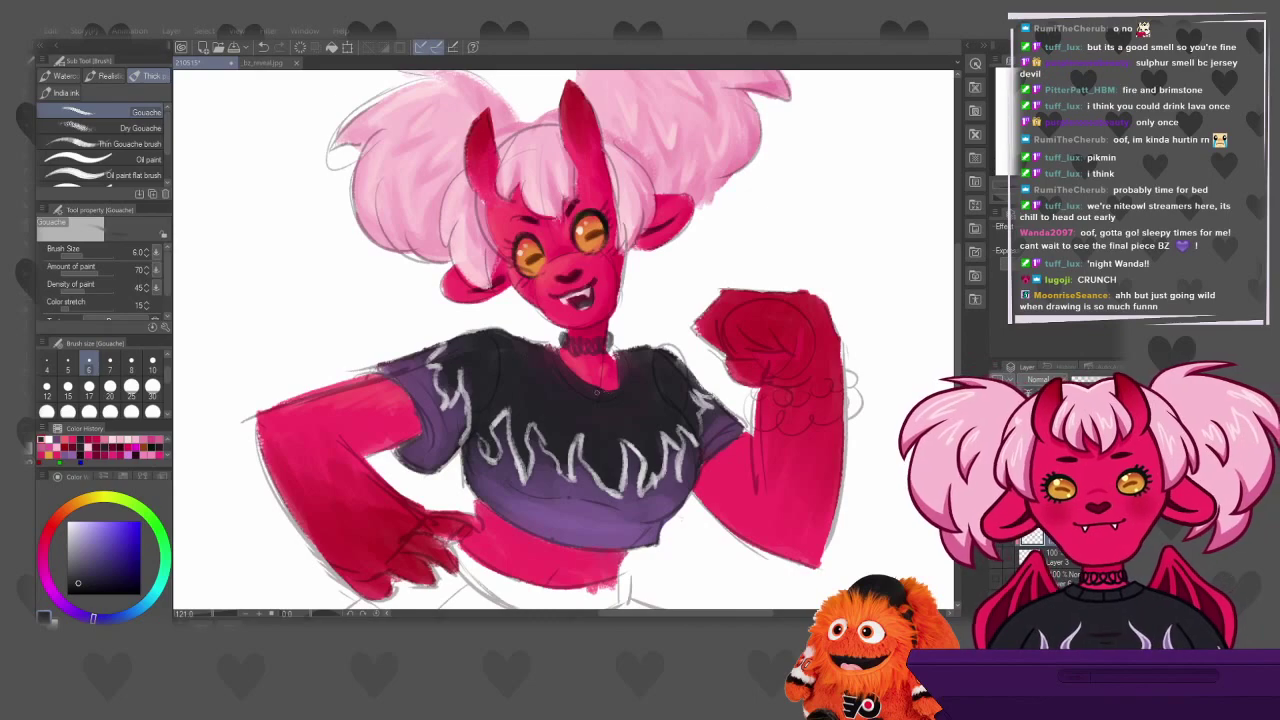
{"action": "left_click_drag", "start_coordinate": [598, 389], "coordinate": [620, 373]}
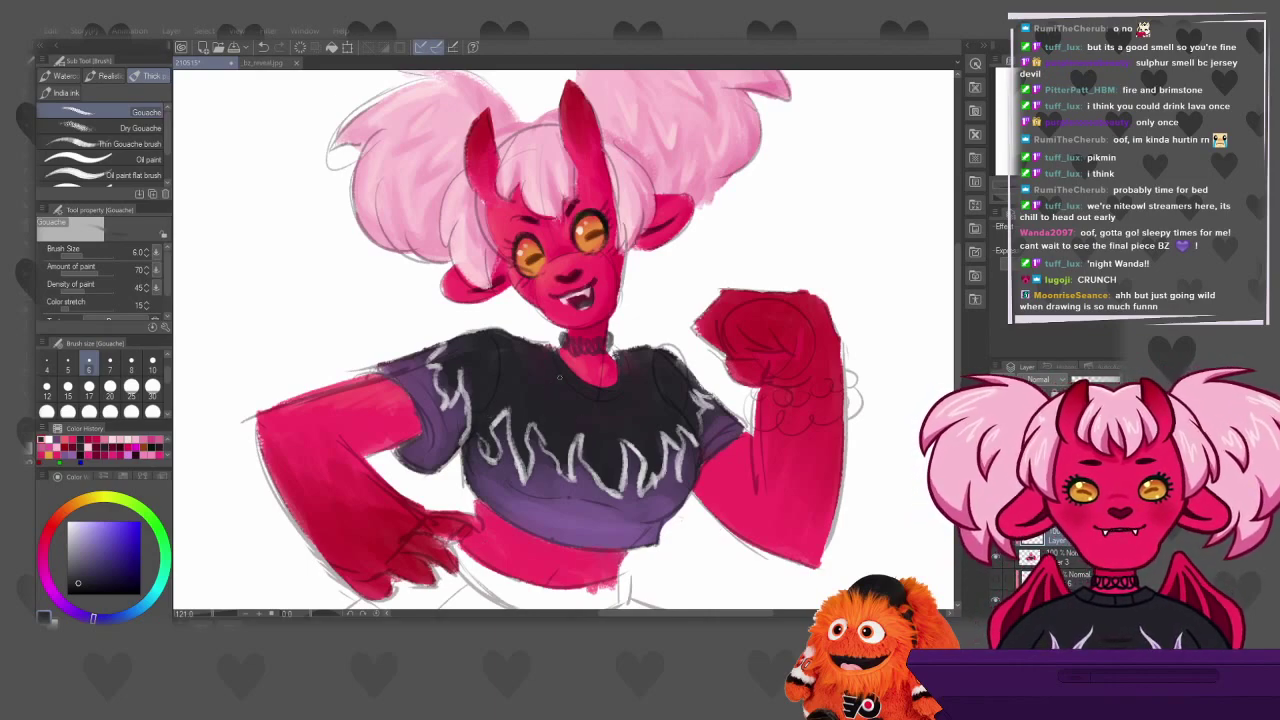
Mix a dark greyish purple from the shirt colour and paint soft fold highlights over its black area with the Gouache brush at size 17
{"action": "left_click", "coordinate": [558, 397], "text": "alt"}
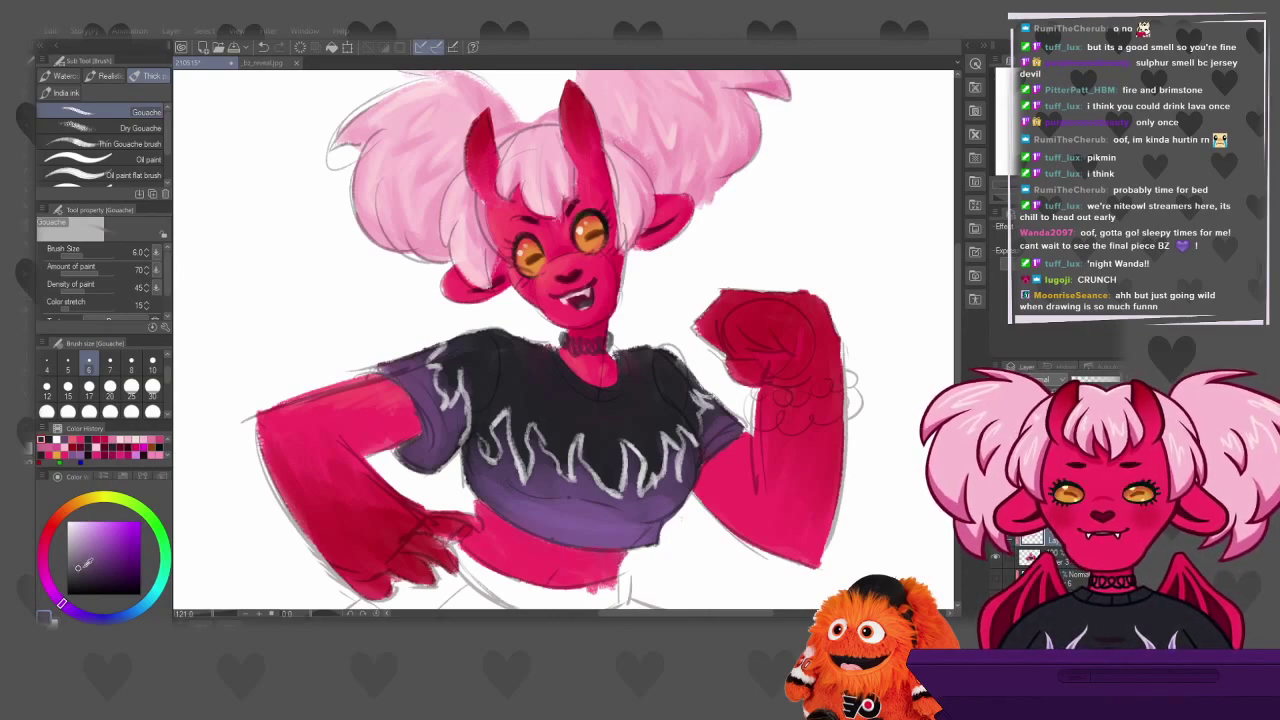
{"action": "left_click_drag", "start_coordinate": [541, 408], "coordinate": [563, 433]}
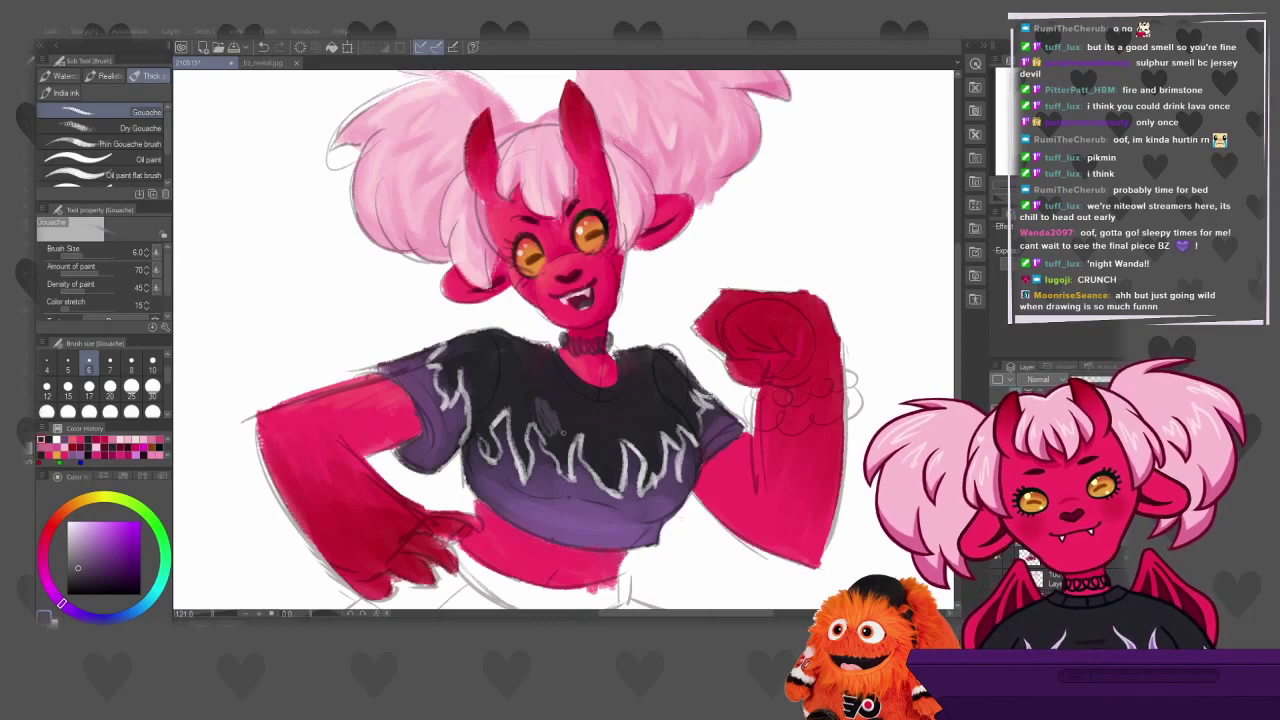
{"action": "key", "text": "ctrl+z"}
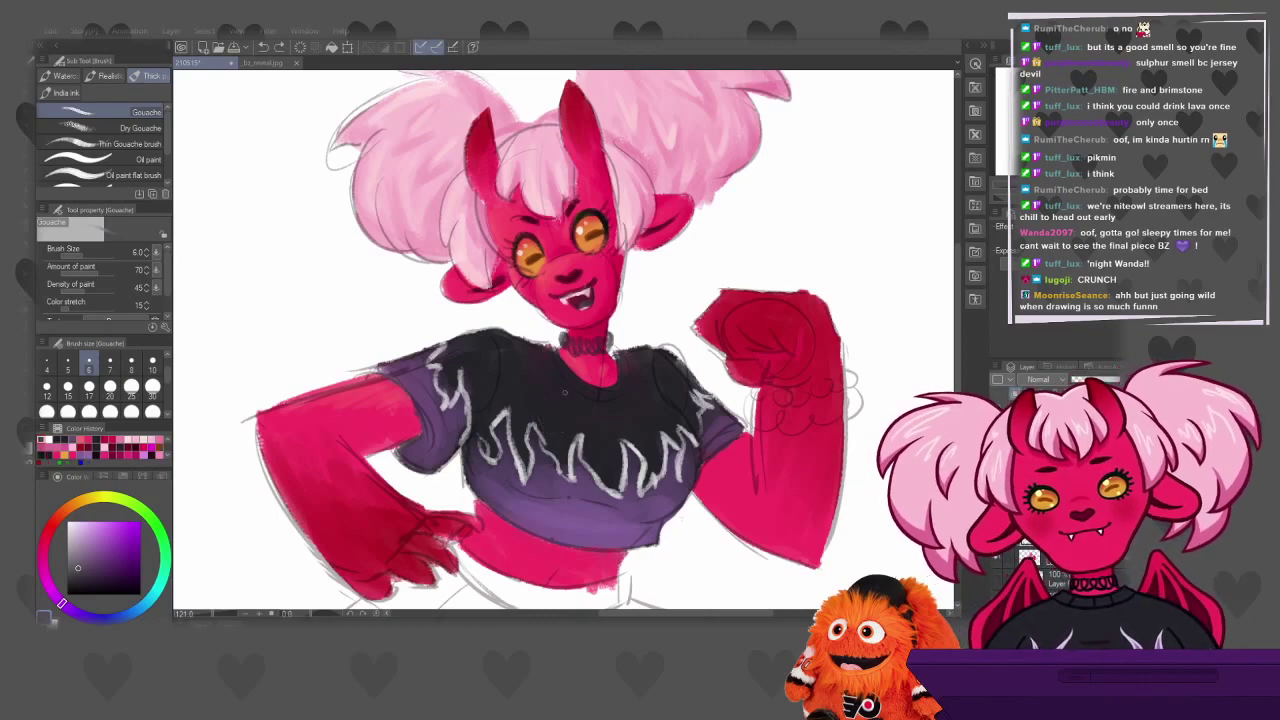
{"action": "left_click", "coordinate": [89, 388]}
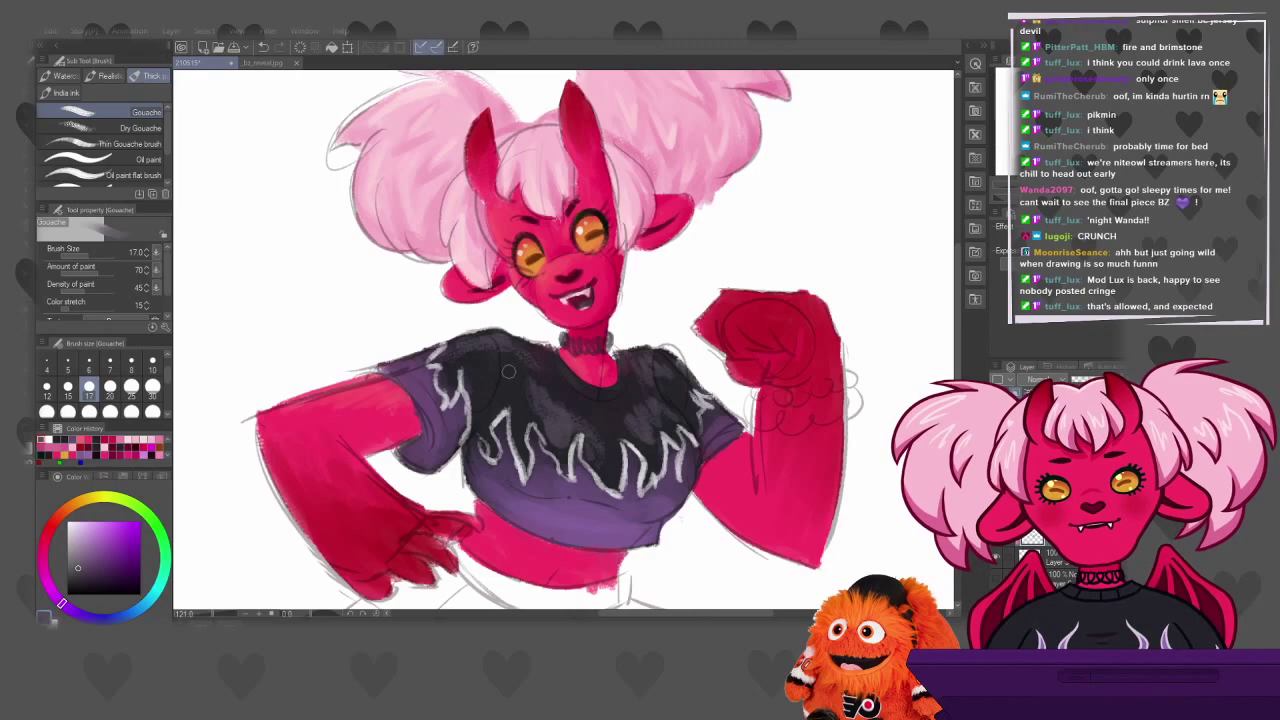
Sample the purple of the shirt's lower band, lighten it, and paint highlights below the flames with the Gouache brush at size 17
{"action": "left_click", "coordinate": [579, 518], "text": "alt"}
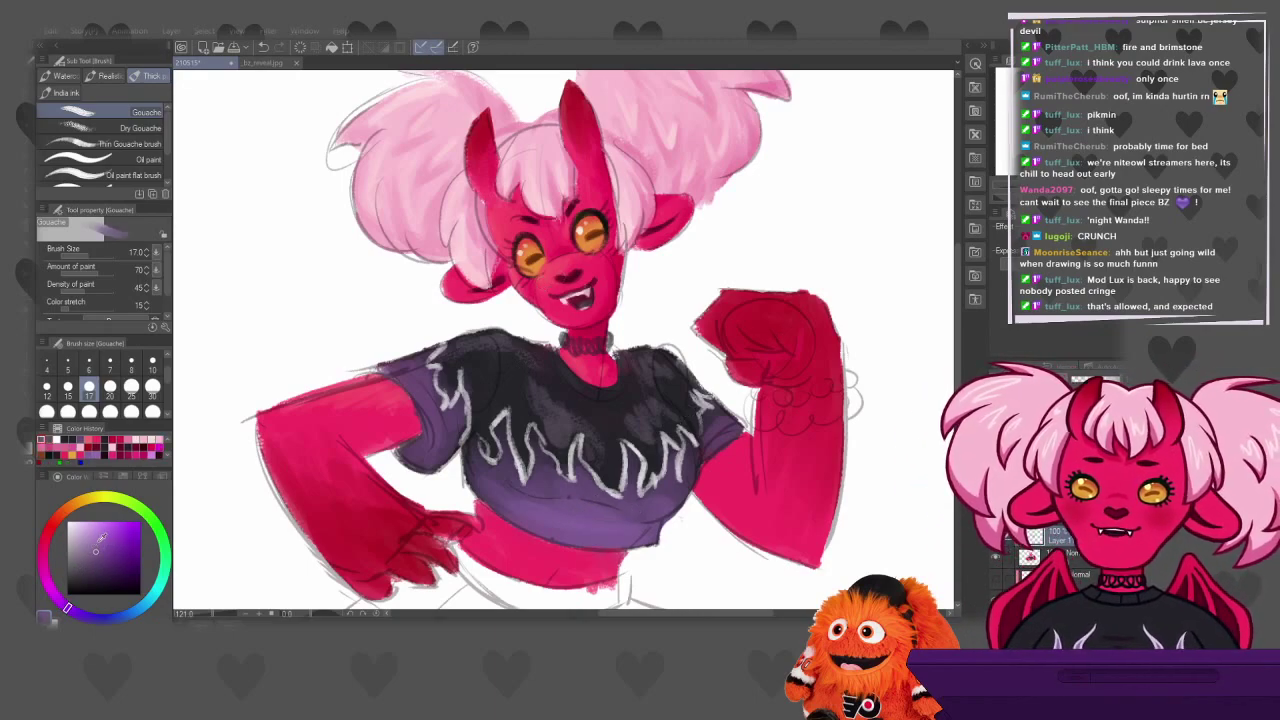
{"action": "left_click", "coordinate": [92, 541]}
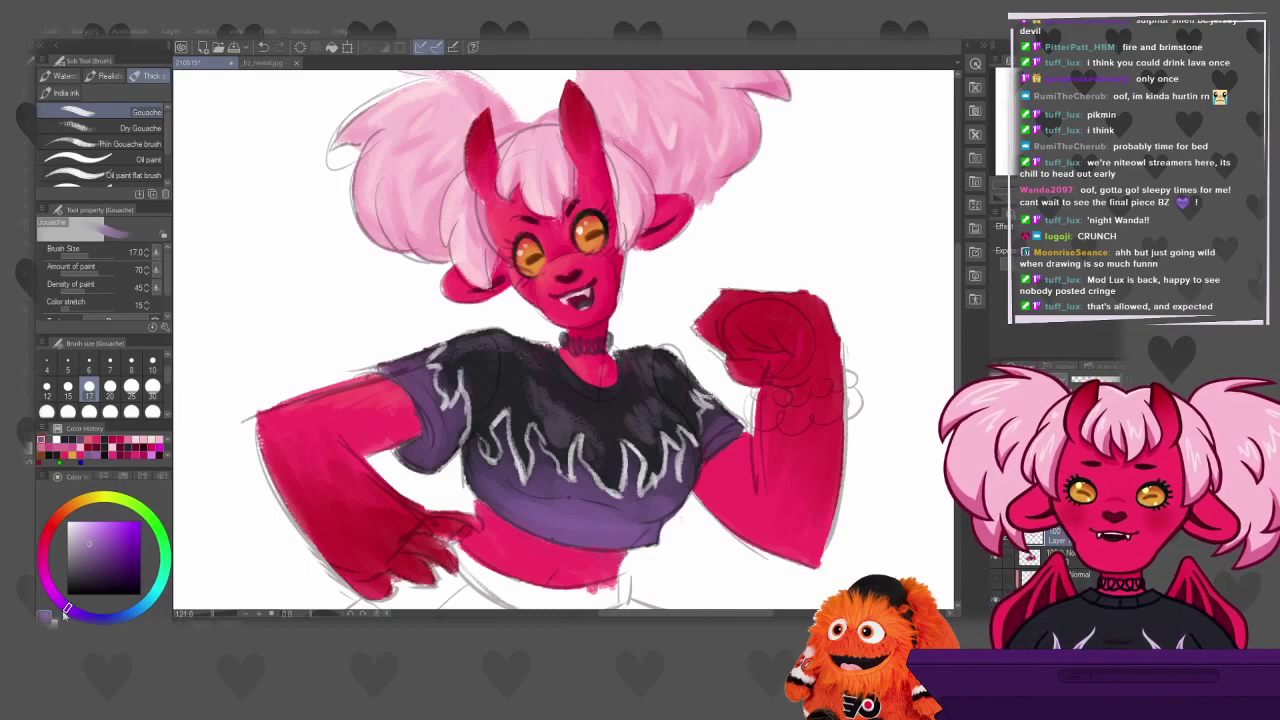
{"action": "mouse_move", "coordinate": [550, 481]}
{"action": "left_mouse_down"}
{"action": "mouse_move", "coordinate": [555, 465]}
{"action": "mouse_move", "coordinate": [587, 484]}
{"action": "left_mouse_up"}
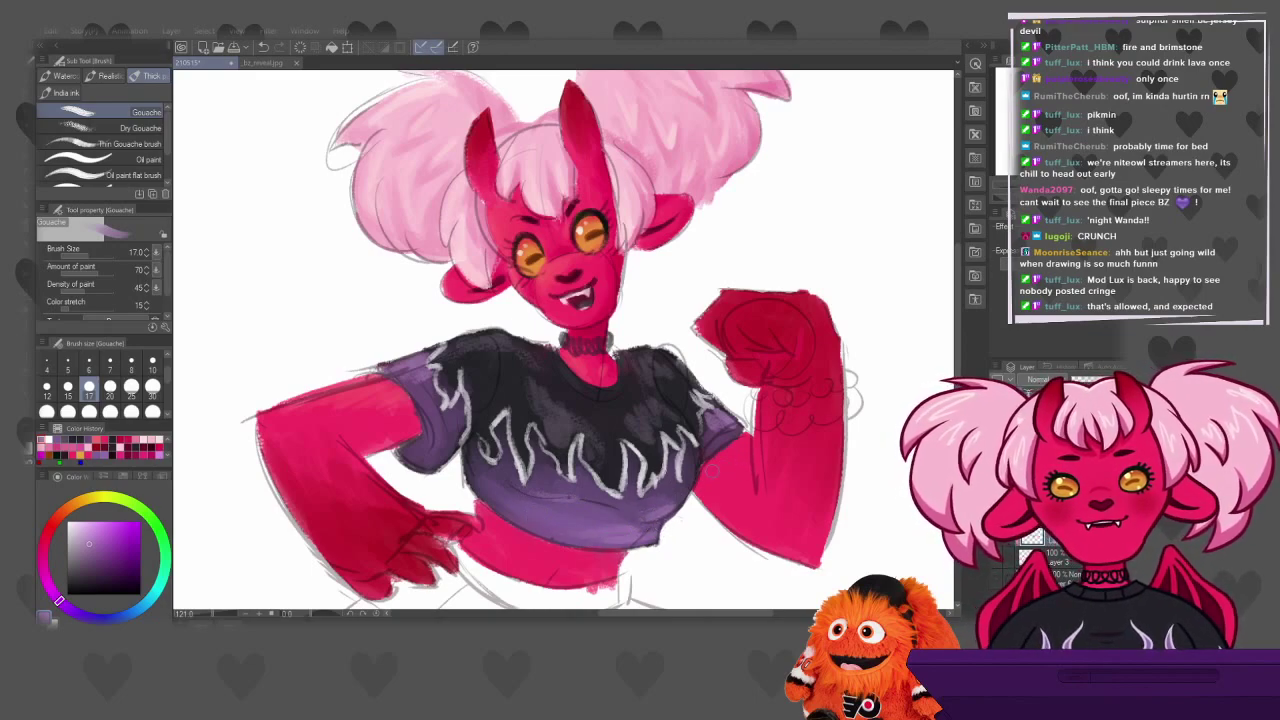
Smooth the fold highlights over the shirt's black area with the Gouache blender at size 50 and sample its near-black
{"action": "scroll", "coordinate": [100, 150], "scroll_direction": "down", "scroll_amount": 3}
{"action": "left_click", "coordinate": [133, 180]}
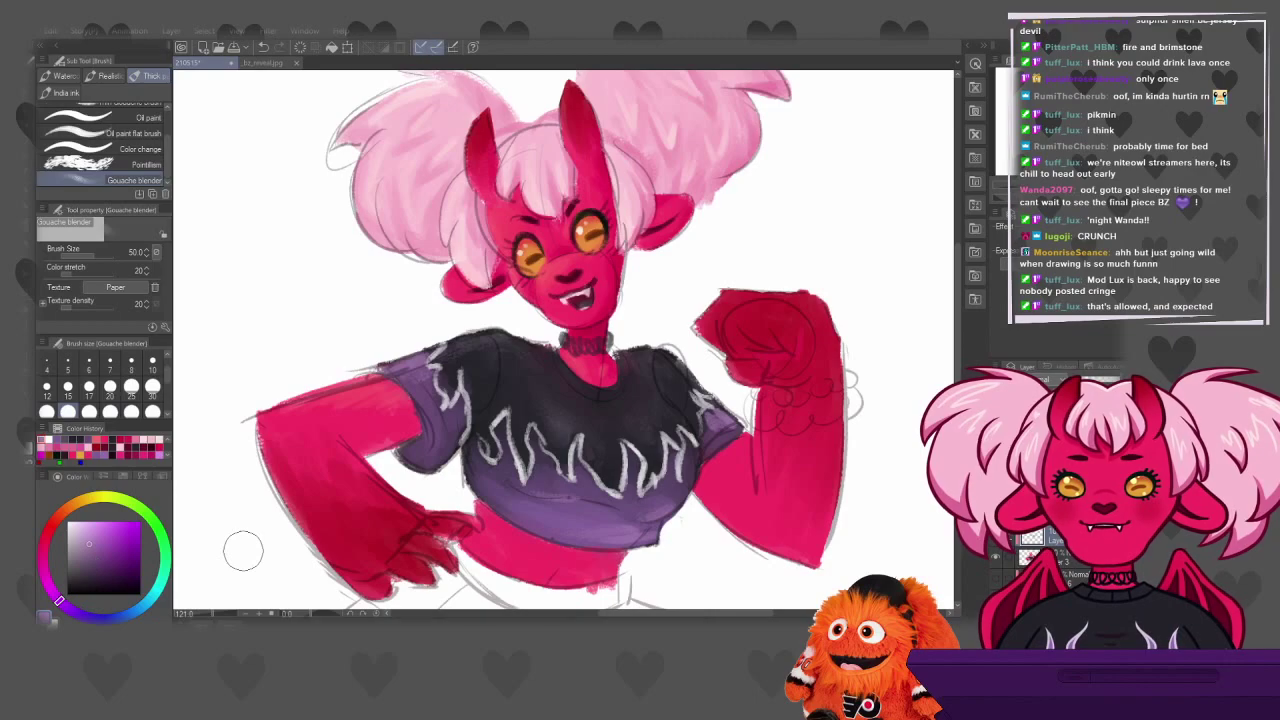
{"action": "left_click", "coordinate": [493, 383], "text": "alt"}
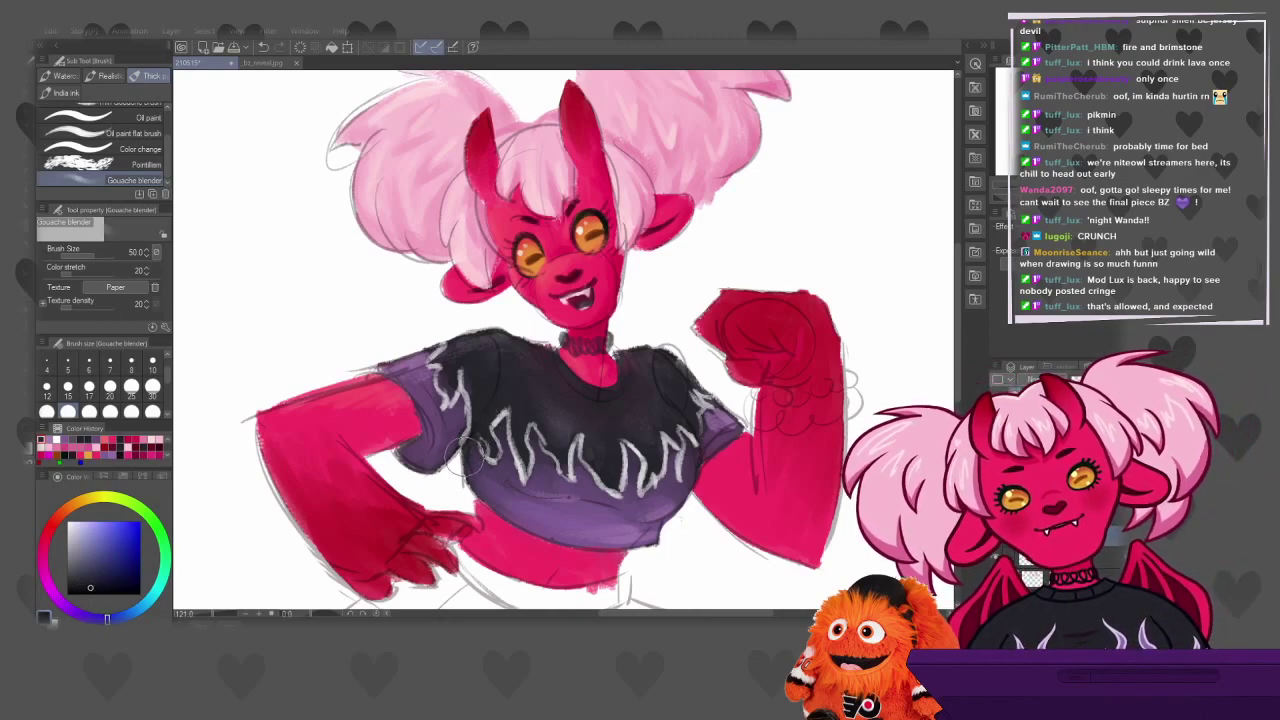
{"action": "mouse_move", "coordinate": [472, 446]}
{"action": "left_mouse_down"}
{"action": "mouse_move", "coordinate": [486, 420]}
{"action": "mouse_move", "coordinate": [484, 436]}
{"action": "left_mouse_up"}
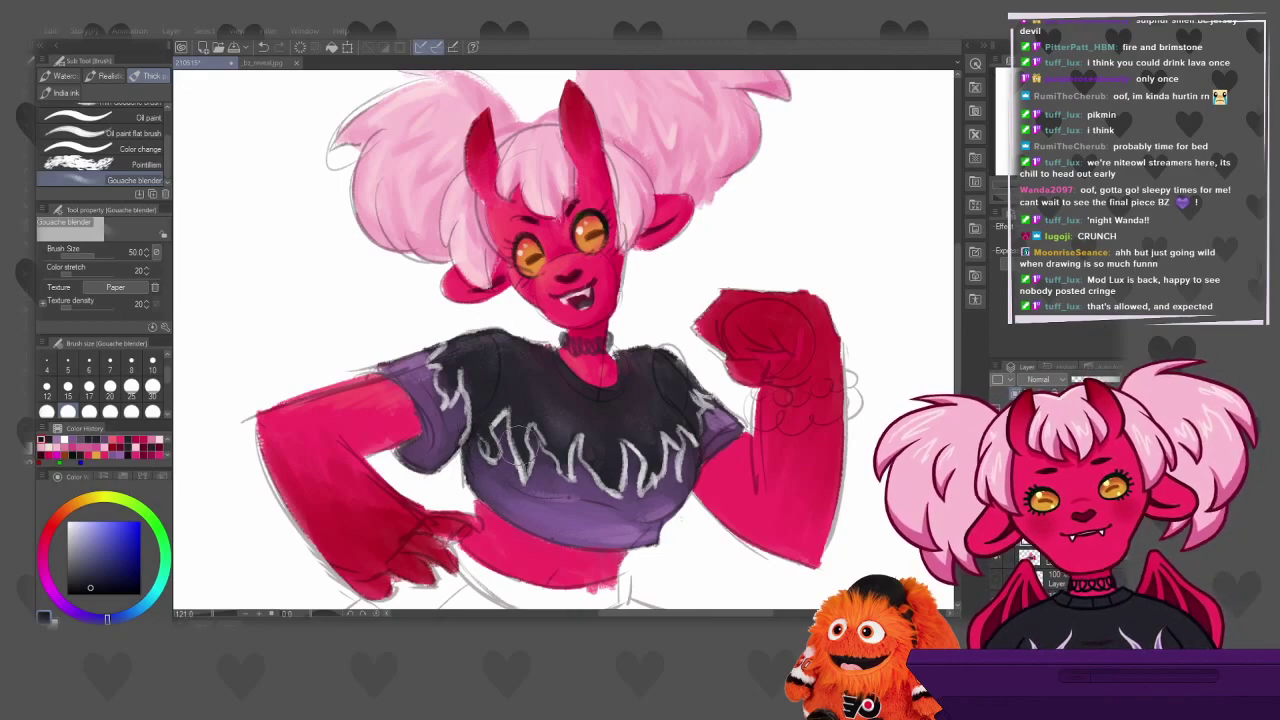
Paint near-black along the shirt's black side below the bent arm's sleeve with the Gouache brush at size 17
{"action": "scroll", "coordinate": [120, 130], "scroll_direction": "up", "scroll_amount": 4}
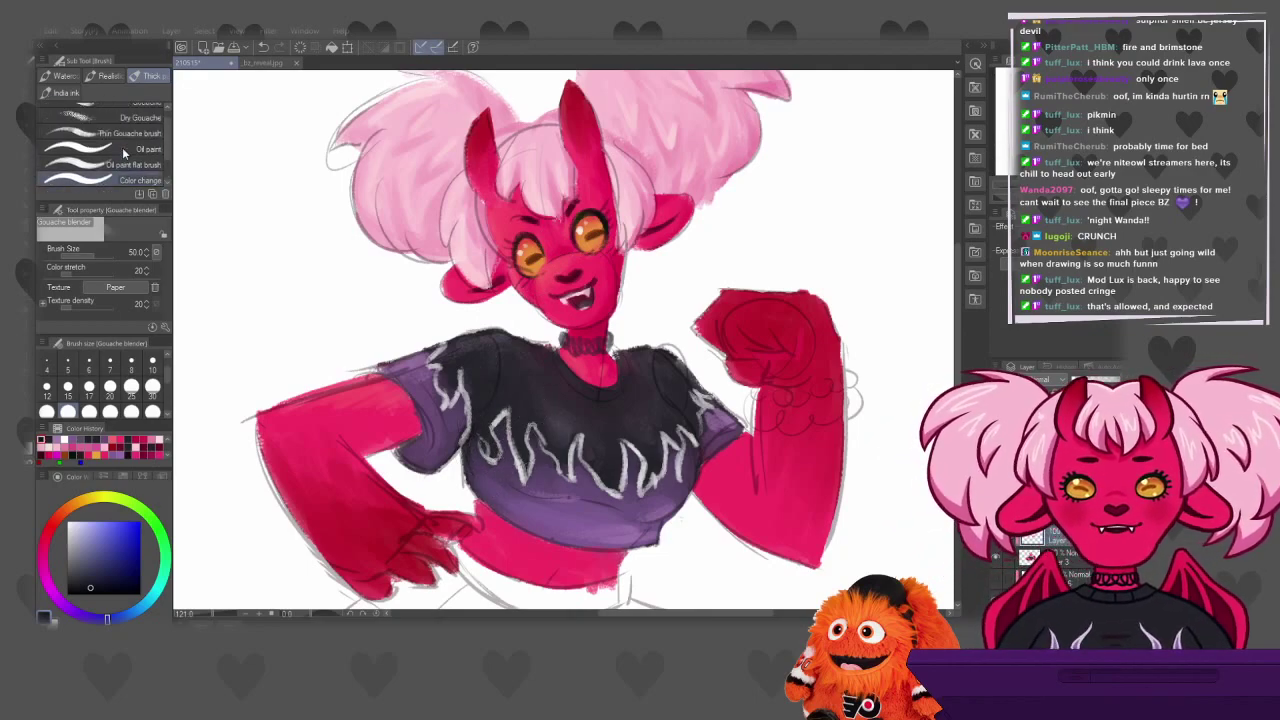
{"action": "left_click", "coordinate": [127, 112]}
{"action": "mouse_move", "coordinate": [488, 404]}
{"action": "left_mouse_down"}
{"action": "mouse_move", "coordinate": [470, 454]}
{"action": "mouse_move", "coordinate": [478, 466]}
{"action": "mouse_move", "coordinate": [482, 456]}
{"action": "left_mouse_up"}
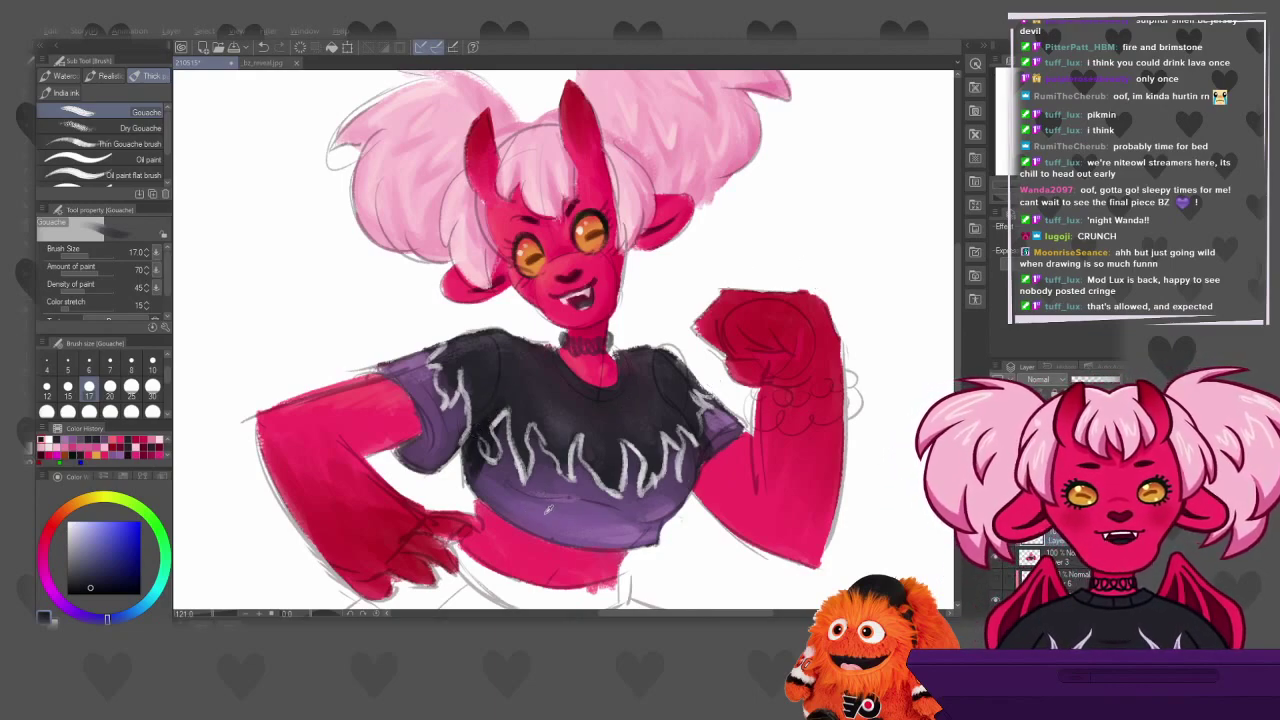
Mix a darker purple from the shirt colour, shade the lower band and bent arm's sleeve with Gouache, and select the Gouache blender
{"action": "left_click", "coordinate": [560, 512], "text": "alt"}
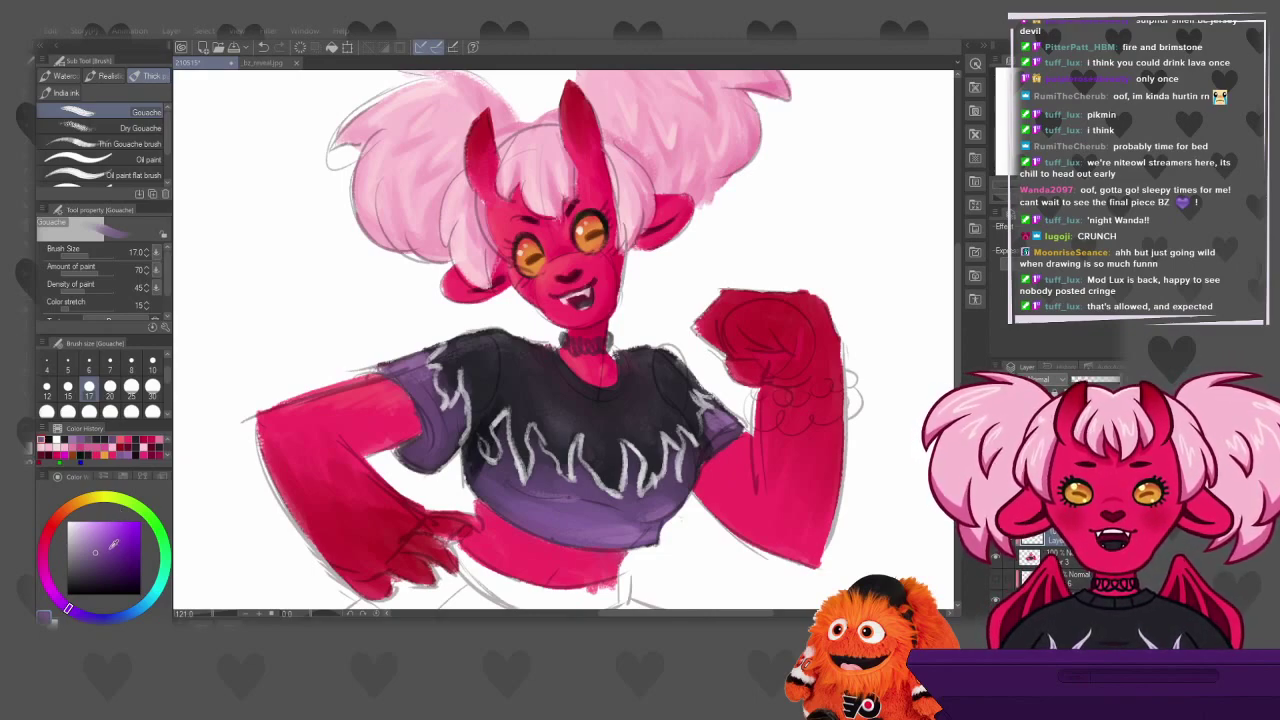
{"action": "left_click", "coordinate": [107, 555]}
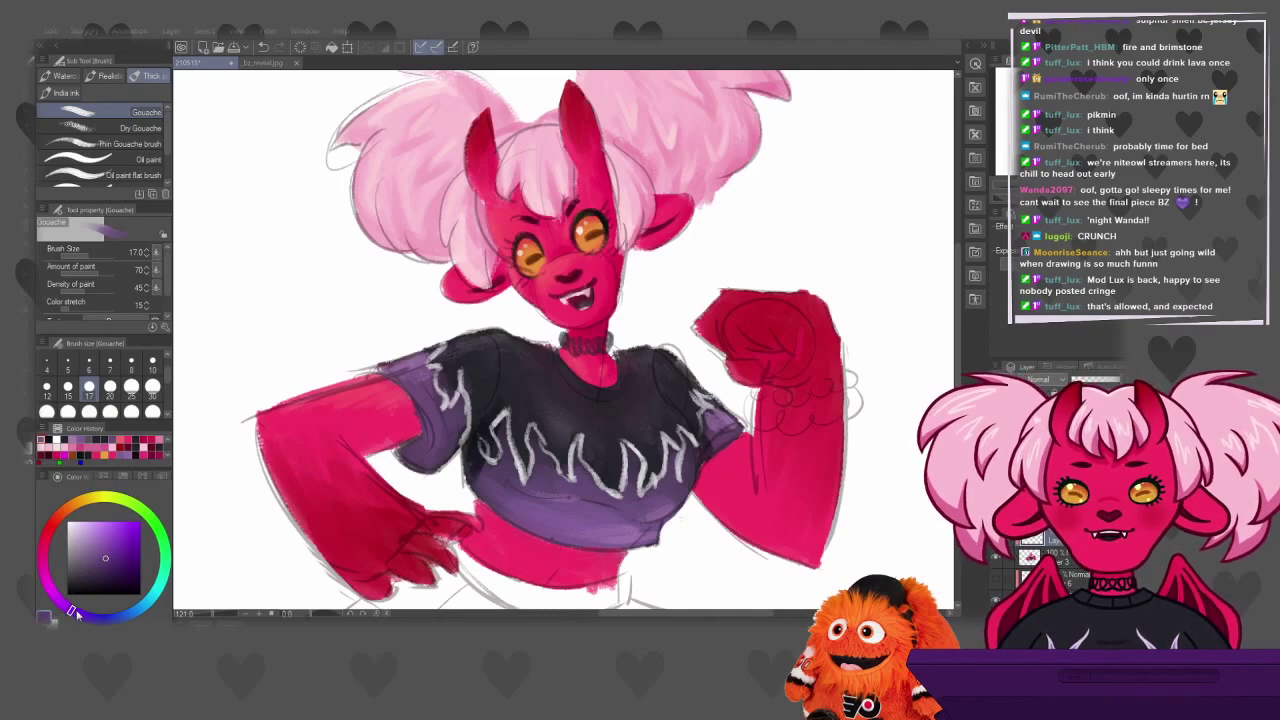
{"action": "mouse_move", "coordinate": [518, 494]}
{"action": "left_mouse_down"}
{"action": "mouse_move", "coordinate": [636, 516]}
{"action": "mouse_move", "coordinate": [603, 368]}
{"action": "mouse_move", "coordinate": [591, 504]}
{"action": "mouse_move", "coordinate": [660, 524]}
{"action": "mouse_move", "coordinate": [605, 510]}
{"action": "mouse_move", "coordinate": [670, 518]}
{"action": "mouse_move", "coordinate": [651, 490]}
{"action": "mouse_move", "coordinate": [647, 512]}
{"action": "mouse_move", "coordinate": [618, 515]}
{"action": "mouse_move", "coordinate": [684, 518]}
{"action": "mouse_move", "coordinate": [514, 490]}
{"action": "mouse_move", "coordinate": [566, 506]}
{"action": "left_mouse_up"}
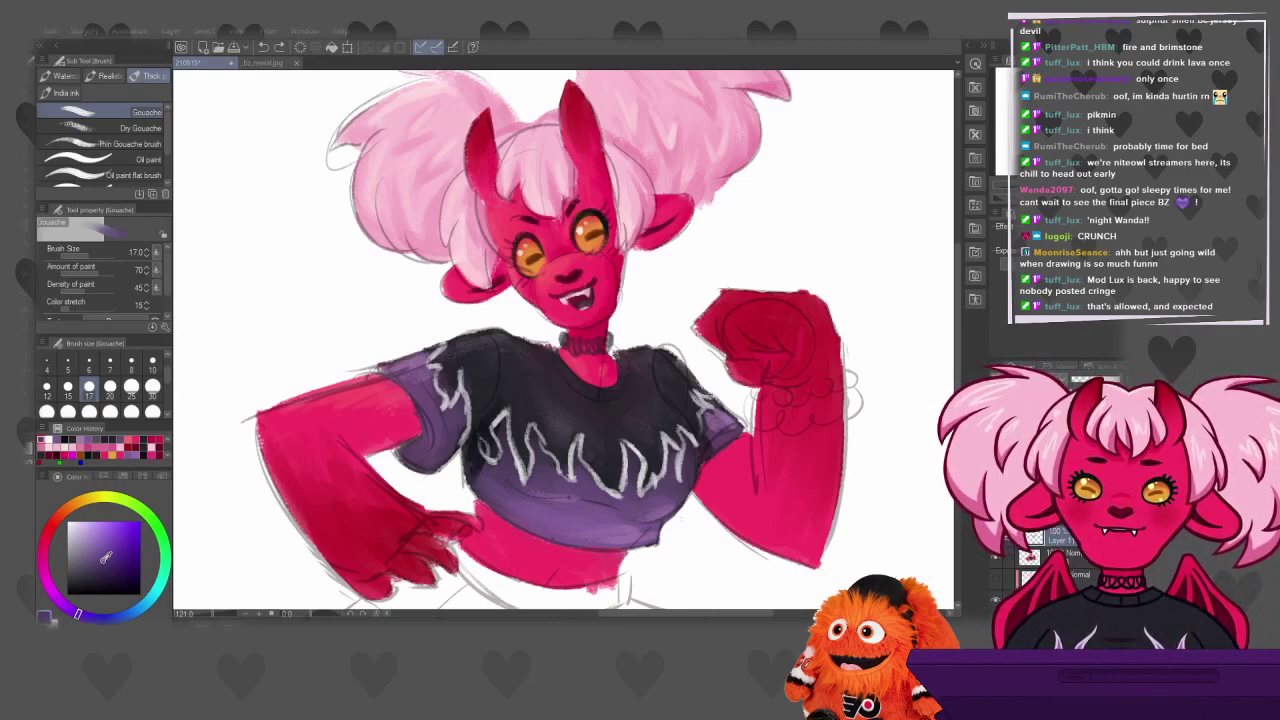
{"action": "left_click_drag", "start_coordinate": [579, 502], "coordinate": [620, 514]}
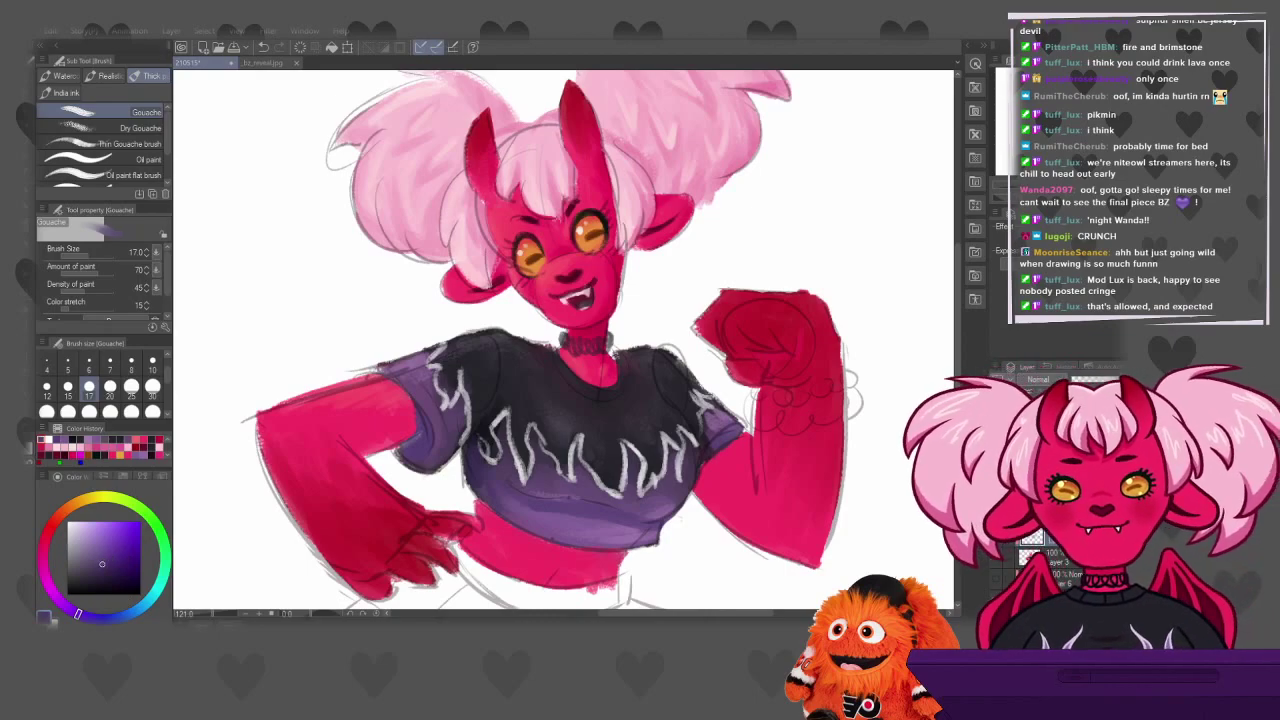
{"action": "left_click_drag", "start_coordinate": [422, 439], "coordinate": [422, 427]}
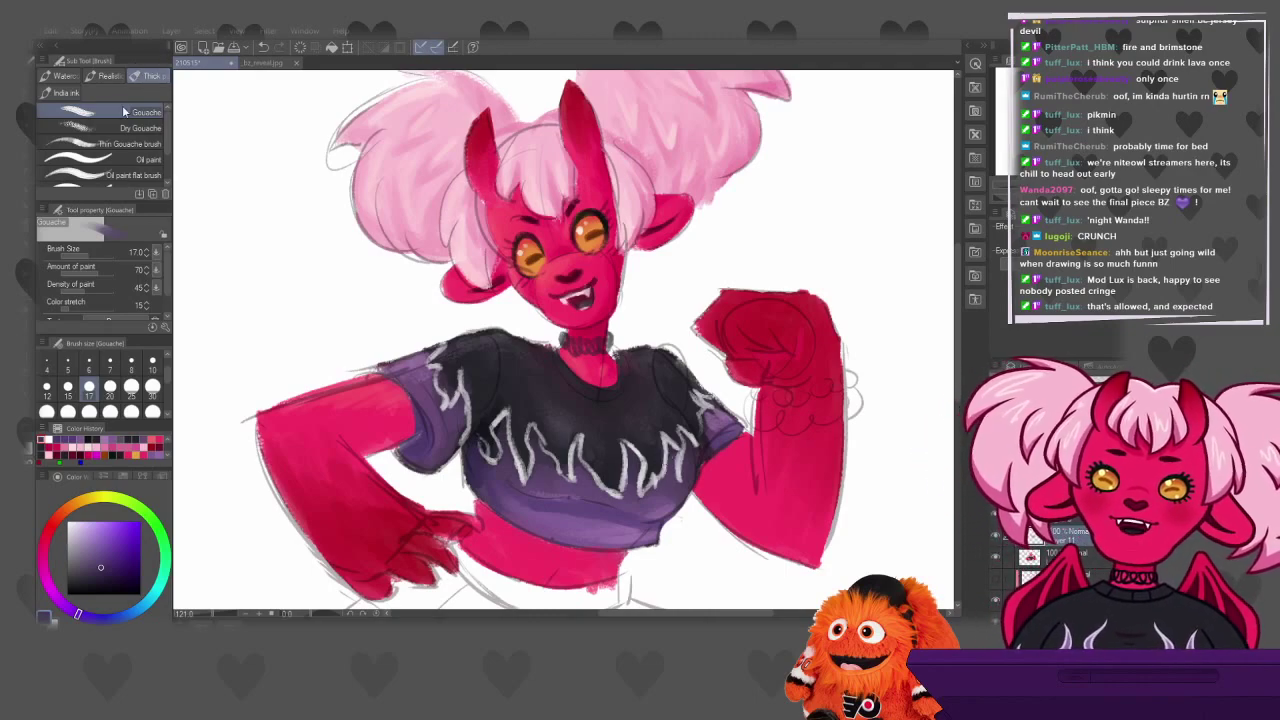
{"action": "scroll", "coordinate": [100, 150], "scroll_direction": "down", "scroll_amount": 3}
{"action": "left_click", "coordinate": [110, 180]}
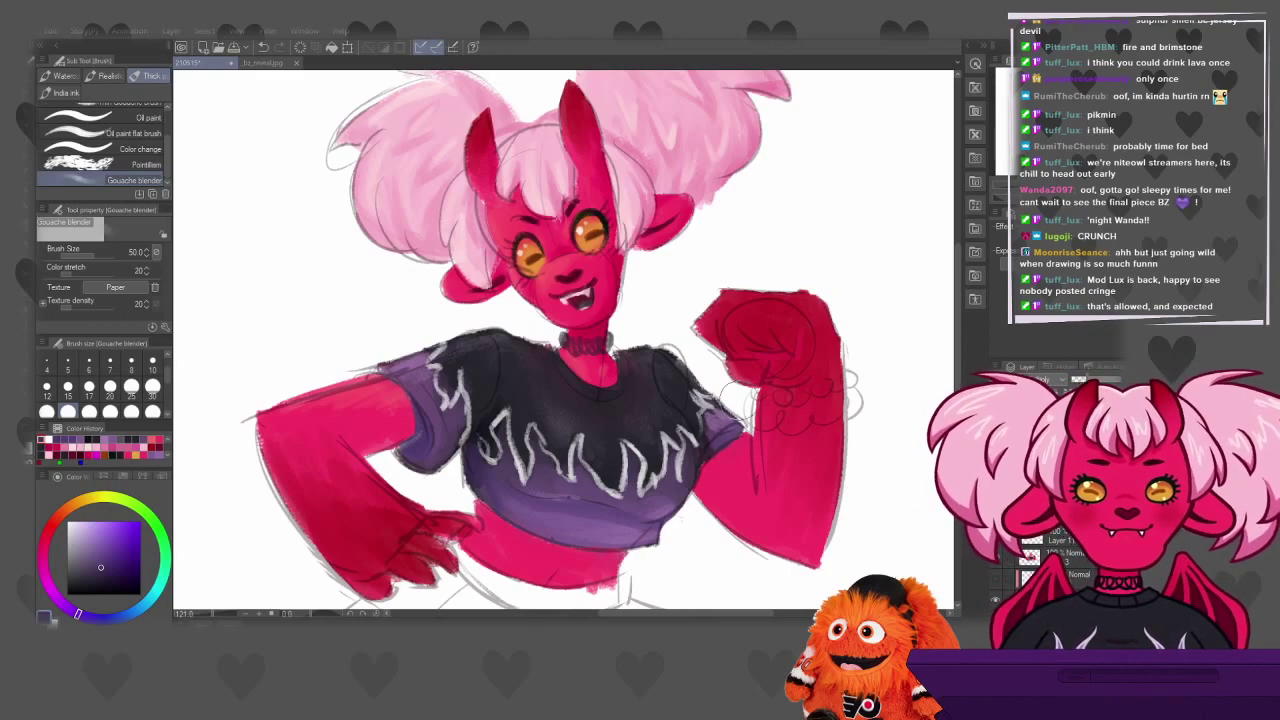
Examine the whole figure's painted shirt, arms and hair at several zoom levels
{"action": "scroll", "coordinate": [560, 340], "scroll_direction": "down", "scroll_amount": 5}
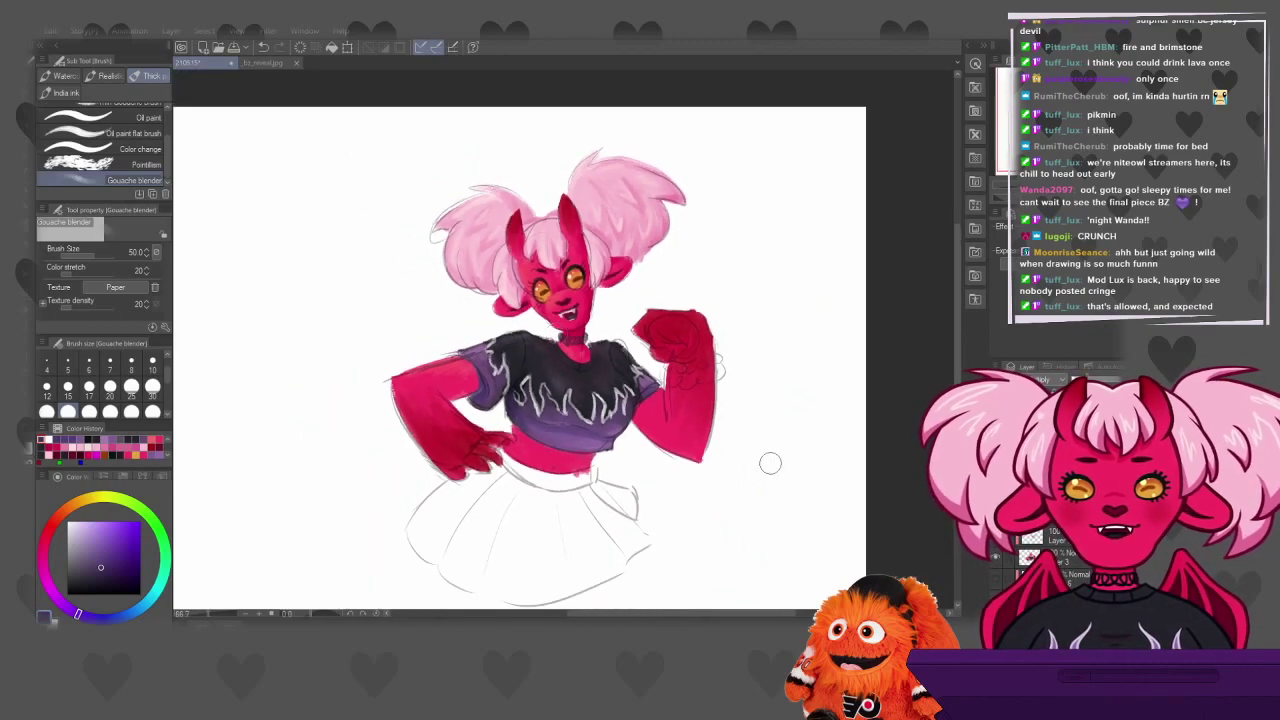
{"action": "scroll", "coordinate": [543, 420], "scroll_direction": "down", "scroll_amount": 2}
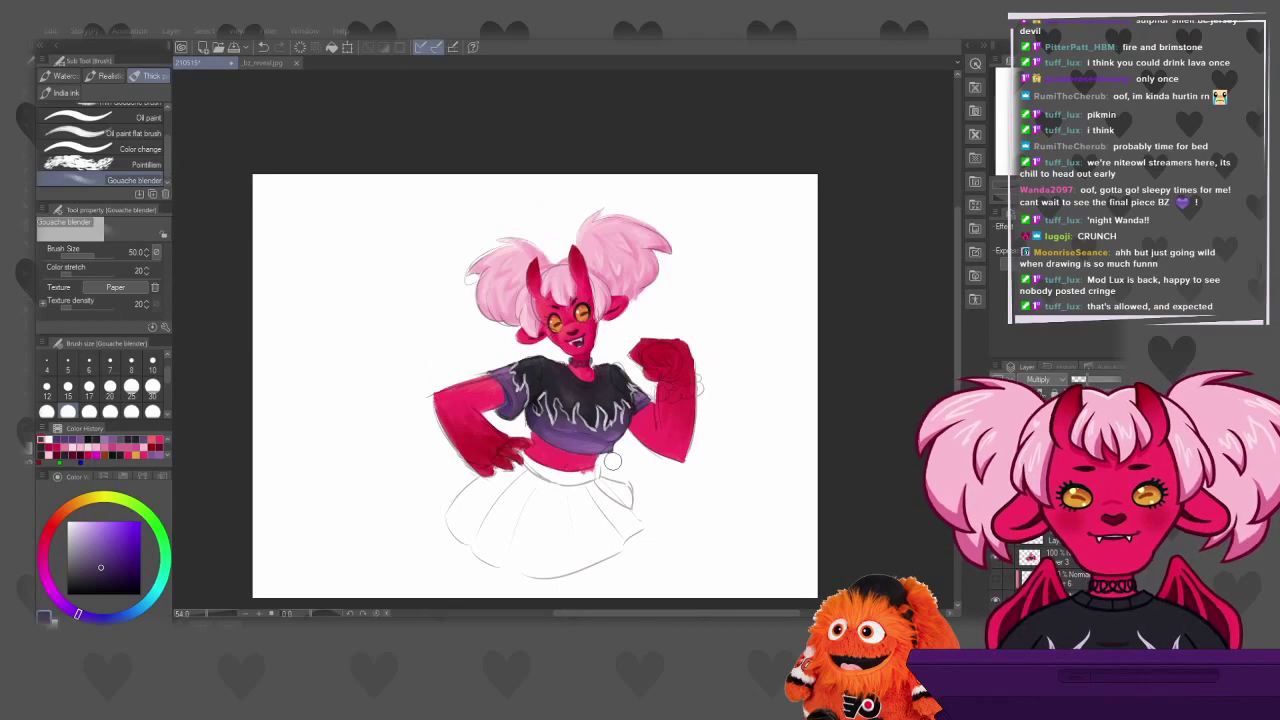
{"action": "scroll", "coordinate": [612, 460], "scroll_direction": "down", "scroll_amount": 1}
{"action": "scroll", "coordinate": [565, 430], "scroll_direction": "up", "scroll_amount": 3}
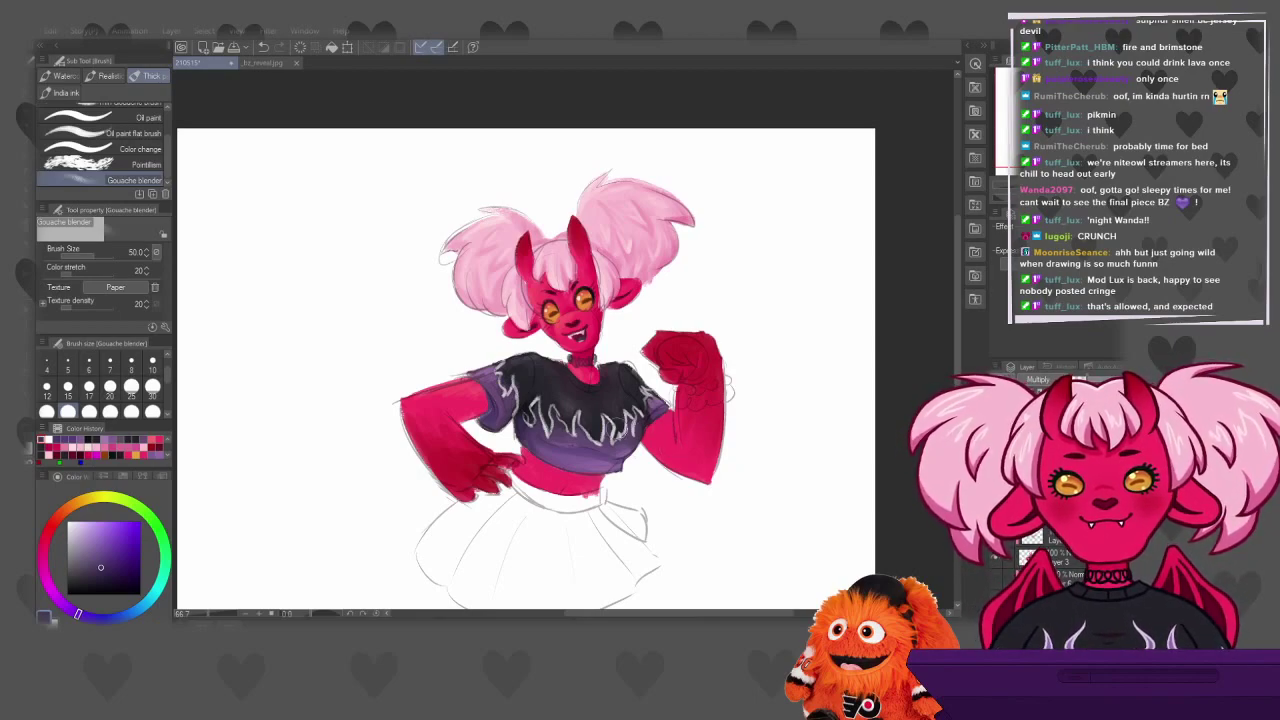
{"action": "scroll", "coordinate": [520, 234], "scroll_direction": "up", "scroll_amount": 3}
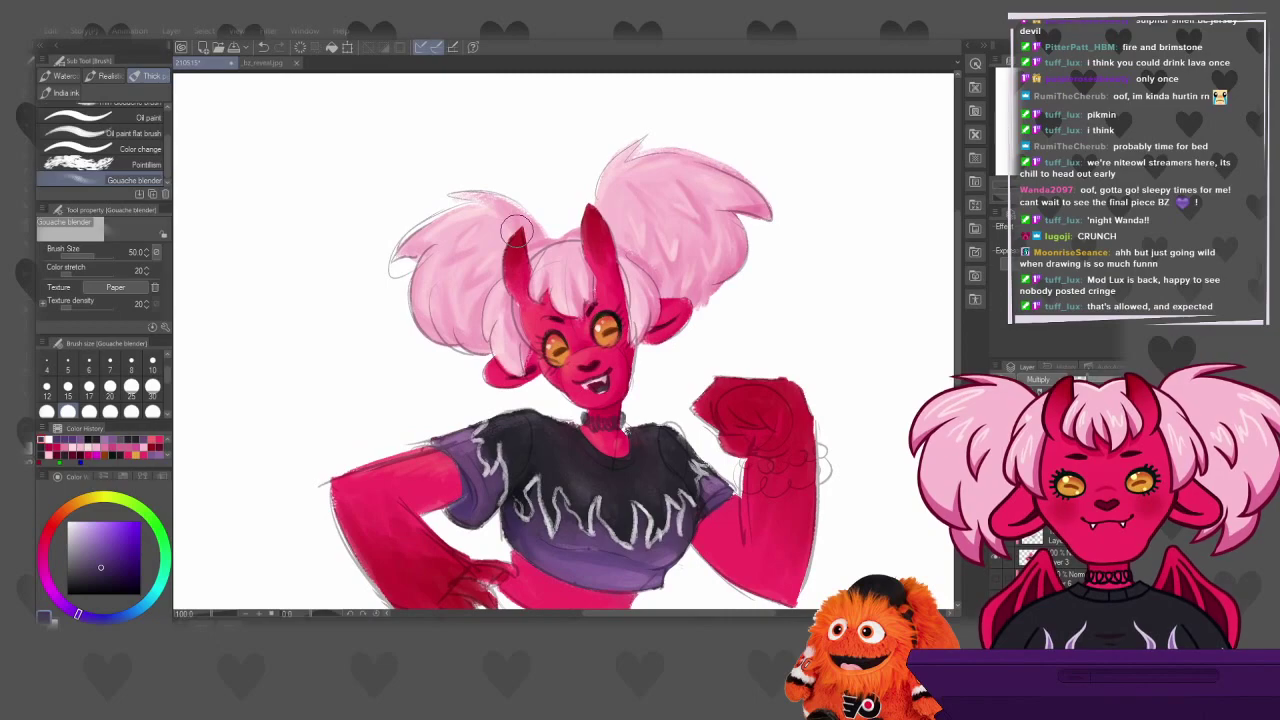
{"action": "scroll", "coordinate": [475, 418], "scroll_direction": "down", "scroll_amount": 3}
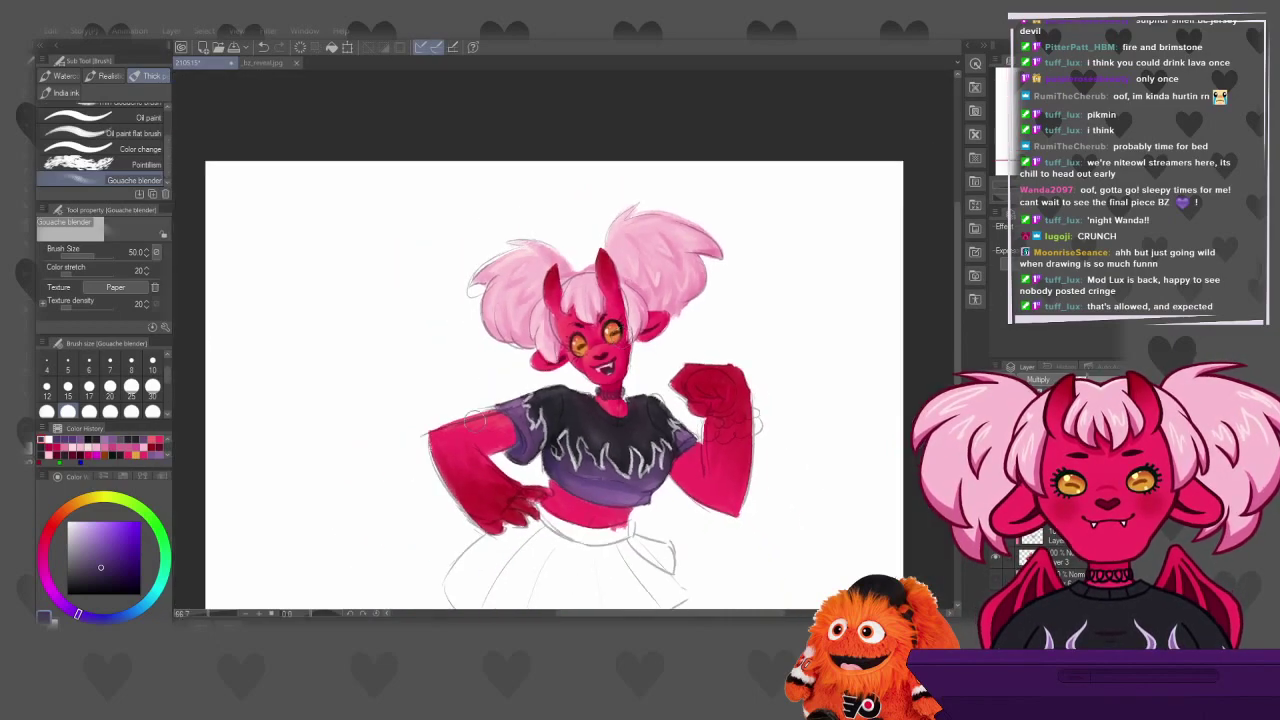
{"action": "scroll", "coordinate": [269, 291], "scroll_direction": "down", "scroll_amount": 1}
{"action": "scroll", "coordinate": [255, 292], "scroll_direction": "up", "scroll_amount": 1}
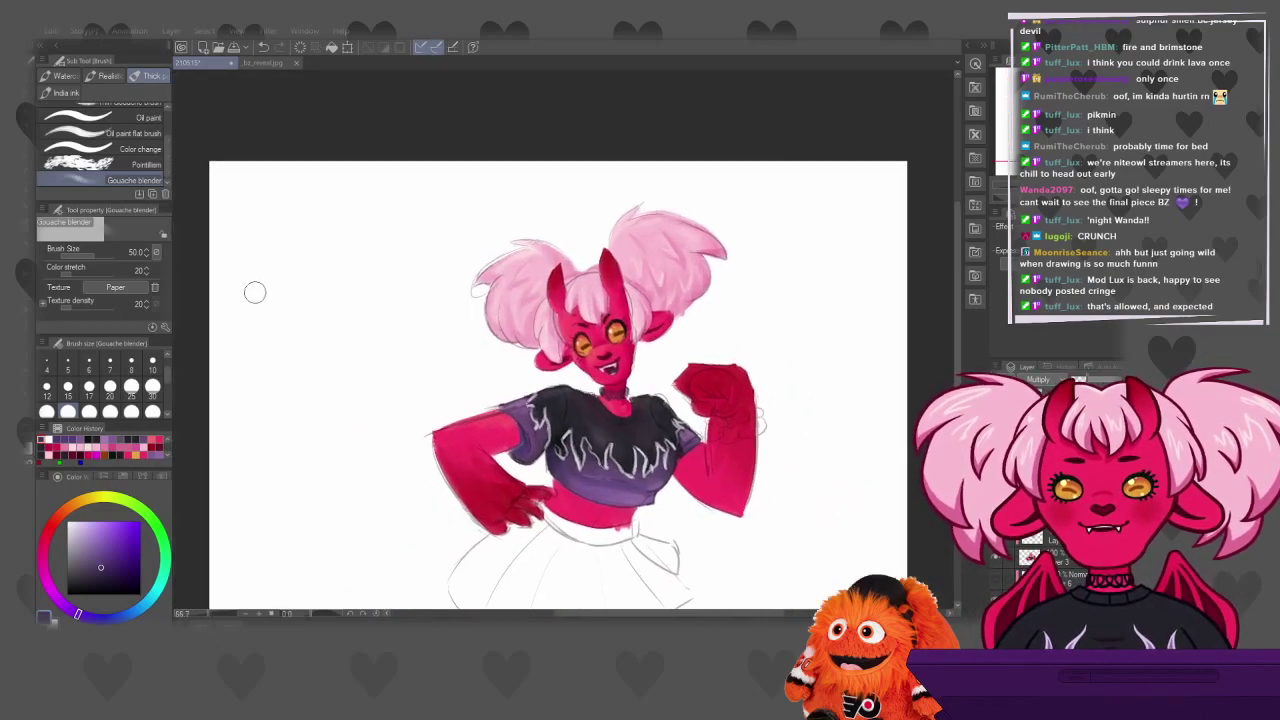
{"action": "scroll", "coordinate": [254, 291], "scroll_direction": "up", "scroll_amount": 1}
{"action": "scroll", "coordinate": [266, 283], "scroll_direction": "up", "scroll_amount": 1}
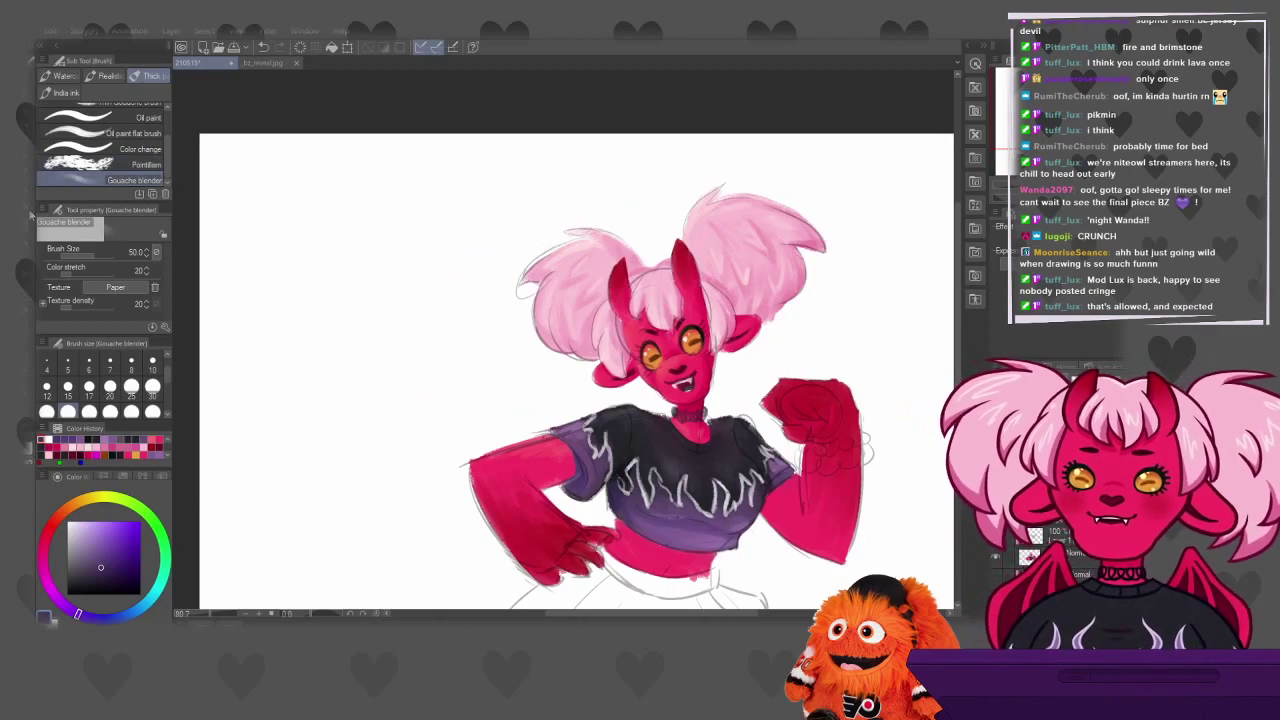
Switch to the Textured pen at size 8 and select the layer with Multiply blending
{"action": "key", "text": "p"}
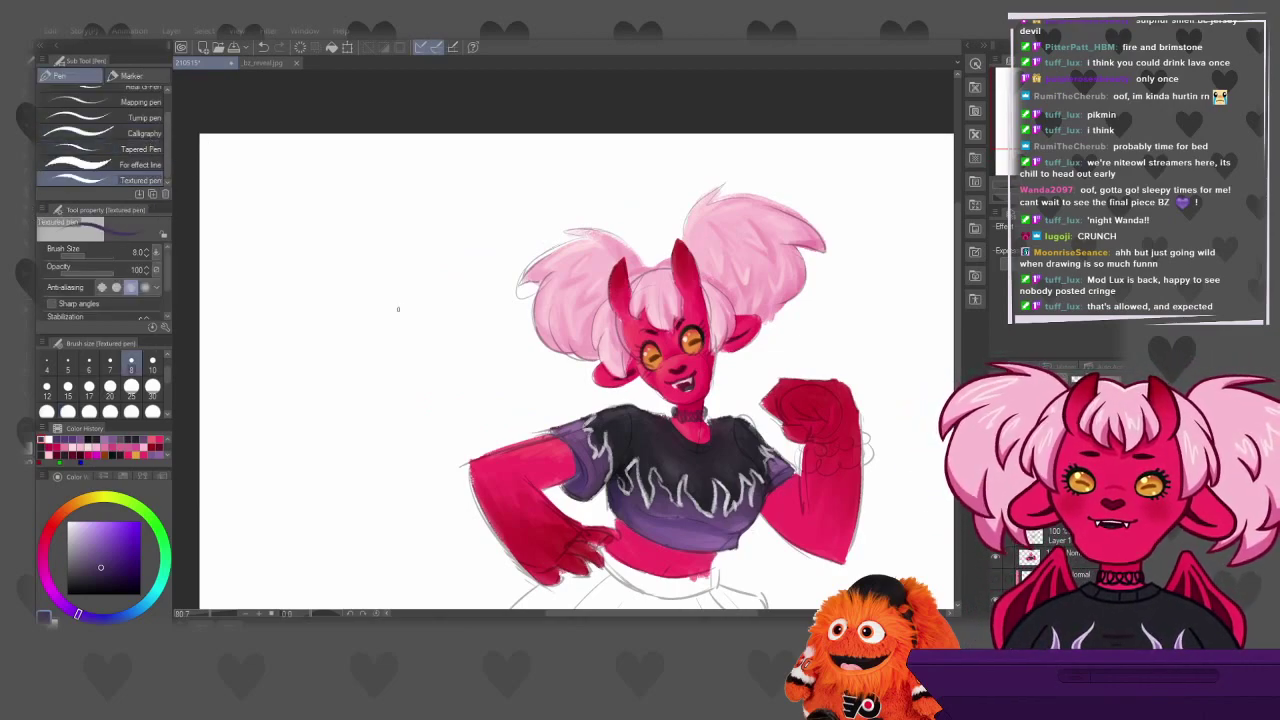
{"action": "scroll", "coordinate": [1069, 566], "scroll_direction": "down", "scroll_amount": 2}
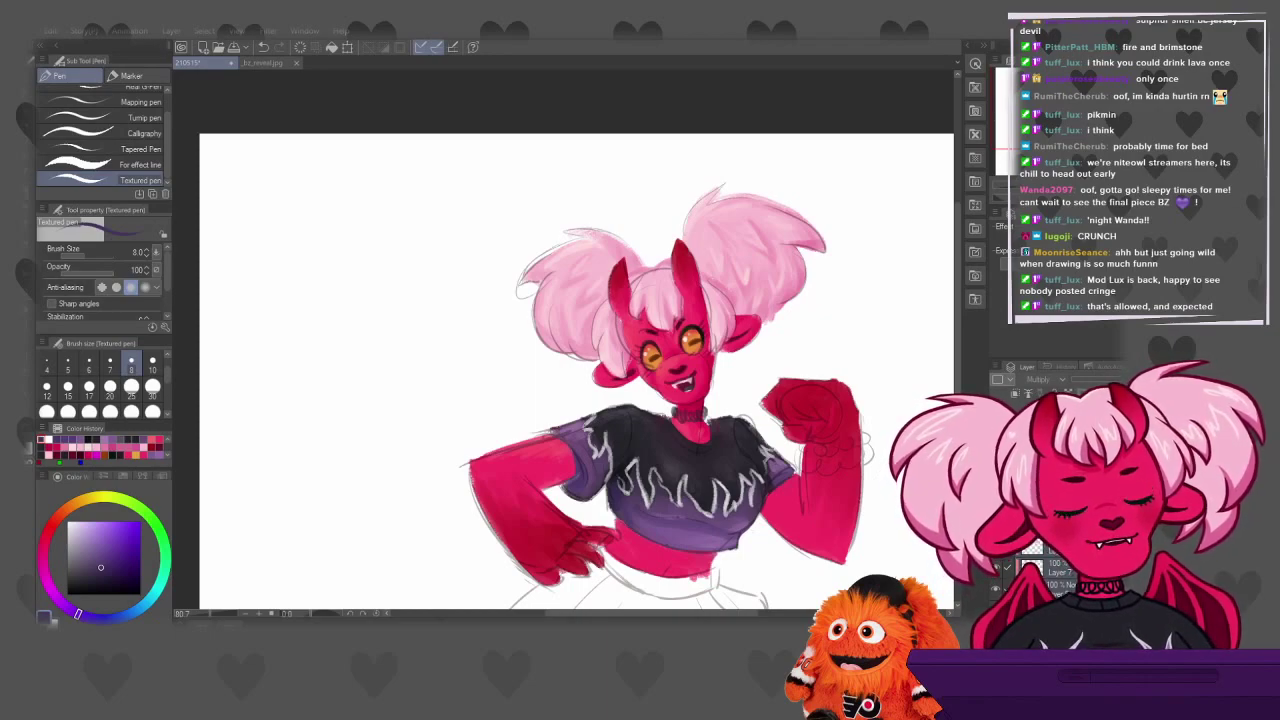
{"action": "left_click", "coordinate": [1060, 586]}
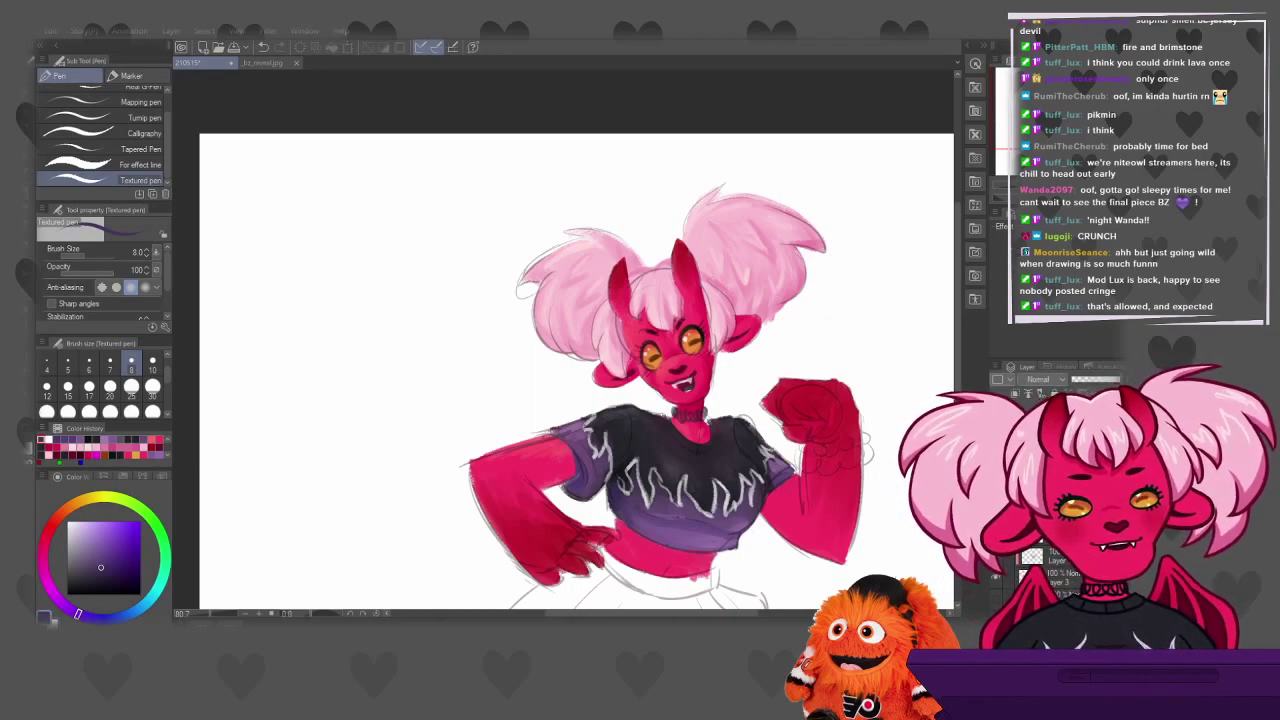
{"action": "left_click", "coordinate": [1060, 520]}
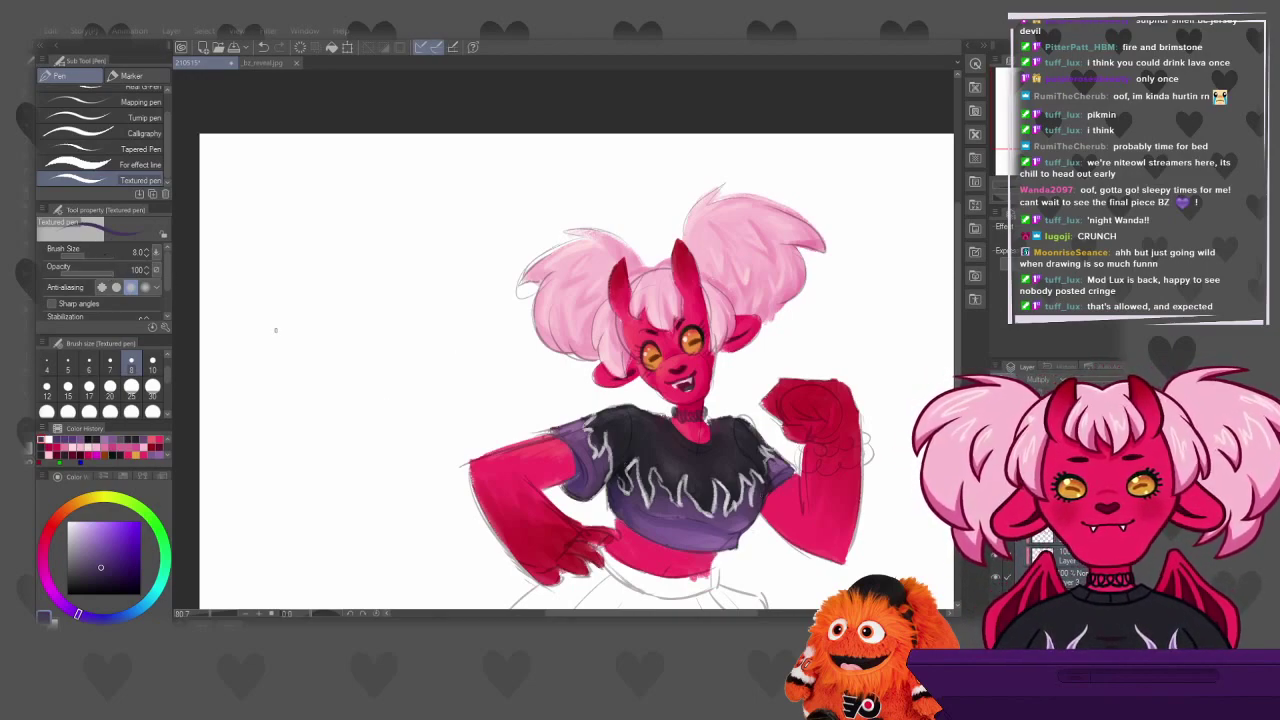
{"action": "mouse_move", "coordinate": [367, 237]}
{"action": "left_mouse_down"}
{"action": "mouse_move", "coordinate": [403, 239]}
{"action": "mouse_move", "coordinate": [430, 271]}
{"action": "mouse_move", "coordinate": [405, 320]}
{"action": "left_mouse_up"}
{"action": "key", "text": "ctrl+z"}
{"action": "left_click", "coordinate": [88, 438]}
{"action": "left_click_drag", "start_coordinate": [420, 268], "coordinate": [415, 284]}
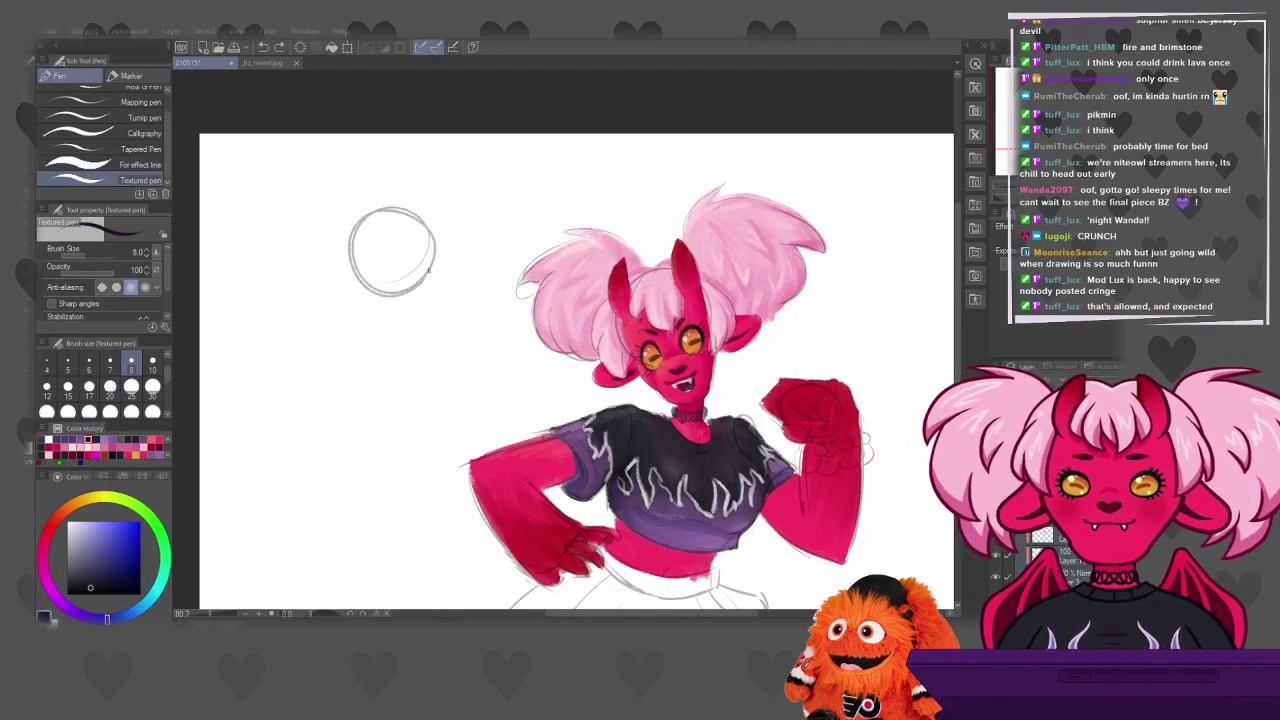
{"action": "key", "text": "ctrl+z"}
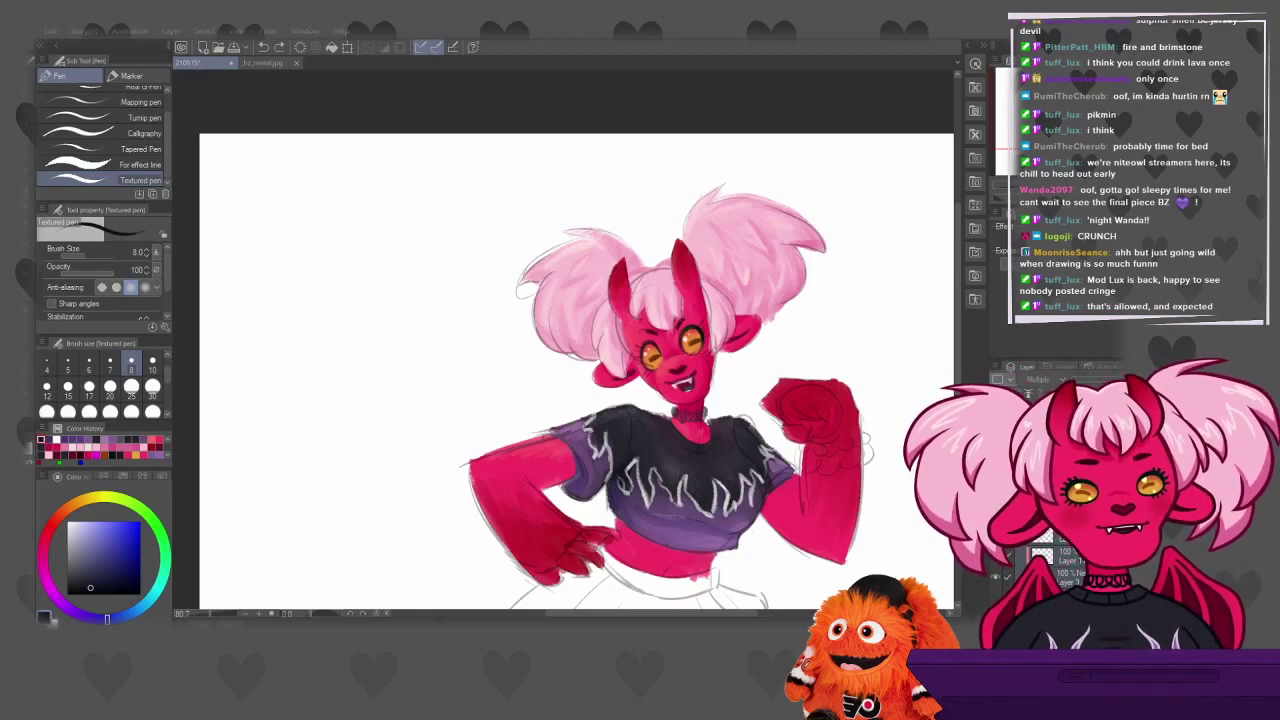
Select a layer with Normal blending, add a new layer, and undo a trial curve on the blank canvas
{"action": "left_click", "coordinate": [1075, 533]}
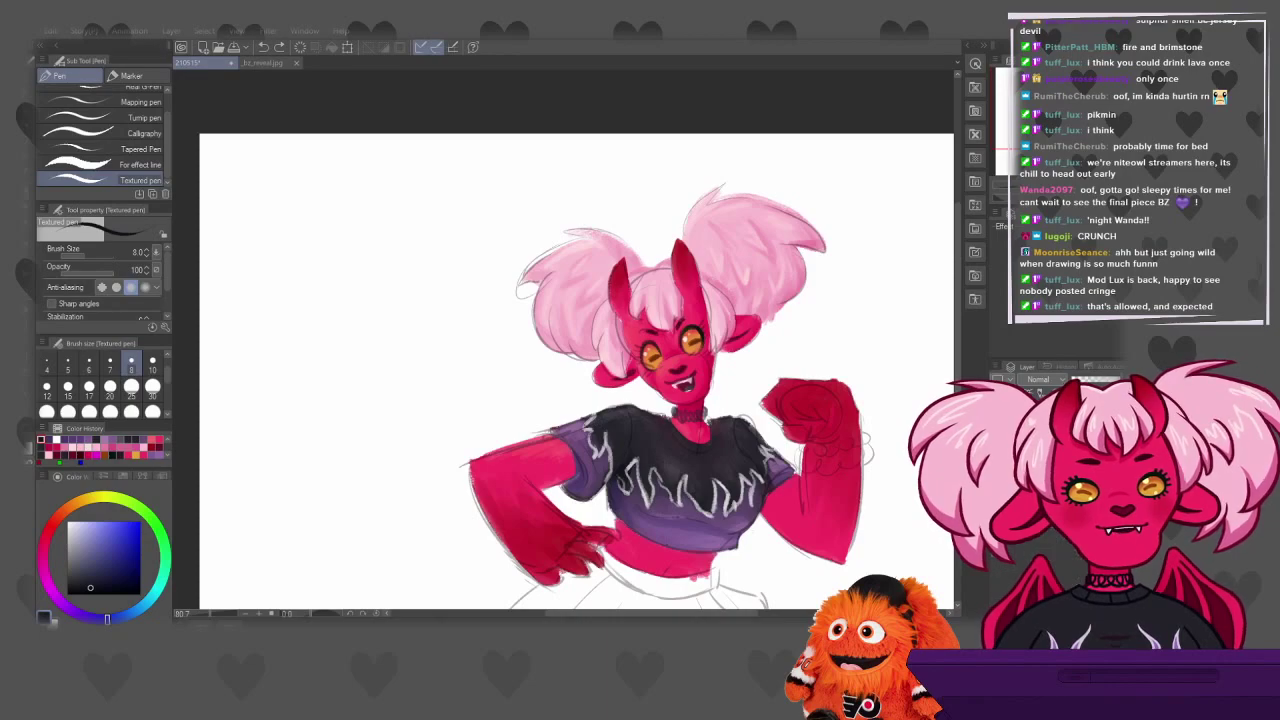
{"action": "key", "text": "ctrl+shift+n"}
{"action": "mouse_move", "coordinate": [378, 210]}
{"action": "left_mouse_down"}
{"action": "mouse_move", "coordinate": [345, 222]}
{"action": "mouse_move", "coordinate": [395, 212]}
{"action": "left_mouse_up"}
{"action": "key", "text": "ctrl+z"}
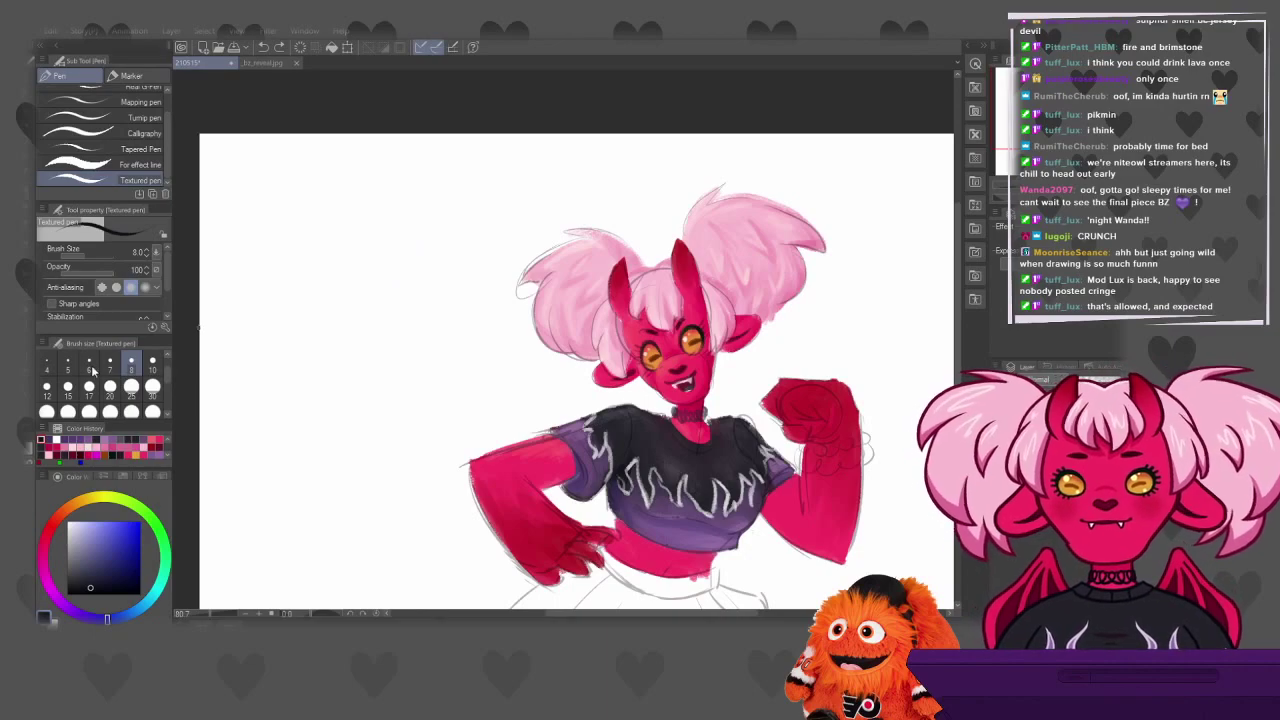
Pick the dark greyish purple from the colour history and sketch a head circle on the blank canvas beside the character
{"action": "left_click", "coordinate": [117, 437]}
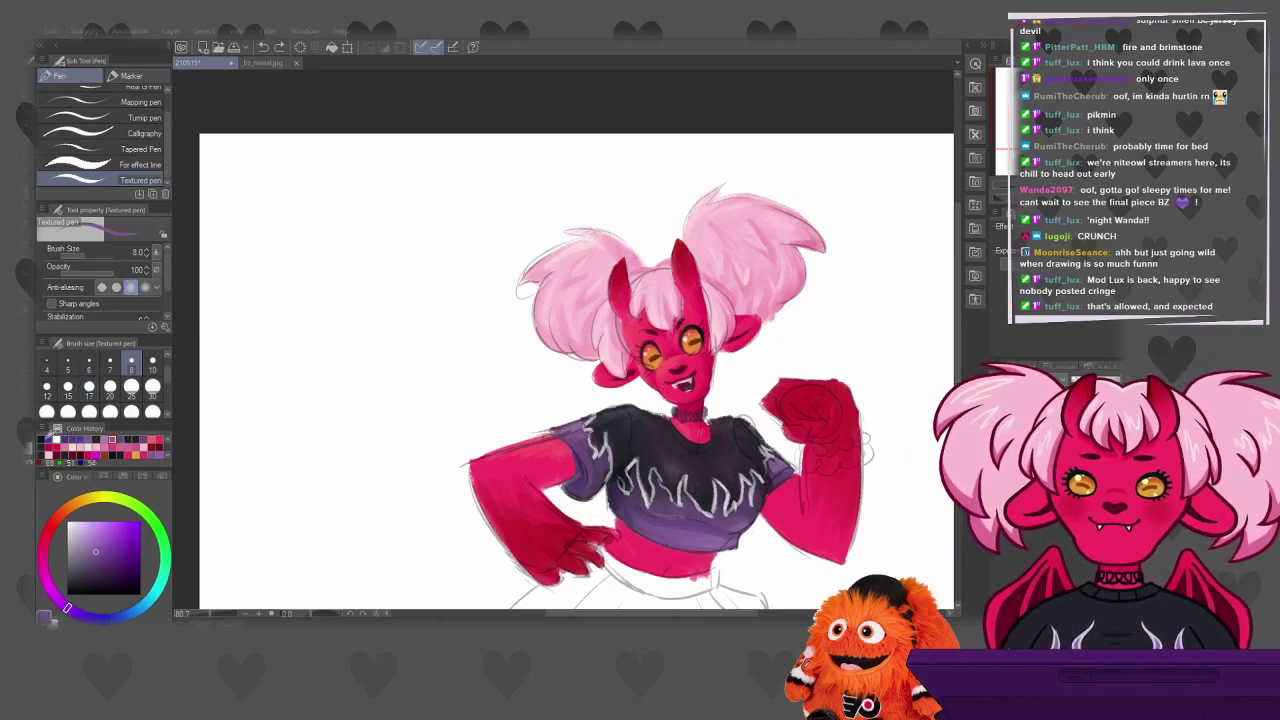
{"action": "left_click", "coordinate": [41, 439]}
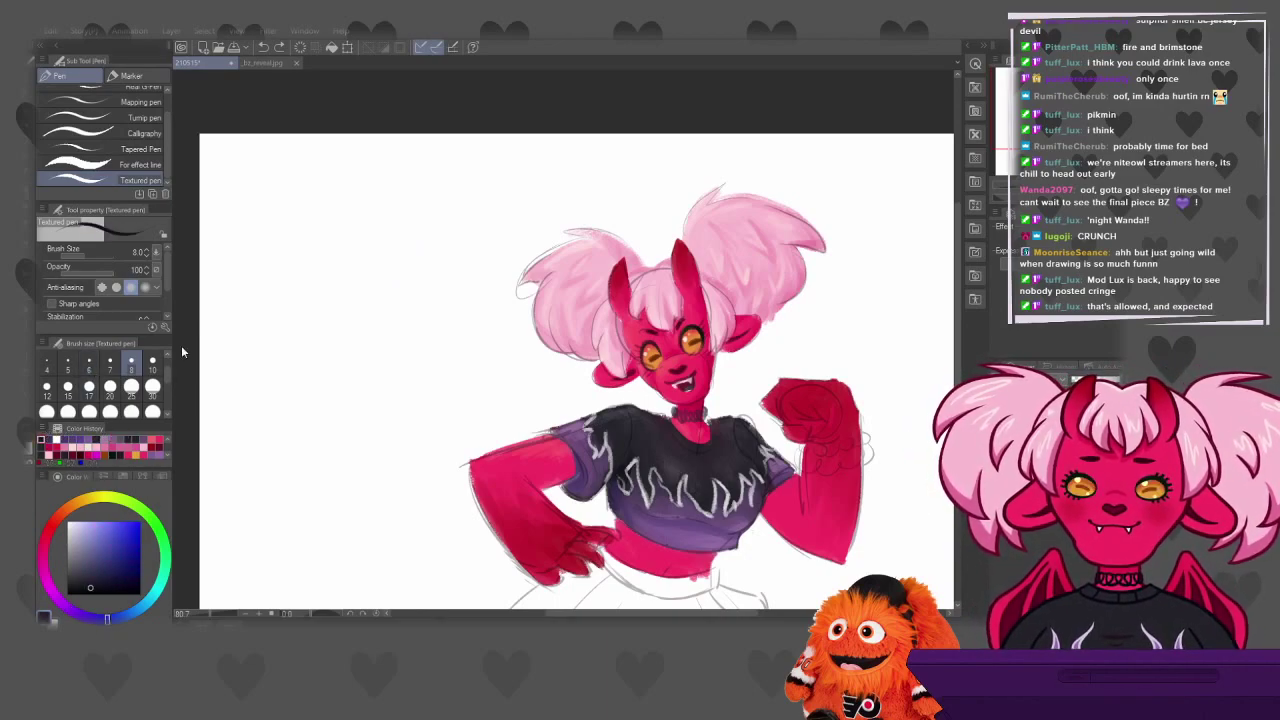
{"action": "left_click", "coordinate": [121, 437]}
{"action": "mouse_move", "coordinate": [336, 214]}
{"action": "left_mouse_down"}
{"action": "mouse_move", "coordinate": [393, 199]}
{"action": "mouse_move", "coordinate": [410, 224]}
{"action": "mouse_move", "coordinate": [400, 264]}
{"action": "left_mouse_up"}
{"action": "key", "text": "ctrl+z"}
{"action": "left_click_drag", "start_coordinate": [378, 204], "coordinate": [412, 270]}
{"action": "mouse_move", "coordinate": [373, 214]}
{"action": "left_mouse_down"}
{"action": "mouse_move", "coordinate": [372, 288]}
{"action": "mouse_move", "coordinate": [353, 311]}
{"action": "left_mouse_up"}
{"action": "key", "text": "ctrl+z"}
Sketch a smaller muzzle circle overlapping the head circle's lower edge, with a jaw curve beneath it
{"action": "key", "text": "ctrl+z"}
{"action": "left_click_drag", "start_coordinate": [318, 265], "coordinate": [345, 312]}
{"action": "key", "text": "ctrl+z"}
{"action": "mouse_move", "coordinate": [345, 262]}
{"action": "left_mouse_down"}
{"action": "mouse_move", "coordinate": [356, 299]}
{"action": "mouse_move", "coordinate": [402, 283]}
{"action": "left_mouse_up"}
{"action": "mouse_move", "coordinate": [319, 266]}
{"action": "left_mouse_down"}
{"action": "mouse_move", "coordinate": [354, 249]}
{"action": "mouse_move", "coordinate": [332, 253]}
{"action": "left_mouse_up"}
{"action": "key", "text": "ctrl+z"}
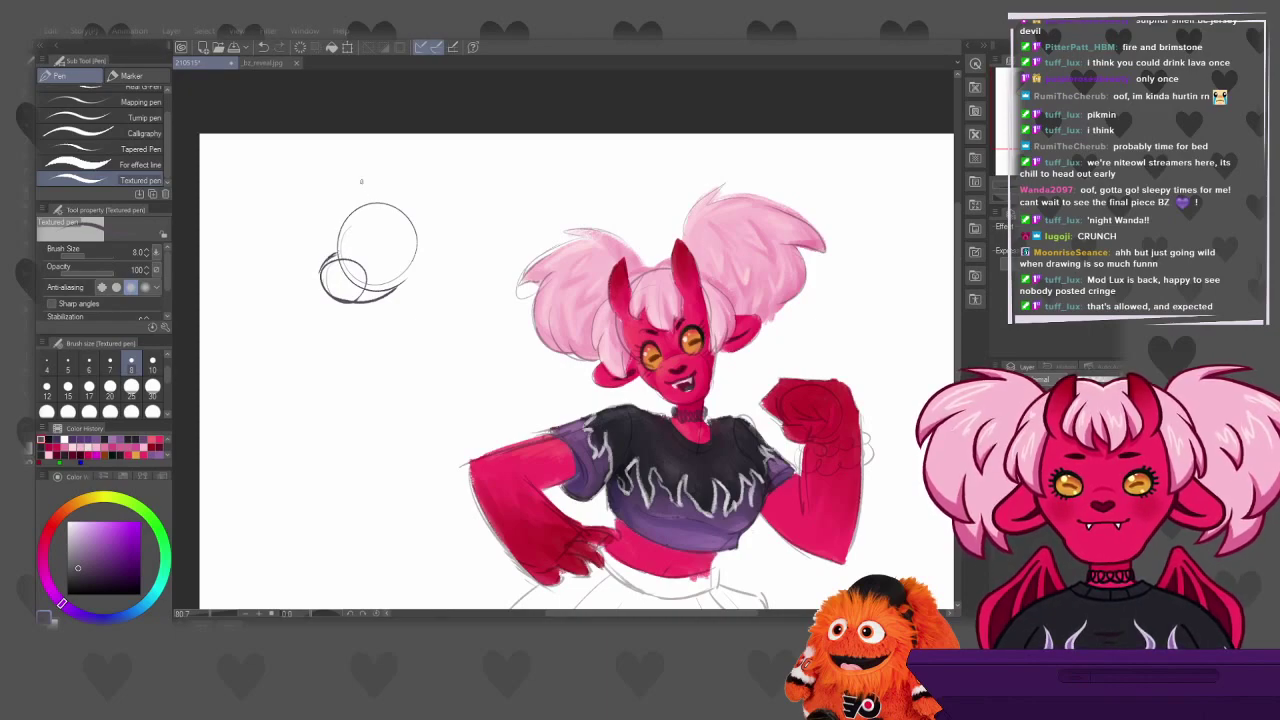
Sketch two eyes and a small nose on the new head, undoing the unwanted strokes
{"action": "mouse_move", "coordinate": [346, 299]}
{"action": "left_mouse_down"}
{"action": "mouse_move", "coordinate": [388, 234]}
{"action": "mouse_move", "coordinate": [378, 260]}
{"action": "mouse_move", "coordinate": [386, 235]}
{"action": "mouse_move", "coordinate": [383, 259]}
{"action": "mouse_move", "coordinate": [383, 237]}
{"action": "mouse_move", "coordinate": [355, 244]}
{"action": "left_mouse_up"}
{"action": "key", "text": "ctrl+z"}
{"action": "key", "text": "ctrl+z"}
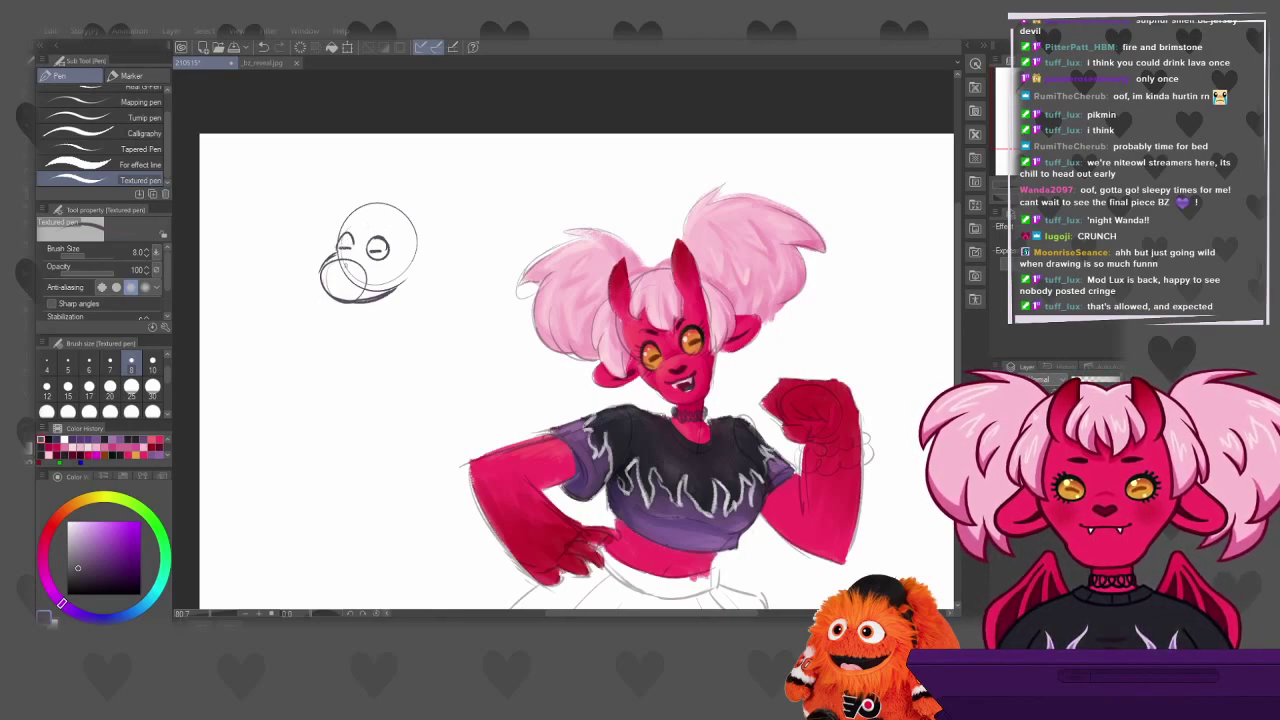
{"action": "key", "text": "ctrl+z"}
{"action": "key", "text": "ctrl+z"}
{"action": "left_click_drag", "start_coordinate": [356, 265], "coordinate": [346, 270]}
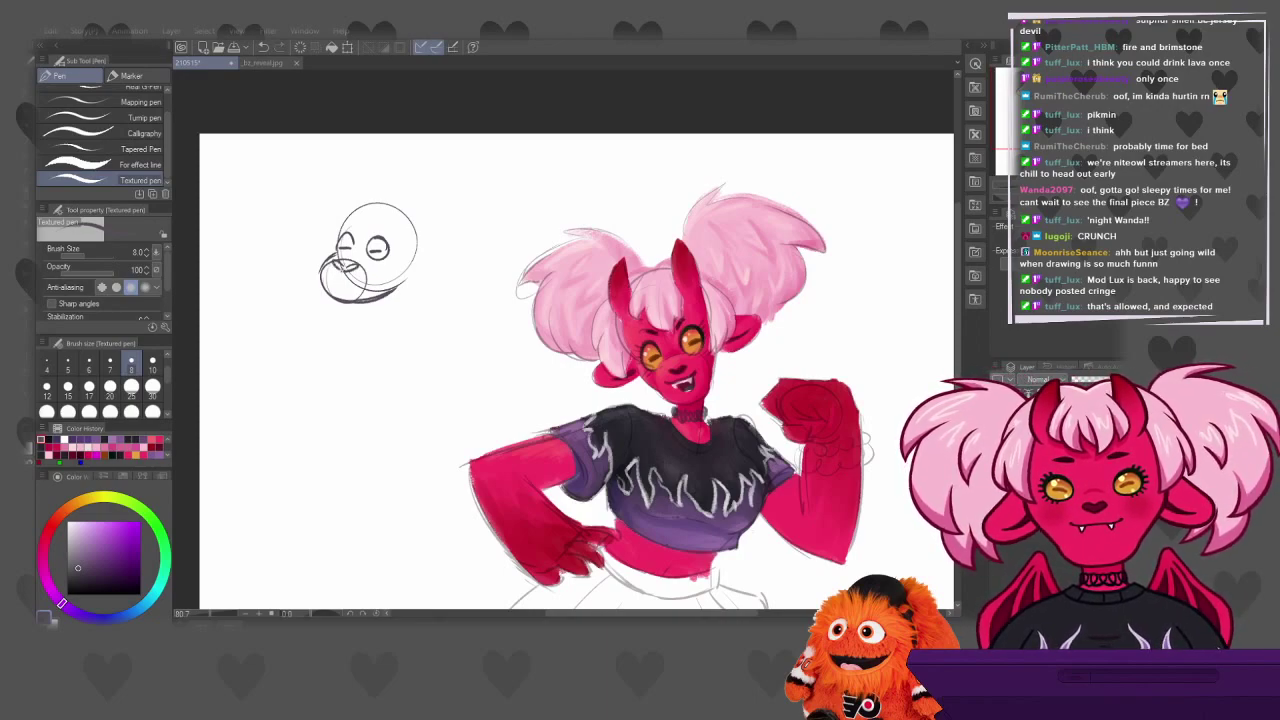
{"action": "key", "text": "ctrl+z"}
{"action": "key", "text": "ctrl+z"}
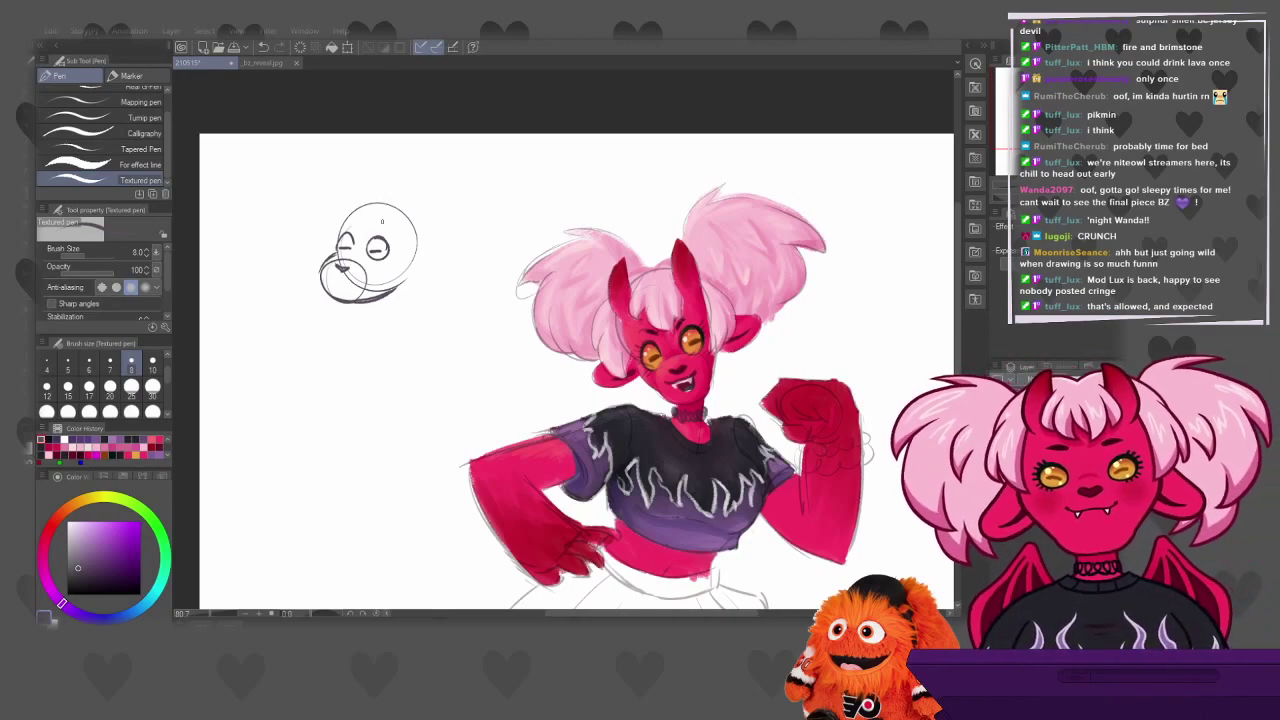
Sketch short eyelashes at the outer corners of both eyes on the new head, undoing unwanted strokes
{"action": "key", "text": "ctrl+z"}
{"action": "key", "text": "ctrl+z"}
{"action": "key", "text": "ctrl+y"}
{"action": "key", "text": "ctrl+y"}
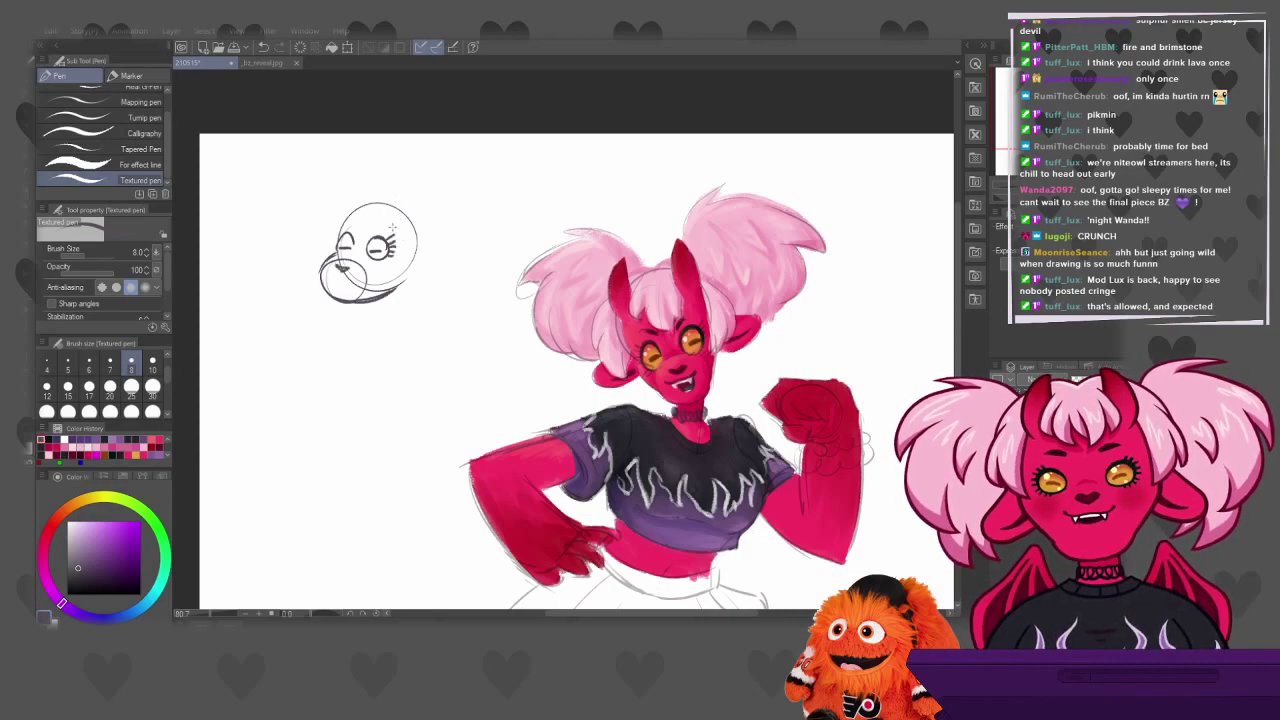
{"action": "key", "text": "ctrl+z"}
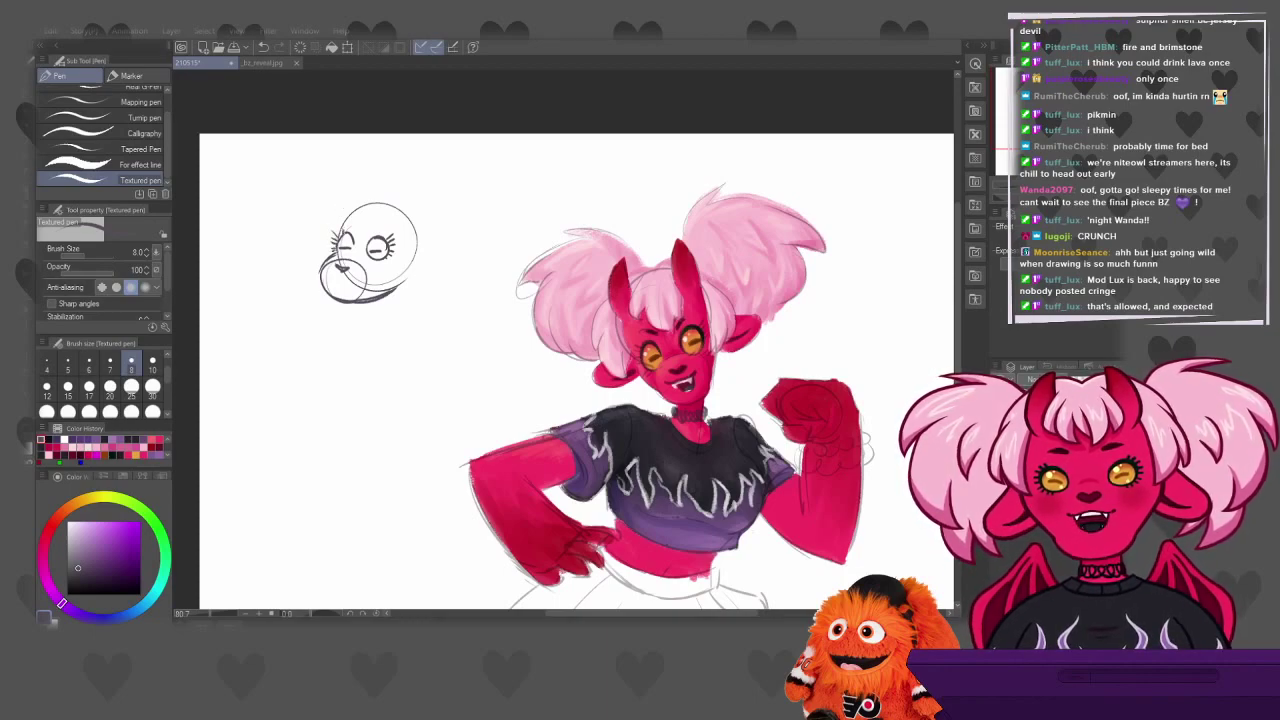
{"action": "key", "text": "ctrl+z"}
{"action": "left_click_drag", "start_coordinate": [349, 241], "coordinate": [343, 230]}
{"action": "key", "text": "ctrl+z"}
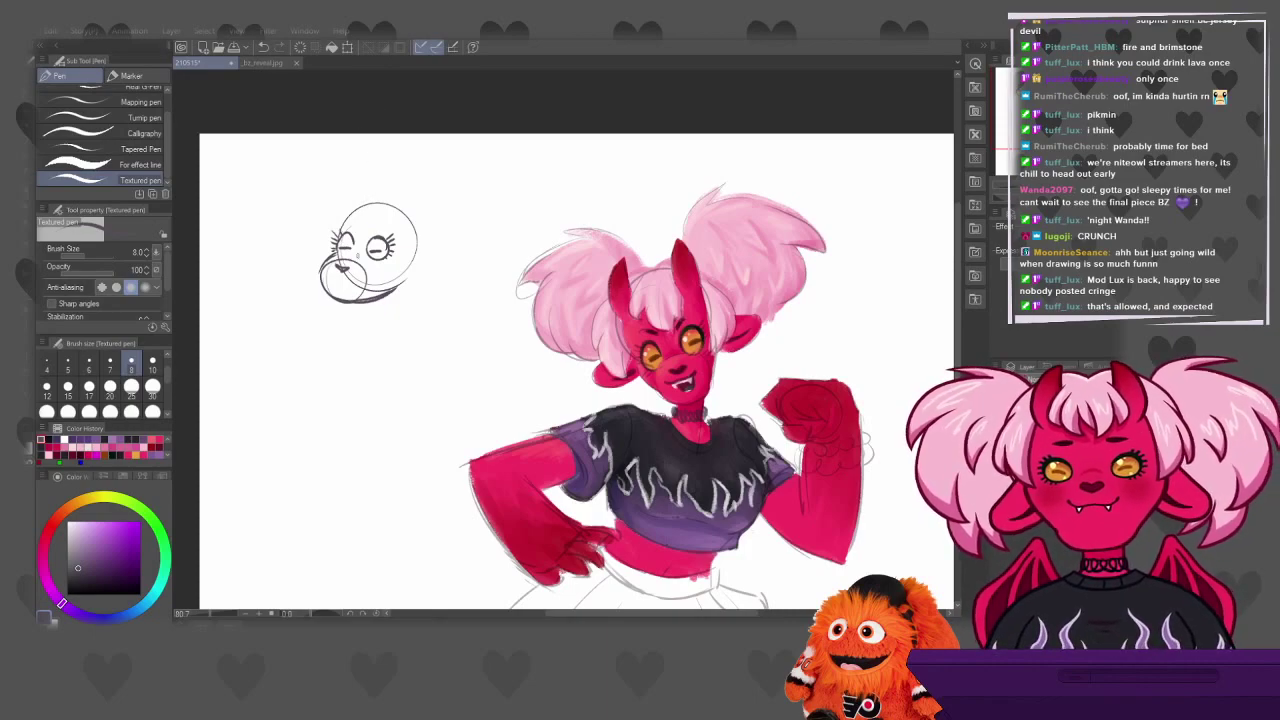
Sketch a short mouth line under the nose and a small eyebrow above the right-hand eye
{"action": "left_click_drag", "start_coordinate": [341, 288], "coordinate": [357, 277]}
{"action": "key", "text": "ctrl+z"}
{"action": "key", "text": "ctrl+z"}
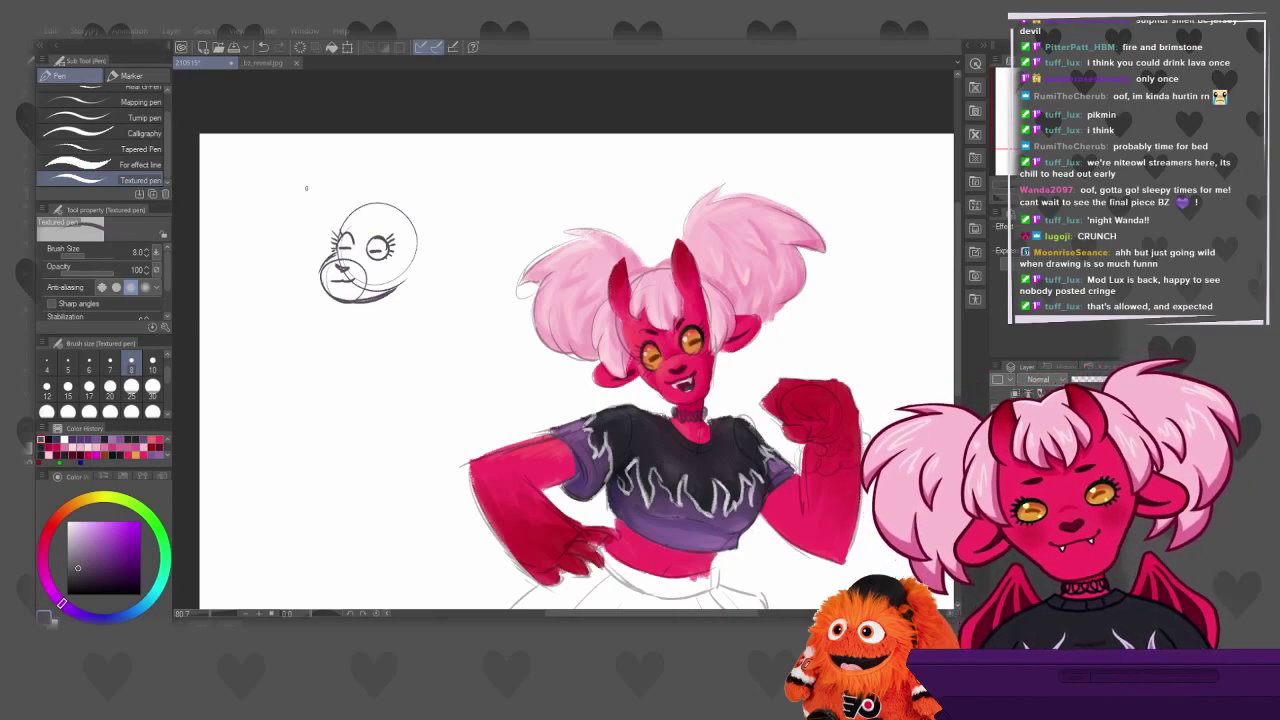
{"action": "mouse_move", "coordinate": [371, 188]}
{"action": "left_mouse_down"}
{"action": "mouse_move", "coordinate": [356, 194]}
{"action": "mouse_move", "coordinate": [362, 229]}
{"action": "mouse_move", "coordinate": [383, 214]}
{"action": "mouse_move", "coordinate": [376, 230]}
{"action": "mouse_move", "coordinate": [353, 227]}
{"action": "left_mouse_up"}
{"action": "key", "text": "ctrl+z"}
{"action": "key", "text": "ctrl+z"}
{"action": "key", "text": "ctrl+z"}
{"action": "key", "text": "ctrl+z"}
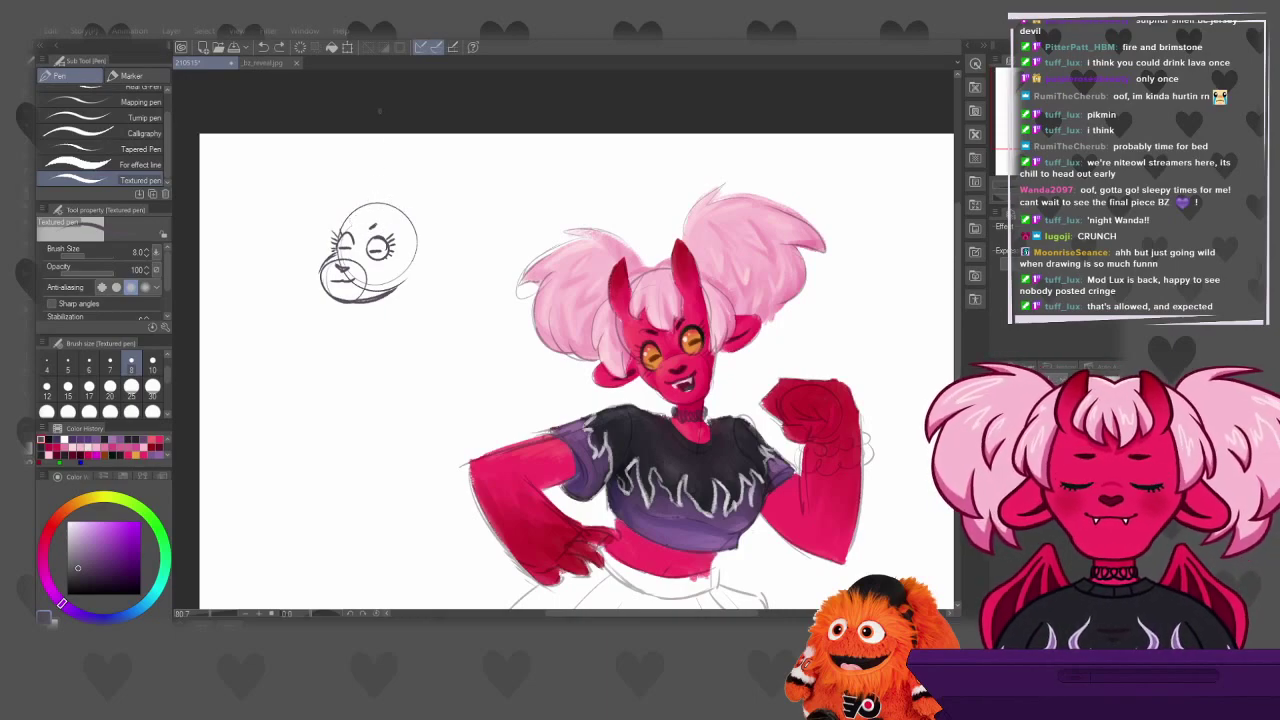
Sketch curved hair locks framing the right side of the face, redrawing the outer lock farther from the head
{"action": "left_click_drag", "start_coordinate": [397, 224], "coordinate": [408, 277]}
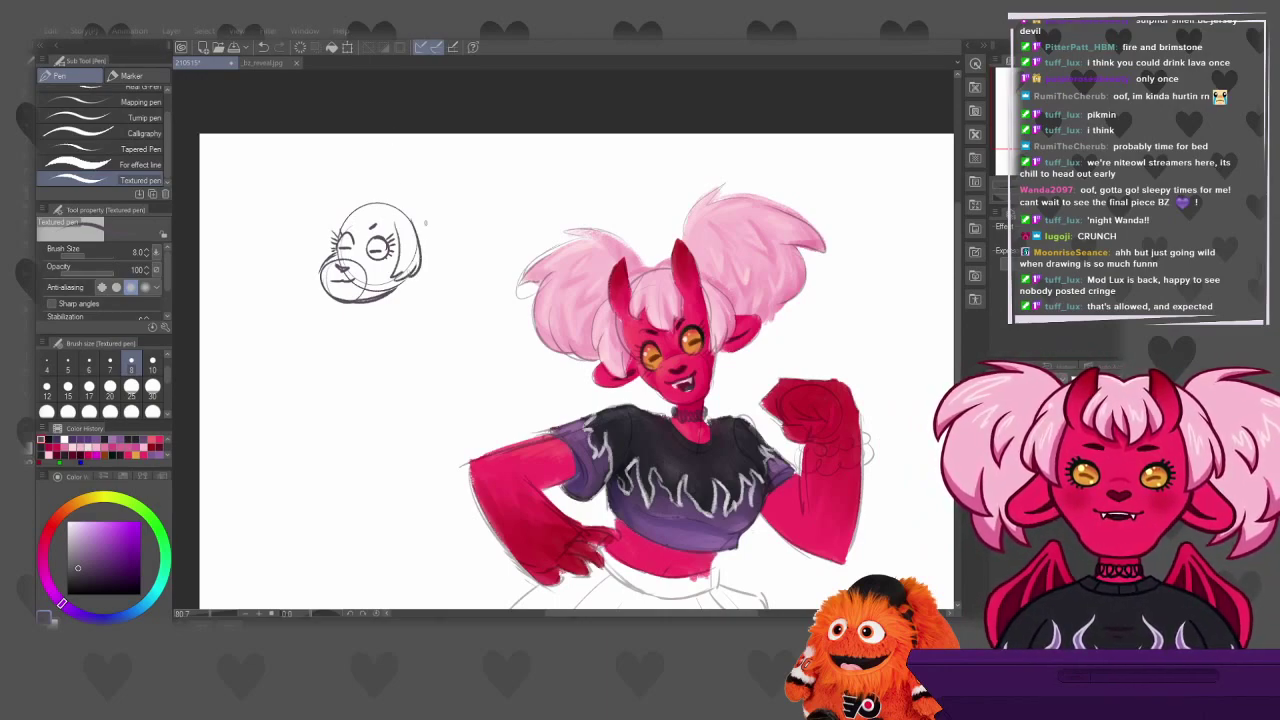
{"action": "key", "text": "ctrl+z"}
{"action": "key", "text": "ctrl+z"}
{"action": "left_click_drag", "start_coordinate": [423, 219], "coordinate": [416, 268]}
{"action": "key", "text": "ctrl+z"}
{"action": "mouse_move", "coordinate": [402, 223]}
{"action": "left_mouse_down"}
{"action": "mouse_move", "coordinate": [393, 272]}
{"action": "mouse_move", "coordinate": [424, 265]}
{"action": "mouse_move", "coordinate": [419, 223]}
{"action": "mouse_move", "coordinate": [420, 274]}
{"action": "left_mouse_up"}
{"action": "key", "text": "ctrl+z"}
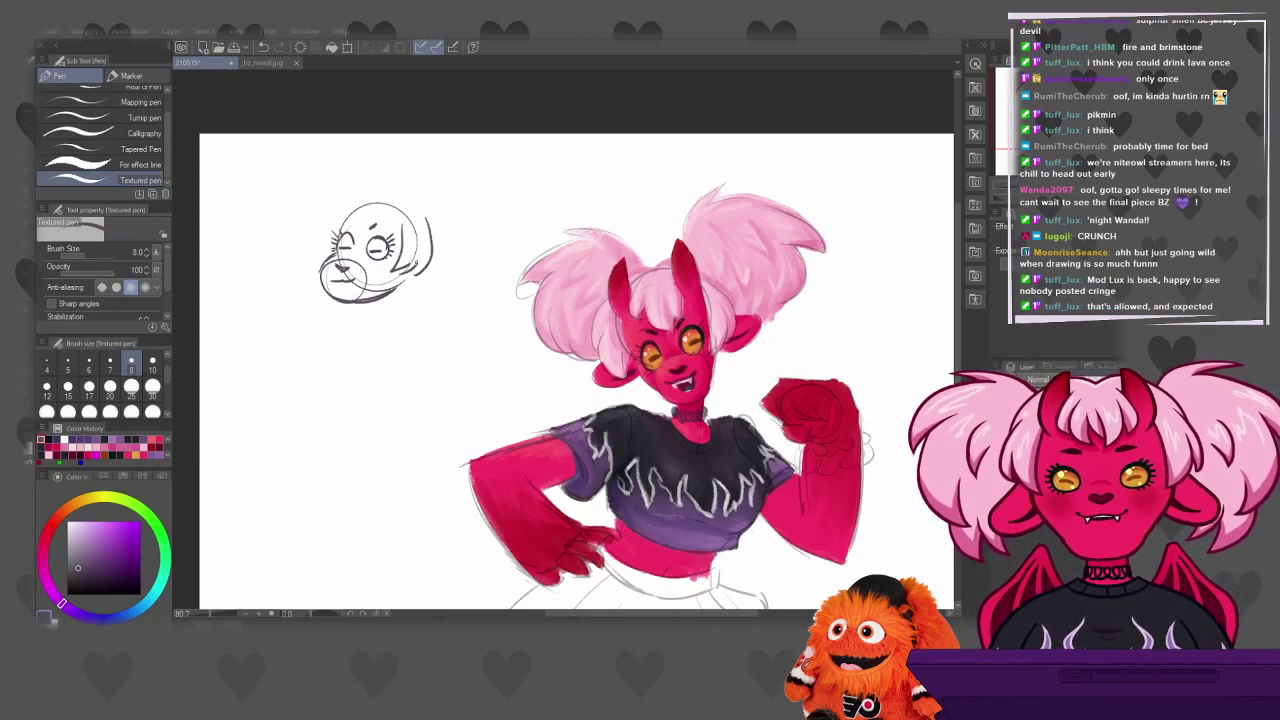
Sketch a horn and a tuft of hair on top of the head, with a lock down the left side of the face
{"action": "mouse_move", "coordinate": [374, 182]}
{"action": "left_mouse_down"}
{"action": "mouse_move", "coordinate": [345, 215]}
{"action": "mouse_move", "coordinate": [376, 210]}
{"action": "mouse_move", "coordinate": [363, 222]}
{"action": "mouse_move", "coordinate": [404, 175]}
{"action": "mouse_move", "coordinate": [406, 208]}
{"action": "mouse_move", "coordinate": [316, 232]}
{"action": "mouse_move", "coordinate": [322, 255]}
{"action": "left_mouse_up"}
{"action": "key", "text": "ctrl+z"}
{"action": "key", "text": "ctrl+z"}
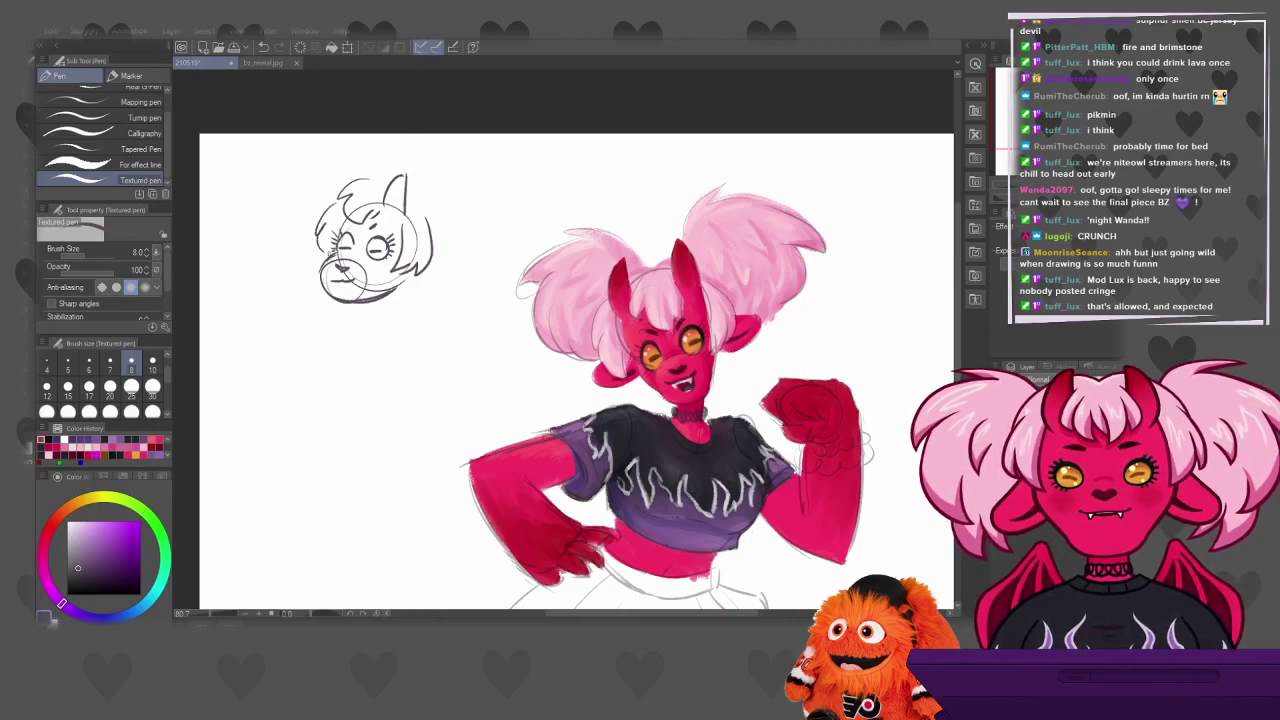
{"action": "key", "text": "ctrl+z"}
{"action": "left_click_drag", "start_coordinate": [336, 208], "coordinate": [320, 258]}
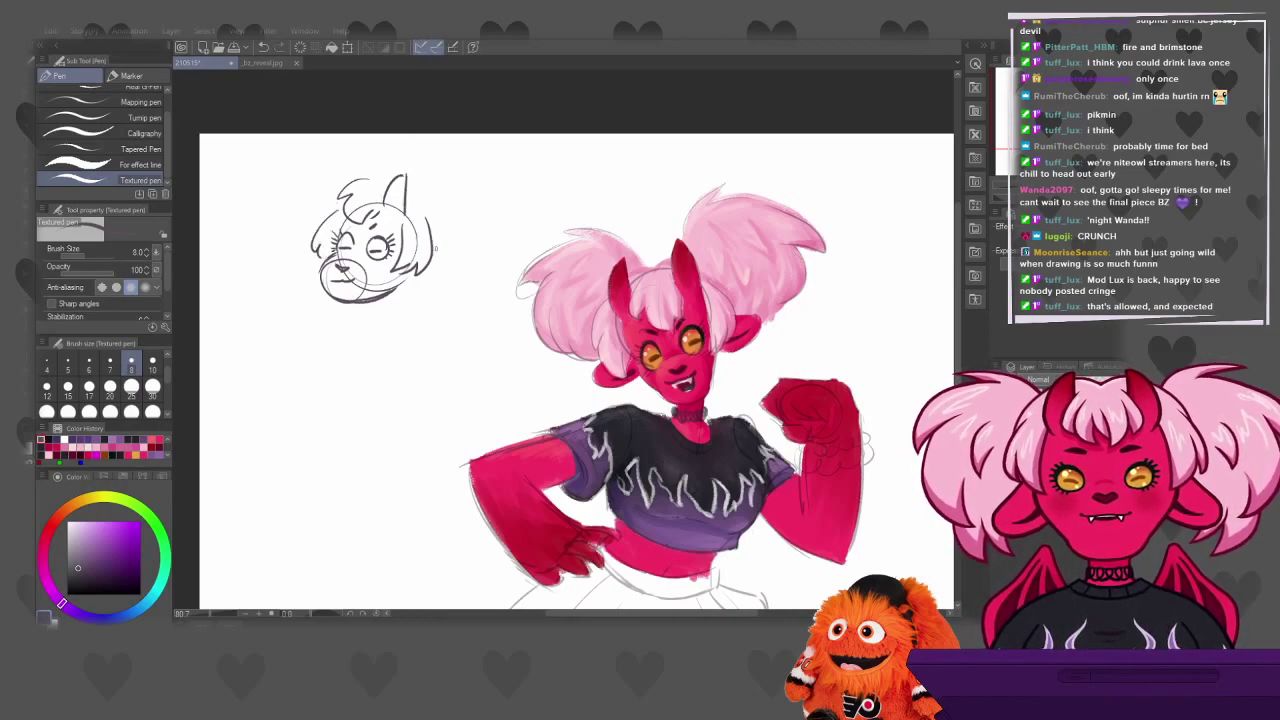
Sketch an ear behind the right-hand hair lock and clean up the muzzle circle's construction lines inside the face
{"action": "left_click_drag", "start_coordinate": [430, 247], "coordinate": [414, 284]}
{"action": "key", "text": "ctrl+z"}
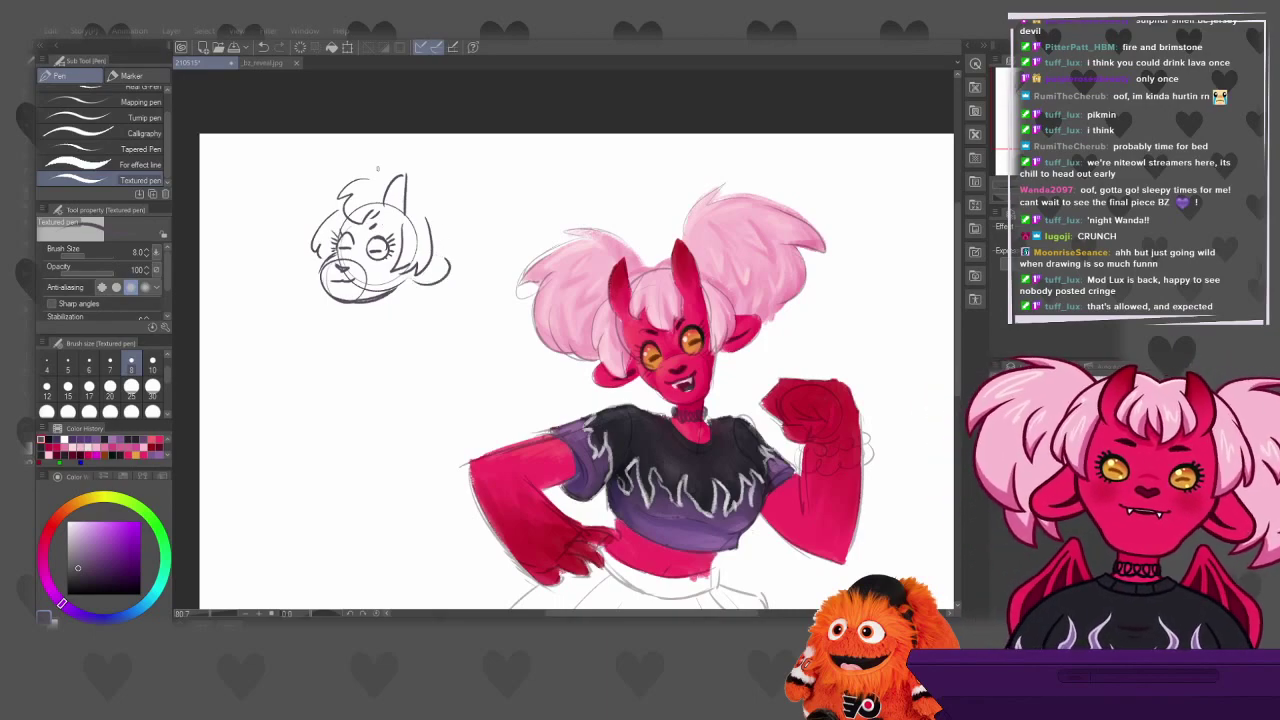
{"action": "mouse_move", "coordinate": [341, 264]}
{"action": "left_mouse_down"}
{"action": "mouse_move", "coordinate": [350, 280]}
{"action": "mouse_move", "coordinate": [338, 282]}
{"action": "mouse_move", "coordinate": [358, 279]}
{"action": "mouse_move", "coordinate": [335, 258]}
{"action": "mouse_move", "coordinate": [362, 268]}
{"action": "mouse_move", "coordinate": [362, 289]}
{"action": "mouse_move", "coordinate": [371, 282]}
{"action": "mouse_move", "coordinate": [357, 296]}
{"action": "mouse_move", "coordinate": [397, 274]}
{"action": "left_mouse_up"}
{"action": "key", "text": "ctrl+z"}
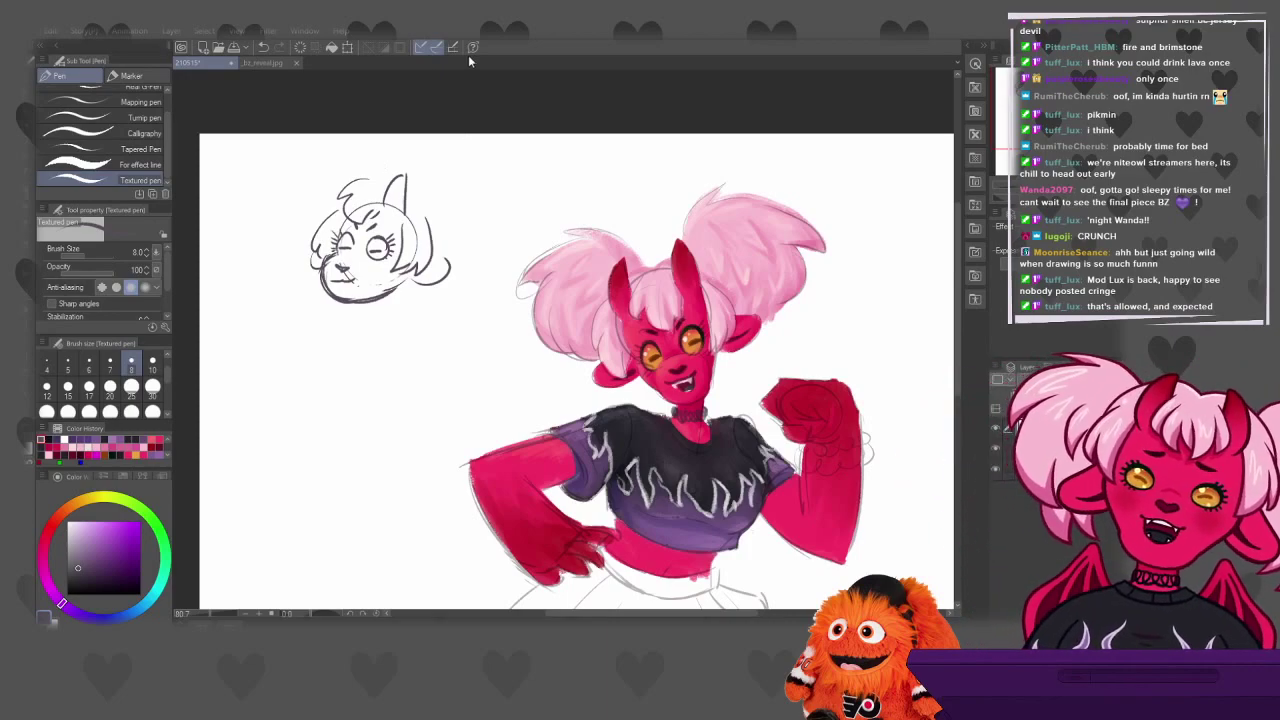
{"action": "key", "text": "ctrl+z"}
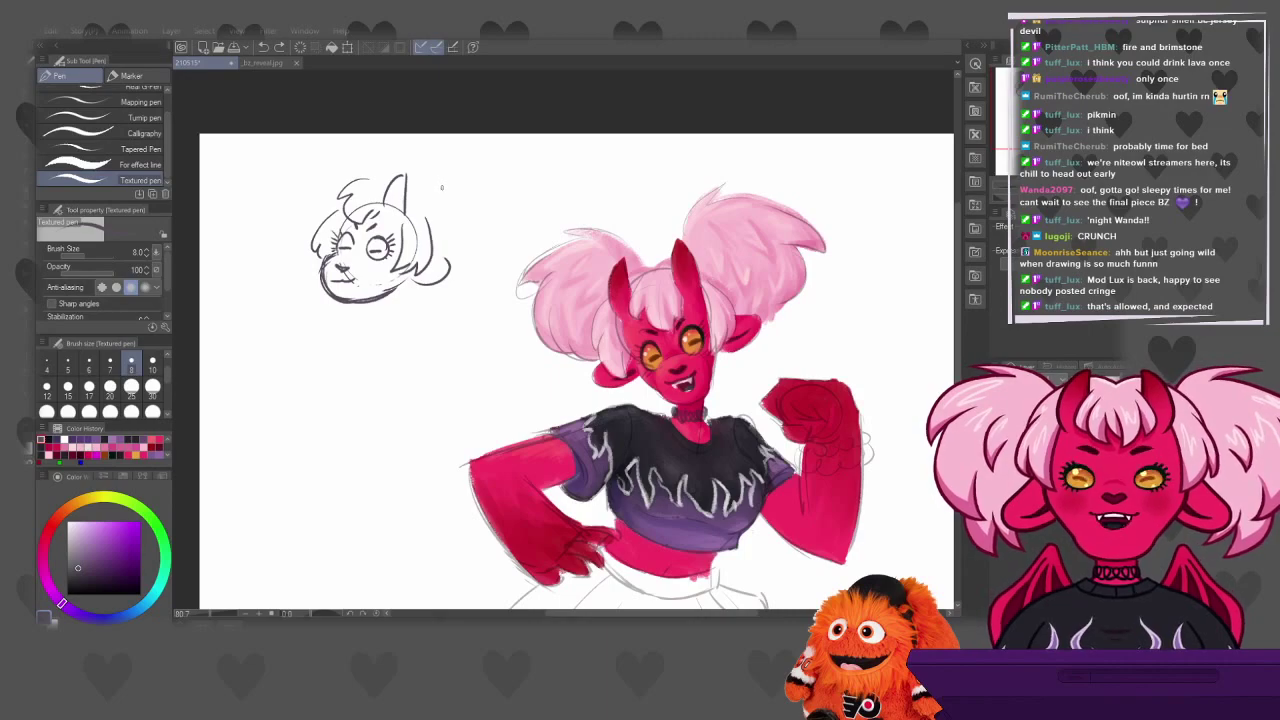
Sketch the inner strand and large spiky outer curve of the pigtail on the right side of the head
{"action": "mouse_move", "coordinate": [436, 198]}
{"action": "left_mouse_down"}
{"action": "mouse_move", "coordinate": [444, 246]}
{"action": "mouse_move", "coordinate": [455, 207]}
{"action": "mouse_move", "coordinate": [442, 248]}
{"action": "left_mouse_up"}
{"action": "key", "text": "ctrl+z"}
{"action": "key", "text": "ctrl+z"}
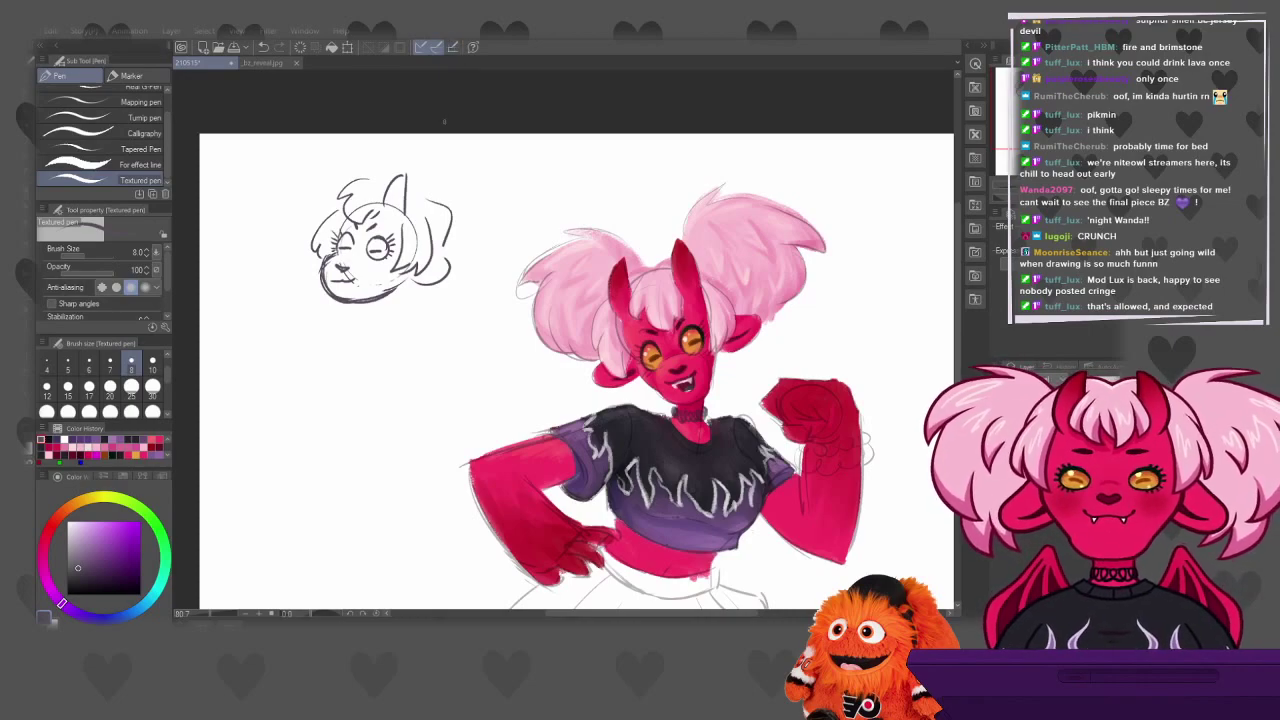
{"action": "mouse_move", "coordinate": [434, 174]}
{"action": "left_mouse_down"}
{"action": "mouse_move", "coordinate": [466, 163]}
{"action": "mouse_move", "coordinate": [517, 204]}
{"action": "mouse_move", "coordinate": [494, 250]}
{"action": "left_mouse_up"}
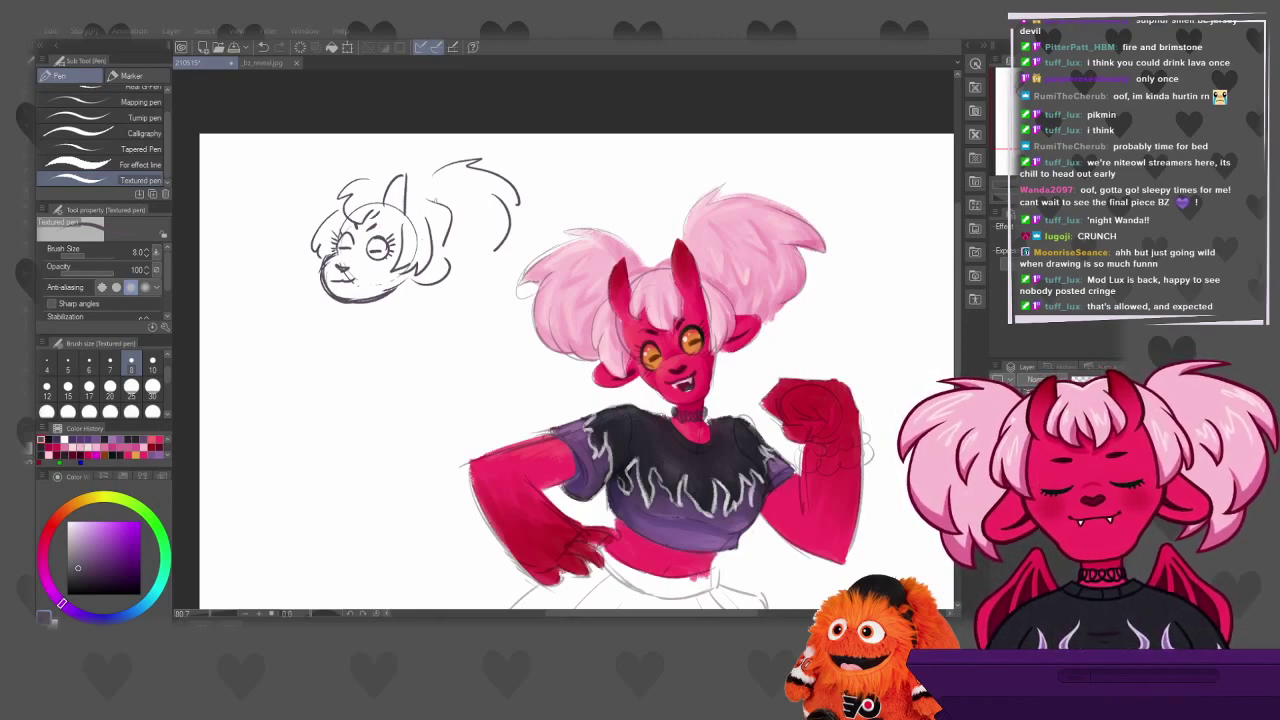
Add a small tongue below the mouth line and refine the shapes of both eyes
{"action": "left_click_drag", "start_coordinate": [340, 281], "coordinate": [348, 290]}
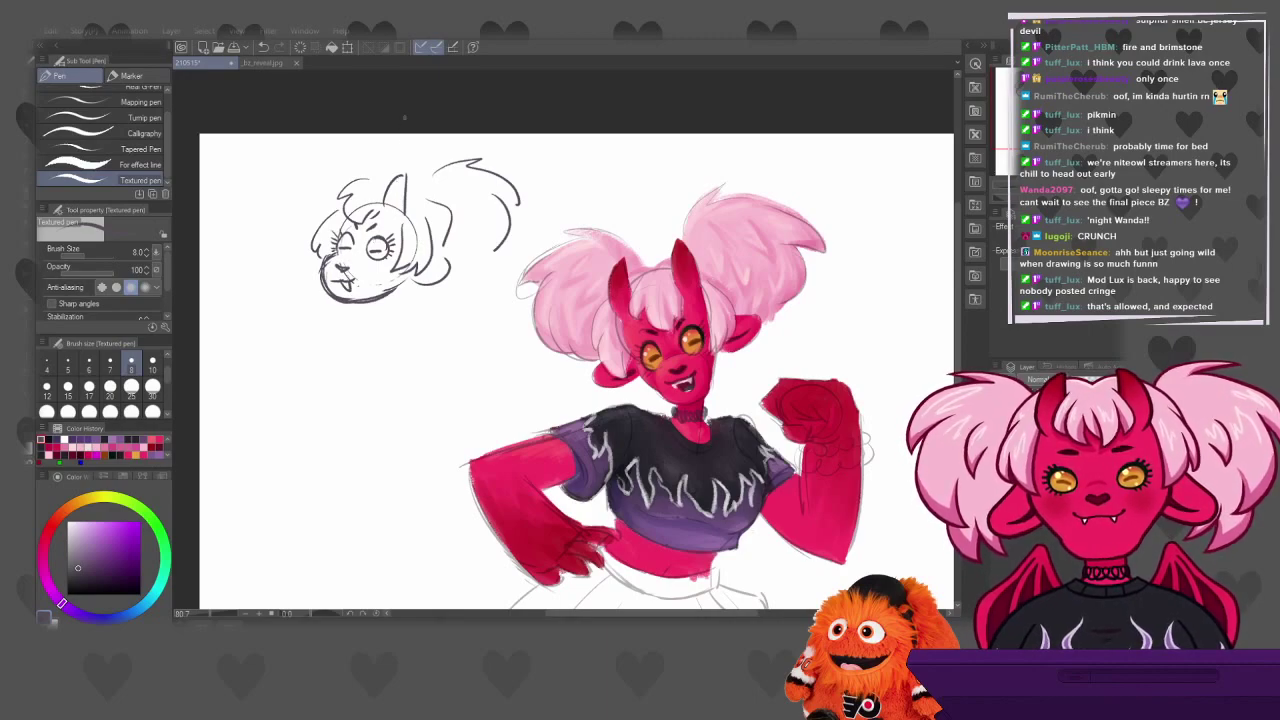
{"action": "left_click_drag", "start_coordinate": [371, 248], "coordinate": [351, 246]}
{"action": "key", "text": "ctrl+z"}
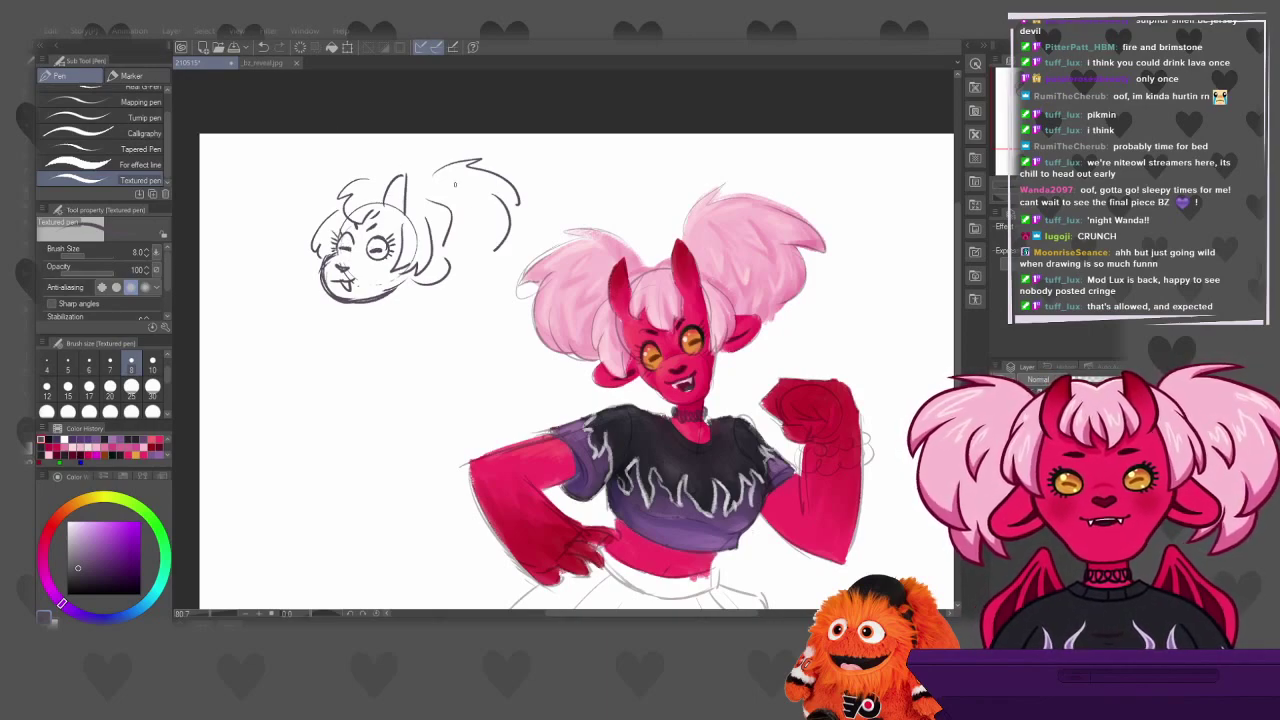
{"action": "left_click_drag", "start_coordinate": [338, 256], "coordinate": [354, 246]}
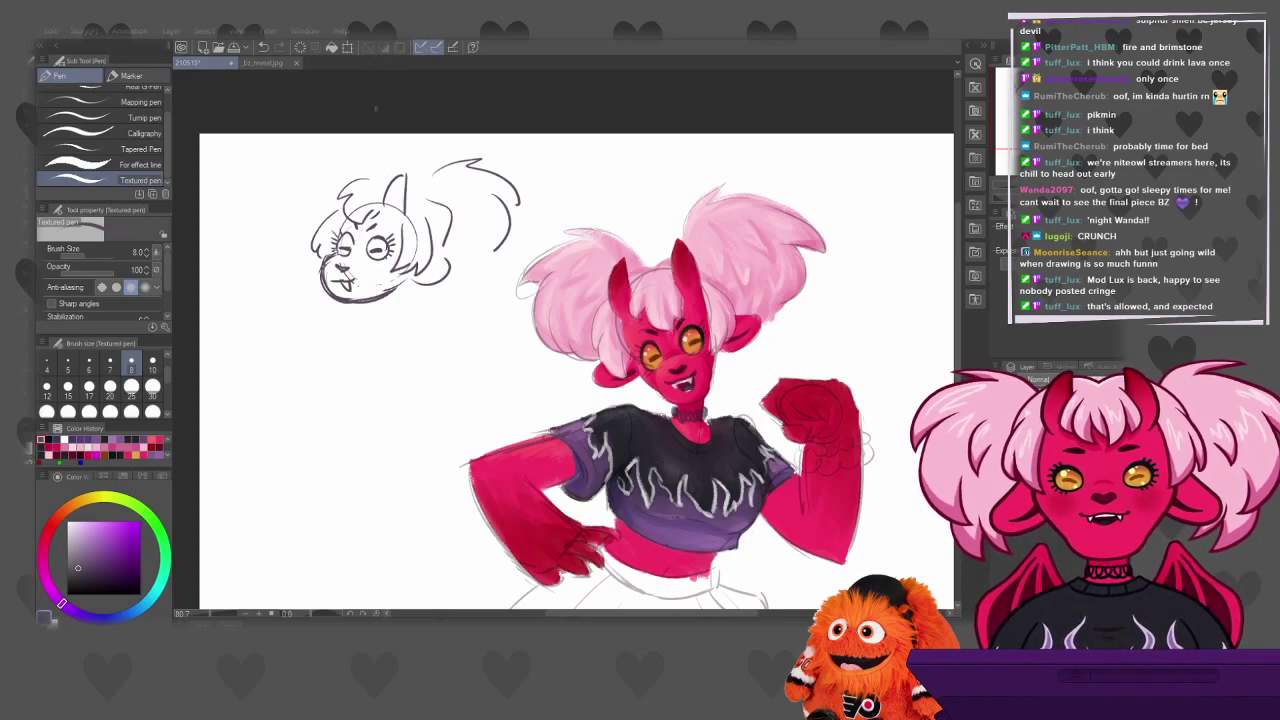
Sketch the left pigtail's spiky outline and thicken the inner strand at the right pigtail's base
{"action": "mouse_move", "coordinate": [386, 170]}
{"action": "left_mouse_down"}
{"action": "mouse_move", "coordinate": [341, 148]}
{"action": "mouse_move", "coordinate": [302, 186]}
{"action": "mouse_move", "coordinate": [305, 230]}
{"action": "left_mouse_up"}
{"action": "left_click_drag", "start_coordinate": [424, 200], "coordinate": [435, 251]}
{"action": "left_click_drag", "start_coordinate": [446, 209], "coordinate": [441, 247]}
{"action": "key", "text": "ctrl+z"}
{"action": "key", "text": "ctrl+z"}
{"action": "left_click_drag", "start_coordinate": [428, 206], "coordinate": [441, 244]}
{"action": "key", "text": "ctrl+z"}
{"action": "key", "text": "ctrl+z"}
{"action": "key", "text": "ctrl+z"}
{"action": "key", "text": "ctrl+z"}
{"action": "left_click_drag", "start_coordinate": [426, 200], "coordinate": [441, 244]}
{"action": "key", "text": "ctrl+z"}
{"action": "key", "text": "ctrl+z"}
{"action": "left_click_drag", "start_coordinate": [369, 184], "coordinate": [385, 180]}
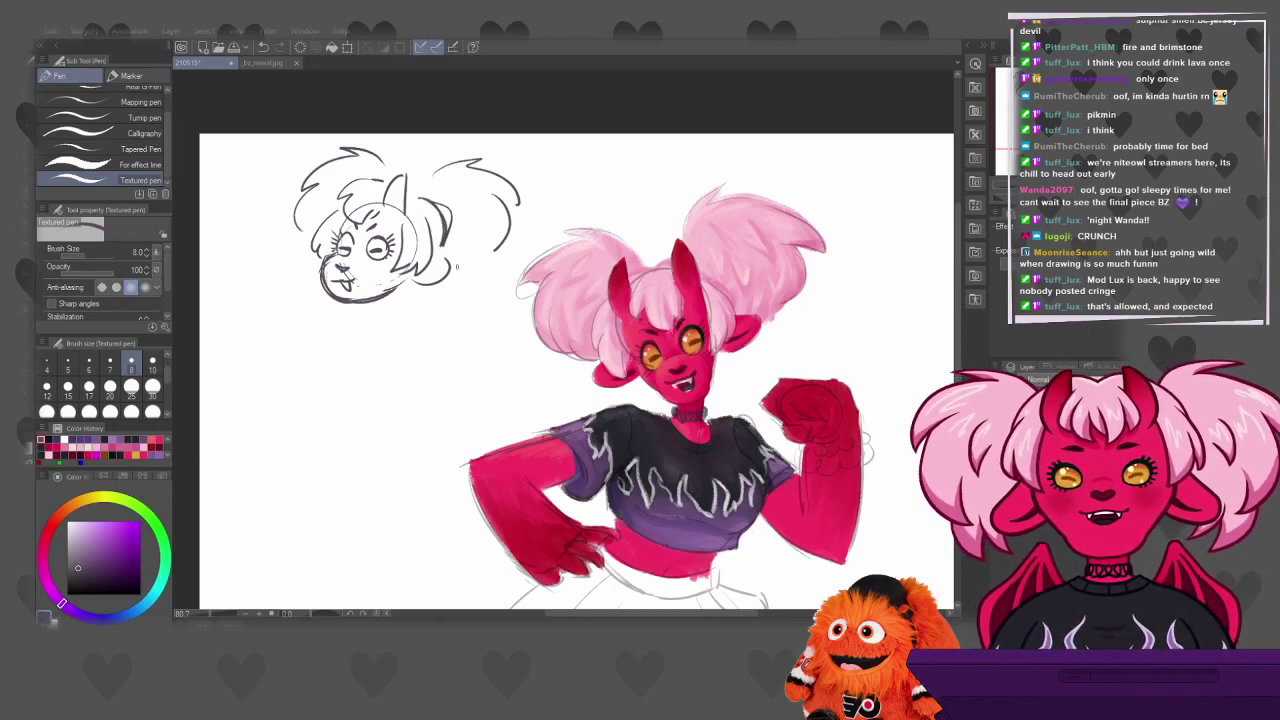
Refine the ear and sketch the lower pointed strands that close off the right pigtail
{"action": "left_click_drag", "start_coordinate": [423, 266], "coordinate": [437, 272]}
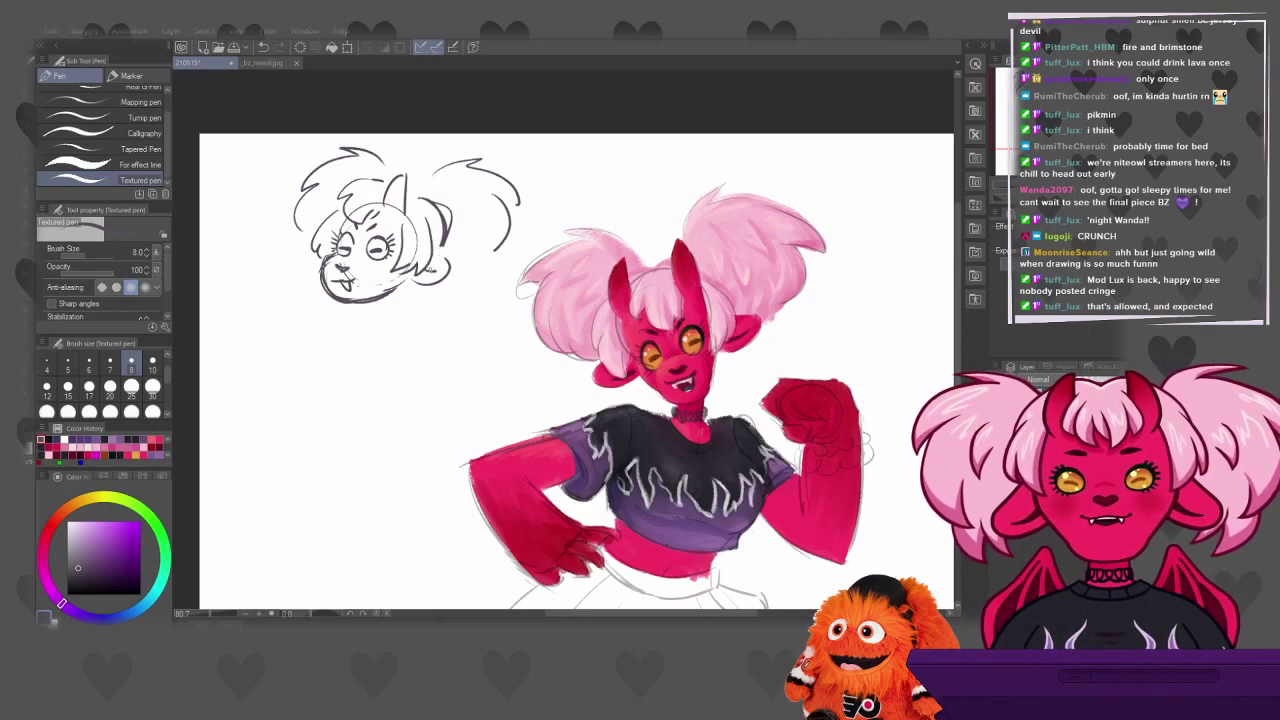
{"action": "mouse_move", "coordinate": [323, 262]}
{"action": "left_mouse_down"}
{"action": "mouse_move", "coordinate": [310, 276]}
{"action": "mouse_move", "coordinate": [326, 275]}
{"action": "left_mouse_up"}
{"action": "key", "text": "ctrl+z"}
{"action": "key", "text": "ctrl+z"}
{"action": "key", "text": "ctrl+z"}
{"action": "key", "text": "ctrl+y"}
{"action": "mouse_move", "coordinate": [431, 248]}
{"action": "left_mouse_down"}
{"action": "mouse_move", "coordinate": [450, 266]}
{"action": "mouse_move", "coordinate": [450, 255]}
{"action": "mouse_move", "coordinate": [448, 269]}
{"action": "left_mouse_up"}
{"action": "key", "text": "ctrl+z"}
{"action": "key", "text": "ctrl+z"}
{"action": "key", "text": "ctrl+z"}
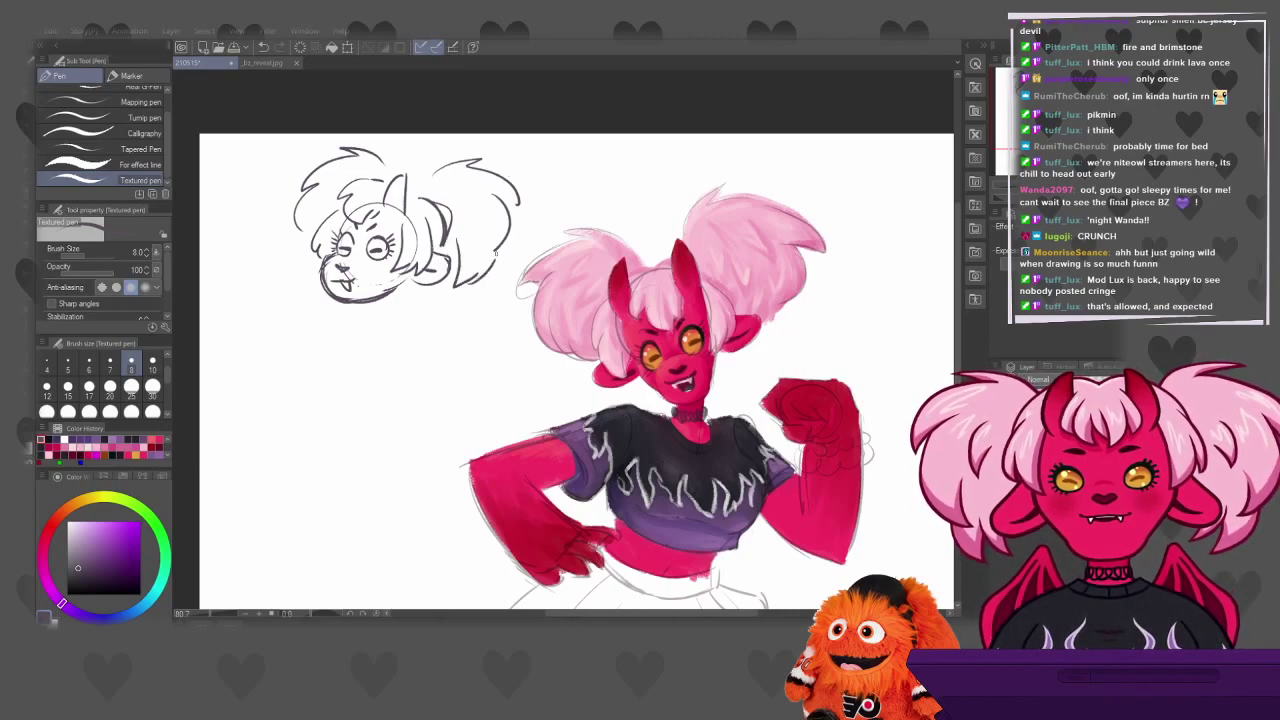
{"action": "mouse_move", "coordinate": [454, 238]}
{"action": "left_mouse_down"}
{"action": "mouse_move", "coordinate": [457, 275]}
{"action": "mouse_move", "coordinate": [488, 264]}
{"action": "left_mouse_up"}
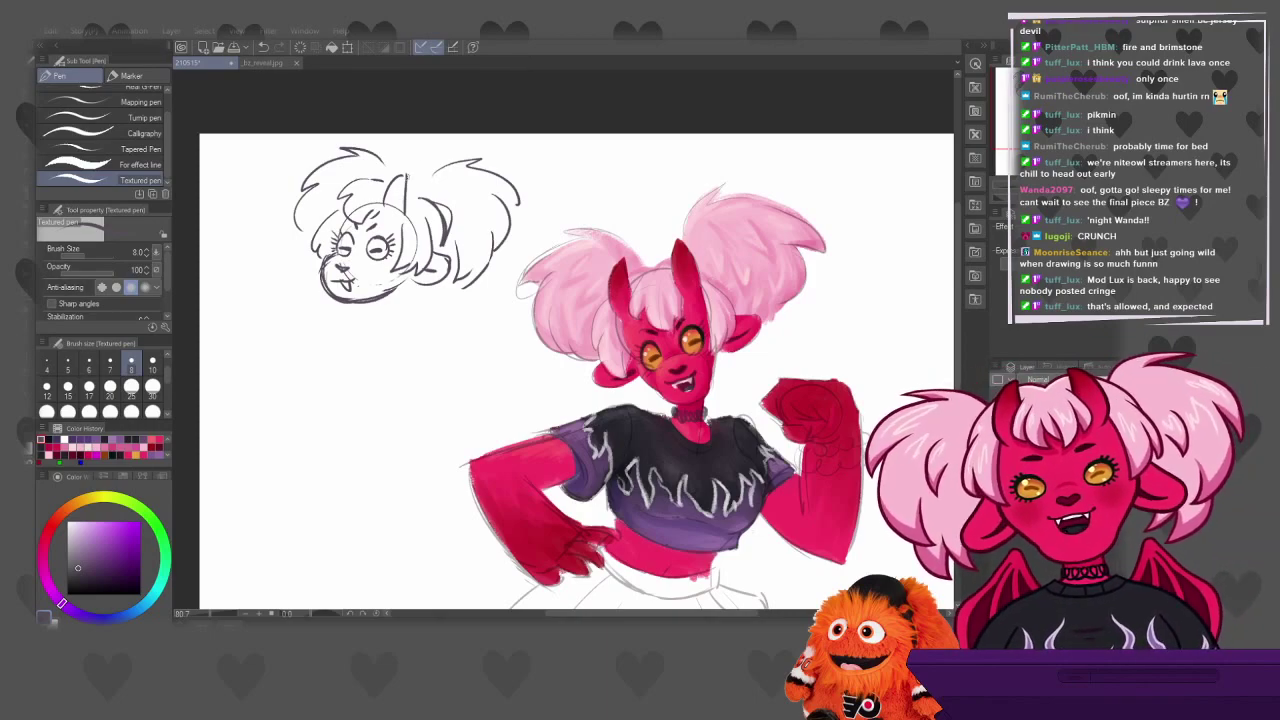
Sketch the second horn in front of the left pigtail and tidy the base of the first horn
{"action": "mouse_move", "coordinate": [349, 176]}
{"action": "left_mouse_down"}
{"action": "mouse_move", "coordinate": [345, 213]}
{"action": "mouse_move", "coordinate": [350, 181]}
{"action": "left_mouse_up"}
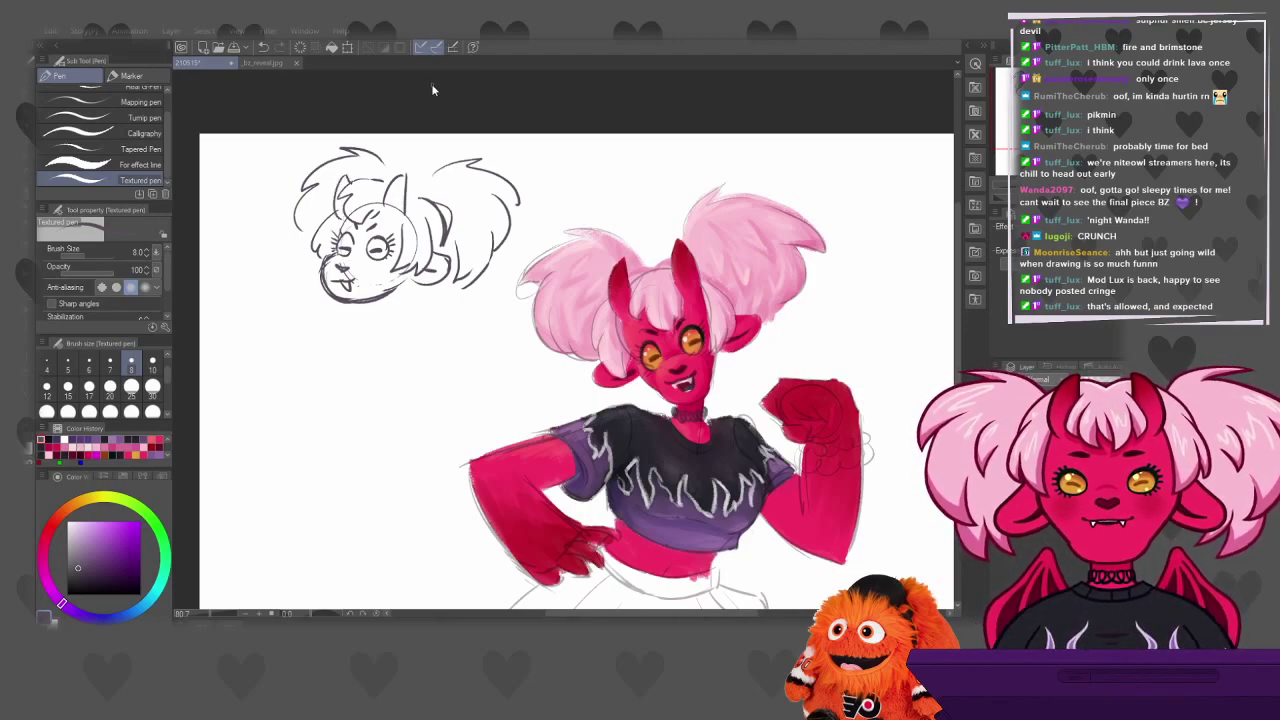
{"action": "left_click_drag", "start_coordinate": [396, 198], "coordinate": [389, 213]}
{"action": "key", "text": "ctrl+z"}
{"action": "key", "text": "ctrl+z"}
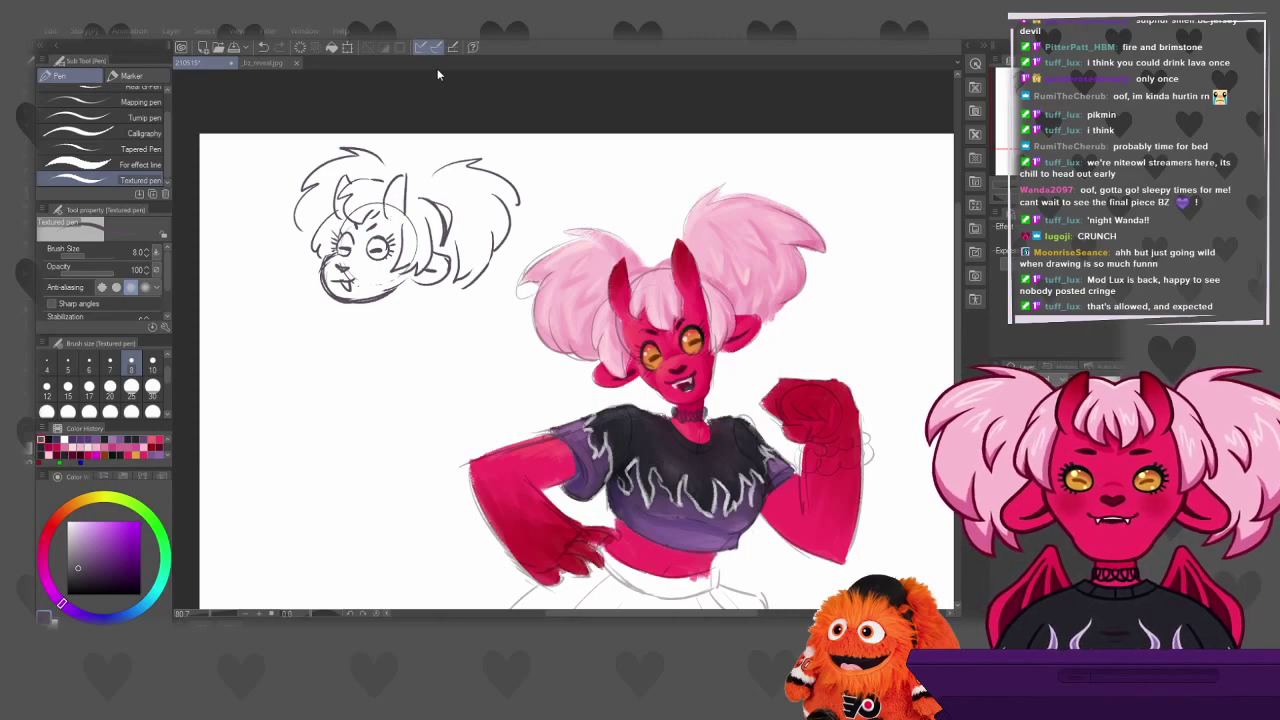
Fade the head sketch by lowering its layer opacity and pick the very dark blue from the colour history
{"action": "scroll", "coordinate": [313, 129], "scroll_direction": "up", "scroll_amount": 3}
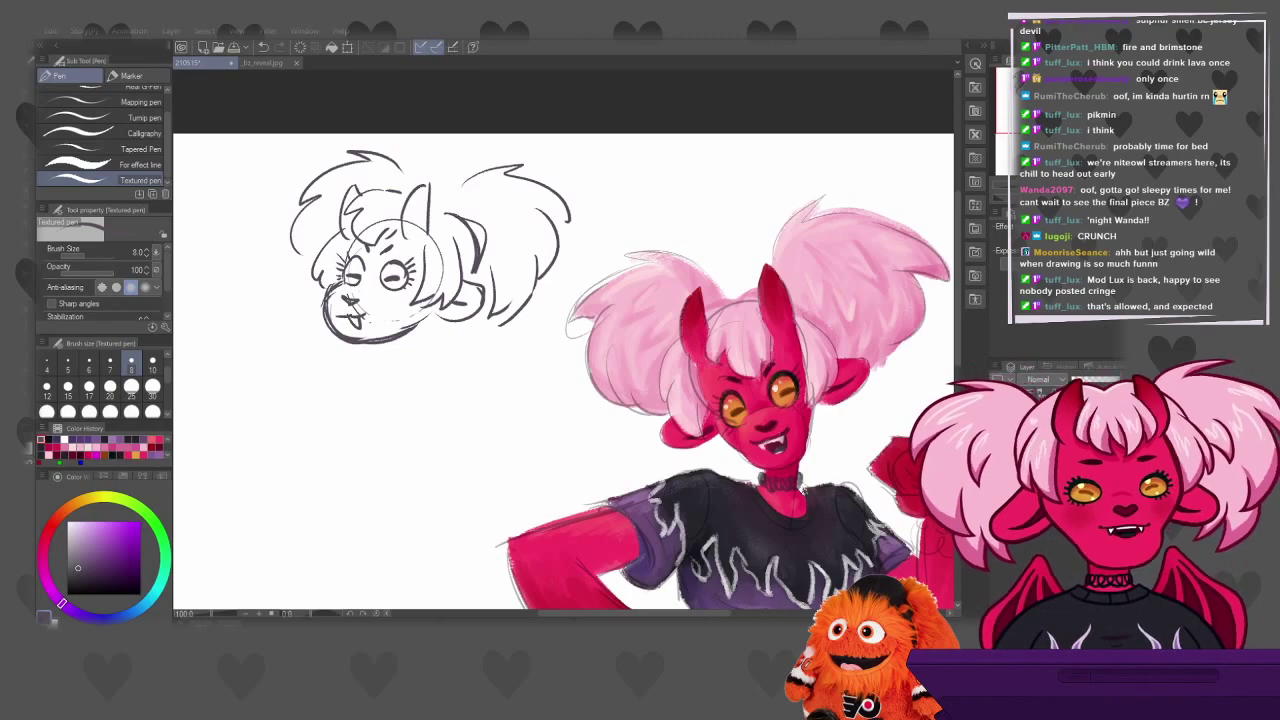
{"action": "left_click", "coordinate": [1096, 381]}
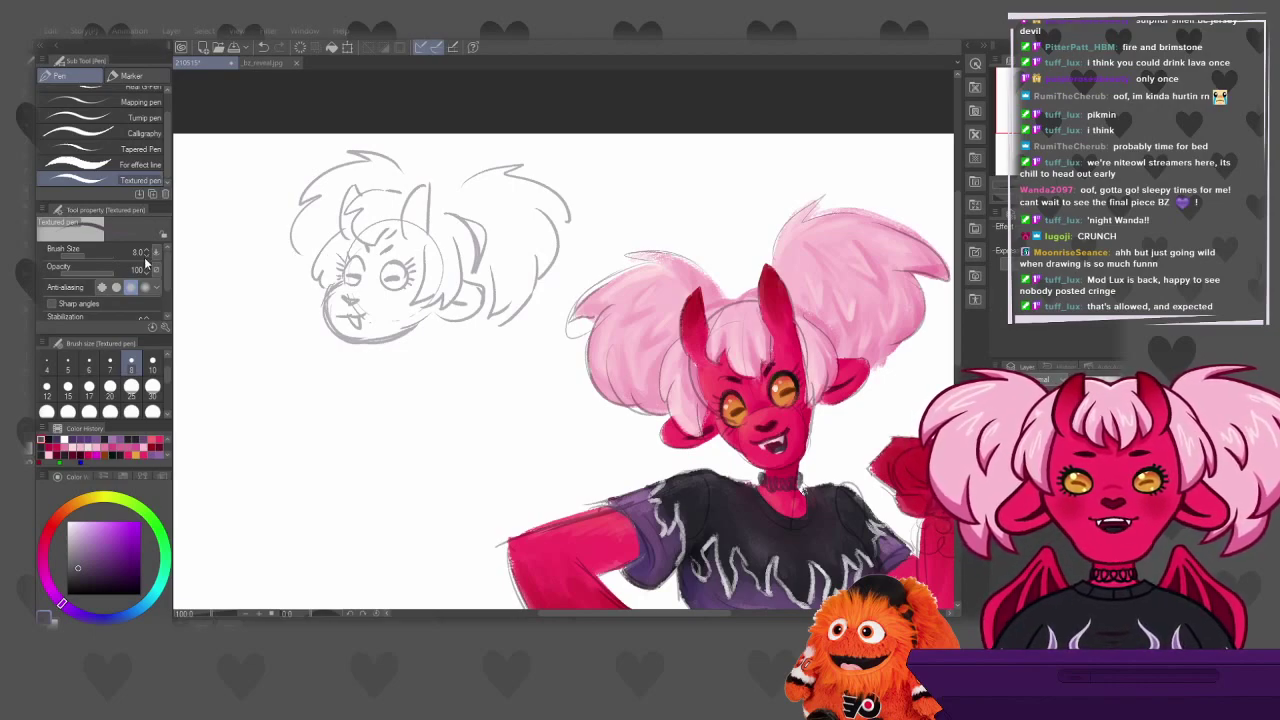
{"action": "left_click_drag", "start_coordinate": [335, 283], "coordinate": [378, 340]}
{"action": "key", "text": "ctrl+z"}
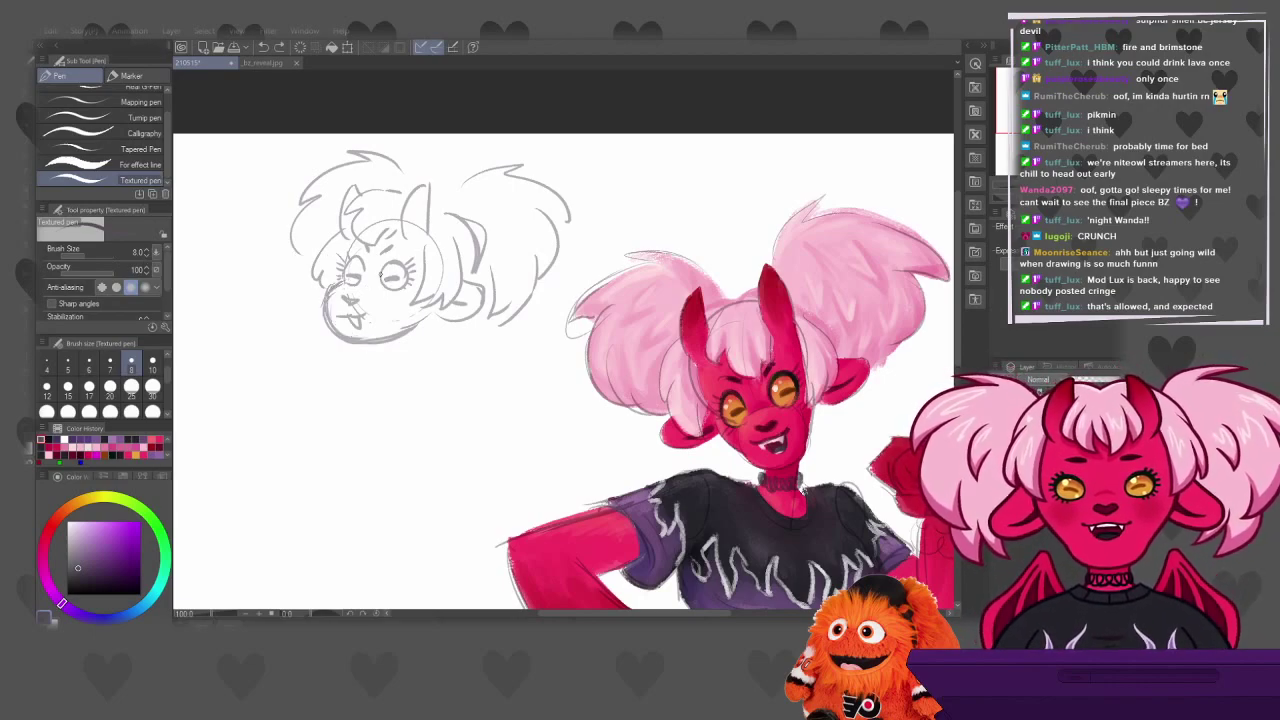
{"action": "left_click", "coordinate": [49, 439]}
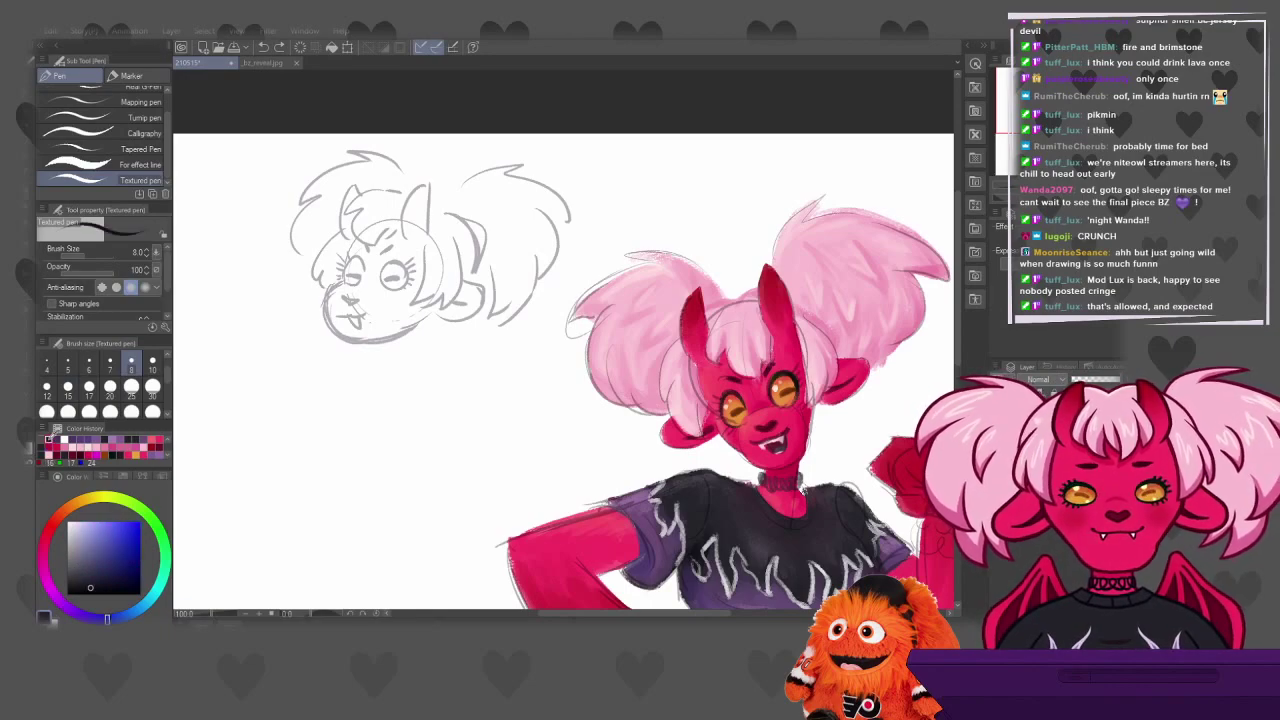
Ink the face outline over the faded sketch, from the forehead around the muzzle and along the jaw
{"action": "left_click_drag", "start_coordinate": [340, 283], "coordinate": [358, 335]}
{"action": "key", "text": "ctrl+z"}
{"action": "mouse_move", "coordinate": [342, 279]}
{"action": "left_mouse_down"}
{"action": "mouse_move", "coordinate": [338, 328]}
{"action": "mouse_move", "coordinate": [354, 338]}
{"action": "left_mouse_up"}
{"action": "key", "text": "ctrl+z"}
{"action": "mouse_move", "coordinate": [342, 279]}
{"action": "left_mouse_down"}
{"action": "mouse_move", "coordinate": [356, 337]}
{"action": "mouse_move", "coordinate": [425, 318]}
{"action": "left_mouse_up"}
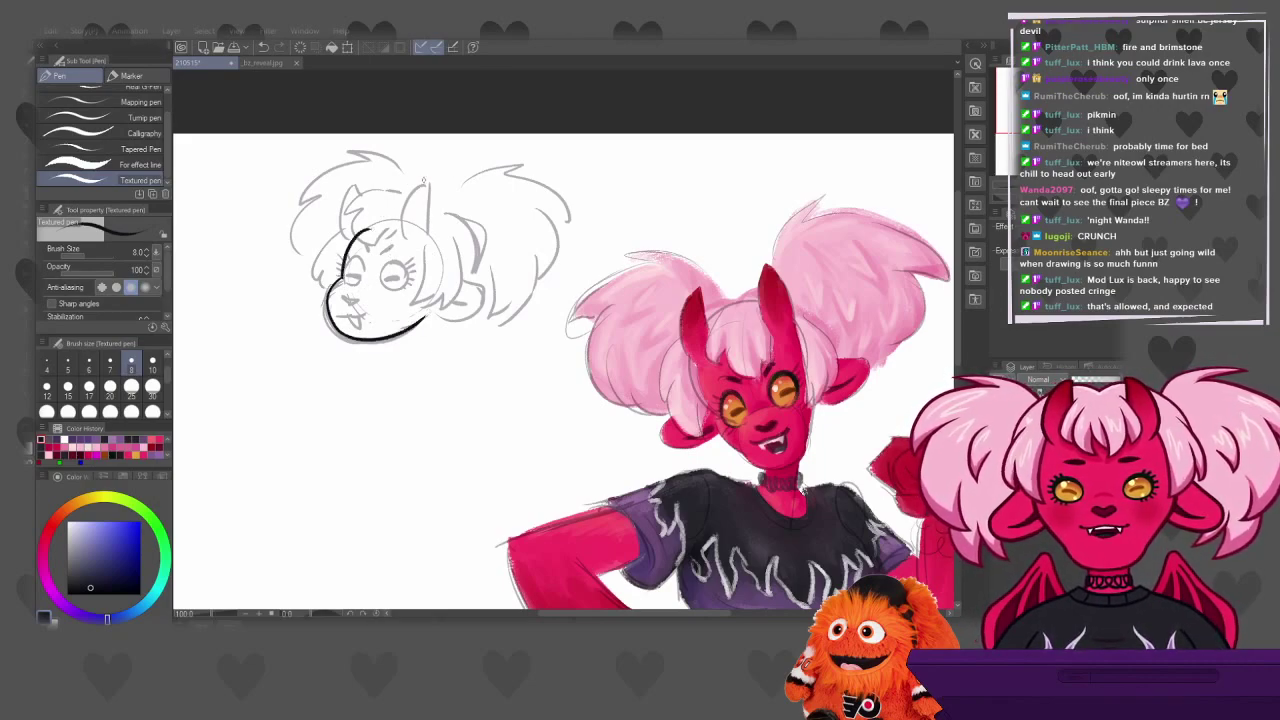
Ink the right-hand eye with a thick round outline and a horizontal slit pupil
{"action": "mouse_move", "coordinate": [342, 276]}
{"action": "left_mouse_down"}
{"action": "mouse_move", "coordinate": [332, 287]}
{"action": "mouse_move", "coordinate": [408, 271]}
{"action": "mouse_move", "coordinate": [391, 279]}
{"action": "left_mouse_up"}
{"action": "key", "text": "ctrl+z"}
{"action": "key", "text": "ctrl+z"}
{"action": "key", "text": "ctrl+z"}
{"action": "key", "text": "ctrl+z"}
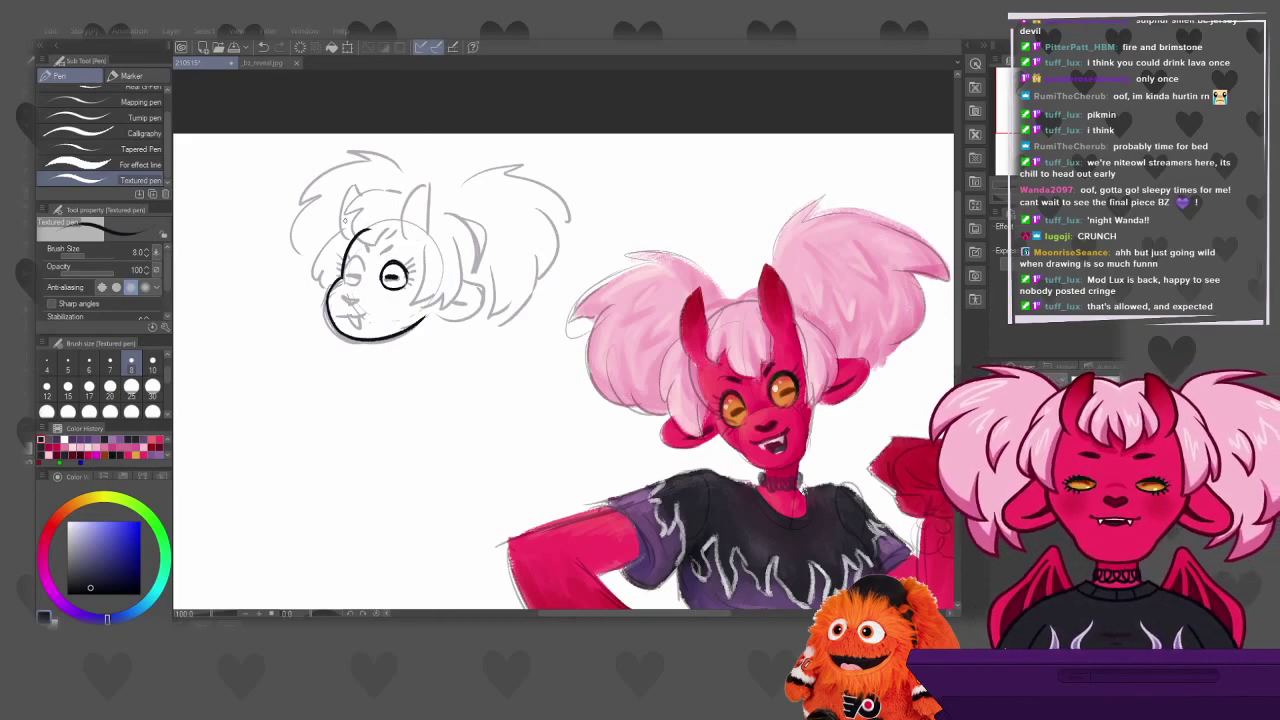
{"action": "key", "text": "ctrl+z"}
{"action": "key", "text": "ctrl+y"}
{"action": "key", "text": "ctrl+z"}
{"action": "key", "text": "ctrl+y"}
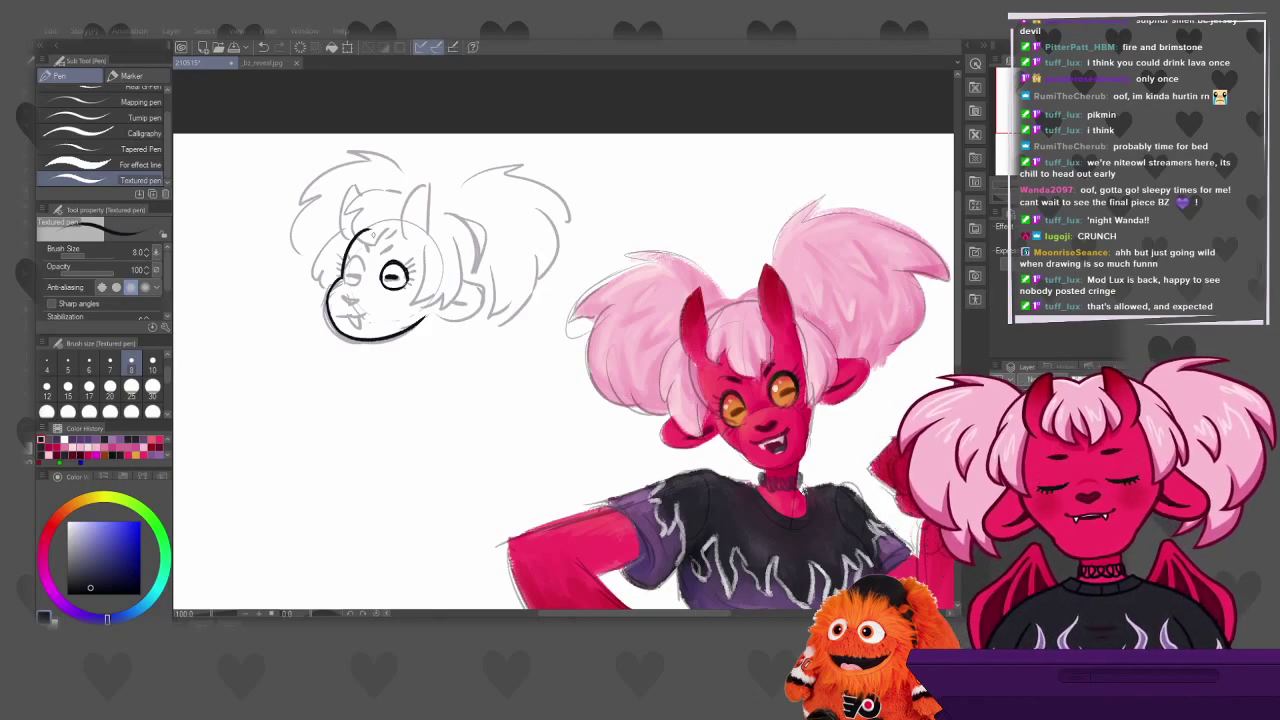
Ink the left-hand eye to match the other, undoing strokes that miss the sketched shape
{"action": "left_click_drag", "start_coordinate": [345, 272], "coordinate": [360, 275]}
{"action": "key", "text": "ctrl+z"}
{"action": "key", "text": "ctrl+z"}
{"action": "key", "text": "ctrl+z"}
{"action": "key", "text": "ctrl+z"}
{"action": "key", "text": "ctrl+z"}
{"action": "key", "text": "ctrl+z"}
{"action": "key", "text": "ctrl+z"}
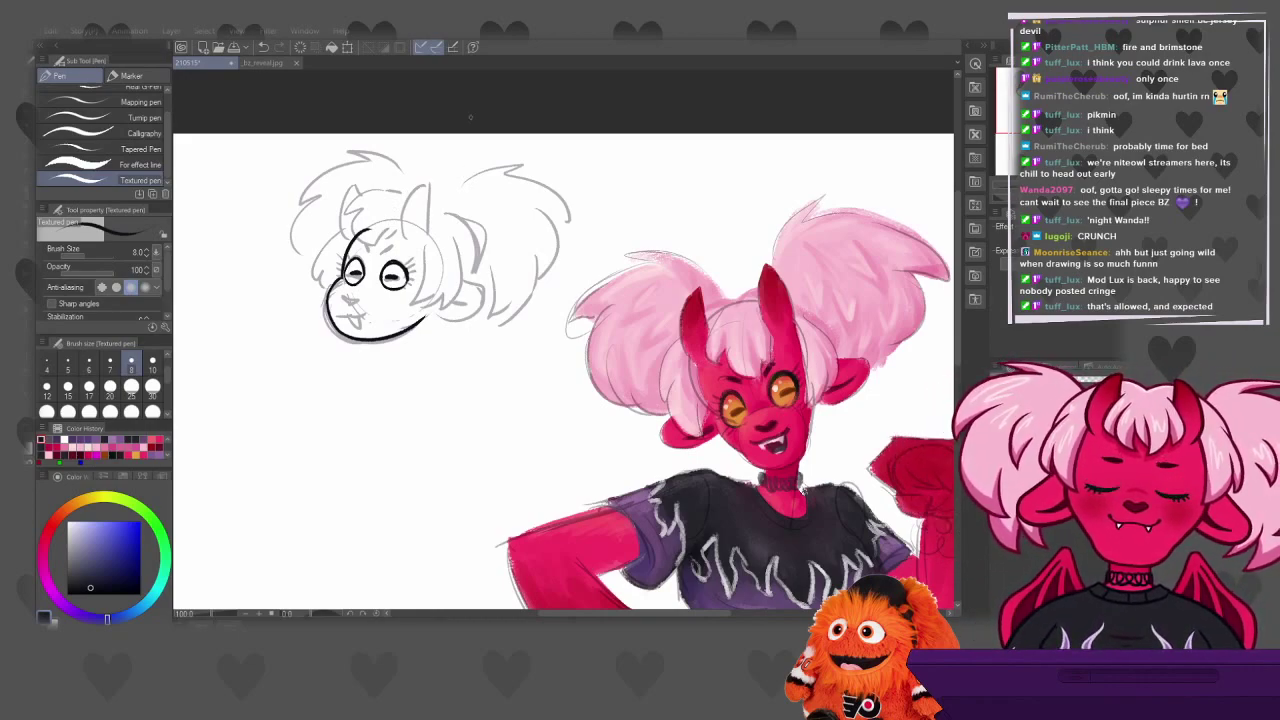
Ink the small open mouth on the muzzle, retrying the strokes until it has a wider shape
{"action": "mouse_move", "coordinate": [340, 315]}
{"action": "left_mouse_down"}
{"action": "mouse_move", "coordinate": [360, 322]}
{"action": "mouse_move", "coordinate": [374, 308]}
{"action": "mouse_move", "coordinate": [368, 325]}
{"action": "mouse_move", "coordinate": [383, 303]}
{"action": "mouse_move", "coordinate": [384, 320]}
{"action": "left_mouse_up"}
{"action": "key", "text": "ctrl+z"}
{"action": "key", "text": "ctrl+z"}
{"action": "key", "text": "ctrl+z"}
{"action": "key", "text": "ctrl+z"}
{"action": "key", "text": "ctrl+y"}
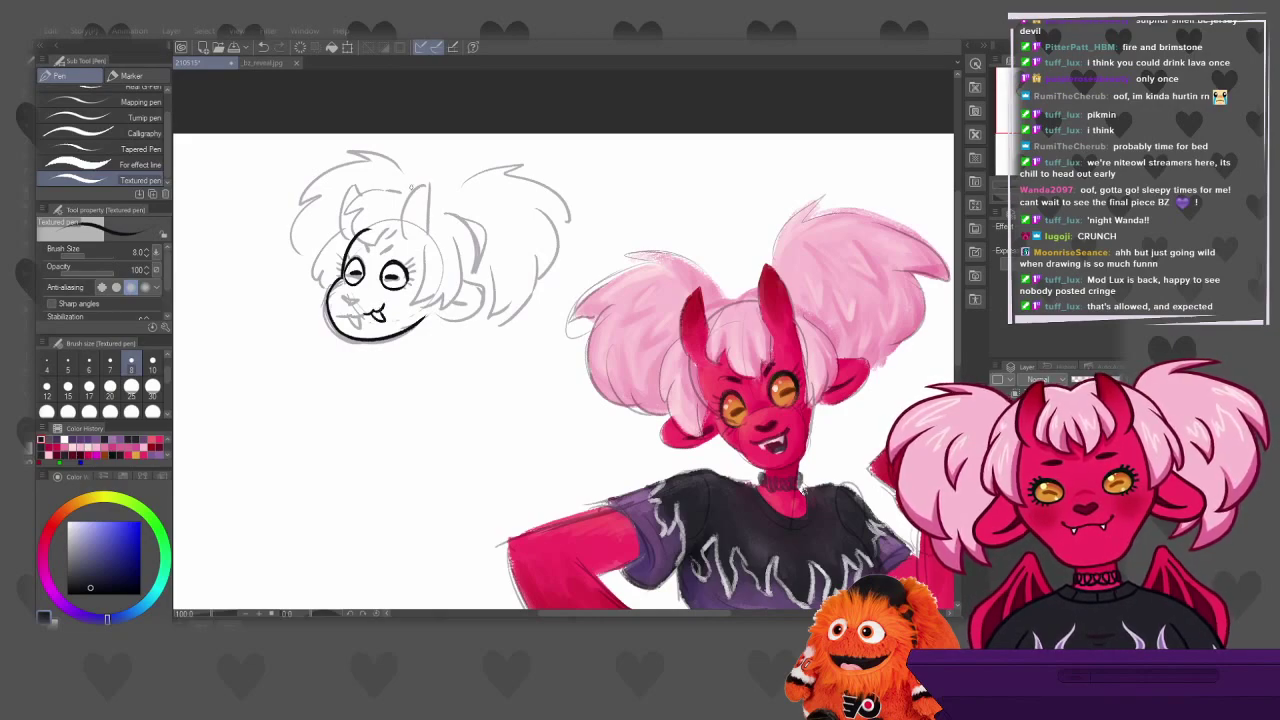
{"action": "key", "text": "ctrl+z"}
{"action": "key", "text": "ctrl+z"}
{"action": "left_click_drag", "start_coordinate": [350, 317], "coordinate": [383, 306]}
{"action": "key", "text": "ctrl+z"}
{"action": "key", "text": "ctrl+z"}
{"action": "key", "text": "ctrl+y"}
{"action": "key", "text": "ctrl+z"}
{"action": "key", "text": "ctrl+z"}
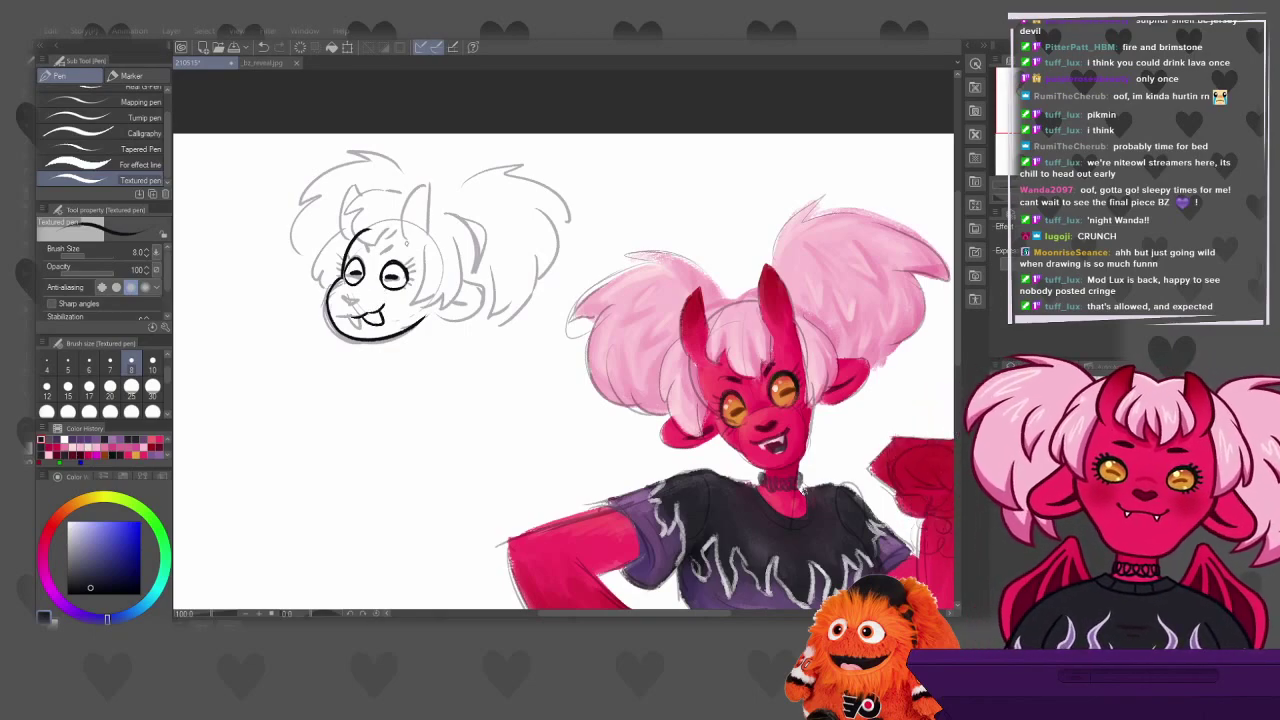
Ink the small nose above the mouth and strengthen the upper lid of the left-hand eye
{"action": "left_click_drag", "start_coordinate": [341, 297], "coordinate": [362, 299]}
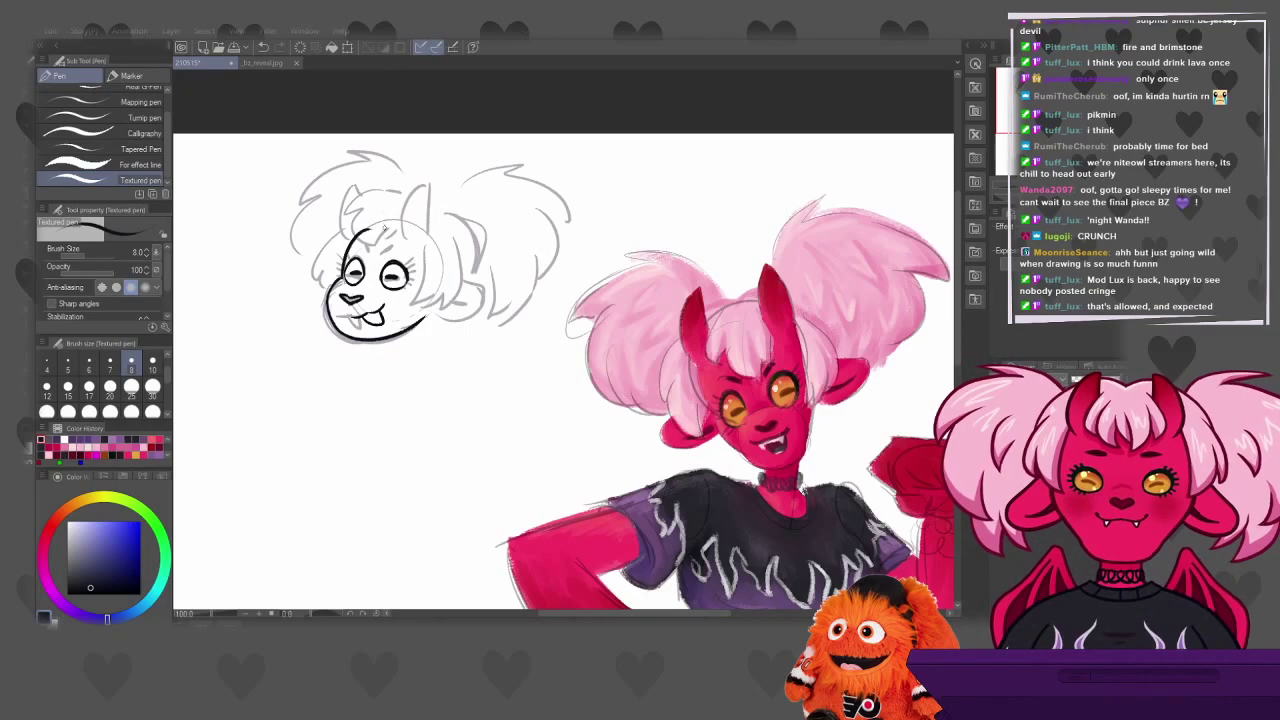
{"action": "left_click_drag", "start_coordinate": [346, 268], "coordinate": [362, 260]}
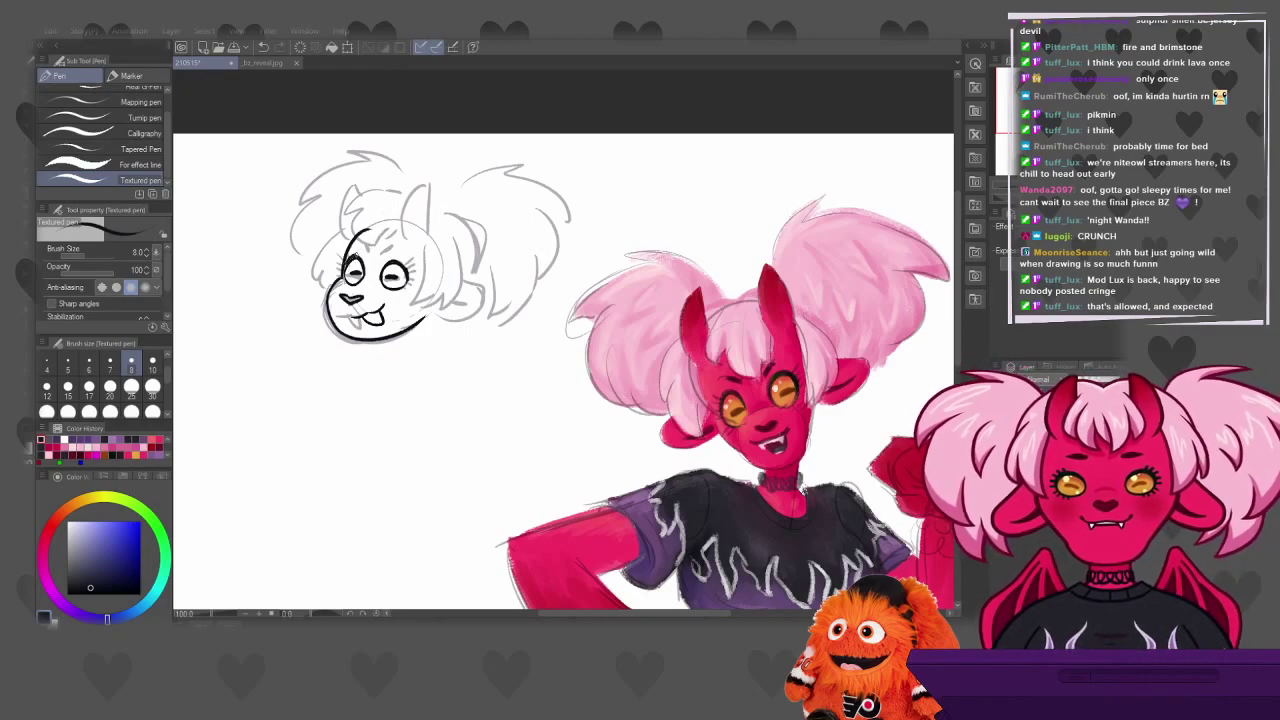
Ink the slanted eyebrows and short eyelashes at the outer corners of both eyes, undoing a misplaced lash stroke
{"action": "left_click_drag", "start_coordinate": [345, 266], "coordinate": [355, 256]}
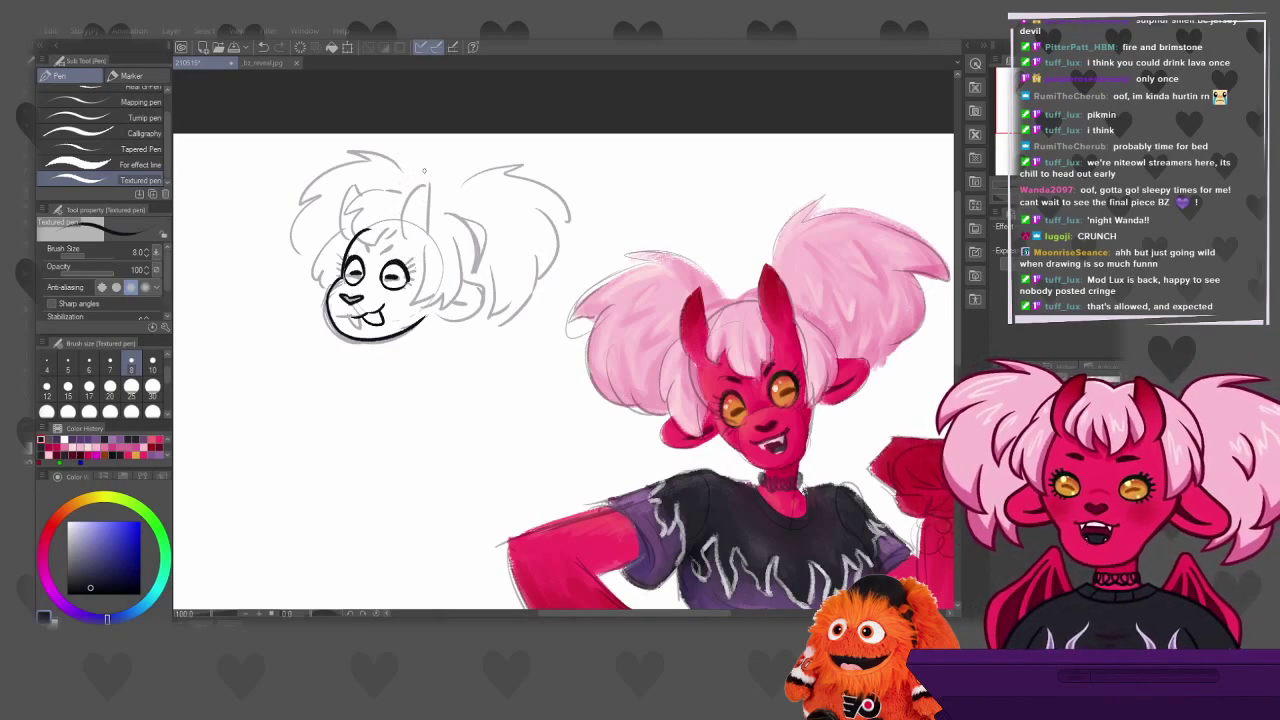
{"action": "left_click_drag", "start_coordinate": [407, 265], "coordinate": [419, 253]}
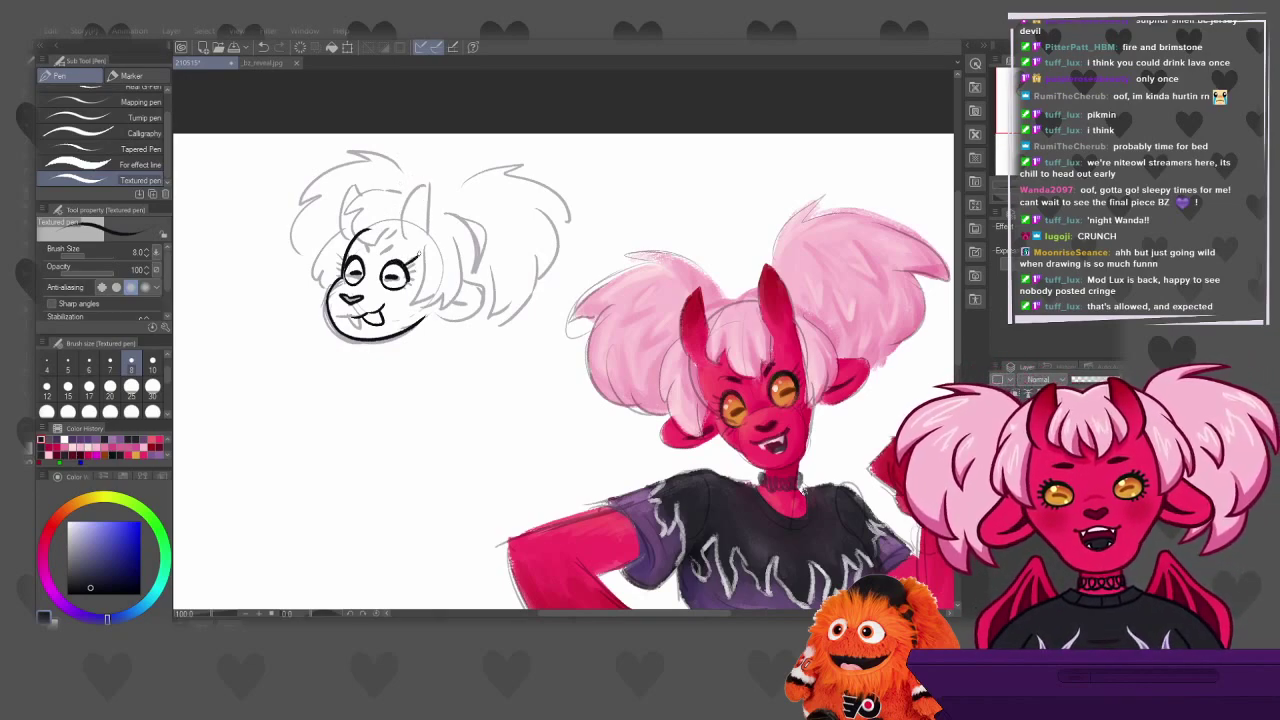
{"action": "key", "text": "ctrl+z"}
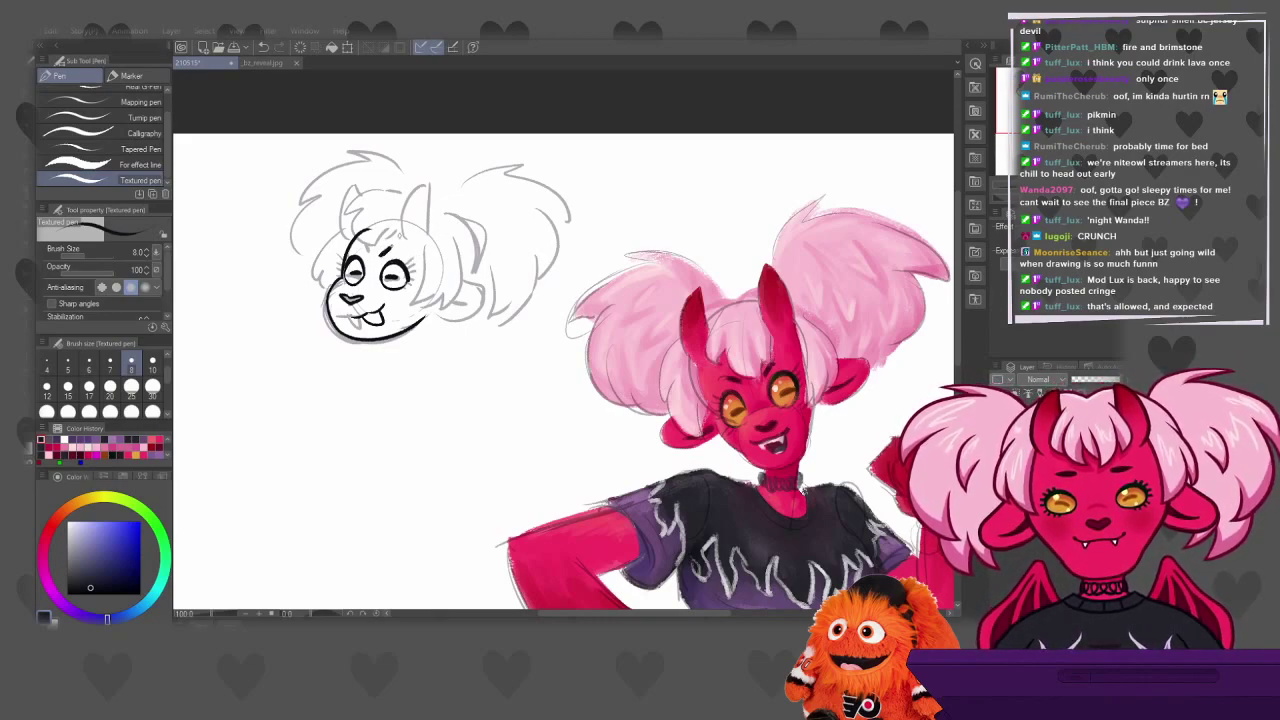
{"action": "left_click_drag", "start_coordinate": [364, 244], "coordinate": [368, 254]}
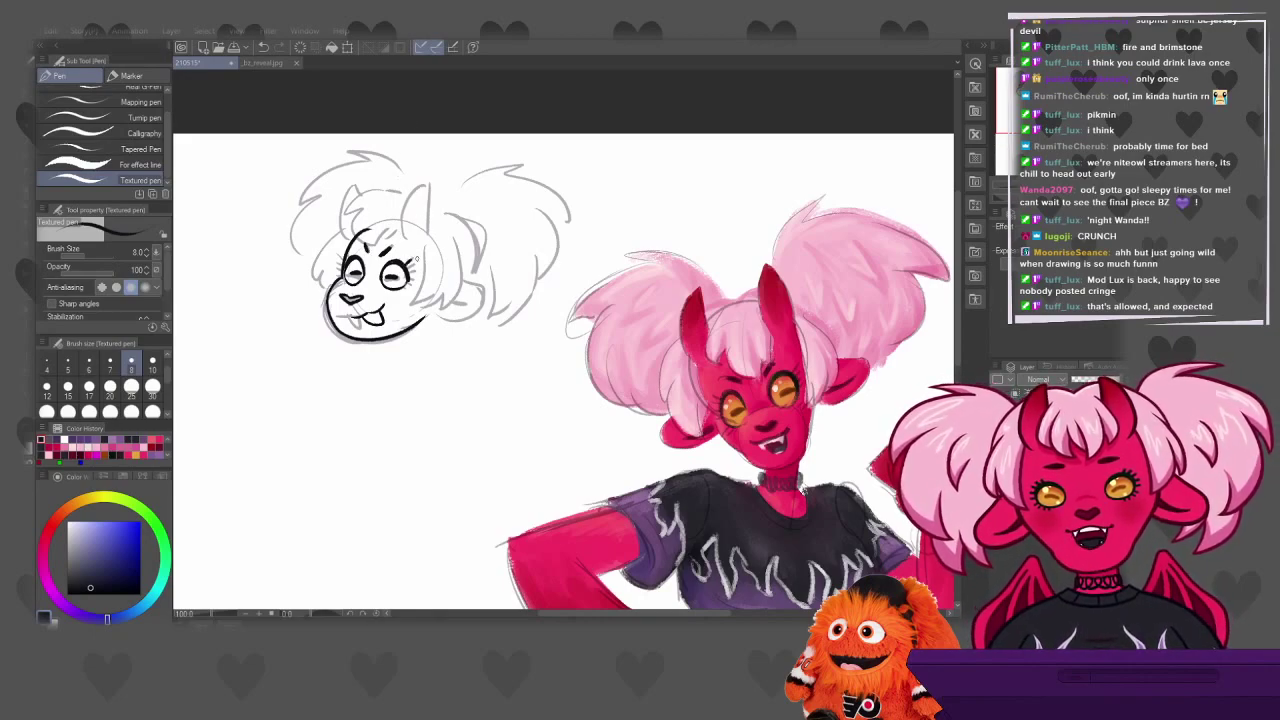
{"action": "left_click_drag", "start_coordinate": [407, 270], "coordinate": [412, 286]}
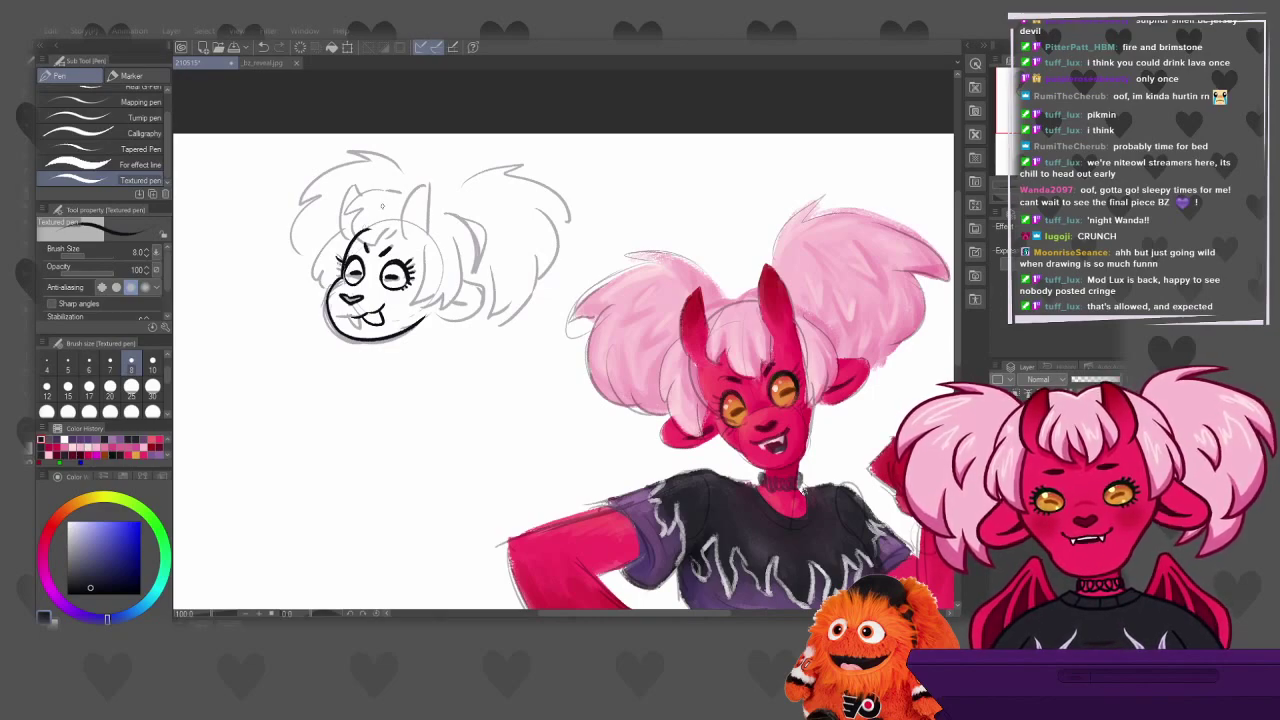
{"action": "left_click_drag", "start_coordinate": [346, 269], "coordinate": [336, 274]}
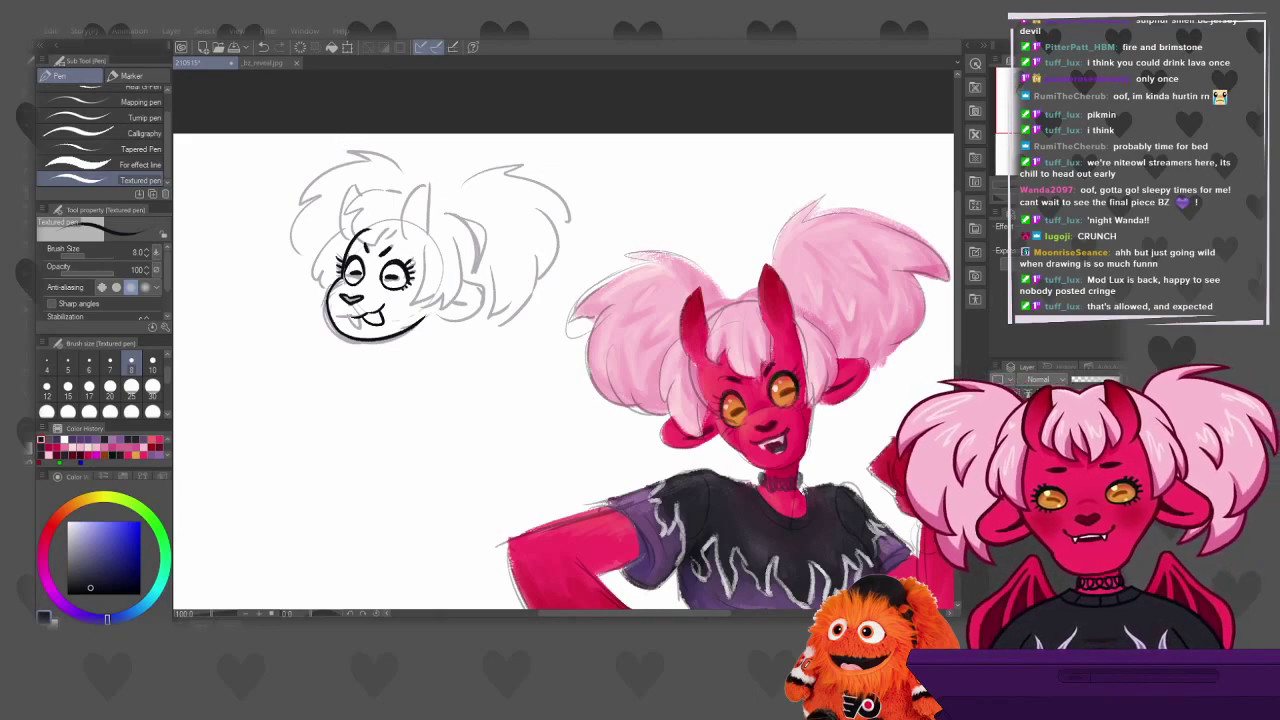
{"action": "left_click_drag", "start_coordinate": [408, 280], "coordinate": [415, 281]}
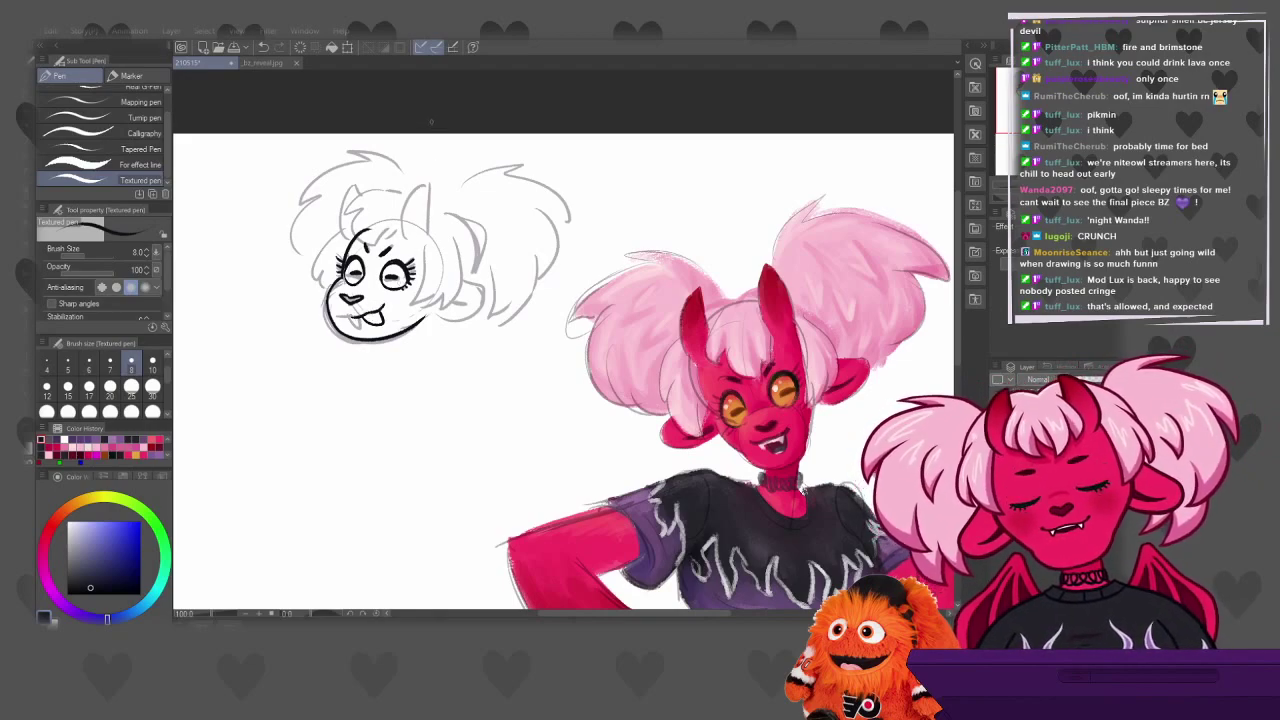
Ink the hair lock framing the right-hand side of the face, ending in jagged pointed tips beside the cheek
{"action": "mouse_move", "coordinate": [429, 236]}
{"action": "left_mouse_down"}
{"action": "mouse_move", "coordinate": [413, 305]}
{"action": "mouse_move", "coordinate": [443, 284]}
{"action": "left_mouse_up"}
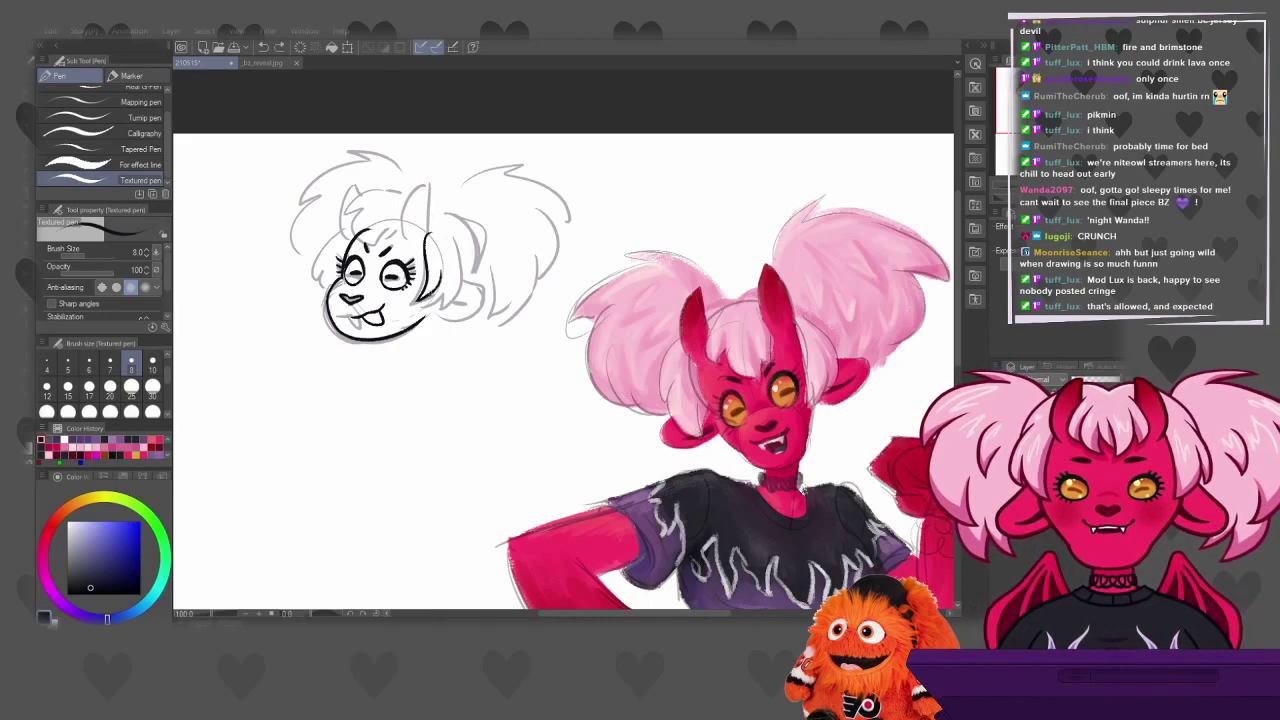
{"action": "left_click_drag", "start_coordinate": [438, 286], "coordinate": [424, 306]}
{"action": "mouse_move", "coordinate": [429, 305]}
{"action": "left_mouse_down"}
{"action": "mouse_move", "coordinate": [444, 294]}
{"action": "mouse_move", "coordinate": [436, 302]}
{"action": "left_mouse_up"}
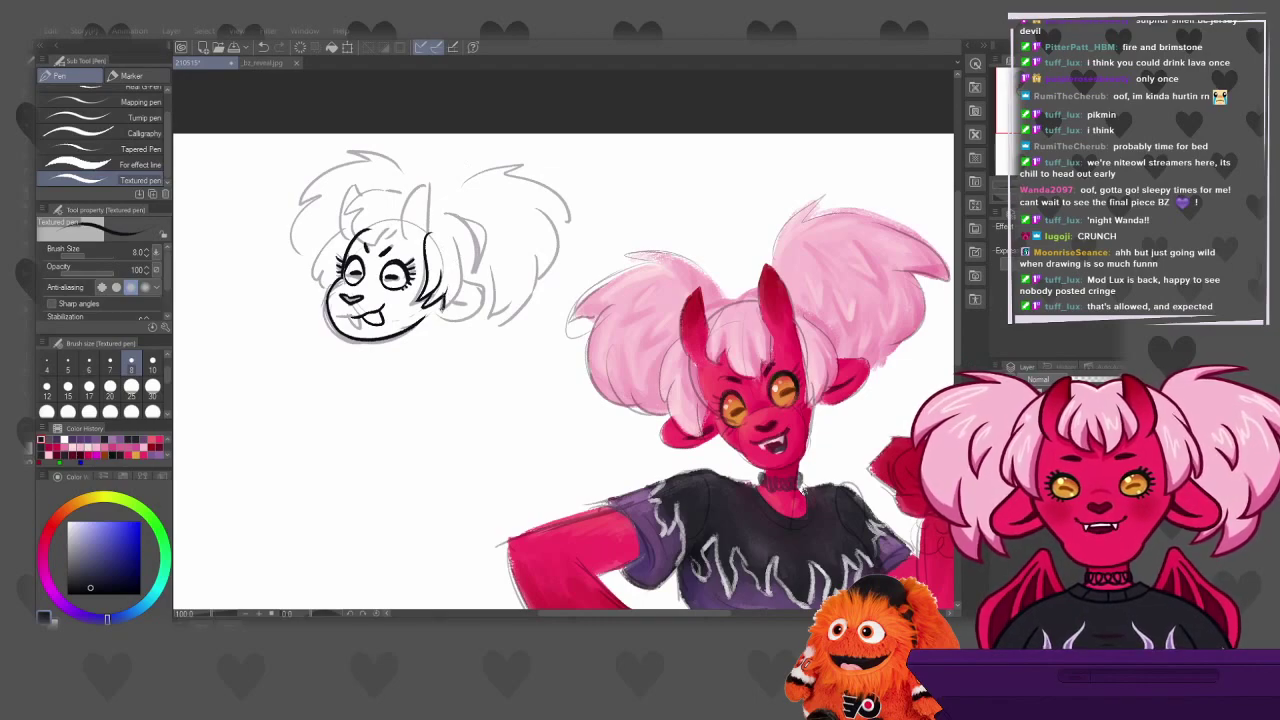
{"action": "left_click_drag", "start_coordinate": [446, 287], "coordinate": [432, 304]}
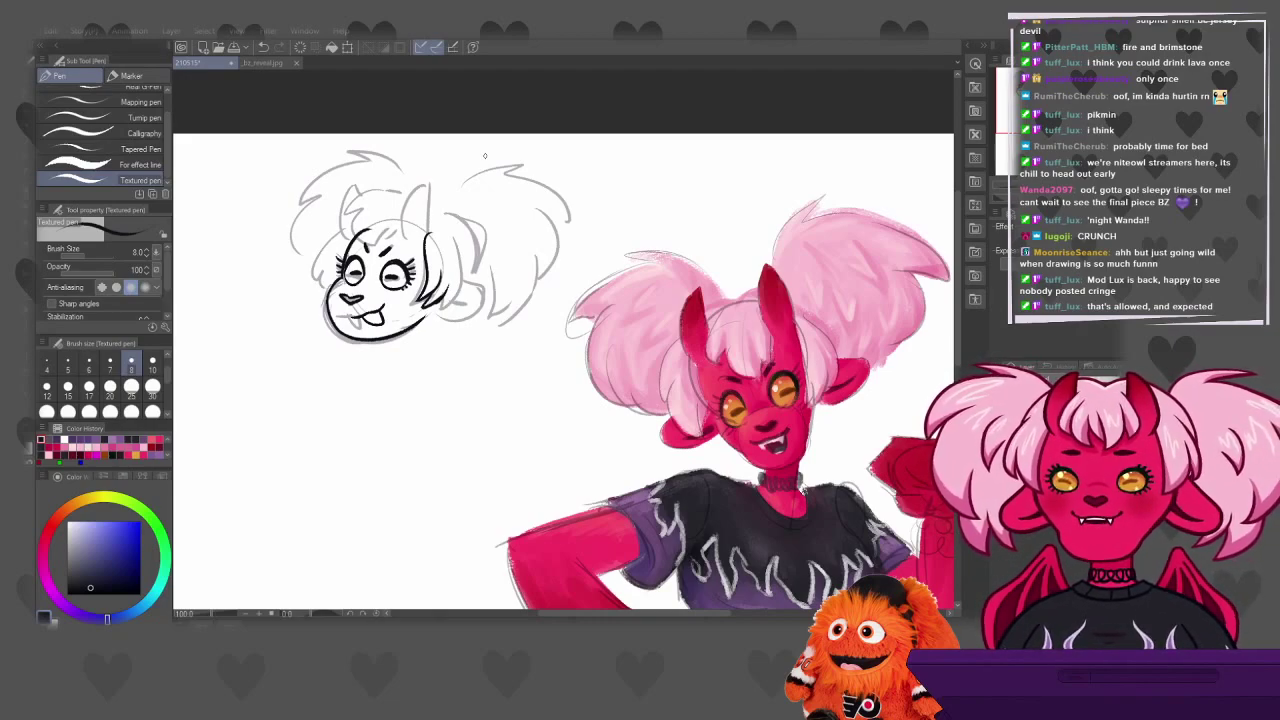
{"action": "left_click_drag", "start_coordinate": [447, 293], "coordinate": [437, 315]}
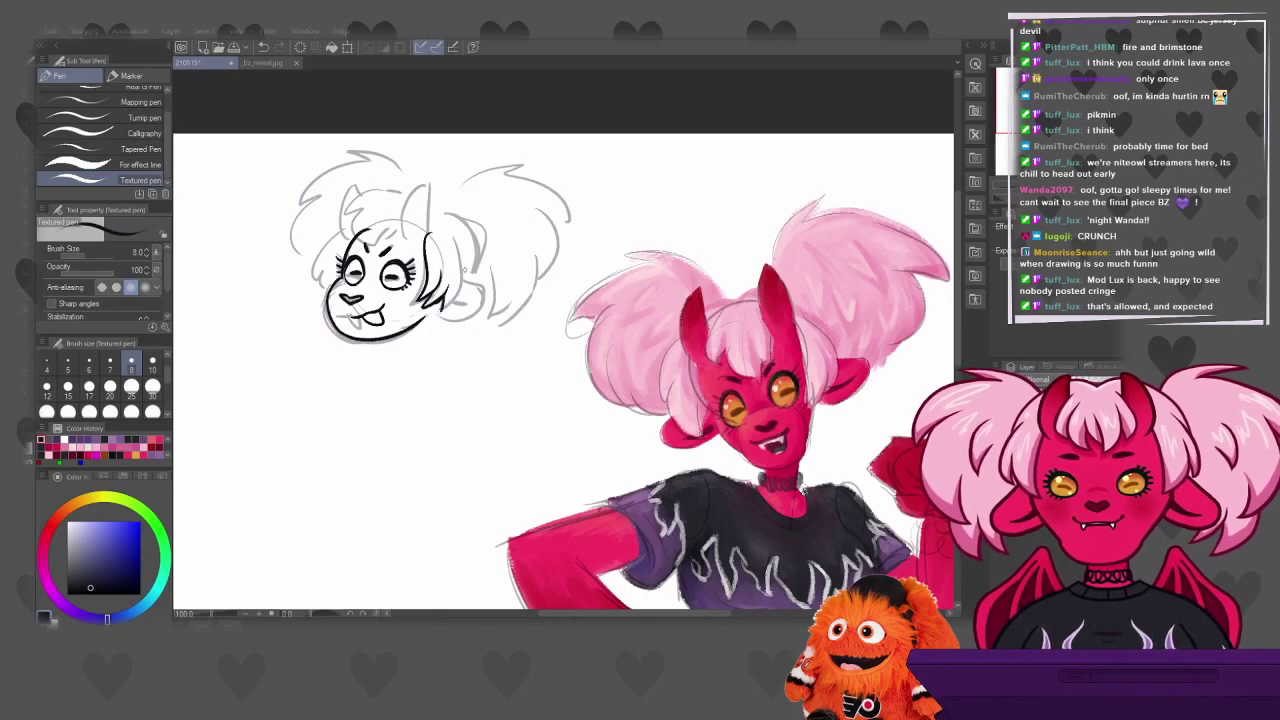
Ink the outer strand of the right-hand side lock, redrawing the long curve until it sits well
{"action": "left_click_drag", "start_coordinate": [455, 240], "coordinate": [440, 309]}
{"action": "key", "text": "ctrl+z"}
{"action": "mouse_move", "coordinate": [454, 237]}
{"action": "left_mouse_down"}
{"action": "mouse_move", "coordinate": [460, 261]}
{"action": "mouse_move", "coordinate": [439, 309]}
{"action": "left_mouse_up"}
{"action": "key", "text": "ctrl+z"}
{"action": "left_click_drag", "start_coordinate": [454, 236], "coordinate": [440, 310]}
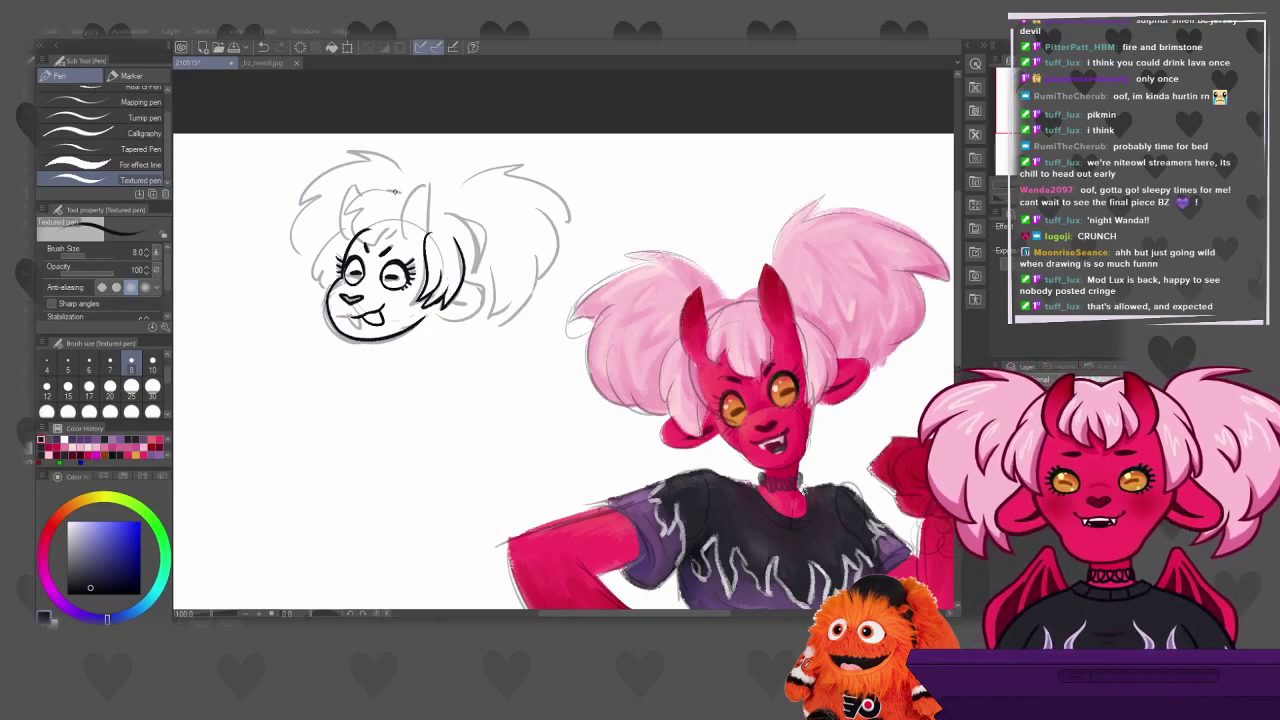
Ink the fringe across the forehead and the rear contour of the hair from behind the right-hand horn to the ear
{"action": "mouse_move", "coordinate": [404, 190]}
{"action": "left_mouse_down"}
{"action": "mouse_move", "coordinate": [360, 196]}
{"action": "mouse_move", "coordinate": [352, 224]}
{"action": "mouse_move", "coordinate": [380, 241]}
{"action": "mouse_move", "coordinate": [403, 220]}
{"action": "left_mouse_up"}
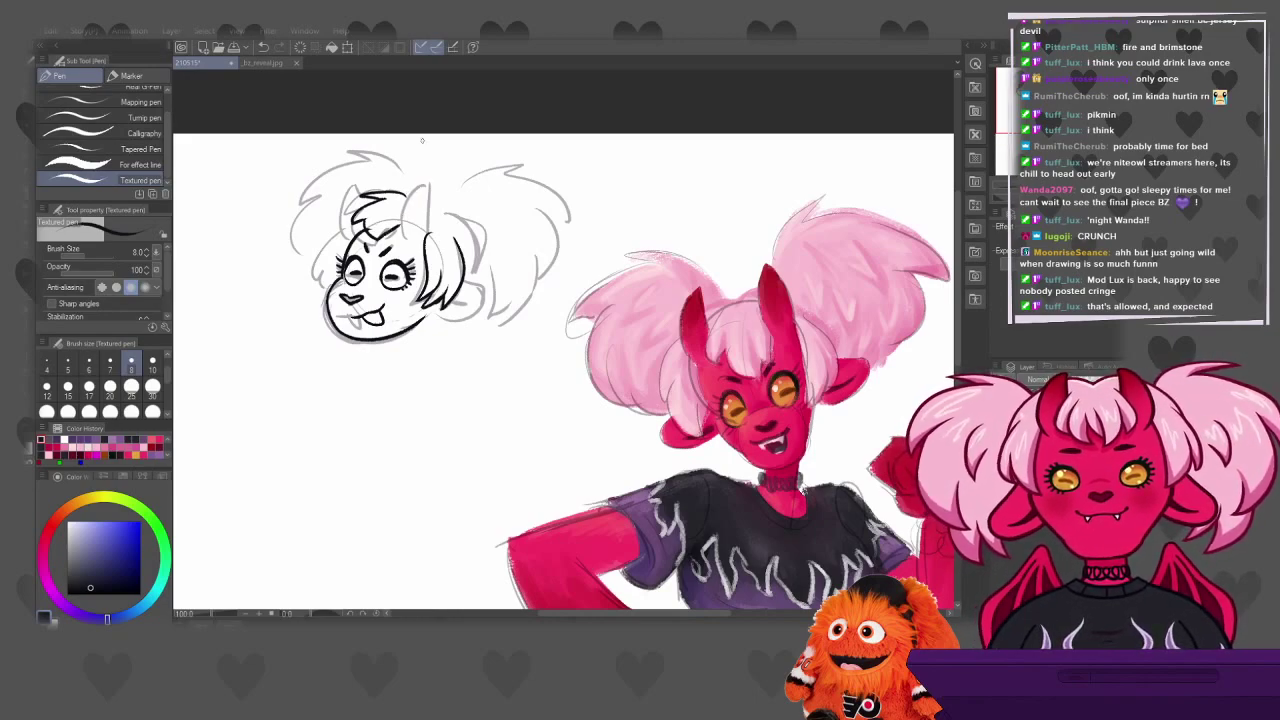
{"action": "left_click_drag", "start_coordinate": [430, 212], "coordinate": [472, 280]}
{"action": "key", "text": "ctrl+z"}
{"action": "left_click_drag", "start_coordinate": [432, 214], "coordinate": [472, 282]}
{"action": "key", "text": "ctrl+z"}
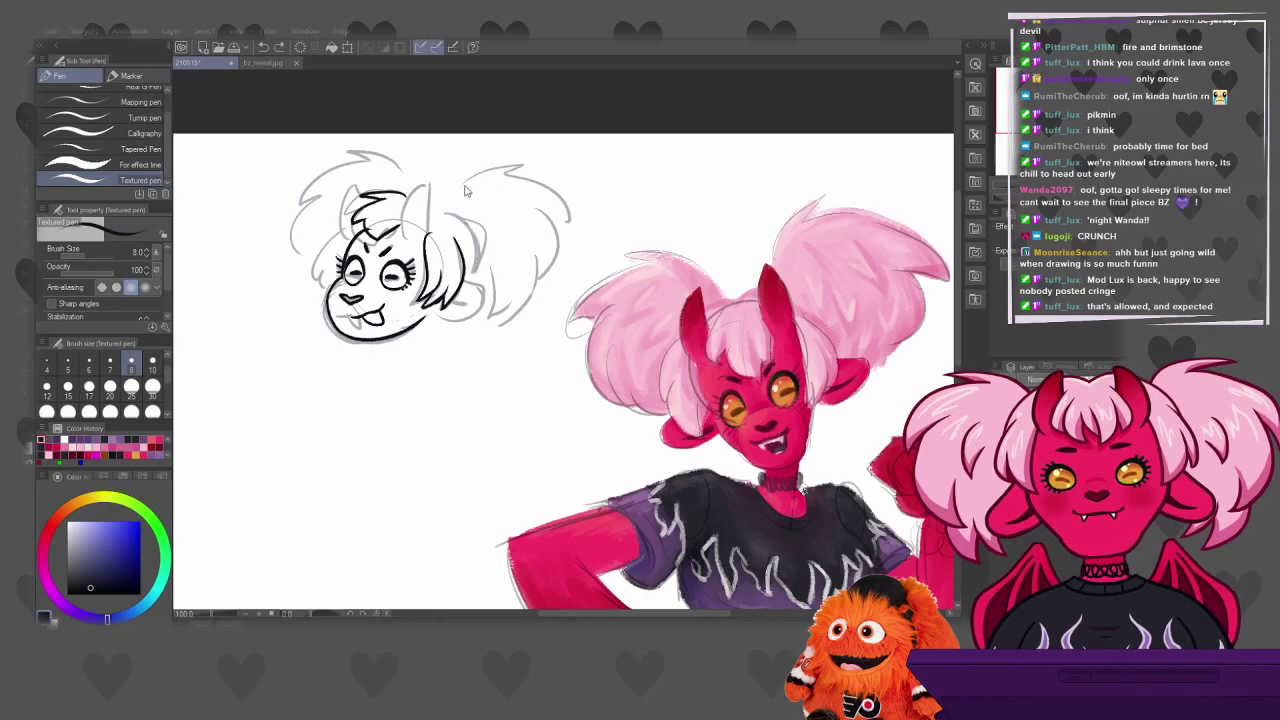
{"action": "left_click_drag", "start_coordinate": [436, 201], "coordinate": [476, 290]}
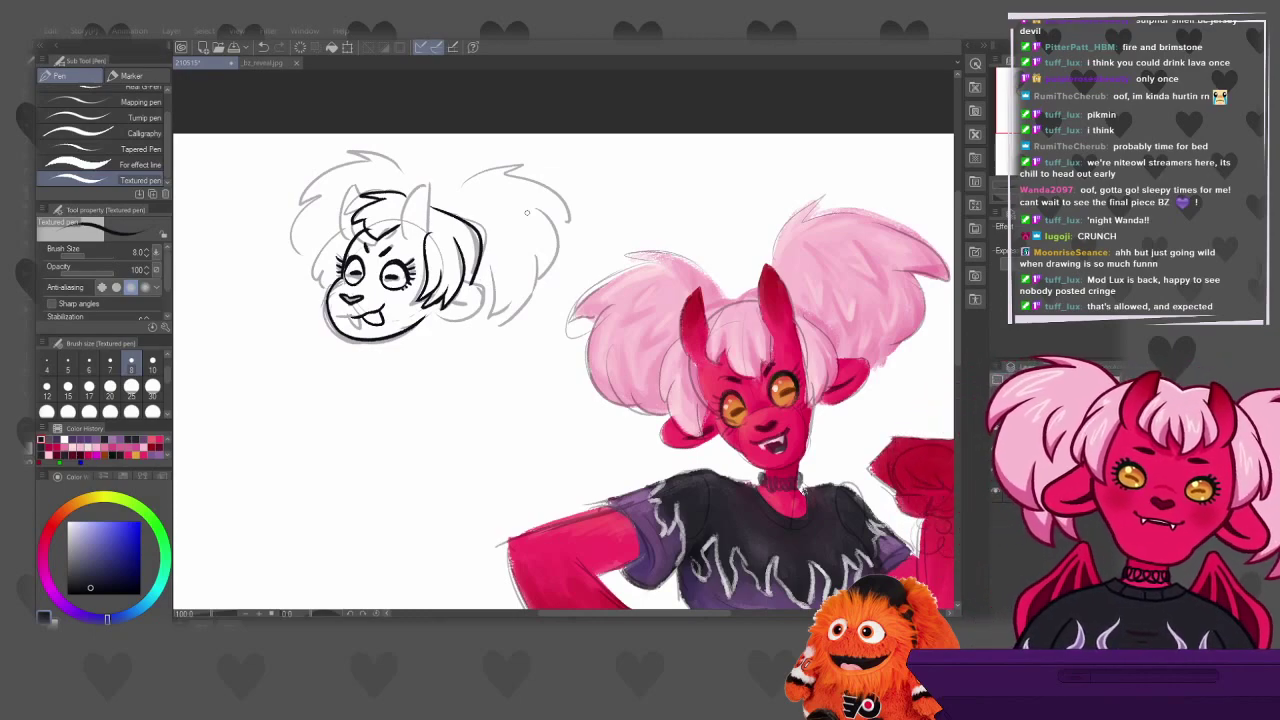
Ink the back edge of the right-hand horn, redrawing the line until it follows the sketch
{"action": "left_click_drag", "start_coordinate": [432, 180], "coordinate": [428, 235]}
{"action": "key", "text": "ctrl+z"}
{"action": "left_click_drag", "start_coordinate": [431, 182], "coordinate": [429, 240]}
{"action": "key", "text": "ctrl+z"}
{"action": "left_click_drag", "start_coordinate": [430, 183], "coordinate": [428, 233]}
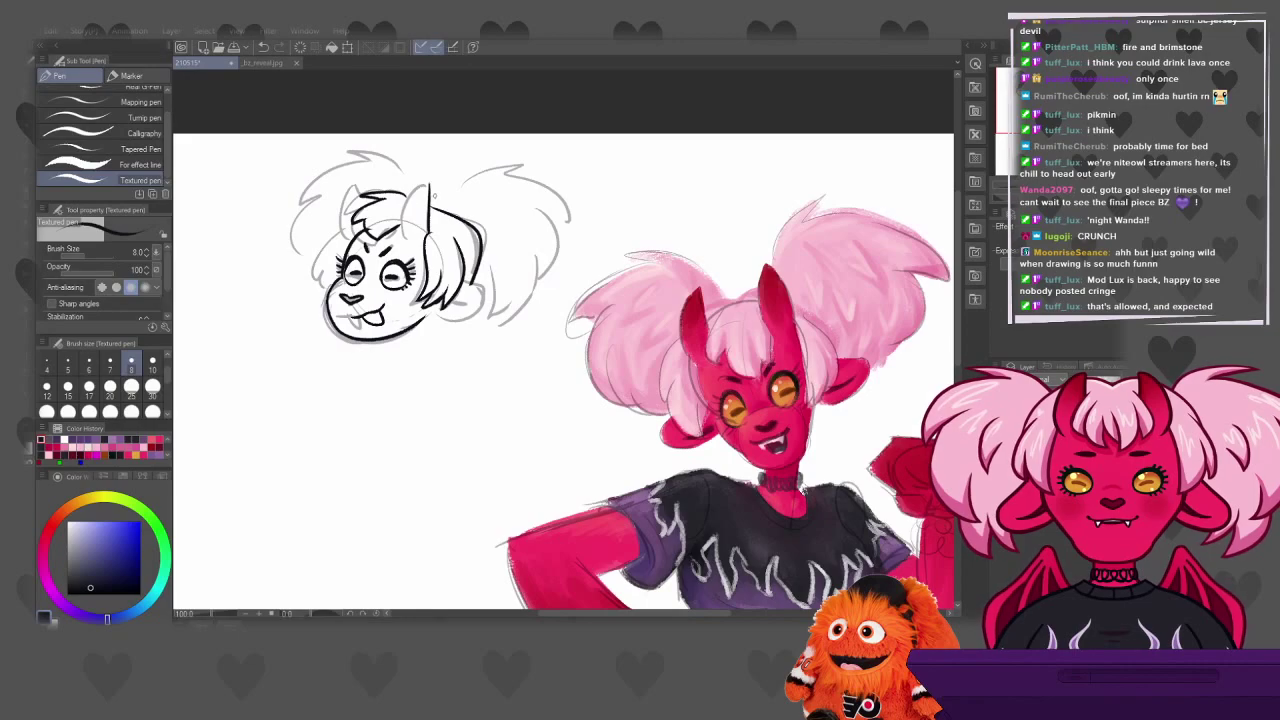
Ink the curved front edge of the right-hand horn from its tip to the fringe, undoing strokes that miss
{"action": "left_click_drag", "start_coordinate": [429, 183], "coordinate": [404, 240]}
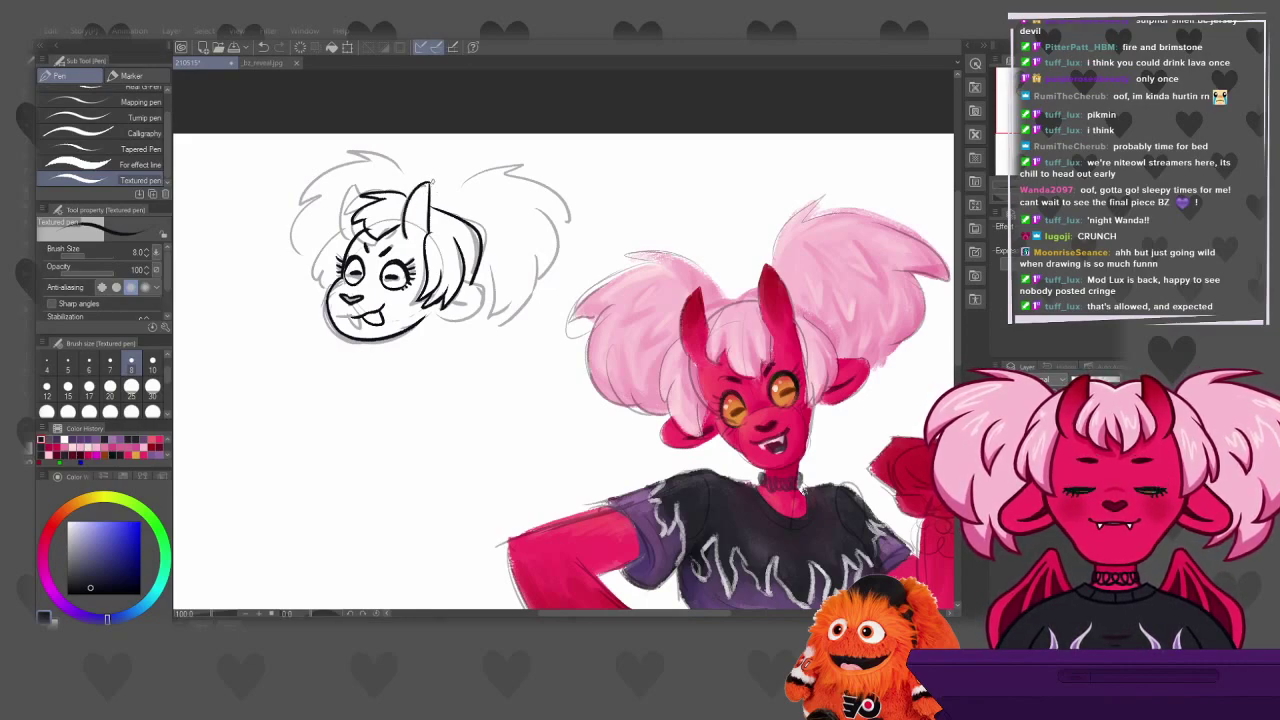
{"action": "key", "text": "ctrl+z"}
{"action": "mouse_move", "coordinate": [429, 183]}
{"action": "left_mouse_down"}
{"action": "mouse_move", "coordinate": [410, 190]}
{"action": "mouse_move", "coordinate": [390, 238]}
{"action": "left_mouse_up"}
{"action": "key", "text": "ctrl+z"}
{"action": "left_click_drag", "start_coordinate": [432, 181], "coordinate": [403, 238]}
{"action": "key", "text": "ctrl+z"}
{"action": "mouse_move", "coordinate": [432, 182]}
{"action": "left_mouse_down"}
{"action": "mouse_move", "coordinate": [429, 212]}
{"action": "mouse_move", "coordinate": [401, 241]}
{"action": "left_mouse_up"}
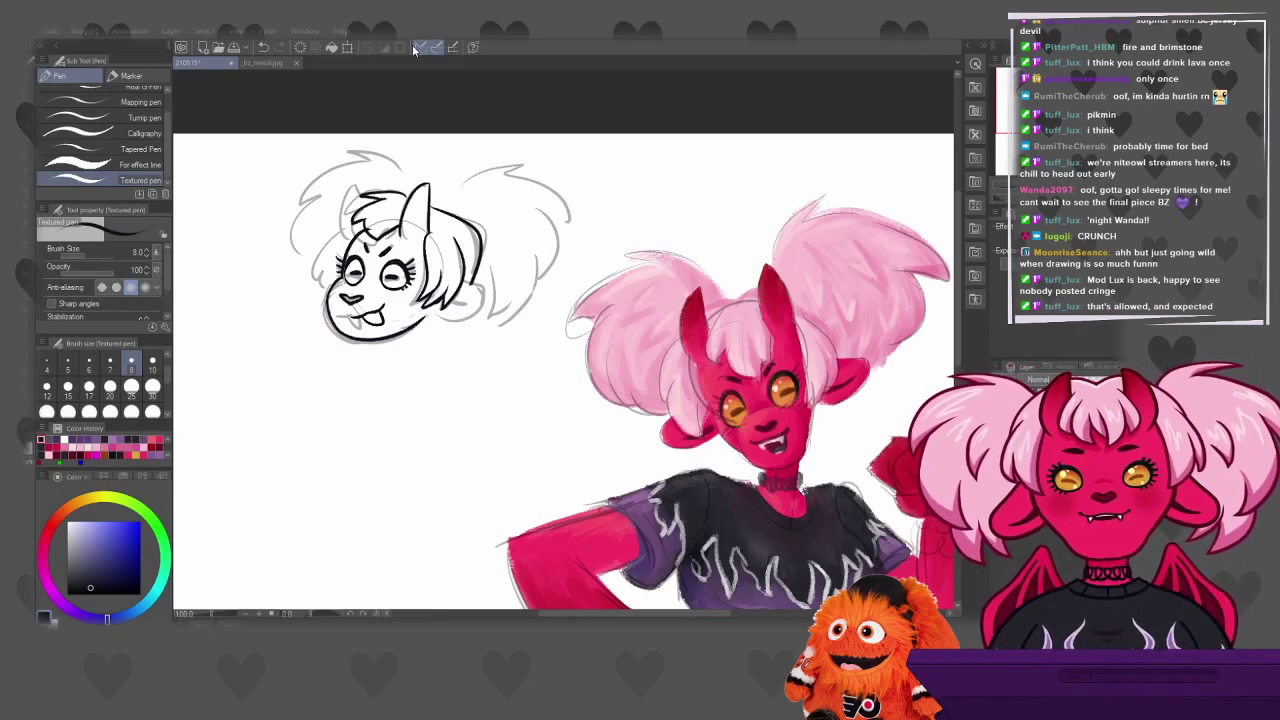
{"action": "left_click_drag", "start_coordinate": [419, 193], "coordinate": [409, 203]}
{"action": "key", "text": "ctrl+z"}
{"action": "left_click", "coordinate": [419, 175]}
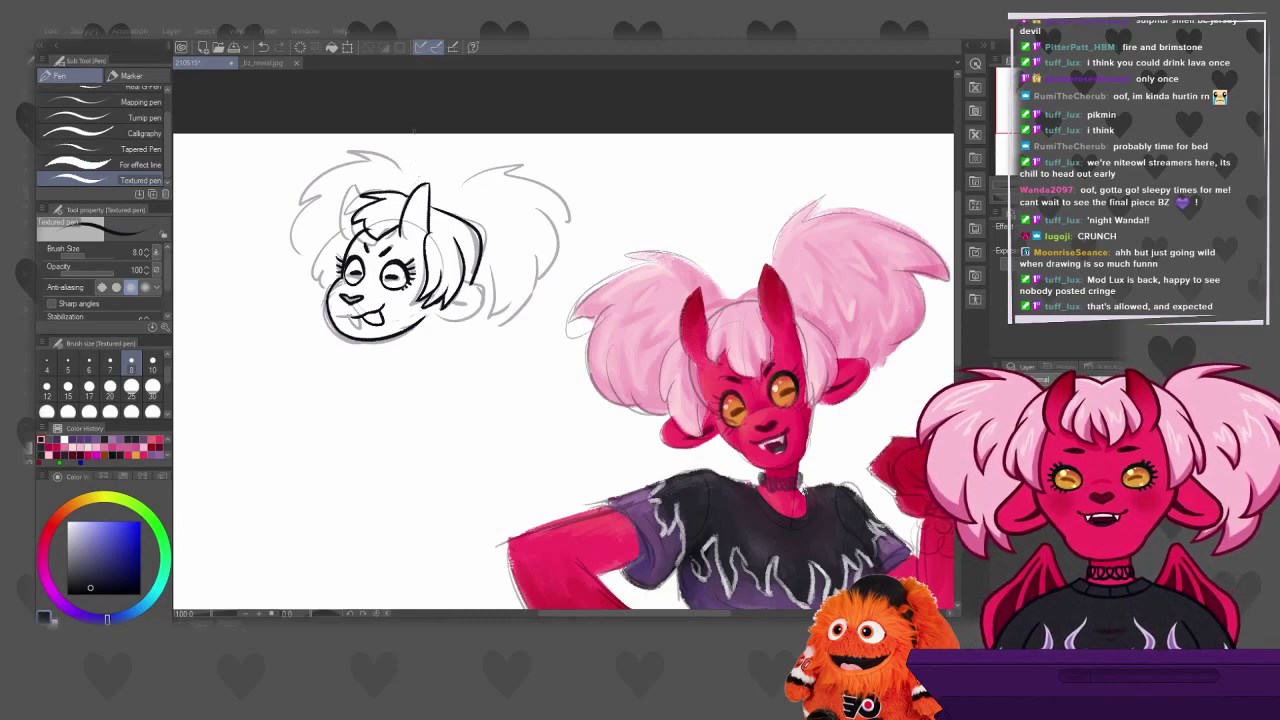
Ink the hair lock on the left-hand side of the face down past the eye, undoing misplaced strokes
{"action": "mouse_move", "coordinate": [340, 231]}
{"action": "left_mouse_down"}
{"action": "mouse_move", "coordinate": [315, 278]}
{"action": "mouse_move", "coordinate": [330, 300]}
{"action": "mouse_move", "coordinate": [334, 275]}
{"action": "mouse_move", "coordinate": [322, 287]}
{"action": "mouse_move", "coordinate": [332, 301]}
{"action": "mouse_move", "coordinate": [325, 286]}
{"action": "left_mouse_up"}
{"action": "key", "text": "ctrl+z"}
{"action": "key", "text": "ctrl+z"}
{"action": "key", "text": "ctrl+z"}
{"action": "key", "text": "ctrl+z"}
{"action": "key", "text": "ctrl+z"}
{"action": "key", "text": "ctrl+z"}
{"action": "key", "text": "ctrl+z"}
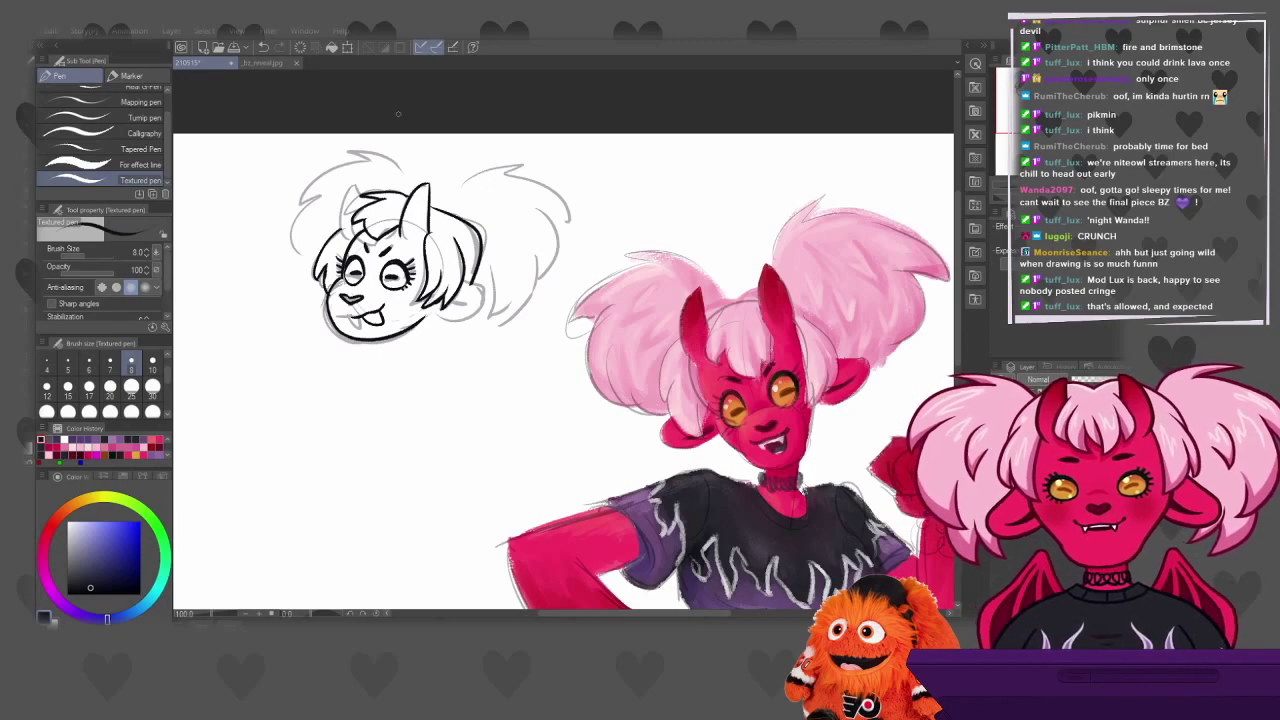
Ink the fringe strands above the left-hand eye and the outer edge of the left-hand horn
{"action": "left_click_drag", "start_coordinate": [362, 226], "coordinate": [377, 205]}
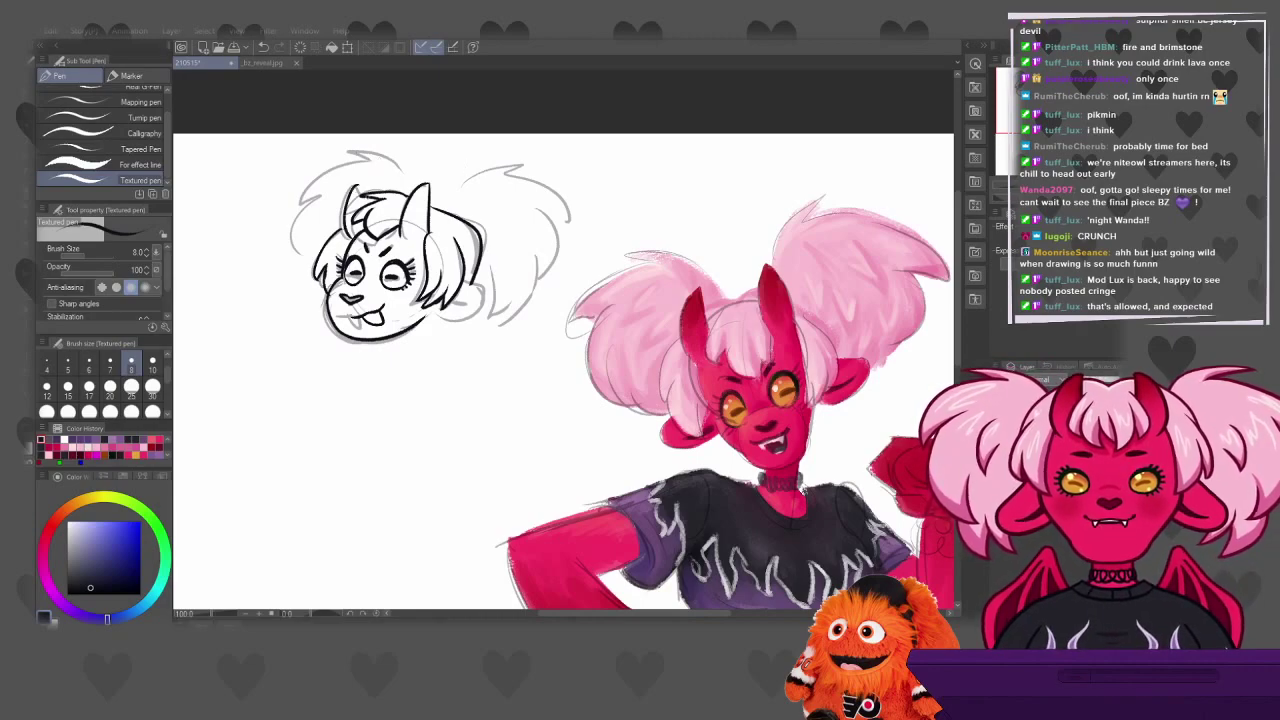
{"action": "left_click_drag", "start_coordinate": [358, 185], "coordinate": [346, 243]}
{"action": "key", "text": "ctrl+z"}
{"action": "left_click_drag", "start_coordinate": [357, 185], "coordinate": [343, 240]}
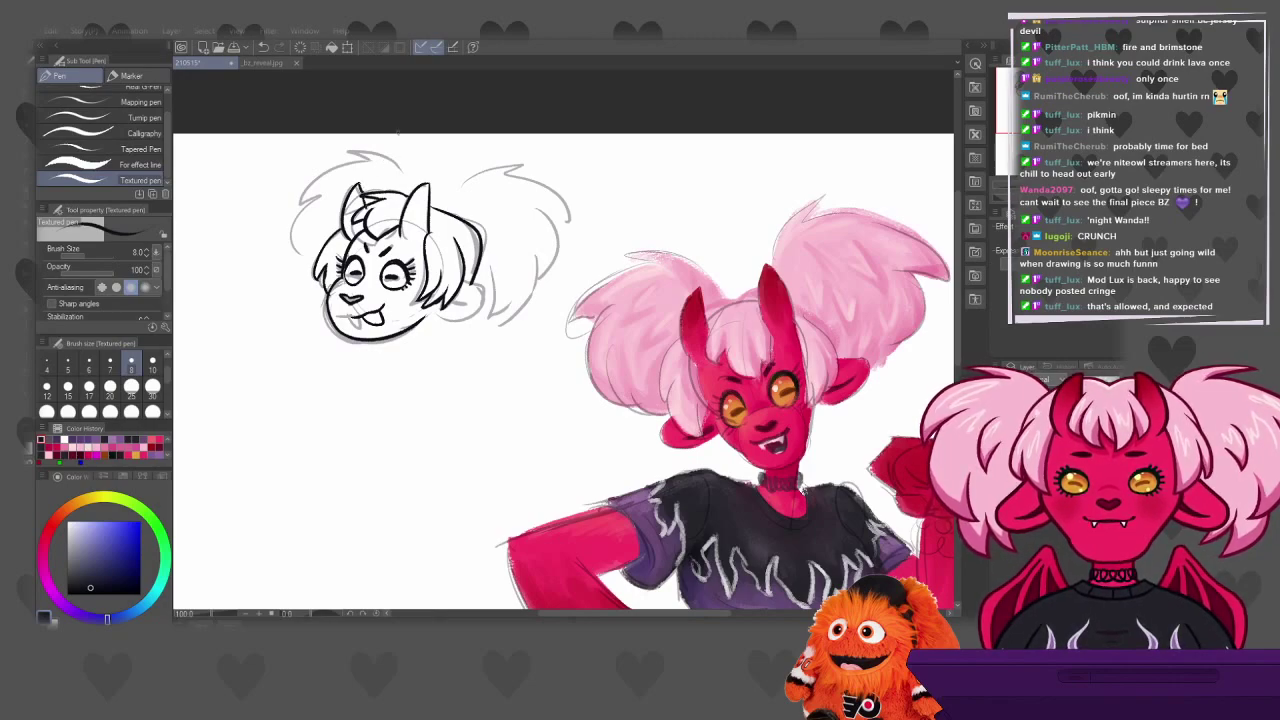
Ink the inner edge of the left-hand horn from its tip to the fringe, retrying the short stroke
{"action": "key", "text": "ctrl+z"}
{"action": "left_click_drag", "start_coordinate": [358, 186], "coordinate": [366, 207]}
{"action": "key", "text": "ctrl+z"}
{"action": "key", "text": "ctrl+z"}
{"action": "key", "text": "ctrl+z"}
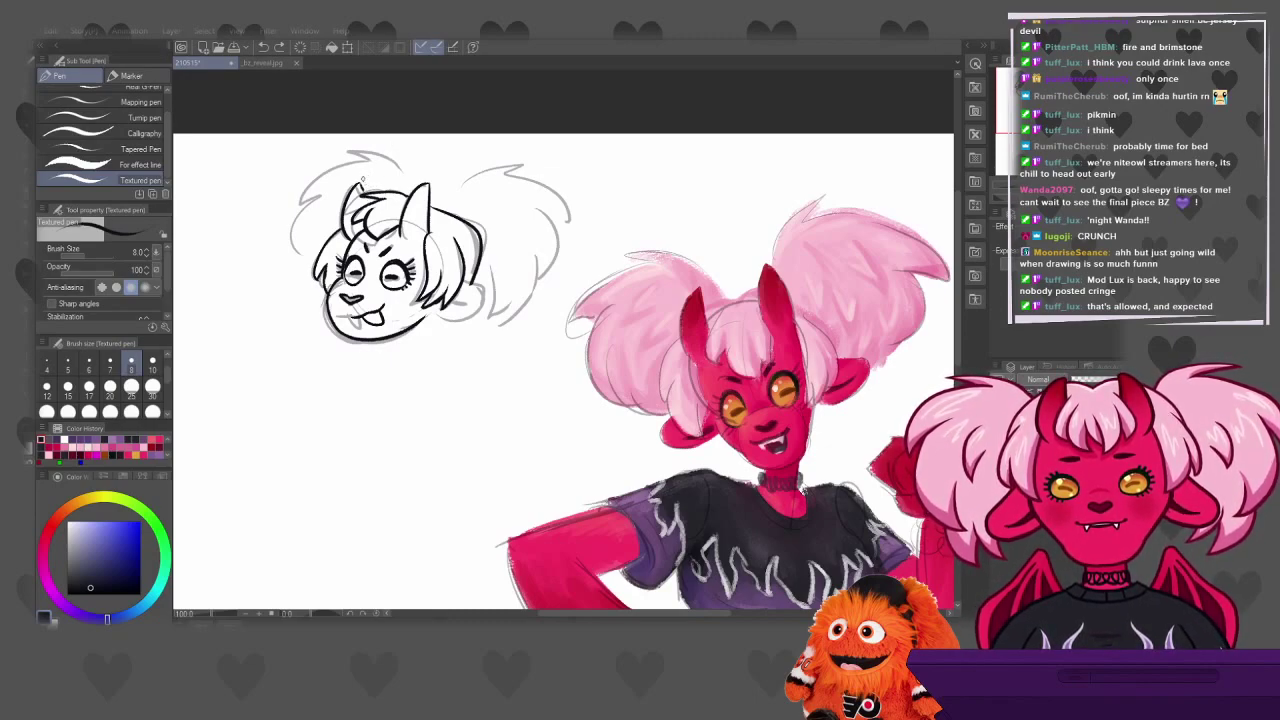
{"action": "key", "text": "ctrl+z"}
{"action": "left_click_drag", "start_coordinate": [362, 180], "coordinate": [364, 208]}
{"action": "key", "text": "ctrl+z"}
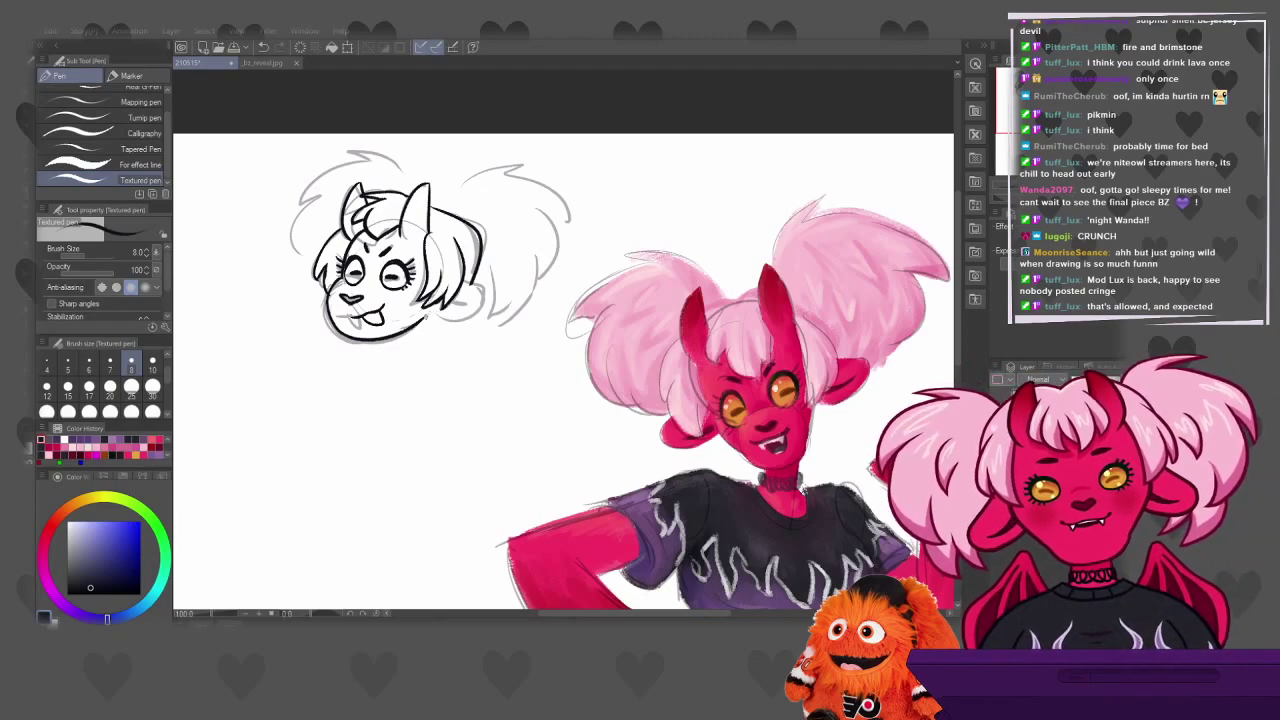
Ink the drooping ear below the right-hand hair lock, undoing strokes that miss the sketch
{"action": "mouse_move", "coordinate": [431, 311]}
{"action": "left_mouse_down"}
{"action": "mouse_move", "coordinate": [480, 312]}
{"action": "mouse_move", "coordinate": [470, 318]}
{"action": "left_mouse_up"}
{"action": "key", "text": "ctrl+z"}
{"action": "key", "text": "ctrl+z"}
{"action": "key", "text": "ctrl+z"}
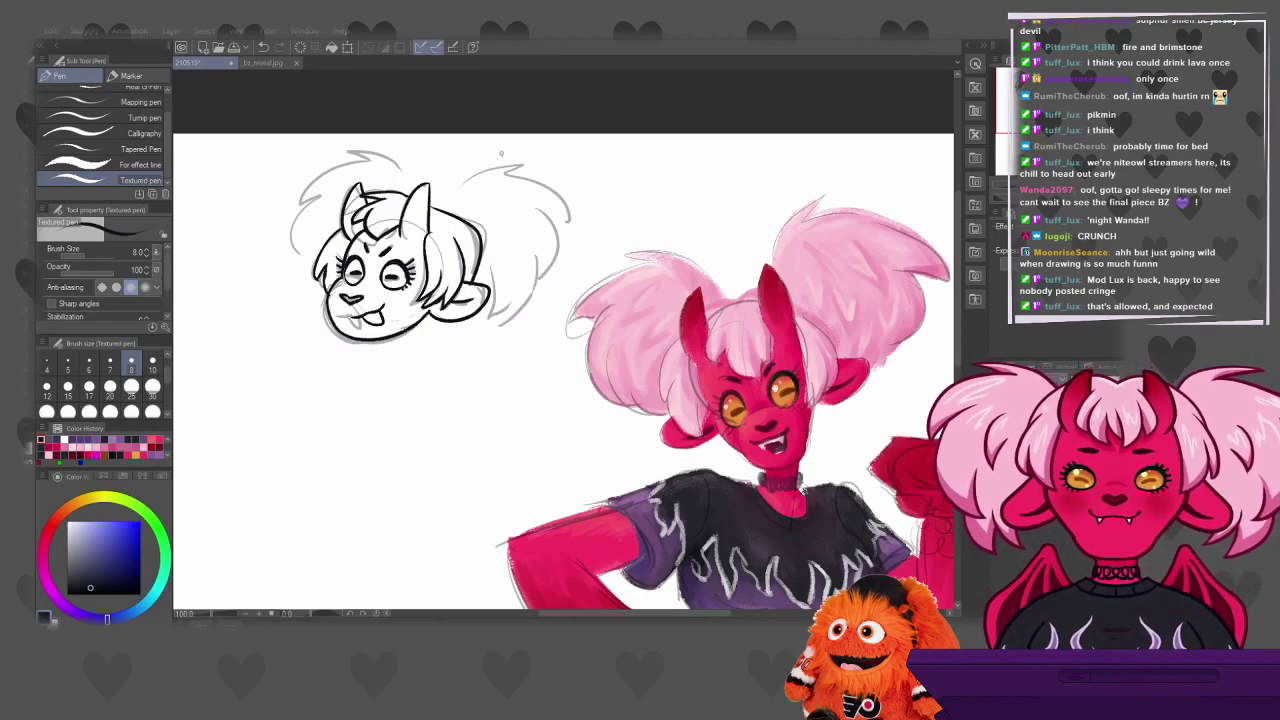
Ink a fang at the right-hand end of the mouth, and try out a left-hand fang and an extra mouth line
{"action": "left_click_drag", "start_coordinate": [374, 311], "coordinate": [379, 318]}
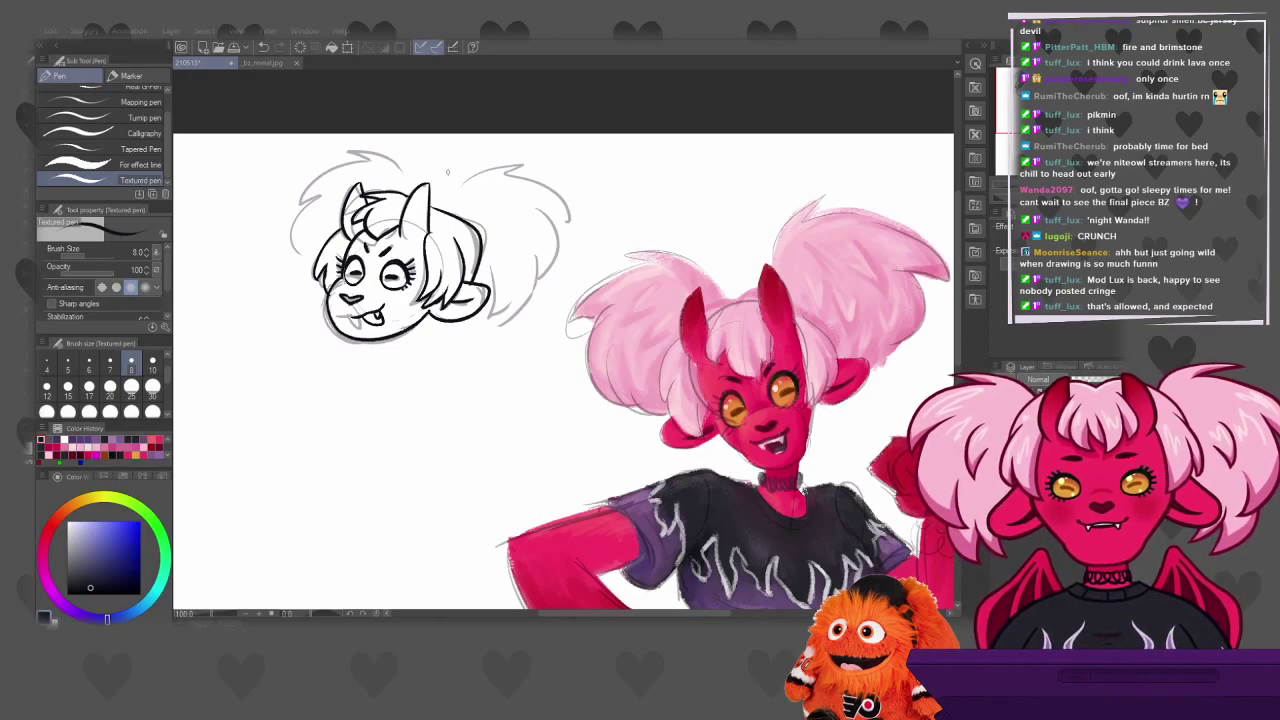
{"action": "left_click_drag", "start_coordinate": [354, 315], "coordinate": [361, 316]}
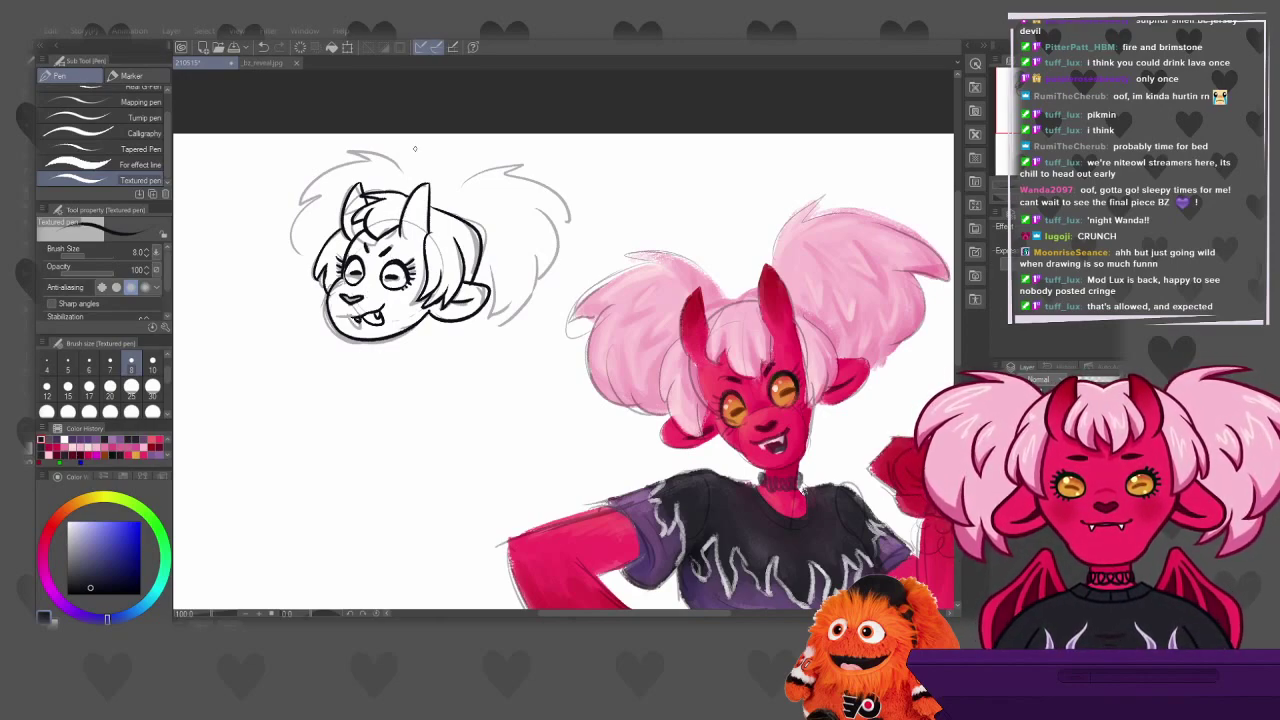
{"action": "left_click_drag", "start_coordinate": [362, 319], "coordinate": [380, 313]}
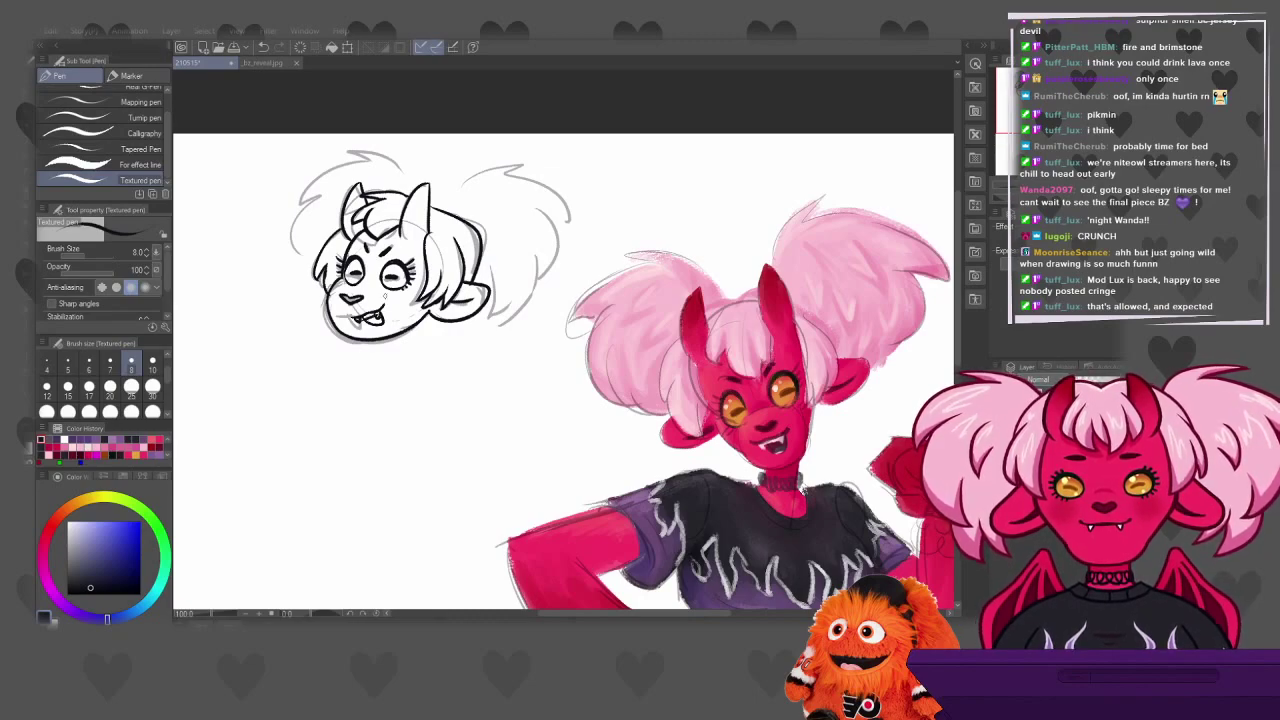
{"action": "key", "text": "ctrl+z"}
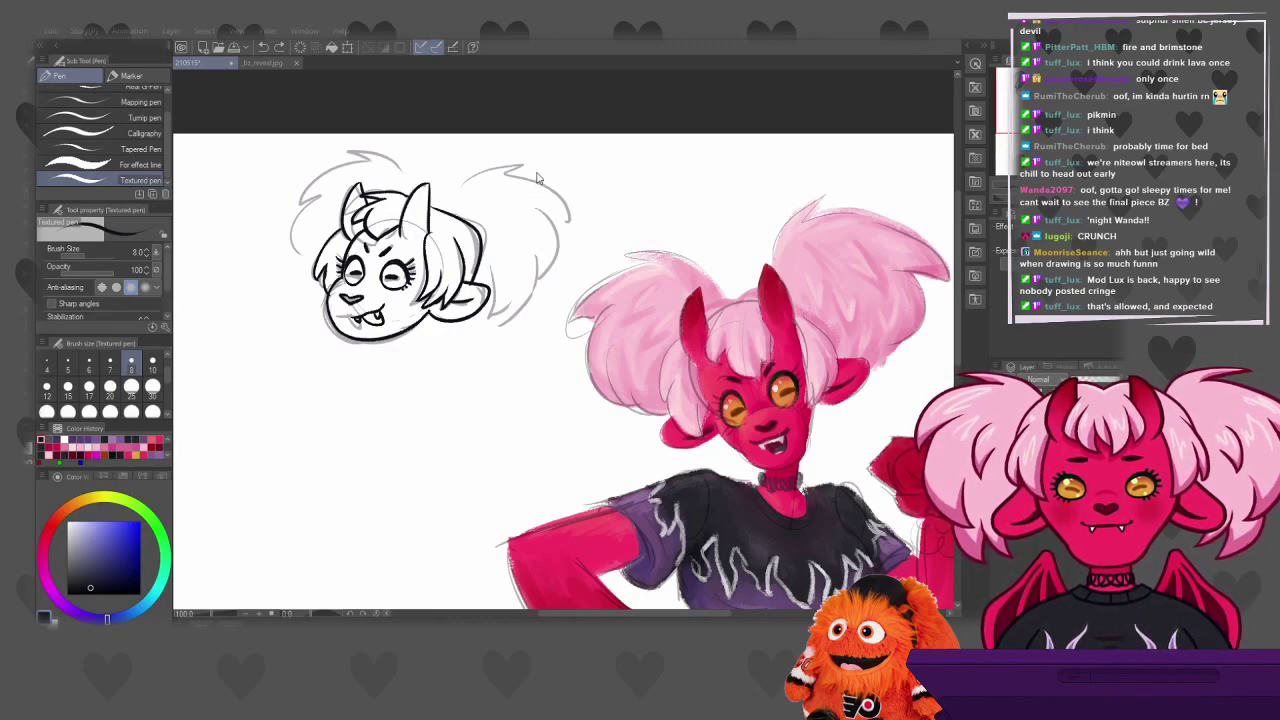
{"action": "key", "text": "ctrl+z"}
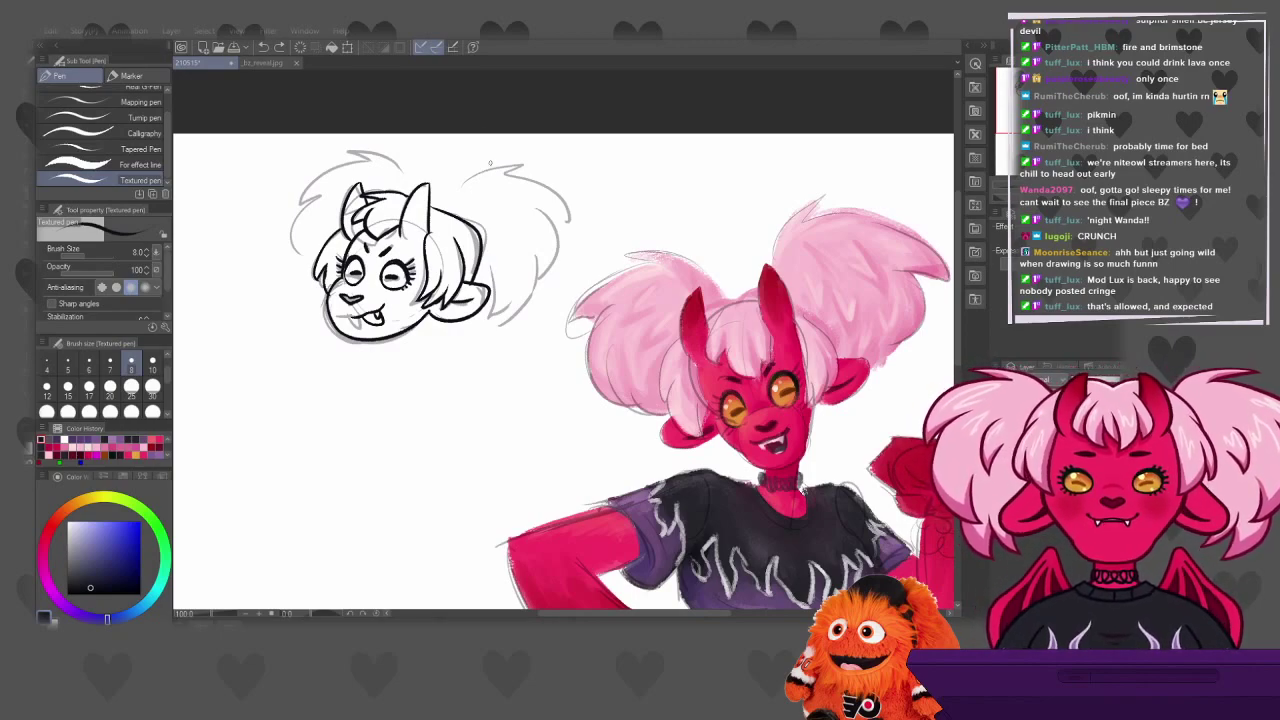
Ink the arched top of the right-hand pigtail, retrying the sweep from behind the horn to the pointed outer tuft
{"action": "mouse_move", "coordinate": [446, 210]}
{"action": "left_mouse_down"}
{"action": "mouse_move", "coordinate": [509, 166]}
{"action": "mouse_move", "coordinate": [541, 180]}
{"action": "left_mouse_up"}
{"action": "key", "text": "ctrl+z"}
{"action": "mouse_move", "coordinate": [446, 210]}
{"action": "left_mouse_down"}
{"action": "mouse_move", "coordinate": [522, 162]}
{"action": "mouse_move", "coordinate": [569, 210]}
{"action": "mouse_move", "coordinate": [564, 240]}
{"action": "mouse_move", "coordinate": [518, 292]}
{"action": "left_mouse_up"}
{"action": "key", "text": "ctrl+z"}
{"action": "left_click_drag", "start_coordinate": [561, 211], "coordinate": [525, 284]}
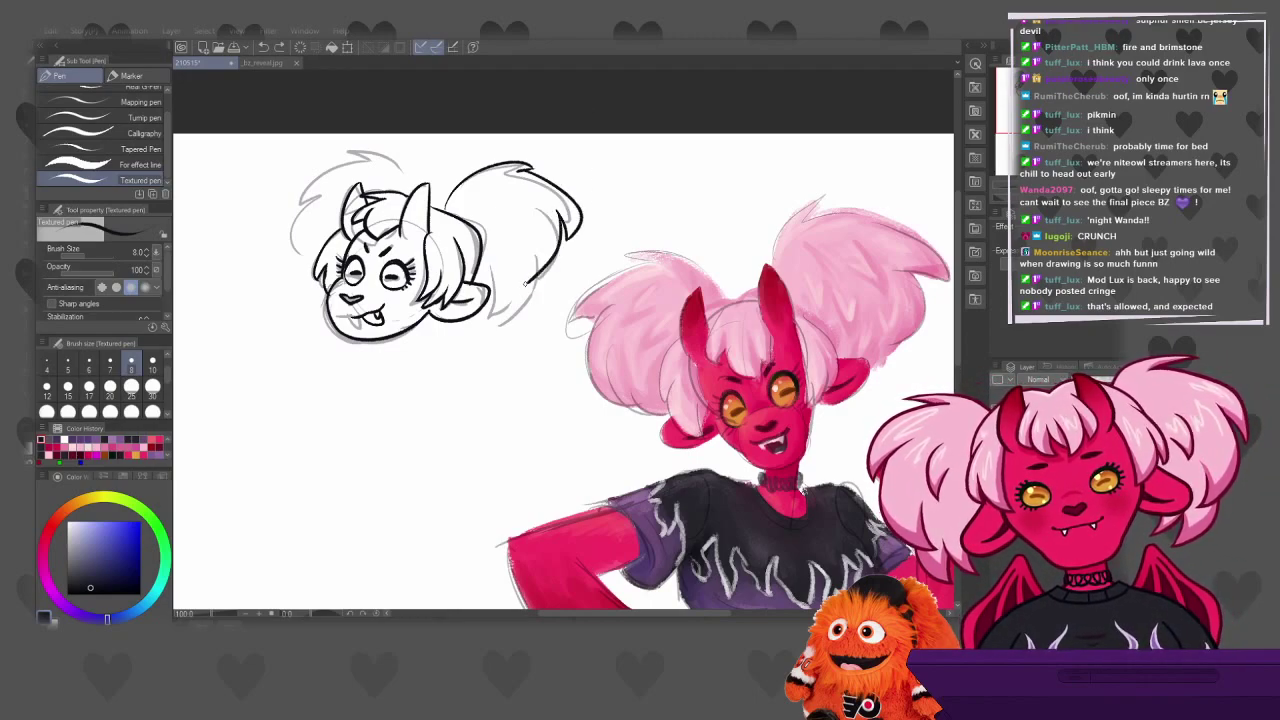
Undo the pigtail's outer strokes and re-ink its outer tuft and side with a fuller curve
{"action": "key", "text": "ctrl+z"}
{"action": "key", "text": "ctrl+z"}
{"action": "key", "text": "ctrl+z"}
{"action": "key", "text": "ctrl+z"}
{"action": "mouse_move", "coordinate": [520, 167]}
{"action": "left_mouse_down"}
{"action": "mouse_move", "coordinate": [584, 214]}
{"action": "mouse_move", "coordinate": [556, 219]}
{"action": "mouse_move", "coordinate": [565, 233]}
{"action": "mouse_move", "coordinate": [540, 290]}
{"action": "left_mouse_up"}
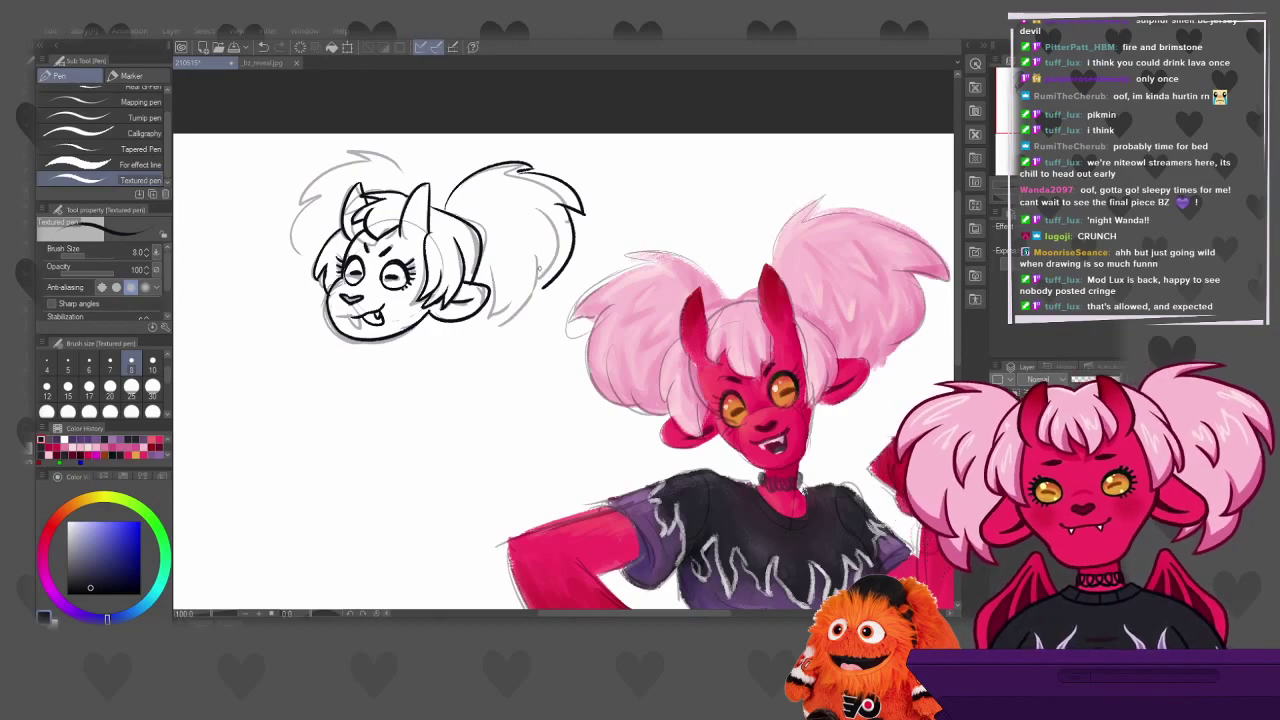
Ink the pointed lower tufts of the right-hand pigtail and its inner edge beside the ear, retrying one strand
{"action": "left_click_drag", "start_coordinate": [544, 253], "coordinate": [534, 297]}
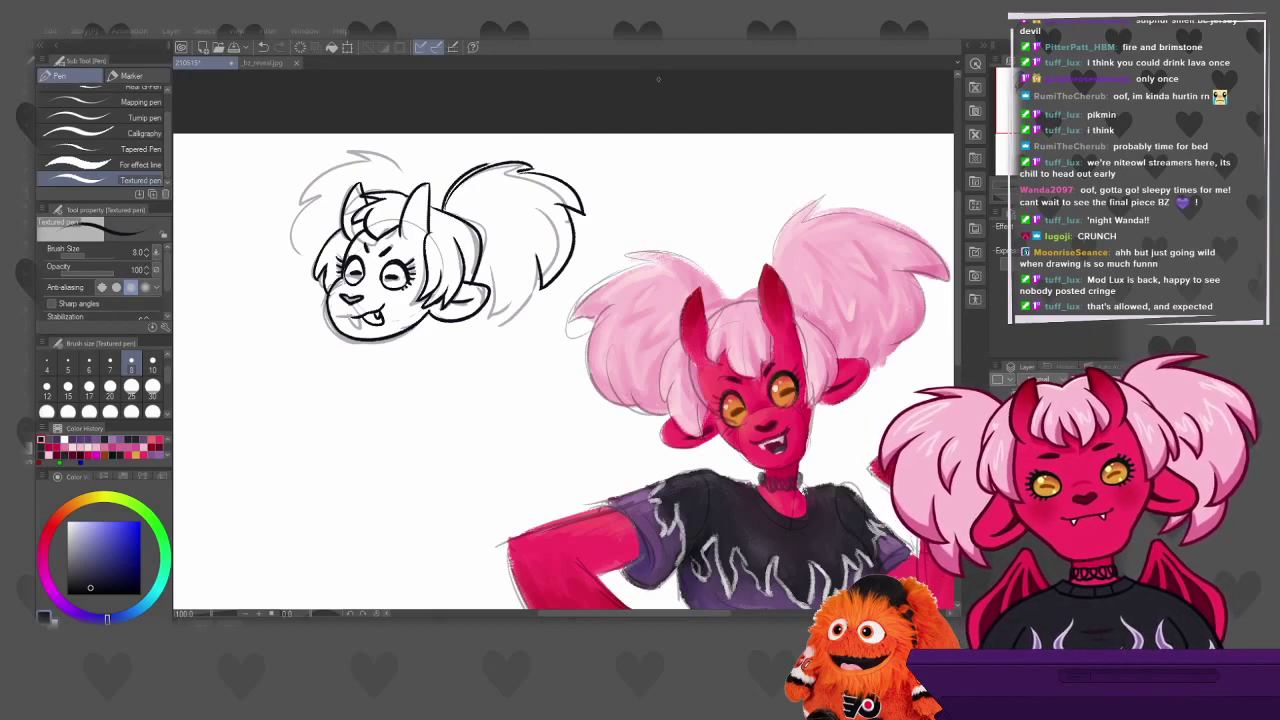
{"action": "left_click_drag", "start_coordinate": [489, 266], "coordinate": [493, 327]}
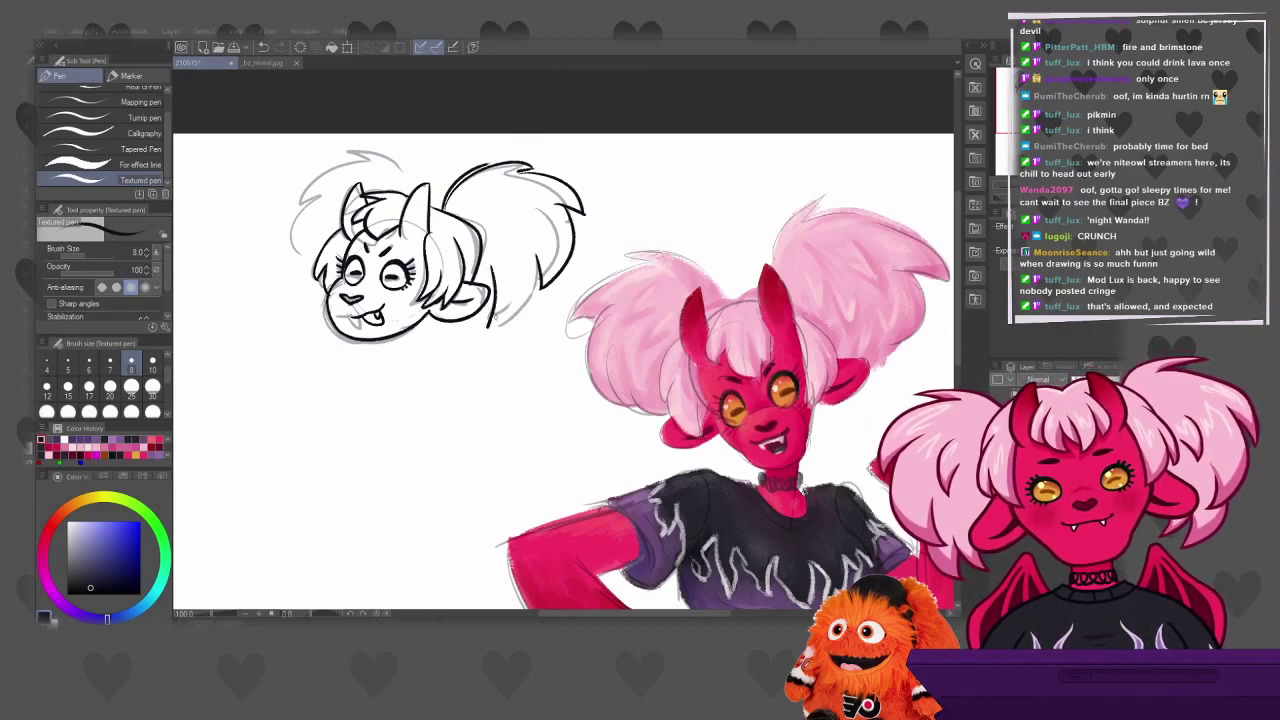
{"action": "key", "text": "ctrl+z"}
{"action": "mouse_move", "coordinate": [491, 269]}
{"action": "left_mouse_down"}
{"action": "mouse_move", "coordinate": [486, 320]}
{"action": "mouse_move", "coordinate": [537, 273]}
{"action": "mouse_move", "coordinate": [511, 301]}
{"action": "left_mouse_up"}
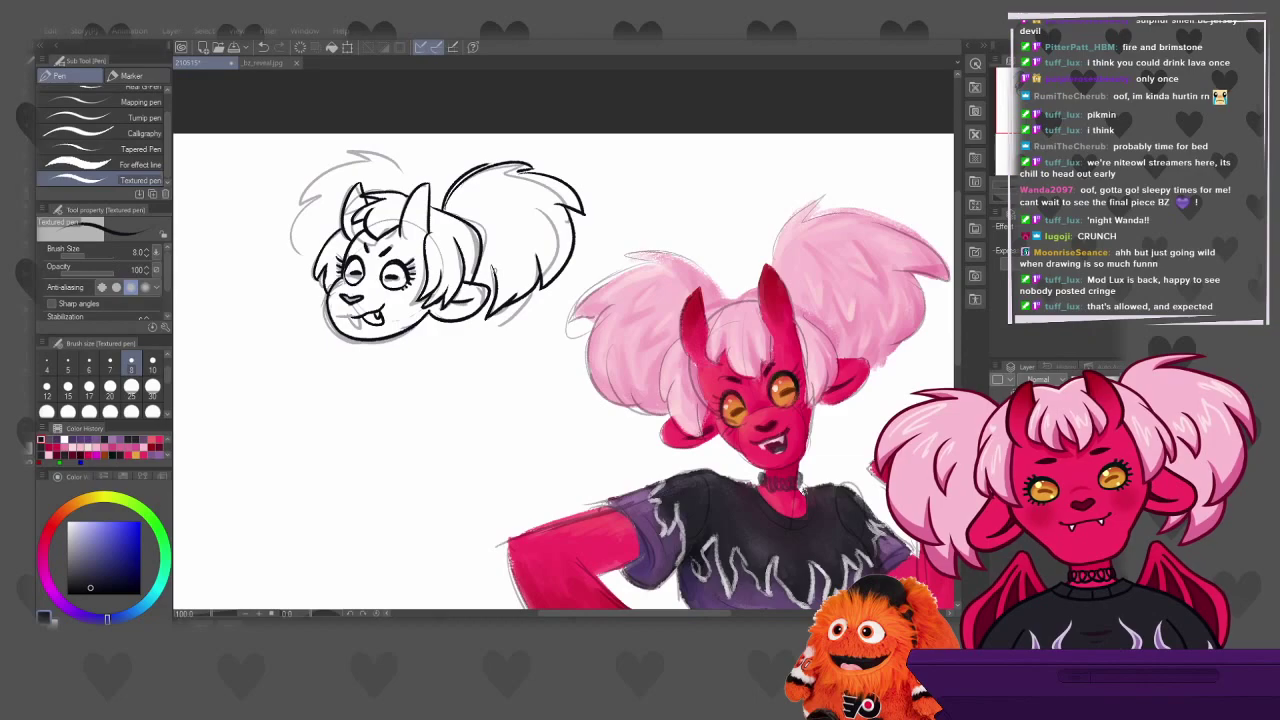
Ink short strand lines inside the right-hand pigtail of the sketched head, undoing the strokes that miss
{"action": "key", "text": "ctrl+z"}
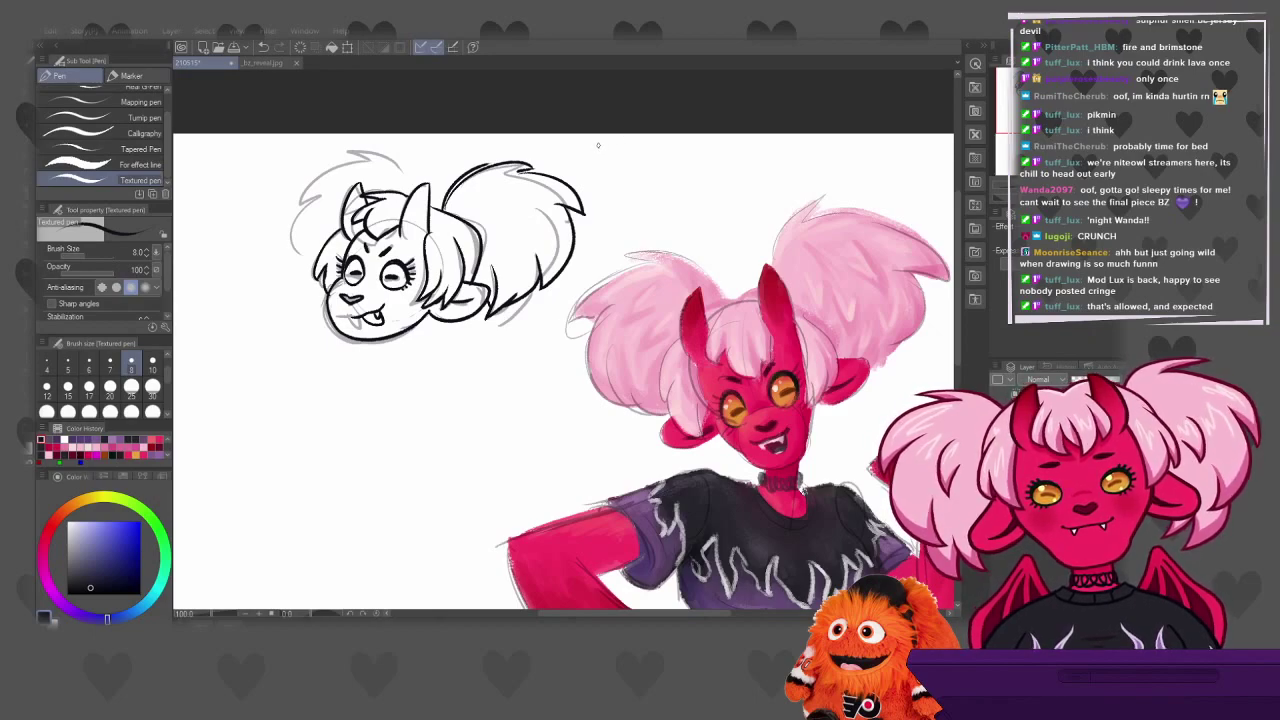
{"action": "mouse_move", "coordinate": [503, 193]}
{"action": "left_mouse_down"}
{"action": "mouse_move", "coordinate": [533, 226]}
{"action": "mouse_move", "coordinate": [505, 209]}
{"action": "mouse_move", "coordinate": [533, 201]}
{"action": "mouse_move", "coordinate": [507, 212]}
{"action": "mouse_move", "coordinate": [537, 226]}
{"action": "mouse_move", "coordinate": [543, 210]}
{"action": "mouse_move", "coordinate": [513, 266]}
{"action": "left_mouse_up"}
{"action": "key", "text": "ctrl+z"}
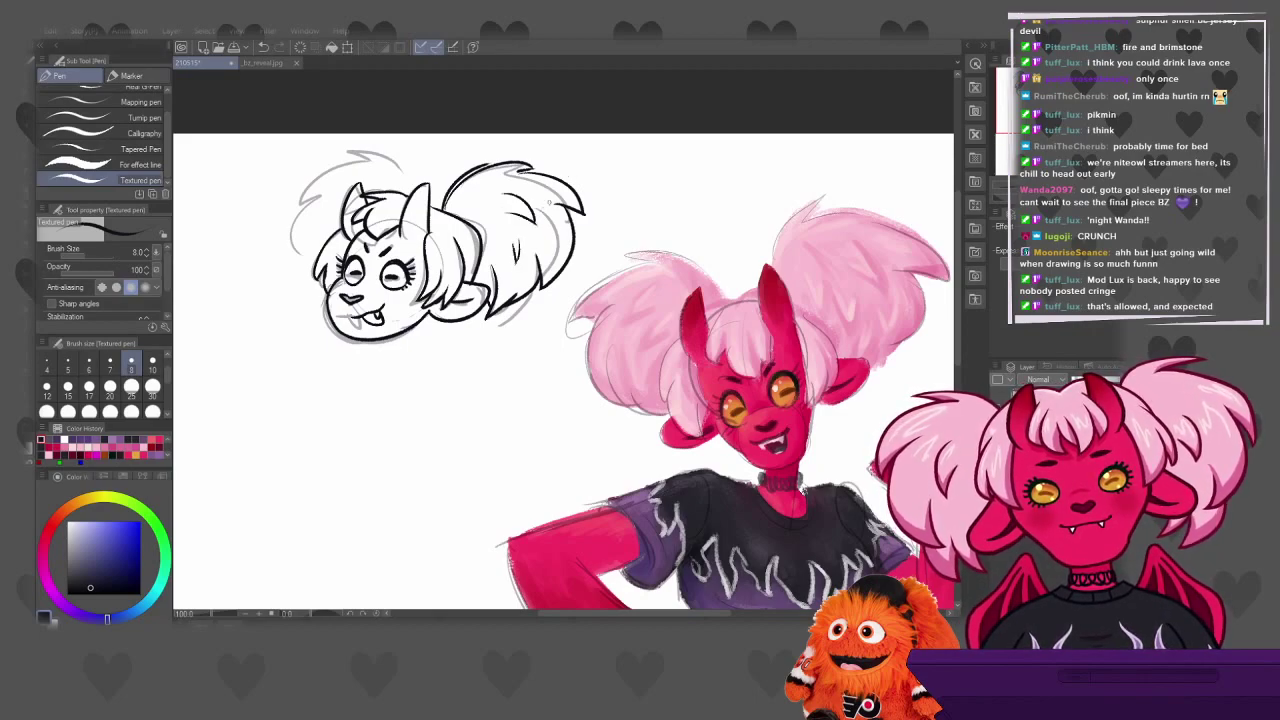
{"action": "key", "text": "ctrl+z"}
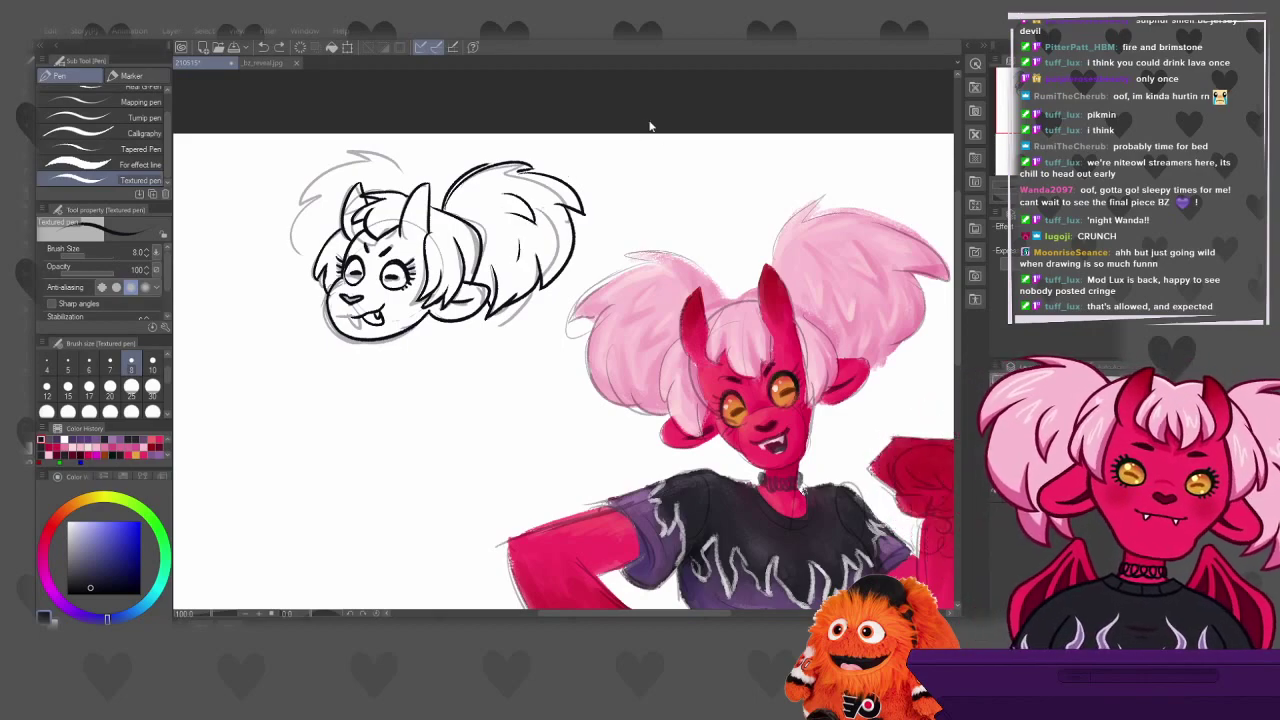
{"action": "left_click_drag", "start_coordinate": [512, 247], "coordinate": [516, 264]}
{"action": "key", "text": "ctrl+z"}
{"action": "key", "text": "ctrl+z"}
{"action": "key", "text": "ctrl+z"}
{"action": "key", "text": "ctrl+z"}
{"action": "key", "text": "ctrl+z"}
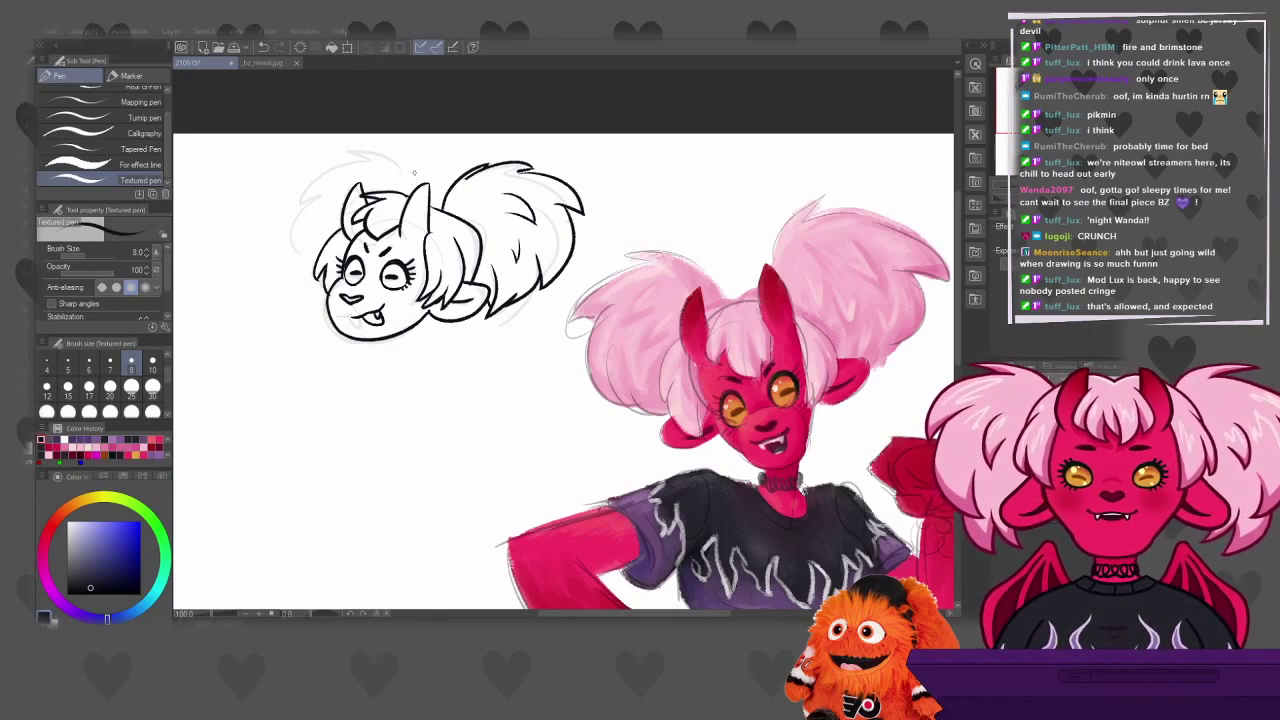
Ink the tufted top of the sketched head's left-hand pigtail and its curved outer side down towards the ear, retrying the side curve
{"action": "mouse_move", "coordinate": [418, 185]}
{"action": "left_mouse_down"}
{"action": "mouse_move", "coordinate": [389, 155]}
{"action": "mouse_move", "coordinate": [403, 173]}
{"action": "mouse_move", "coordinate": [330, 158]}
{"action": "mouse_move", "coordinate": [345, 168]}
{"action": "left_mouse_up"}
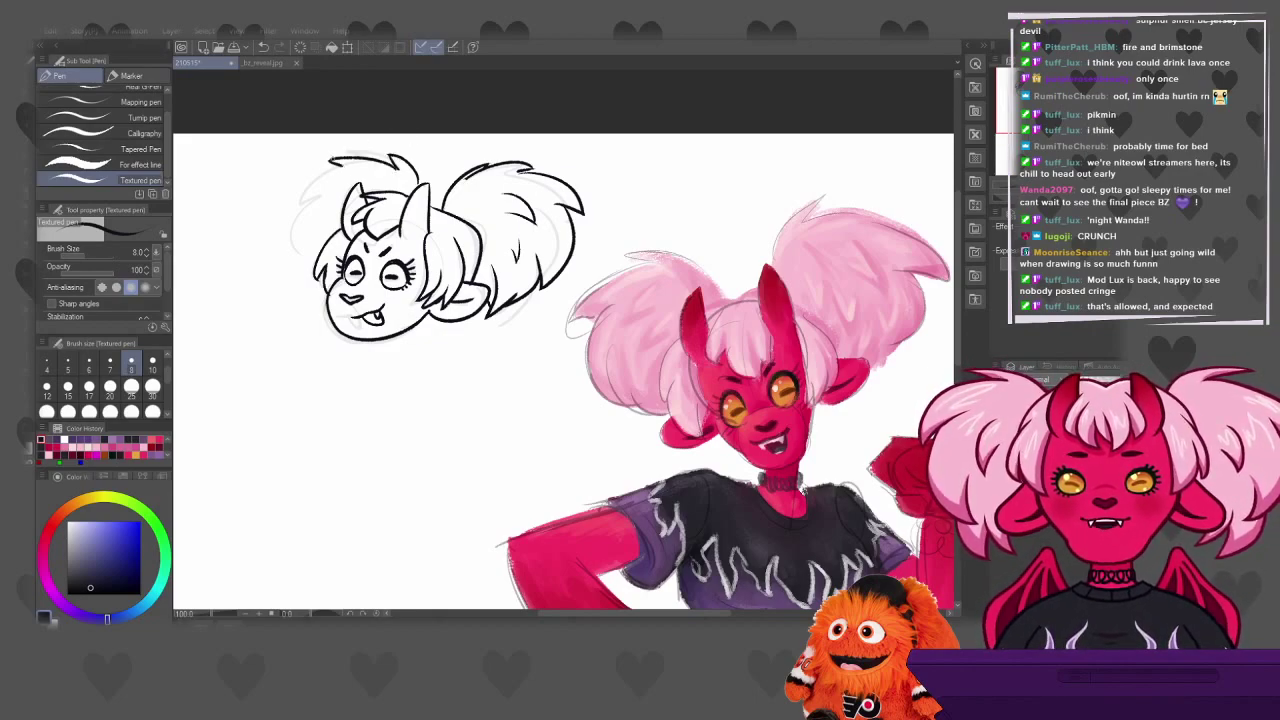
{"action": "left_click_drag", "start_coordinate": [341, 172], "coordinate": [302, 262]}
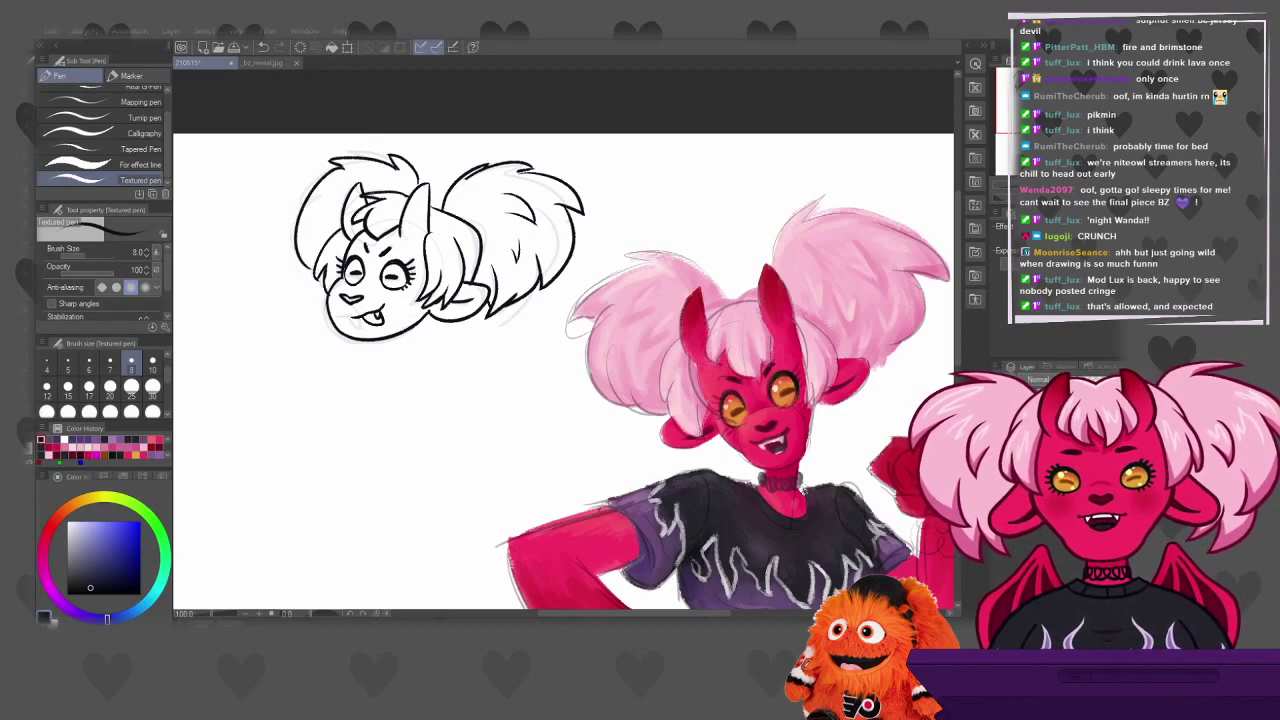
{"action": "key", "text": "ctrl+z"}
{"action": "left_click_drag", "start_coordinate": [338, 166], "coordinate": [302, 244]}
{"action": "key", "text": "ctrl+z"}
{"action": "mouse_move", "coordinate": [342, 166]}
{"action": "left_mouse_down"}
{"action": "mouse_move", "coordinate": [316, 183]}
{"action": "mouse_move", "coordinate": [298, 248]}
{"action": "left_mouse_up"}
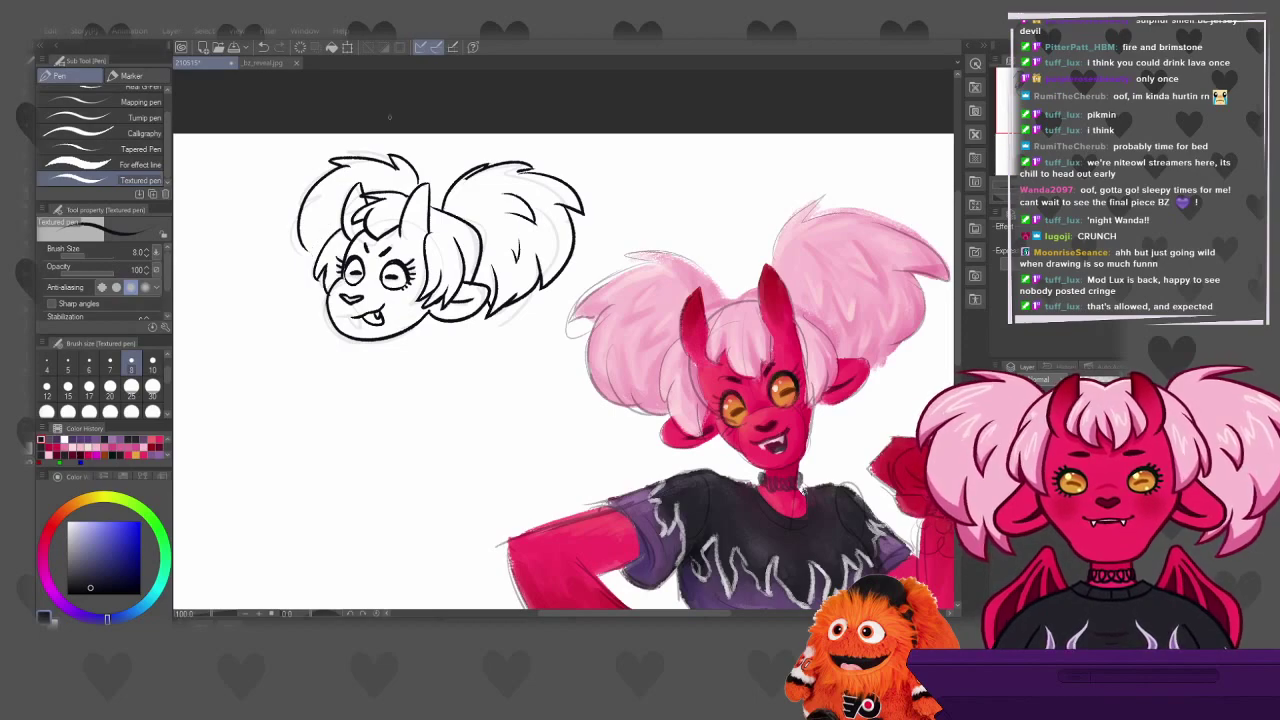
{"action": "key", "text": "ctrl+z"}
{"action": "mouse_move", "coordinate": [342, 168]}
{"action": "left_mouse_down"}
{"action": "mouse_move", "coordinate": [296, 256]}
{"action": "mouse_move", "coordinate": [322, 244]}
{"action": "left_mouse_up"}
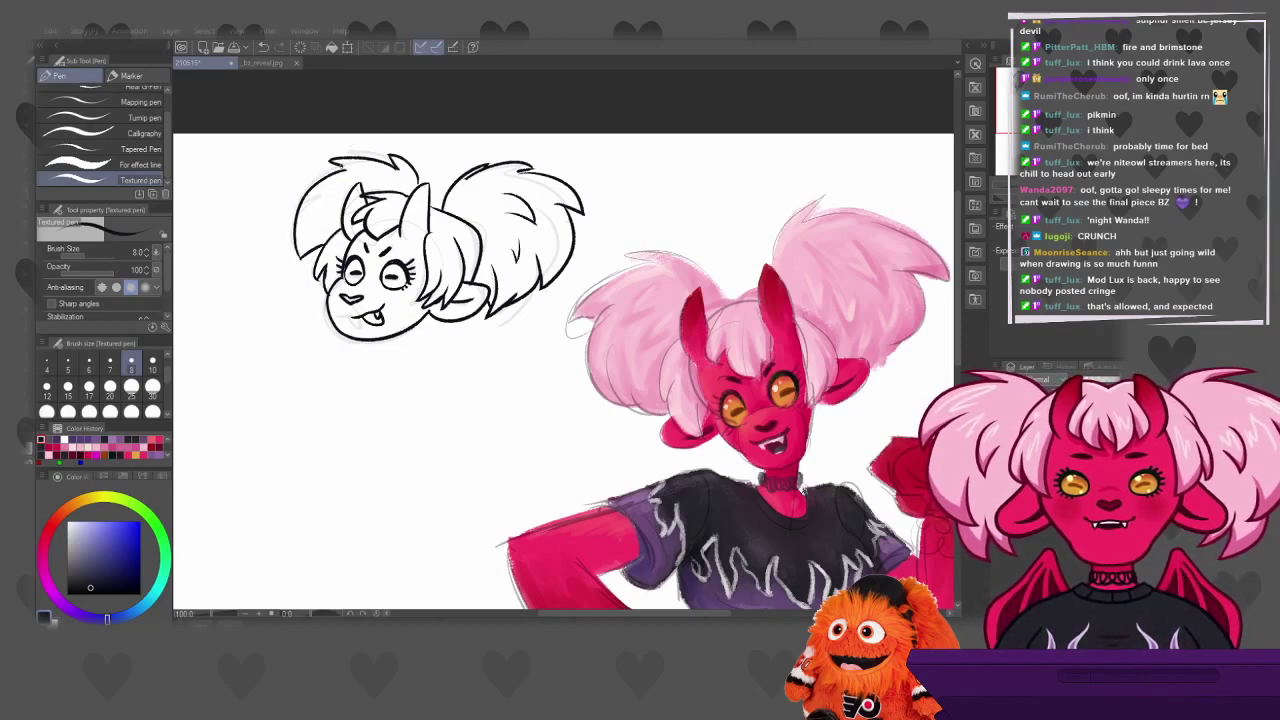
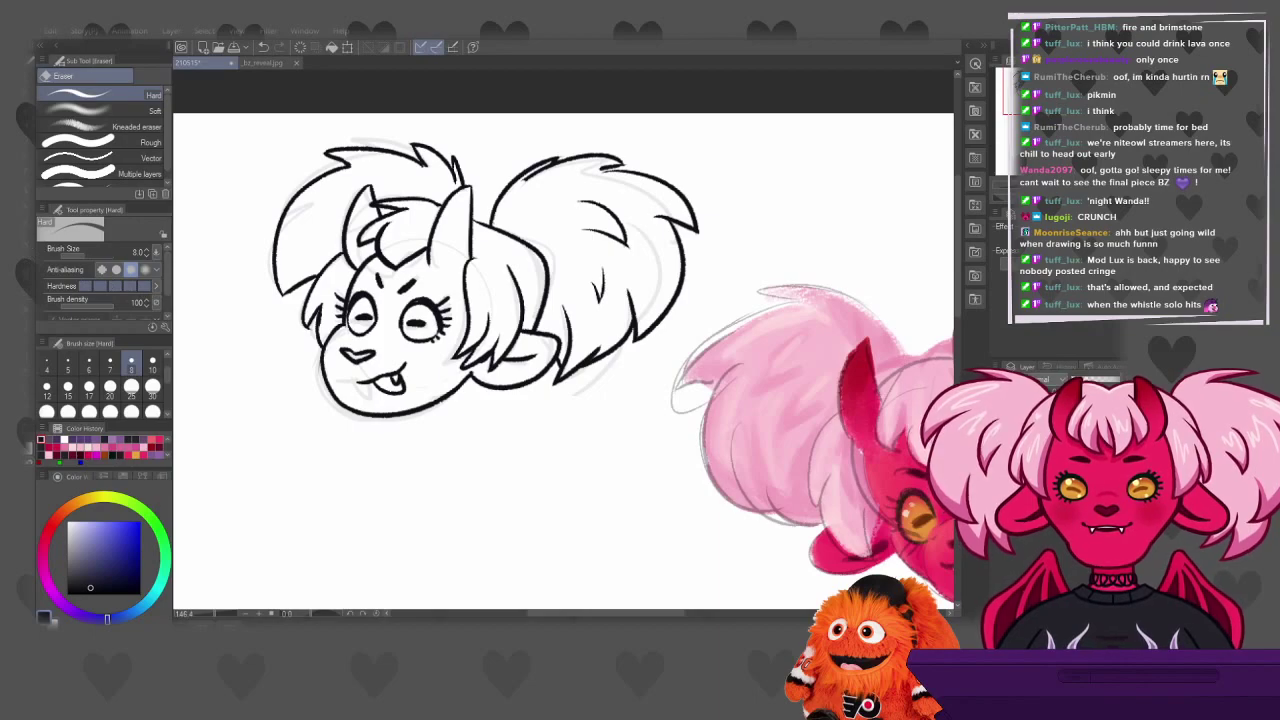
Ink a small joining stroke at the notched tuft on top of the right-hand pigtail, undoing the attempts that miss
{"action": "key", "text": "p"}
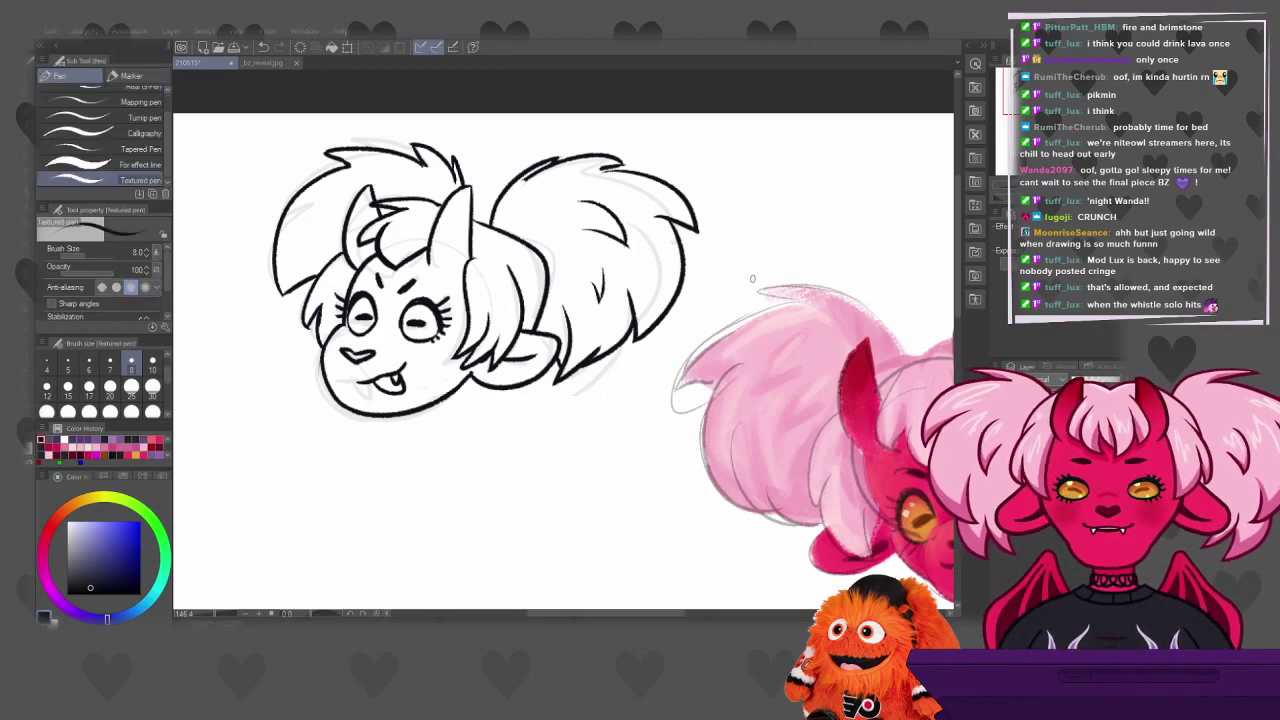
{"action": "mouse_move", "coordinate": [602, 171]}
{"action": "left_mouse_down"}
{"action": "mouse_move", "coordinate": [622, 167]}
{"action": "mouse_move", "coordinate": [604, 169]}
{"action": "left_mouse_up"}
{"action": "key", "text": "ctrl+z"}
{"action": "key", "text": "ctrl+z"}
{"action": "key", "text": "ctrl+z"}
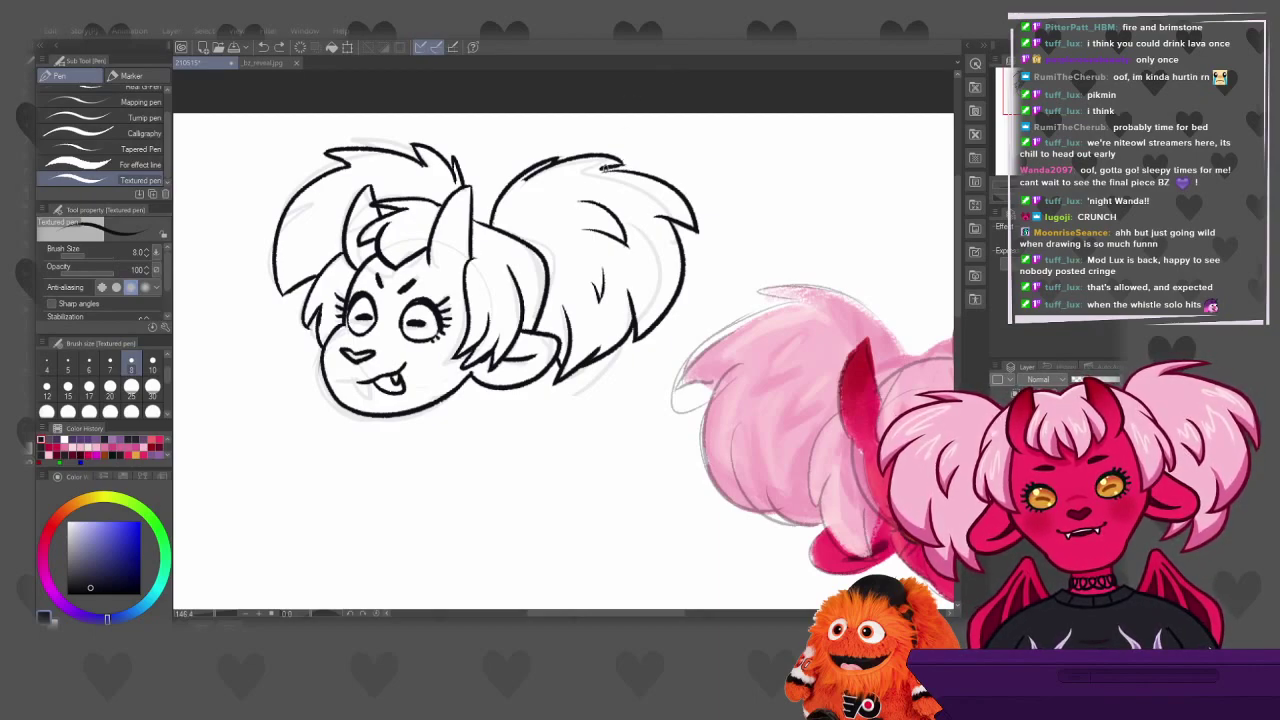
{"action": "left_click_drag", "start_coordinate": [602, 171], "coordinate": [615, 166]}
{"action": "key", "text": "ctrl+z"}
{"action": "key", "text": "ctrl+z"}
{"action": "key", "text": "ctrl+z"}
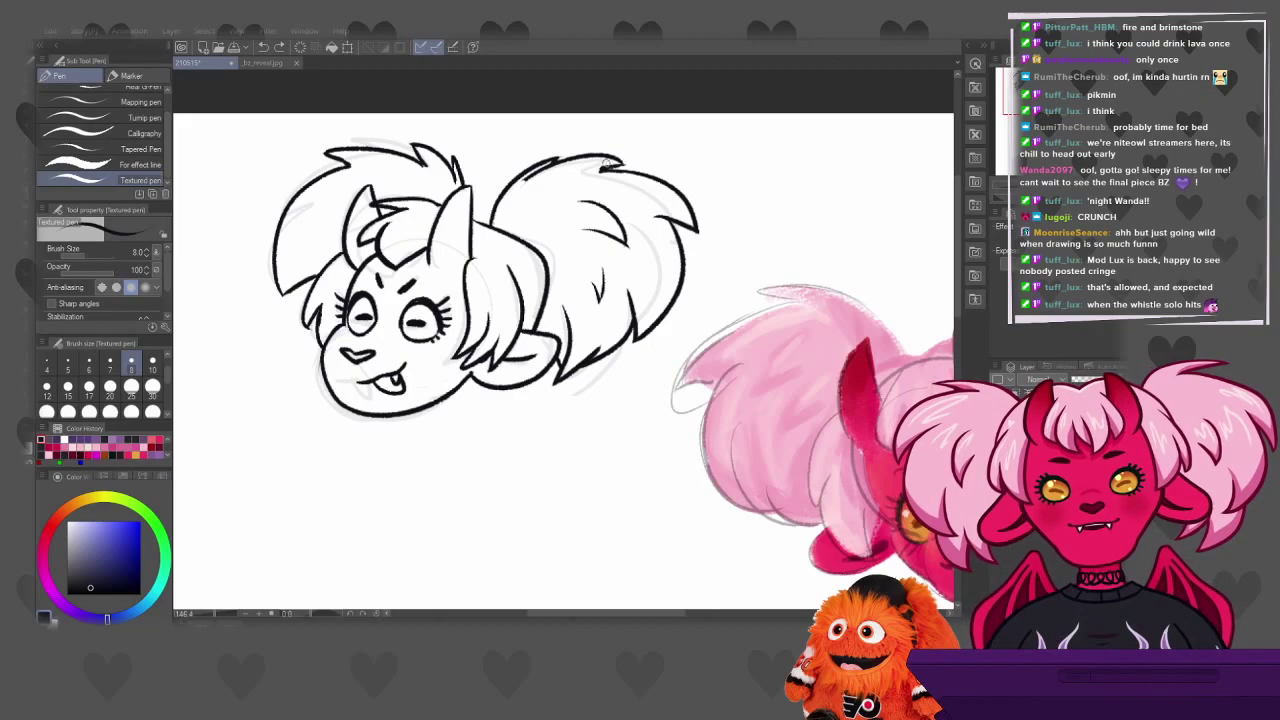
{"action": "left_click_drag", "start_coordinate": [594, 169], "coordinate": [604, 165]}
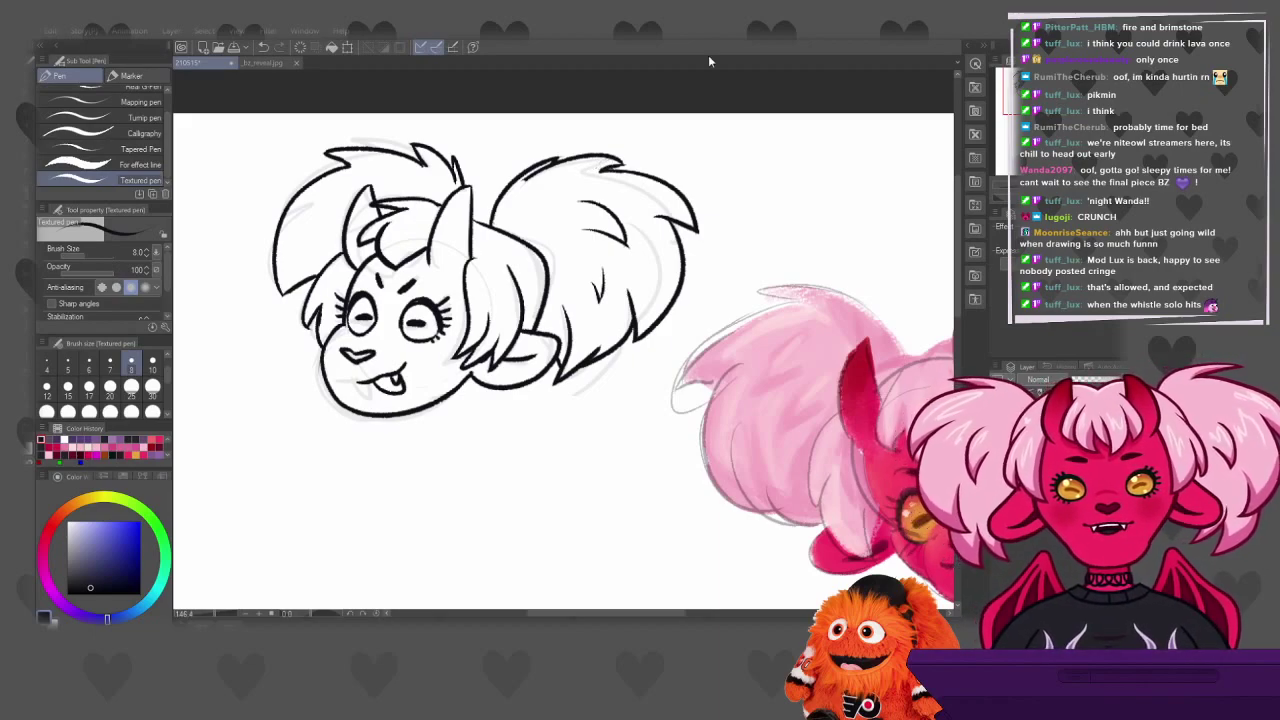
{"action": "key", "text": "ctrl+z"}
{"action": "left_click_drag", "start_coordinate": [617, 157], "coordinate": [625, 165]}
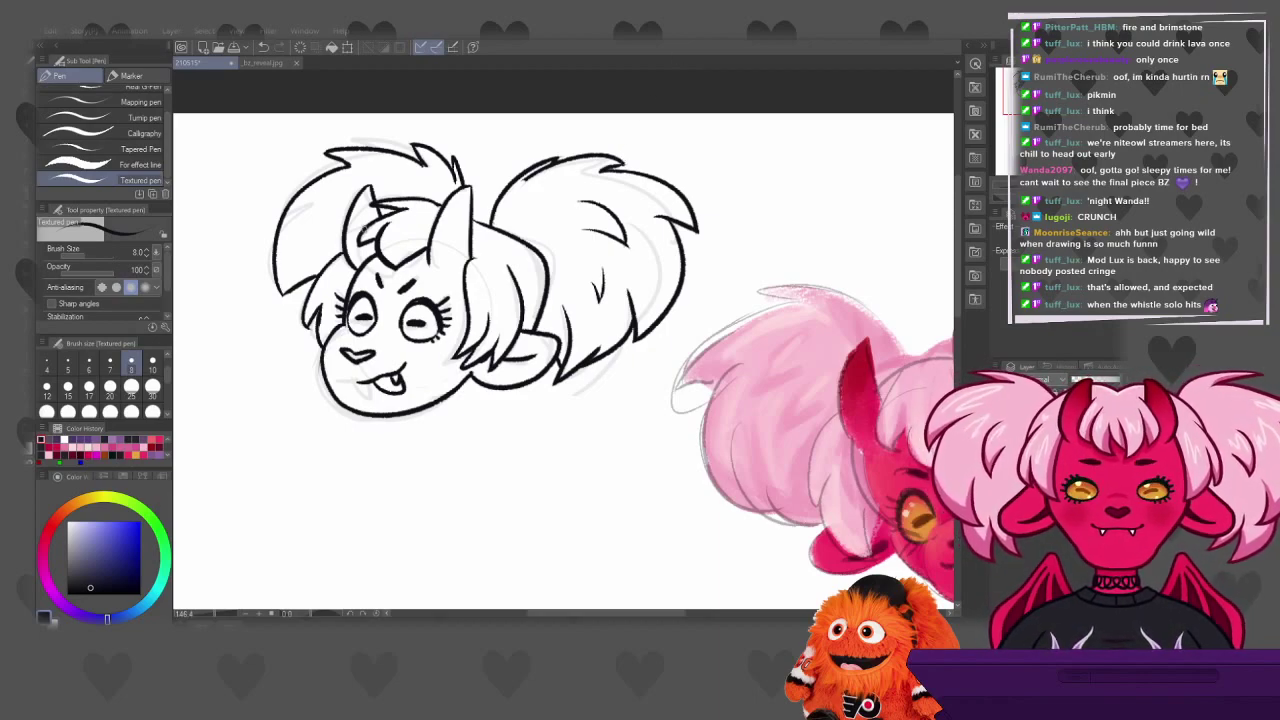
{"action": "key", "text": "m"}
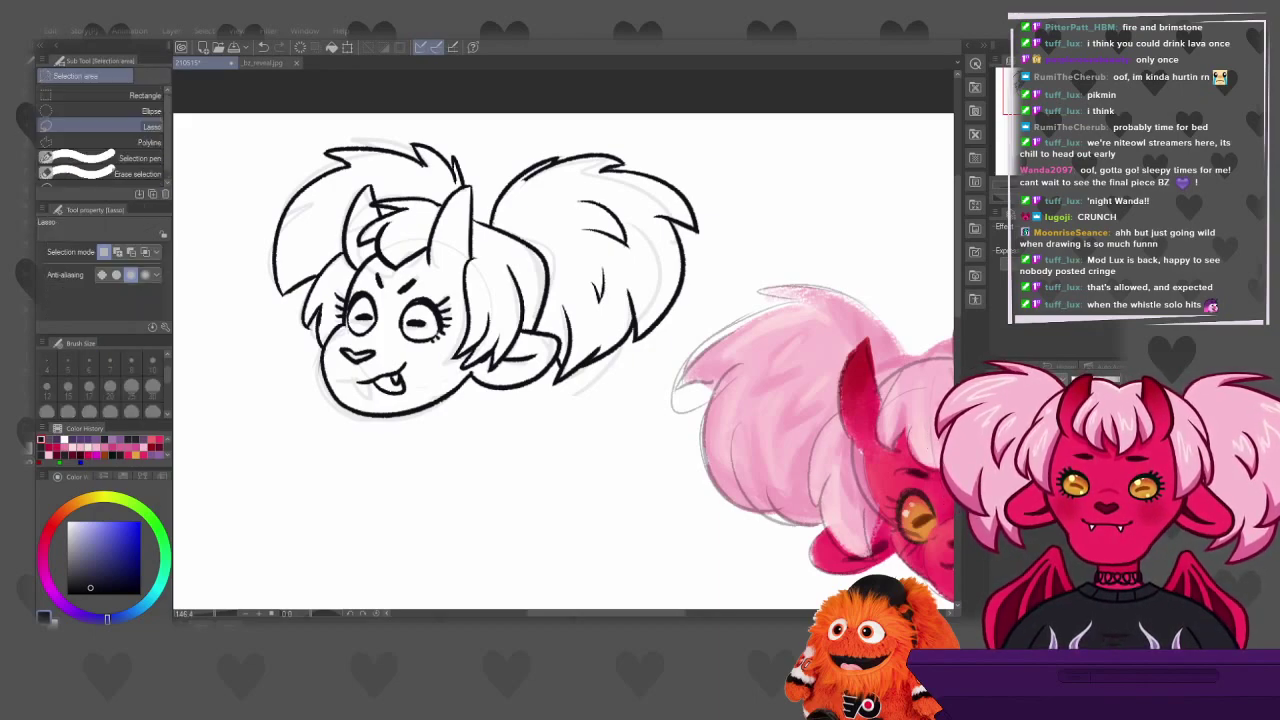
{"action": "scroll", "coordinate": [105, 147], "scroll_direction": "down", "scroll_amount": 1}
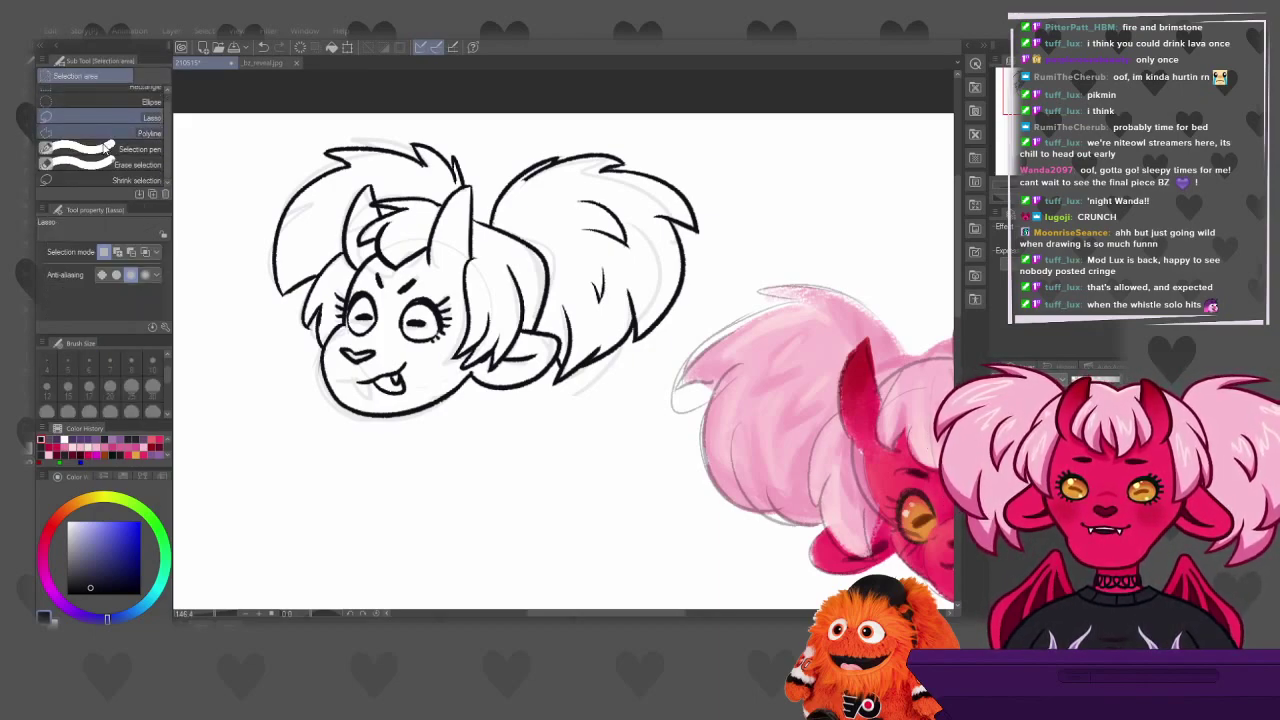
{"action": "key", "text": "w"}
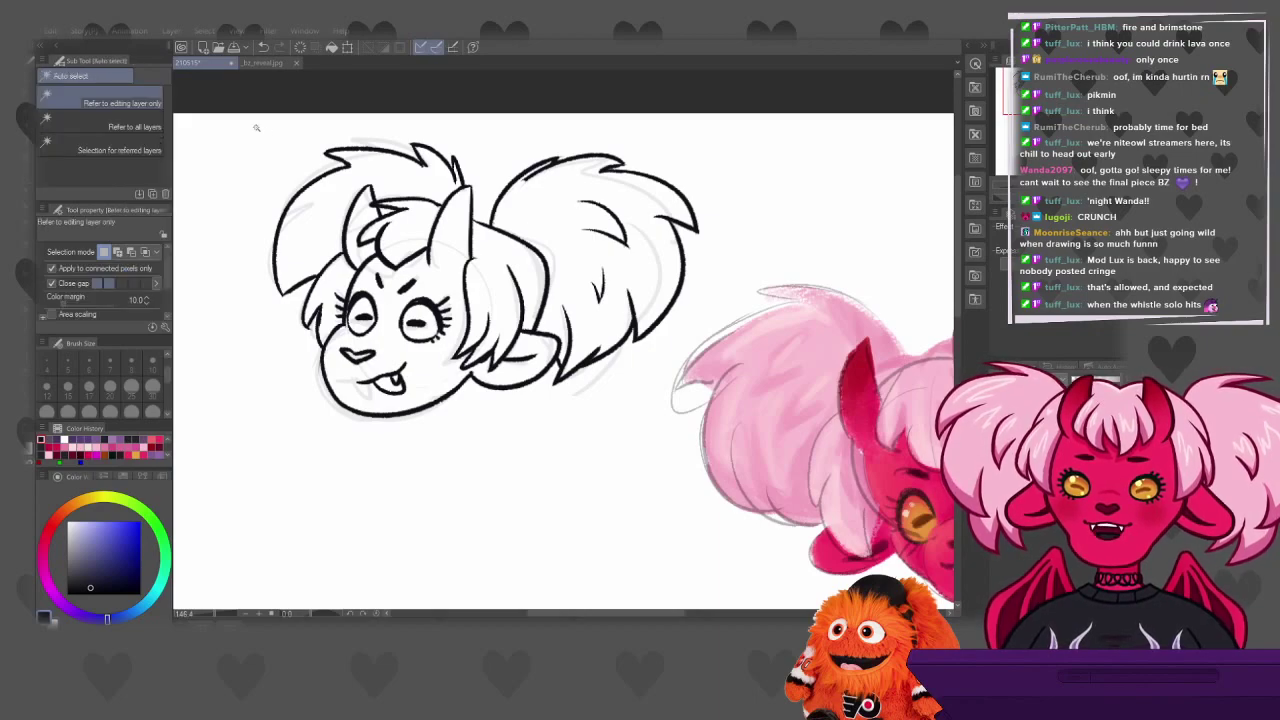
{"action": "left_click", "coordinate": [256, 128]}
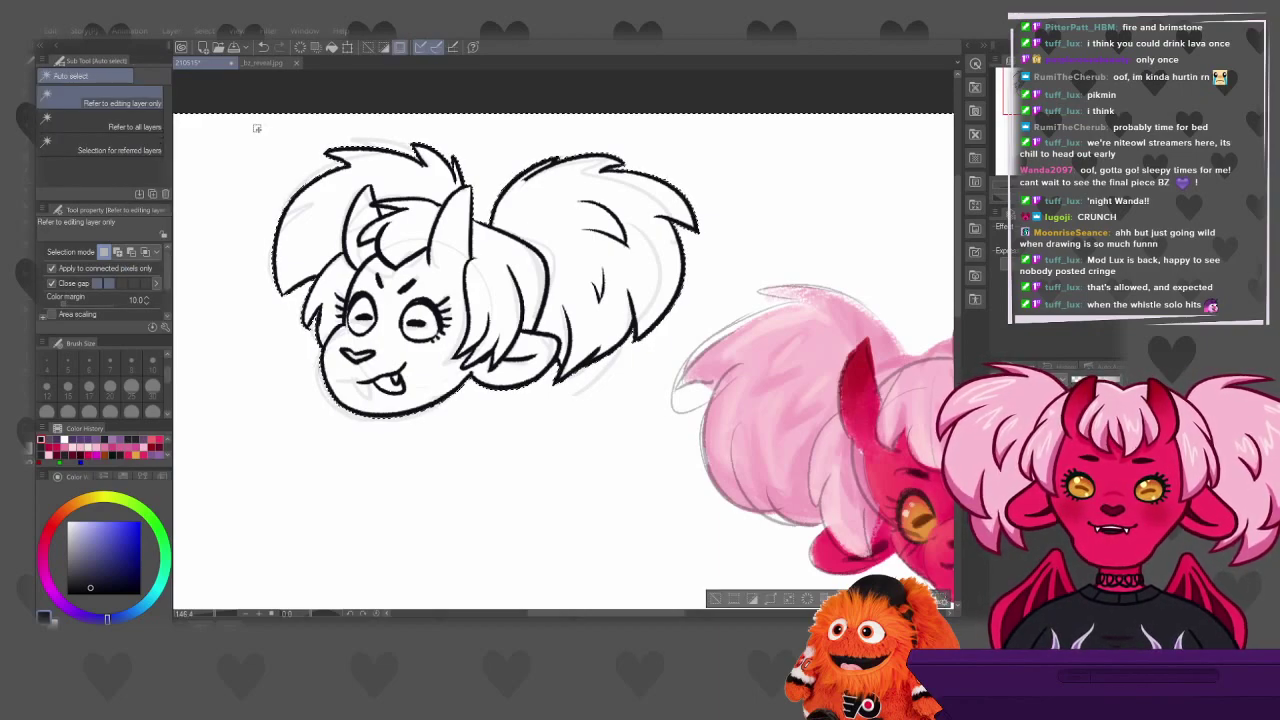
{"action": "right_click", "coordinate": [272, 139]}
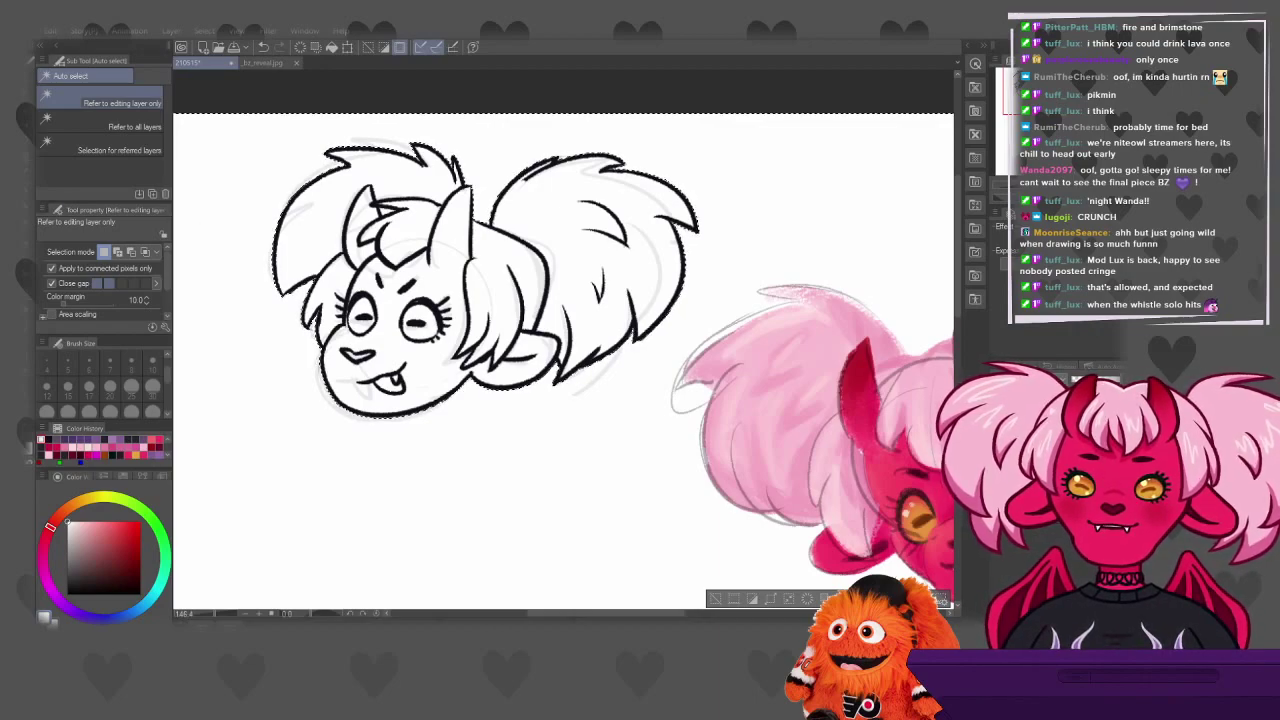
{"action": "key", "text": "m"}
{"action": "key", "text": "w"}
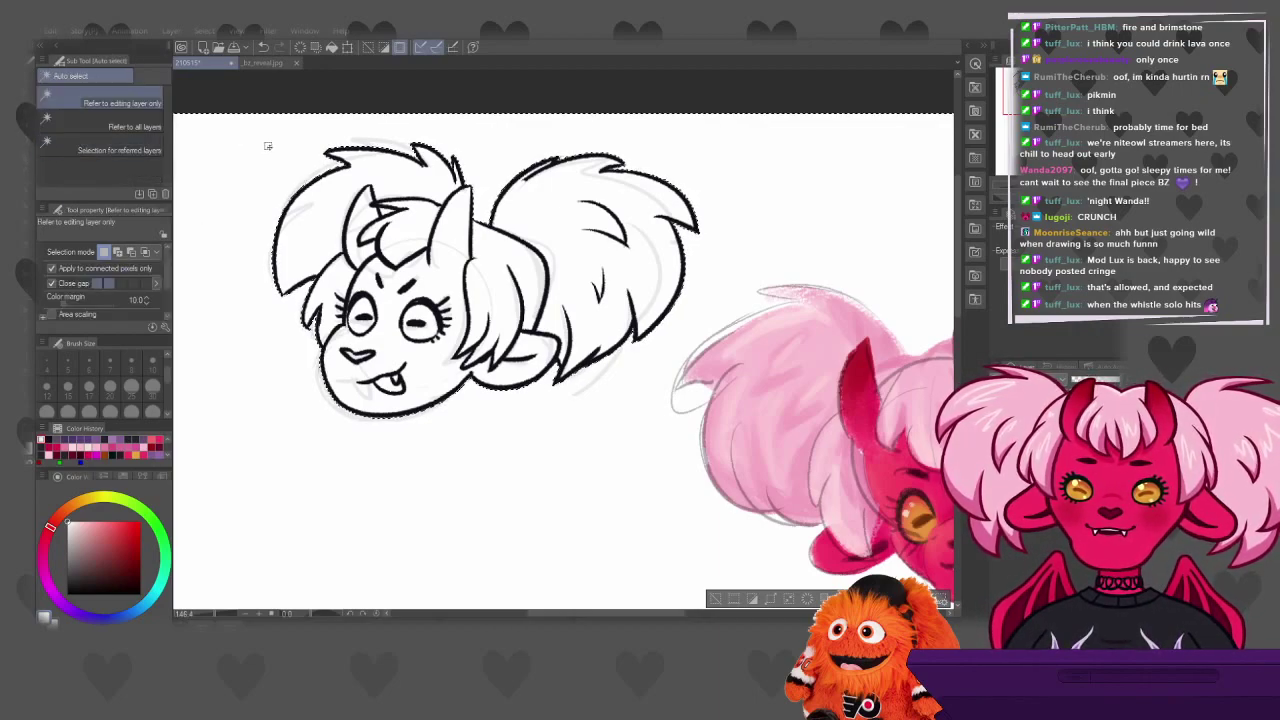
{"action": "key", "text": "ctrl+d"}
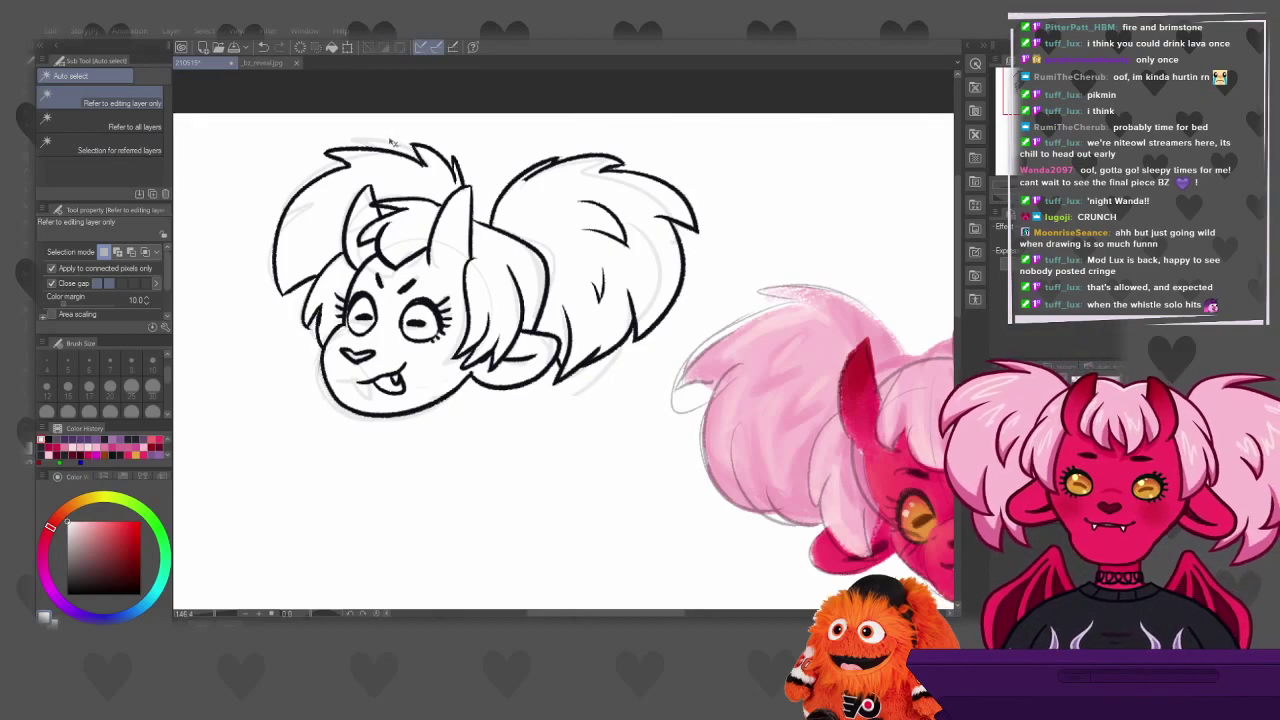
Auto-select the empty area around the inked head on the line layer and invert the selection to cover the whole head
{"action": "left_click", "coordinate": [262, 152]}
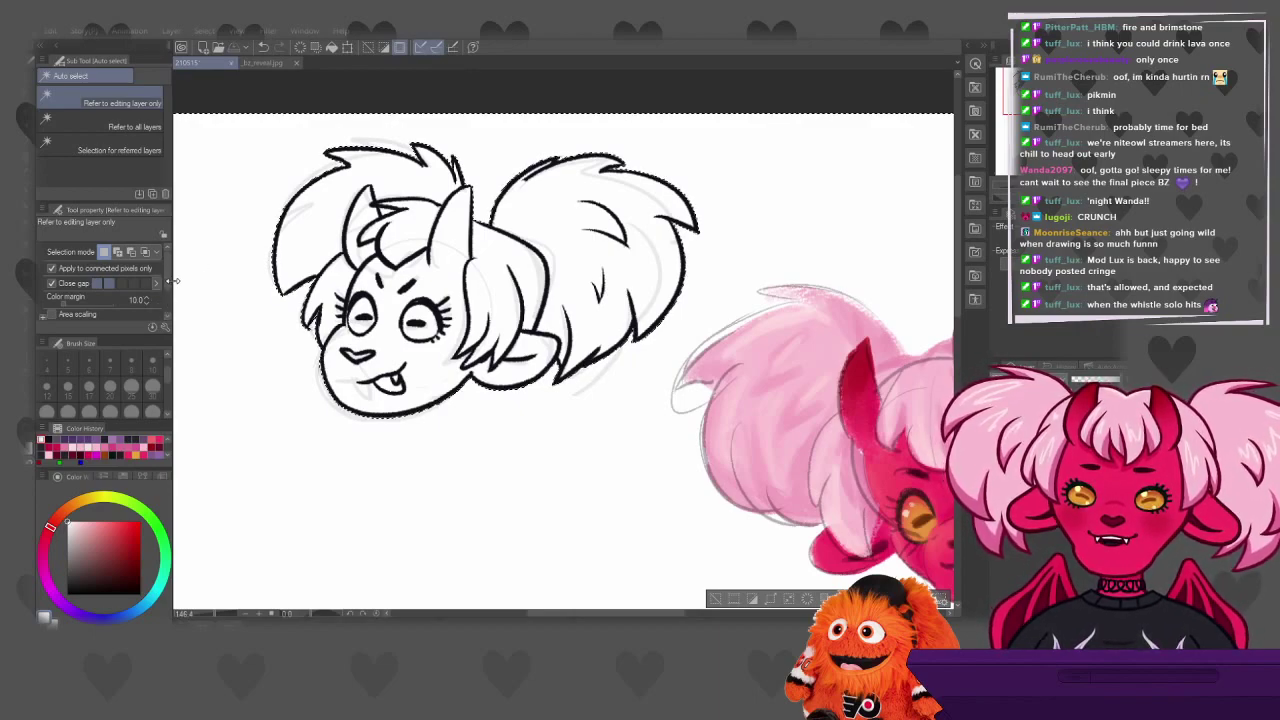
{"action": "scroll", "coordinate": [168, 287], "scroll_direction": "down", "scroll_amount": 2}
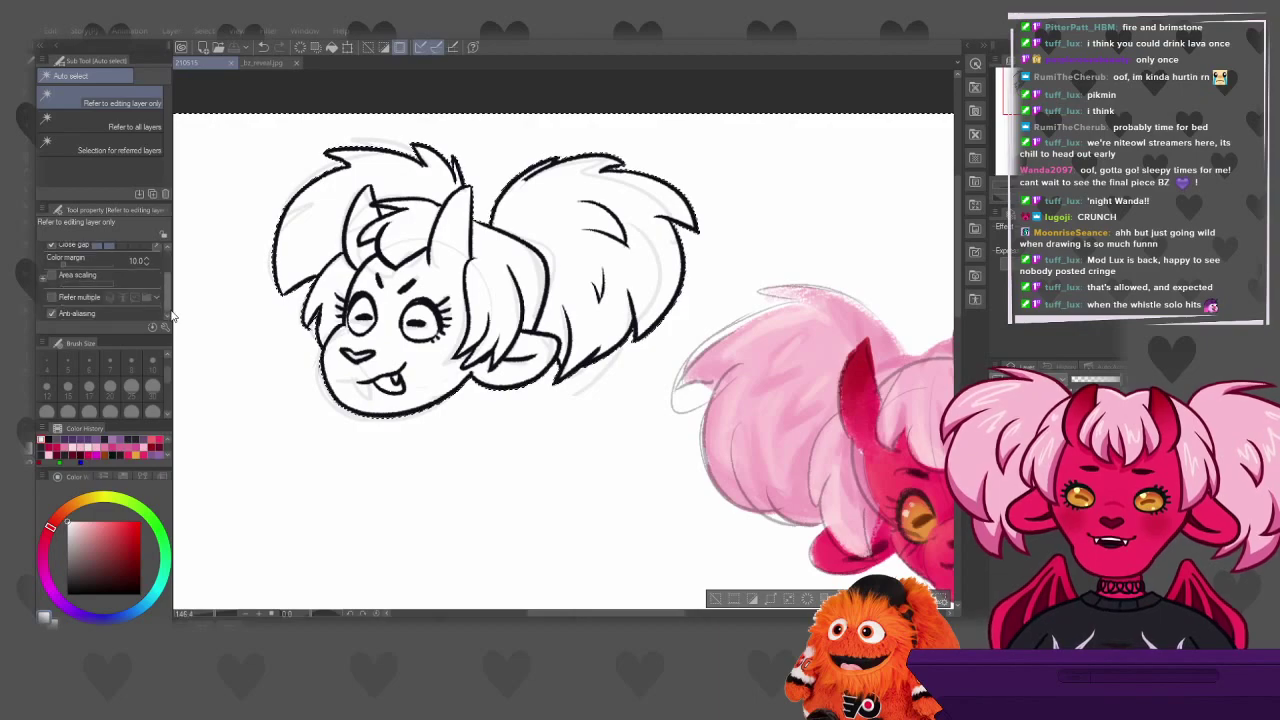
{"action": "scroll", "coordinate": [181, 282], "scroll_direction": "up", "scroll_amount": 2}
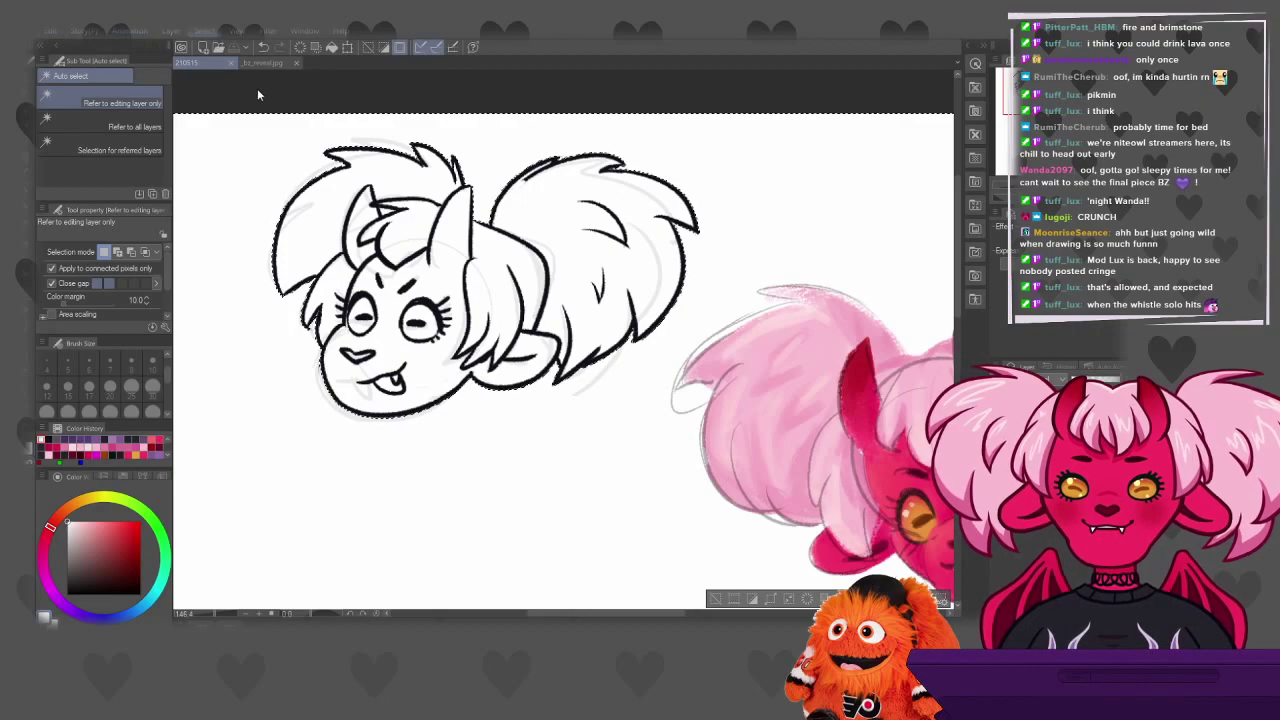
{"action": "key", "text": "ctrl+shift+i"}
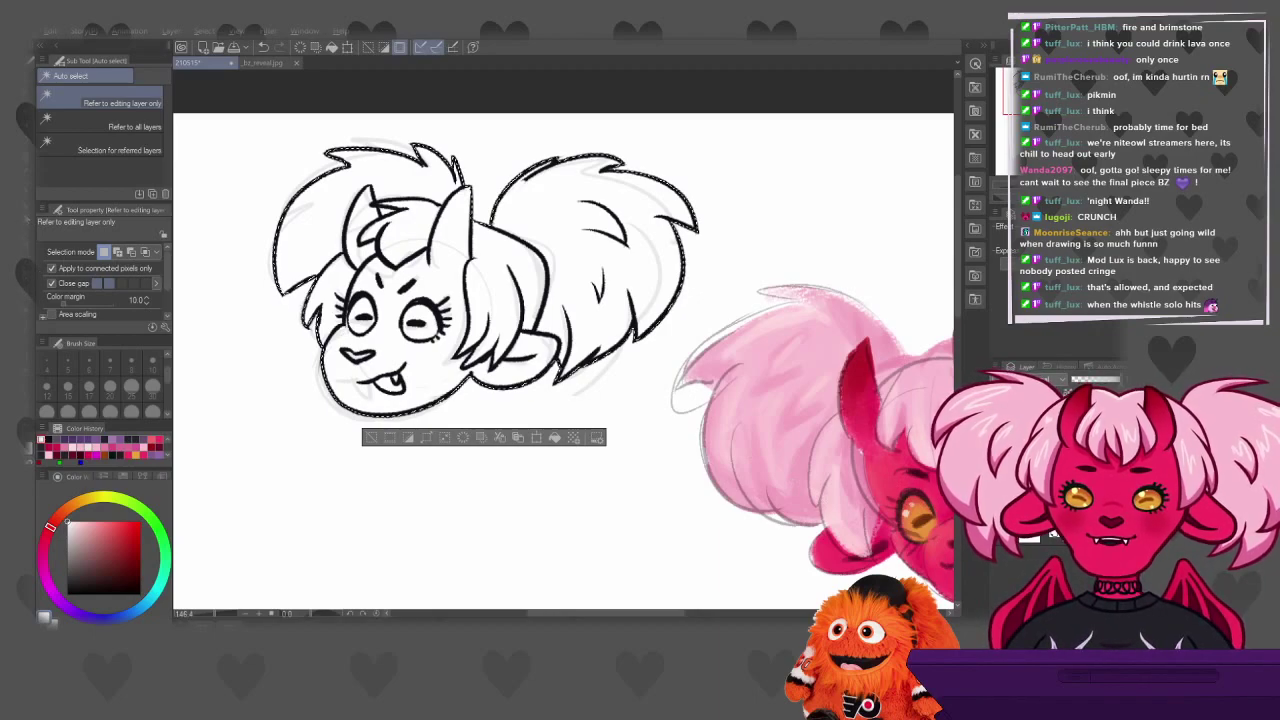
Fill the selected head silhouette with the crimson skin colour sampled from the painted character, and clear the selection
{"action": "key", "text": "p"}
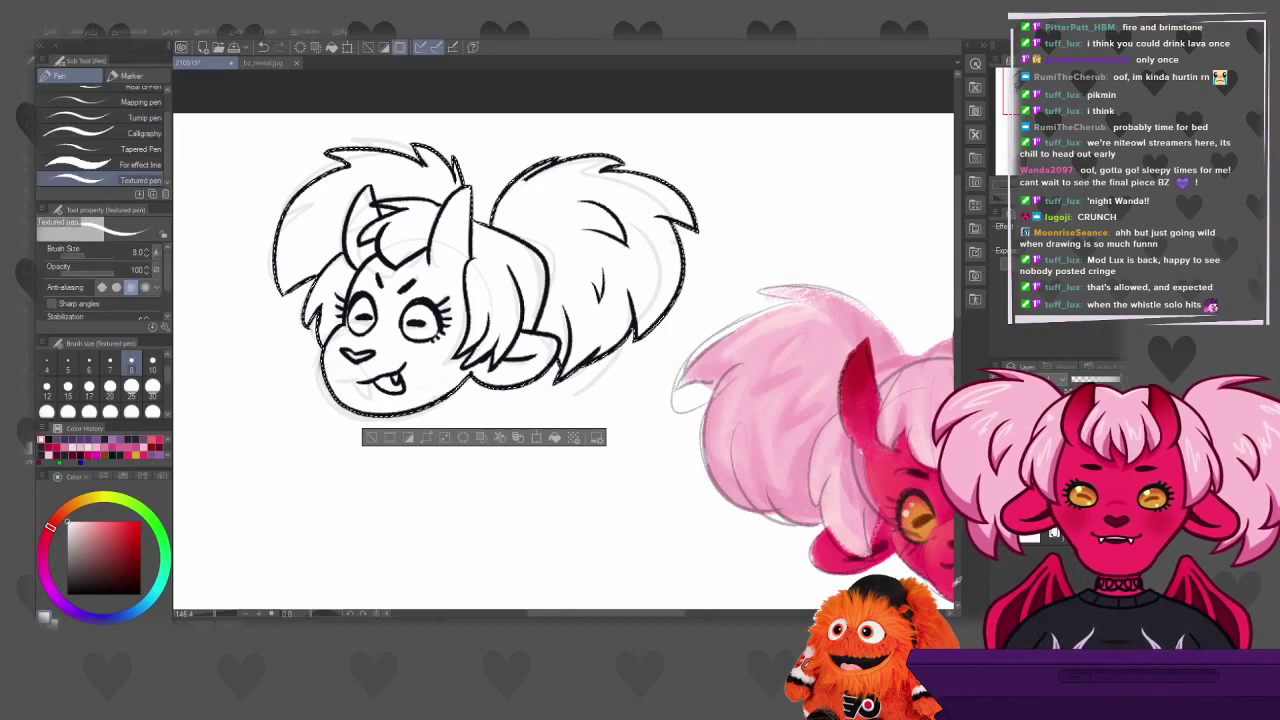
{"action": "left_click", "coordinate": [948, 579], "text": "alt"}
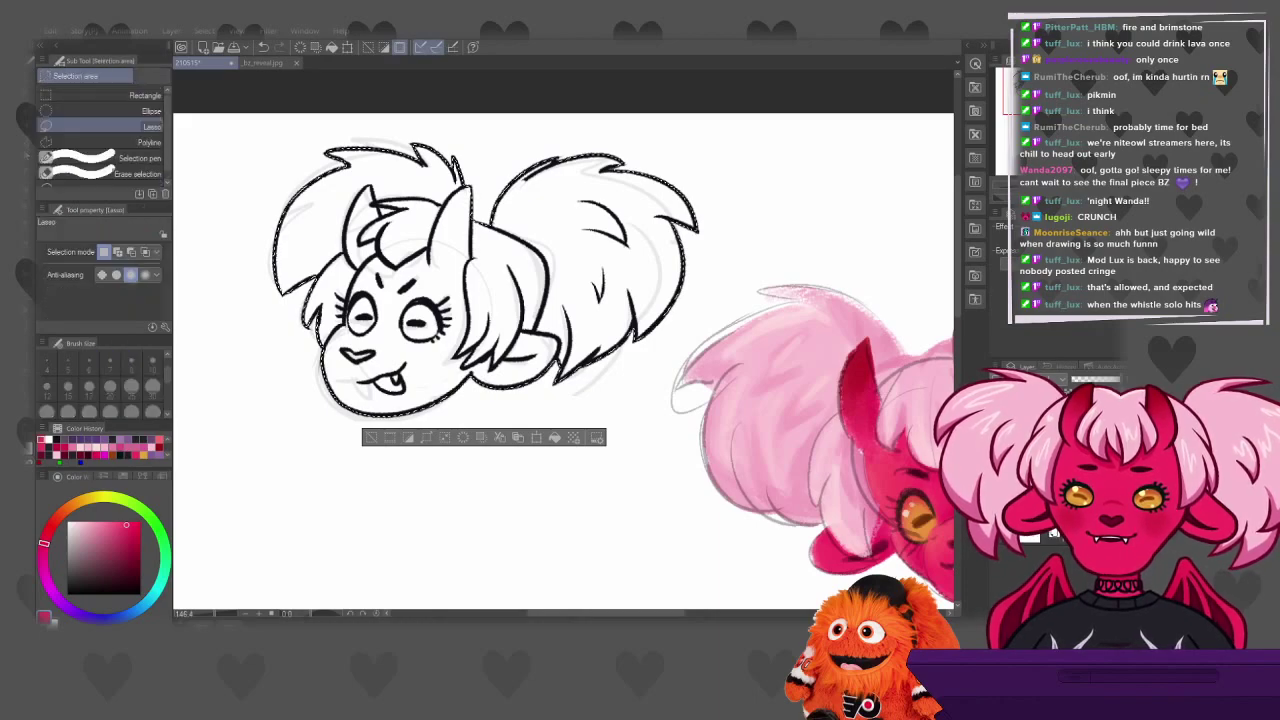
{"action": "key", "text": "w"}
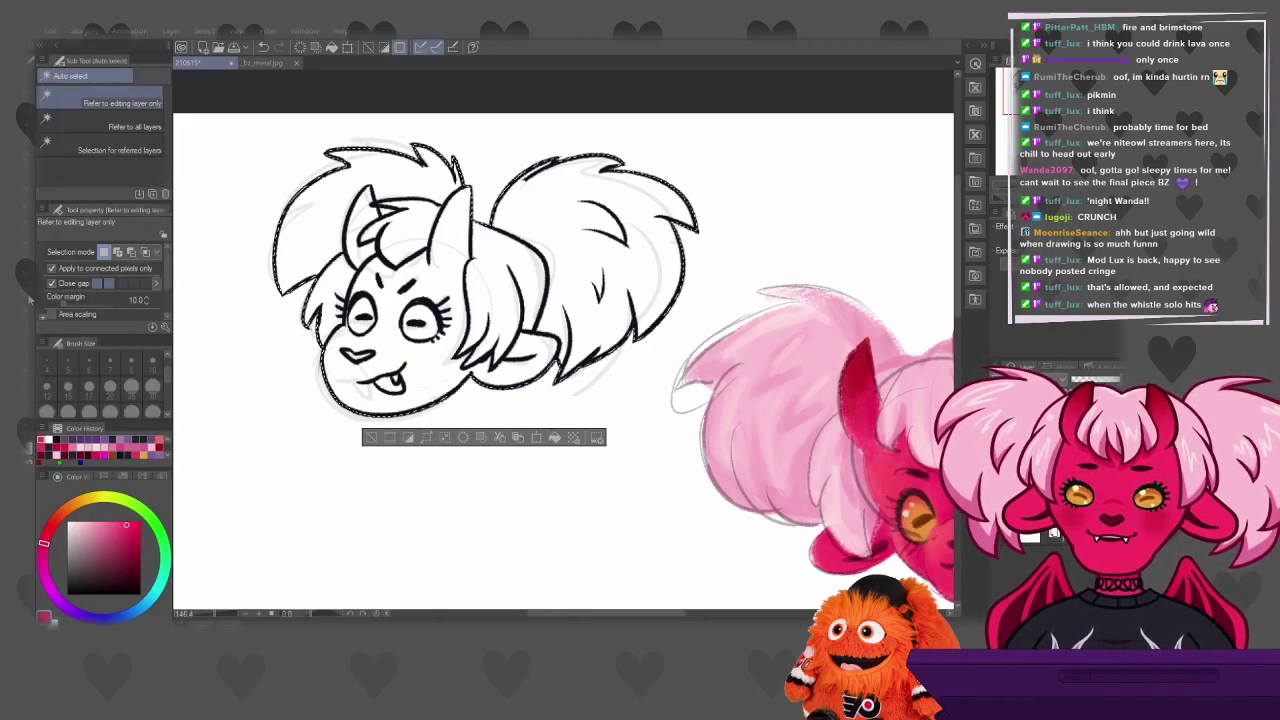
{"action": "key", "text": "g"}
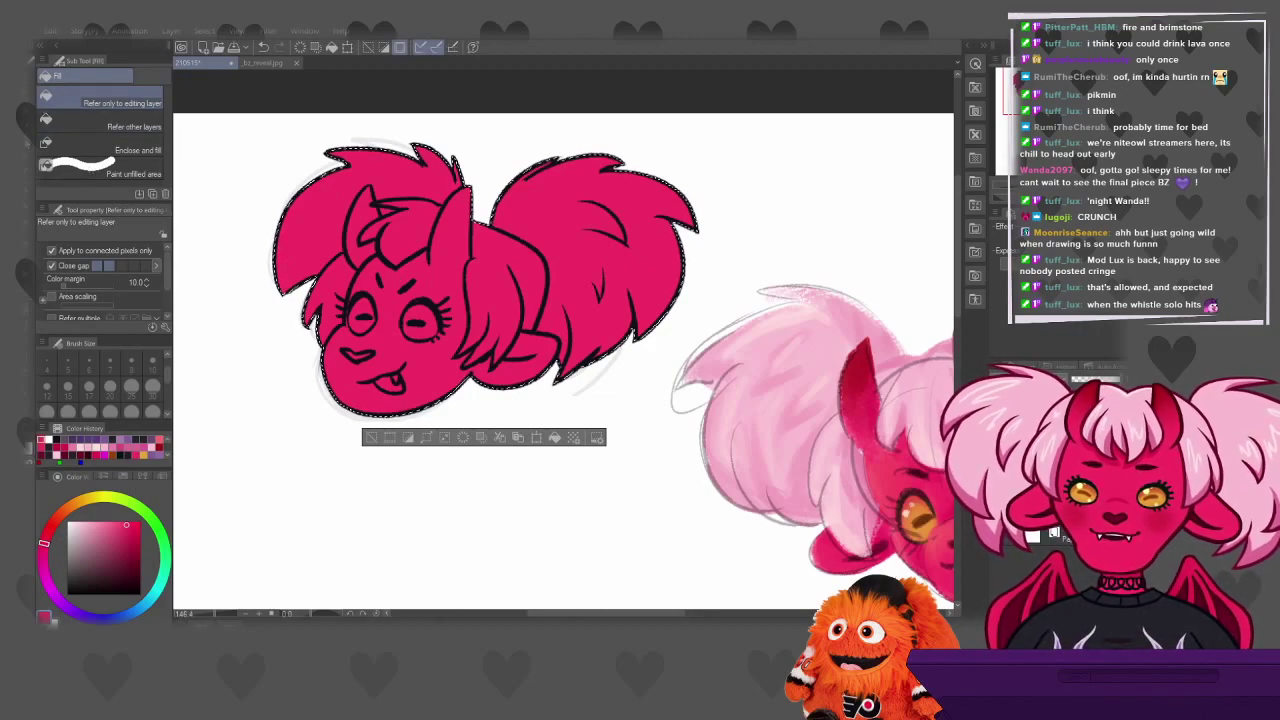
{"action": "key", "text": "m"}
{"action": "key", "text": "ctrl+d"}
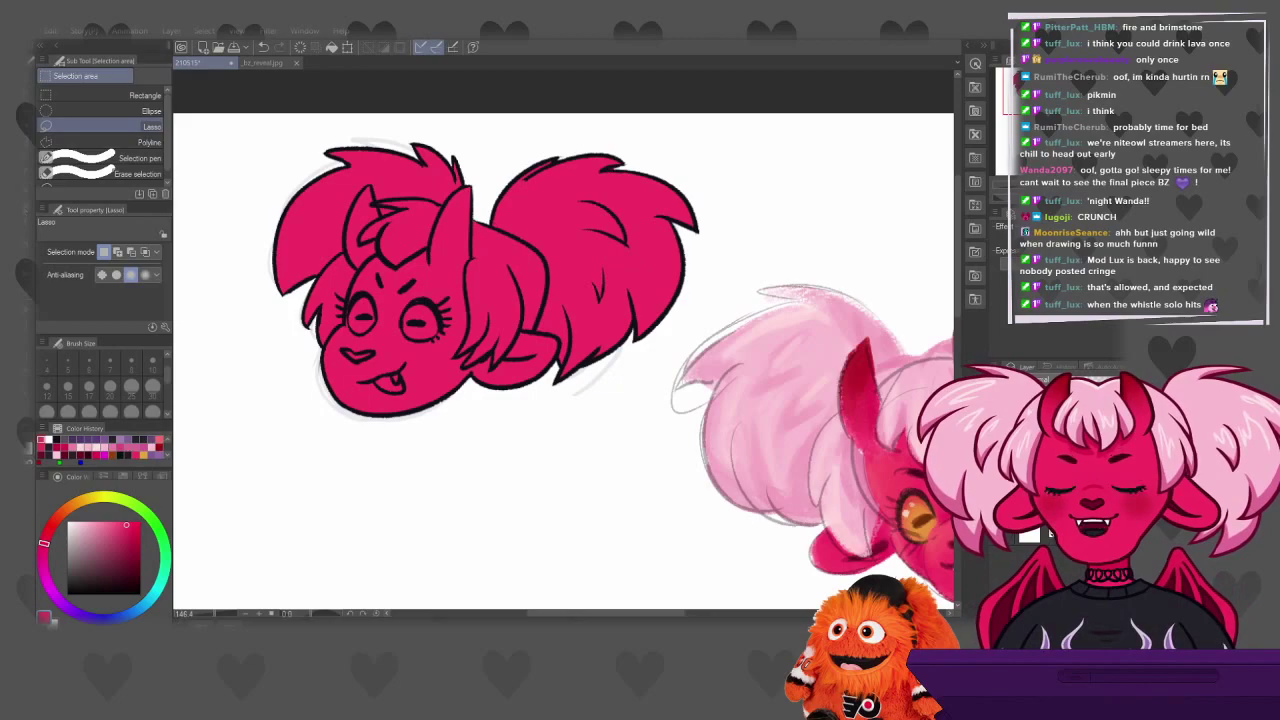
Fill the pigtails, fringe and side locks with light pink sampled from the painted character's hair, using a fill that refers to other layers
{"action": "key", "text": "p"}
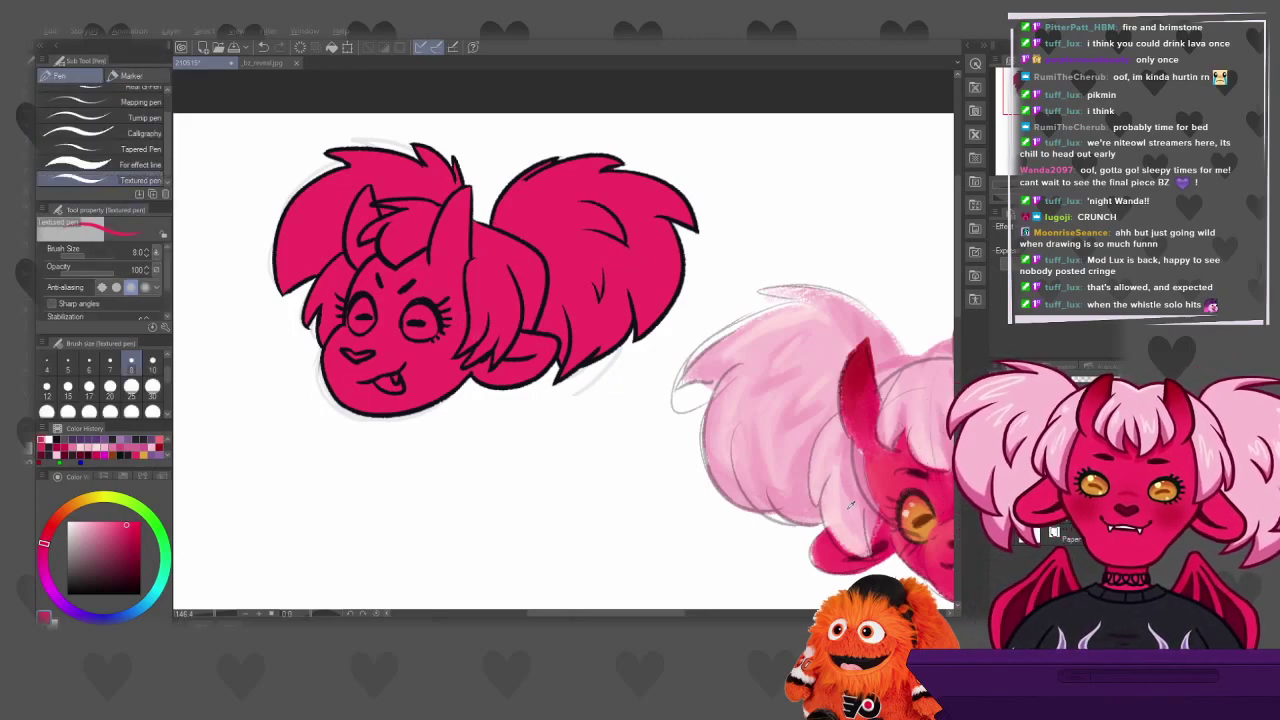
{"action": "left_click", "coordinate": [946, 390], "text": "alt"}
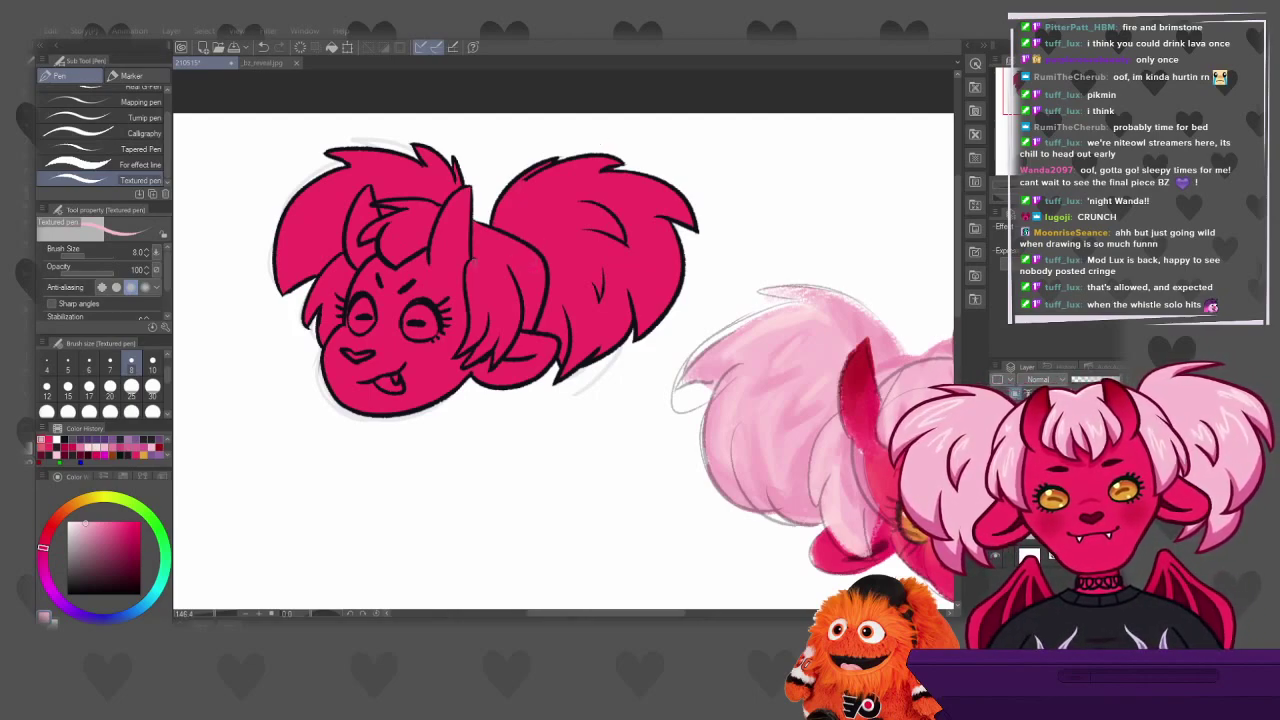
{"action": "left_click_drag", "start_coordinate": [469, 270], "coordinate": [472, 308]}
{"action": "key", "text": "ctrl+z"}
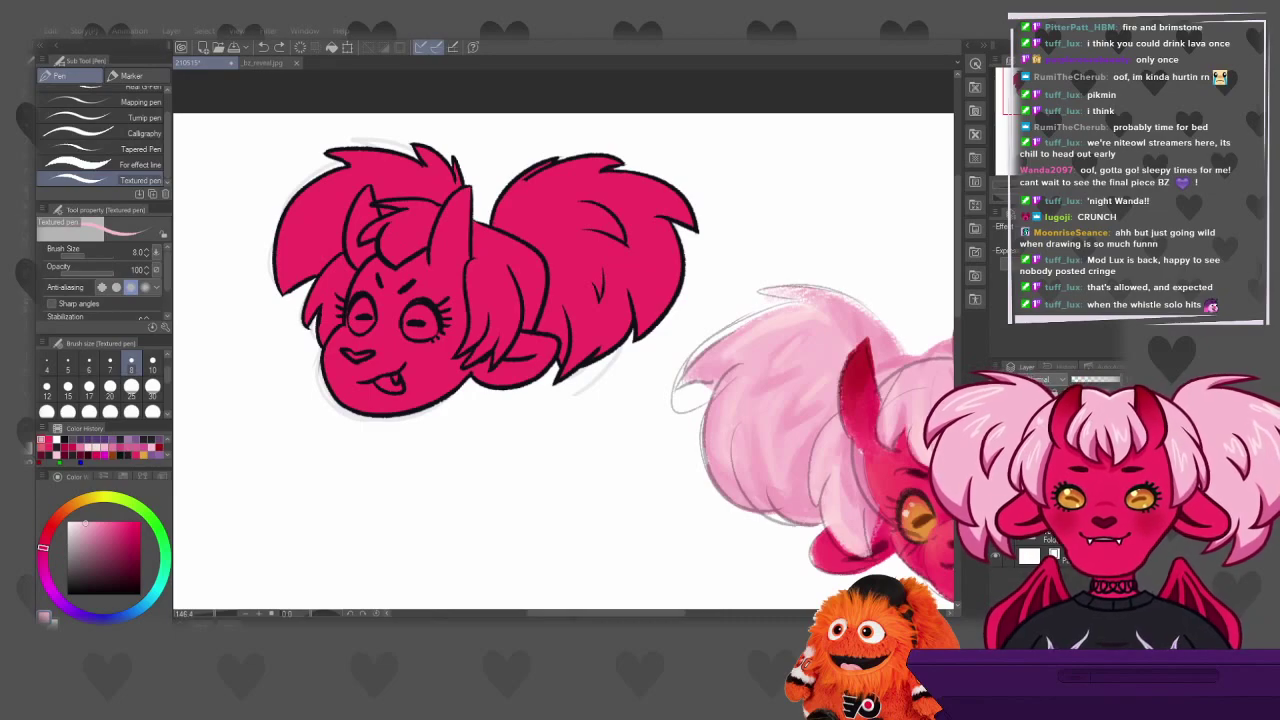
{"action": "key", "text": "g"}
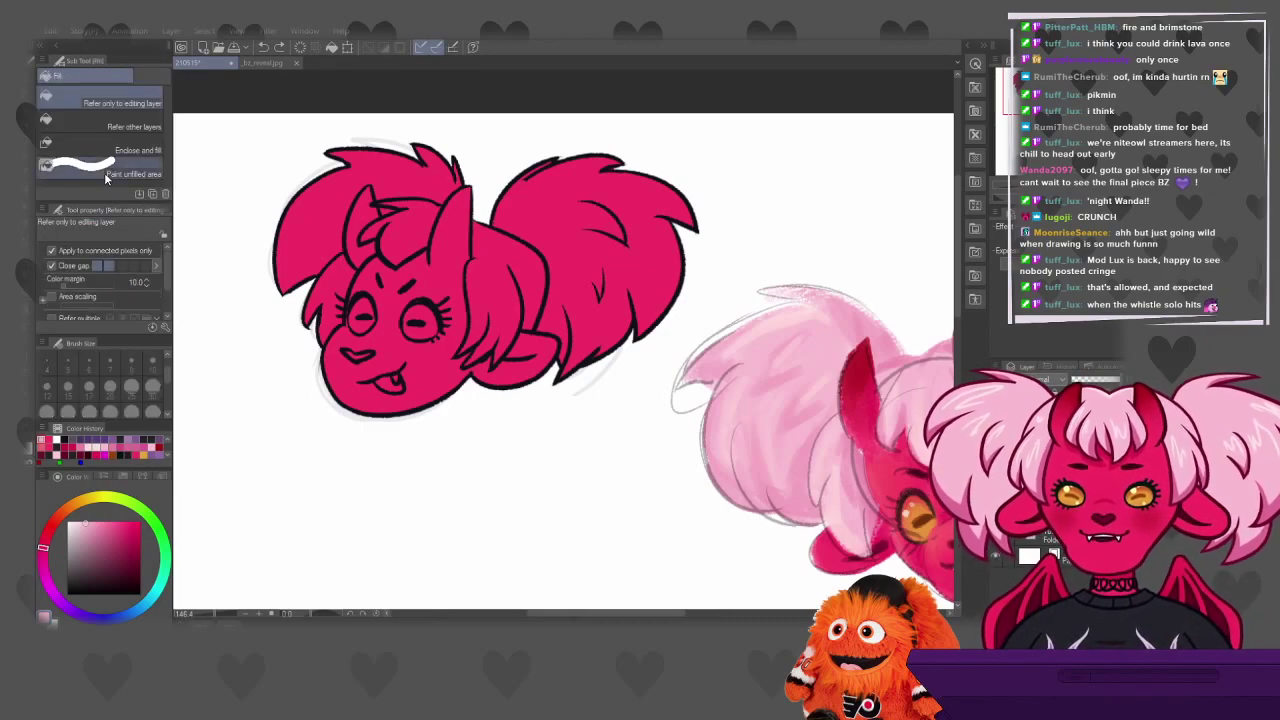
{"action": "left_click", "coordinate": [116, 126]}
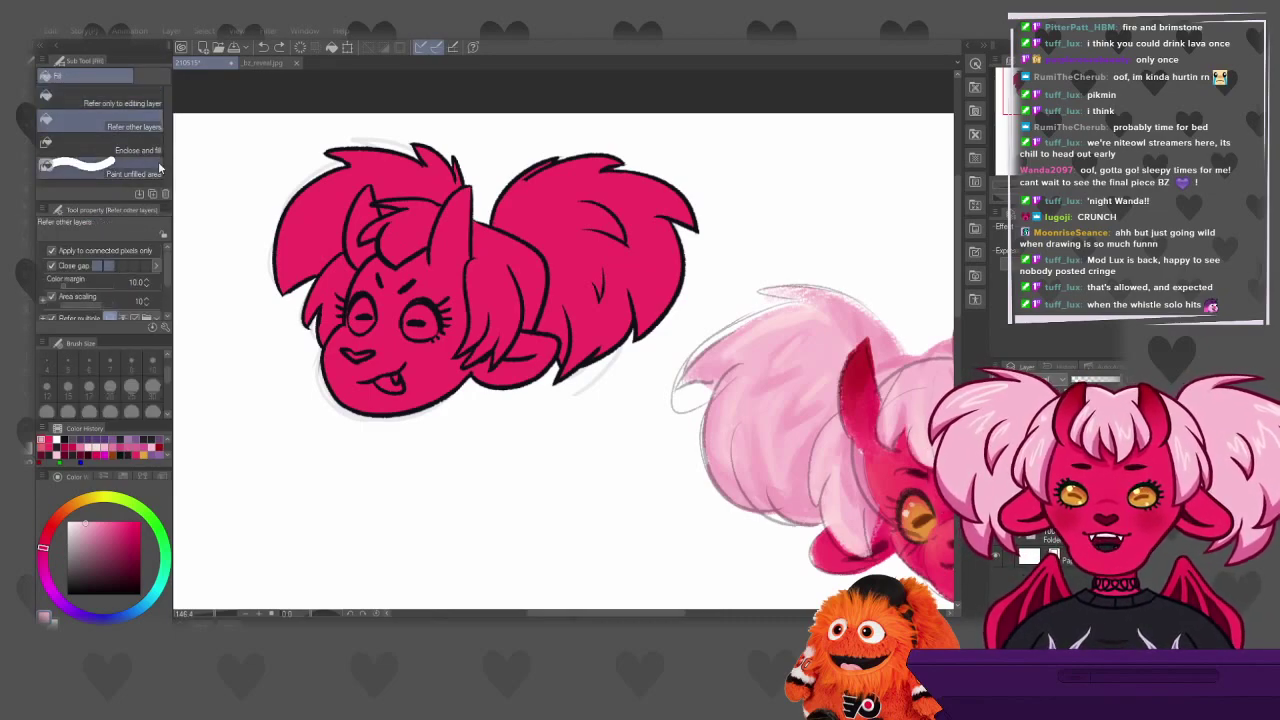
{"action": "left_click", "coordinate": [494, 278]}
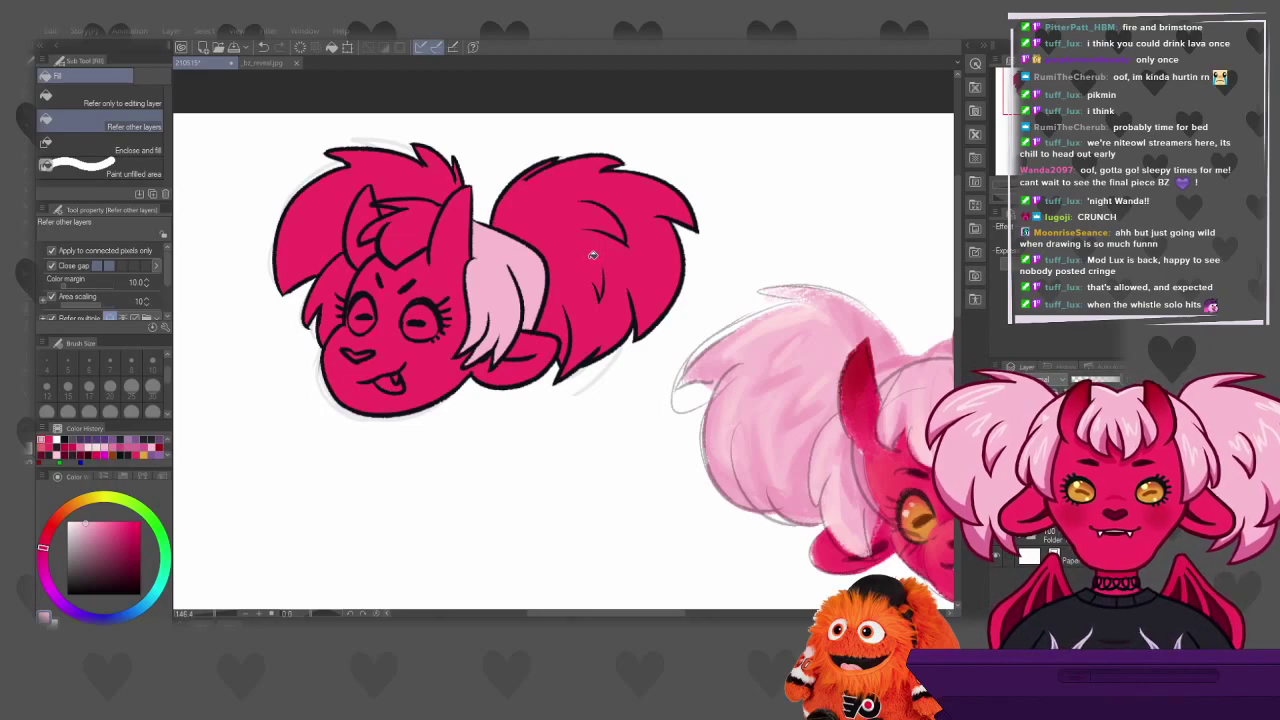
{"action": "left_click", "coordinate": [592, 255]}
{"action": "left_click", "coordinate": [391, 176]}
{"action": "left_click", "coordinate": [405, 233]}
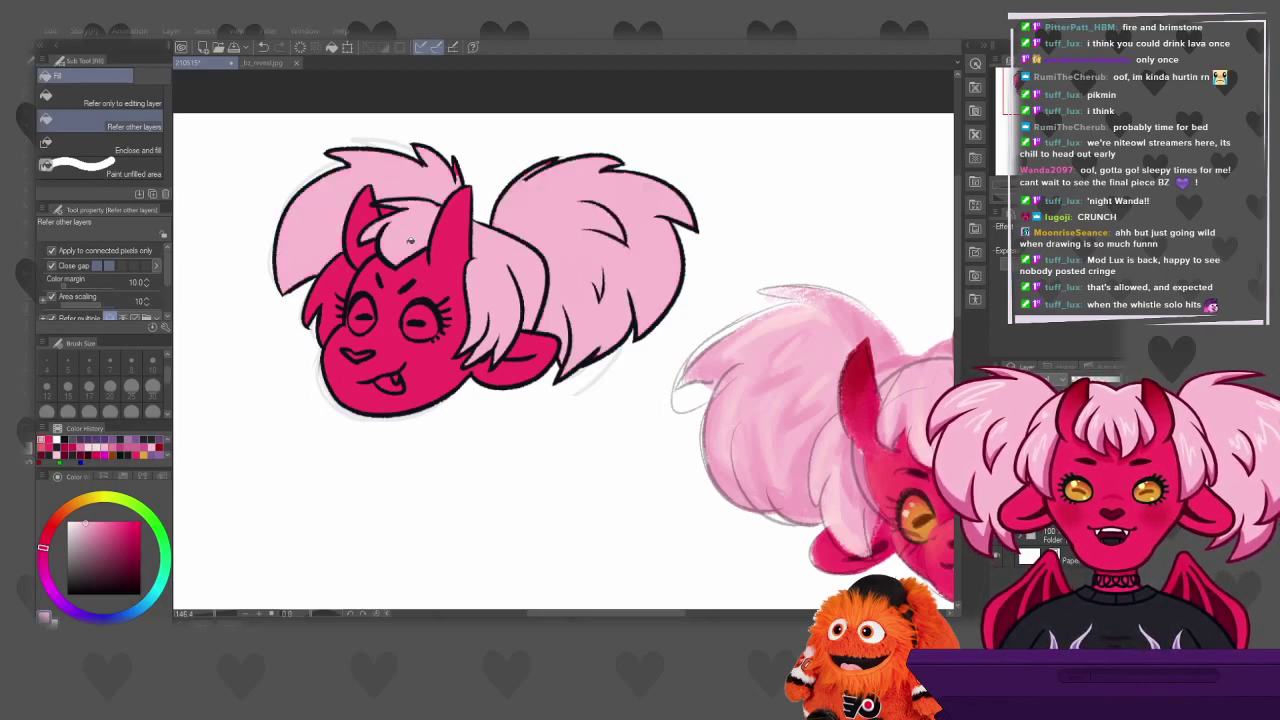
{"action": "left_click", "coordinate": [340, 279]}
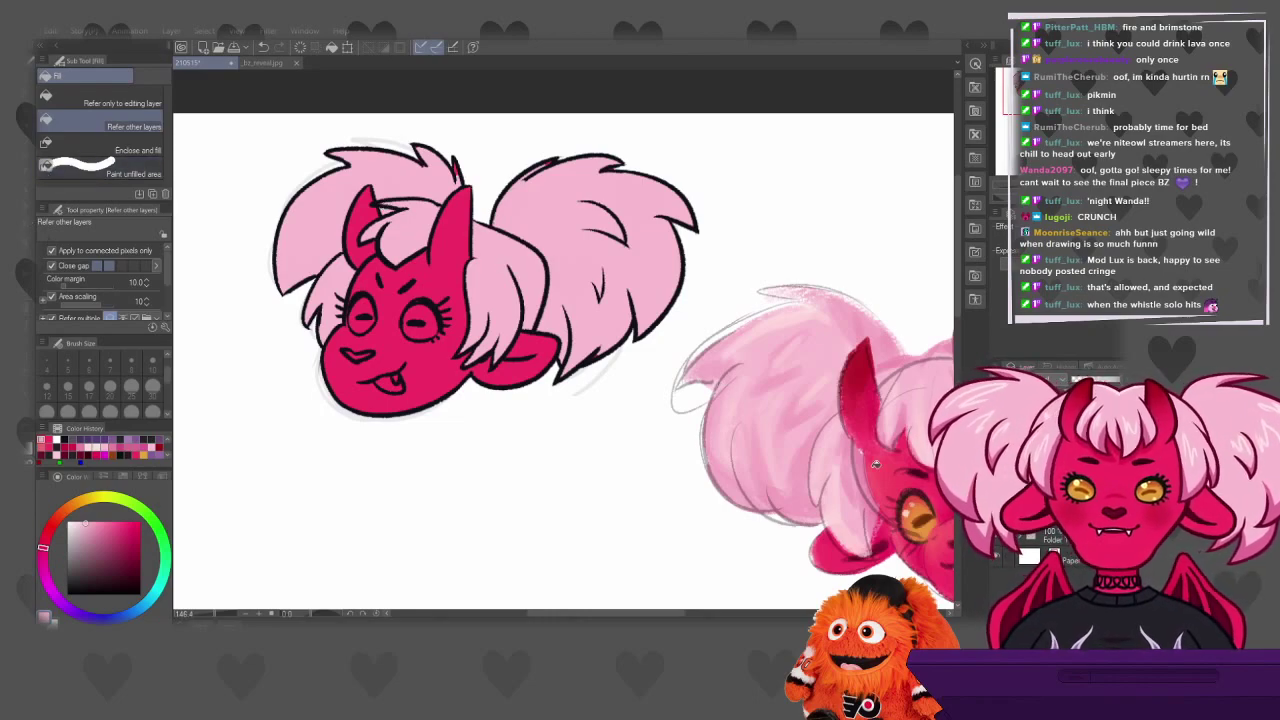
Fill both eyes of the inked head with the orange sampled from the painted character's eye
{"action": "left_click", "coordinate": [926, 521], "text": "alt"}
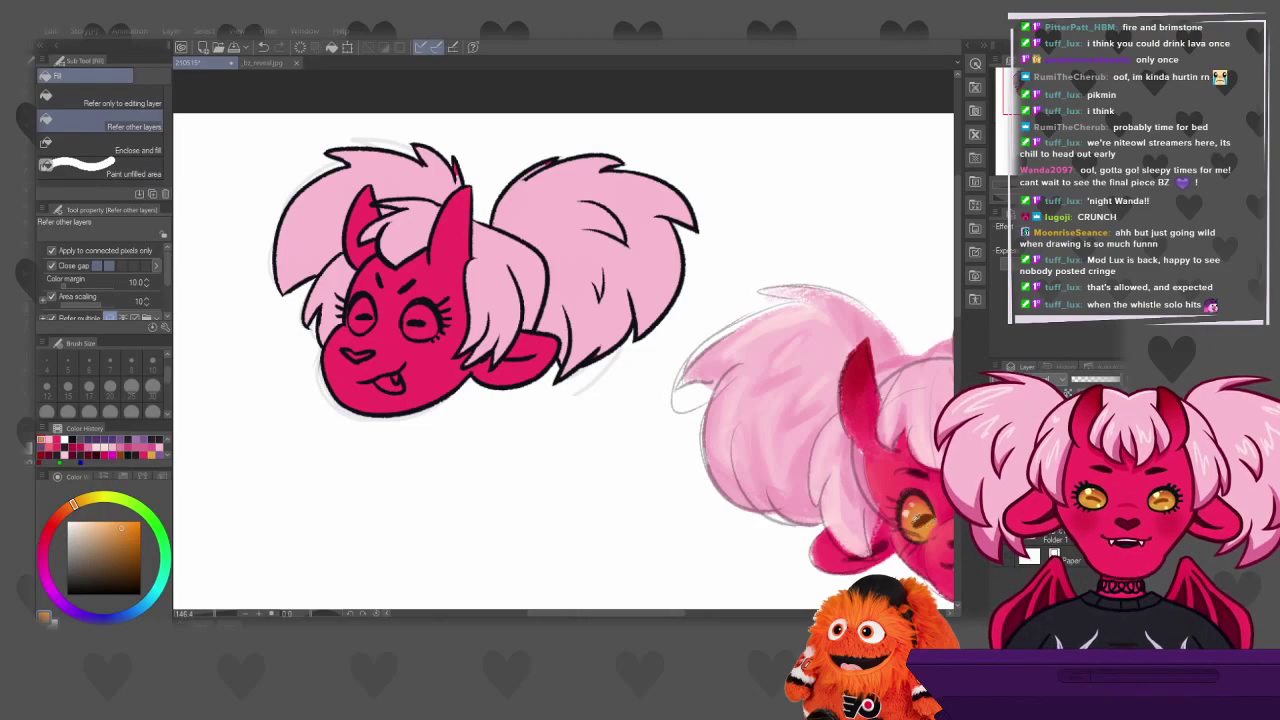
{"action": "left_click", "coordinate": [420, 322]}
{"action": "left_click", "coordinate": [364, 314]}
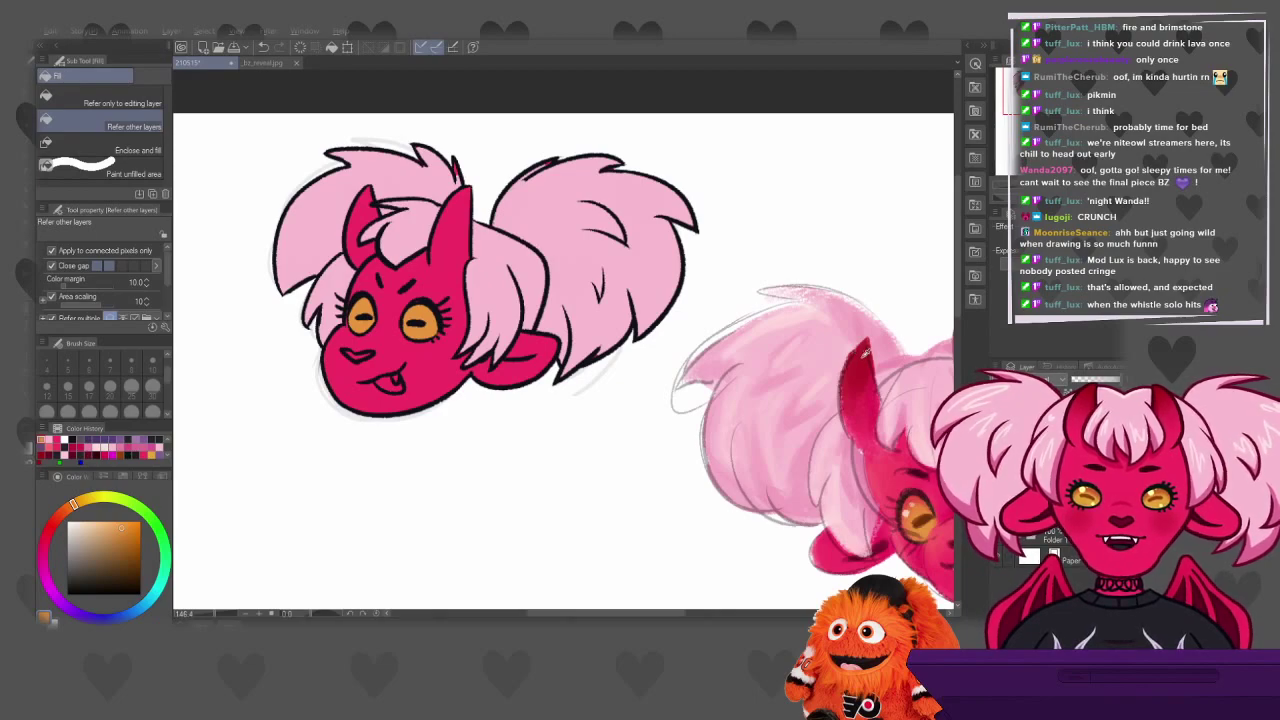
Fill the inked head's nose with dark red and its mouth with near-black sampled from the painted character, and the fang with white
{"action": "left_click", "coordinate": [890, 542], "text": "alt"}
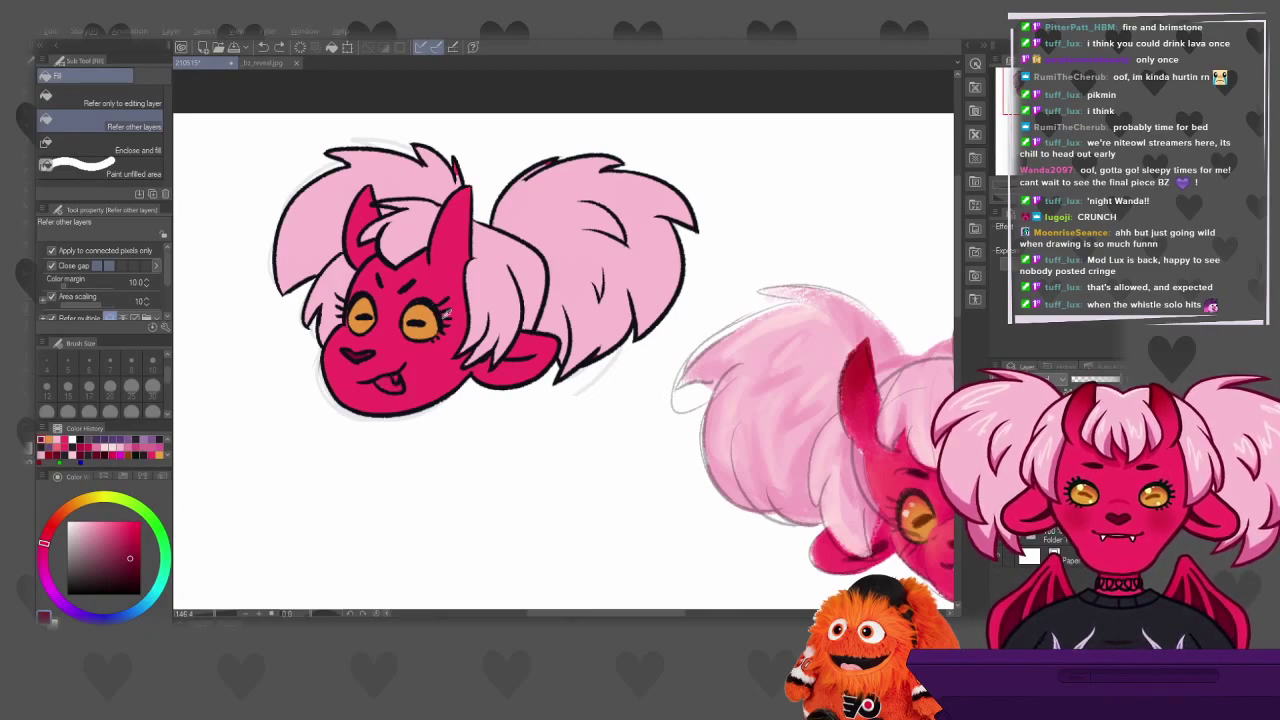
{"action": "scroll", "coordinate": [884, 506], "scroll_direction": "down", "scroll_amount": 1}
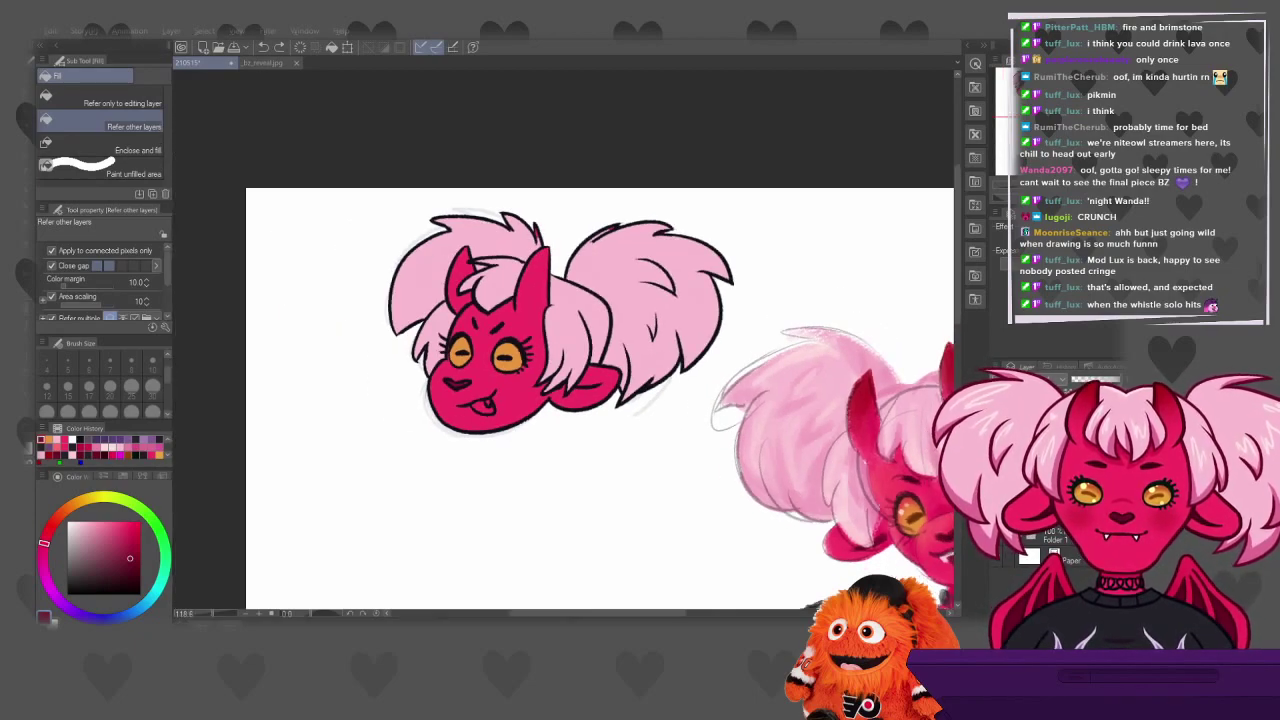
{"action": "scroll", "coordinate": [712, 356], "scroll_direction": "down", "scroll_amount": 2}
{"action": "scroll", "coordinate": [570, 268], "scroll_direction": "down", "scroll_amount": 2}
{"action": "scroll", "coordinate": [783, 445], "scroll_direction": "up", "scroll_amount": 2}
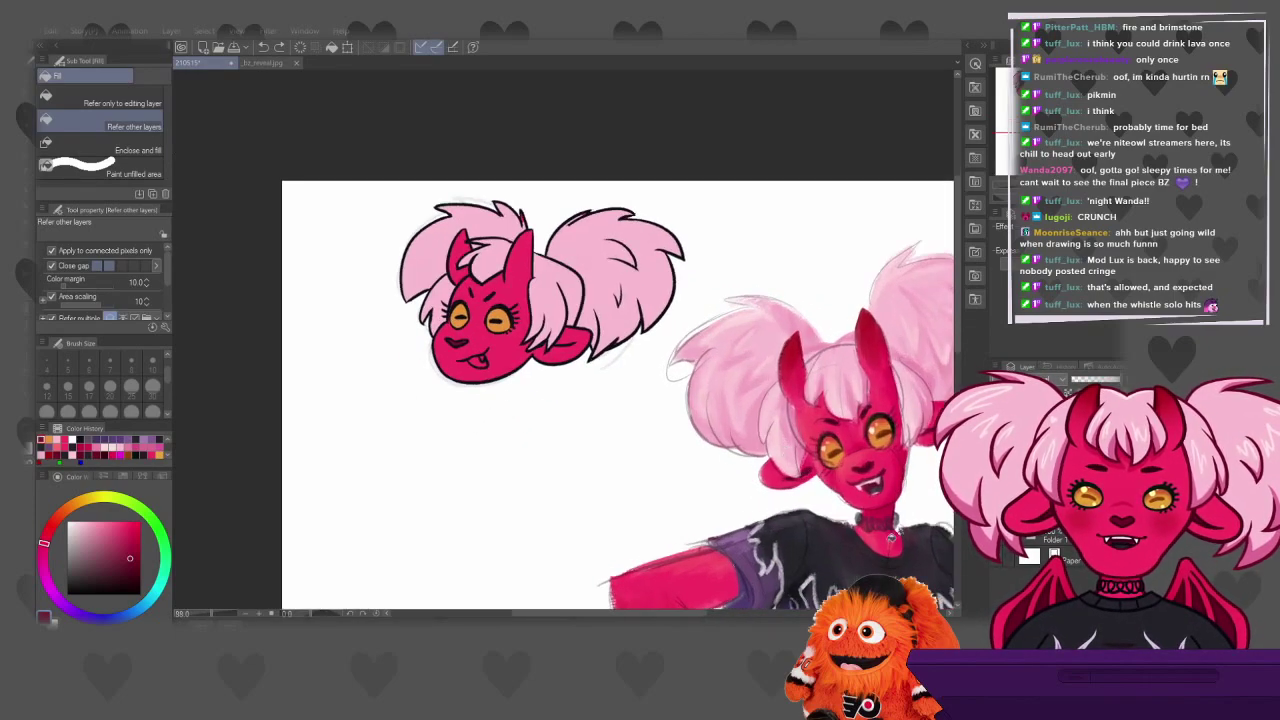
{"action": "left_click", "coordinate": [862, 562], "text": "alt"}
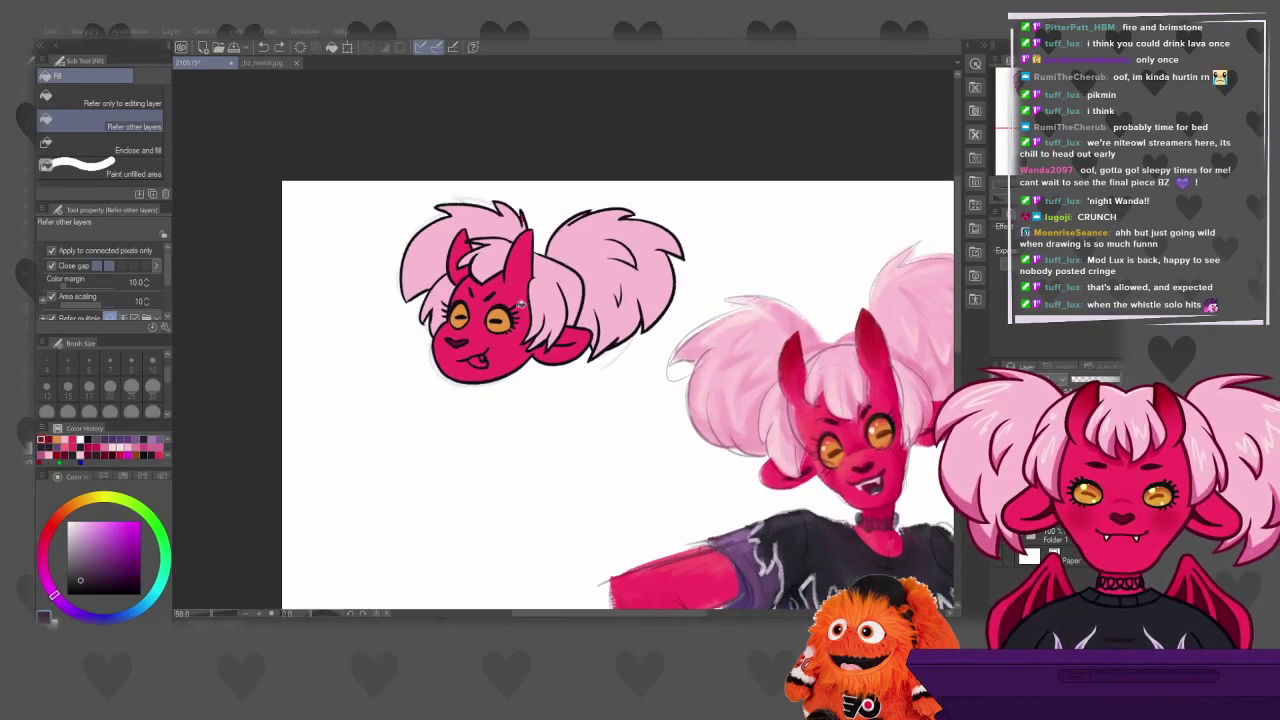
{"action": "scroll", "coordinate": [519, 305], "scroll_direction": "up", "scroll_amount": 2}
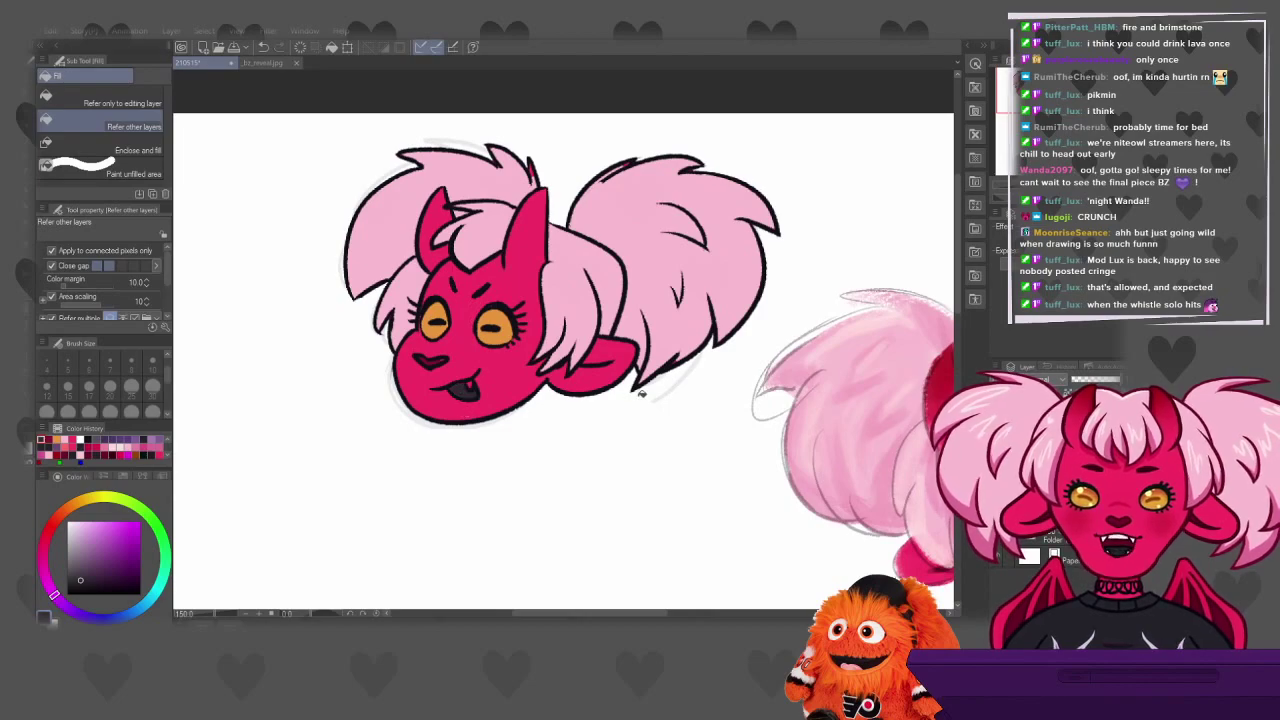
{"action": "left_click", "coordinate": [677, 439], "text": "alt"}
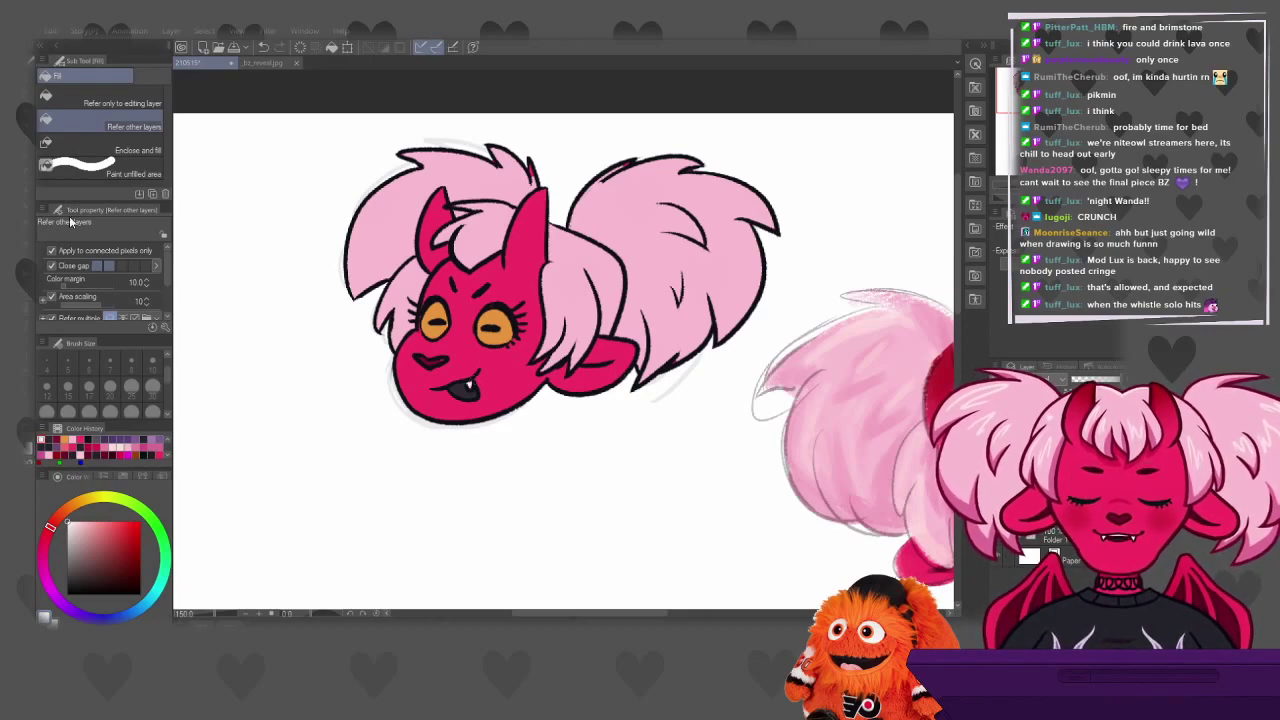
Cover the missed crimson spot at the tip of the far pigtail with sampled light pink, using the Textured pen at size 8
{"action": "key", "text": "p"}
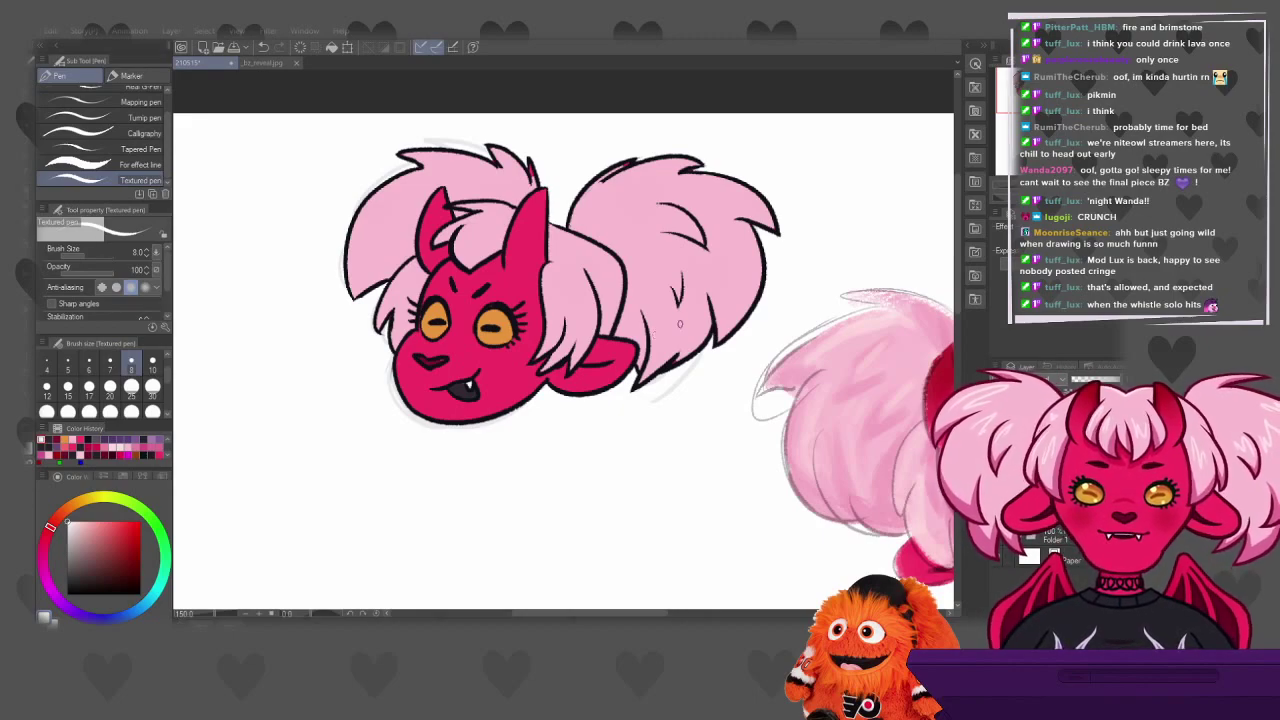
{"action": "left_click", "coordinate": [670, 315], "text": "alt"}
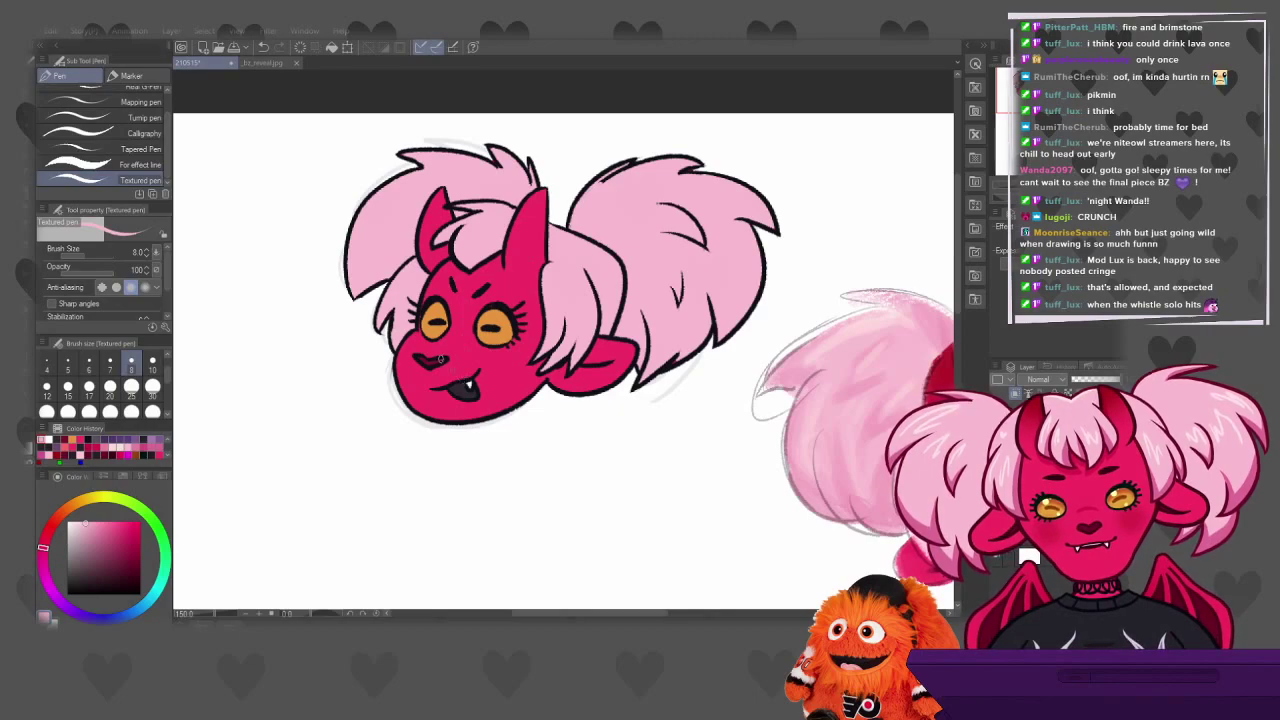
{"action": "left_click", "coordinate": [433, 358], "text": "alt"}
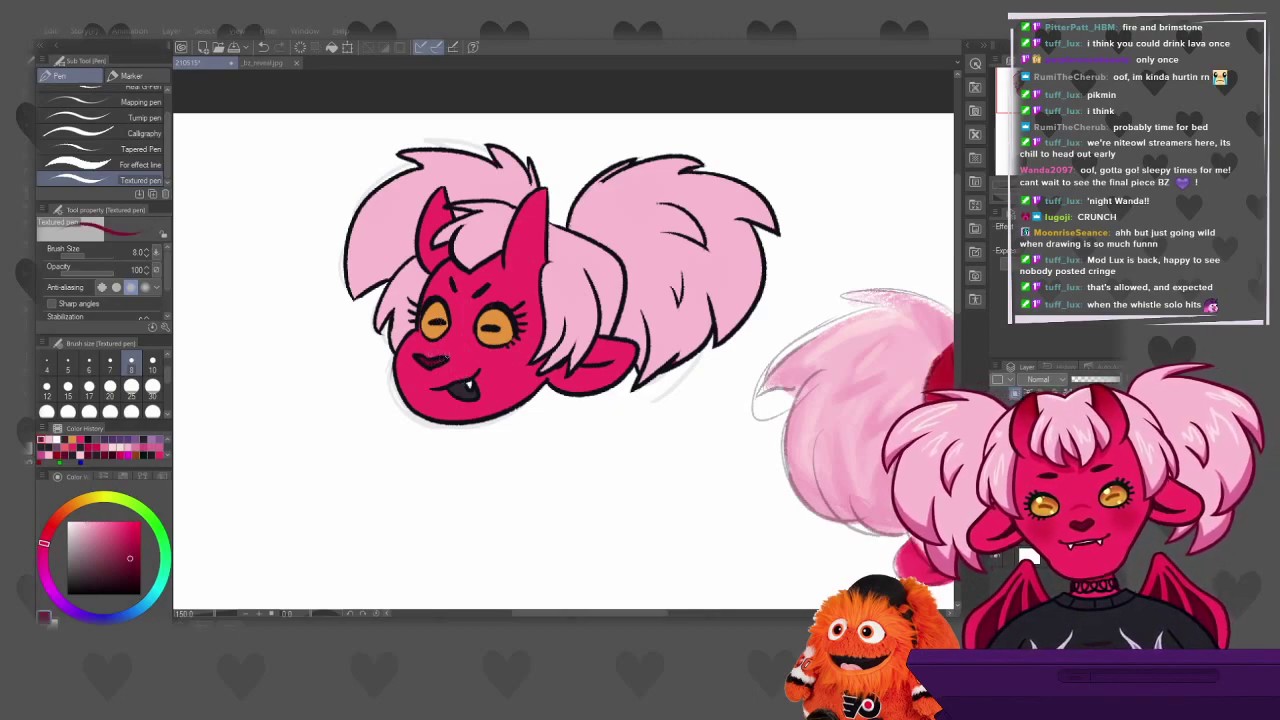
{"action": "left_click", "coordinate": [465, 385], "text": "alt"}
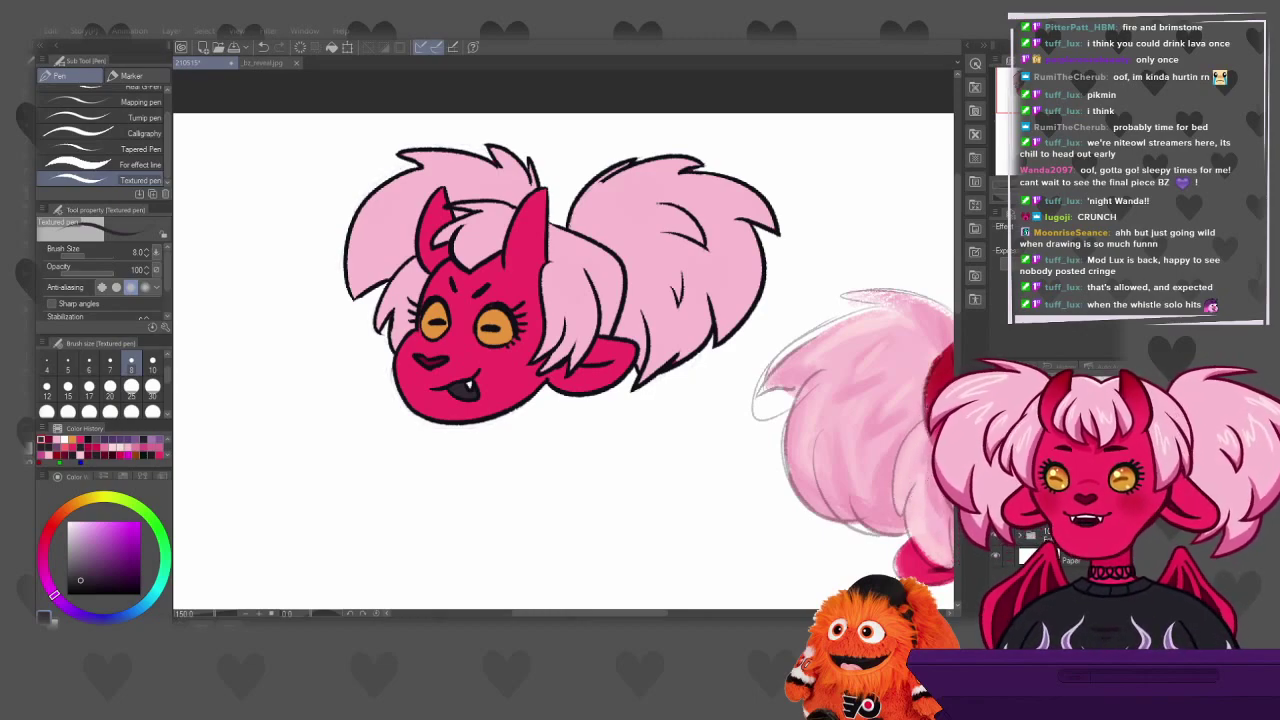
{"action": "scroll", "coordinate": [309, 131], "scroll_direction": "down", "scroll_amount": 1}
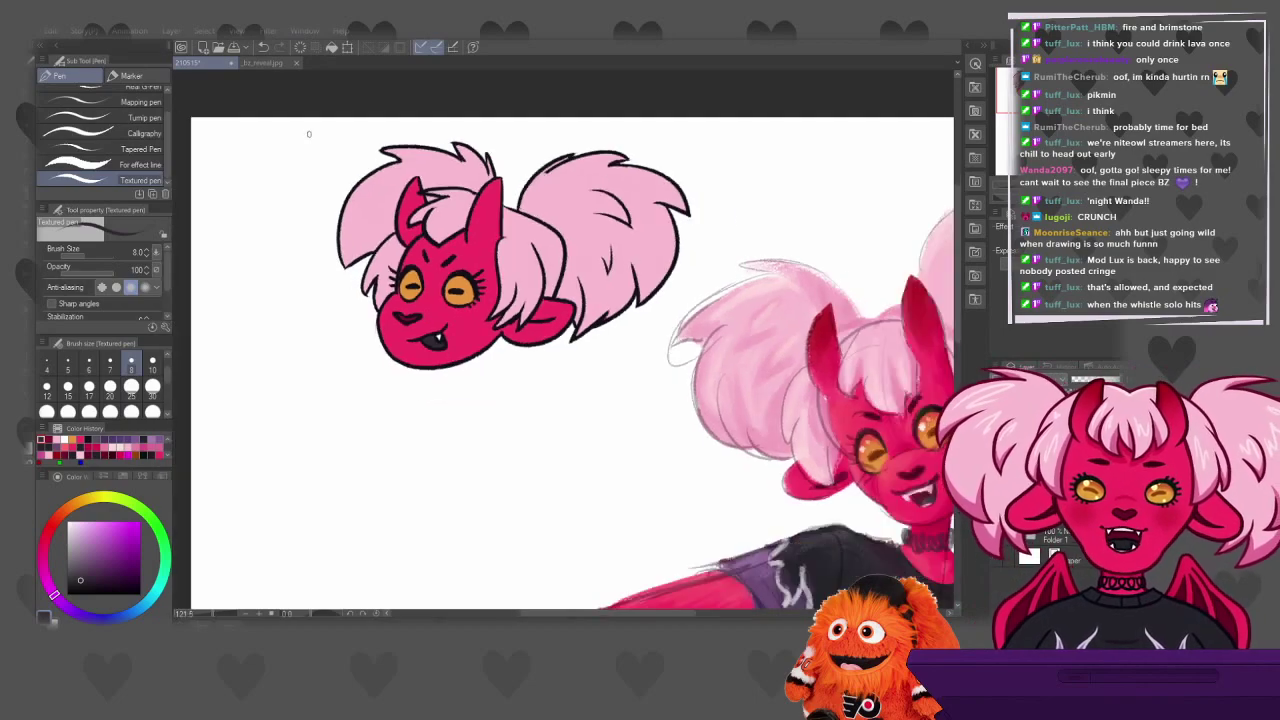
{"action": "scroll", "coordinate": [609, 149], "scroll_direction": "down", "scroll_amount": 1}
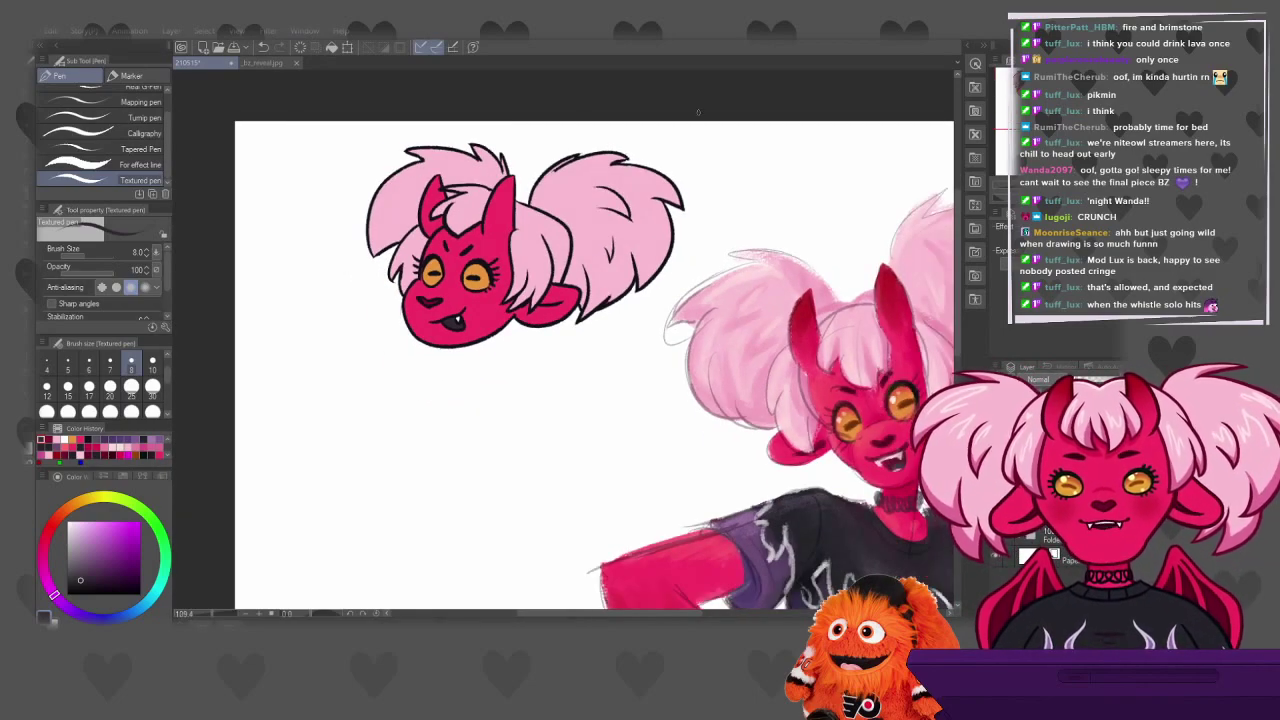
{"action": "scroll", "coordinate": [697, 112], "scroll_direction": "up", "scroll_amount": 1}
{"action": "scroll", "coordinate": [390, 100], "scroll_direction": "down", "scroll_amount": 1}
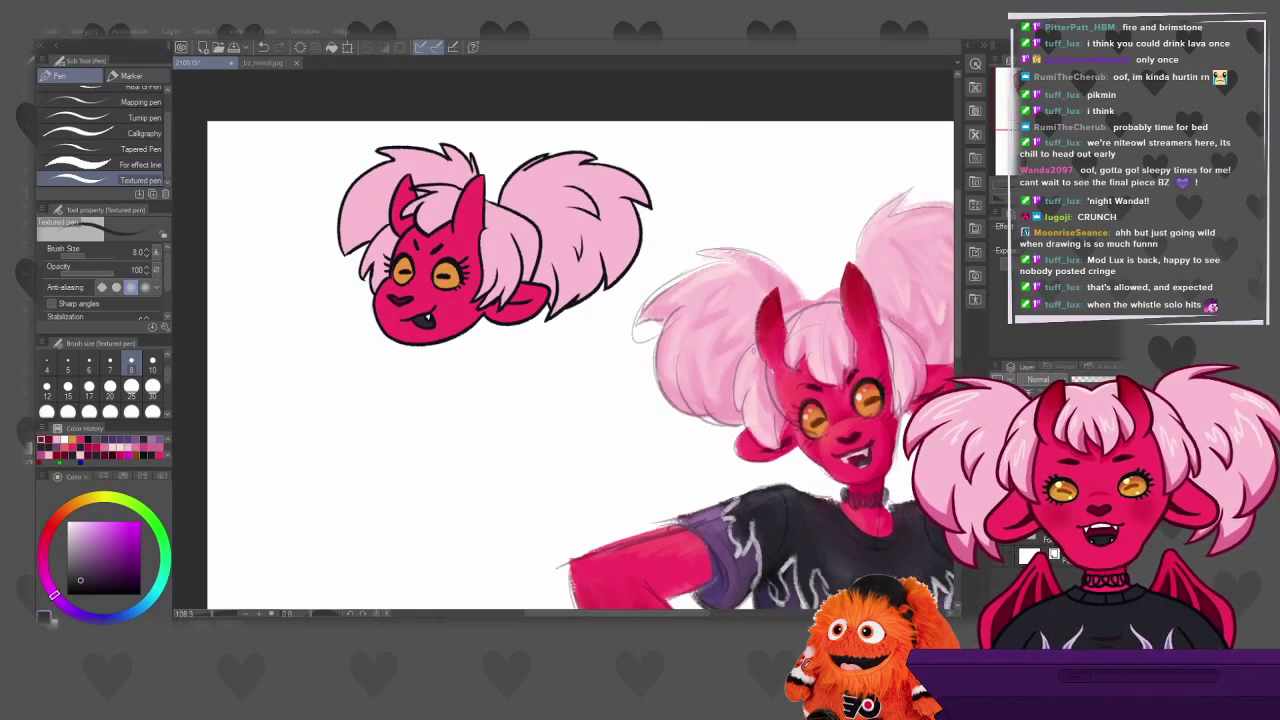
{"action": "scroll", "coordinate": [729, 320], "scroll_direction": "down", "scroll_amount": 2}
{"action": "scroll", "coordinate": [683, 141], "scroll_direction": "up", "scroll_amount": 1}
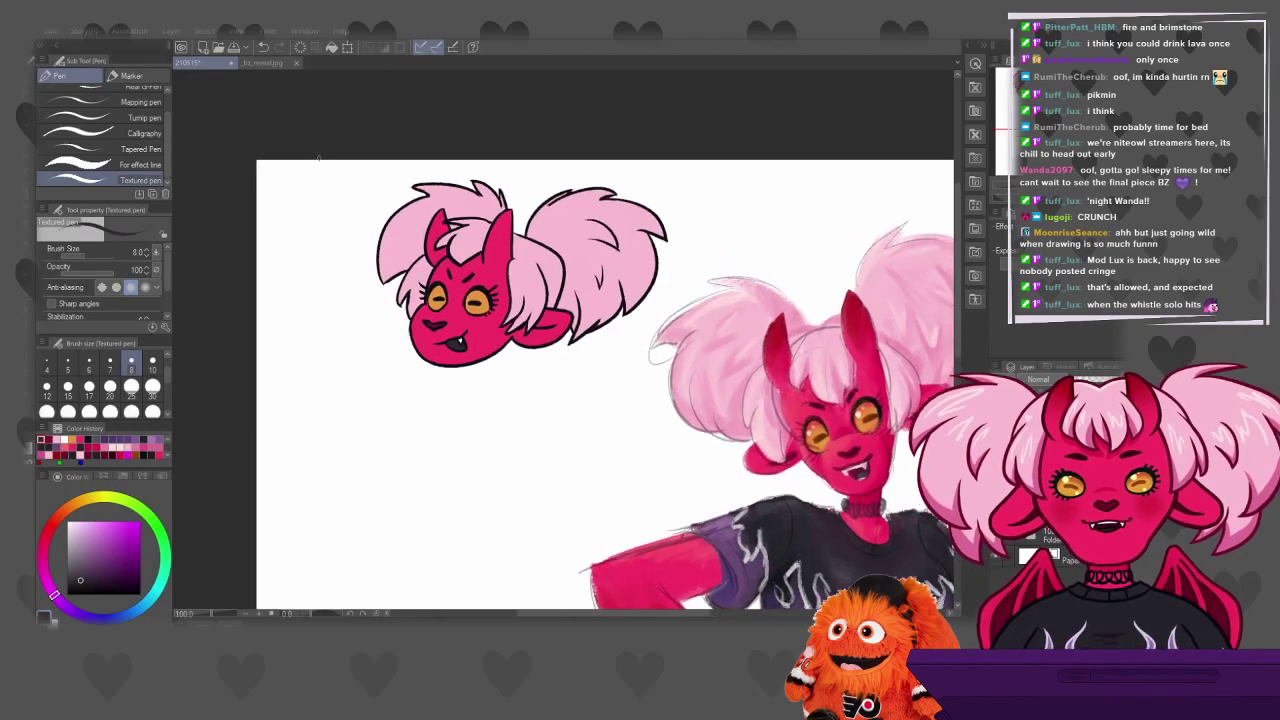
{"action": "scroll", "coordinate": [319, 157], "scroll_direction": "down", "scroll_amount": 1}
{"action": "scroll", "coordinate": [491, 157], "scroll_direction": "up", "scroll_amount": 3}
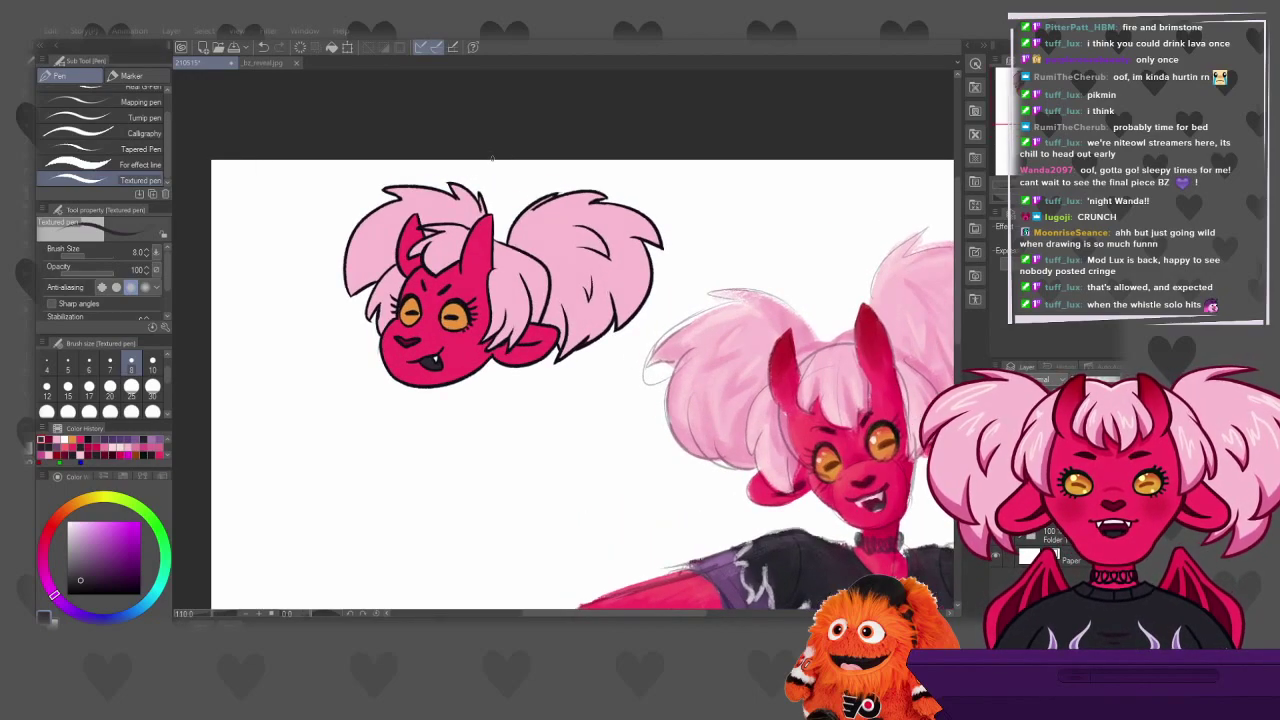
{"action": "scroll", "coordinate": [491, 157], "scroll_direction": "up", "scroll_amount": 1}
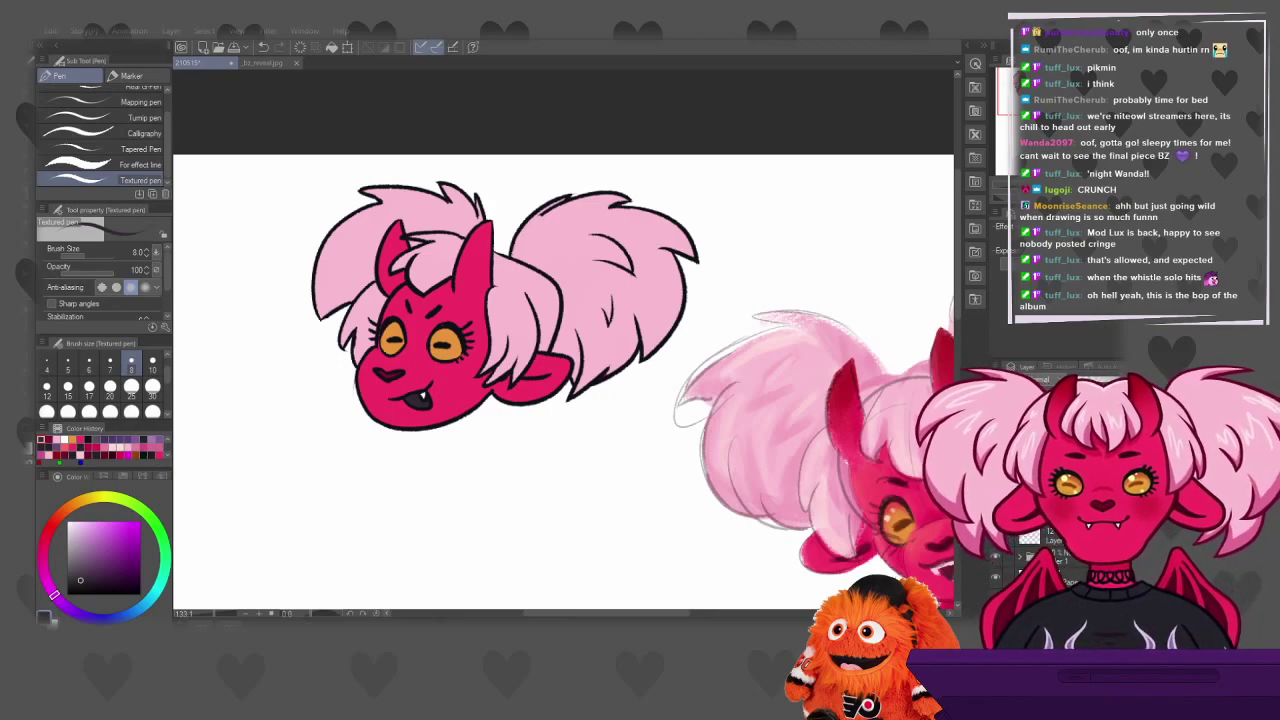
Set the drawing colour to a vivid magenta purple, and undo the test strokes made with the Textured pen
{"action": "mouse_move", "coordinate": [571, 293]}
{"action": "left_mouse_down"}
{"action": "mouse_move", "coordinate": [578, 327]}
{"action": "mouse_move", "coordinate": [587, 303]}
{"action": "left_mouse_up"}
{"action": "key", "text": "ctrl+z"}
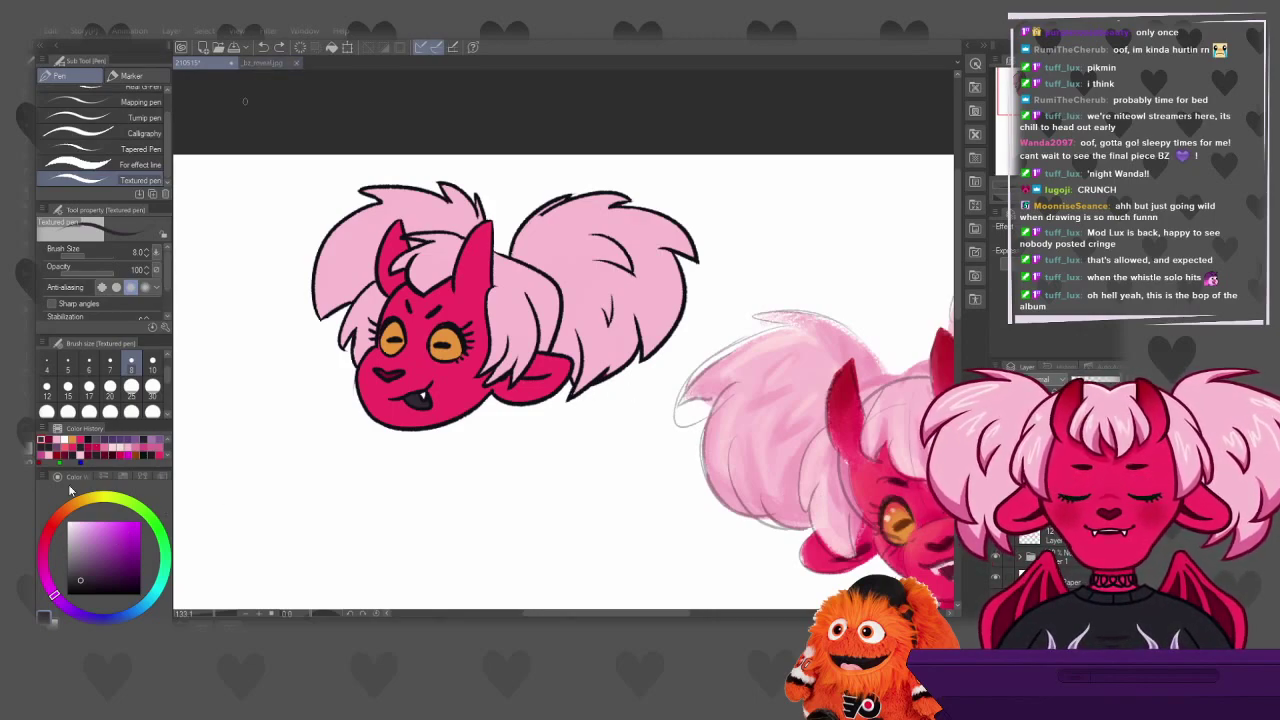
{"action": "left_click", "coordinate": [49, 581]}
{"action": "left_click", "coordinate": [125, 531]}
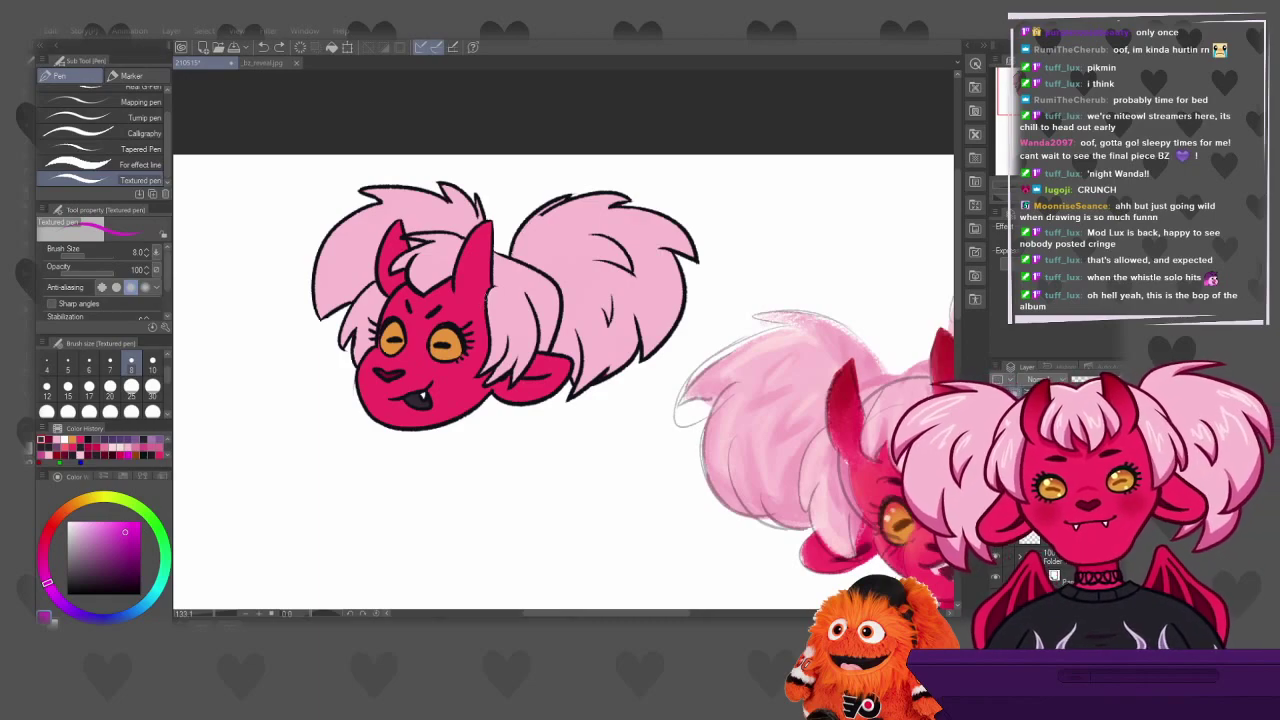
{"action": "key", "text": "ctrl+z"}
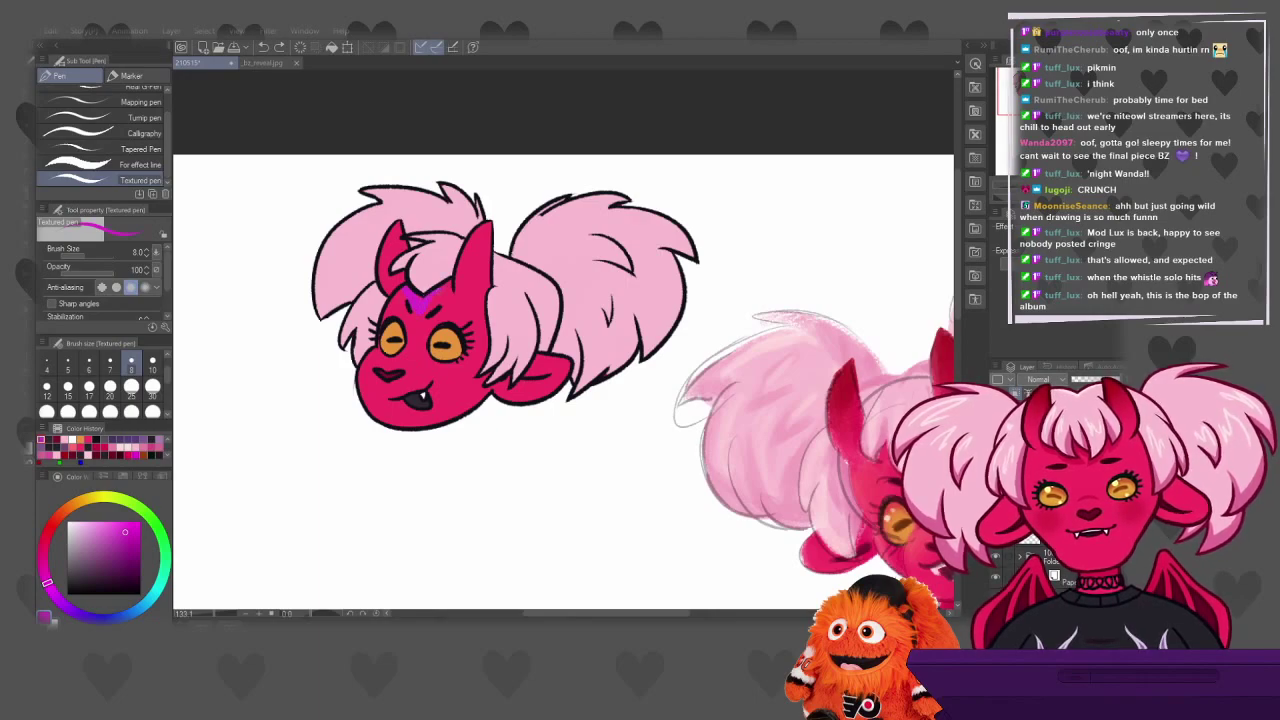
{"action": "key", "text": "ctrl+z"}
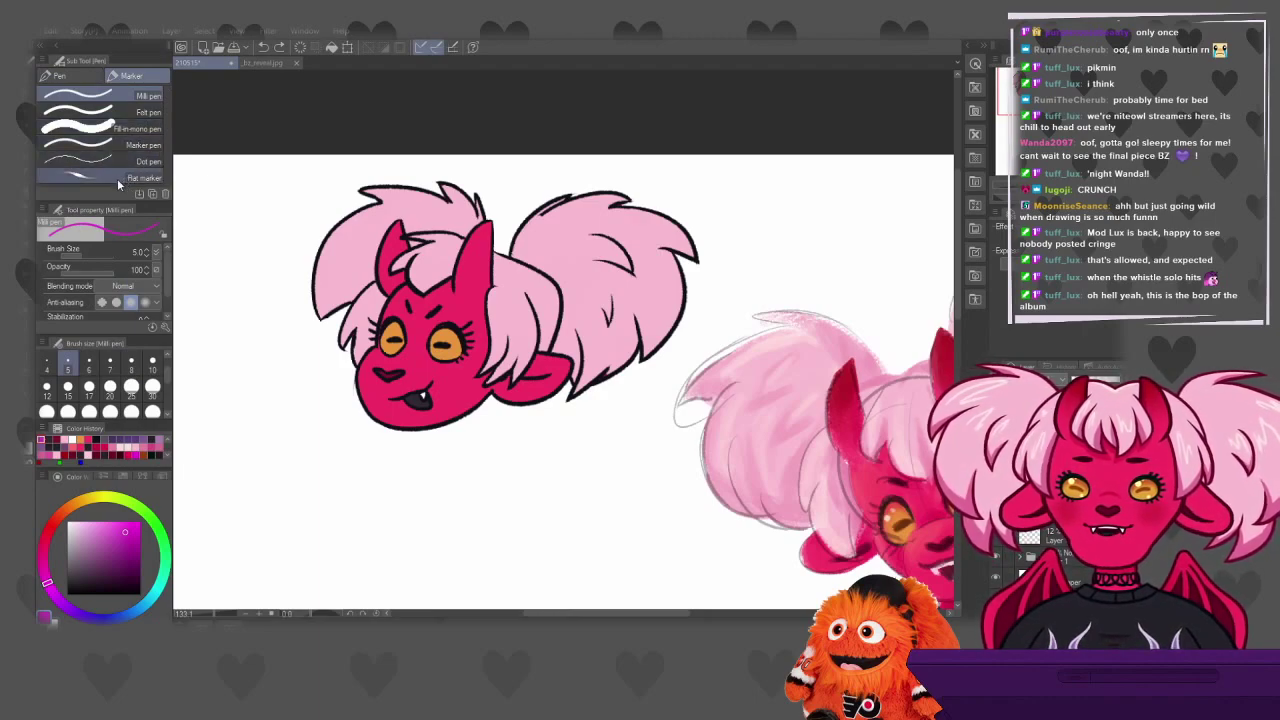
Try magenta strokes on the side hair with the Fill-in-mono pen and the Marker pen, undoing each one
{"action": "left_click", "coordinate": [117, 116]}
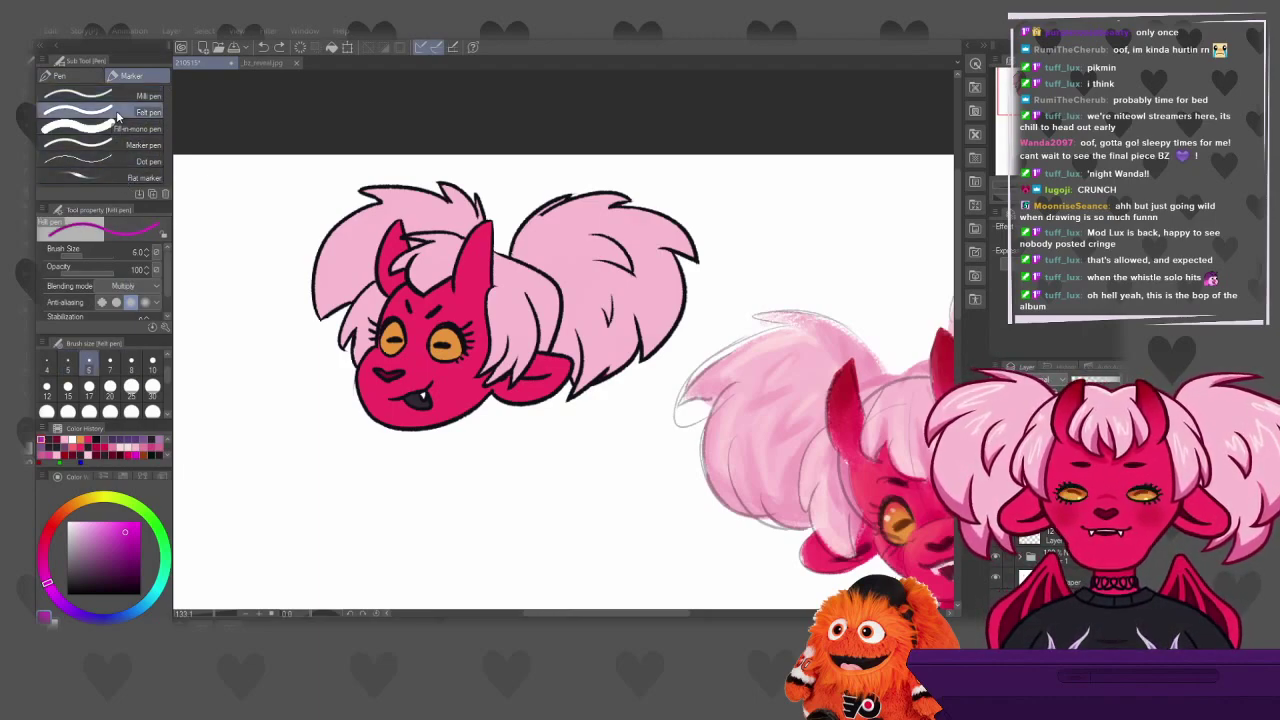
{"action": "left_click", "coordinate": [135, 129]}
{"action": "mouse_move", "coordinate": [503, 361]}
{"action": "left_mouse_down"}
{"action": "mouse_move", "coordinate": [541, 355]}
{"action": "mouse_move", "coordinate": [530, 280]}
{"action": "left_mouse_up"}
{"action": "key", "text": "ctrl+z"}
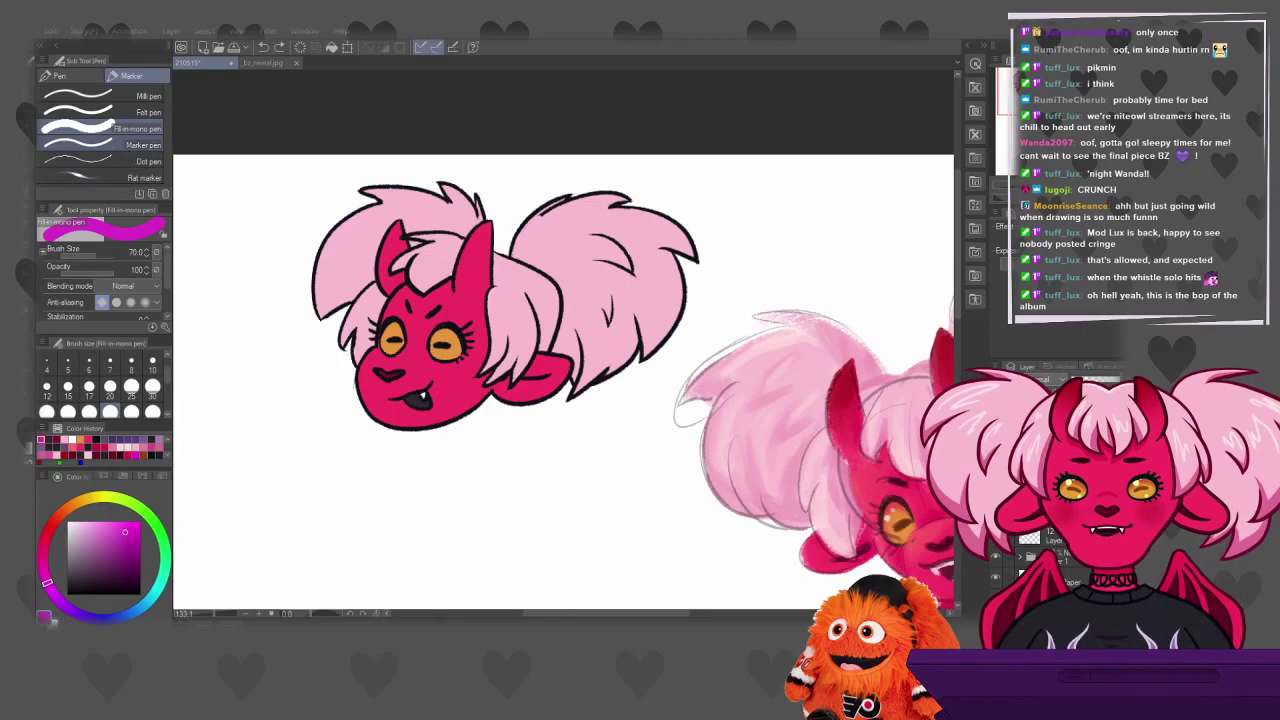
{"action": "left_click", "coordinate": [130, 146]}
{"action": "left_click_drag", "start_coordinate": [501, 340], "coordinate": [521, 379]}
{"action": "key", "text": "ctrl+z"}
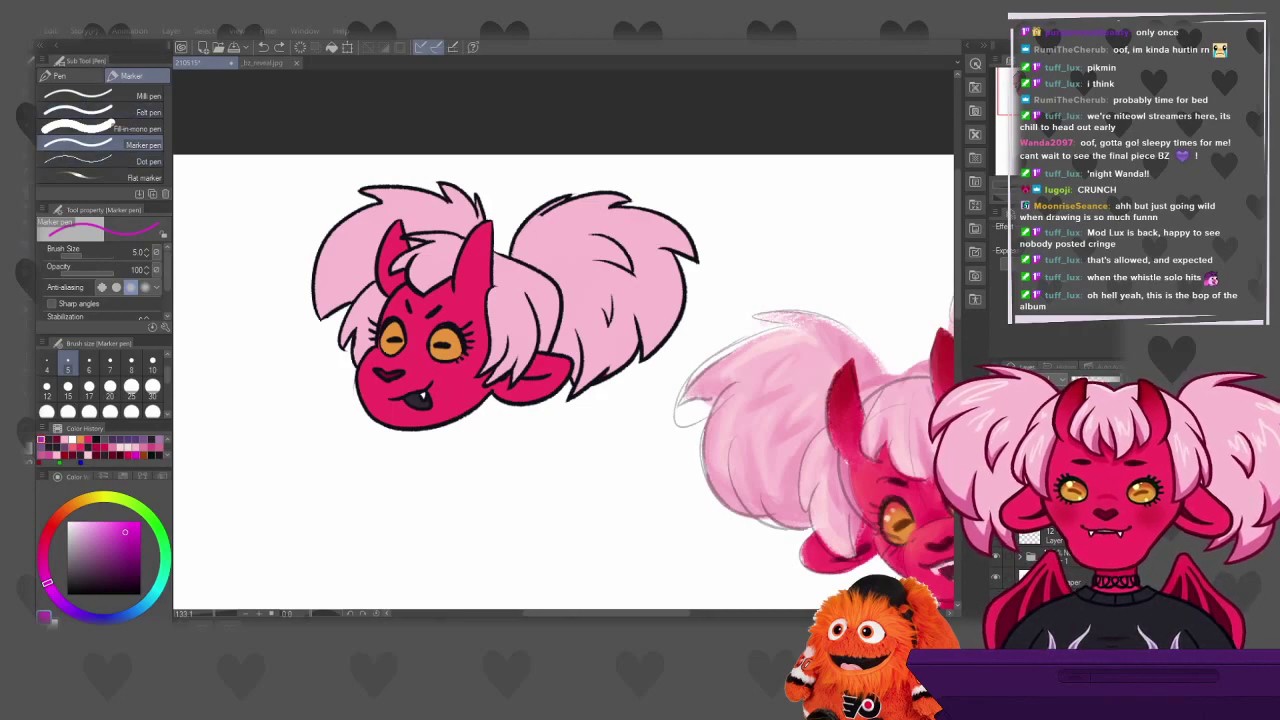
Test the Dry Gouache and Oil paint brushes across the face, keep Oil paint selected, and undo the test strokes
{"action": "key", "text": "b"}
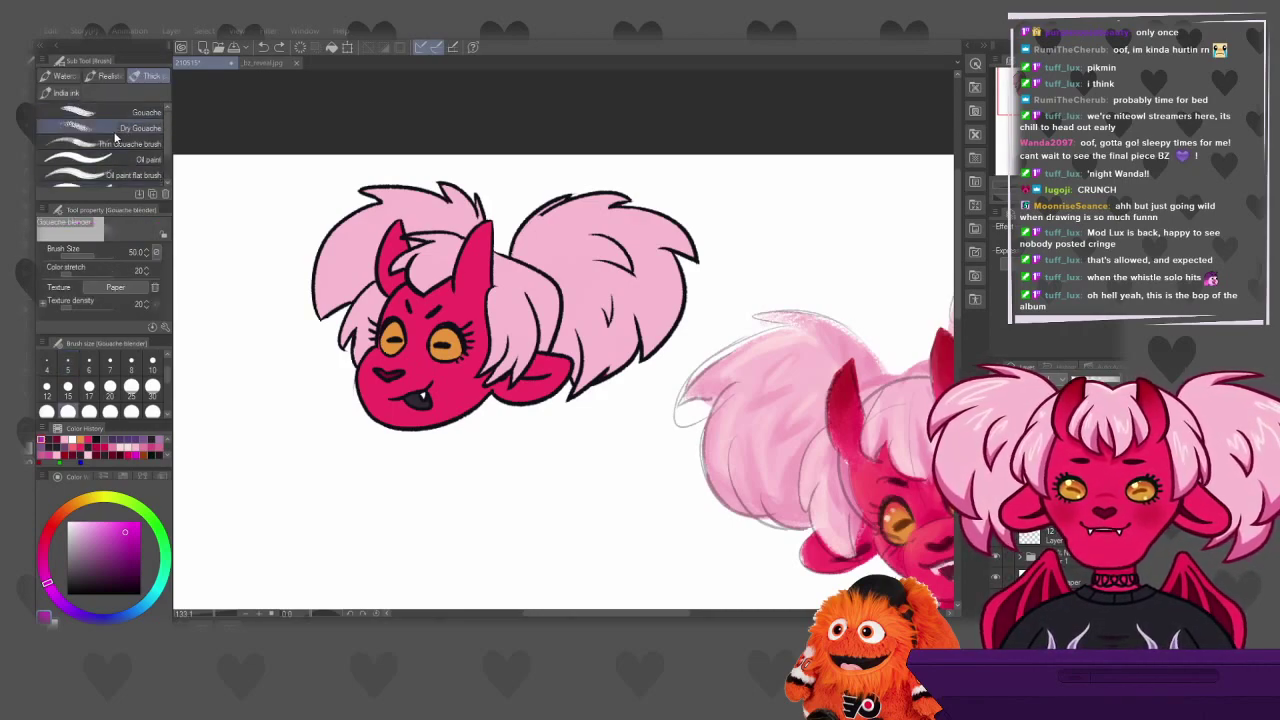
{"action": "left_click", "coordinate": [118, 128]}
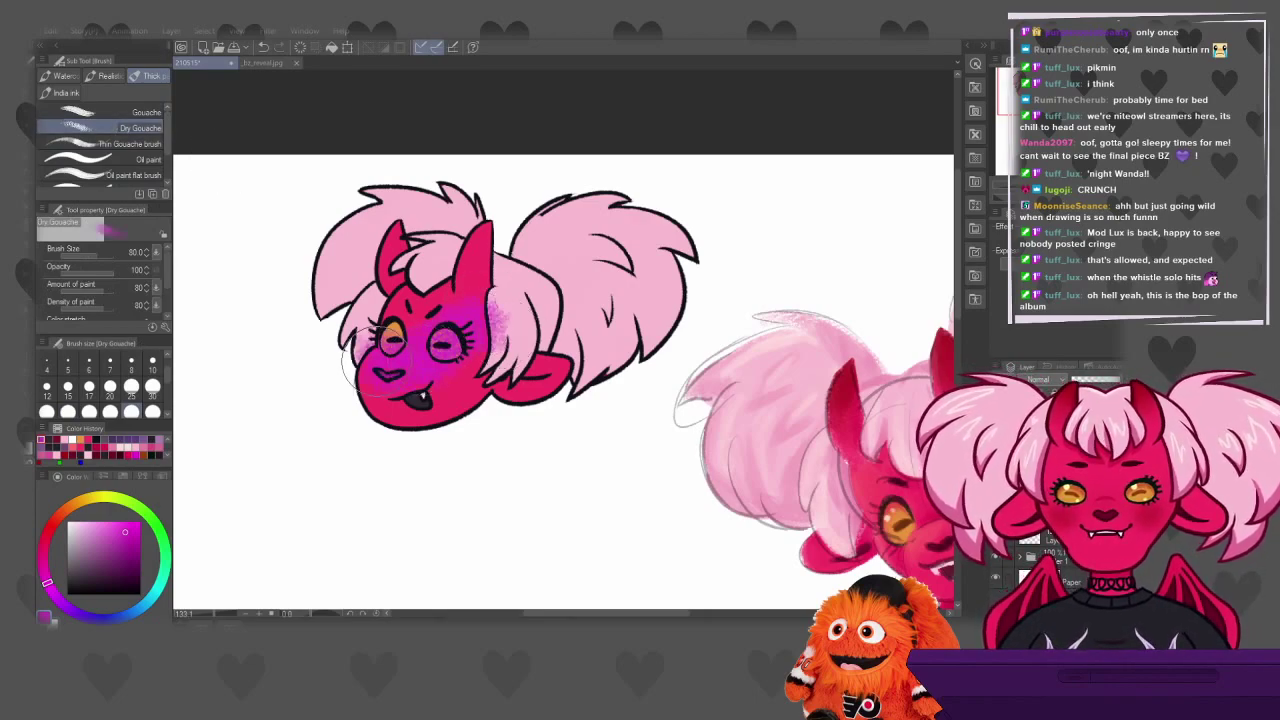
{"action": "left_click", "coordinate": [128, 159]}
{"action": "left_click_drag", "start_coordinate": [522, 308], "coordinate": [390, 341]}
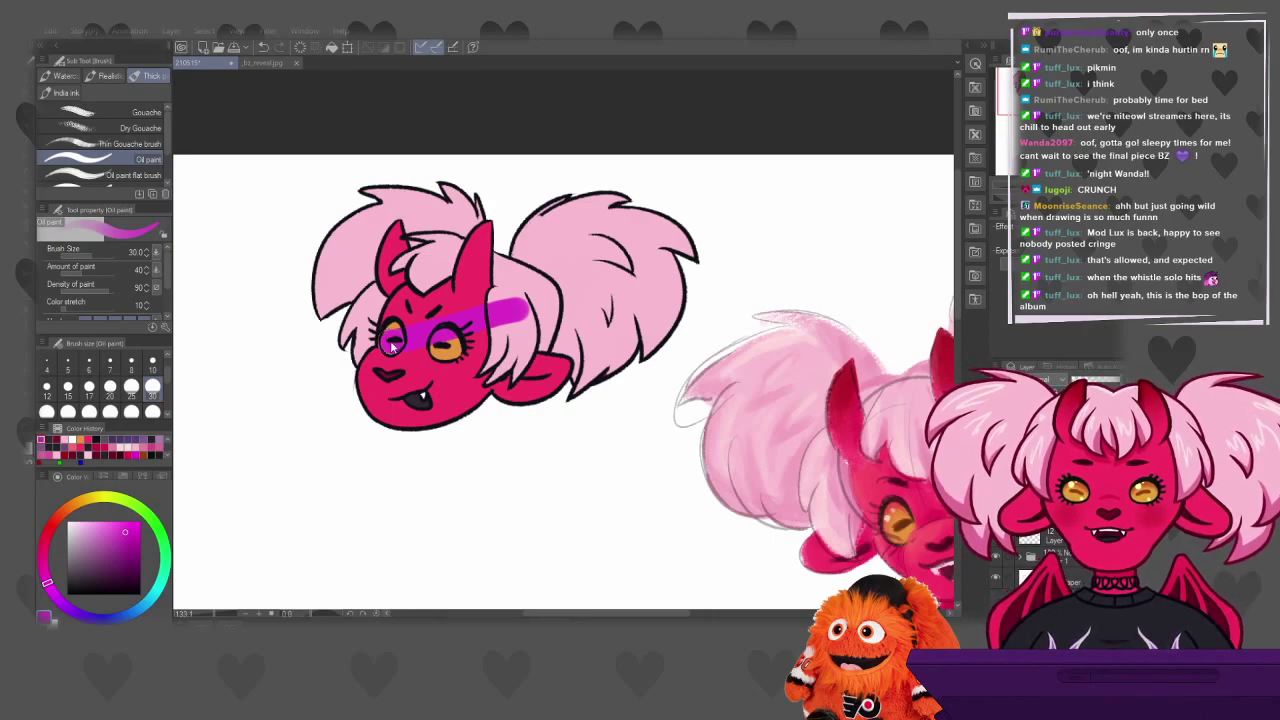
{"action": "key", "text": "ctrl+z"}
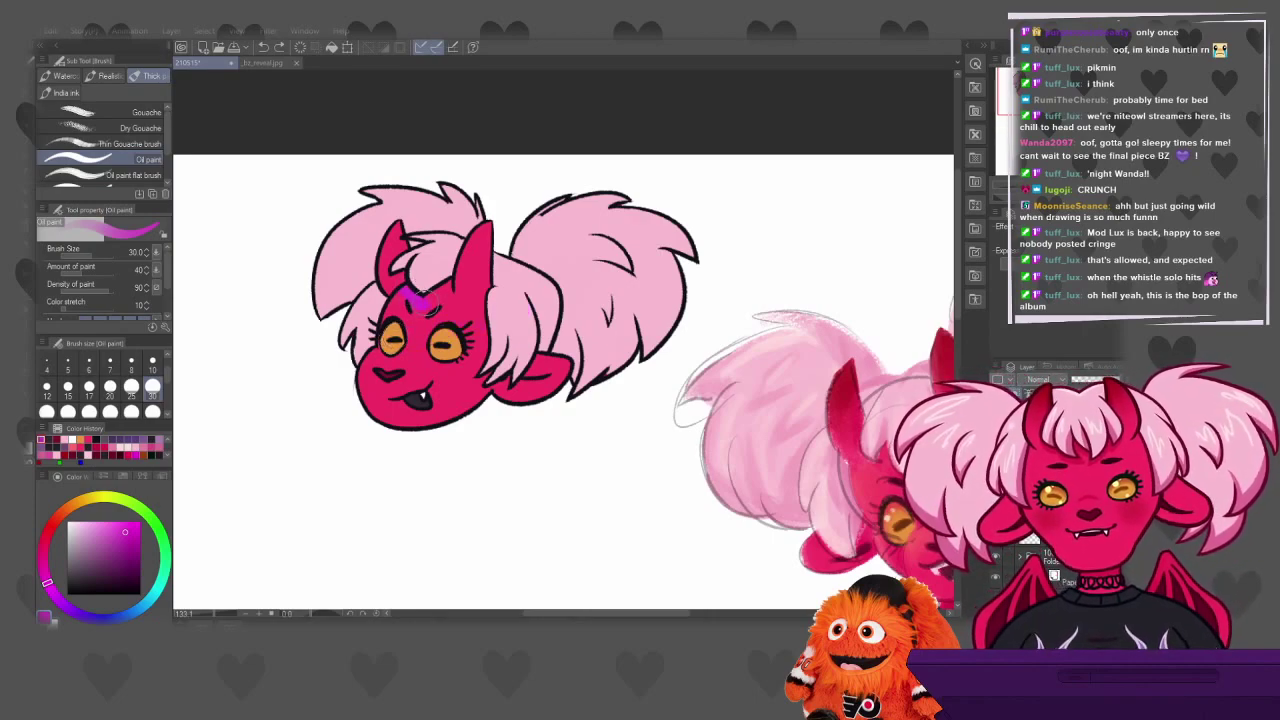
Shade the forehead under the fringe, the ear and the back edge of the side hair in magenta with Oil paint at size 10
{"action": "left_click", "coordinate": [152, 362]}
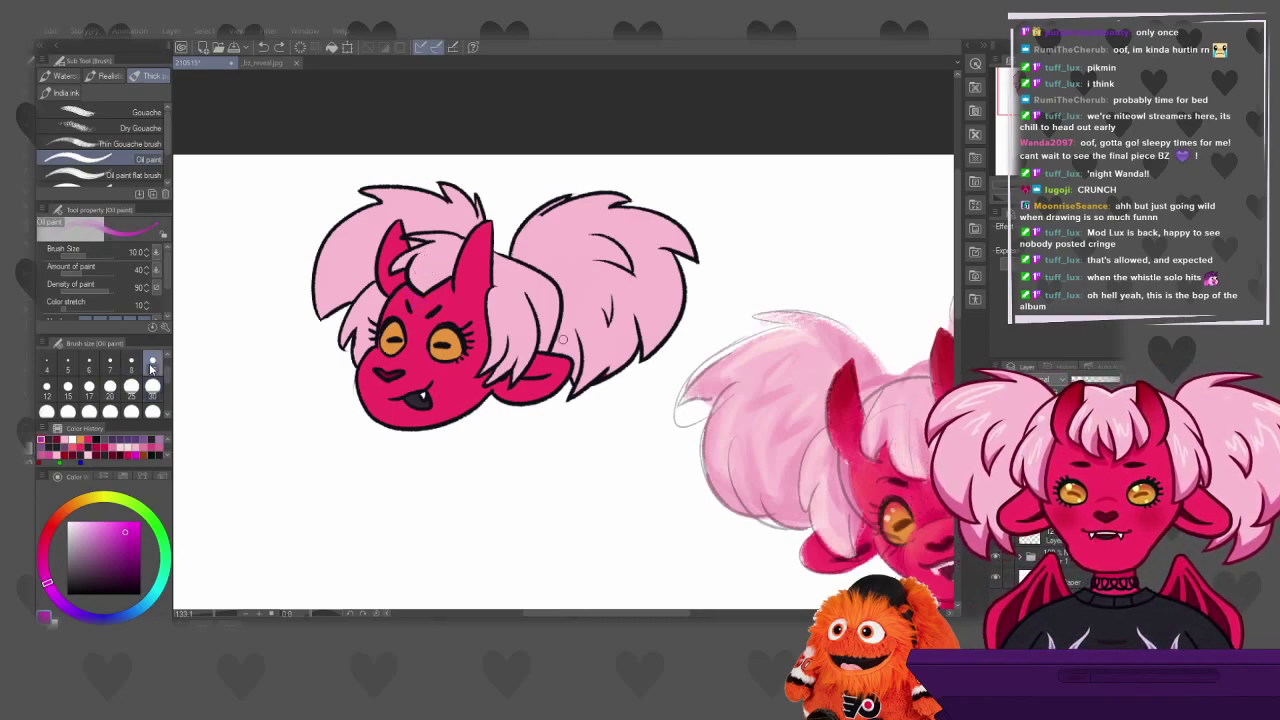
{"action": "left_click_drag", "start_coordinate": [411, 292], "coordinate": [438, 294]}
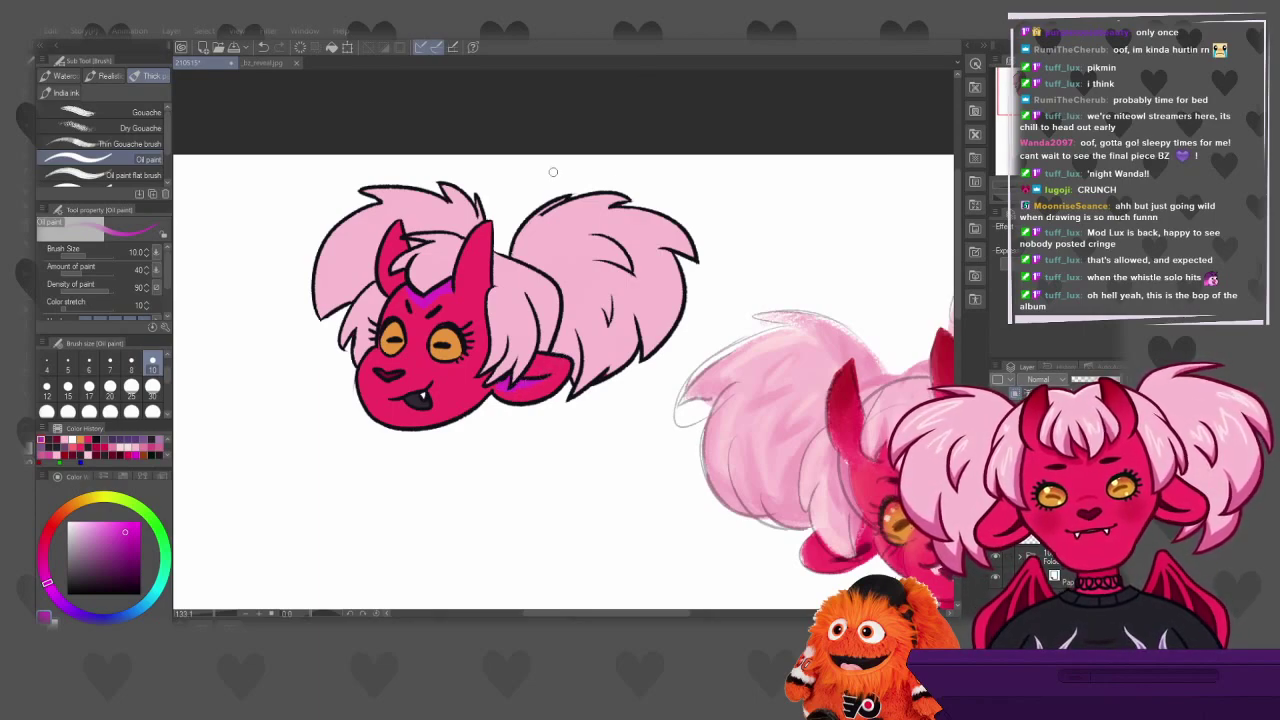
{"action": "left_click_drag", "start_coordinate": [532, 299], "coordinate": [548, 350]}
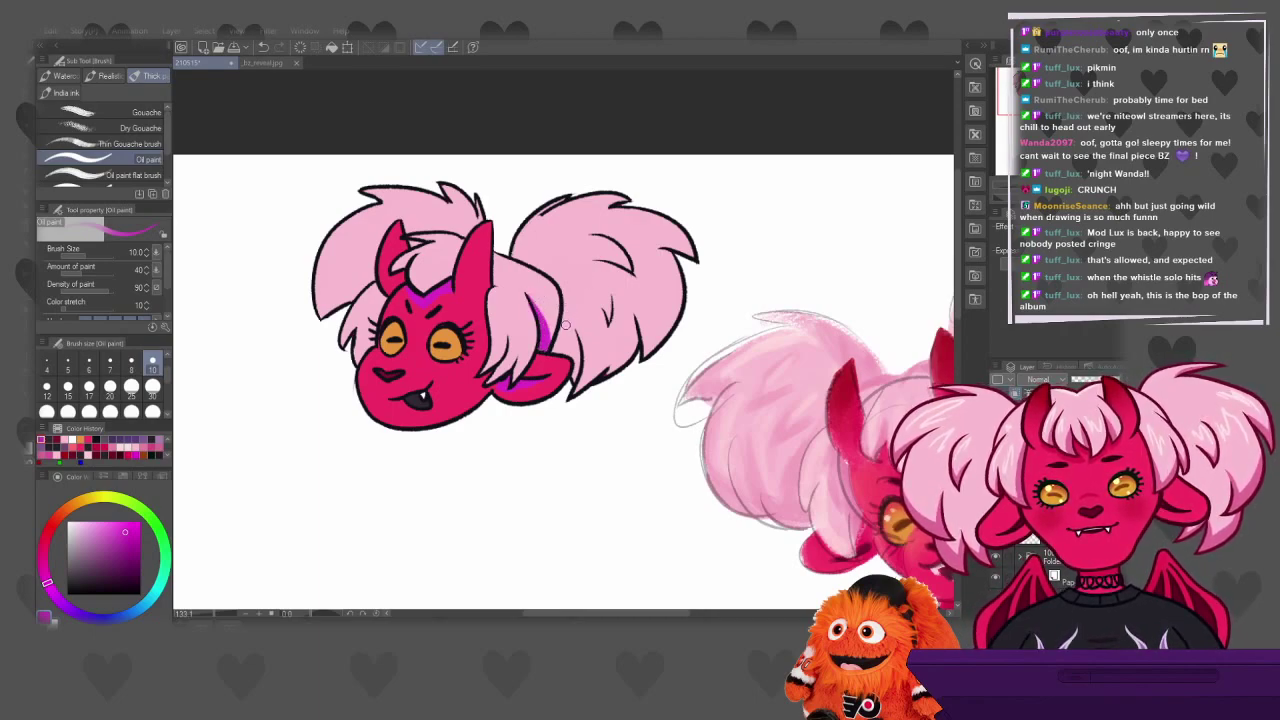
Paint a magenta shadow along the outer lower edge of the near pigtail, undoing and redrawing the curve until it fits
{"action": "left_click_drag", "start_coordinate": [672, 254], "coordinate": [650, 348]}
{"action": "key", "text": "ctrl+z"}
{"action": "mouse_move", "coordinate": [676, 258]}
{"action": "left_mouse_down"}
{"action": "mouse_move", "coordinate": [681, 296]}
{"action": "mouse_move", "coordinate": [645, 354]}
{"action": "mouse_move", "coordinate": [636, 320]}
{"action": "mouse_move", "coordinate": [646, 354]}
{"action": "left_mouse_up"}
{"action": "key", "text": "ctrl+z"}
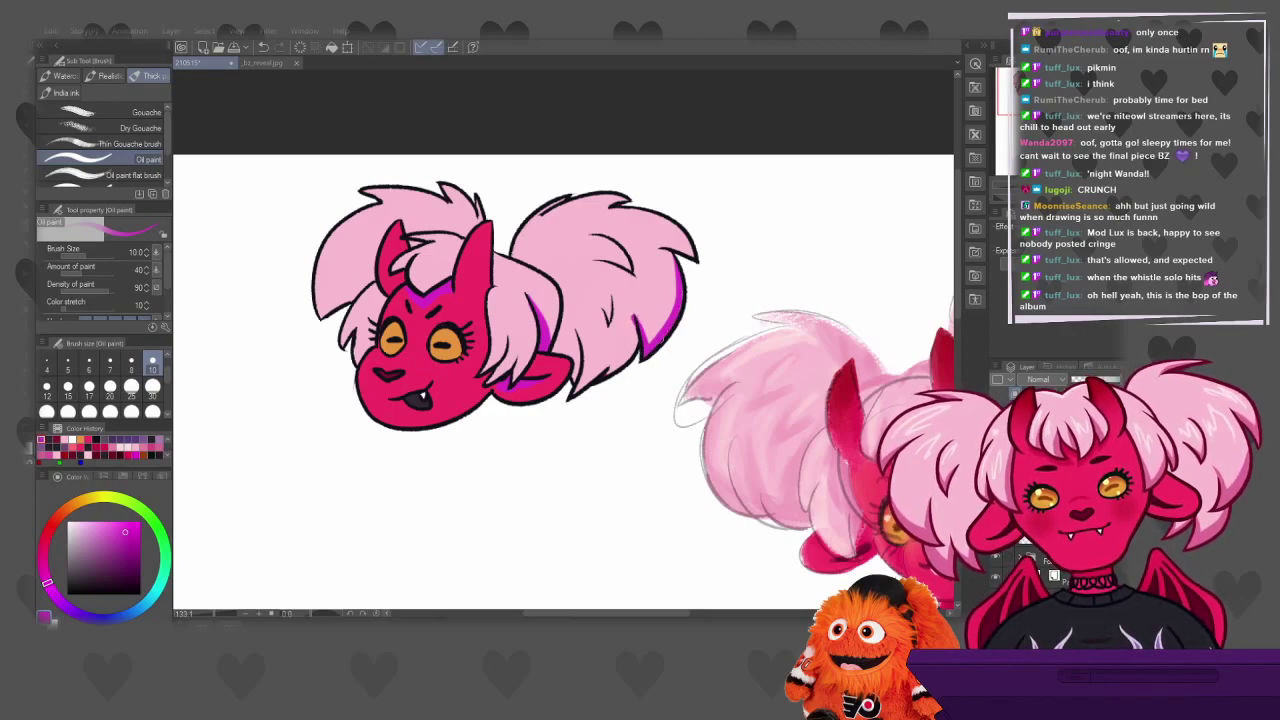
{"action": "mouse_move", "coordinate": [670, 251]}
{"action": "left_mouse_down"}
{"action": "mouse_move", "coordinate": [662, 315]}
{"action": "mouse_move", "coordinate": [652, 350]}
{"action": "left_mouse_up"}
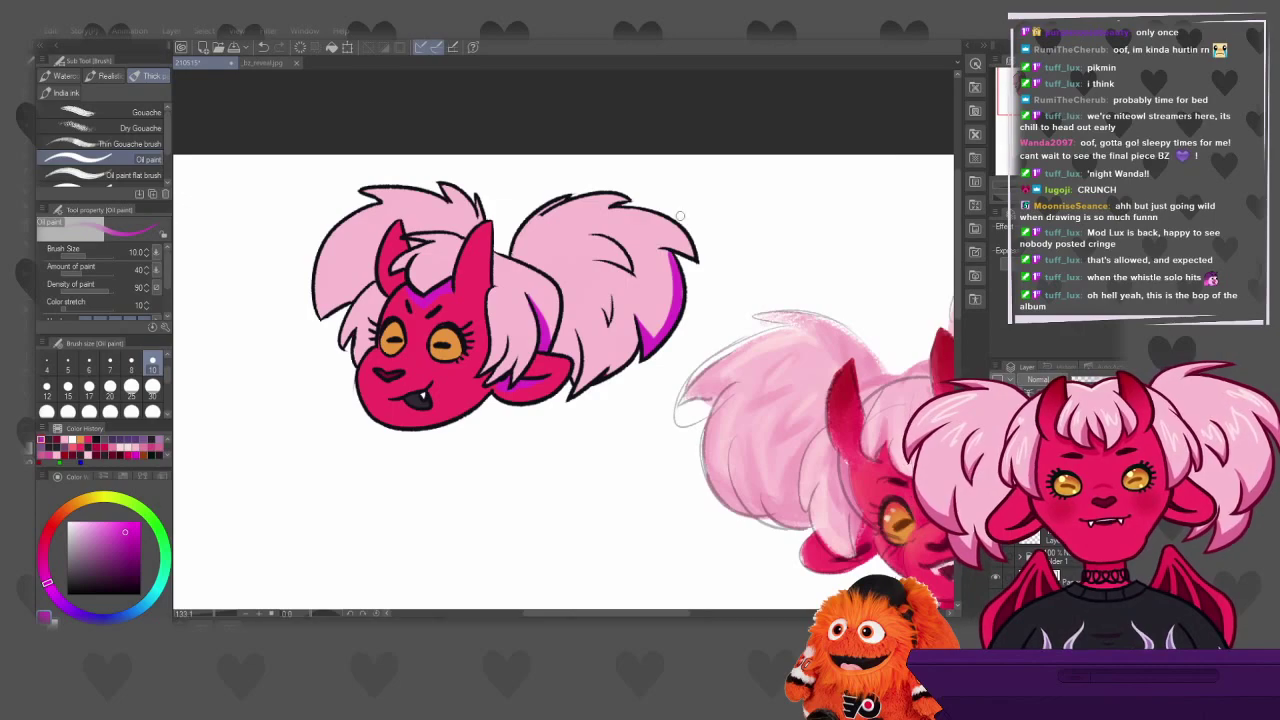
{"action": "left_click_drag", "start_coordinate": [663, 250], "coordinate": [671, 310]}
{"action": "key", "text": "ctrl+z"}
{"action": "key", "text": "ctrl+z"}
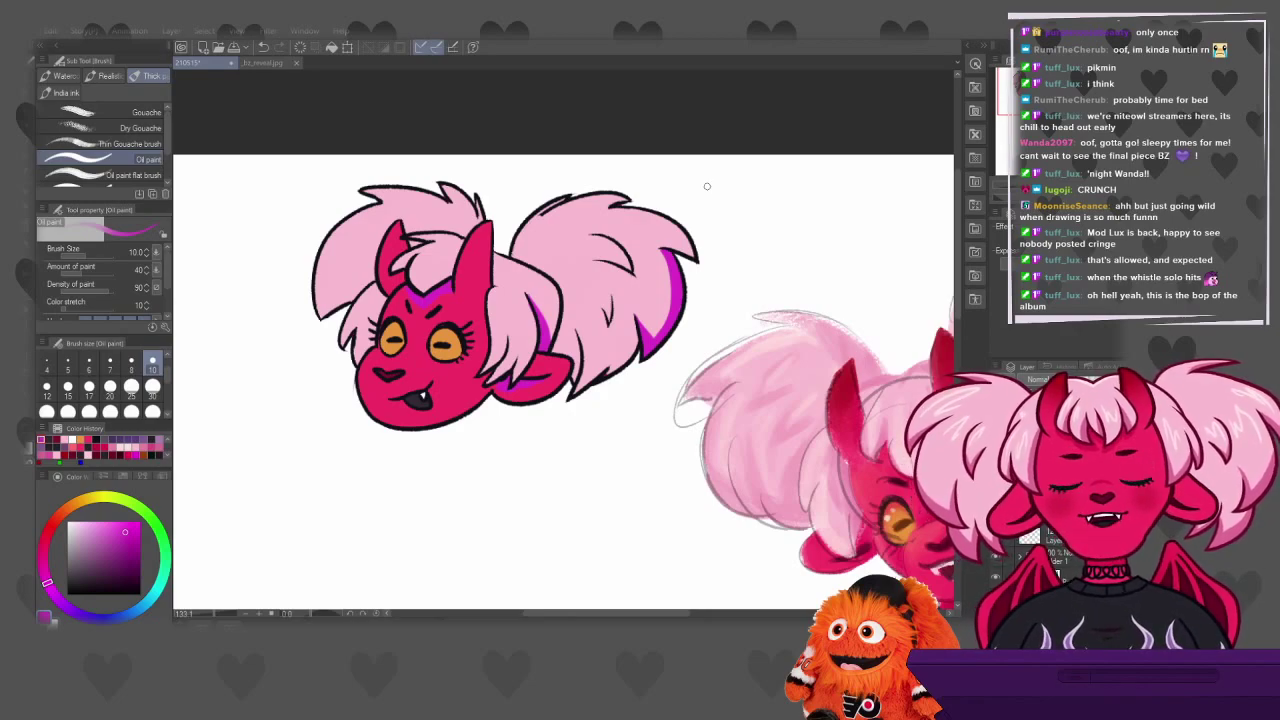
Paint magenta shadows on the near pigtail's lower locks beside the ear, undoing the stray stroke
{"action": "left_click_drag", "start_coordinate": [576, 334], "coordinate": [574, 383]}
{"action": "mouse_move", "coordinate": [573, 328]}
{"action": "left_mouse_down"}
{"action": "mouse_move", "coordinate": [570, 364]}
{"action": "mouse_move", "coordinate": [586, 342]}
{"action": "left_mouse_up"}
{"action": "key", "text": "ctrl+z"}
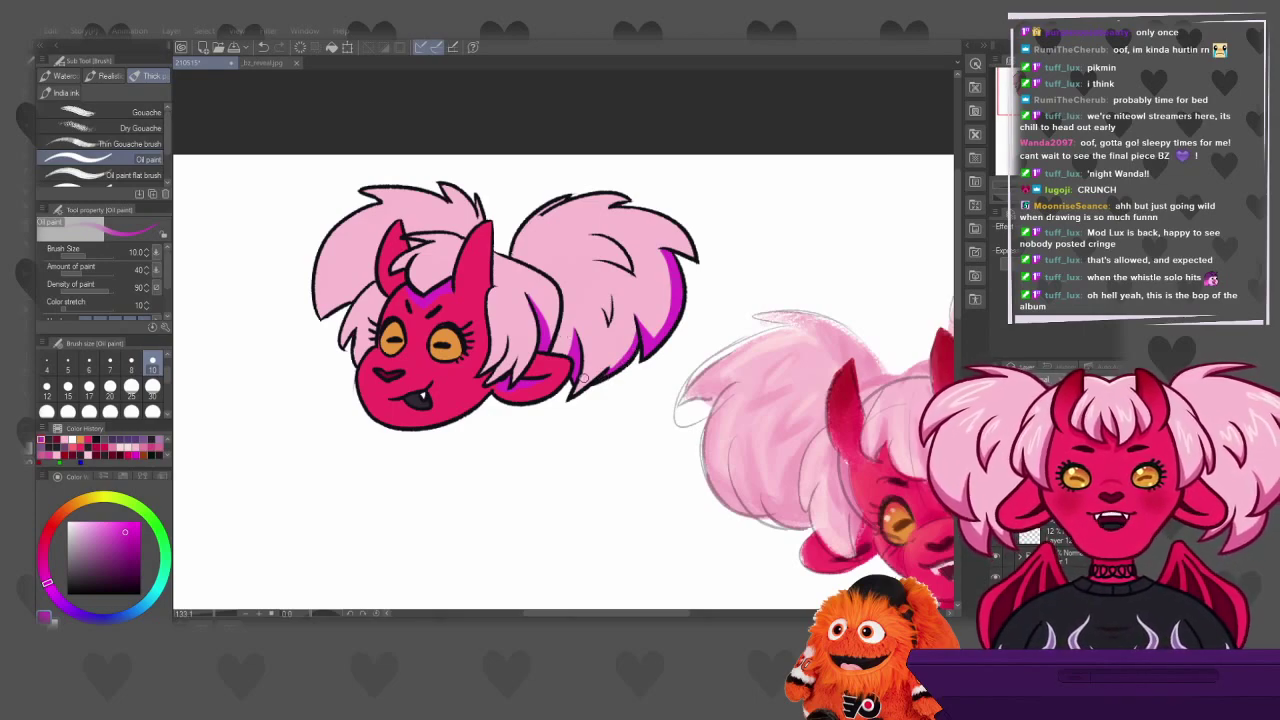
{"action": "mouse_move", "coordinate": [582, 352]}
{"action": "left_mouse_down"}
{"action": "mouse_move", "coordinate": [578, 393]}
{"action": "mouse_move", "coordinate": [598, 378]}
{"action": "left_mouse_up"}
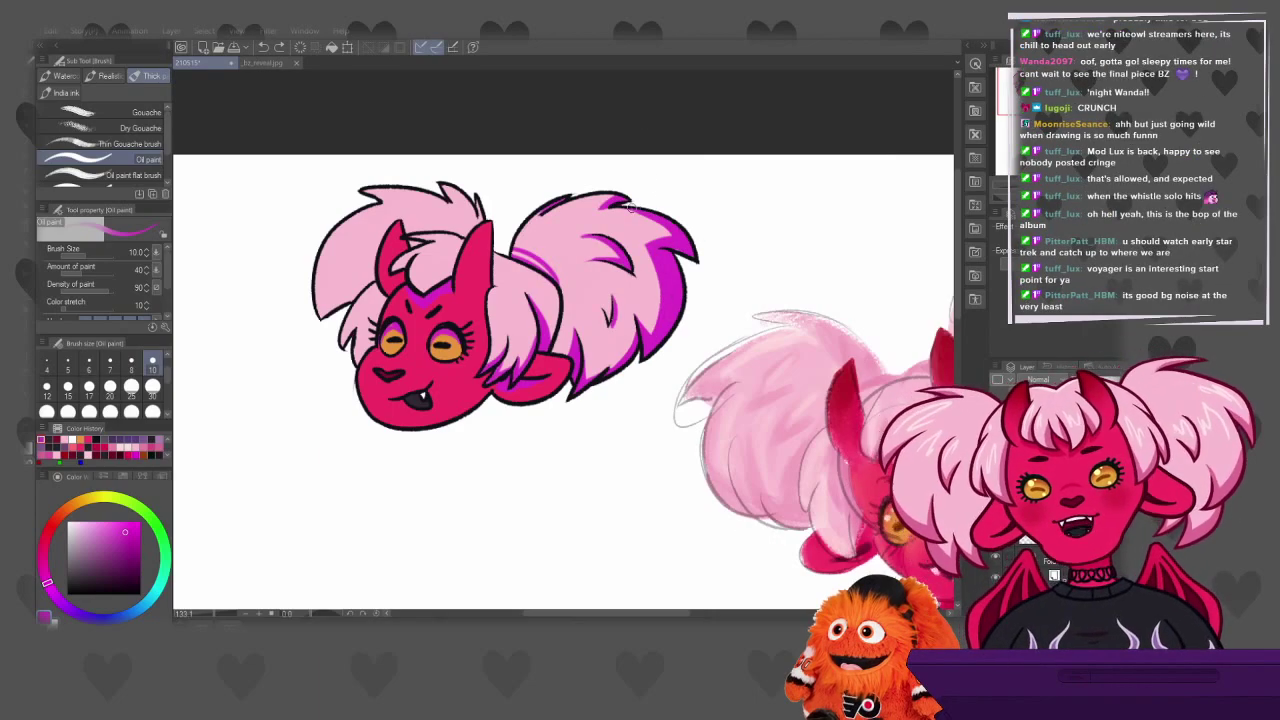
Paint magenta shadows on the near pigtail's upper spikes and inner tufts, undoing the stray strokes
{"action": "left_click_drag", "start_coordinate": [619, 206], "coordinate": [666, 229]}
{"action": "key", "text": "ctrl+z"}
{"action": "key", "text": "ctrl+z"}
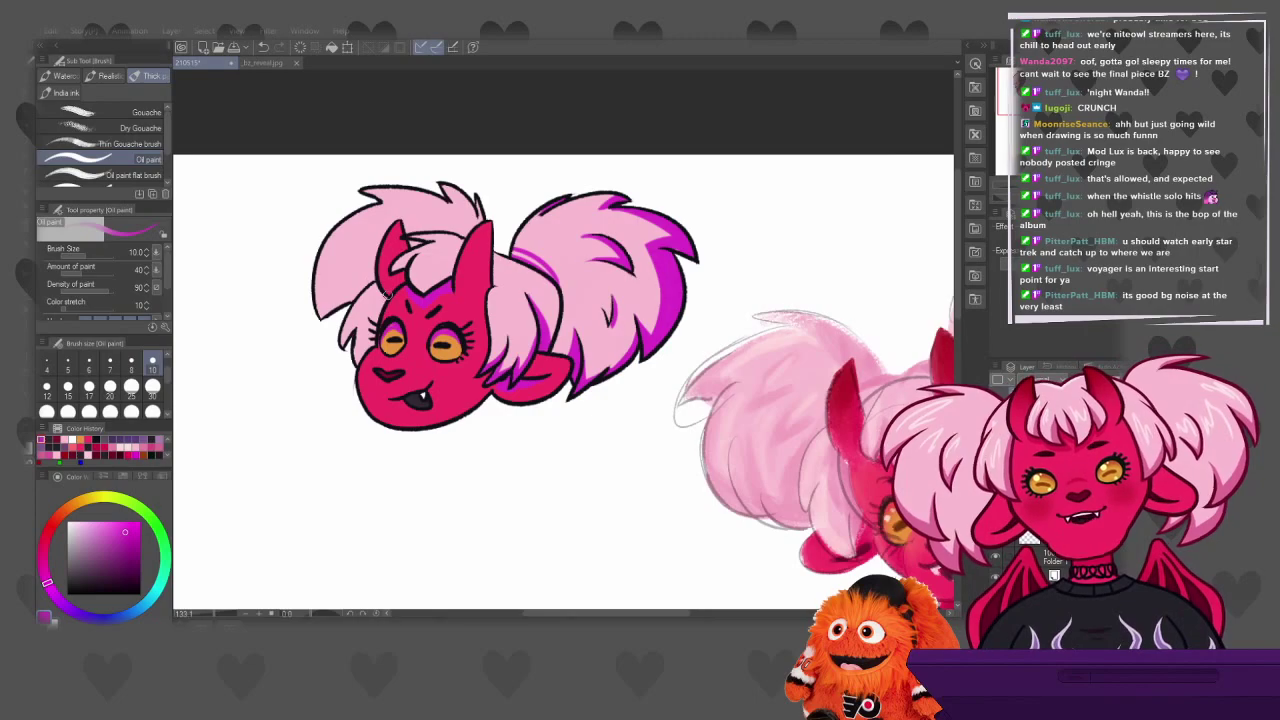
Paint magenta shadows on the far side lock beside the face, undoing and redrawing the stroke at its lower tips
{"action": "left_click_drag", "start_coordinate": [384, 301], "coordinate": [374, 340]}
{"action": "left_click_drag", "start_coordinate": [375, 282], "coordinate": [378, 298]}
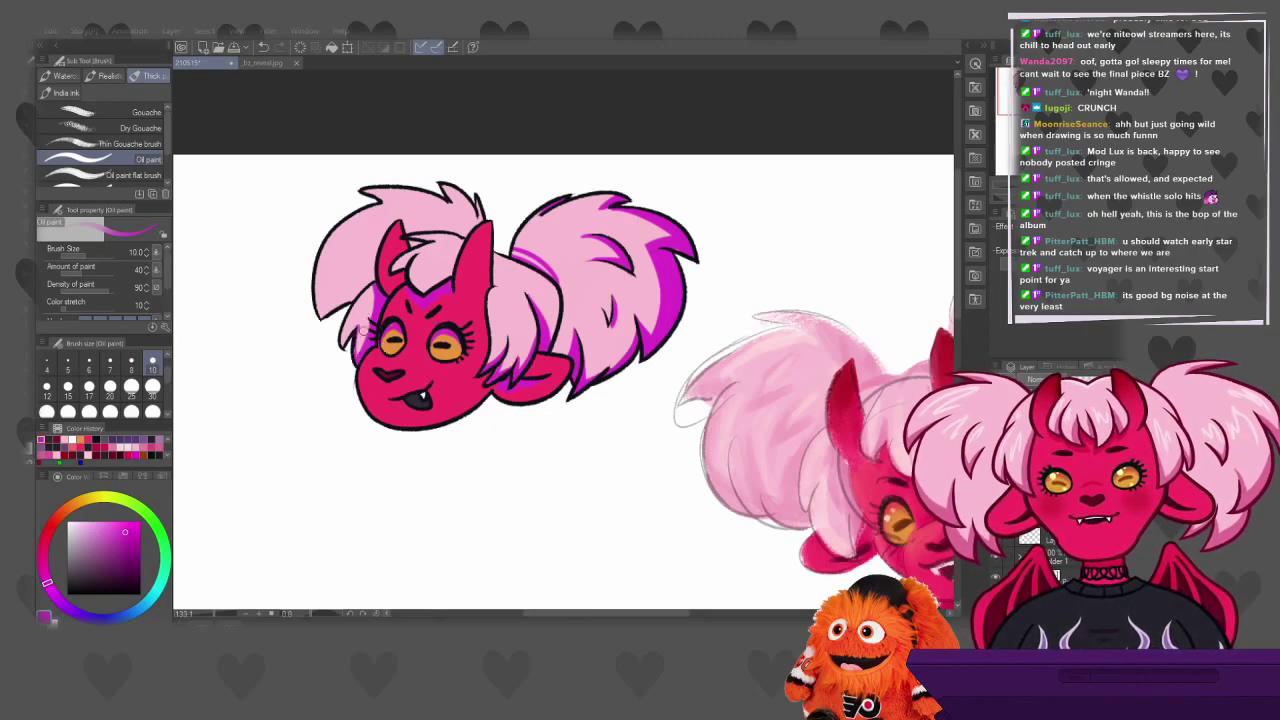
{"action": "key", "text": "ctrl+z"}
{"action": "left_click_drag", "start_coordinate": [355, 362], "coordinate": [357, 336]}
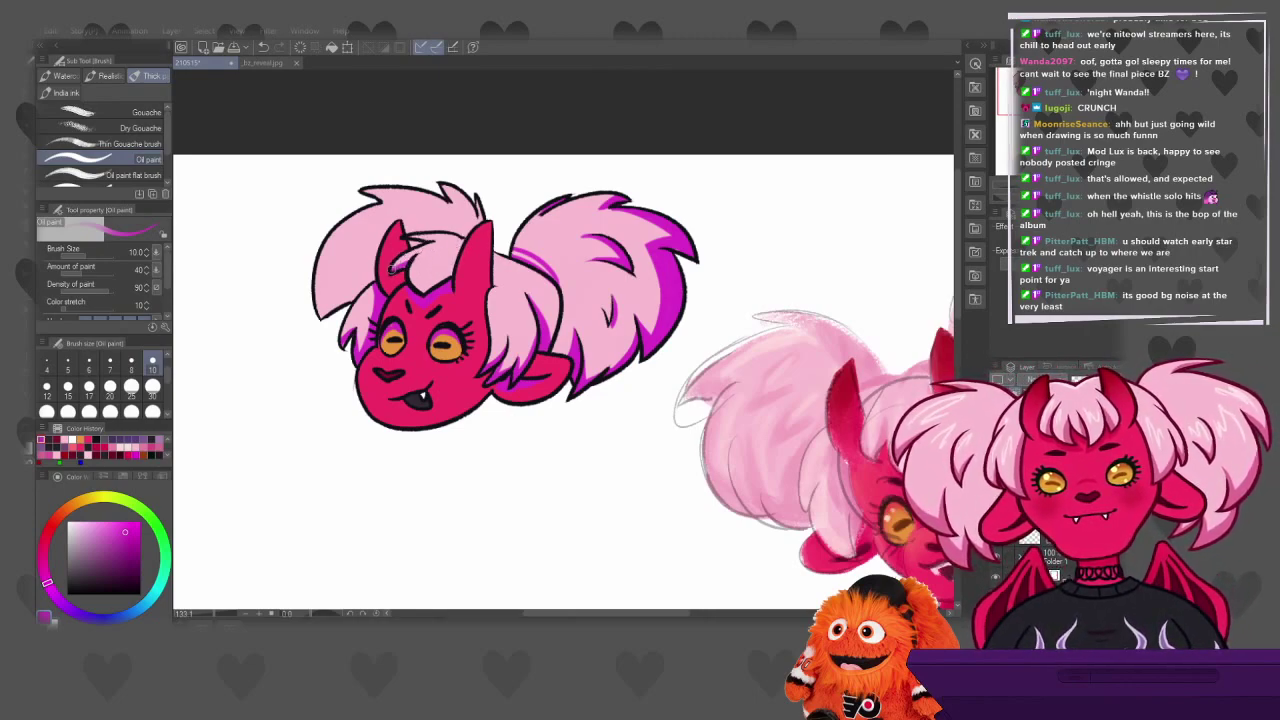
Add magenta shading to the fringe between the horns and undo the stray stroke beside the near horn
{"action": "left_click_drag", "start_coordinate": [447, 277], "coordinate": [469, 233]}
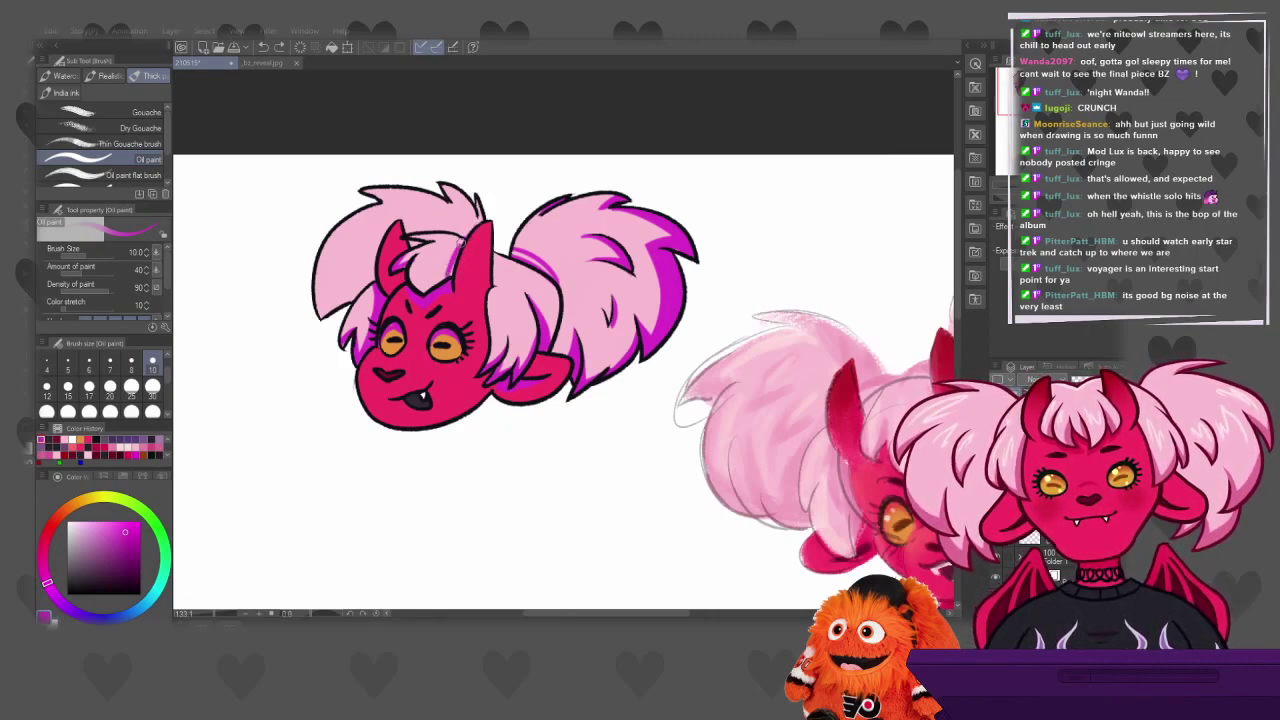
{"action": "mouse_move", "coordinate": [455, 256]}
{"action": "left_mouse_down"}
{"action": "mouse_move", "coordinate": [451, 273]}
{"action": "mouse_move", "coordinate": [495, 276]}
{"action": "left_mouse_up"}
{"action": "key", "text": "ctrl+z"}
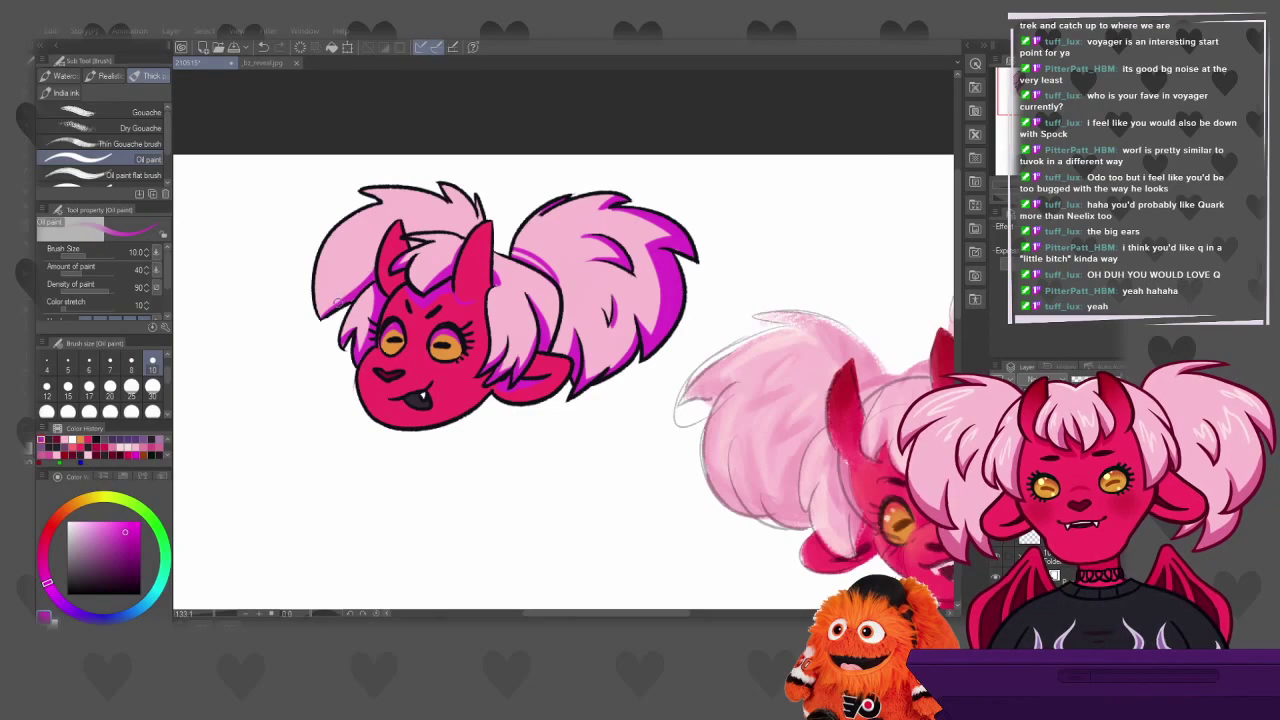
Paint magenta shadows along the far pigtail's lower edge and upper spikes, redoing the lower curve until it fits
{"action": "mouse_move", "coordinate": [316, 272]}
{"action": "left_mouse_down"}
{"action": "mouse_move", "coordinate": [322, 310]}
{"action": "mouse_move", "coordinate": [332, 307]}
{"action": "mouse_move", "coordinate": [318, 316]}
{"action": "mouse_move", "coordinate": [372, 274]}
{"action": "left_mouse_up"}
{"action": "key", "text": "ctrl+z"}
{"action": "key", "text": "ctrl+z"}
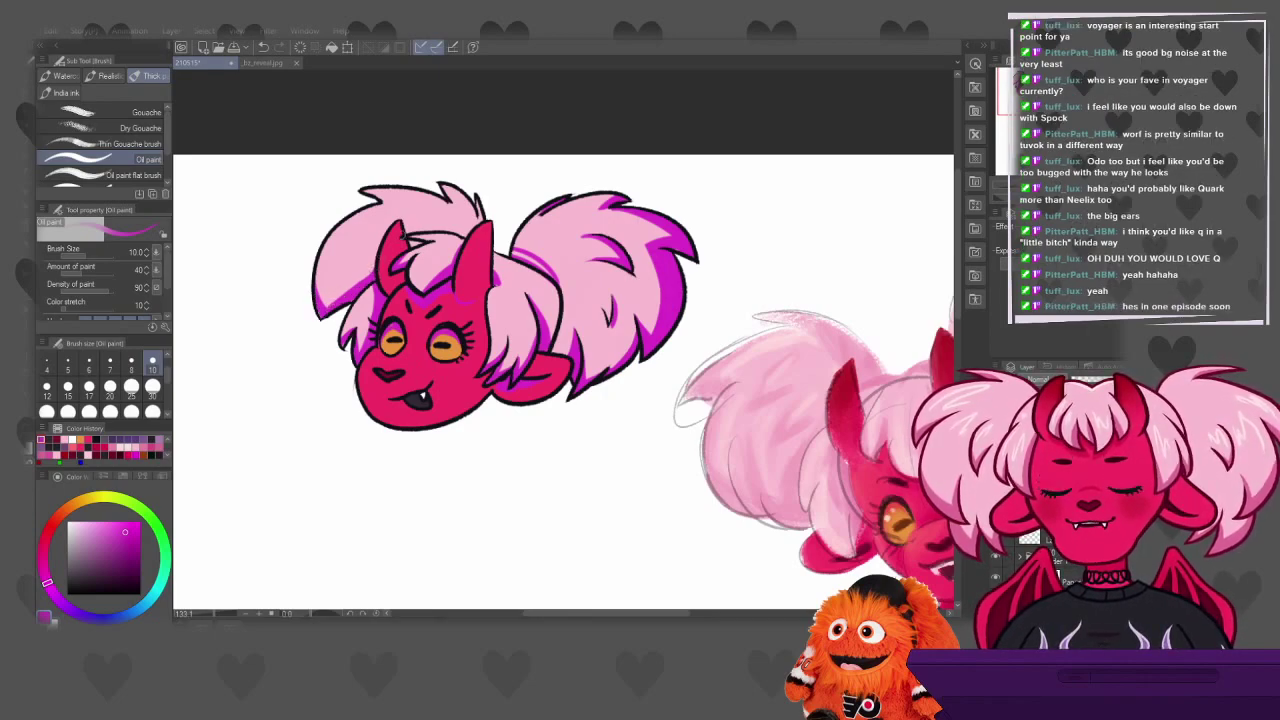
{"action": "left_click_drag", "start_coordinate": [322, 310], "coordinate": [374, 266]}
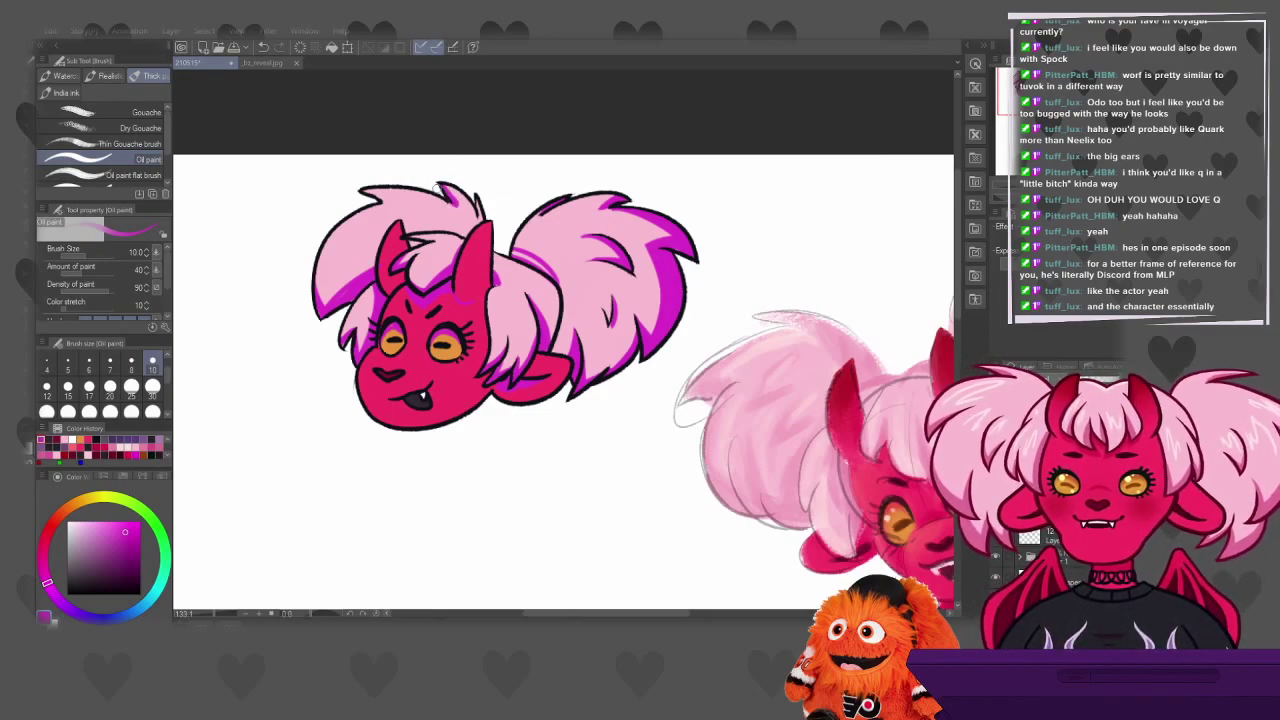
{"action": "mouse_move", "coordinate": [470, 209]}
{"action": "left_mouse_down"}
{"action": "mouse_move", "coordinate": [437, 182]}
{"action": "mouse_move", "coordinate": [479, 218]}
{"action": "left_mouse_up"}
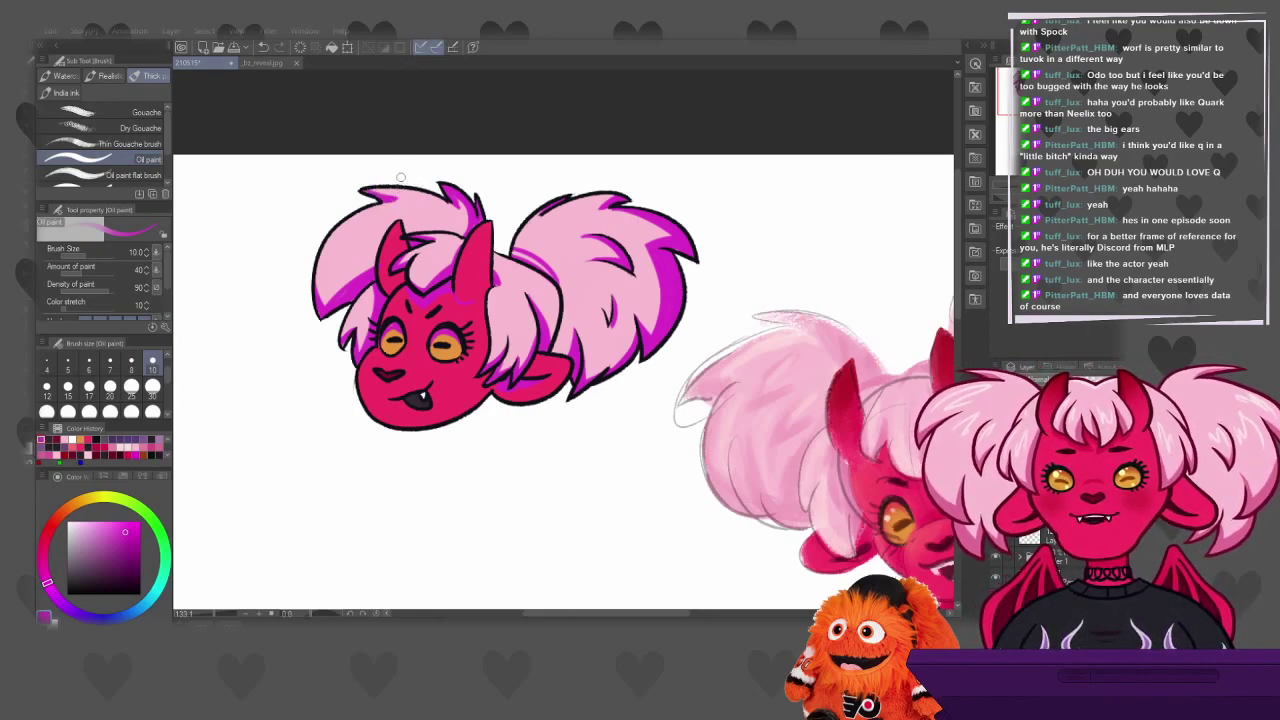
{"action": "left_click_drag", "start_coordinate": [376, 195], "coordinate": [419, 199]}
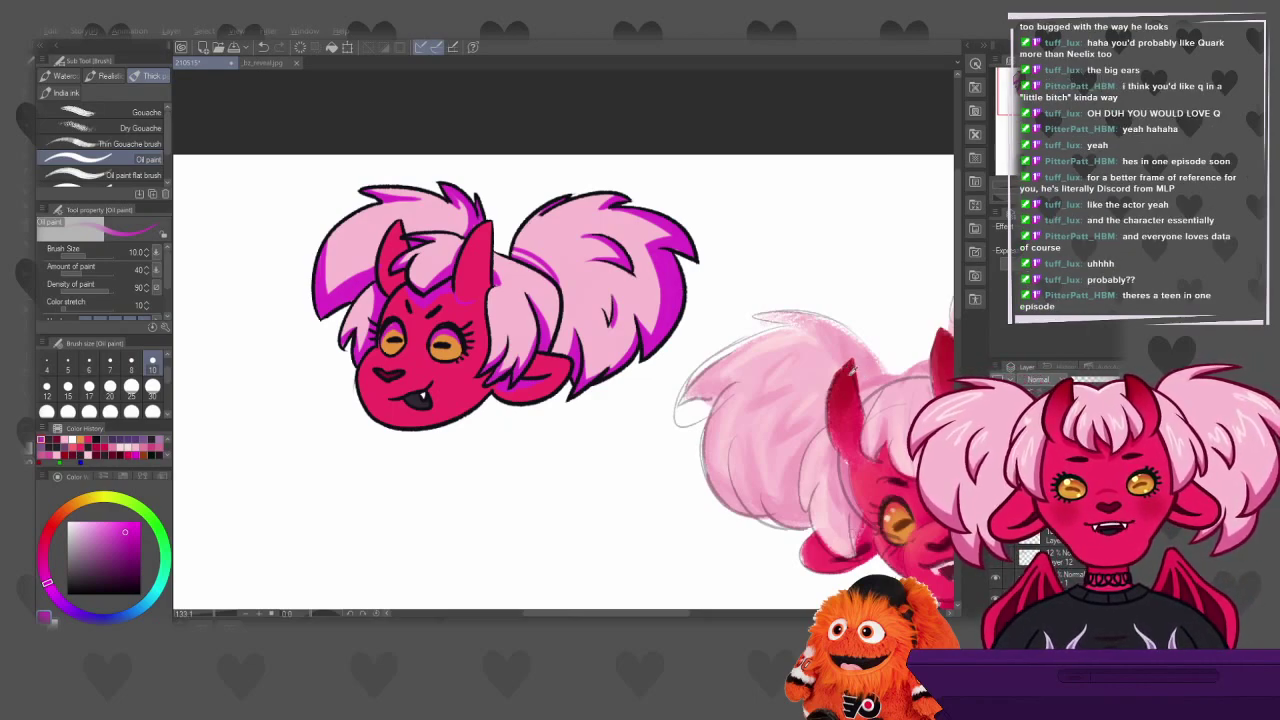
Sample dark red from the neighbouring painted head's horn, test Dry Gouache over the near horn and undo the test stroke
{"action": "left_click", "coordinate": [850, 368], "text": "alt"}
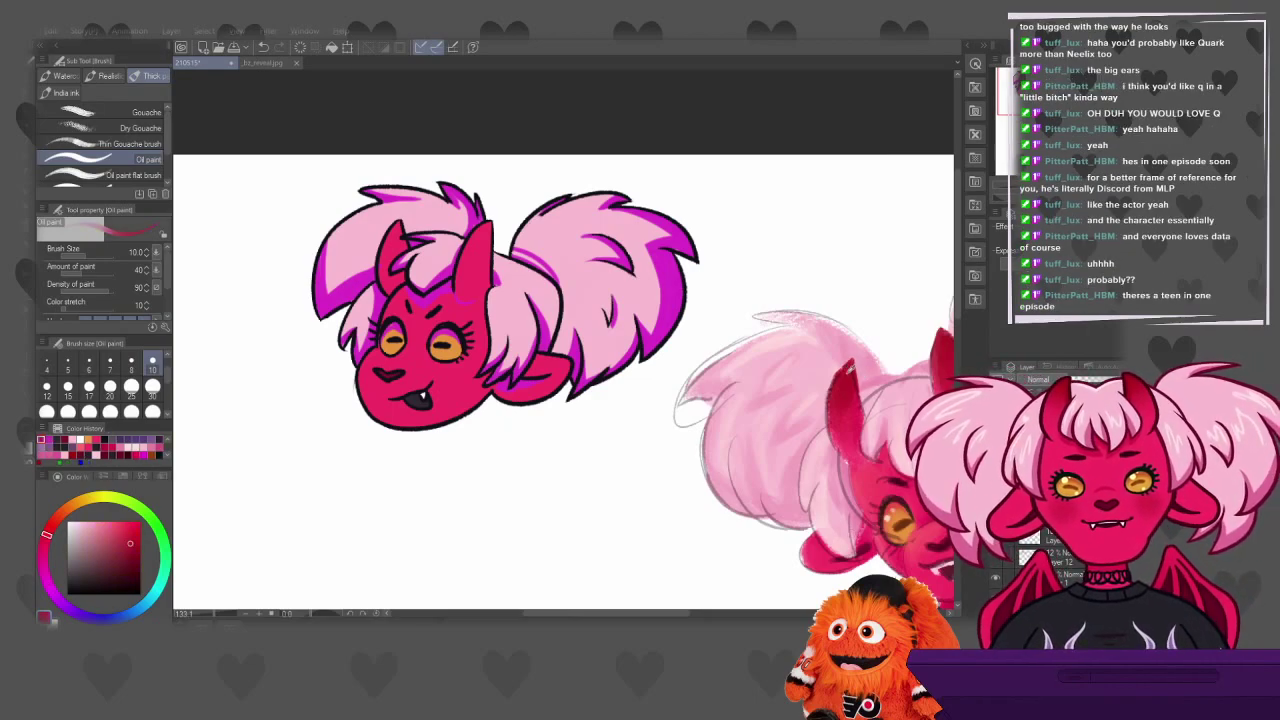
{"action": "left_click", "coordinate": [134, 130]}
{"action": "mouse_move", "coordinate": [495, 200]}
{"action": "left_mouse_down"}
{"action": "mouse_move", "coordinate": [455, 245]}
{"action": "mouse_move", "coordinate": [491, 243]}
{"action": "mouse_move", "coordinate": [474, 223]}
{"action": "mouse_move", "coordinate": [490, 228]}
{"action": "left_mouse_up"}
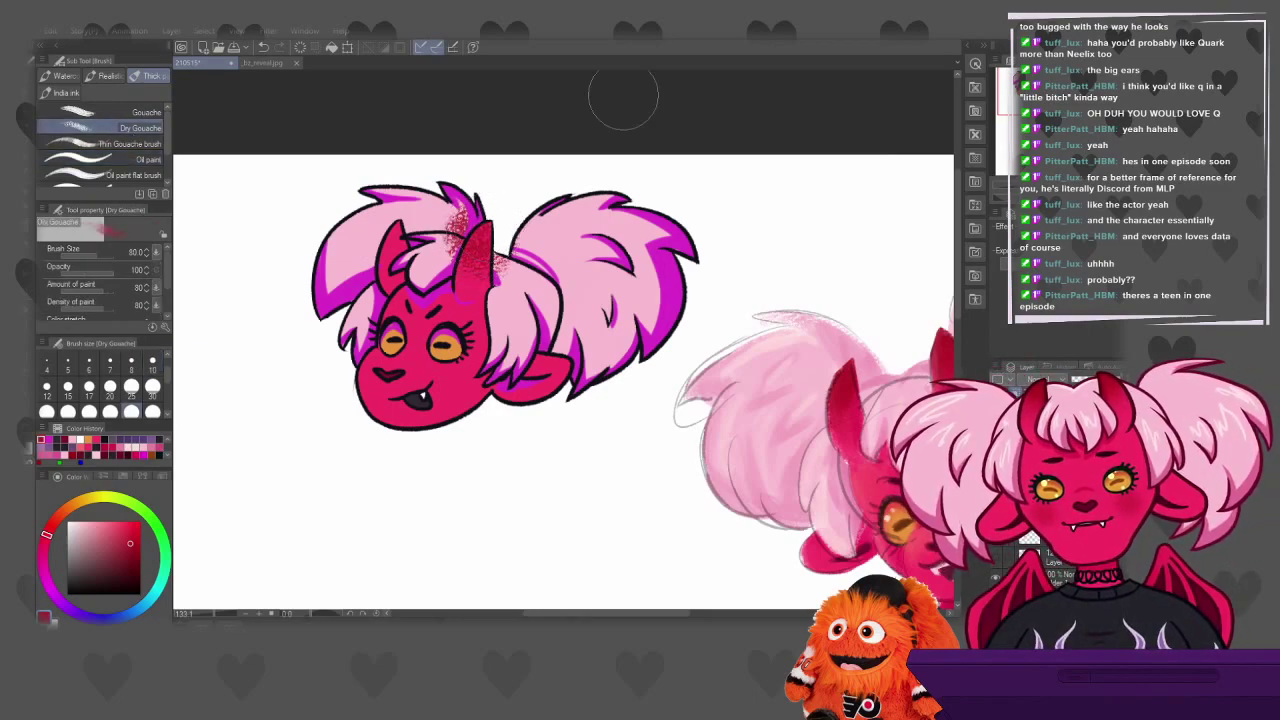
{"action": "key", "text": "ctrl+z"}
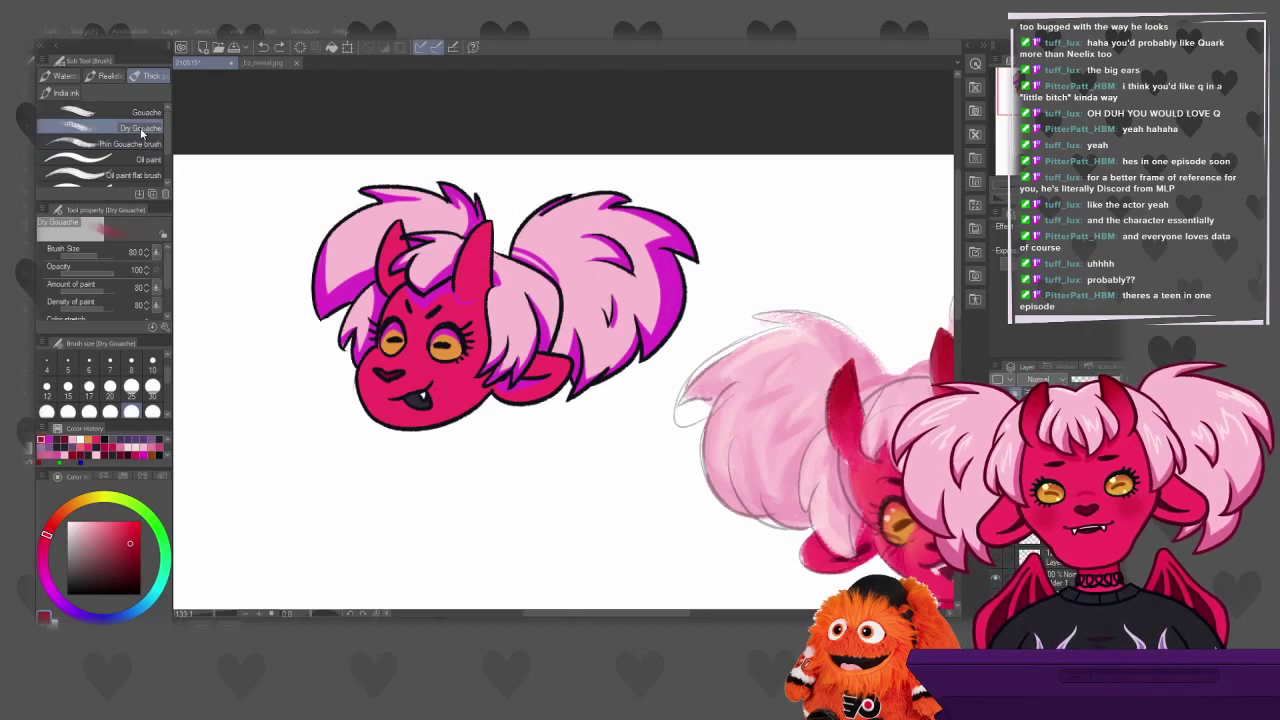
Shade both horns in dark red with the Gouache brush at size 17, undoing the first stroke
{"action": "left_click", "coordinate": [134, 112]}
{"action": "mouse_move", "coordinate": [472, 236]}
{"action": "left_mouse_down"}
{"action": "mouse_move", "coordinate": [478, 250]}
{"action": "mouse_move", "coordinate": [490, 222]}
{"action": "mouse_move", "coordinate": [465, 249]}
{"action": "mouse_move", "coordinate": [478, 232]}
{"action": "mouse_move", "coordinate": [480, 268]}
{"action": "mouse_move", "coordinate": [485, 247]}
{"action": "left_mouse_up"}
{"action": "key", "text": "ctrl+z"}
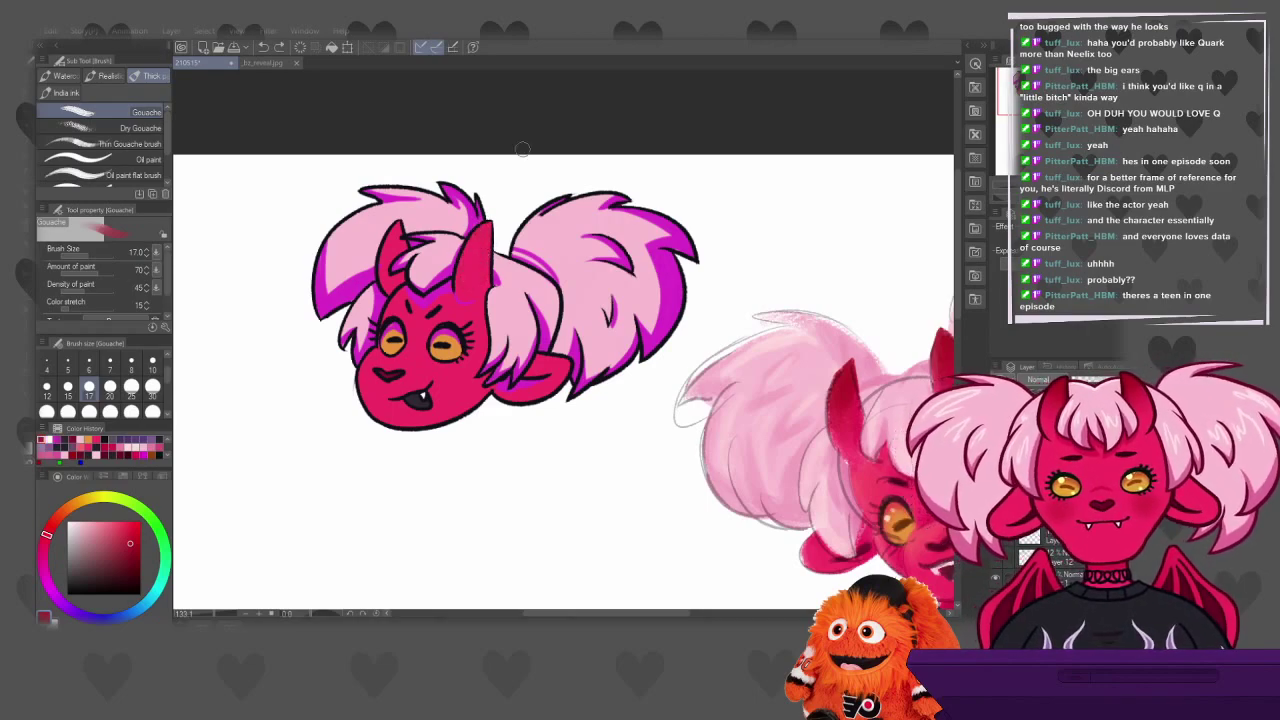
{"action": "mouse_move", "coordinate": [474, 246]}
{"action": "left_mouse_down"}
{"action": "mouse_move", "coordinate": [474, 266]}
{"action": "mouse_move", "coordinate": [490, 230]}
{"action": "mouse_move", "coordinate": [464, 257]}
{"action": "mouse_move", "coordinate": [490, 224]}
{"action": "left_mouse_up"}
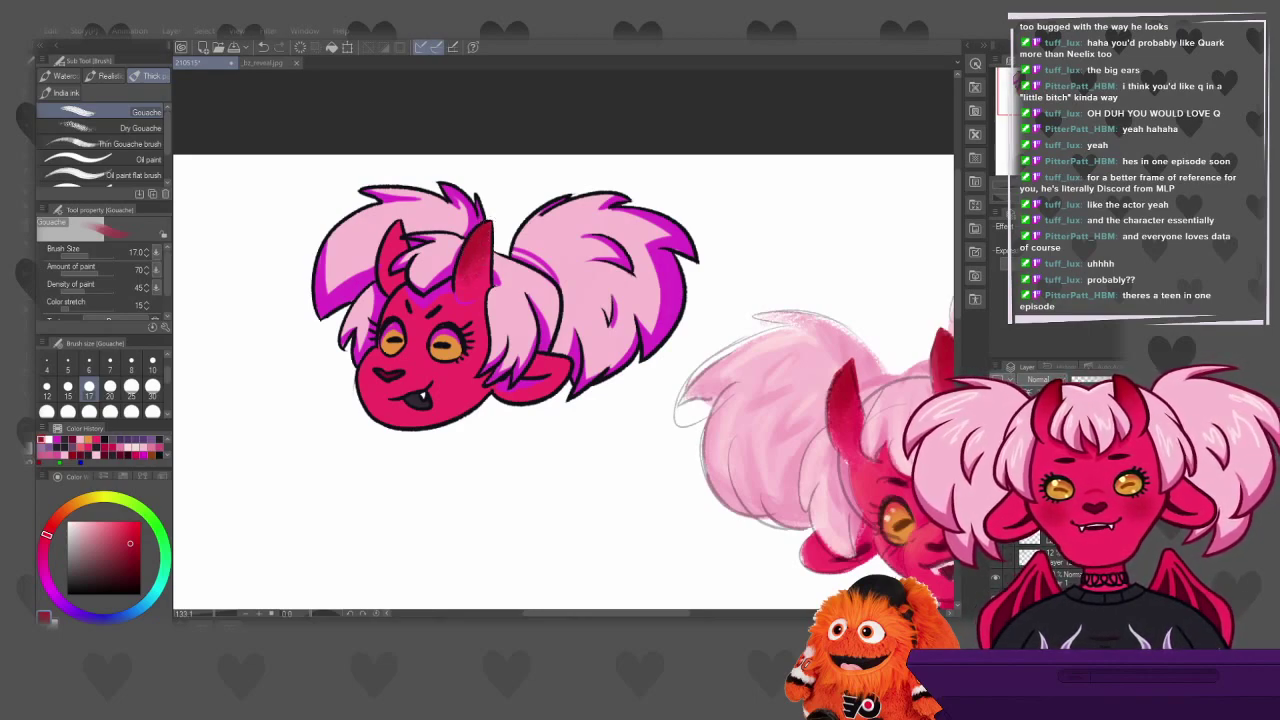
{"action": "left_click_drag", "start_coordinate": [398, 234], "coordinate": [382, 268]}
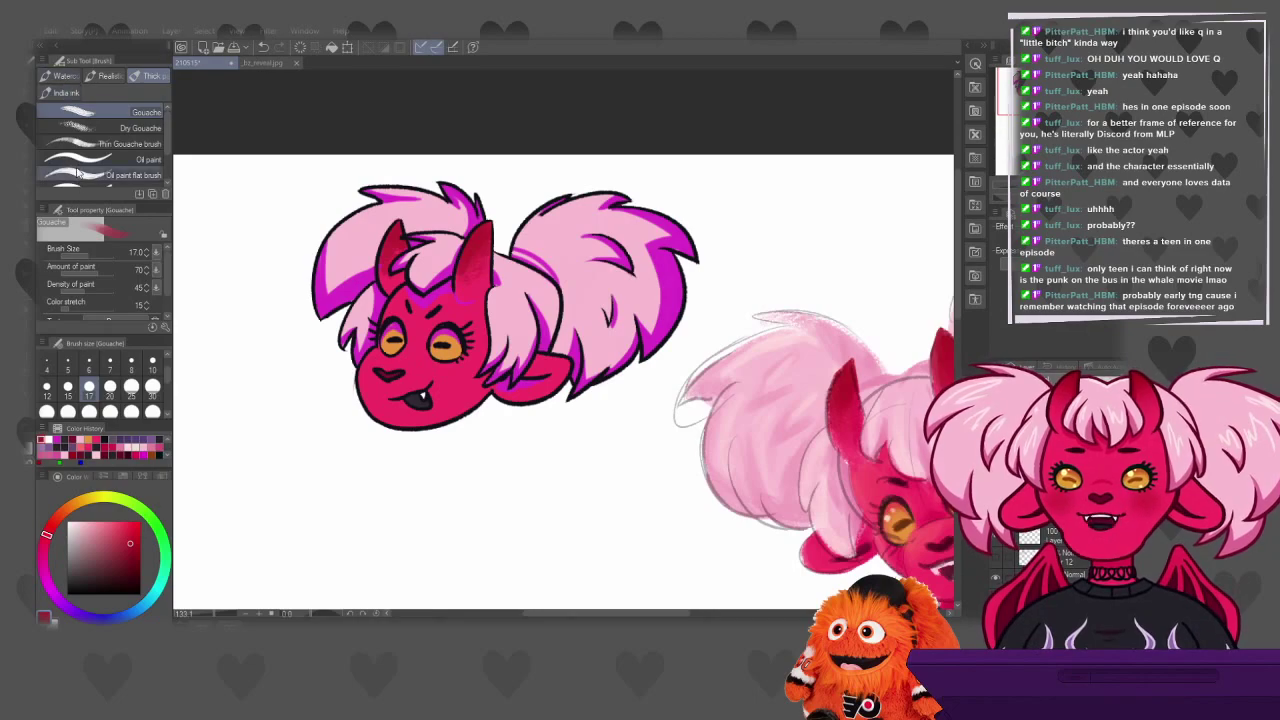
Smooth the dark red horn shading with the Gouache blender at size 50 and soften the magenta shadow layer
{"action": "scroll", "coordinate": [77, 157], "scroll_direction": "down", "scroll_amount": 3}
{"action": "left_click", "coordinate": [95, 179]}
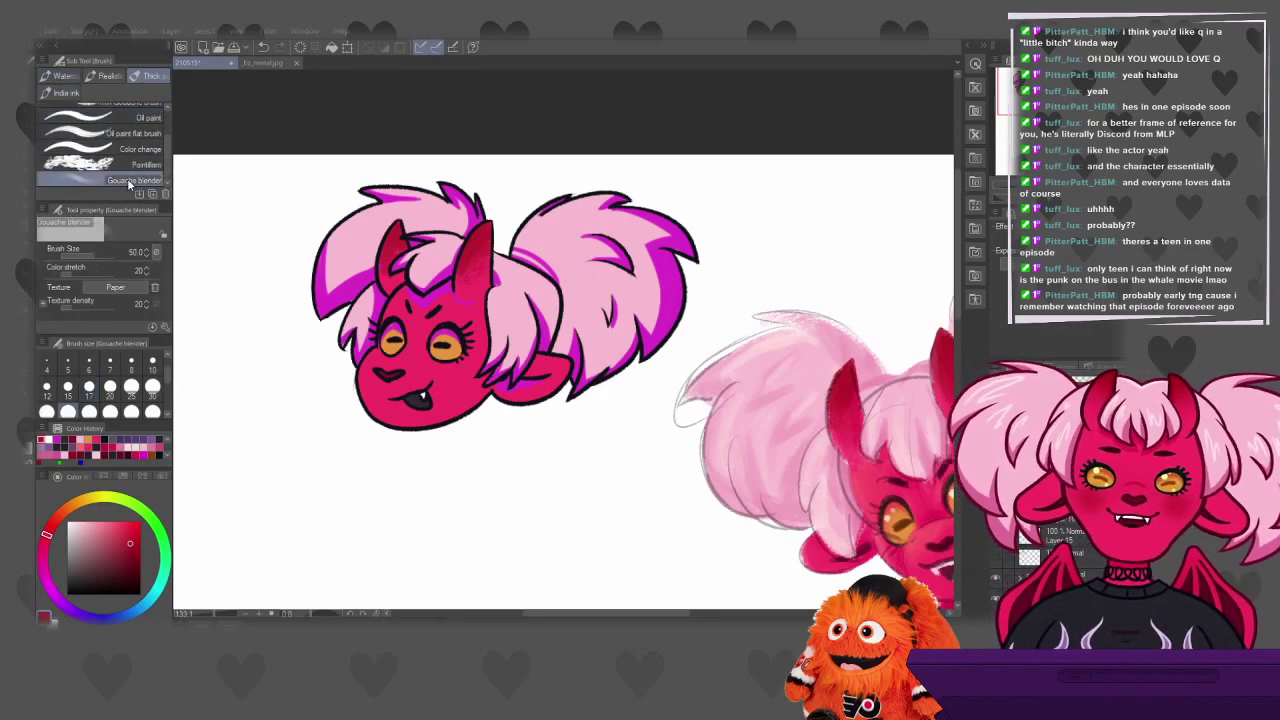
{"action": "mouse_move", "coordinate": [470, 268]}
{"action": "left_mouse_down"}
{"action": "mouse_move", "coordinate": [475, 295]}
{"action": "mouse_move", "coordinate": [488, 290]}
{"action": "mouse_move", "coordinate": [400, 235]}
{"action": "mouse_move", "coordinate": [391, 262]}
{"action": "mouse_move", "coordinate": [408, 228]}
{"action": "left_mouse_up"}
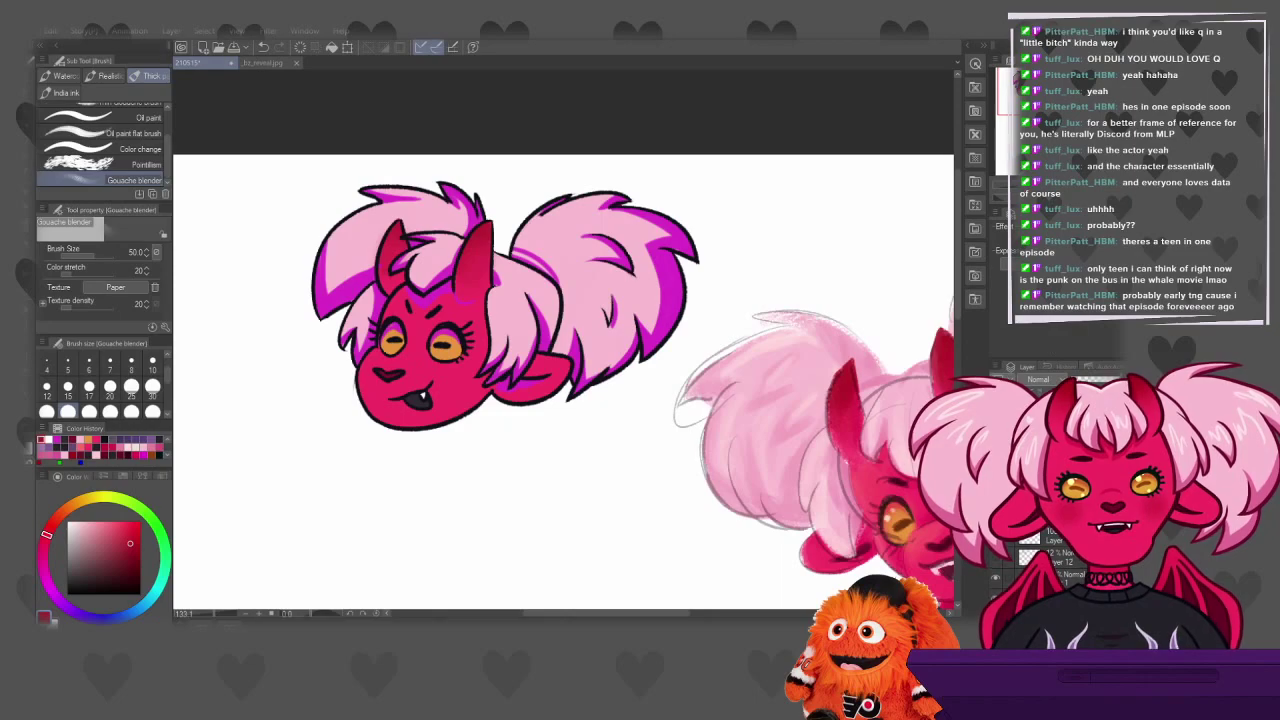
{"action": "left_click", "coordinate": [1040, 411]}
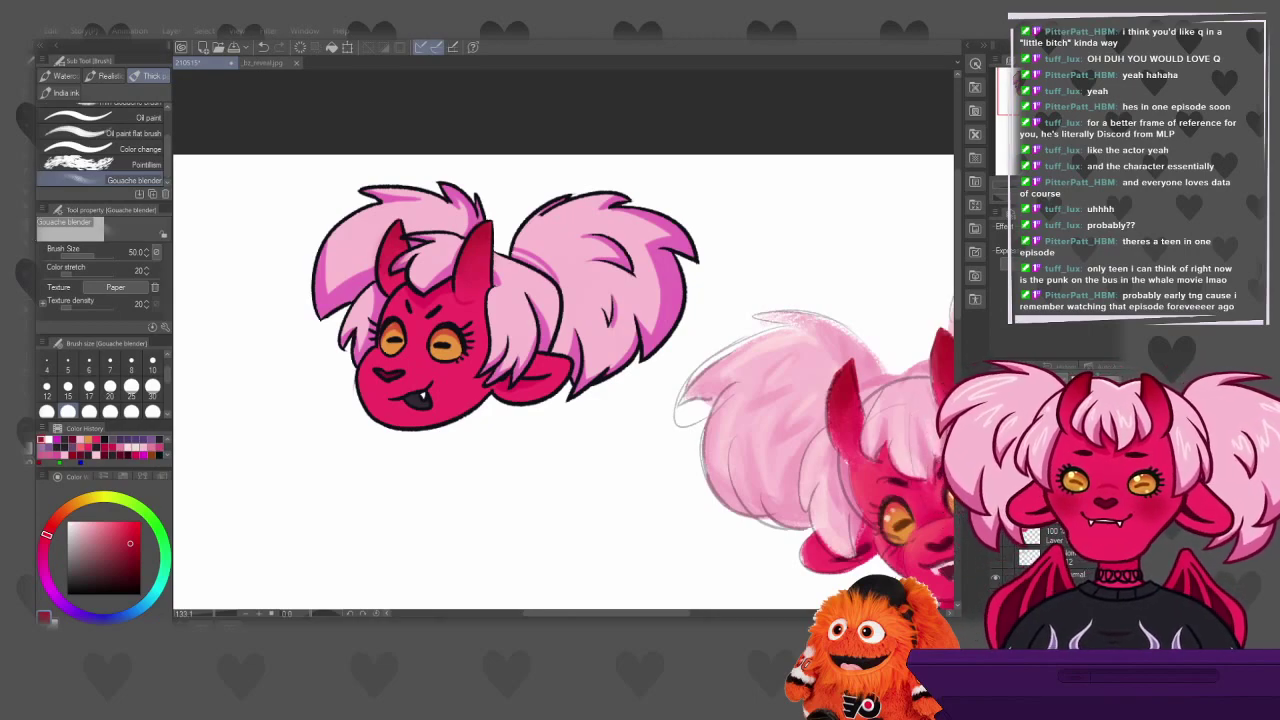
Touch up the linework, hair and fringe shadow with the Textured pen at size 8, using near-black, light pink and magenta
{"action": "key", "text": "e"}
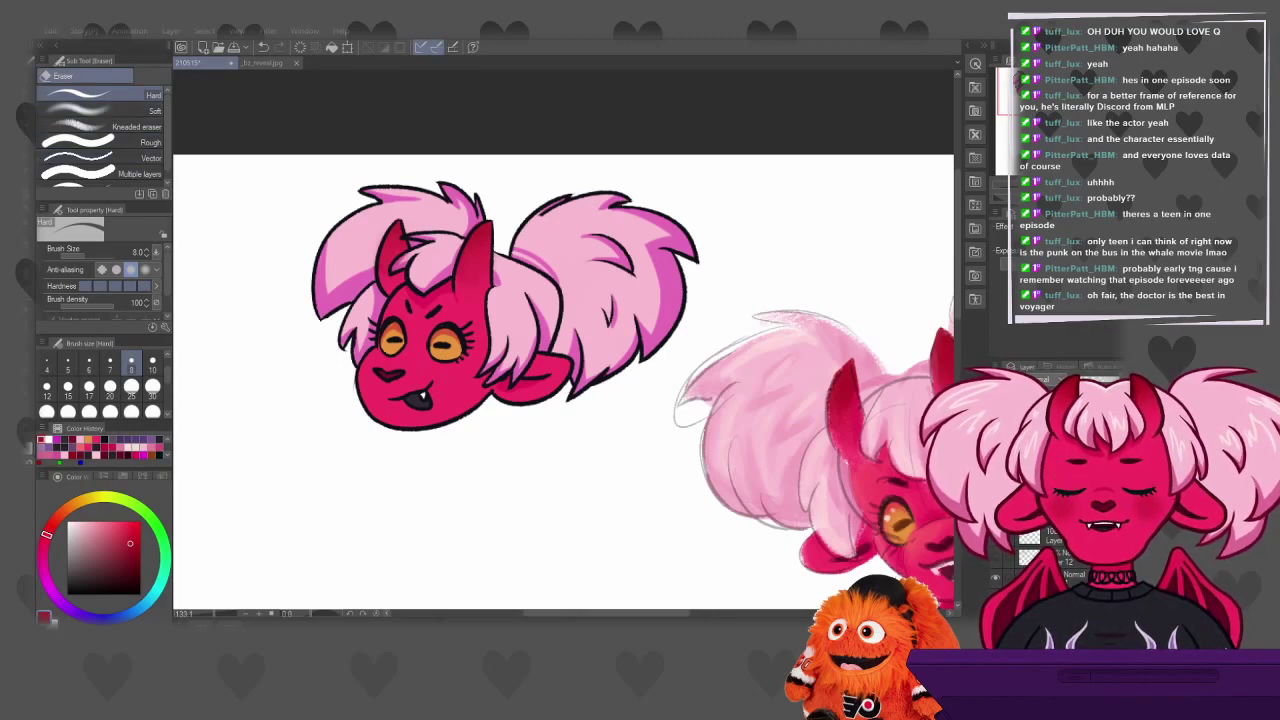
{"action": "key", "text": "p"}
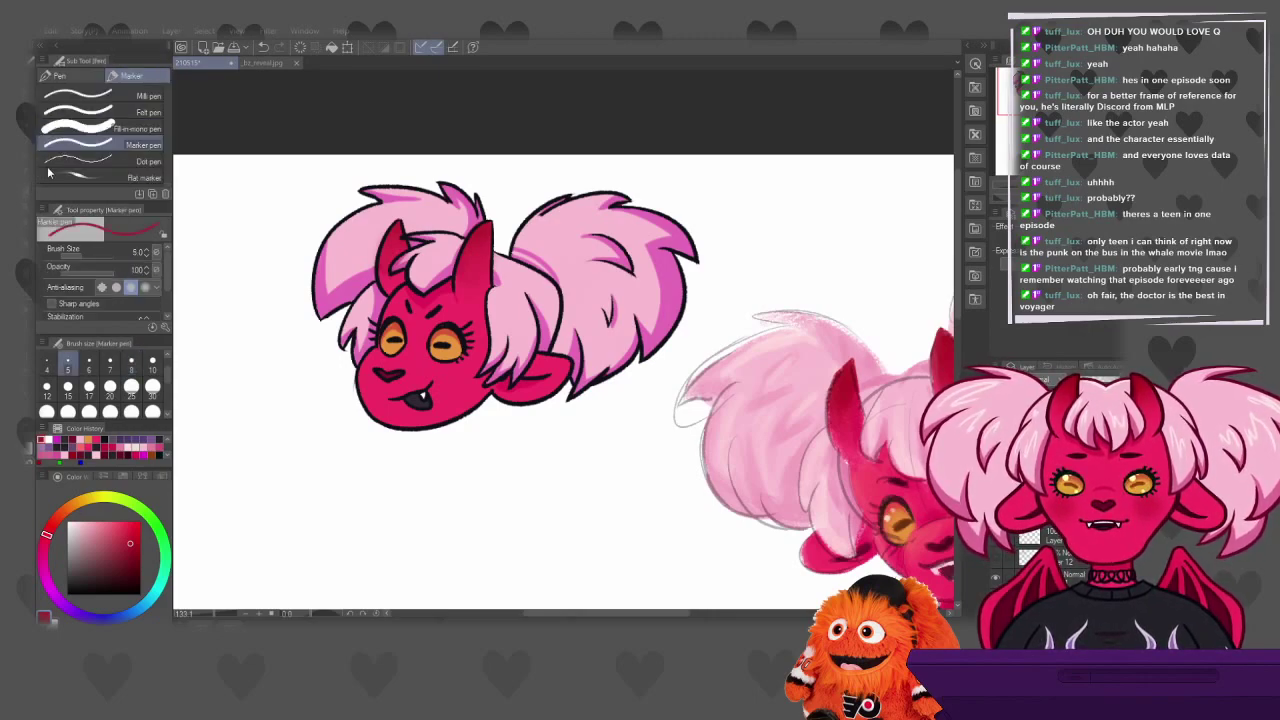
{"action": "left_click", "coordinate": [73, 79]}
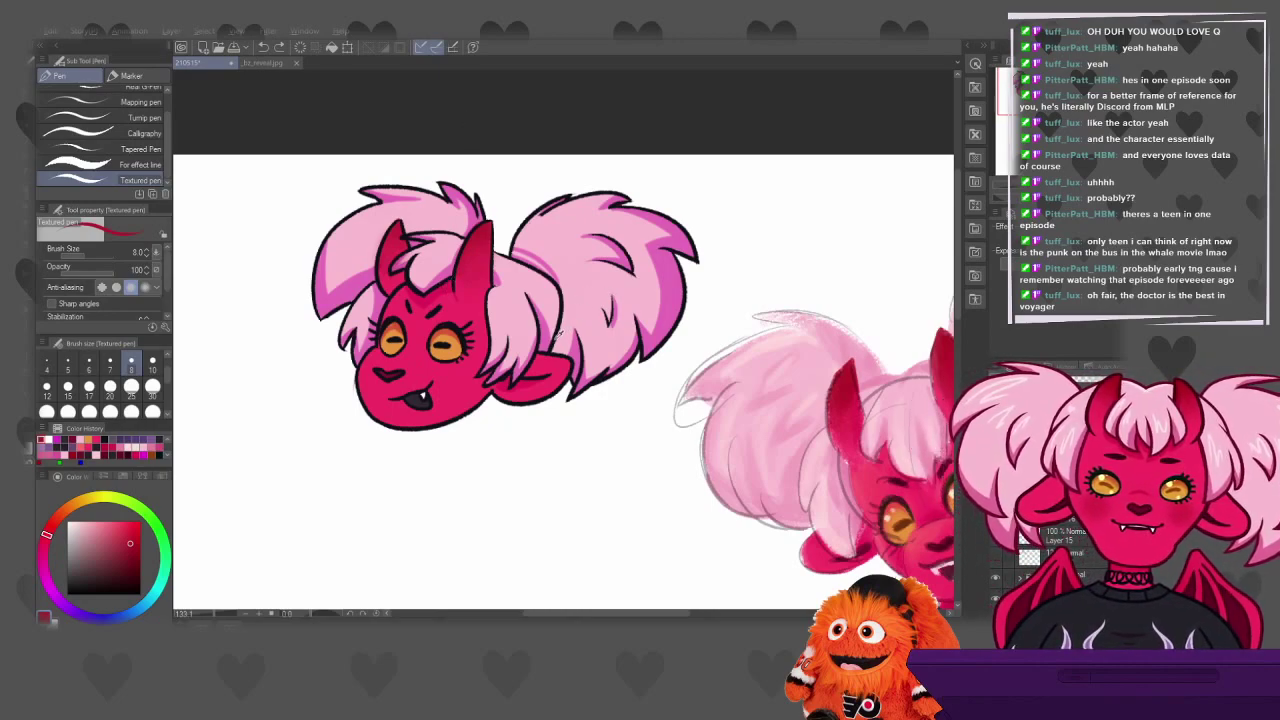
{"action": "left_click", "coordinate": [556, 336], "text": "alt"}
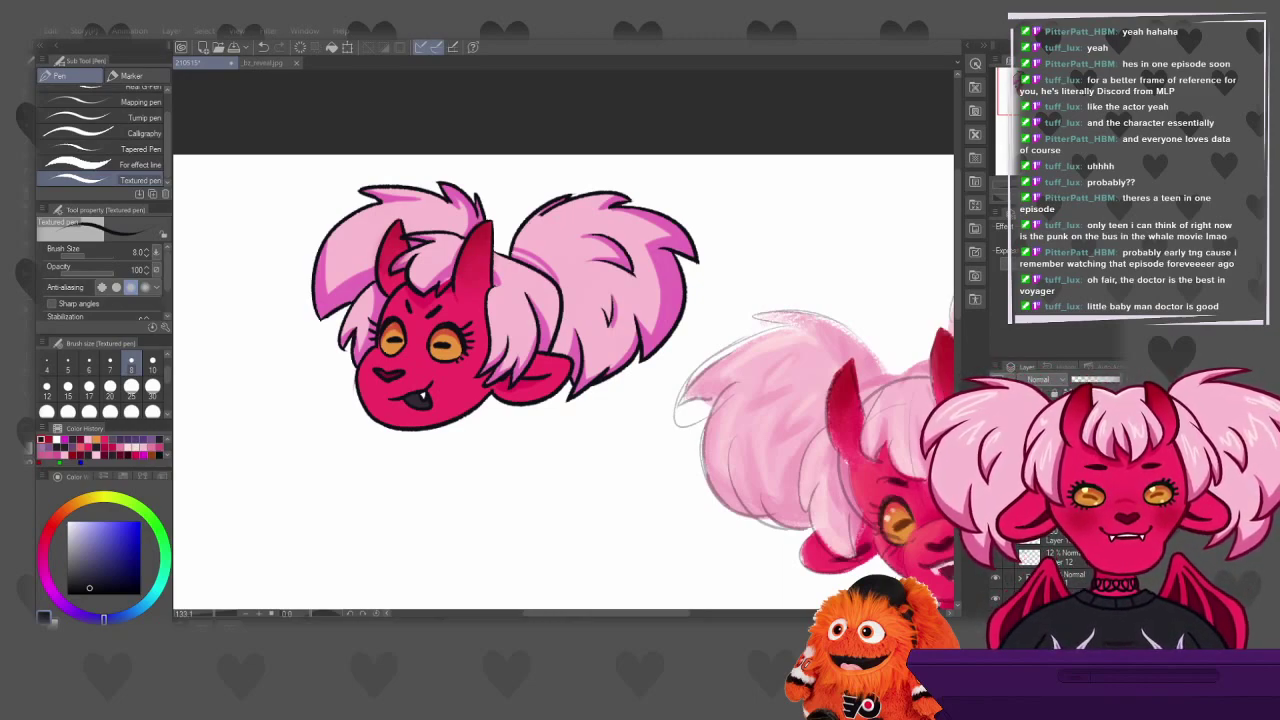
{"action": "left_click", "coordinate": [510, 317], "text": "alt"}
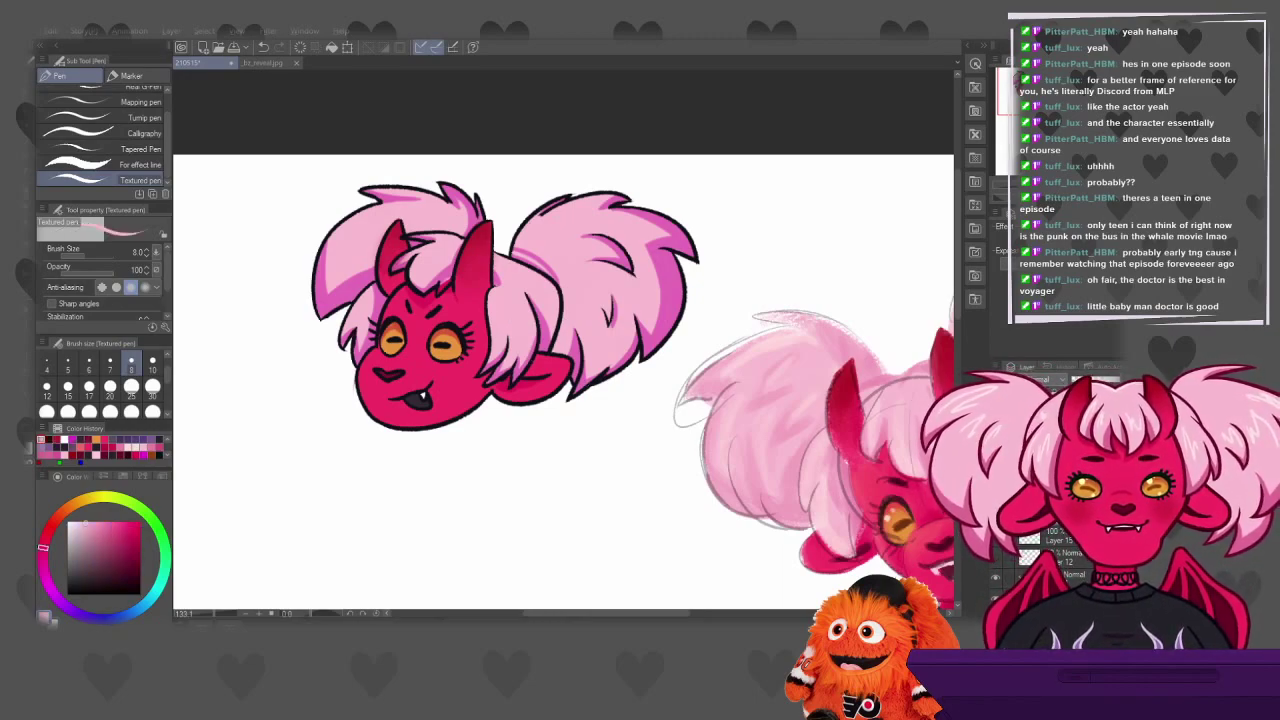
{"action": "key", "text": "ctrl+z"}
{"action": "key", "text": "ctrl+y"}
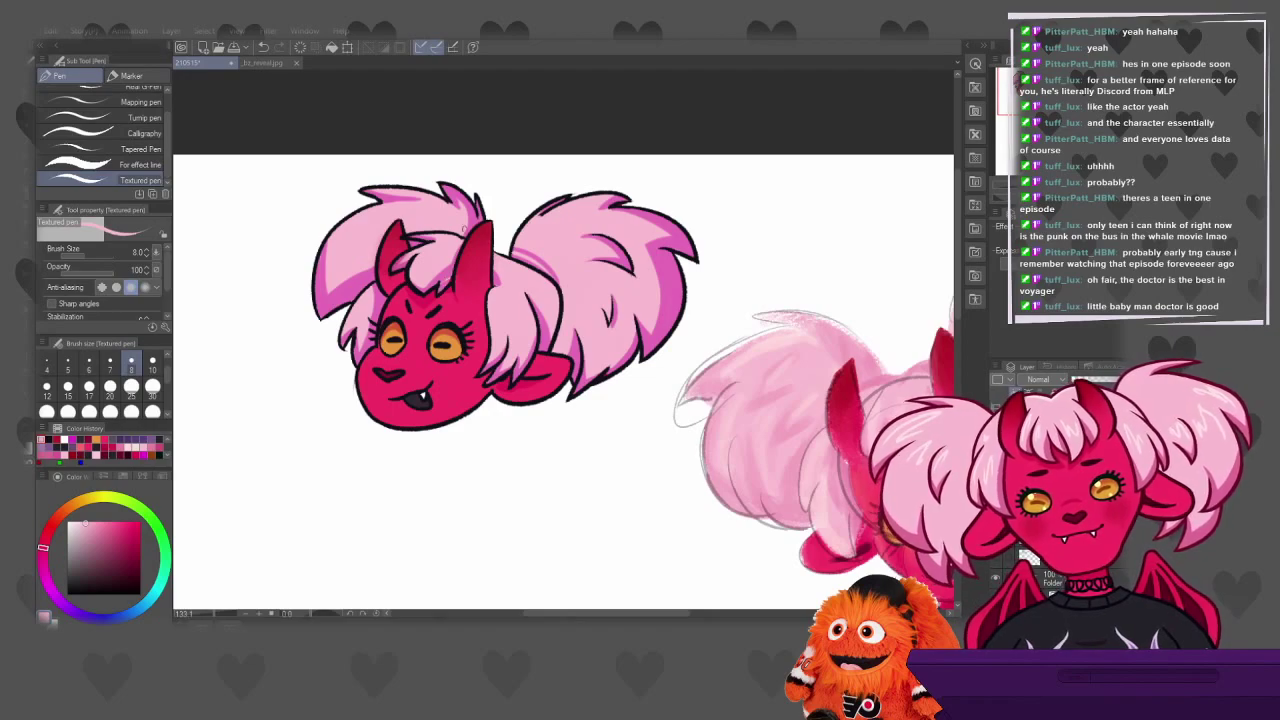
{"action": "left_click", "coordinate": [72, 439]}
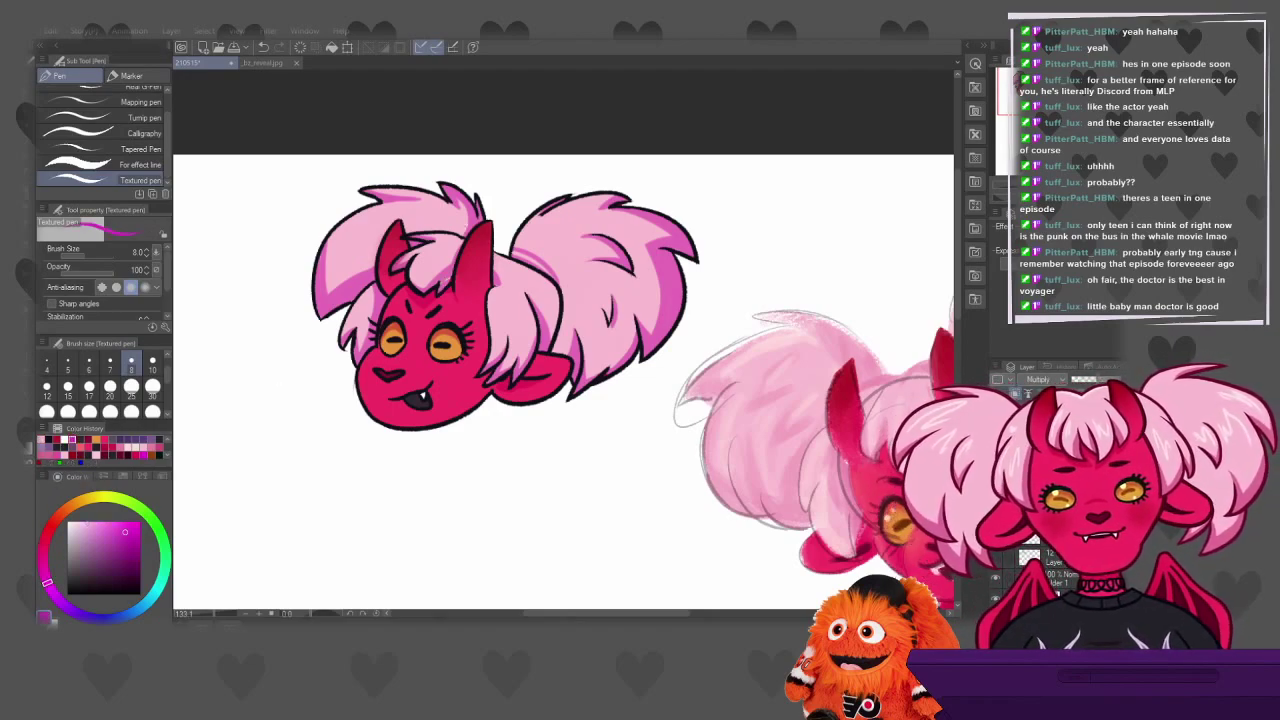
{"action": "left_click_drag", "start_coordinate": [436, 295], "coordinate": [441, 300]}
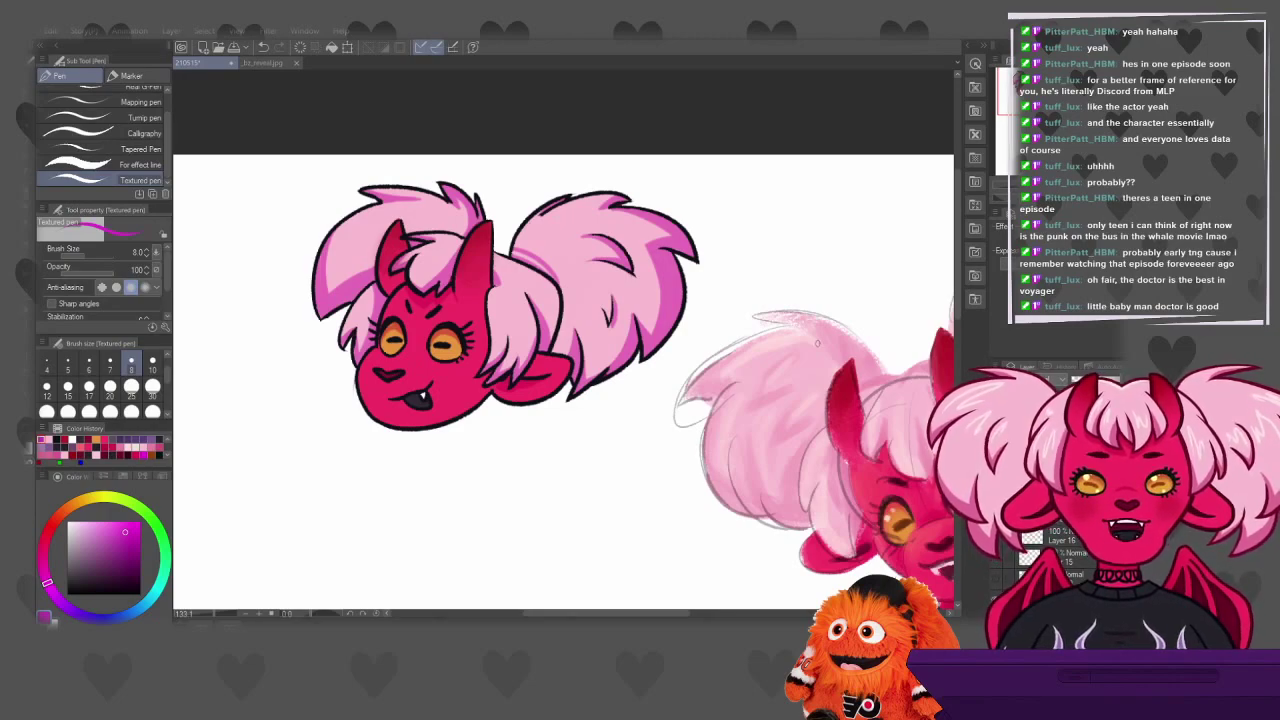
Set the drawing colour to light green and switch to the Marker pen at size 5
{"action": "left_click", "coordinate": [166, 537]}
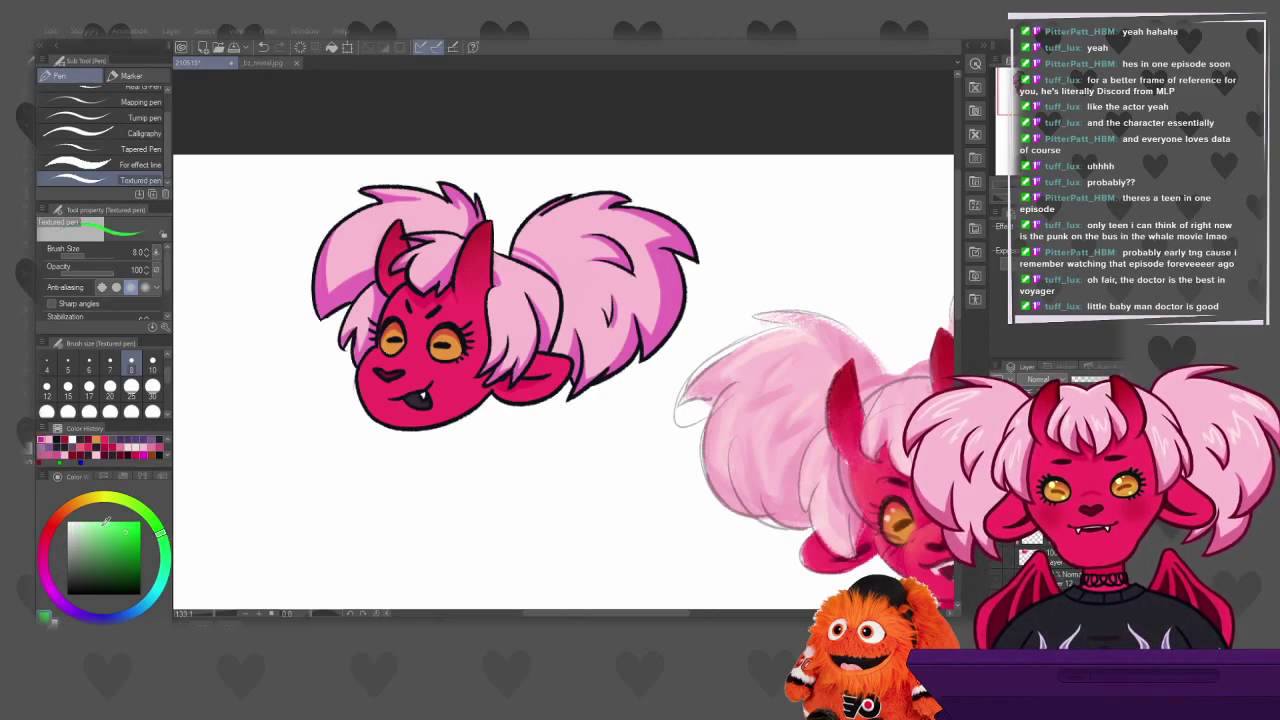
{"action": "left_click", "coordinate": [110, 522]}
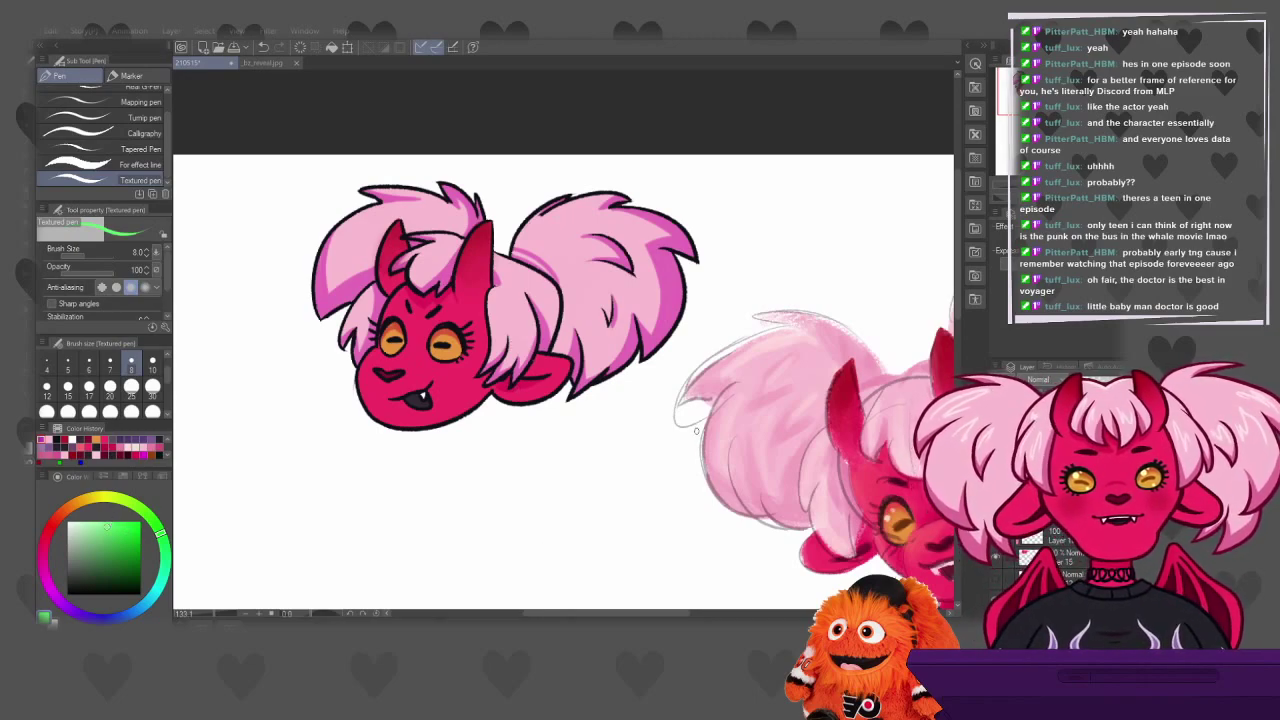
{"action": "left_click", "coordinate": [125, 73]}
Try light green marker strokes on the side hair beside the near horn and undo them
{"action": "left_click_drag", "start_coordinate": [497, 336], "coordinate": [500, 300]}
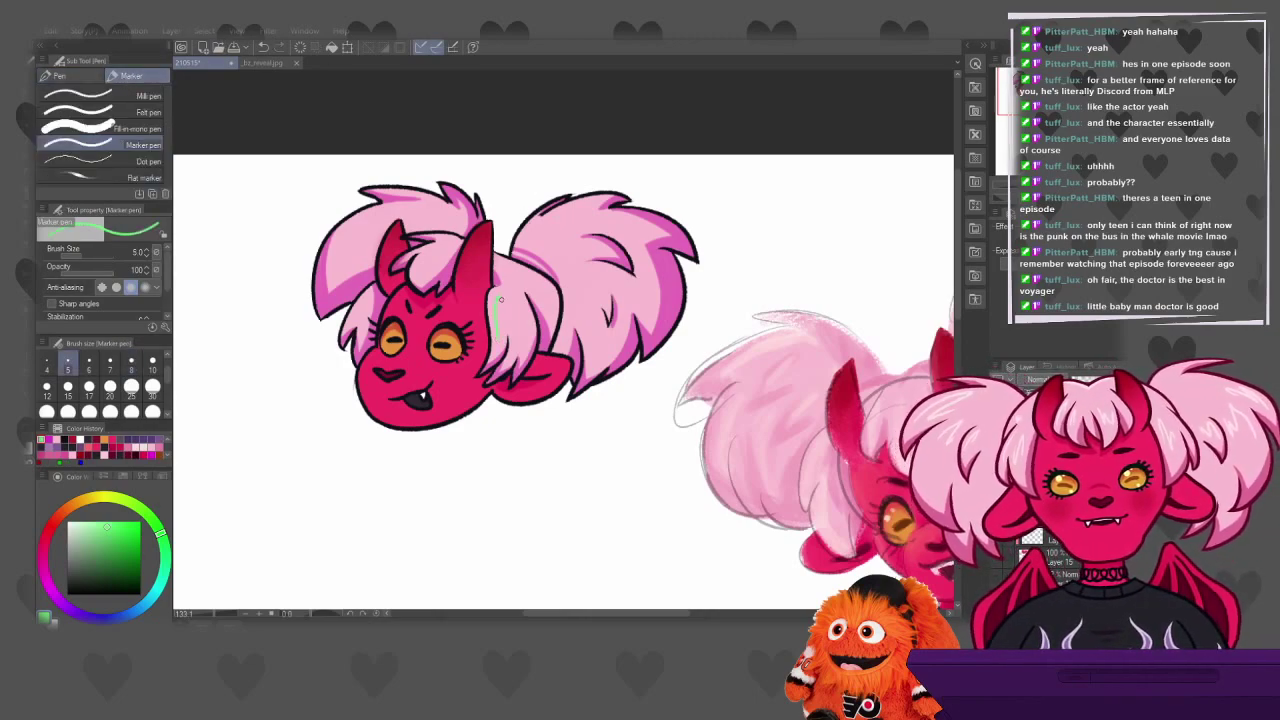
{"action": "key", "text": "ctrl+z"}
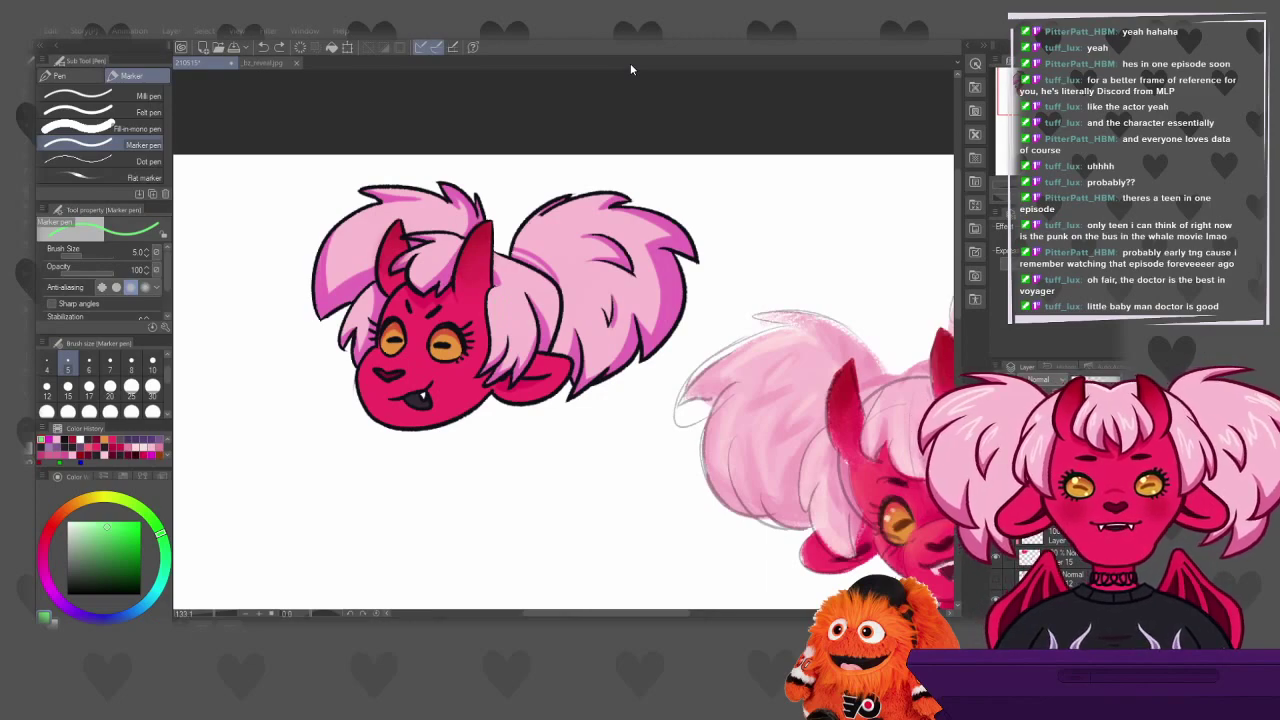
{"action": "left_click_drag", "start_coordinate": [501, 324], "coordinate": [499, 345]}
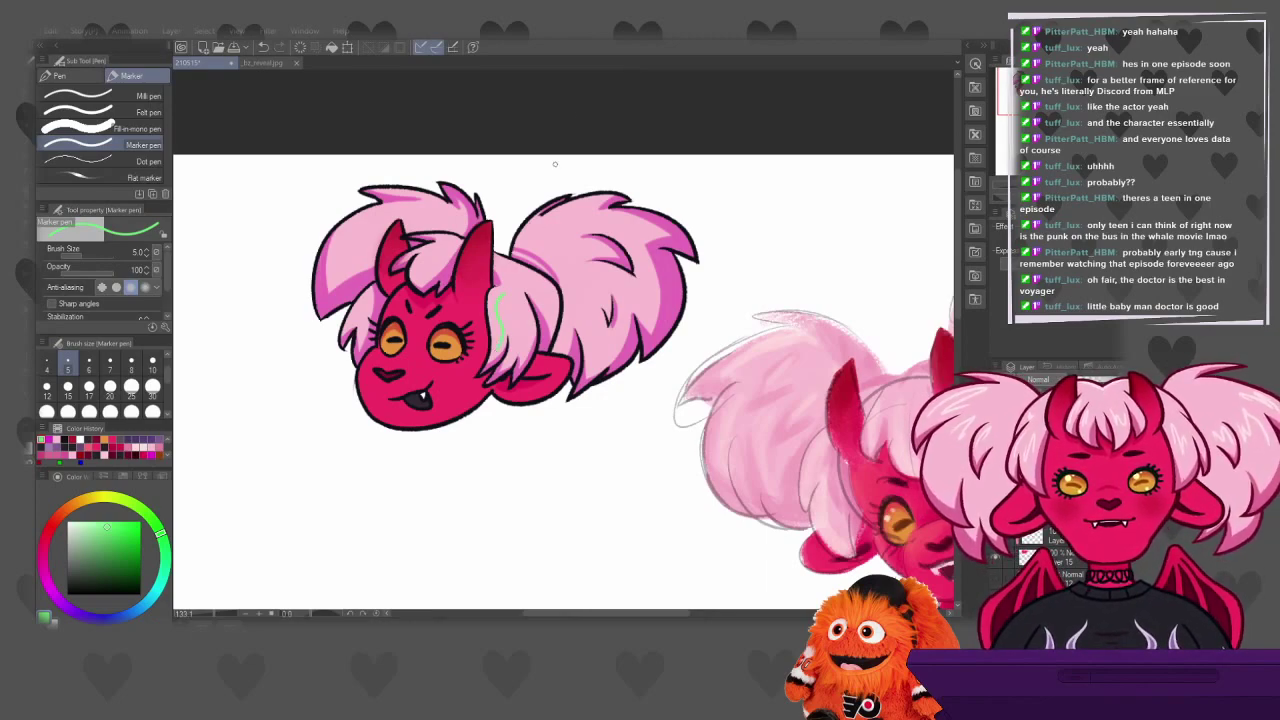
{"action": "key", "text": "ctrl+z"}
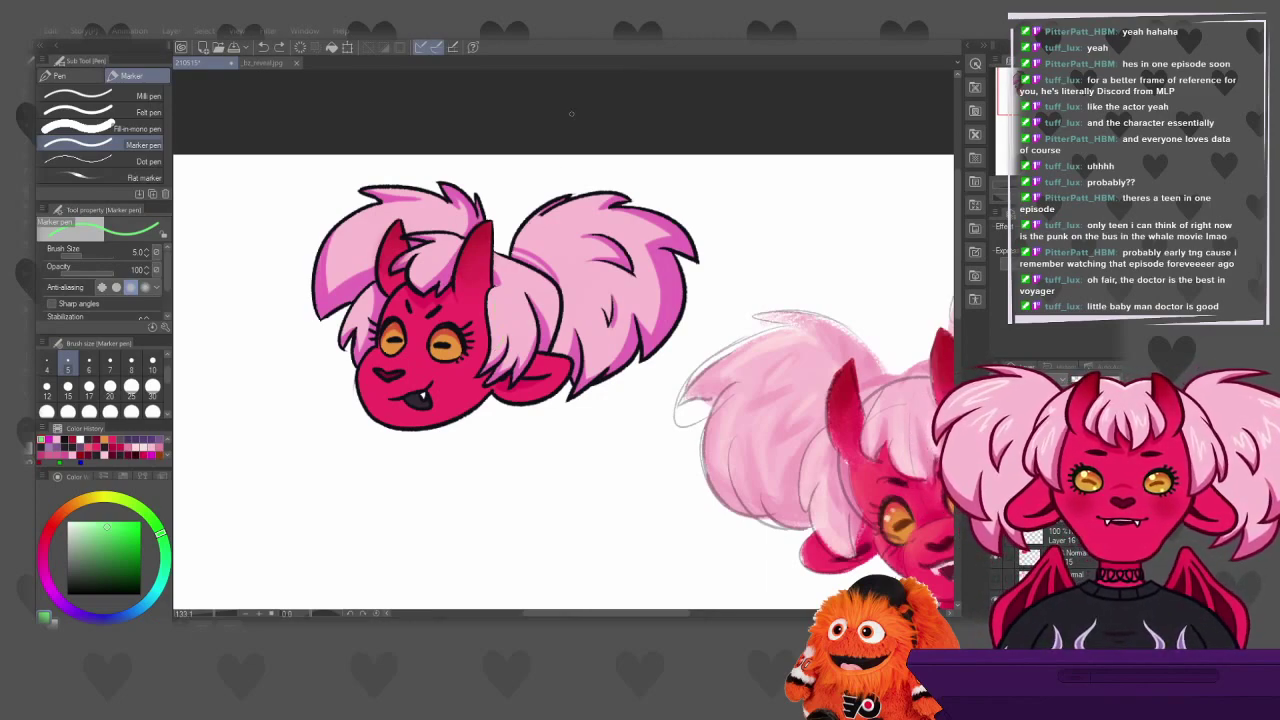
{"action": "key", "text": "ctrl+z"}
Draw light green zigzag marks on the side hair and down the inner part of the near pigtail
{"action": "left_click_drag", "start_coordinate": [512, 318], "coordinate": [514, 342]}
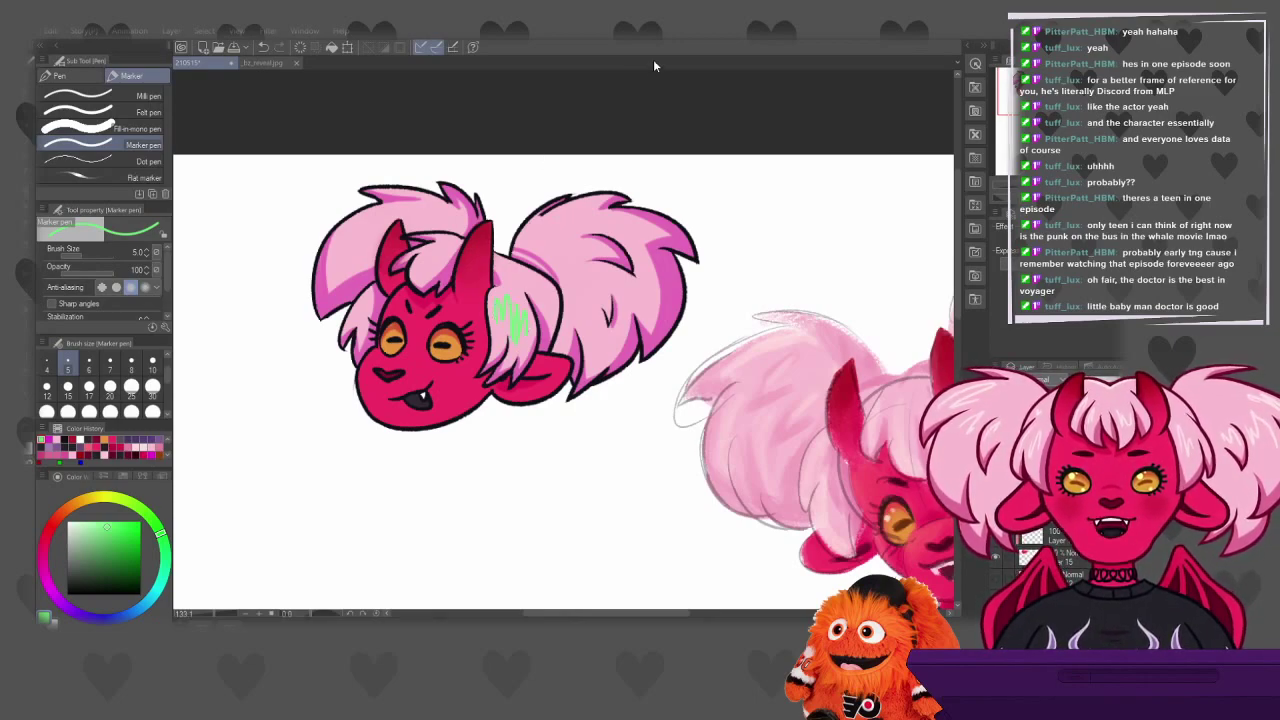
{"action": "left_click_drag", "start_coordinate": [584, 310], "coordinate": [592, 295]}
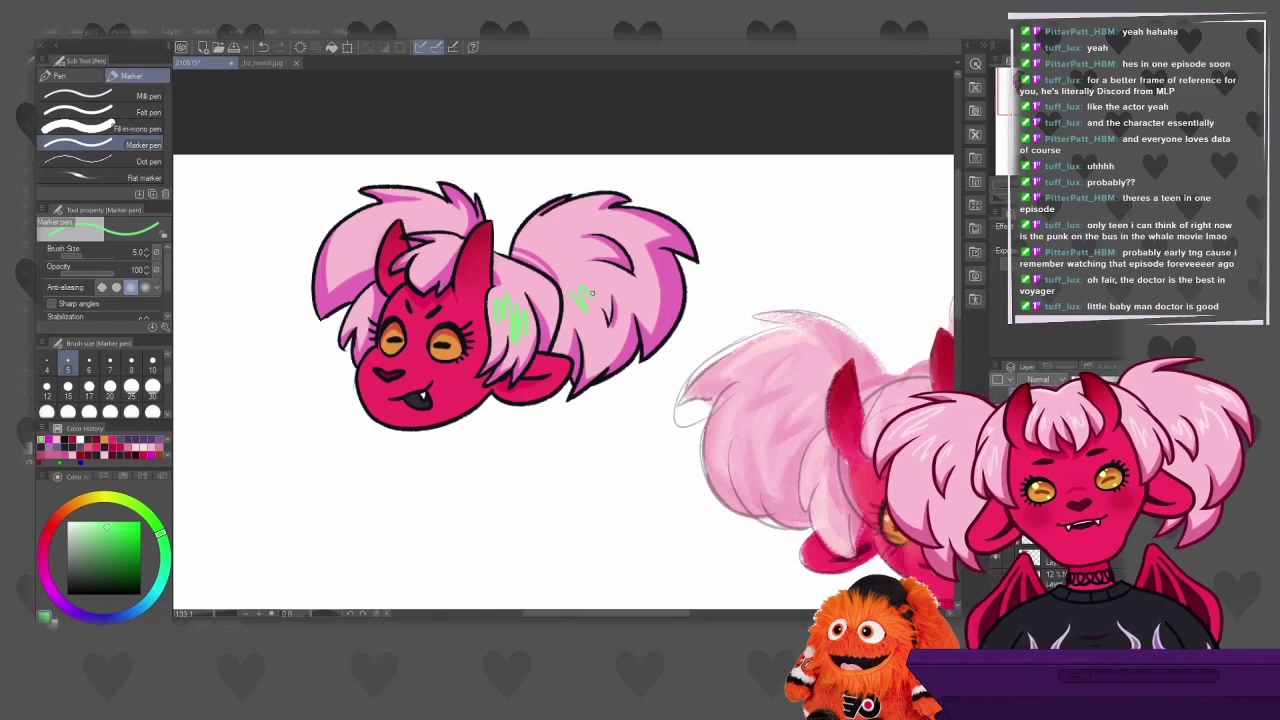
{"action": "mouse_move", "coordinate": [576, 252]}
{"action": "left_mouse_down"}
{"action": "mouse_move", "coordinate": [598, 246]}
{"action": "mouse_move", "coordinate": [594, 202]}
{"action": "left_mouse_up"}
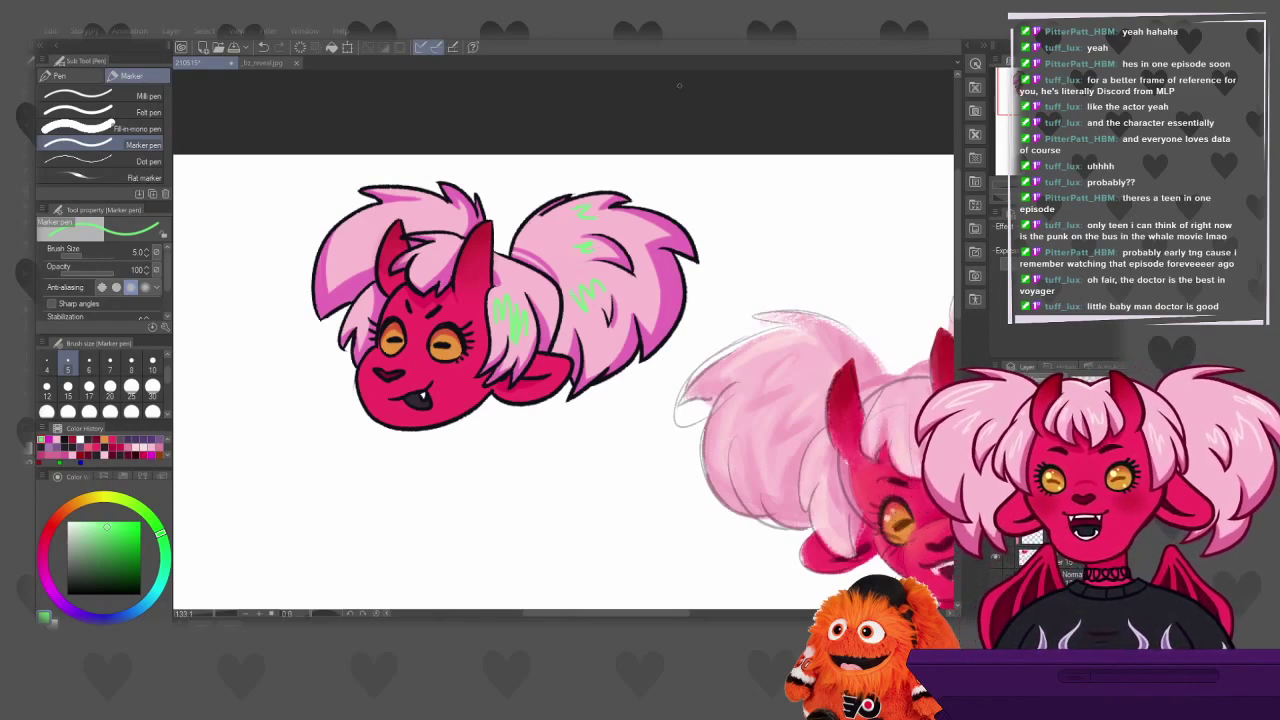
Draw light green zigzag marks on the upper near pigtail, the fringe and the far pigtail, redoing unsatisfactory strokes
{"action": "key", "text": "ctrl+z"}
{"action": "left_click_drag", "start_coordinate": [578, 206], "coordinate": [590, 201]}
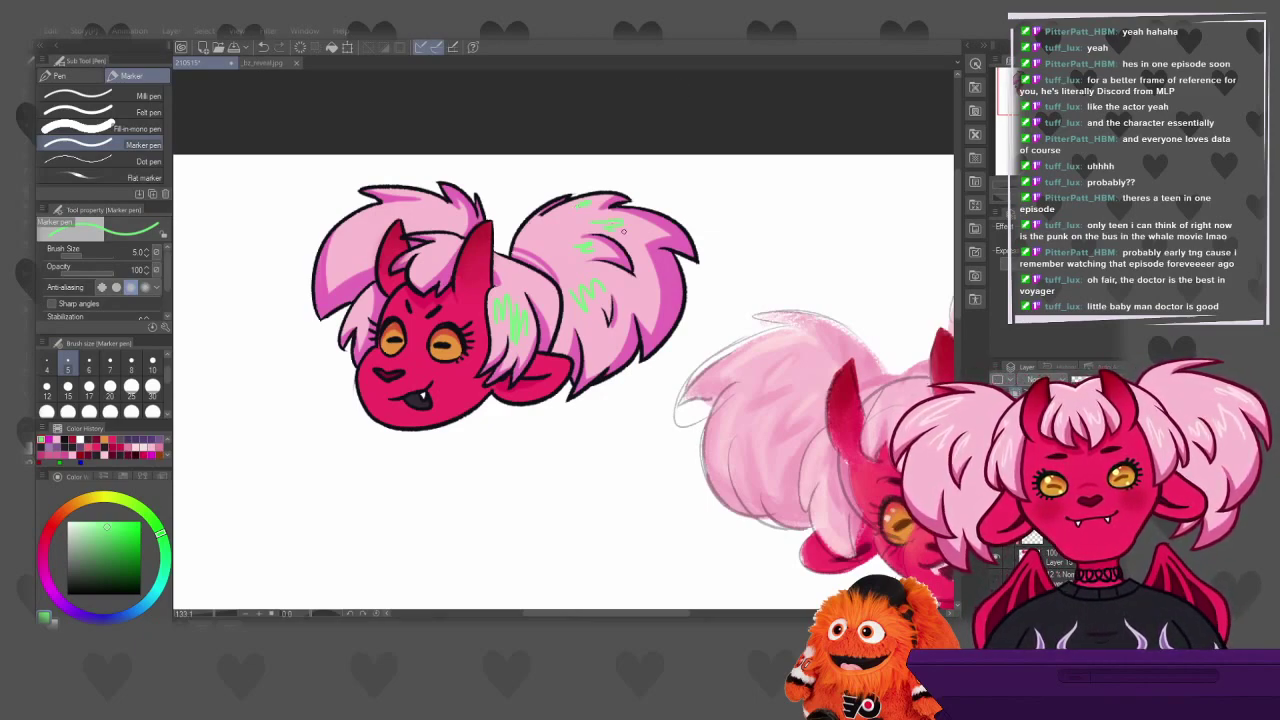
{"action": "left_click_drag", "start_coordinate": [366, 222], "coordinate": [376, 231]}
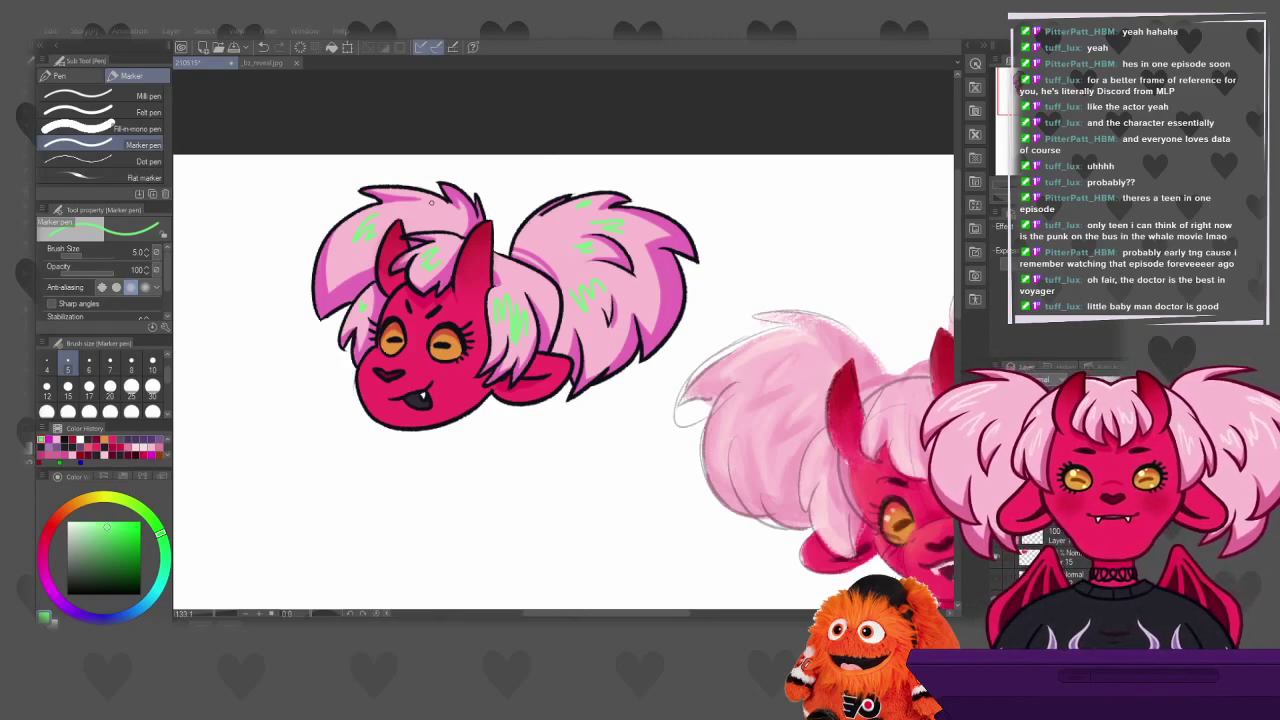
{"action": "key", "text": "ctrl+z"}
{"action": "key", "text": "ctrl+z"}
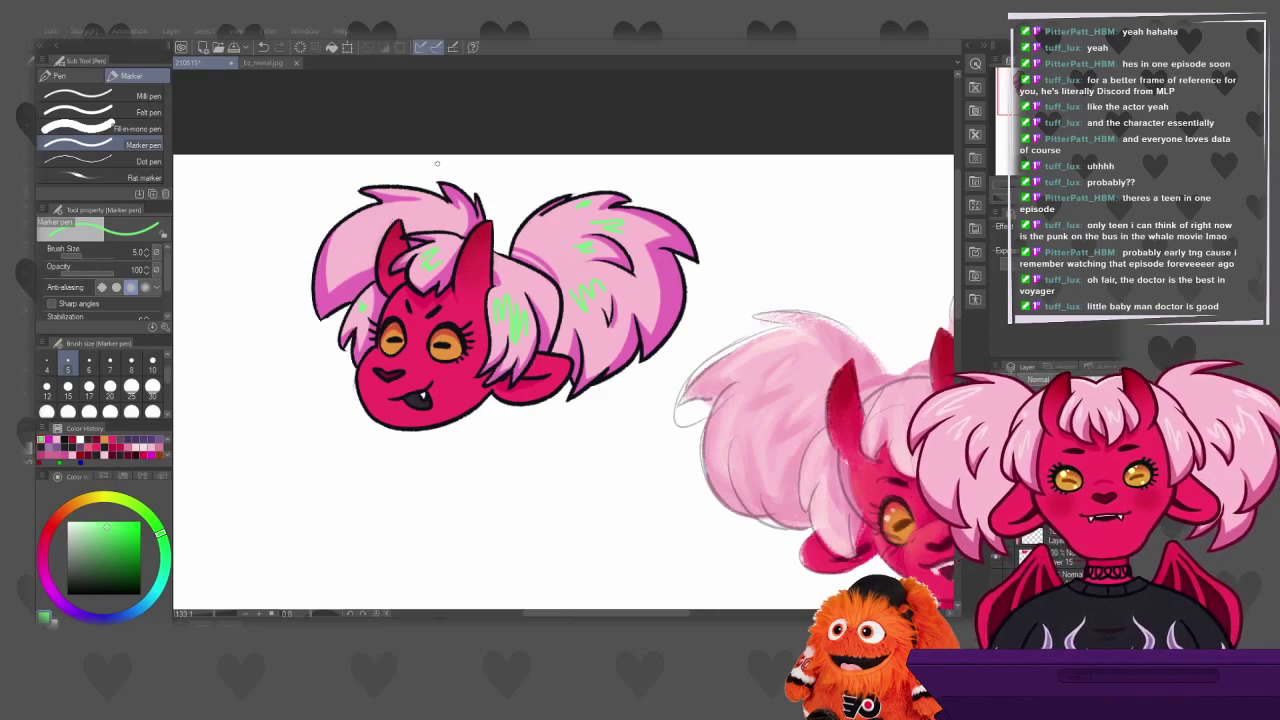
{"action": "left_click_drag", "start_coordinate": [396, 206], "coordinate": [372, 220]}
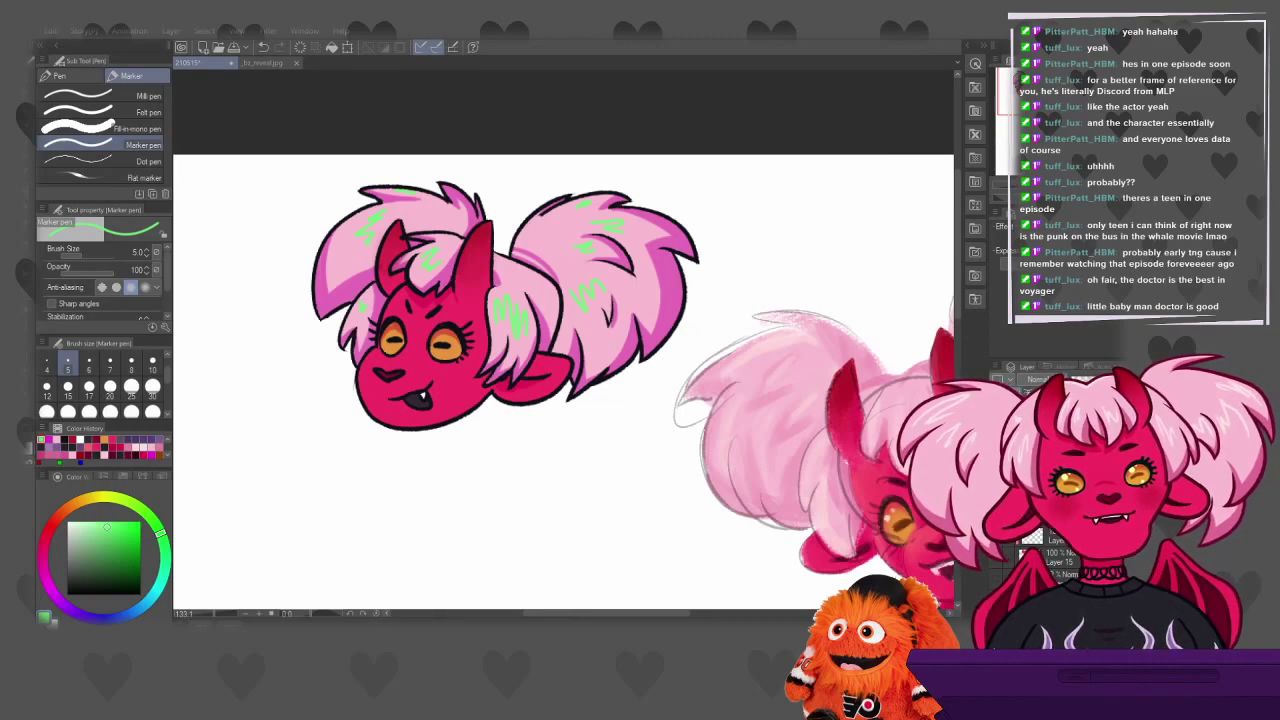
Set the marks' layer to Screen blending and add marker highlights on the snout, brow, both horns and ear
{"action": "scroll", "coordinate": [1040, 379], "scroll_direction": "down", "scroll_amount": 8}
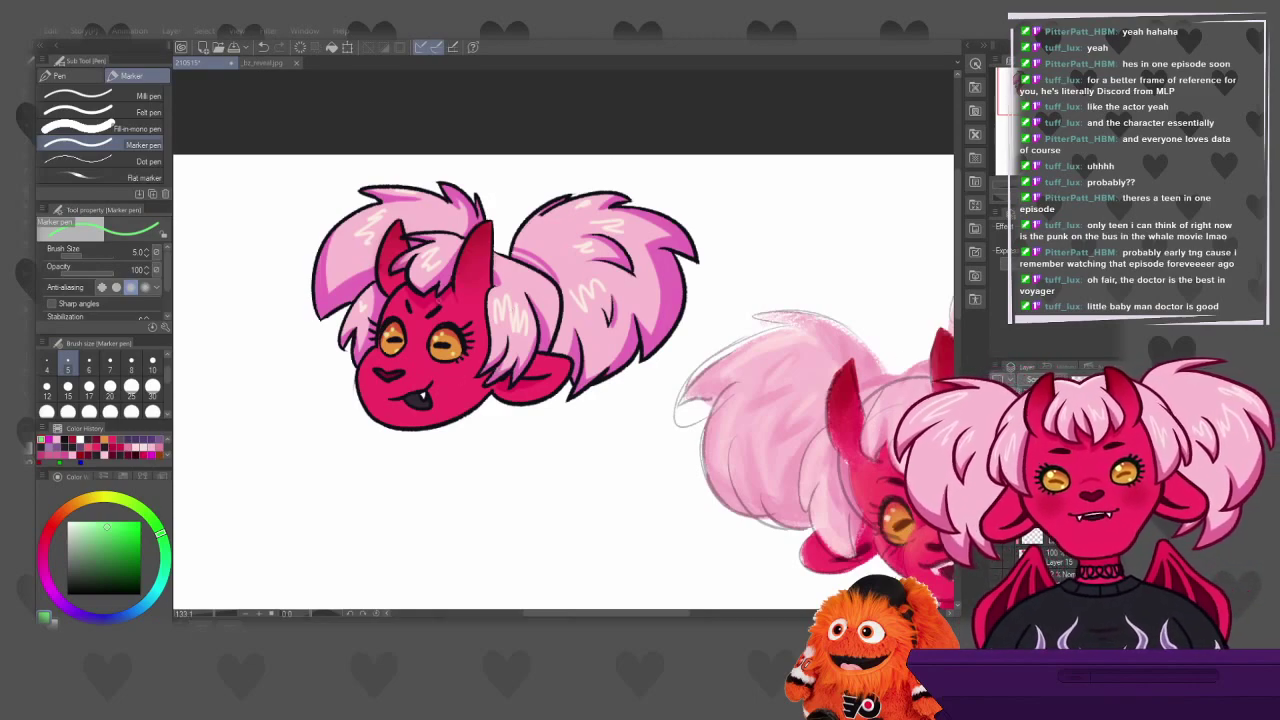
{"action": "left_click_drag", "start_coordinate": [364, 356], "coordinate": [380, 360]}
{"action": "left_click_drag", "start_coordinate": [400, 295], "coordinate": [402, 302]}
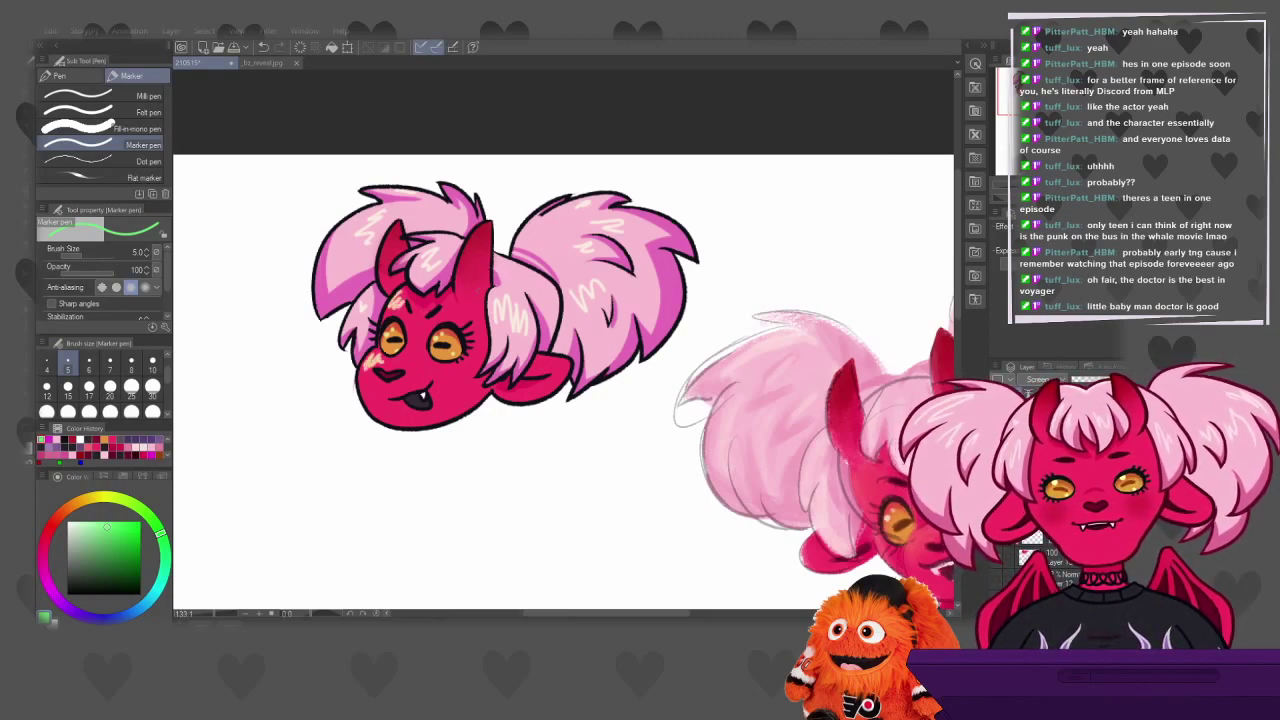
{"action": "left_click_drag", "start_coordinate": [472, 236], "coordinate": [470, 250]}
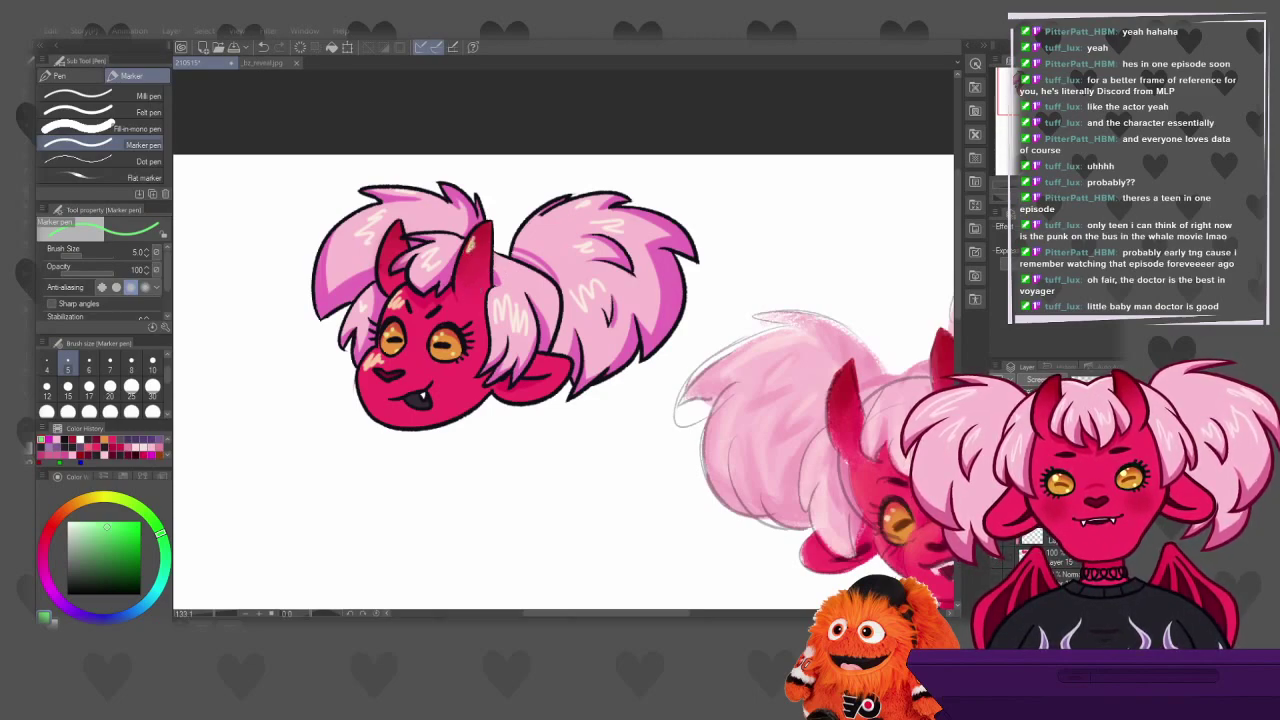
{"action": "left_click_drag", "start_coordinate": [386, 236], "coordinate": [391, 245]}
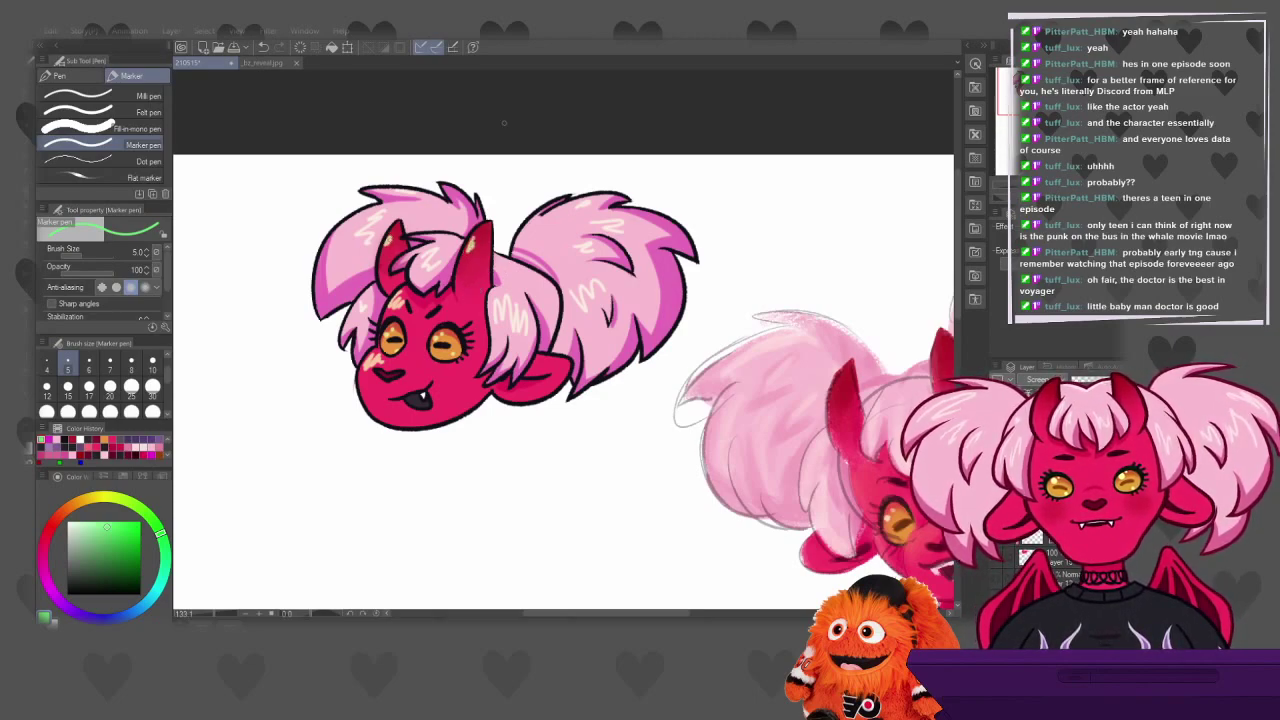
{"action": "left_click_drag", "start_coordinate": [530, 362], "coordinate": [550, 364]}
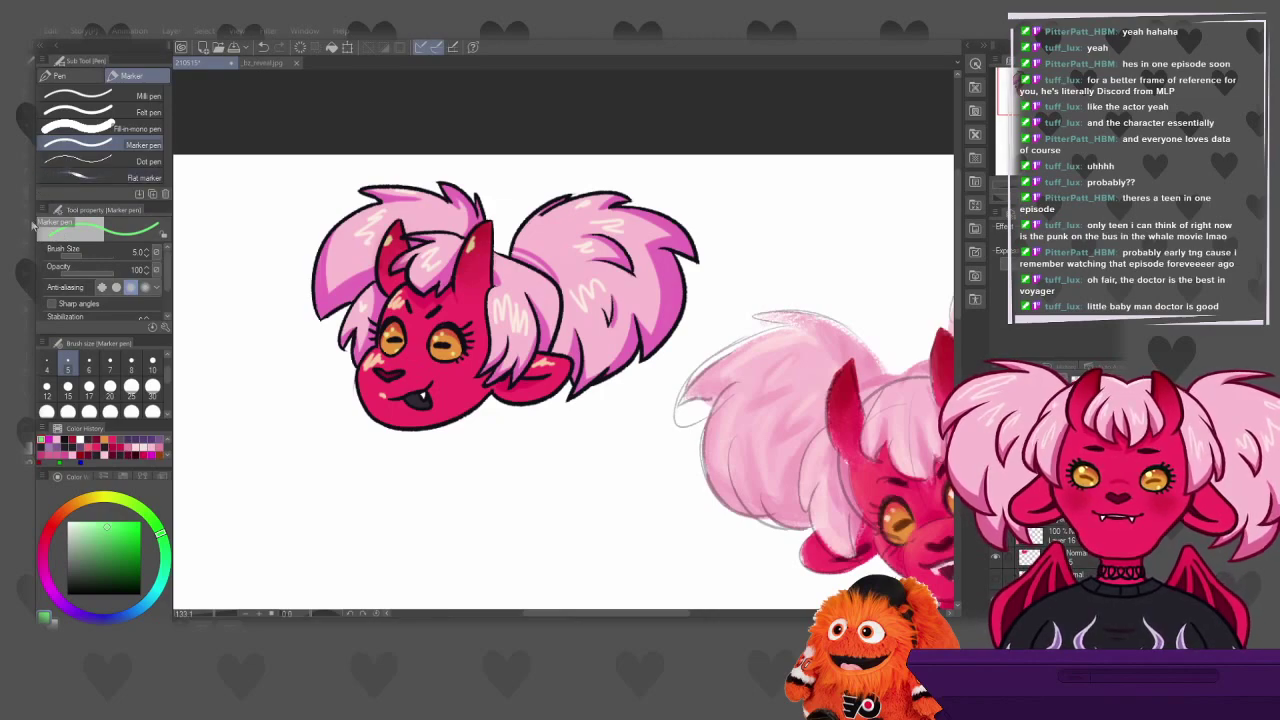
Try softening the snout, ear and horn highlights with the Gouache blender at size 50, and undo the strokes
{"action": "key", "text": "b"}
{"action": "left_click", "coordinate": [115, 172]}
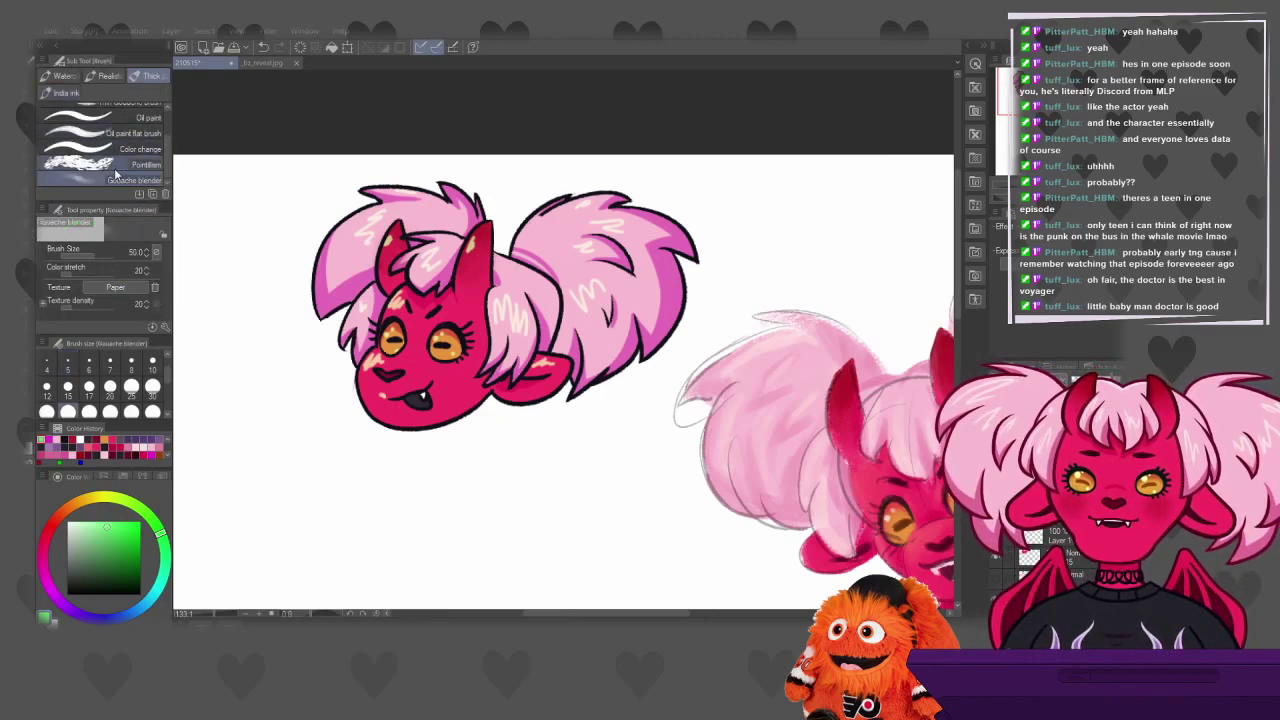
{"action": "left_click_drag", "start_coordinate": [384, 356], "coordinate": [374, 382]}
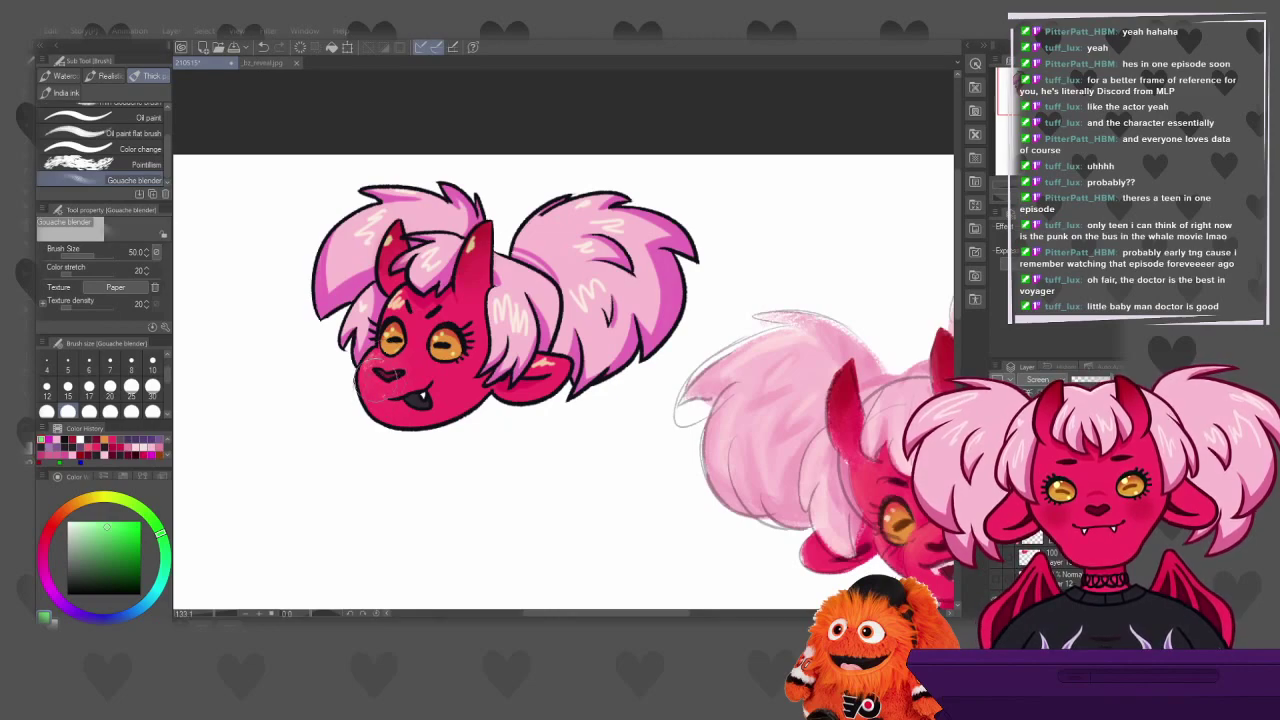
{"action": "mouse_move", "coordinate": [550, 292]}
{"action": "left_mouse_down"}
{"action": "mouse_move", "coordinate": [540, 372]}
{"action": "mouse_move", "coordinate": [560, 378]}
{"action": "left_mouse_up"}
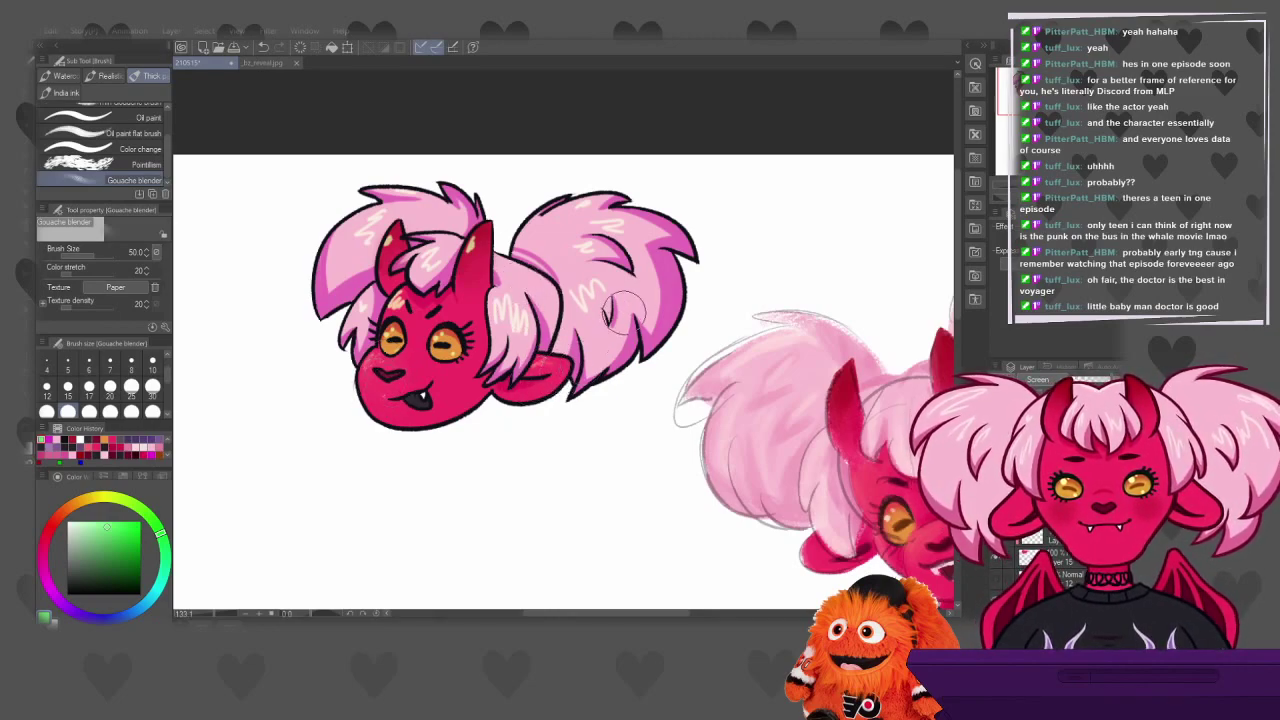
{"action": "mouse_move", "coordinate": [465, 250]}
{"action": "left_mouse_down"}
{"action": "mouse_move", "coordinate": [490, 230]}
{"action": "mouse_move", "coordinate": [475, 278]}
{"action": "mouse_move", "coordinate": [490, 240]}
{"action": "left_mouse_up"}
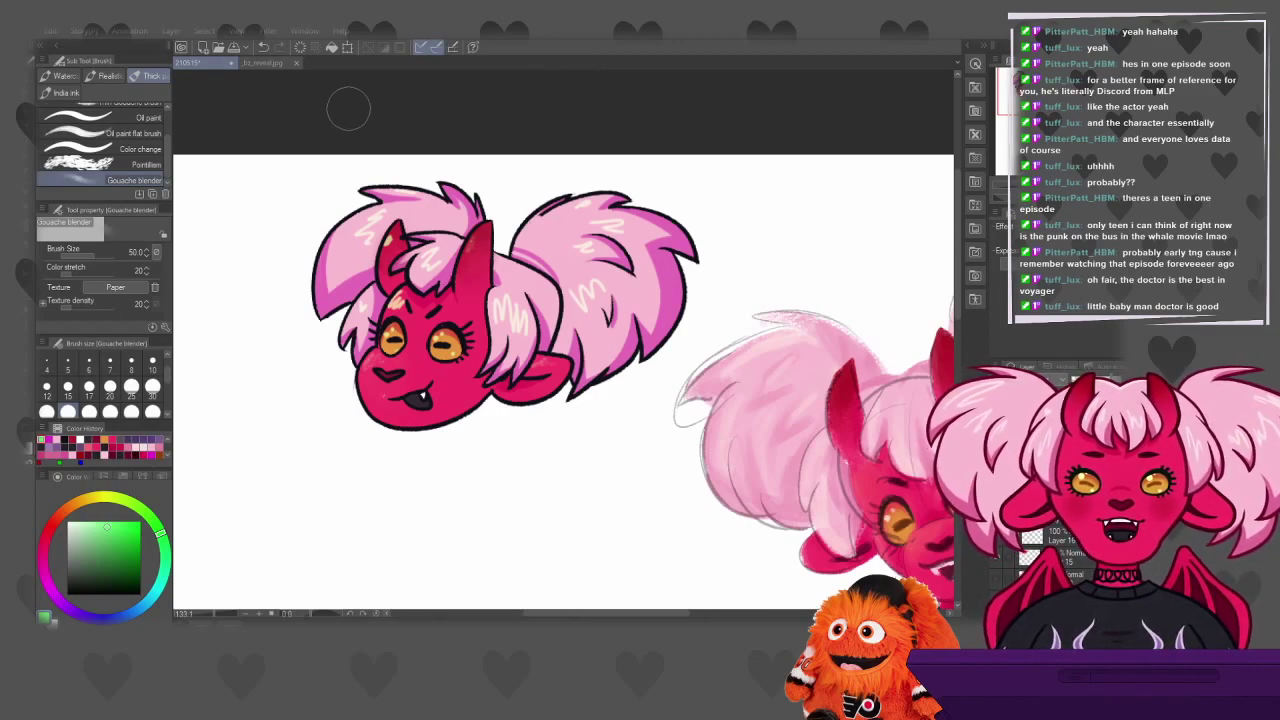
{"action": "key", "text": "ctrl+z"}
{"action": "key", "text": "ctrl+z"}
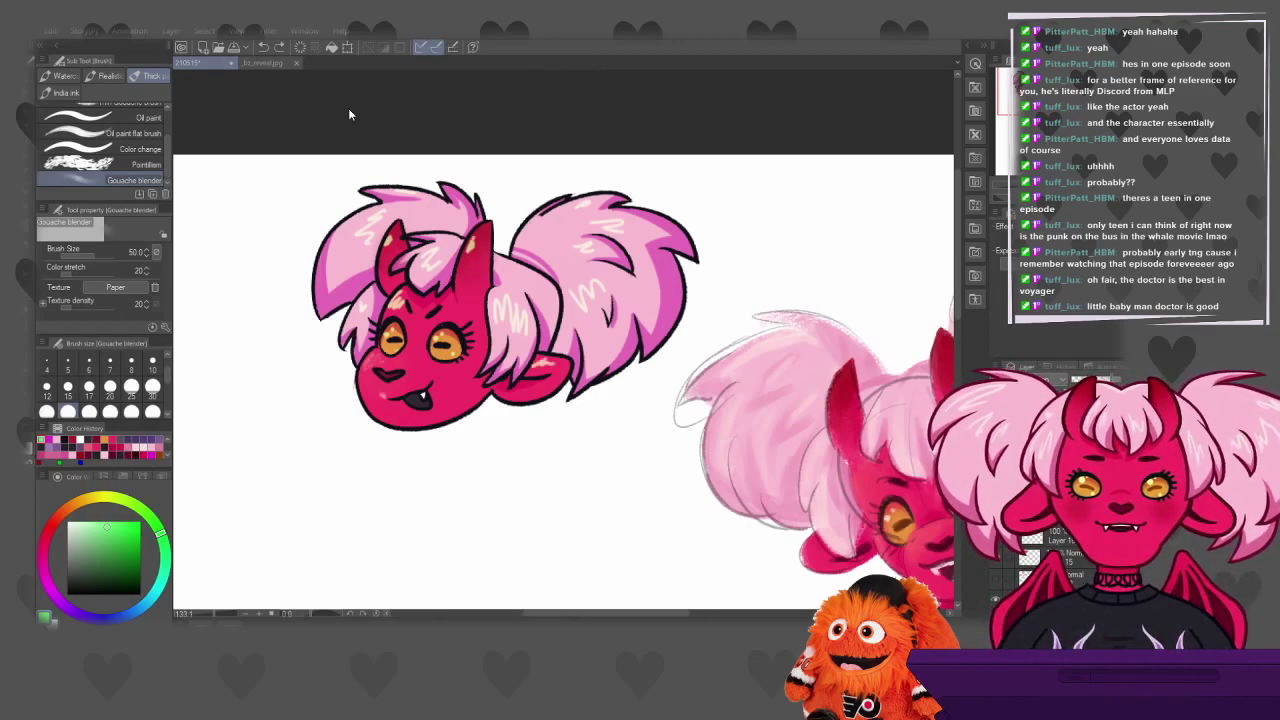
{"action": "key", "text": "ctrl+z"}
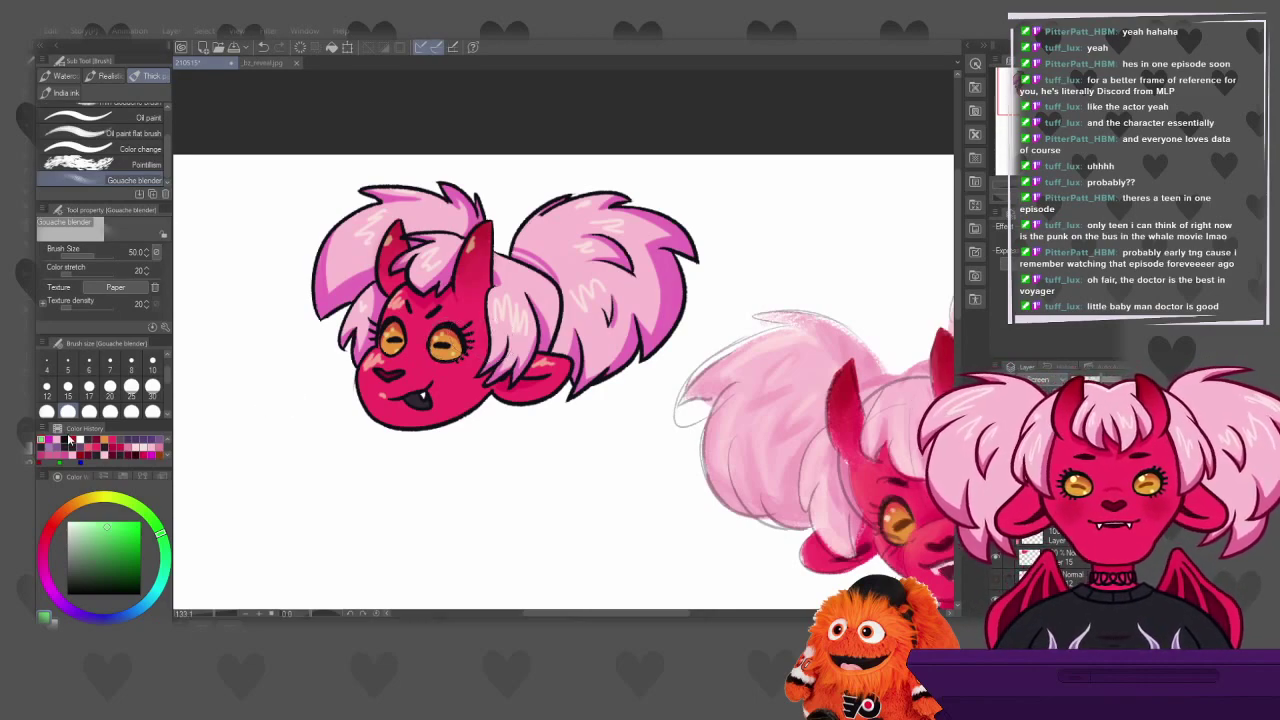
{"action": "key", "text": "e"}
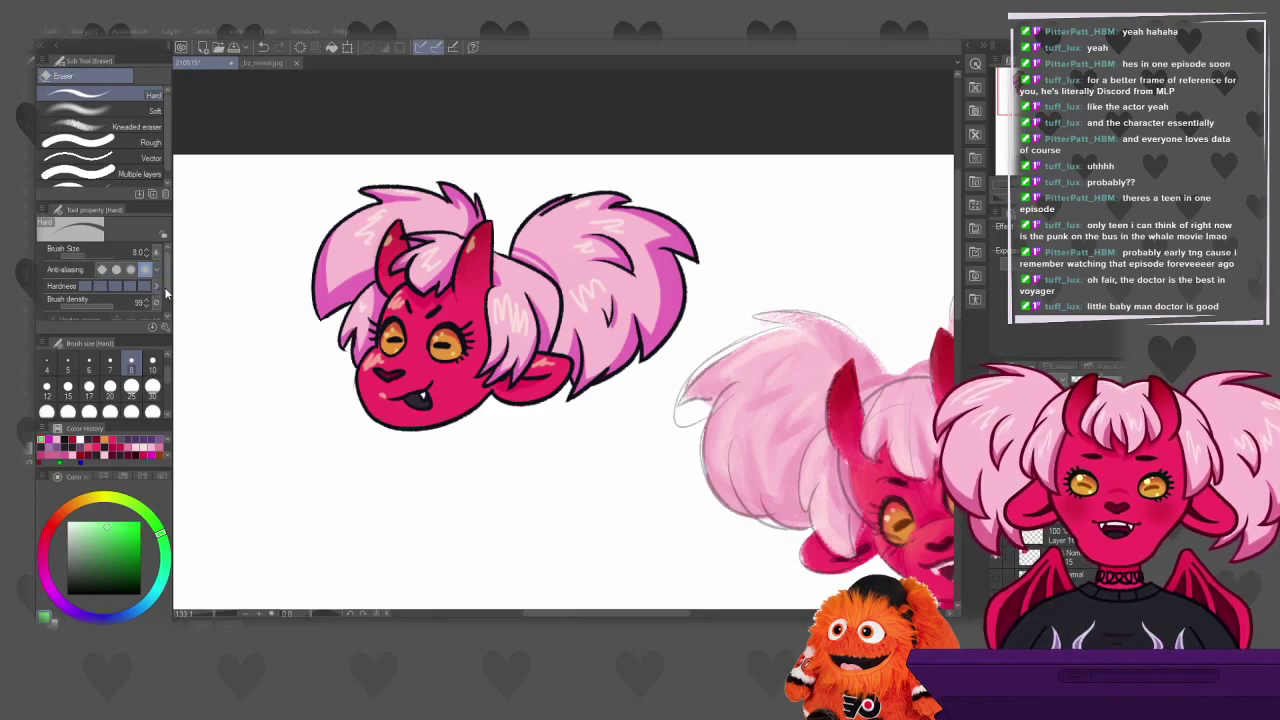
{"action": "scroll", "coordinate": [163, 318], "scroll_direction": "down", "scroll_amount": 1}
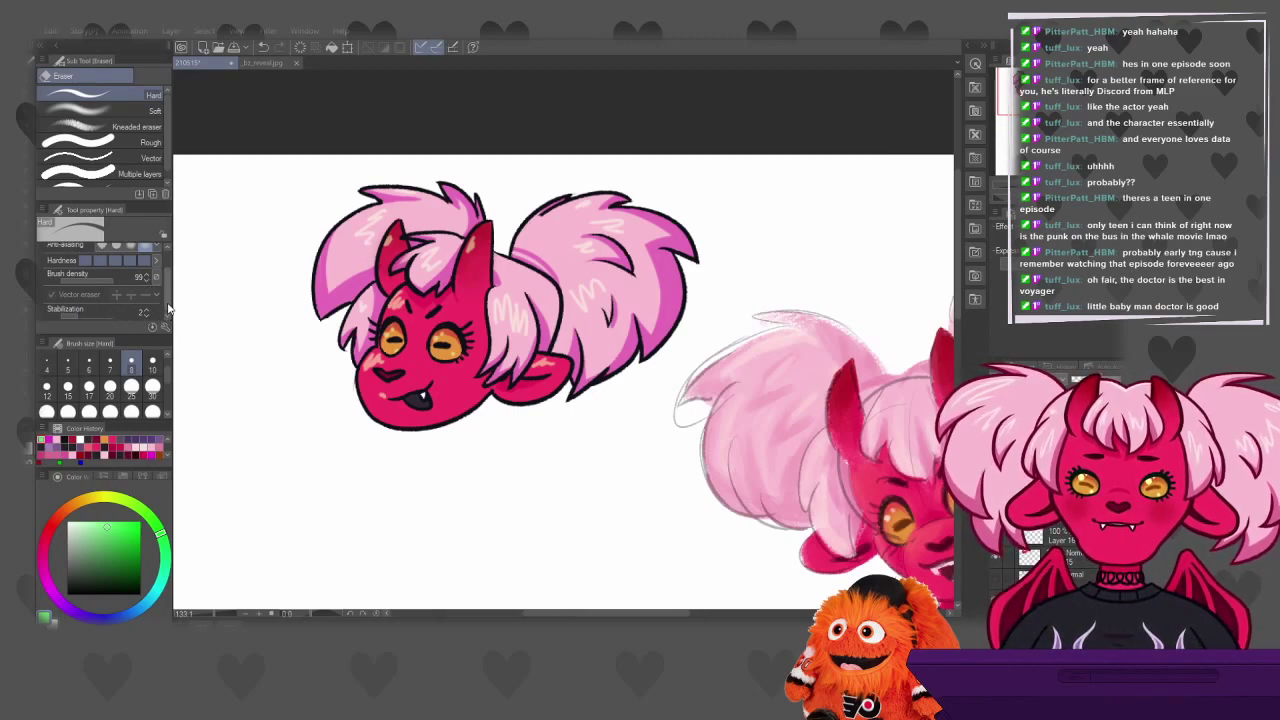
{"action": "scroll", "coordinate": [170, 276], "scroll_direction": "up", "scroll_amount": 1}
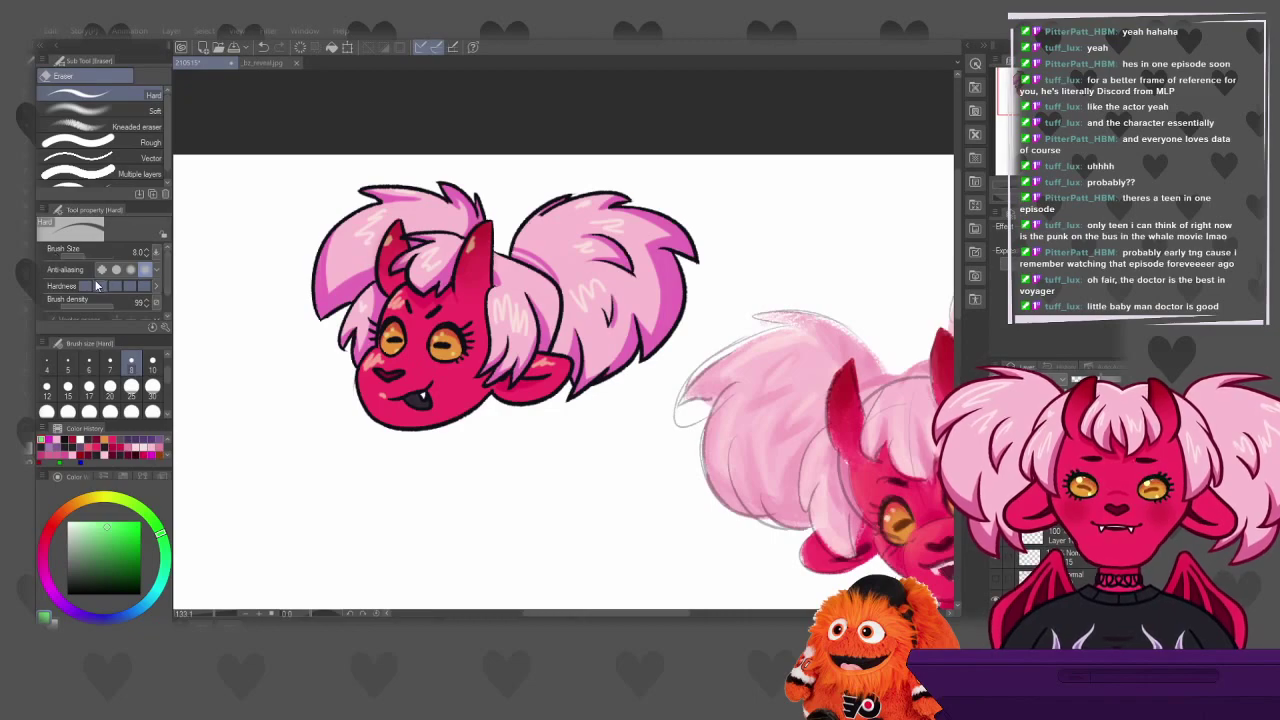
{"action": "left_click_drag", "start_coordinate": [105, 301], "coordinate": [87, 302]}
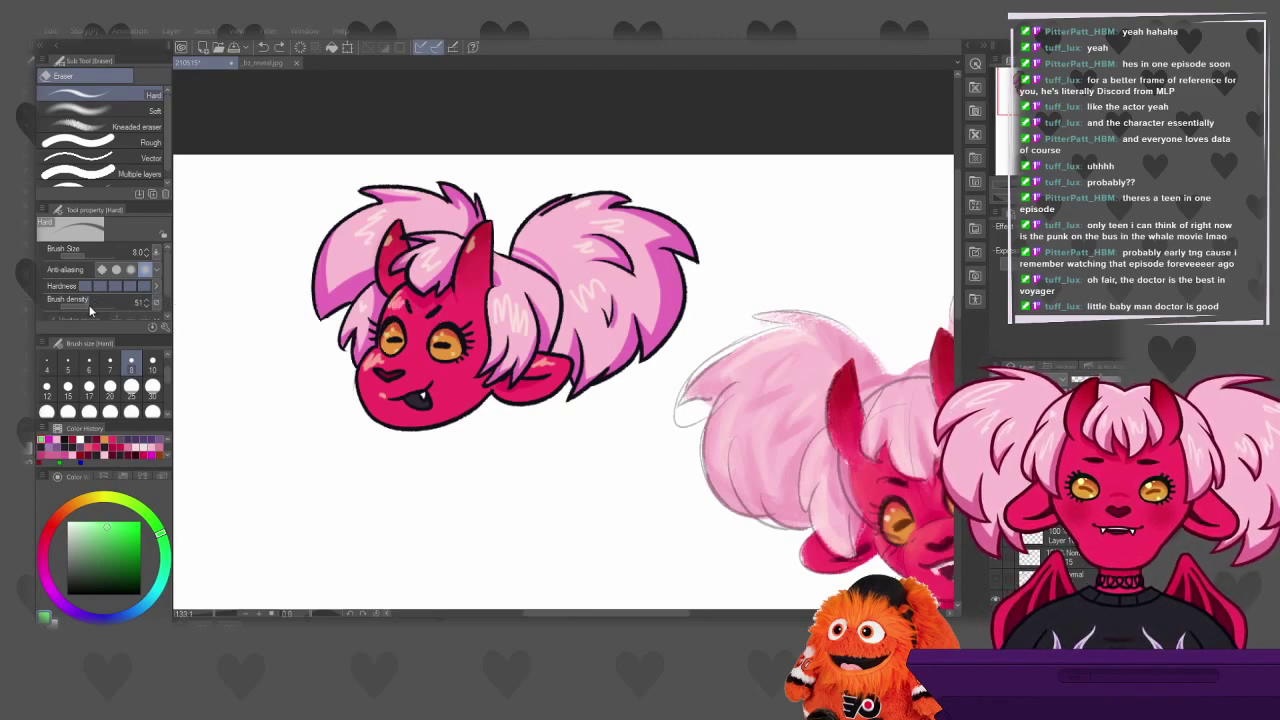
{"action": "left_click_drag", "start_coordinate": [91, 304], "coordinate": [161, 315]}
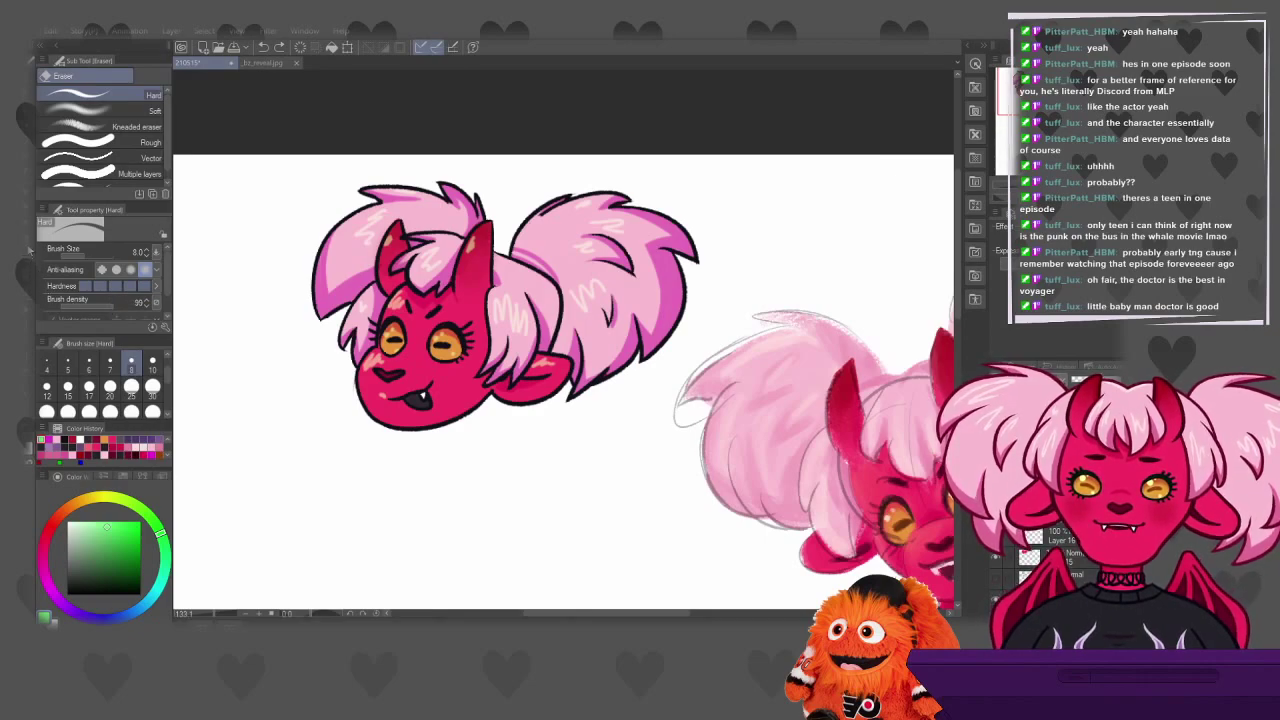
{"action": "key", "text": "p"}
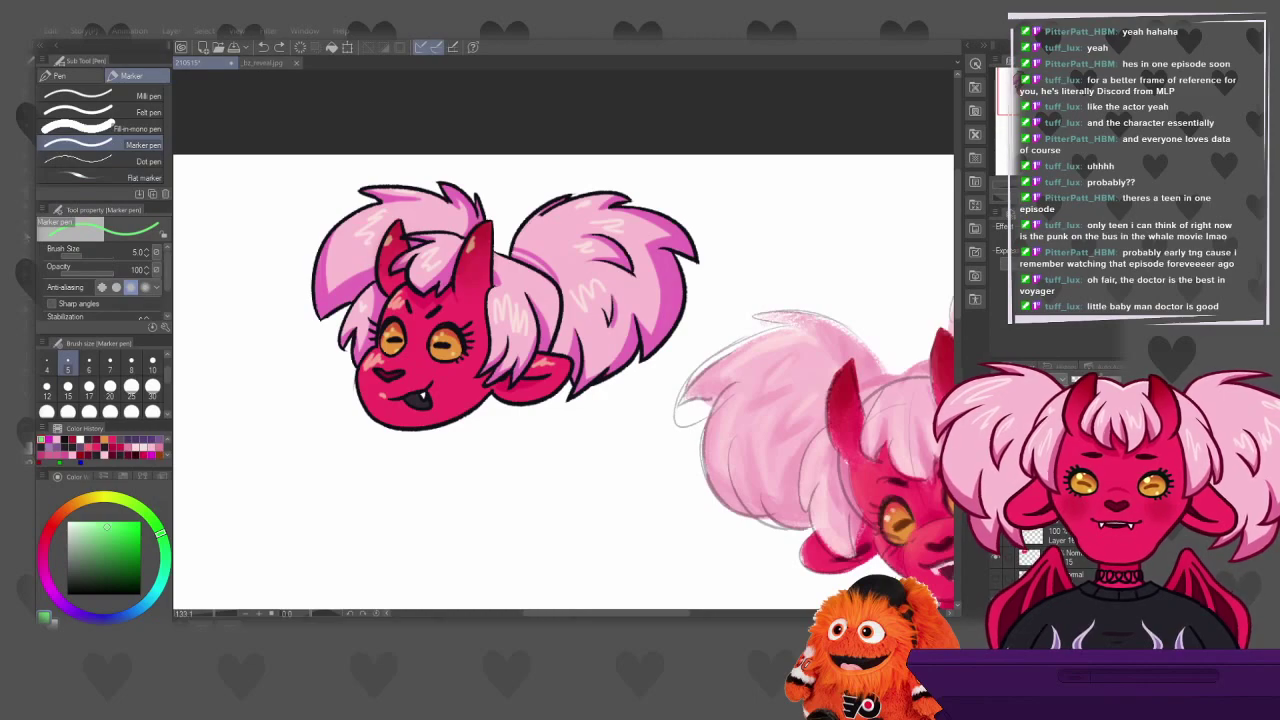
Soften the highlights on the snout, horns and ear with the Gouache blender at size 17
{"action": "key", "text": "b"}
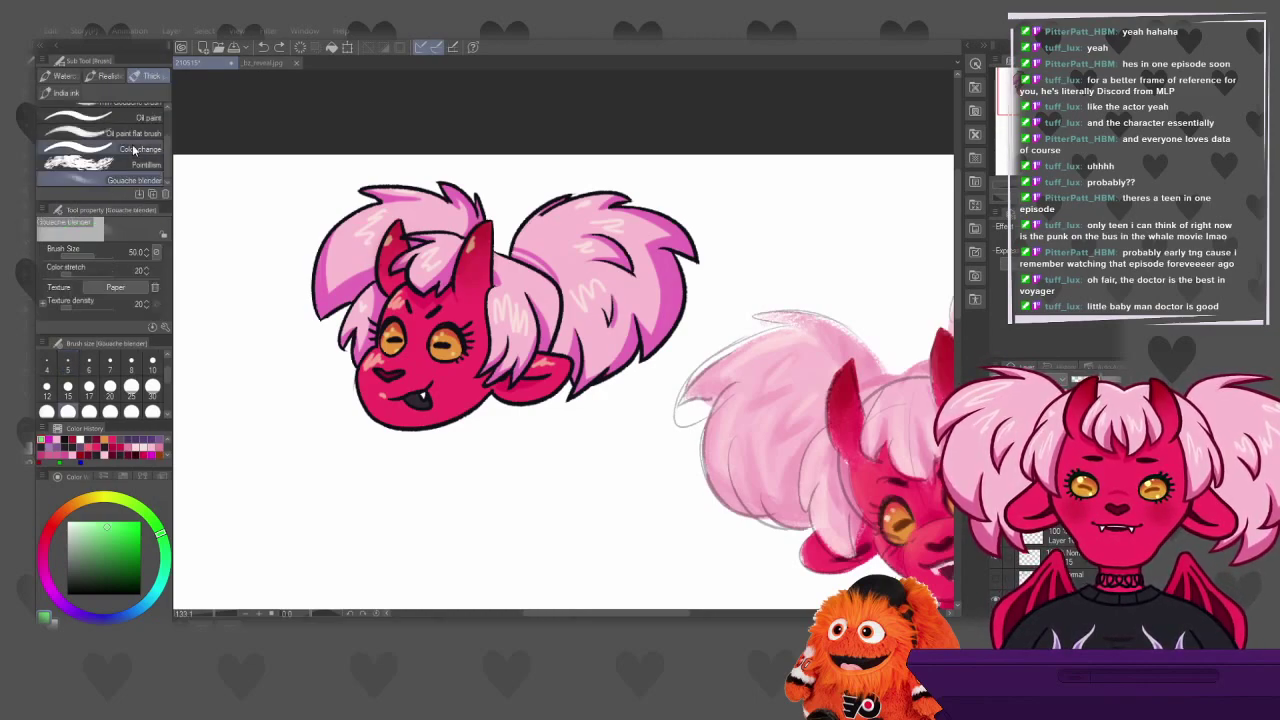
{"action": "left_click", "coordinate": [89, 389]}
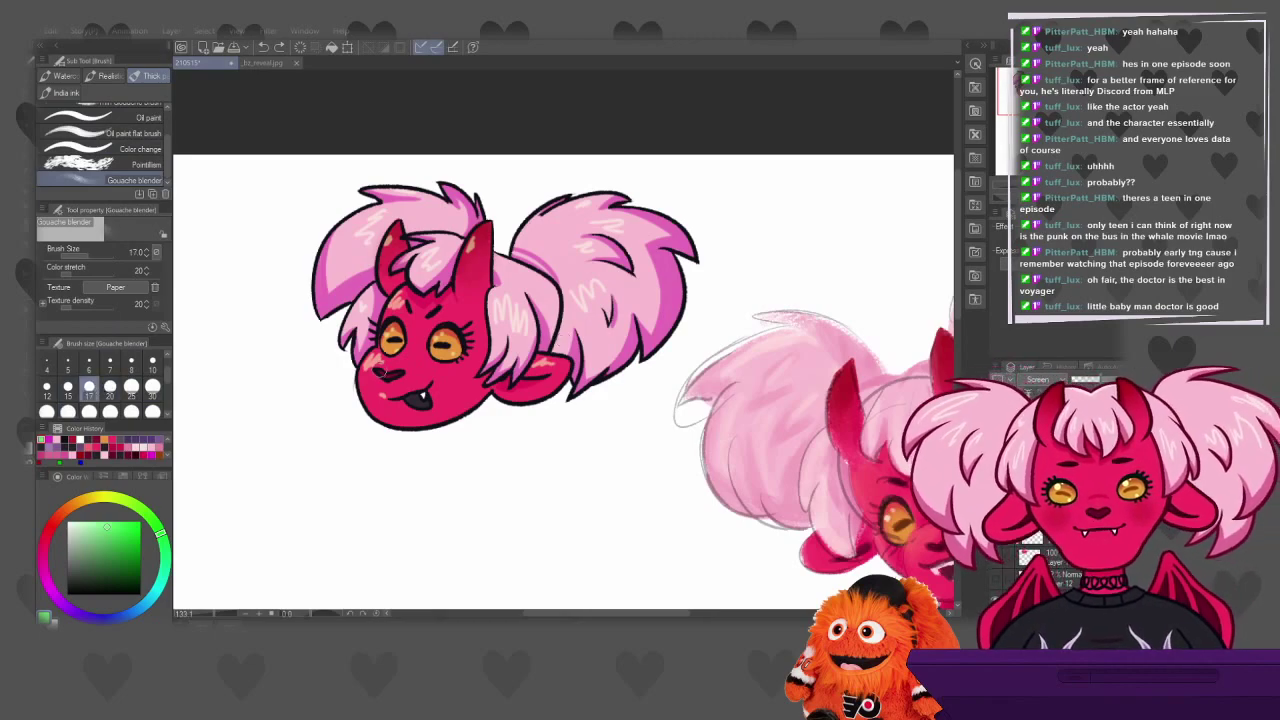
{"action": "mouse_move", "coordinate": [383, 373]}
{"action": "left_mouse_down"}
{"action": "mouse_move", "coordinate": [382, 358]}
{"action": "mouse_move", "coordinate": [379, 395]}
{"action": "left_mouse_up"}
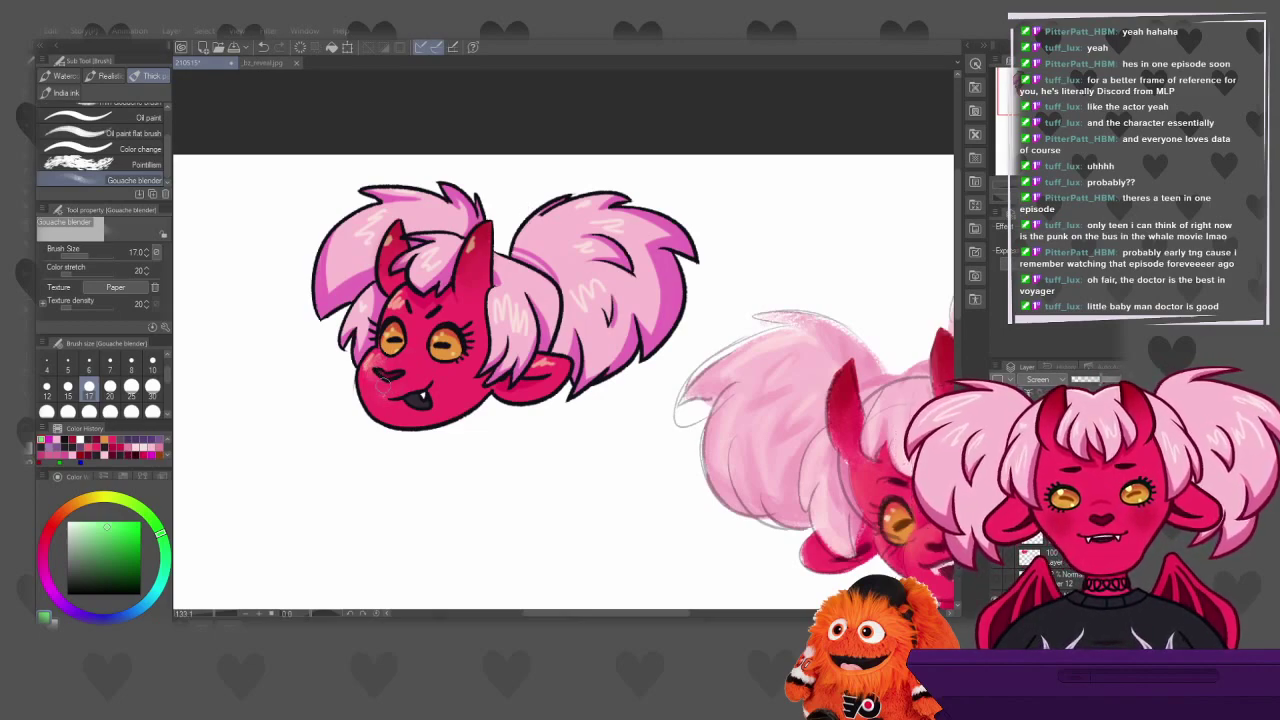
{"action": "left_click_drag", "start_coordinate": [545, 360], "coordinate": [541, 367]}
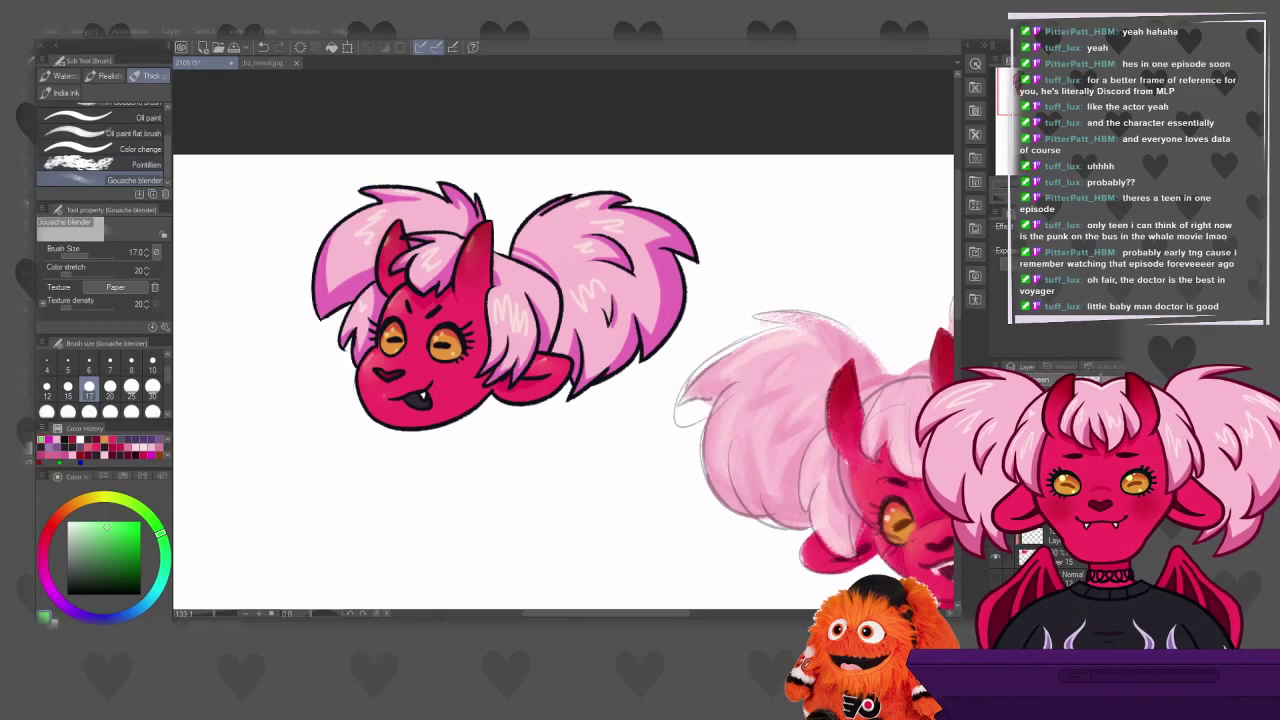
Redraw longer highlights down both horns with the Marker pen at size 5, undoing unsatisfactory strokes
{"action": "key", "text": "p"}
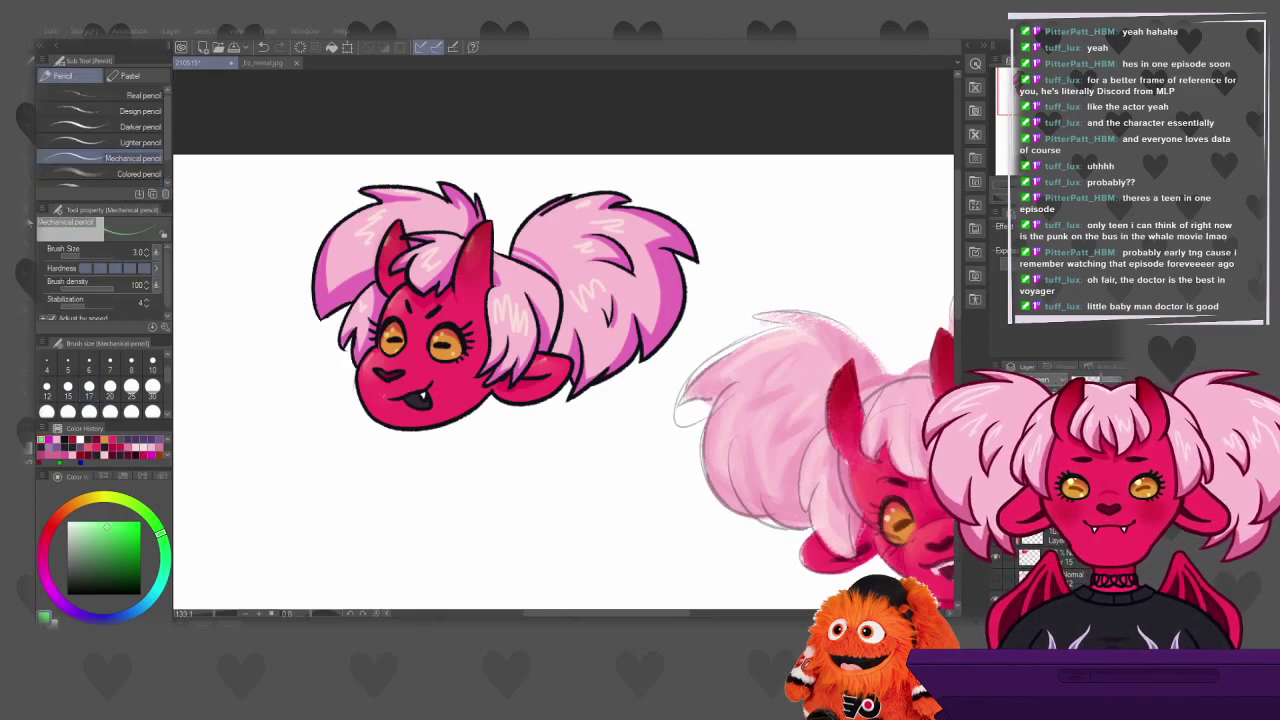
{"action": "key", "text": "p"}
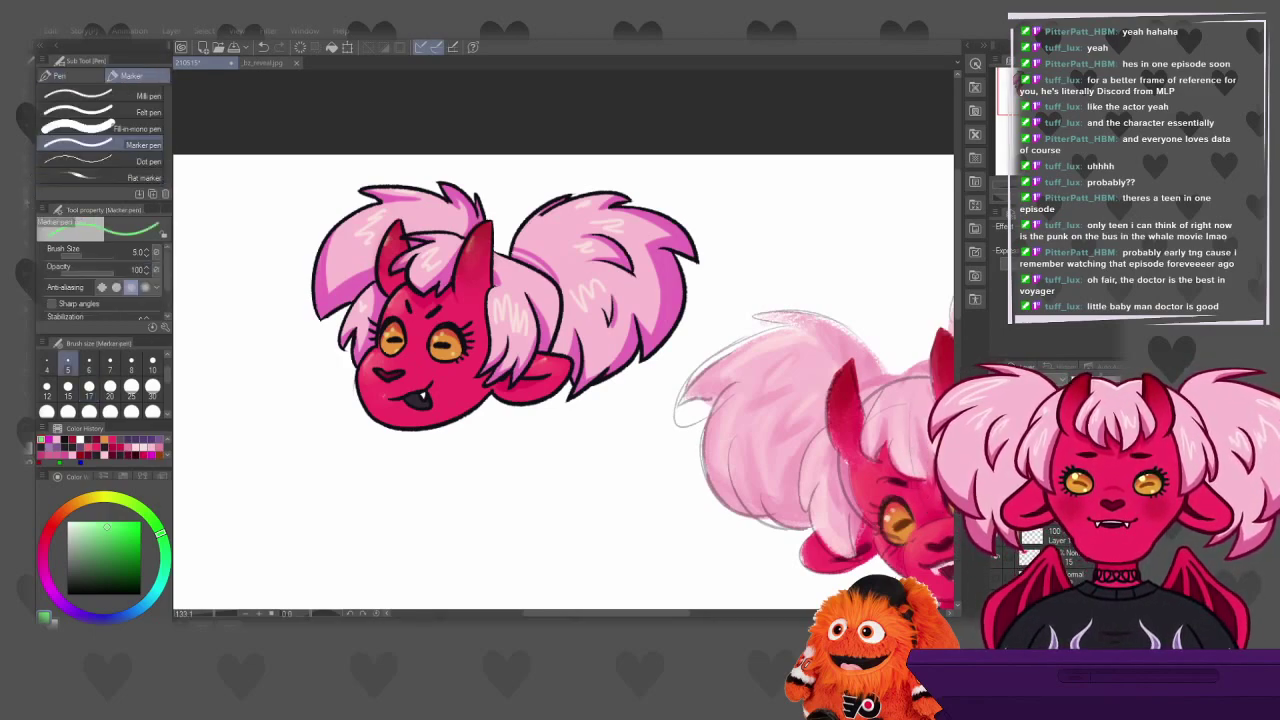
{"action": "mouse_move", "coordinate": [478, 228]}
{"action": "left_mouse_down"}
{"action": "mouse_move", "coordinate": [464, 262]}
{"action": "mouse_move", "coordinate": [476, 240]}
{"action": "left_mouse_up"}
{"action": "key", "text": "ctrl+z"}
{"action": "left_click_drag", "start_coordinate": [390, 233], "coordinate": [383, 258]}
{"action": "key", "text": "ctrl+z"}
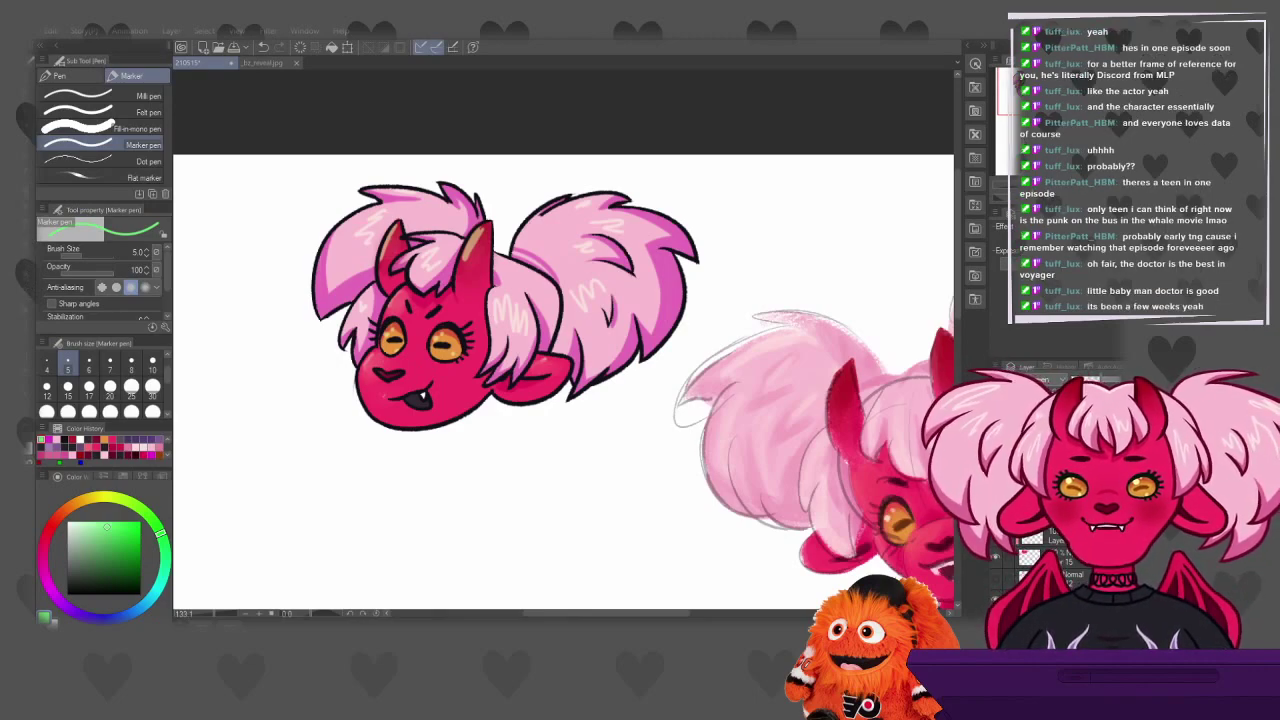
Soften the near horn's highlight with the Gouache blender at size 17 and trim it with the Hard eraser
{"action": "key", "text": "b"}
{"action": "mouse_move", "coordinate": [480, 252]}
{"action": "left_mouse_down"}
{"action": "mouse_move", "coordinate": [469, 263]}
{"action": "mouse_move", "coordinate": [486, 226]}
{"action": "left_mouse_up"}
{"action": "mouse_move", "coordinate": [463, 280]}
{"action": "left_mouse_down"}
{"action": "mouse_move", "coordinate": [489, 230]}
{"action": "mouse_move", "coordinate": [463, 280]}
{"action": "left_mouse_up"}
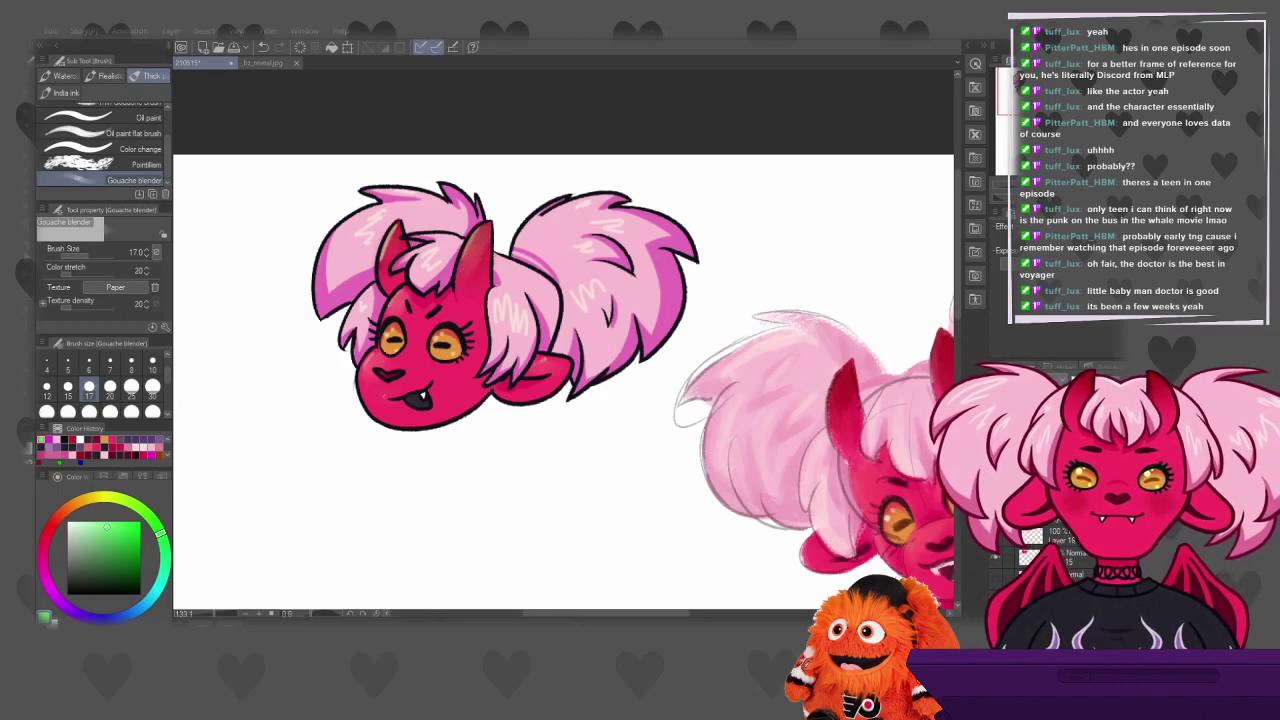
{"action": "key", "text": "e"}
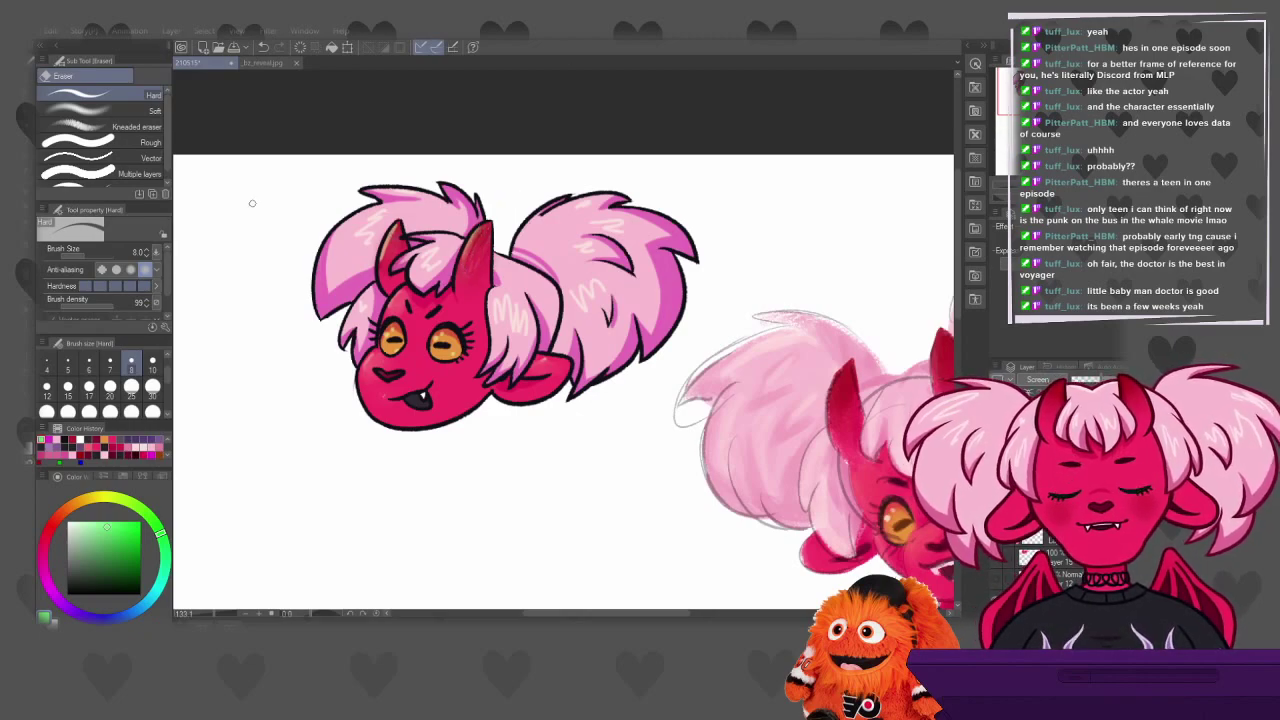
{"action": "key", "text": "b"}
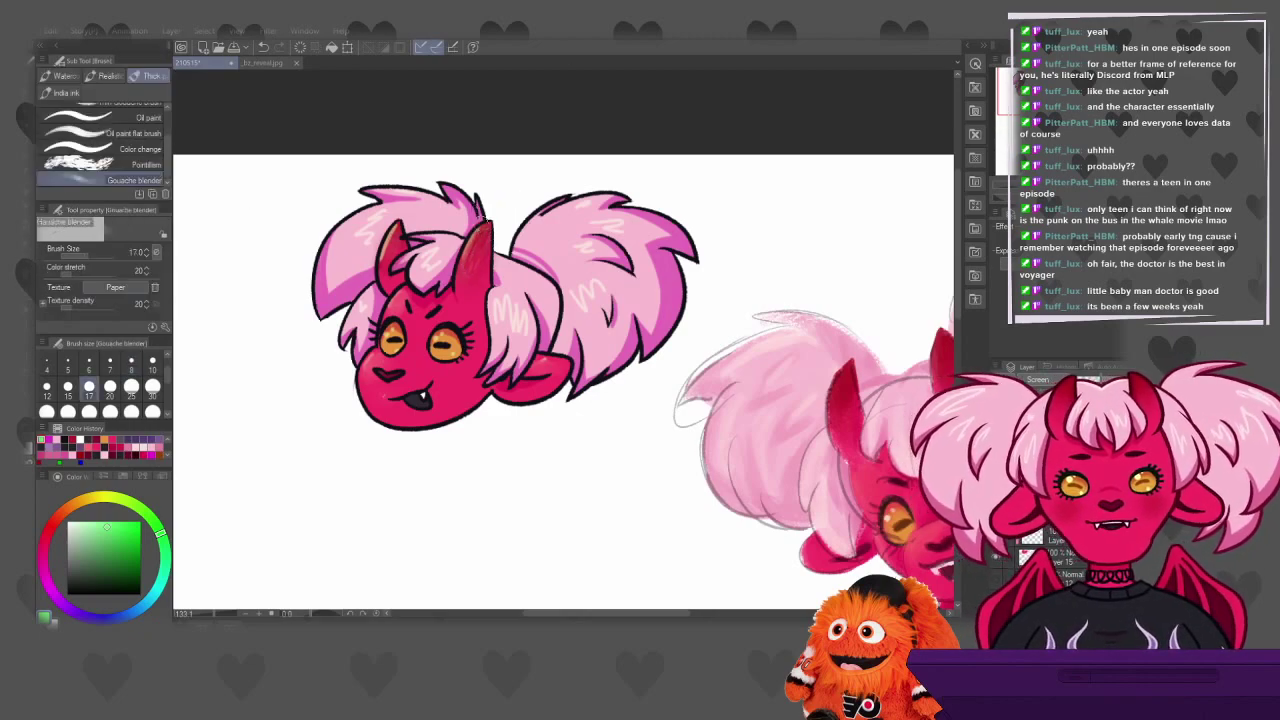
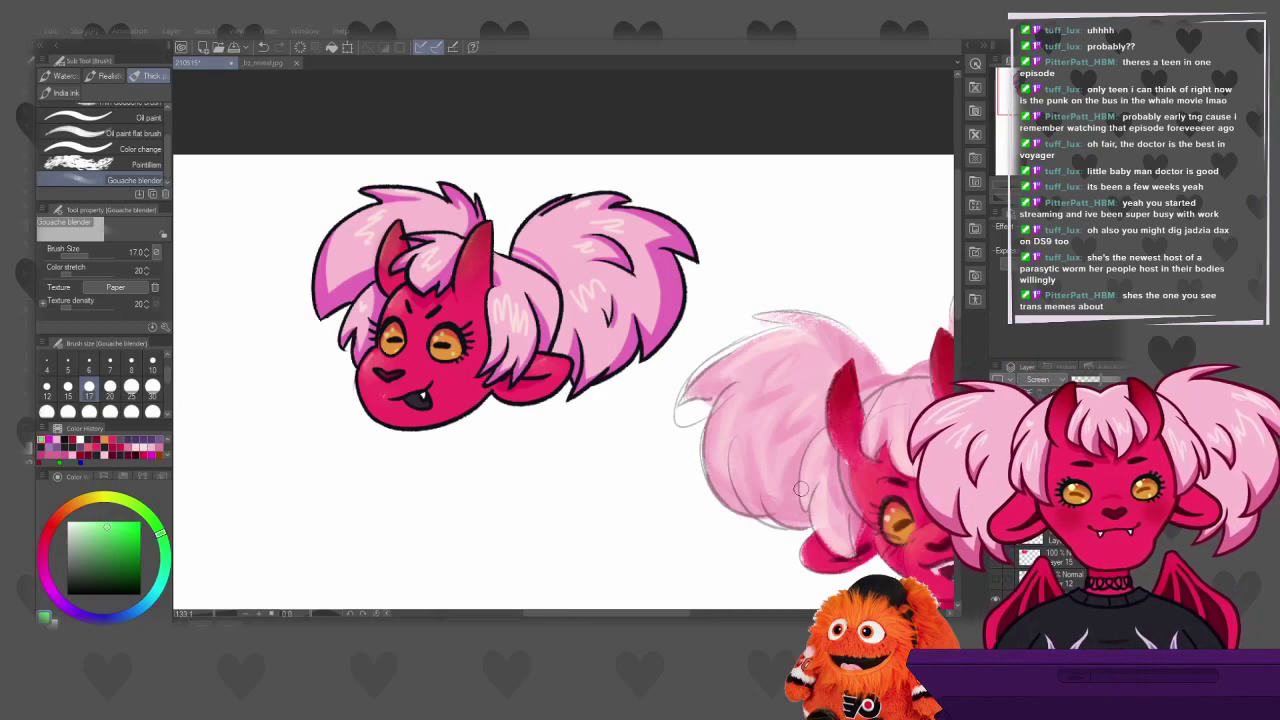
Sample the dark red outline colour of the pigtail from the reference image and return to the drawing
{"action": "scroll", "coordinate": [536, 360], "scroll_direction": "down", "scroll_amount": 2}
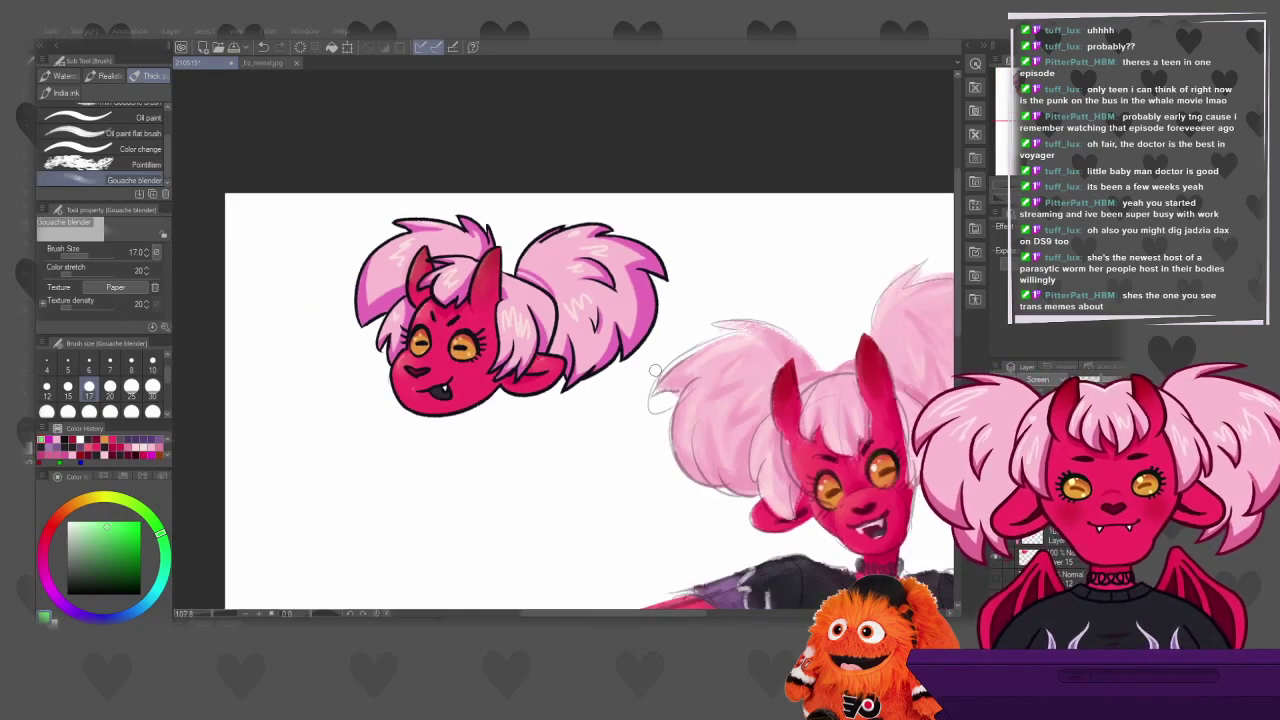
{"action": "scroll", "coordinate": [393, 227], "scroll_direction": "down", "scroll_amount": 3}
{"action": "scroll", "coordinate": [448, 232], "scroll_direction": "up", "scroll_amount": 1}
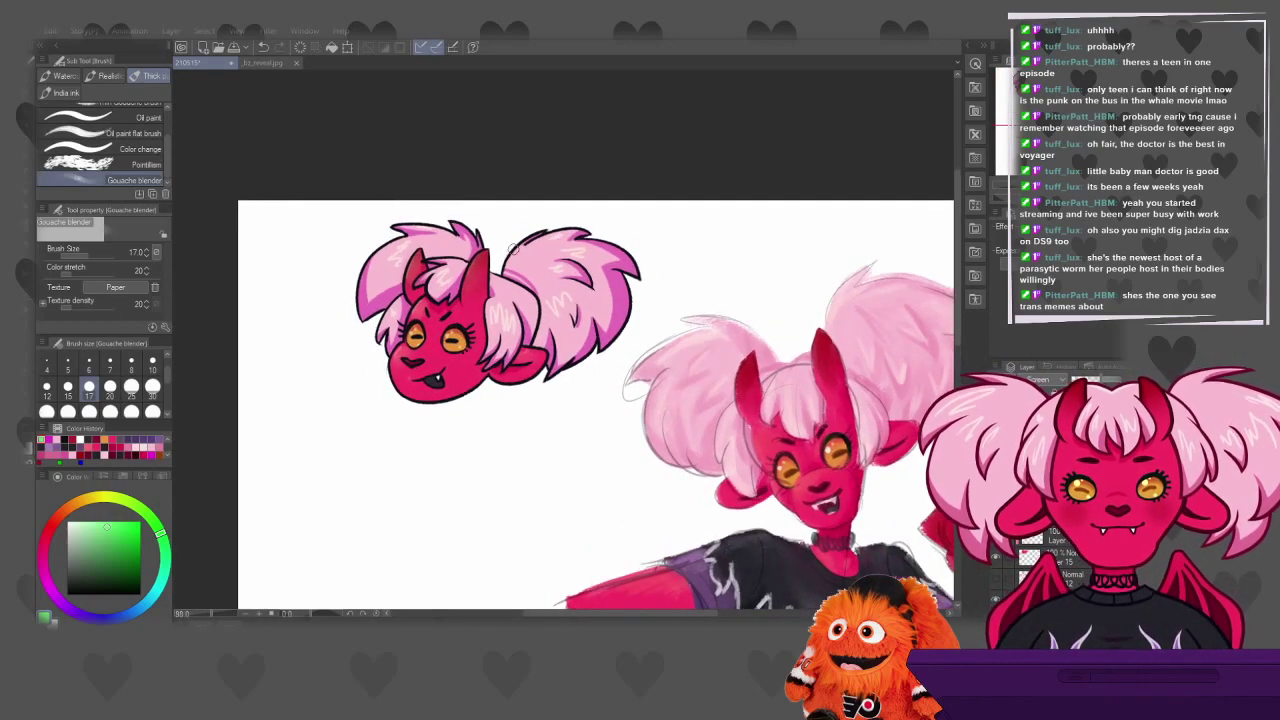
{"action": "scroll", "coordinate": [450, 232], "scroll_direction": "up", "scroll_amount": 1}
{"action": "scroll", "coordinate": [414, 223], "scroll_direction": "up", "scroll_amount": 1}
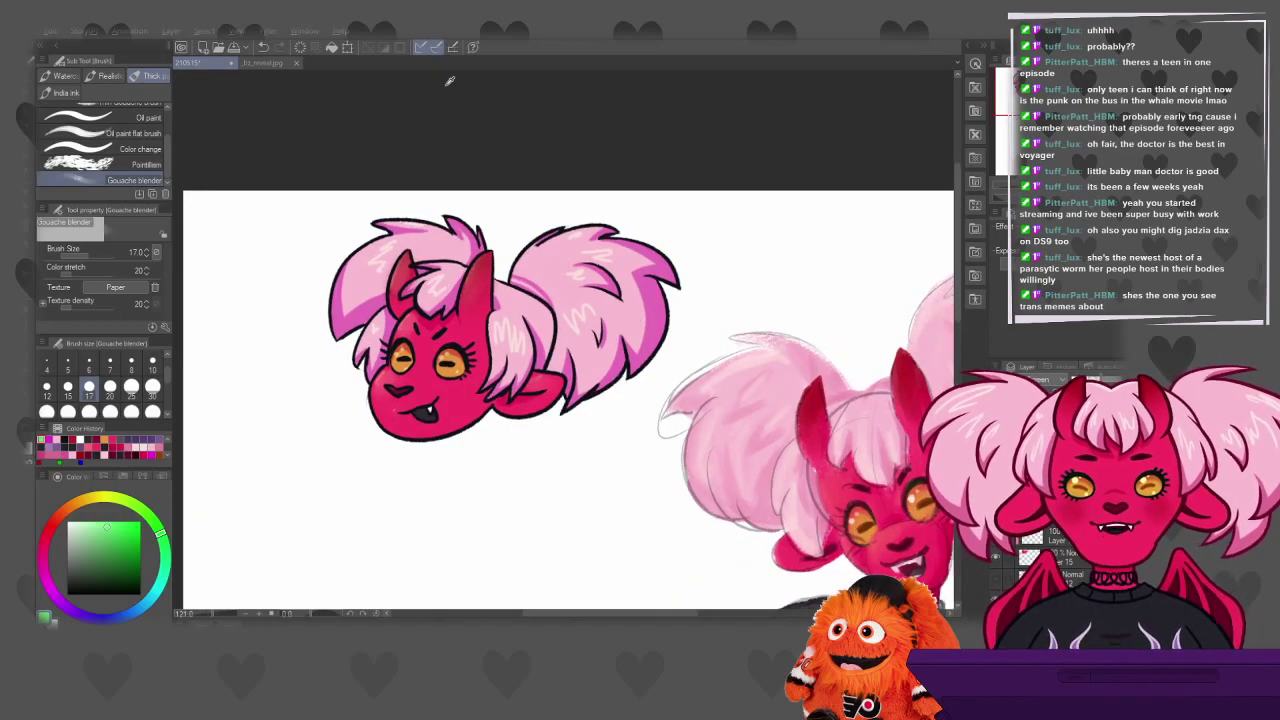
{"action": "left_click", "coordinate": [263, 62]}
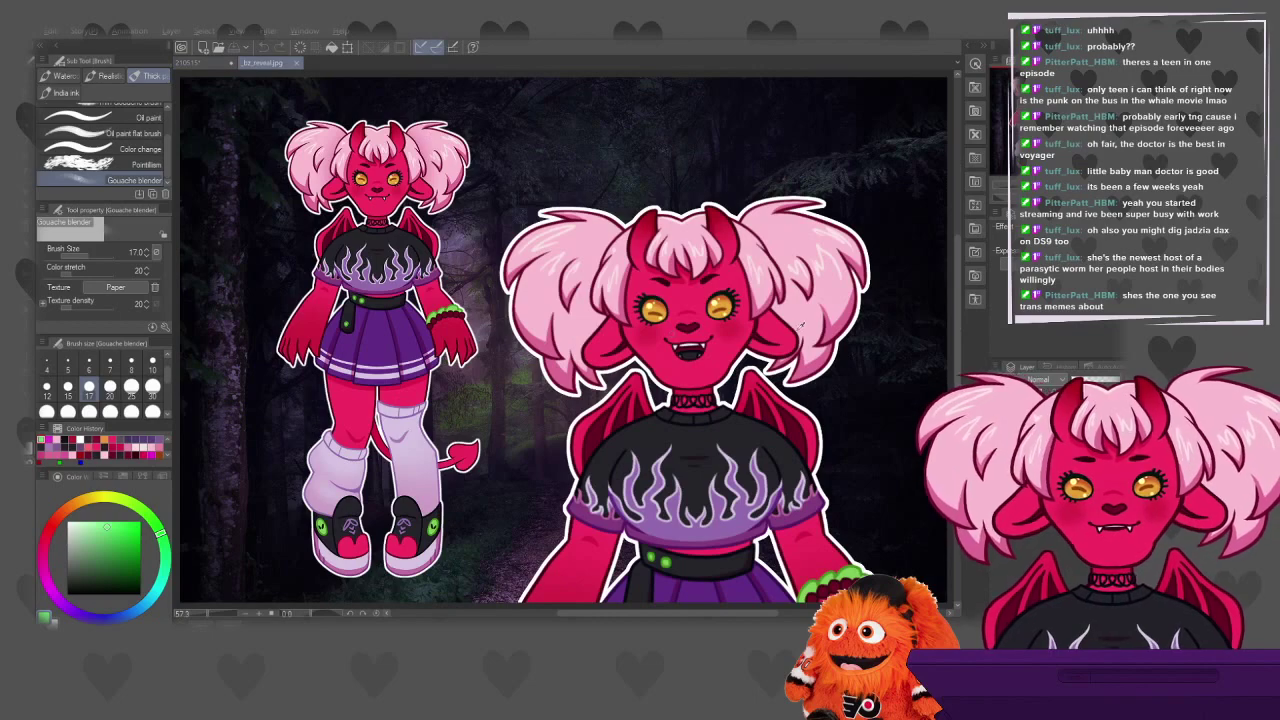
{"action": "left_click", "coordinate": [851, 323], "text": "alt"}
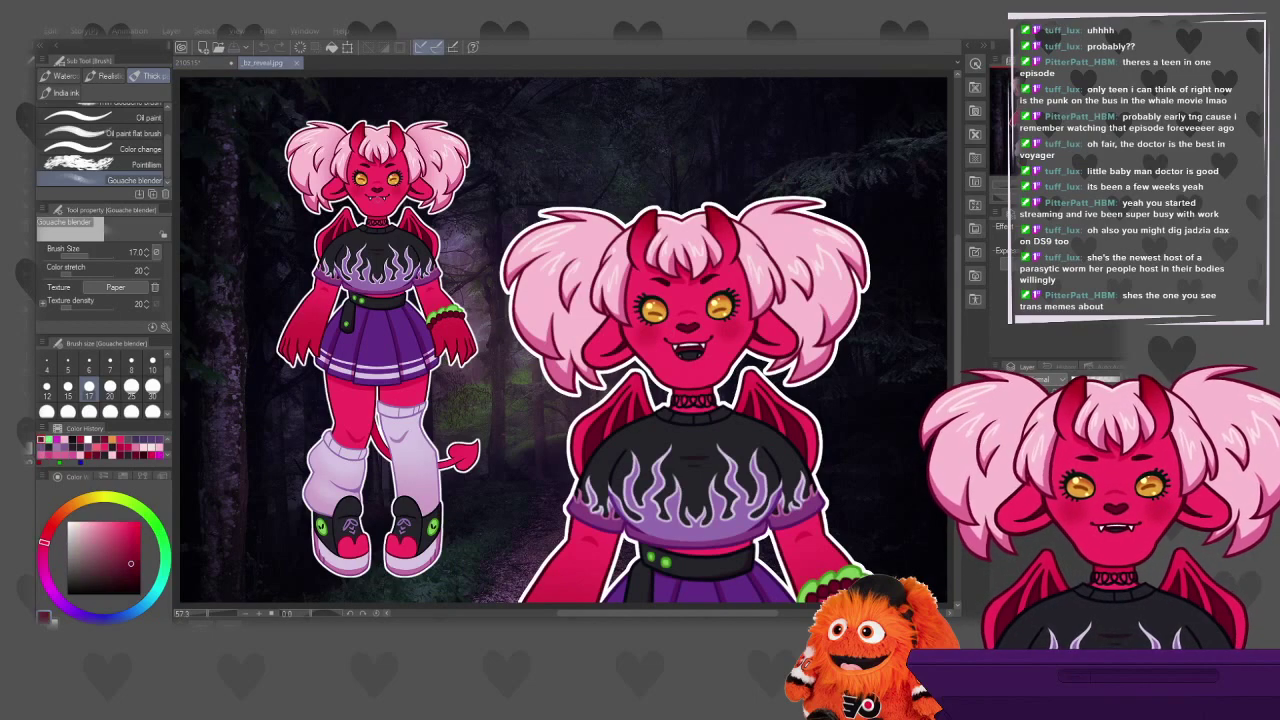
{"action": "left_click", "coordinate": [196, 62]}
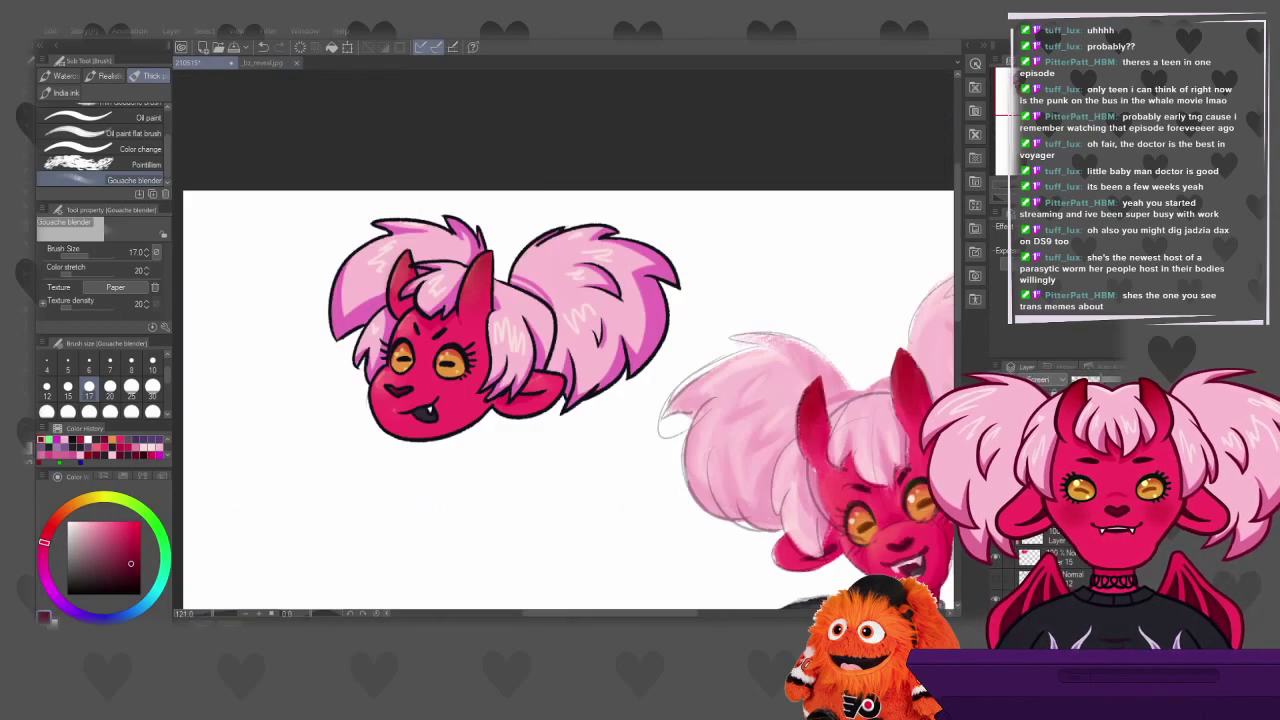
Recolour the second head's black hair outlines dark red with the Marker pen at size 13.3
{"action": "left_click", "coordinate": [995, 537]}
{"action": "left_click", "coordinate": [995, 537]}
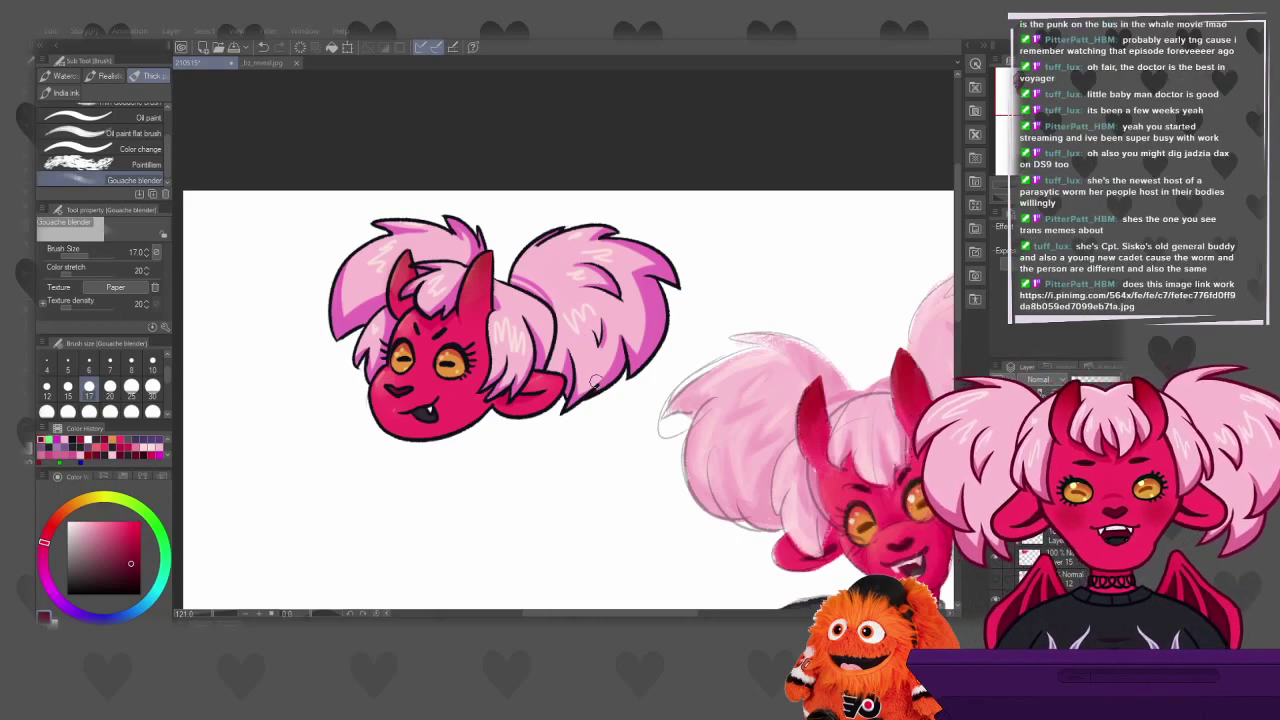
{"action": "key", "text": "p"}
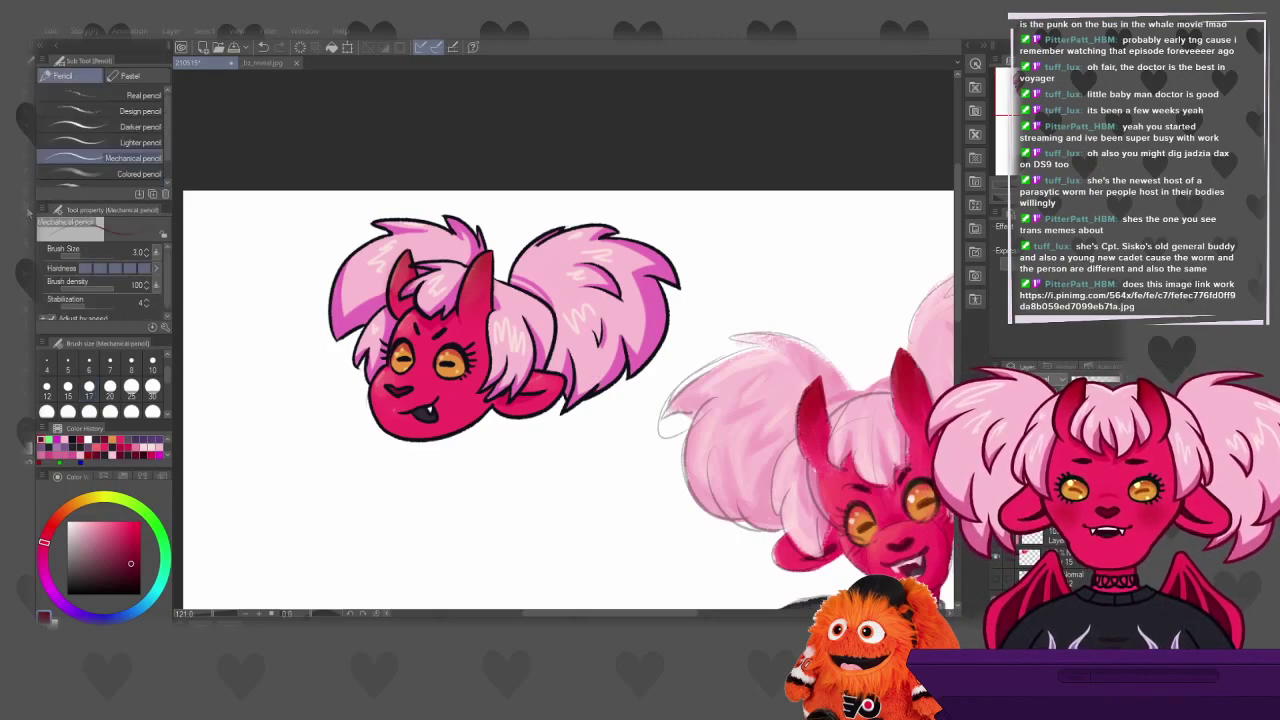
{"action": "key", "text": "p"}
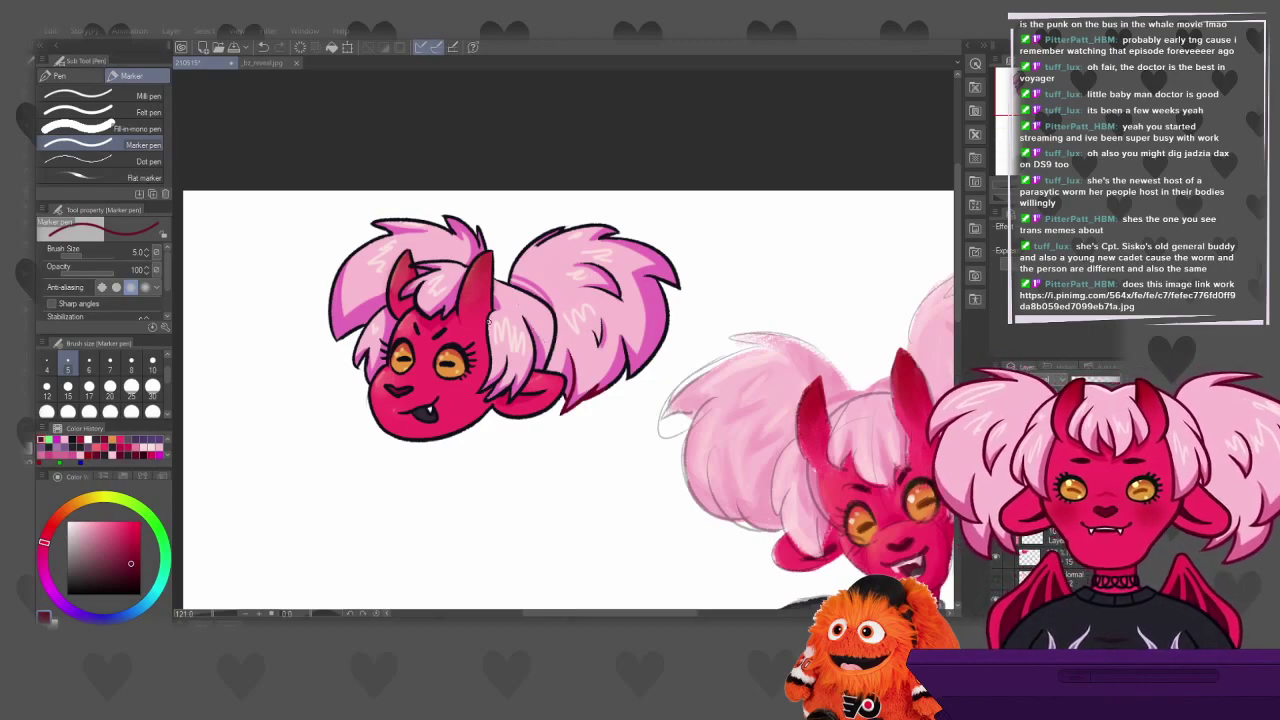
{"action": "left_click", "coordinate": [87, 257]}
{"action": "left_click_drag", "start_coordinate": [87, 258], "coordinate": [90, 259]}
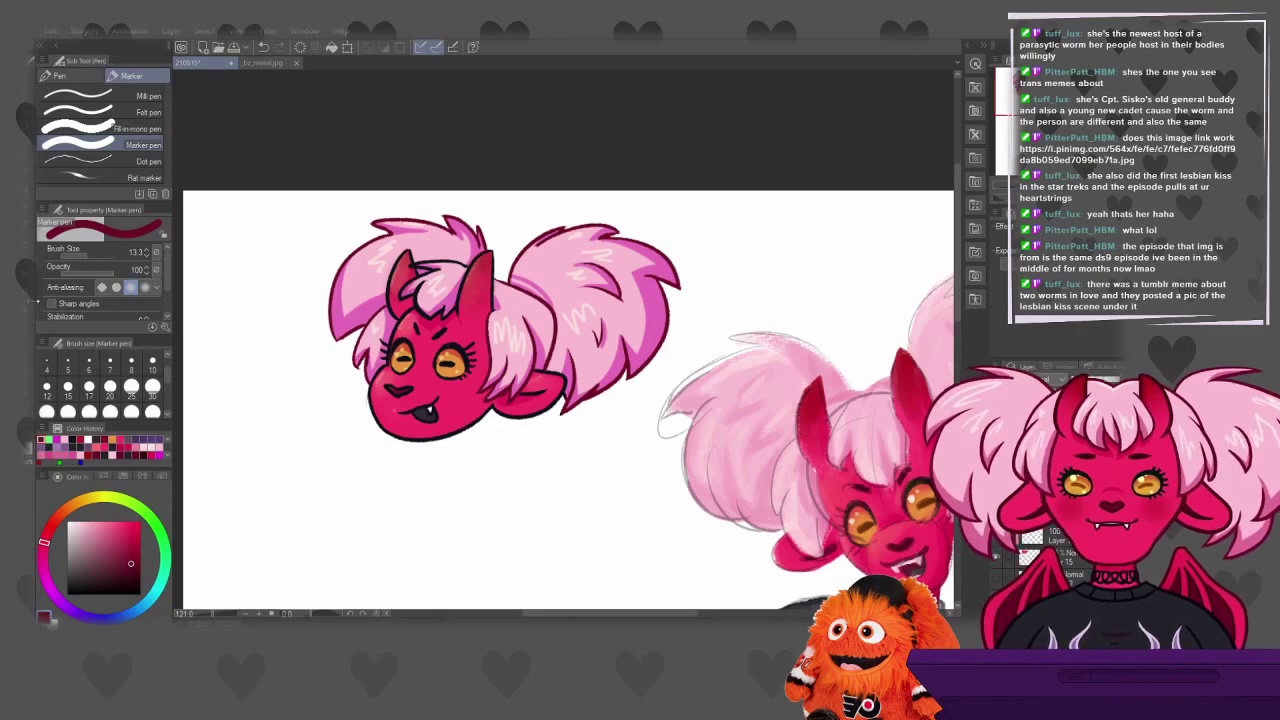
{"action": "key", "text": "e"}
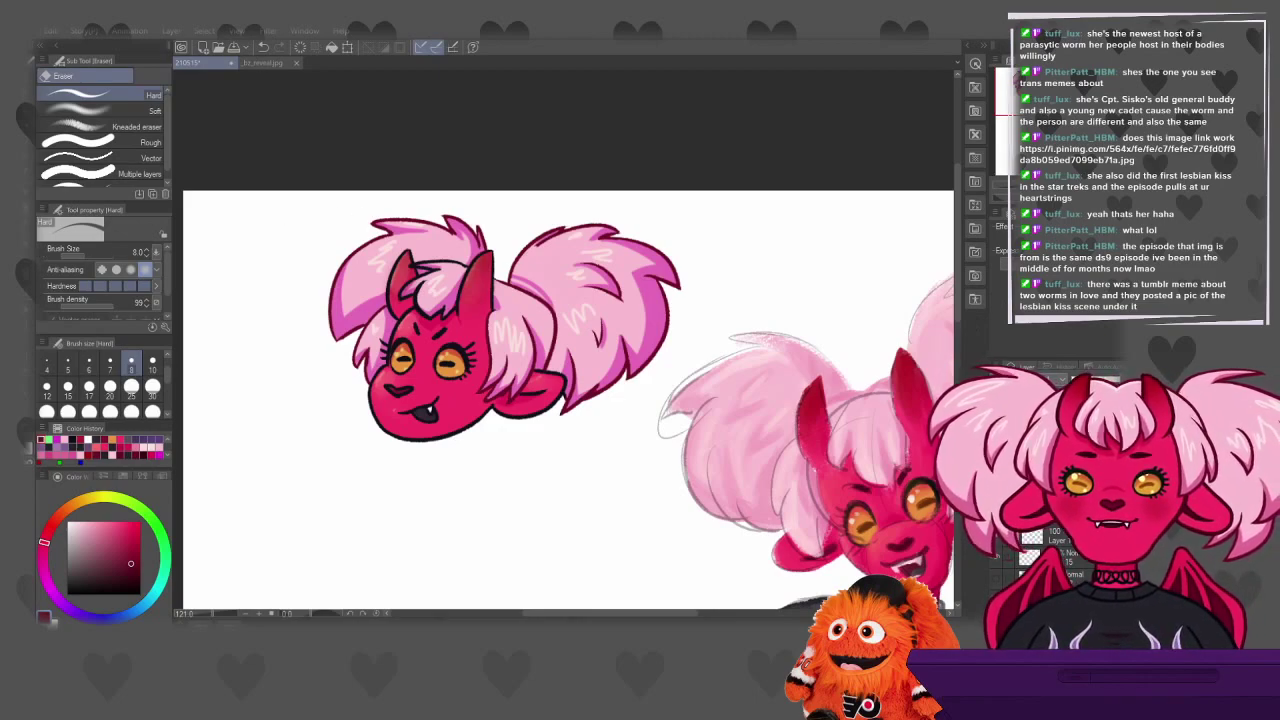
{"action": "key", "text": "p"}
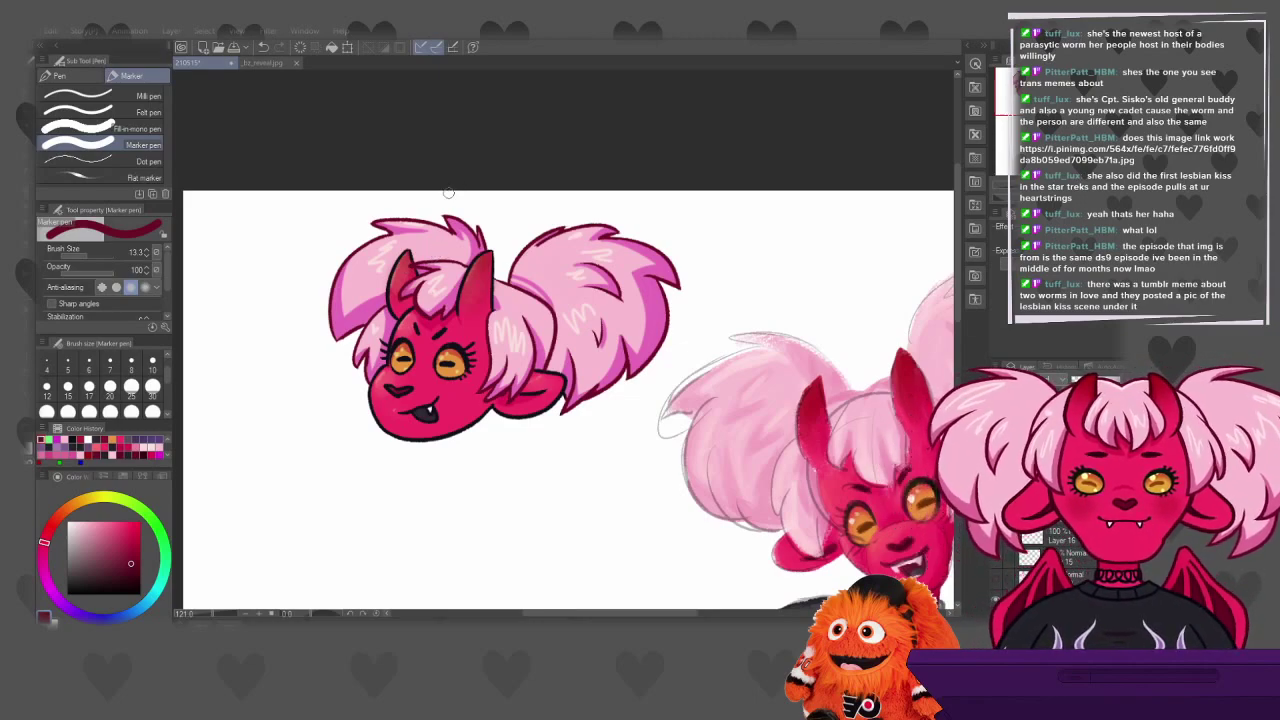
Sample the dark red skin outline from the reference image and recolour the second head's face, ear, horn and mouth outlines with it
{"action": "left_click", "coordinate": [263, 63]}
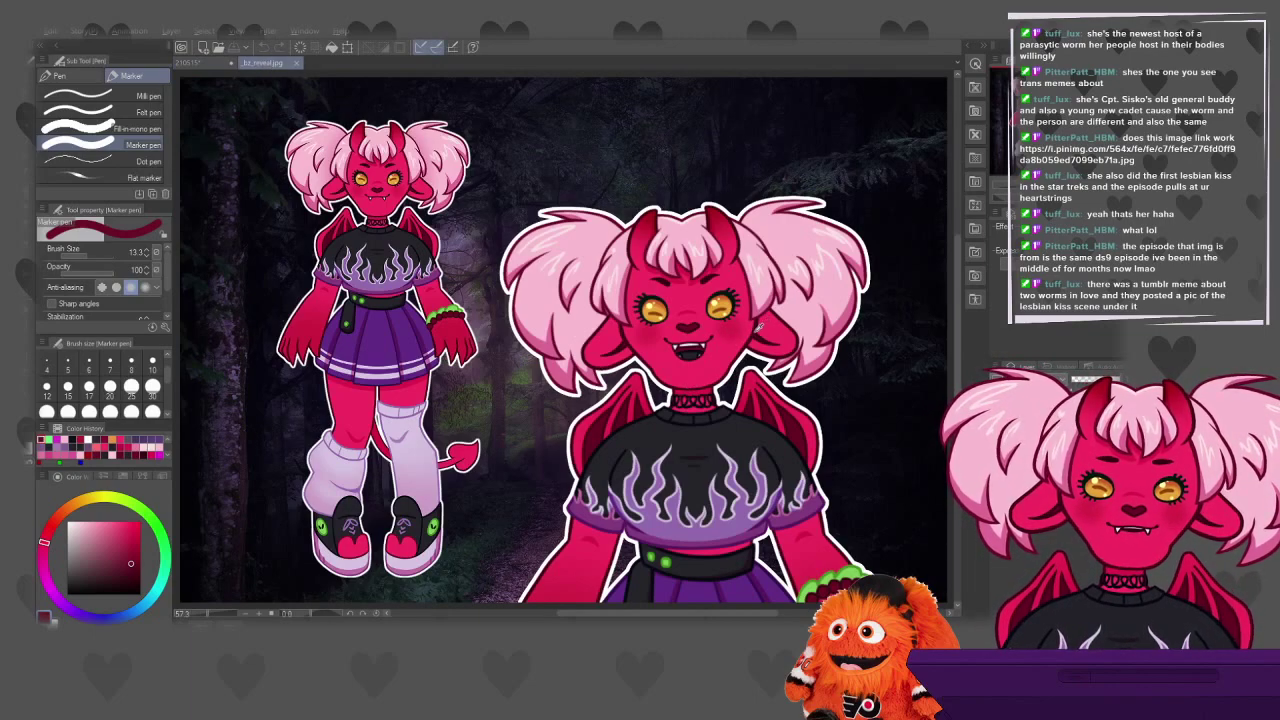
{"action": "left_click", "coordinate": [758, 327], "text": "alt"}
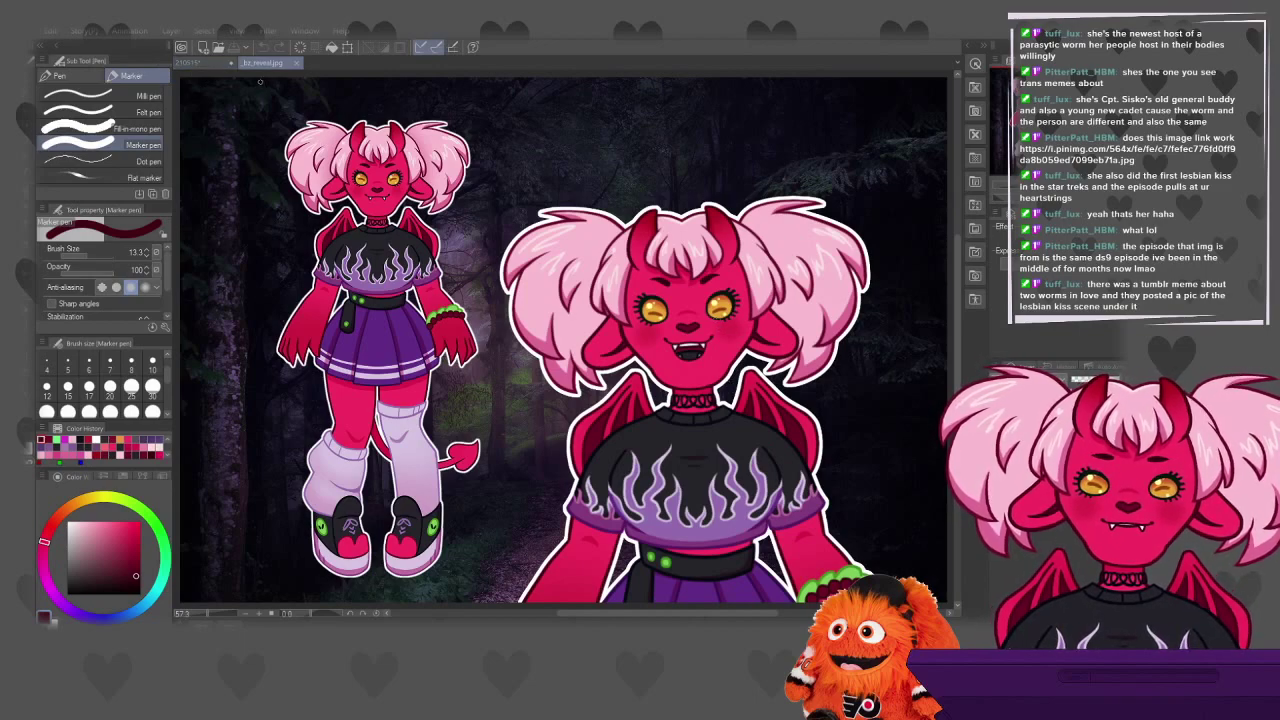
{"action": "left_click", "coordinate": [202, 63]}
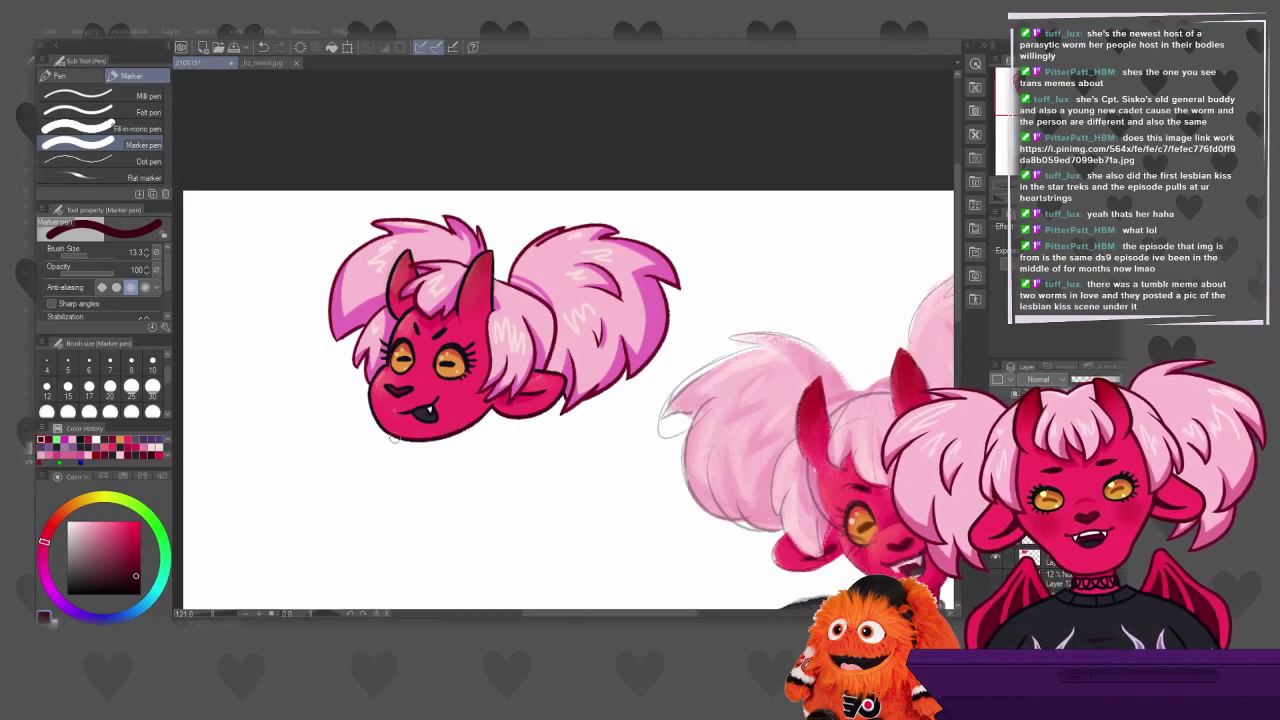
{"action": "scroll", "coordinate": [450, 382], "scroll_direction": "up", "scroll_amount": 1}
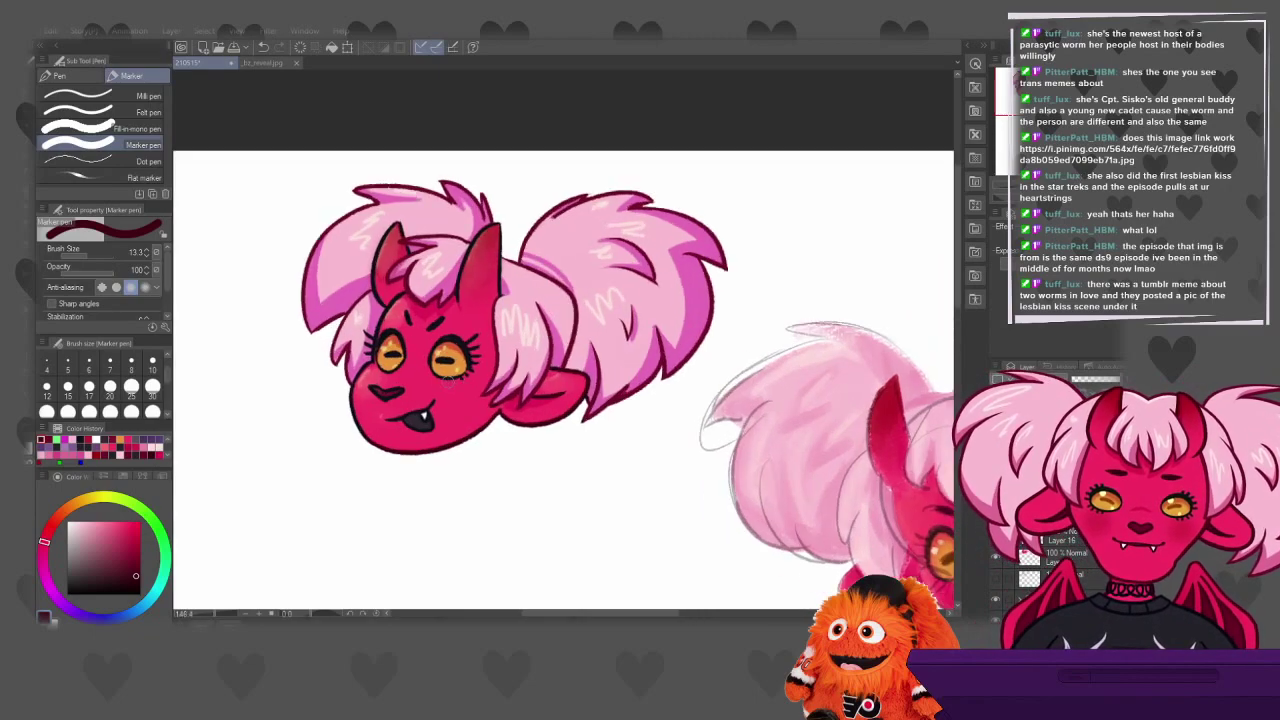
{"action": "scroll", "coordinate": [440, 352], "scroll_direction": "up", "scroll_amount": 1}
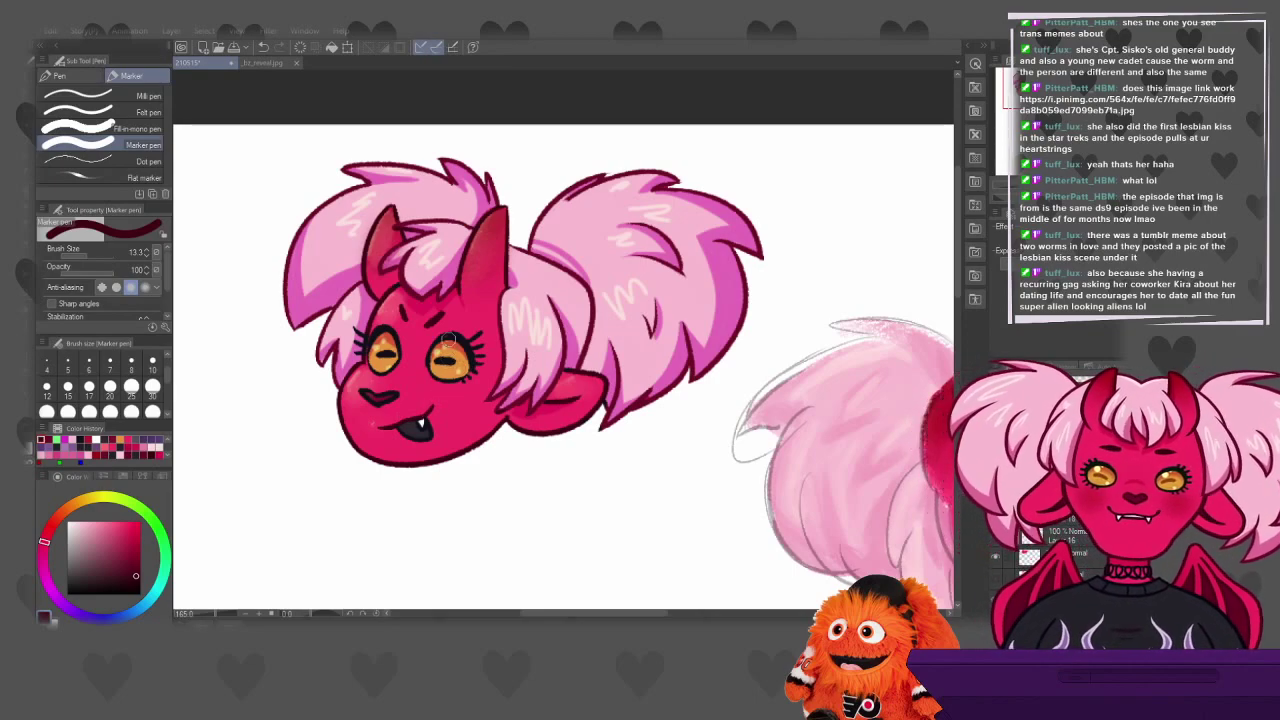
{"action": "left_click_drag", "start_coordinate": [422, 428], "coordinate": [418, 436]}
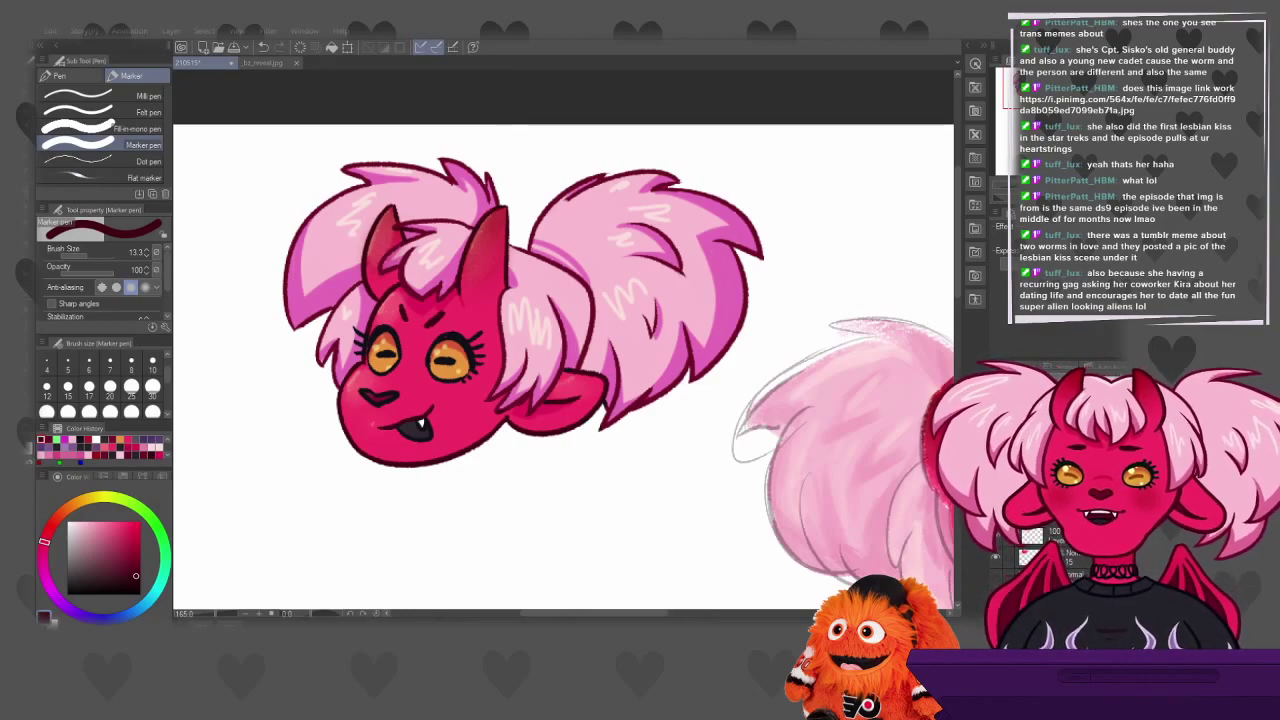
Examine the second head's recoloured outlines up close and alongside the full painted character
{"action": "scroll", "coordinate": [390, 365], "scroll_direction": "down", "scroll_amount": 1}
{"action": "scroll", "coordinate": [365, 238], "scroll_direction": "down", "scroll_amount": 1}
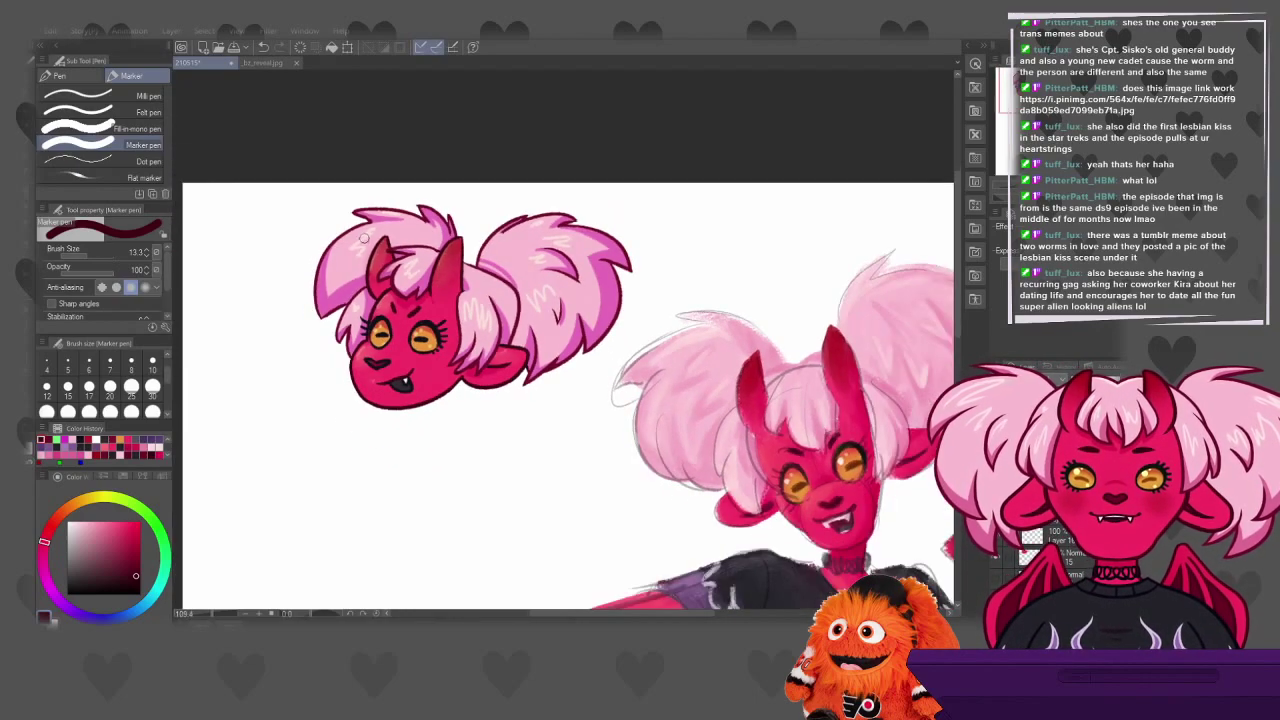
{"action": "scroll", "coordinate": [365, 238], "scroll_direction": "down", "scroll_amount": 1}
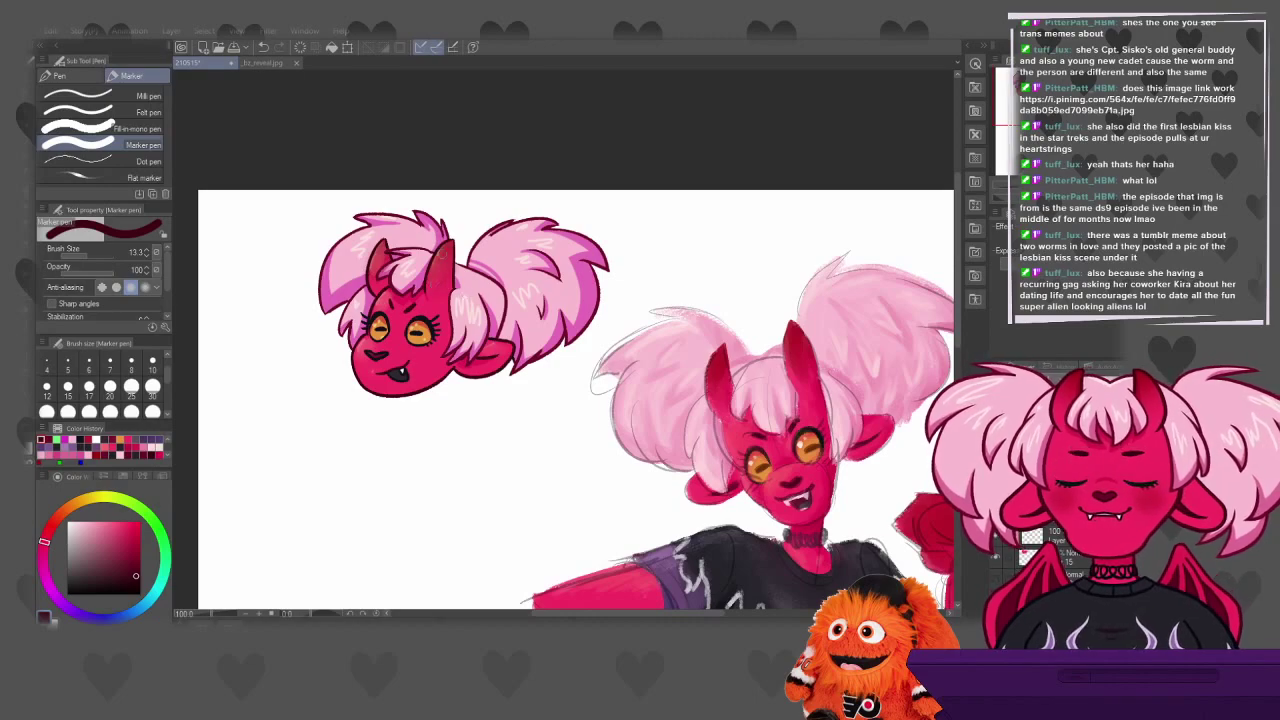
{"action": "scroll", "coordinate": [440, 260], "scroll_direction": "up", "scroll_amount": 1}
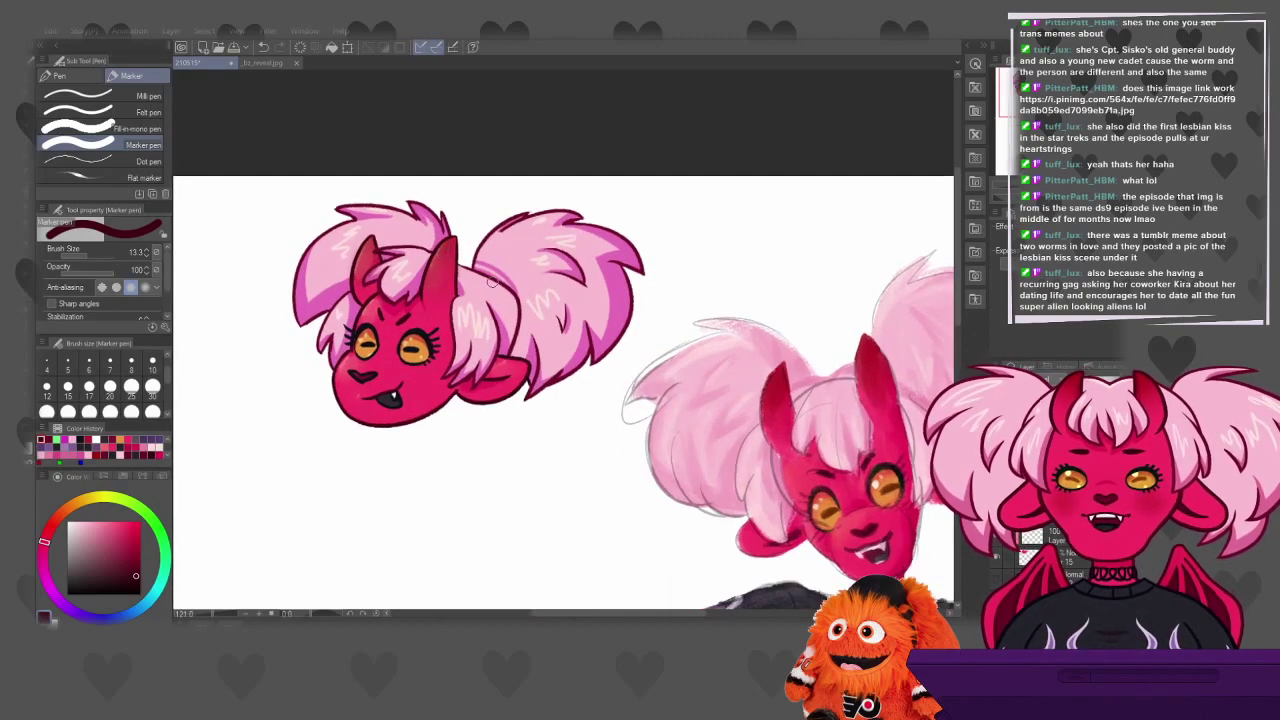
{"action": "scroll", "coordinate": [469, 282], "scroll_direction": "down", "scroll_amount": 1}
{"action": "scroll", "coordinate": [434, 245], "scroll_direction": "down", "scroll_amount": 1}
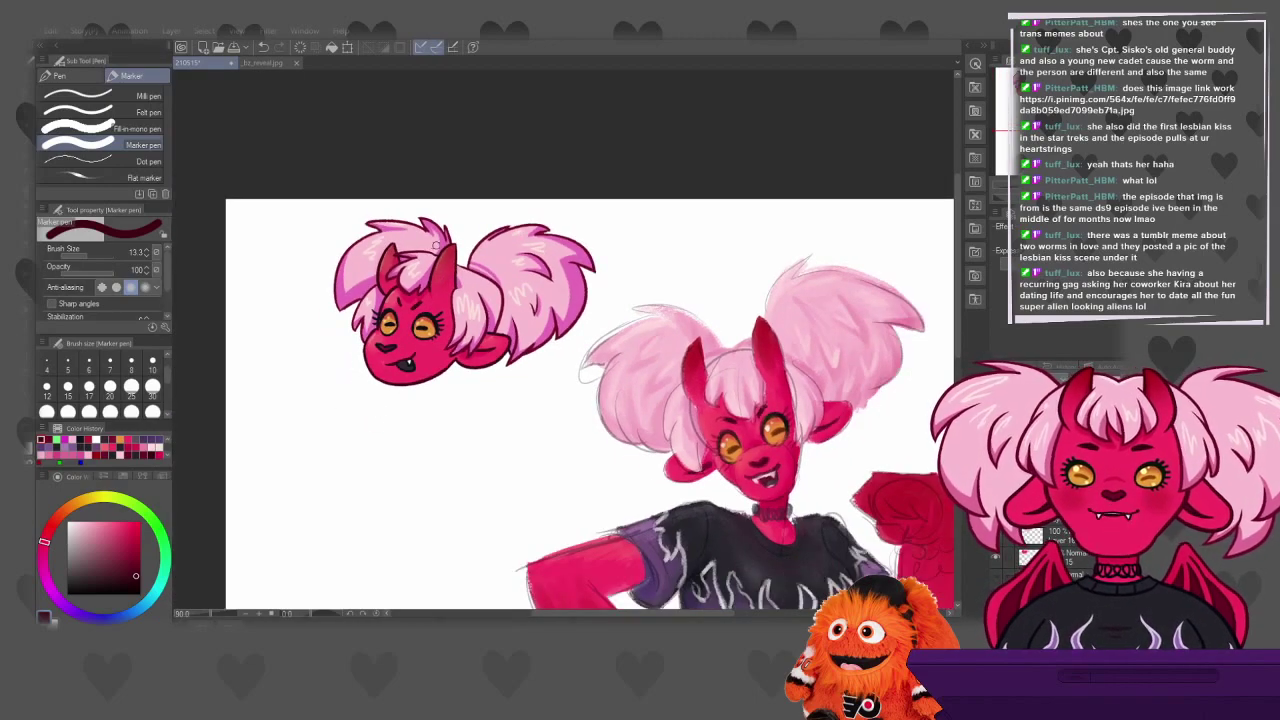
{"action": "scroll", "coordinate": [590, 338], "scroll_direction": "up", "scroll_amount": 1}
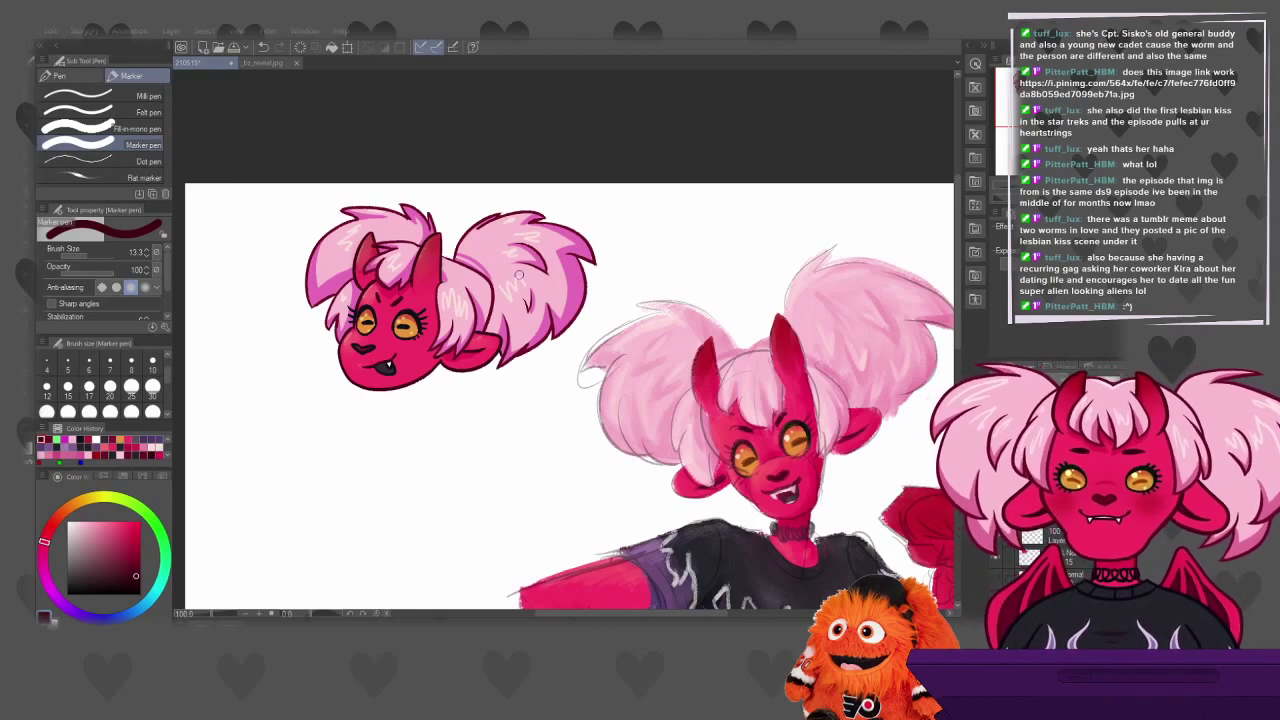
{"action": "scroll", "coordinate": [409, 260], "scroll_direction": "down", "scroll_amount": 2}
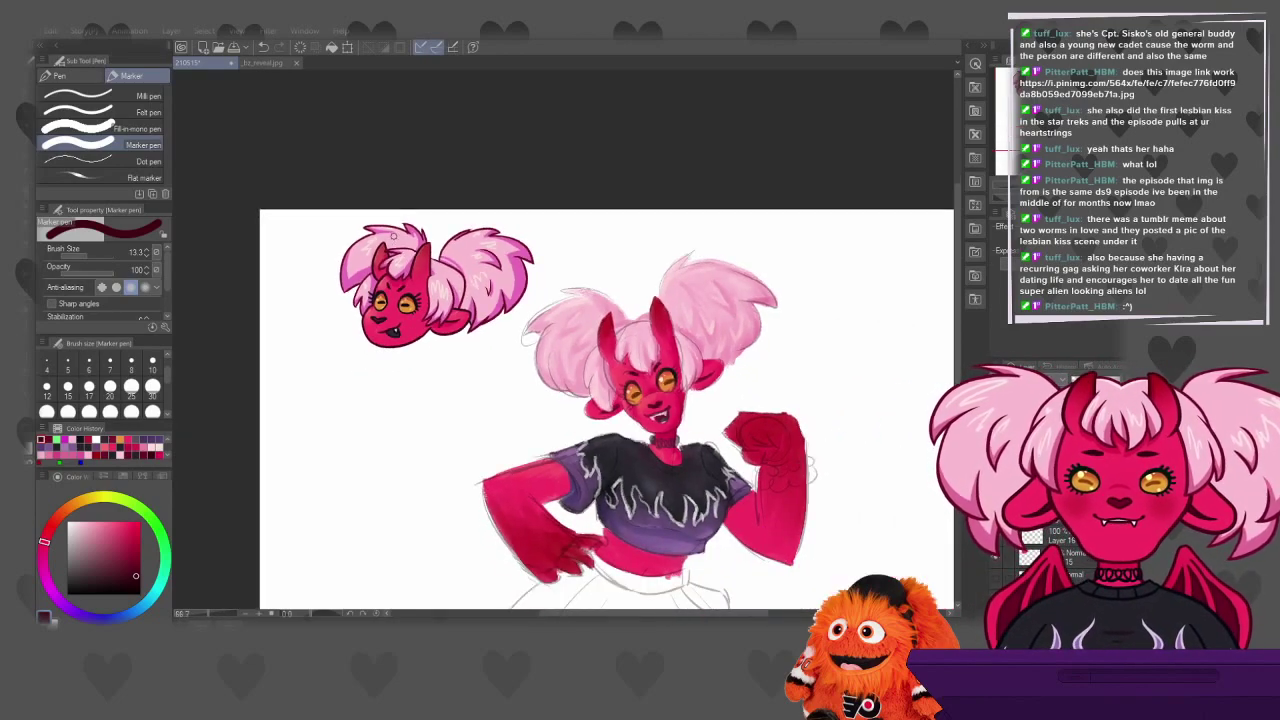
{"action": "scroll", "coordinate": [405, 240], "scroll_direction": "down", "scroll_amount": 1}
{"action": "scroll", "coordinate": [425, 238], "scroll_direction": "down", "scroll_amount": 1}
{"action": "scroll", "coordinate": [470, 255], "scroll_direction": "up", "scroll_amount": 1}
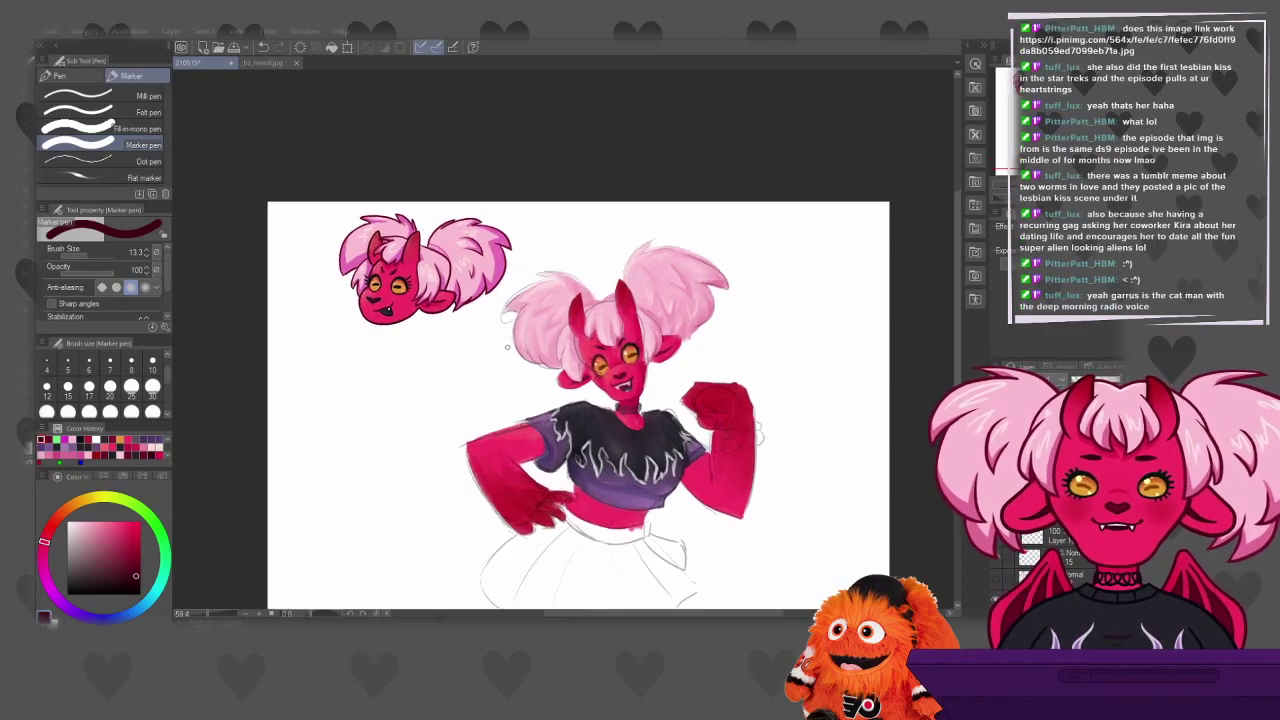
{"action": "scroll", "coordinate": [489, 265], "scroll_direction": "down", "scroll_amount": 1}
{"action": "scroll", "coordinate": [515, 400], "scroll_direction": "up", "scroll_amount": 1}
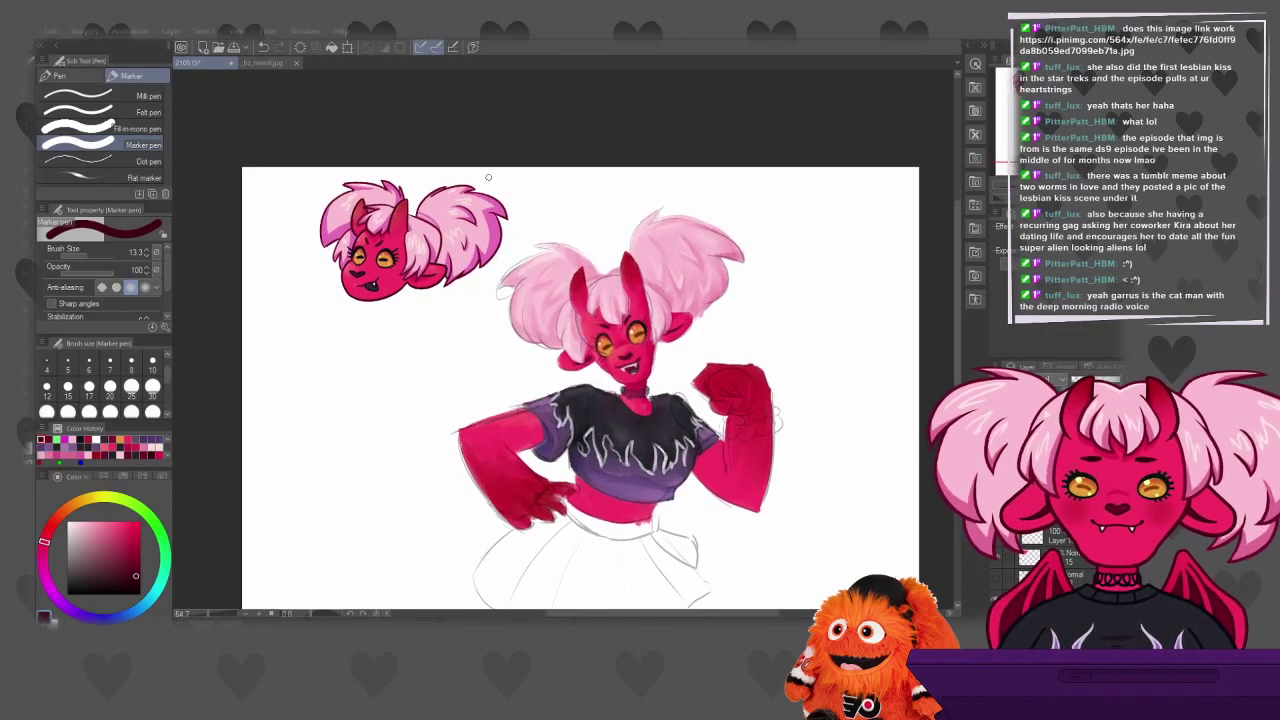
{"action": "scroll", "coordinate": [516, 392], "scroll_direction": "down", "scroll_amount": 1}
{"action": "scroll", "coordinate": [521, 375], "scroll_direction": "up", "scroll_amount": 1}
{"action": "scroll", "coordinate": [527, 358], "scroll_direction": "up", "scroll_amount": 1}
{"action": "scroll", "coordinate": [529, 351], "scroll_direction": "up", "scroll_amount": 1}
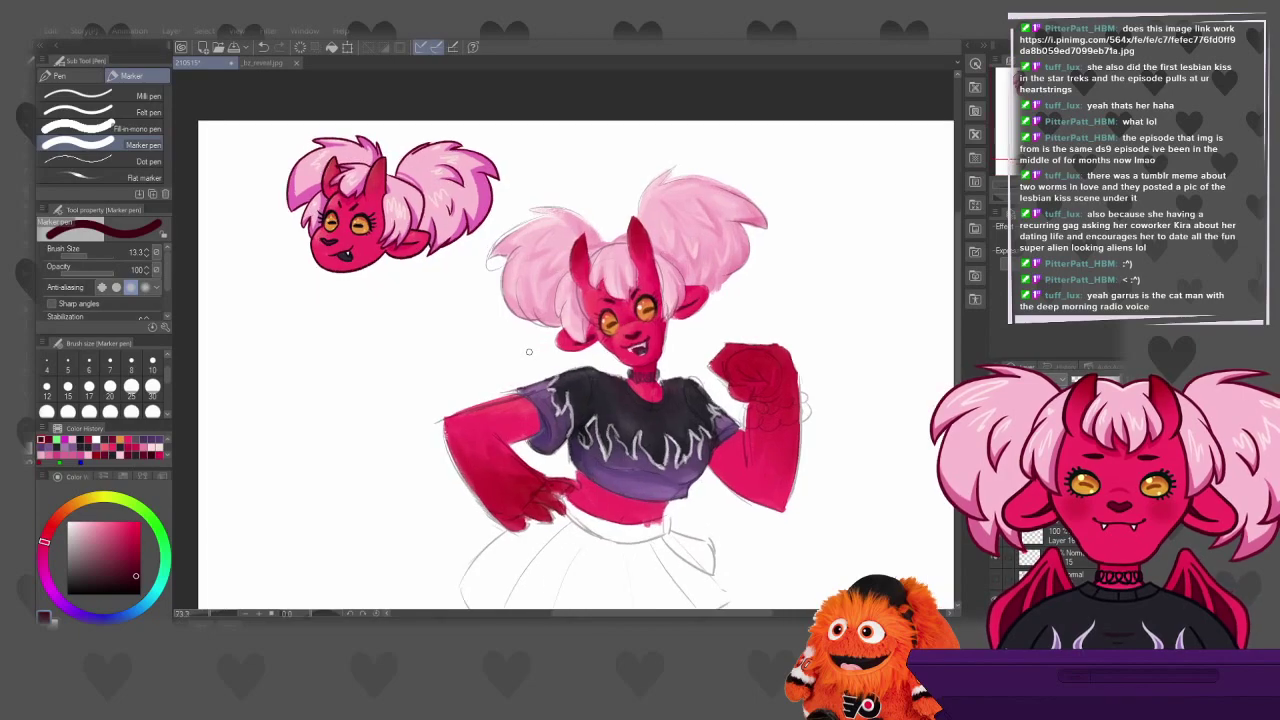